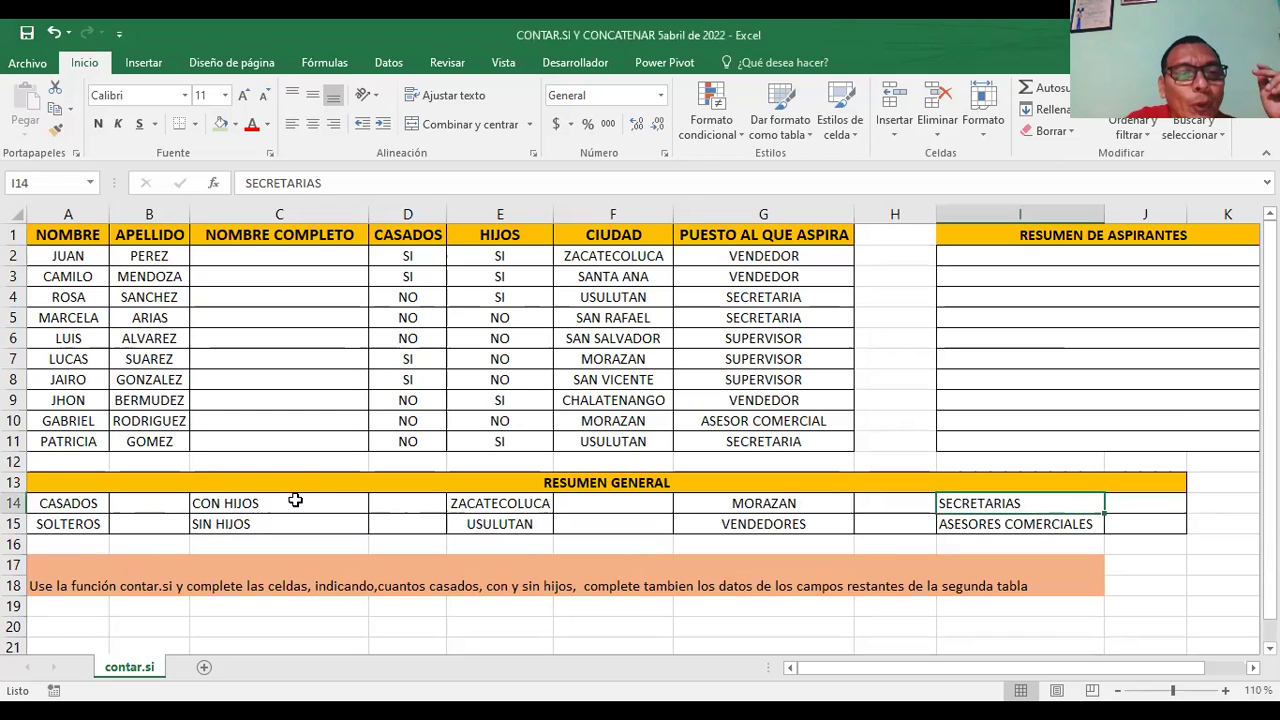
Step: Point out the summary count cells: CON HIJOS, CASADOS, SIN HIJOS, USULUTAN, VENDEDORES and MORAZAN
click(388, 502)
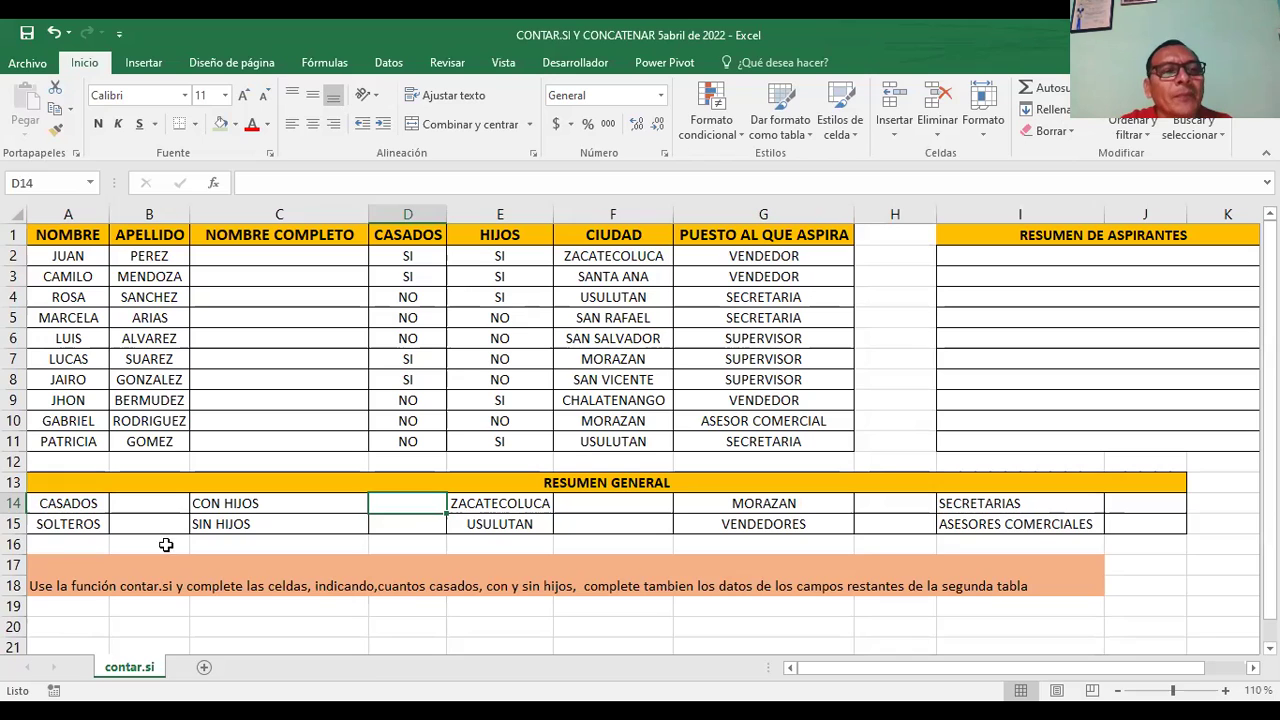
click(152, 500)
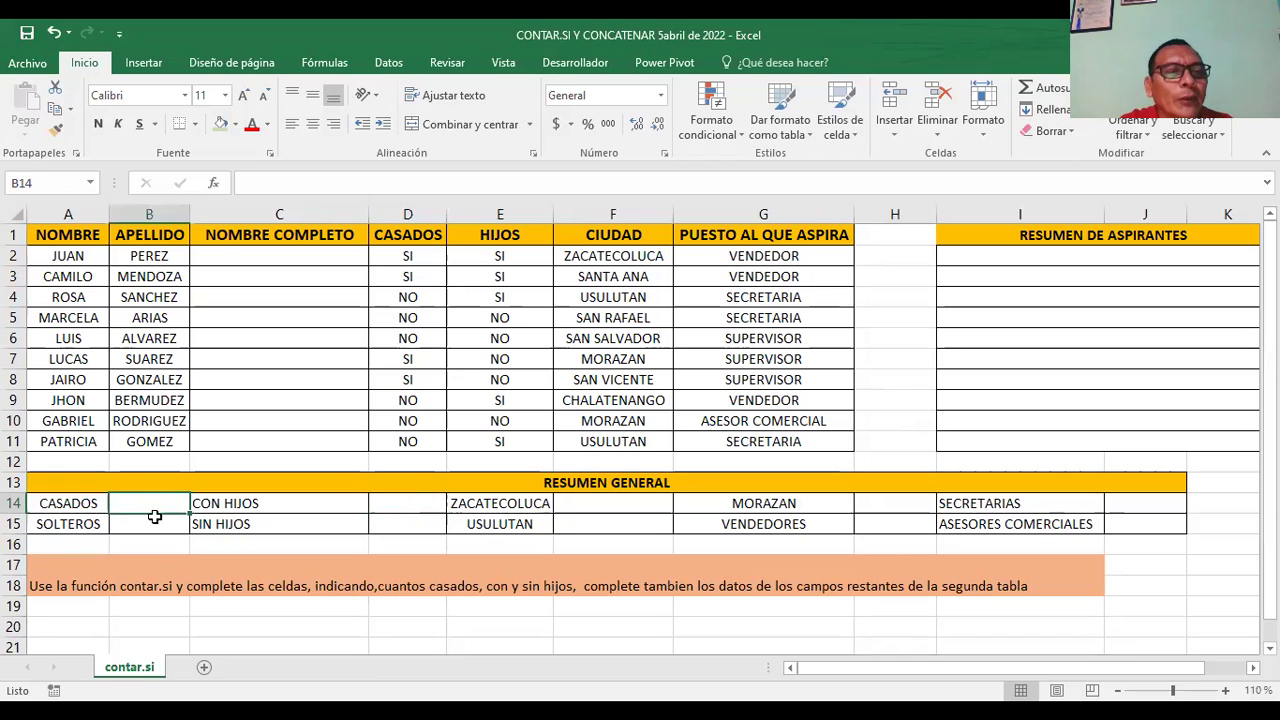
click(425, 518)
click(588, 516)
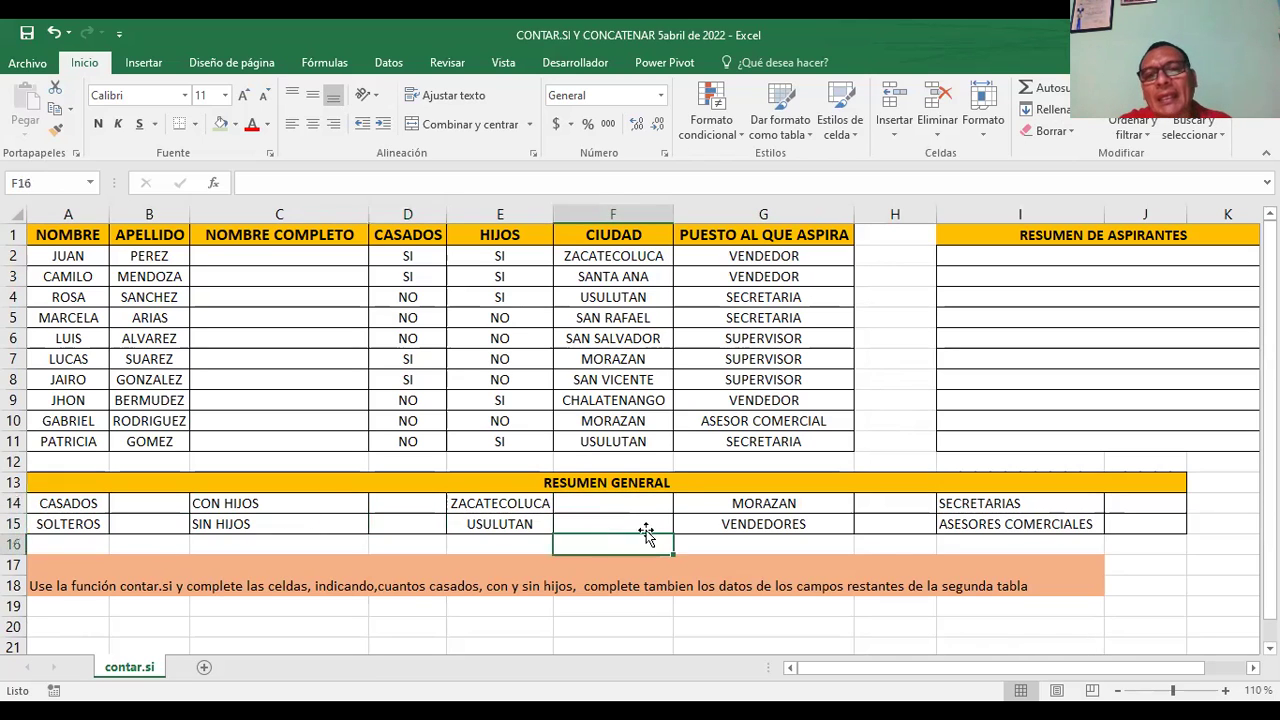
click(922, 517)
click(925, 505)
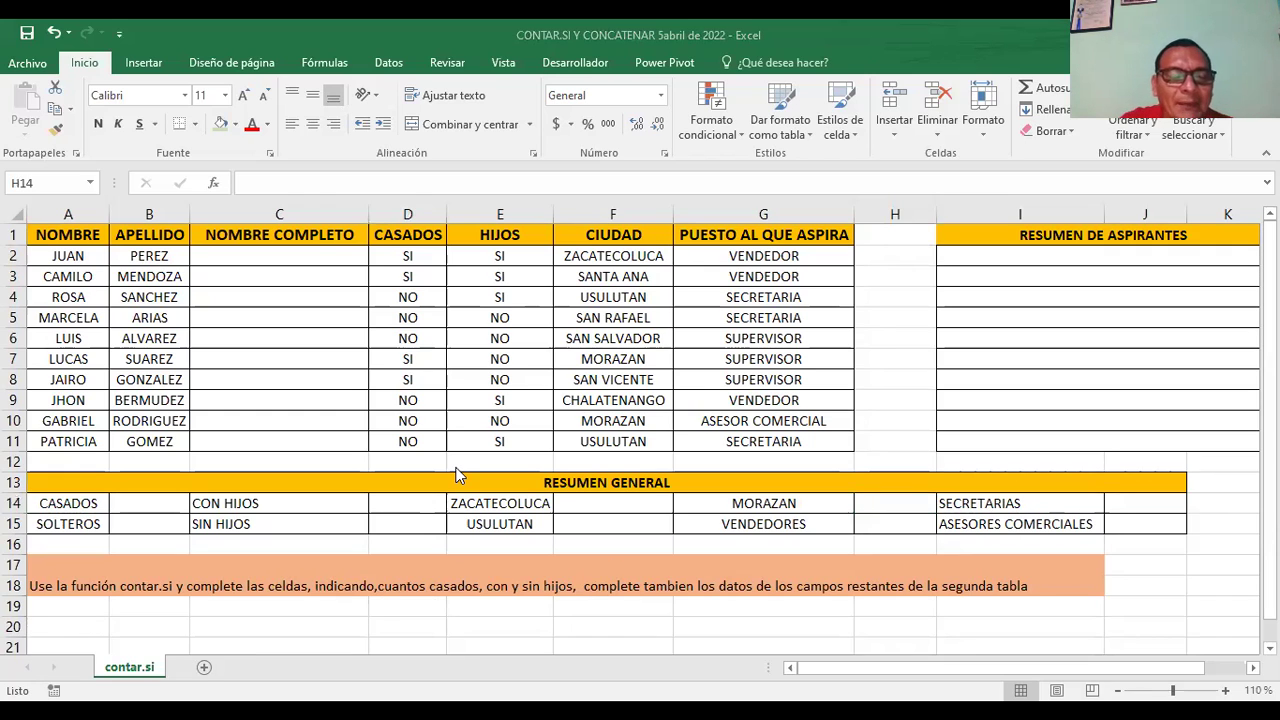
click(144, 508)
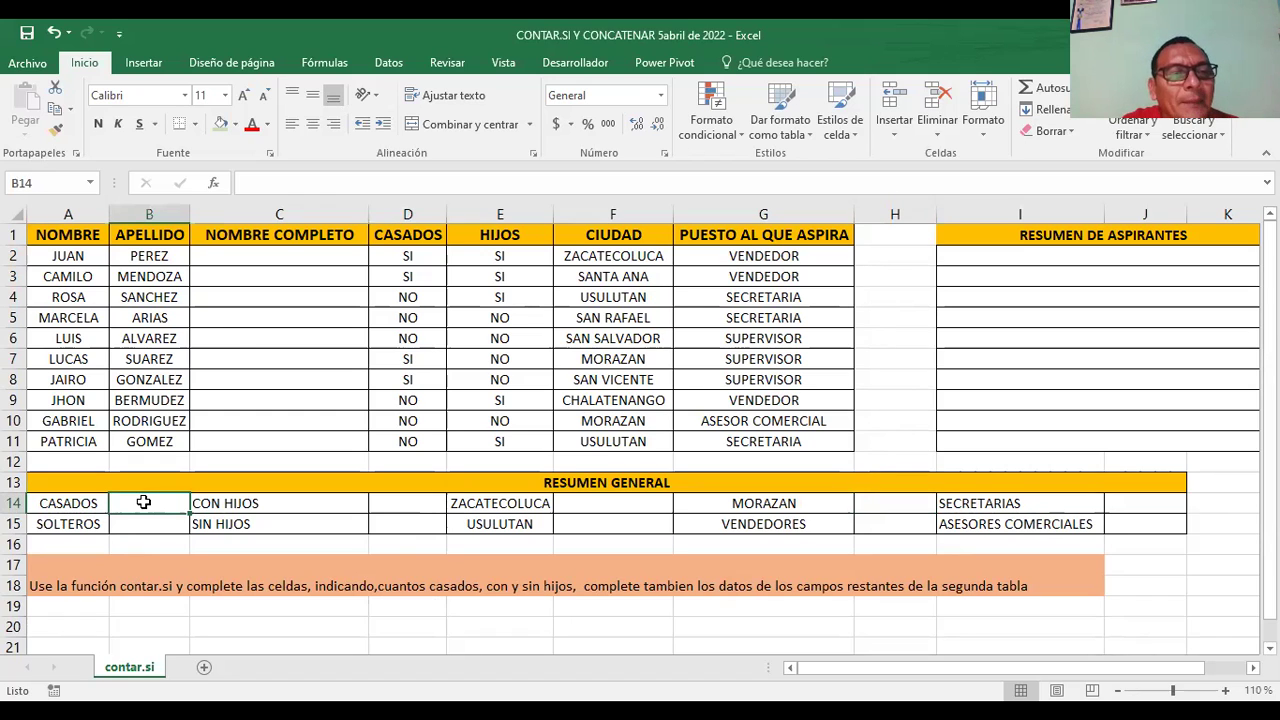
Step: Paste =CONCATENAR(A2&B2) into C2 so it shows JUANPEREZ
click(293, 253)
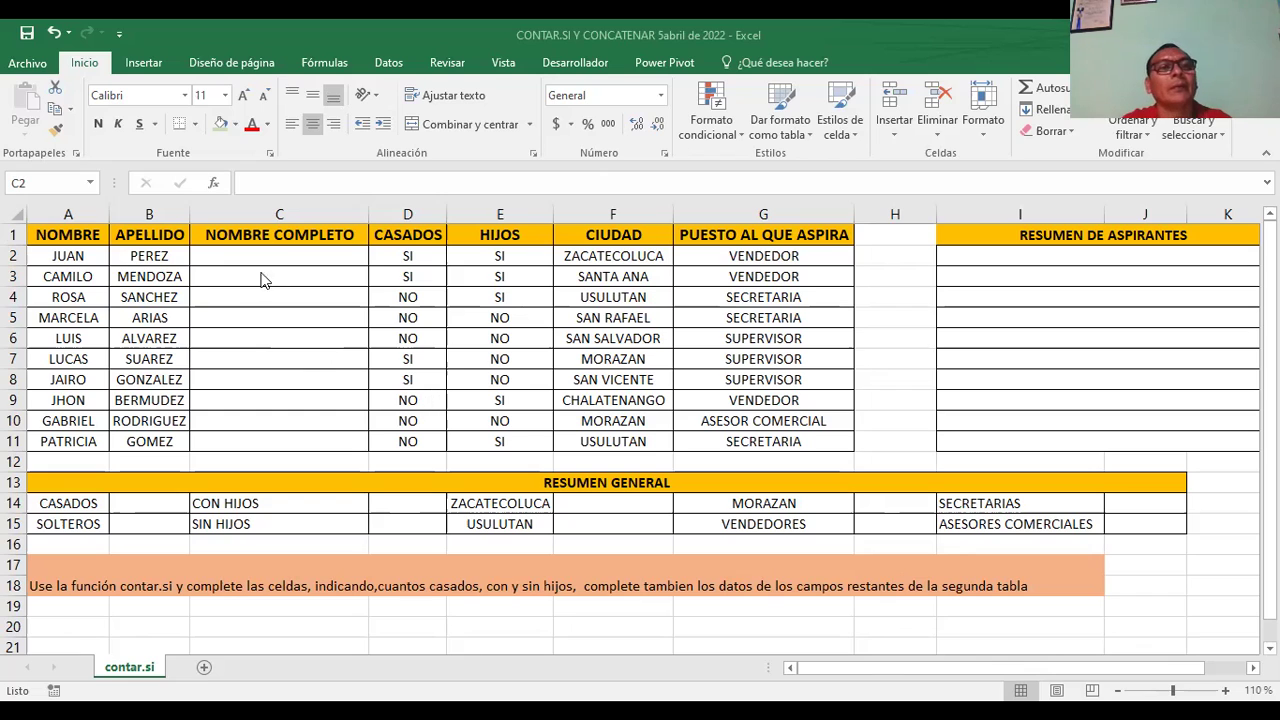
text(=CONCATENAR(A2&B2))
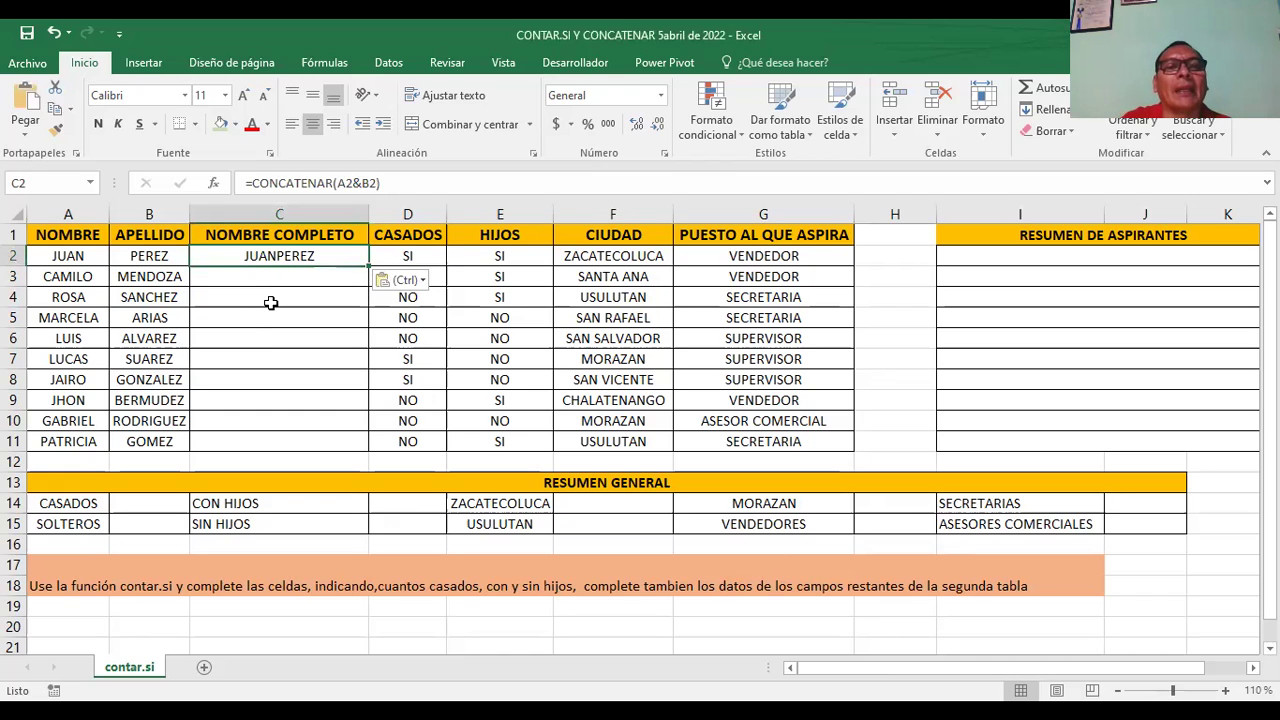
click(266, 280)
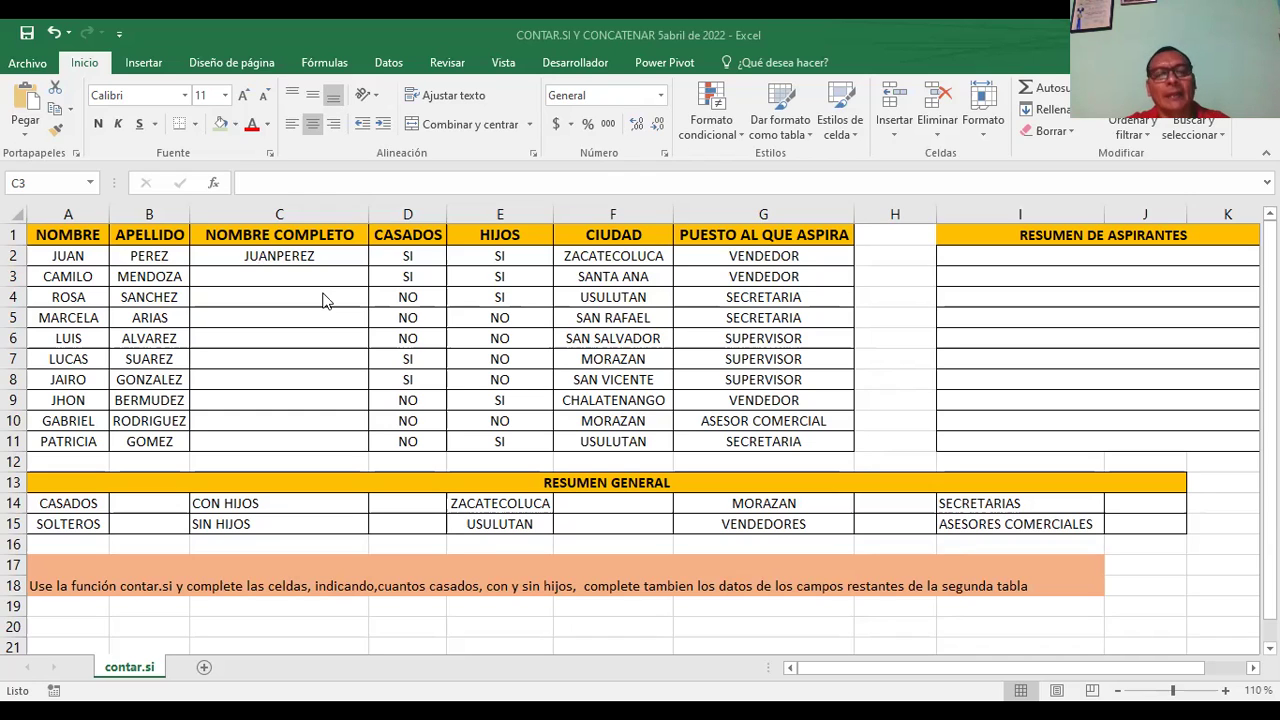
Step: Replace C2's formula with =concatenar("A2," ","B2")
click(270, 256)
key(ctrl+v)
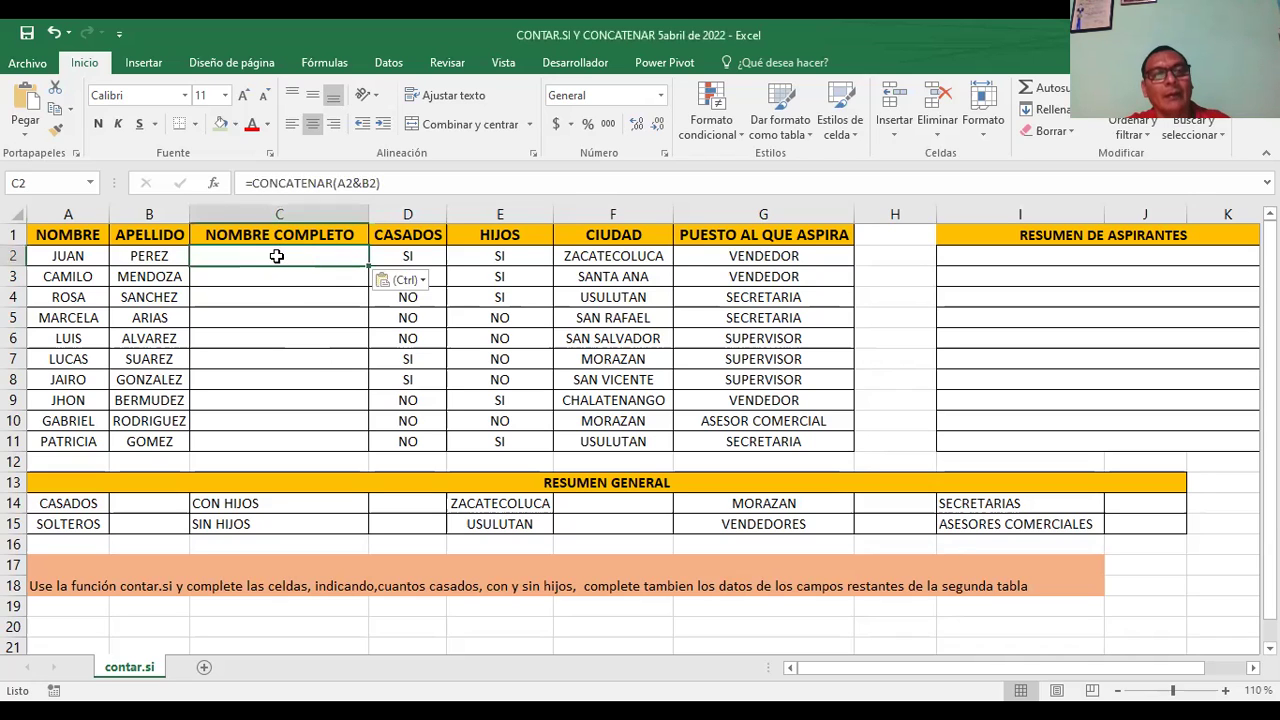
text(=concatenar("A2," ","B2"))
key(Return)
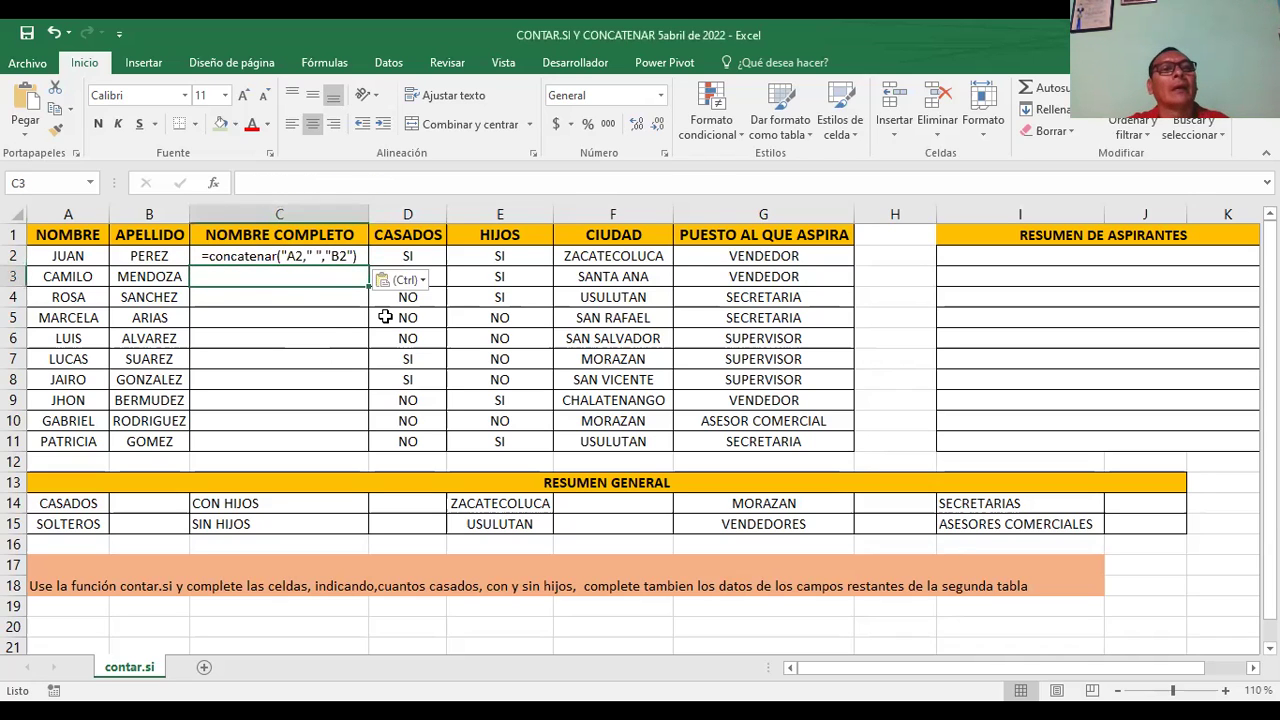
Step: Rewrite C2 as =CONCATENAR("A2";""; "B2"), which displays the literal text A2B2
click(305, 259)
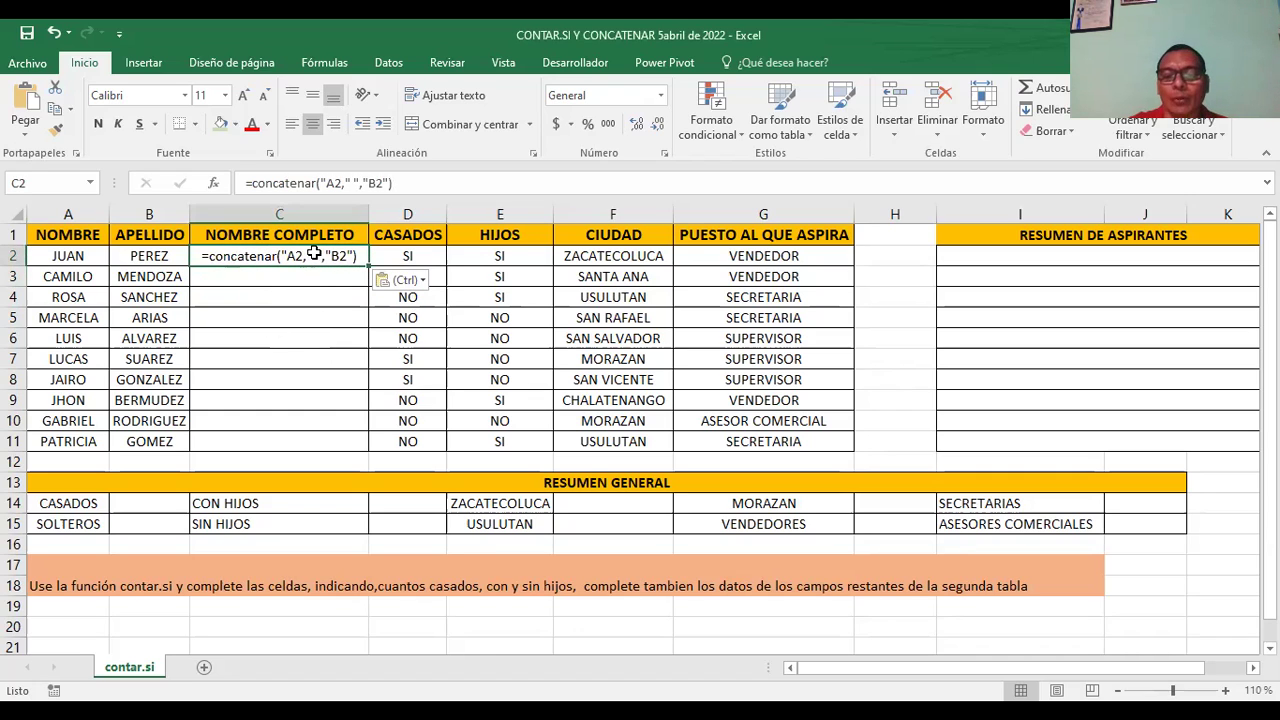
key(Delete)
text(=)
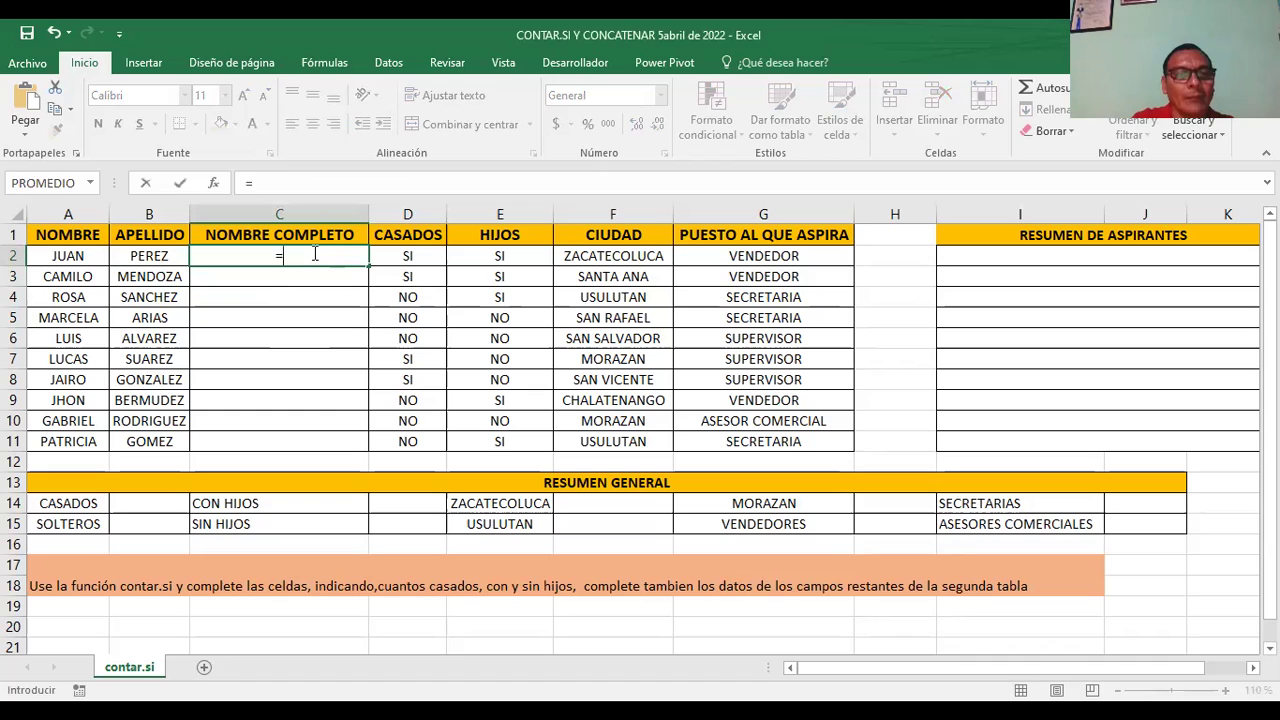
text(CONCATENAR)
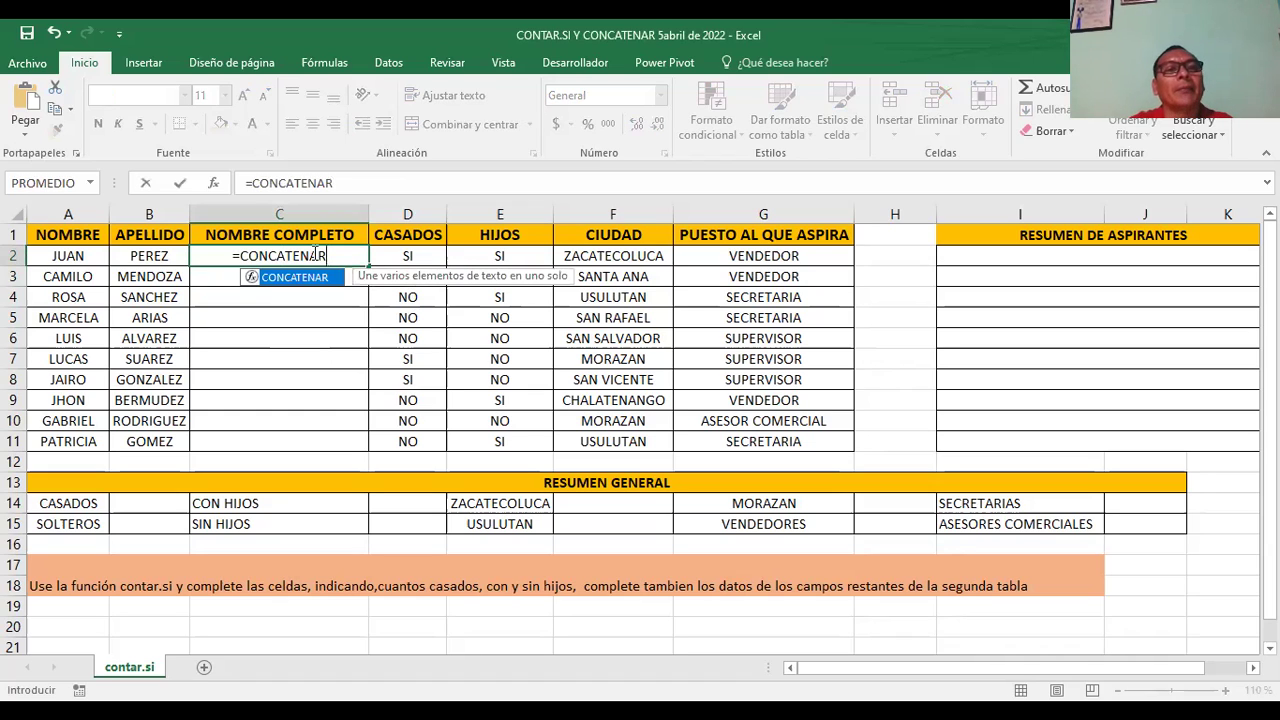
text(()
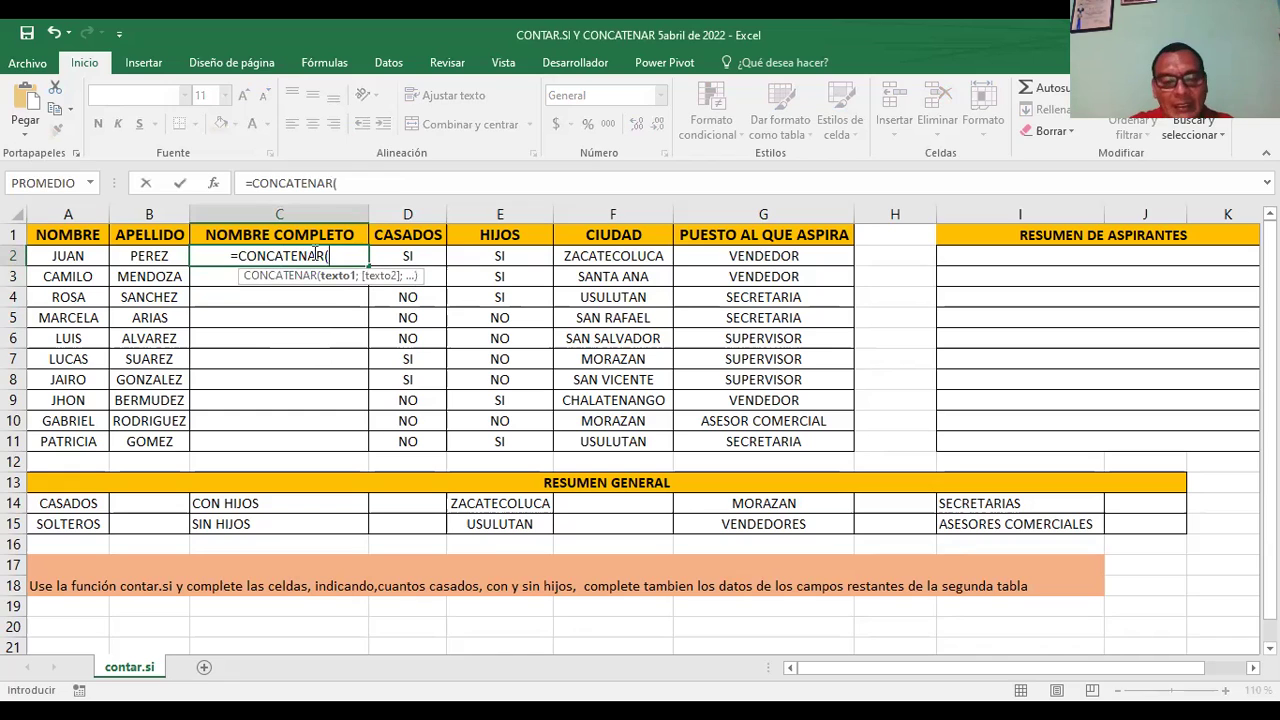
text("A)
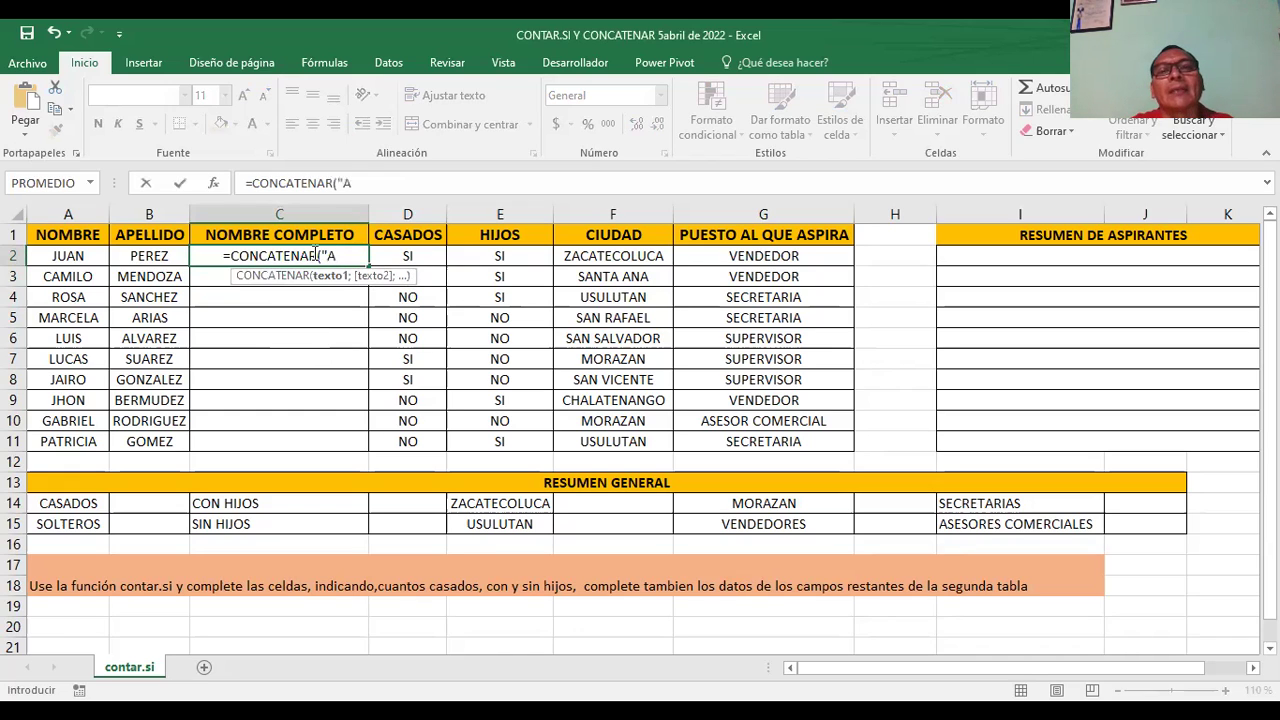
text(2")
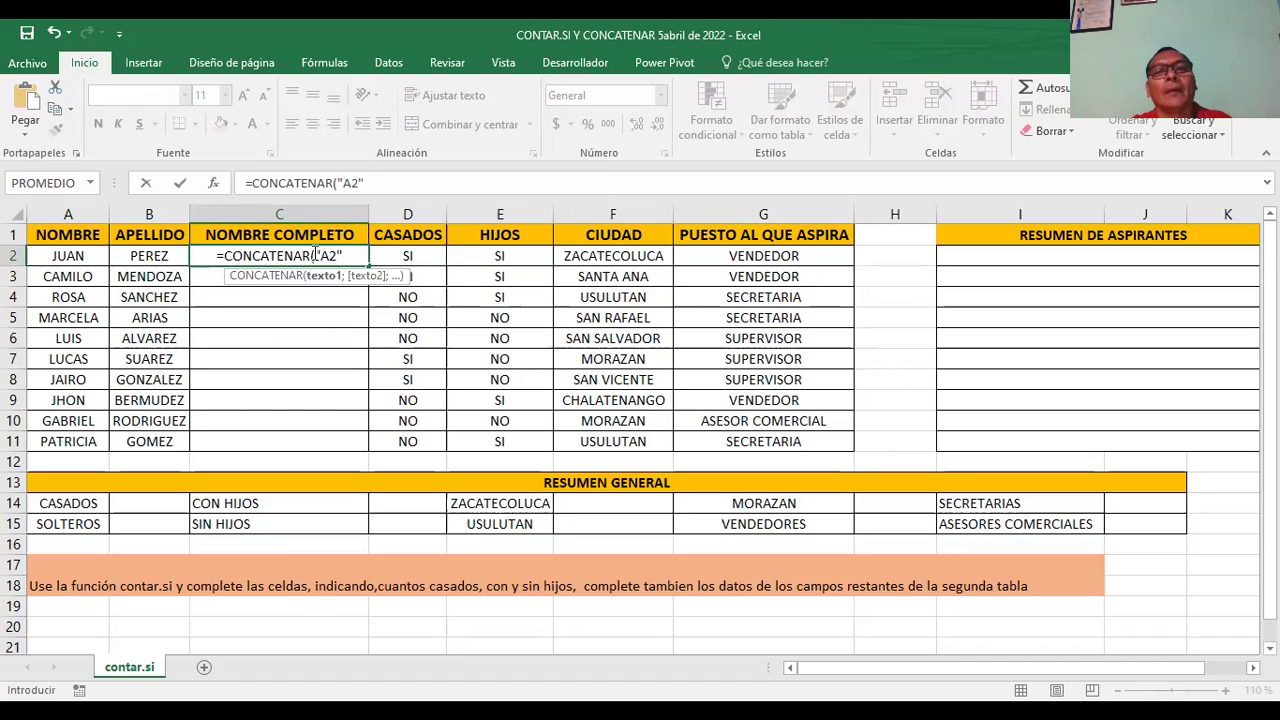
text( ;)
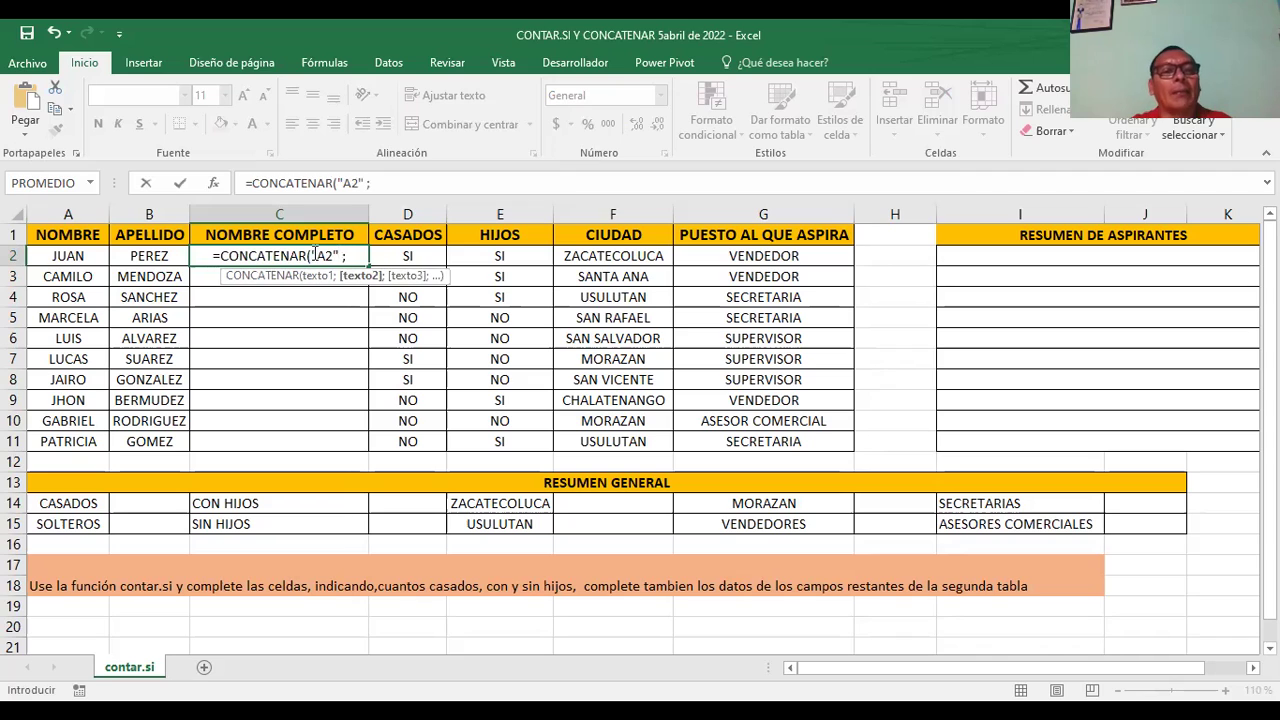
text("")
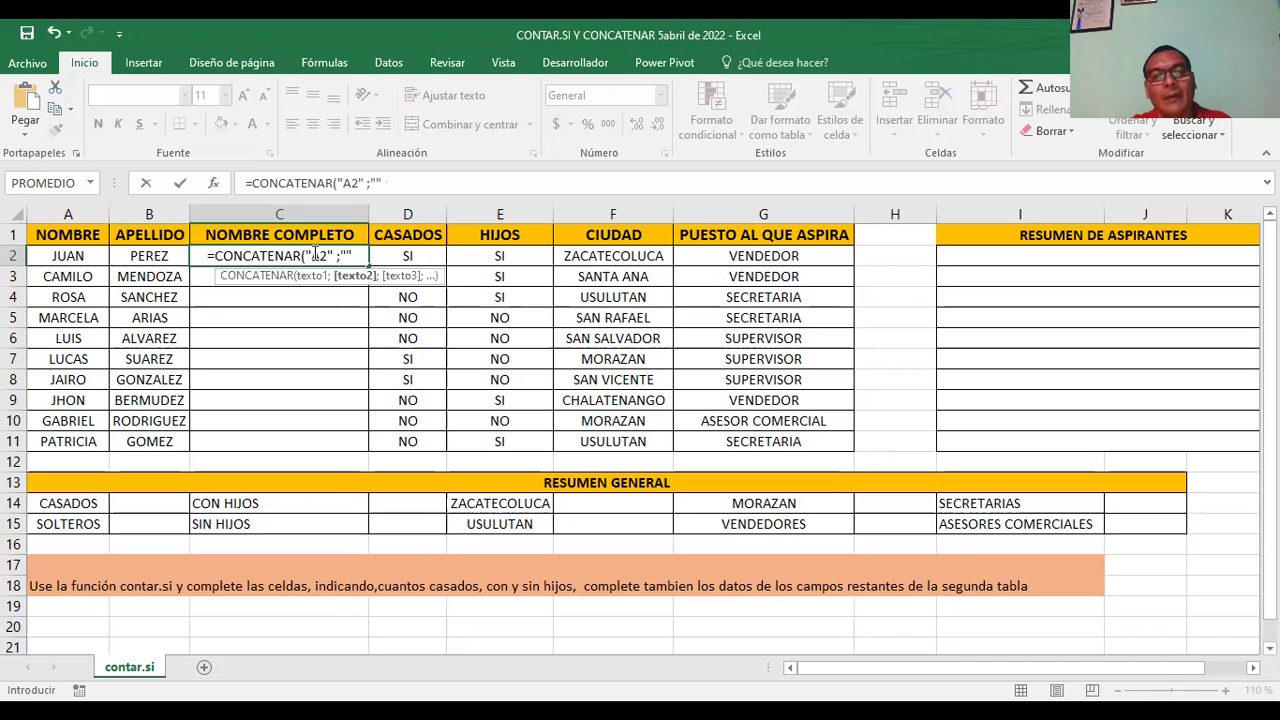
text(;)
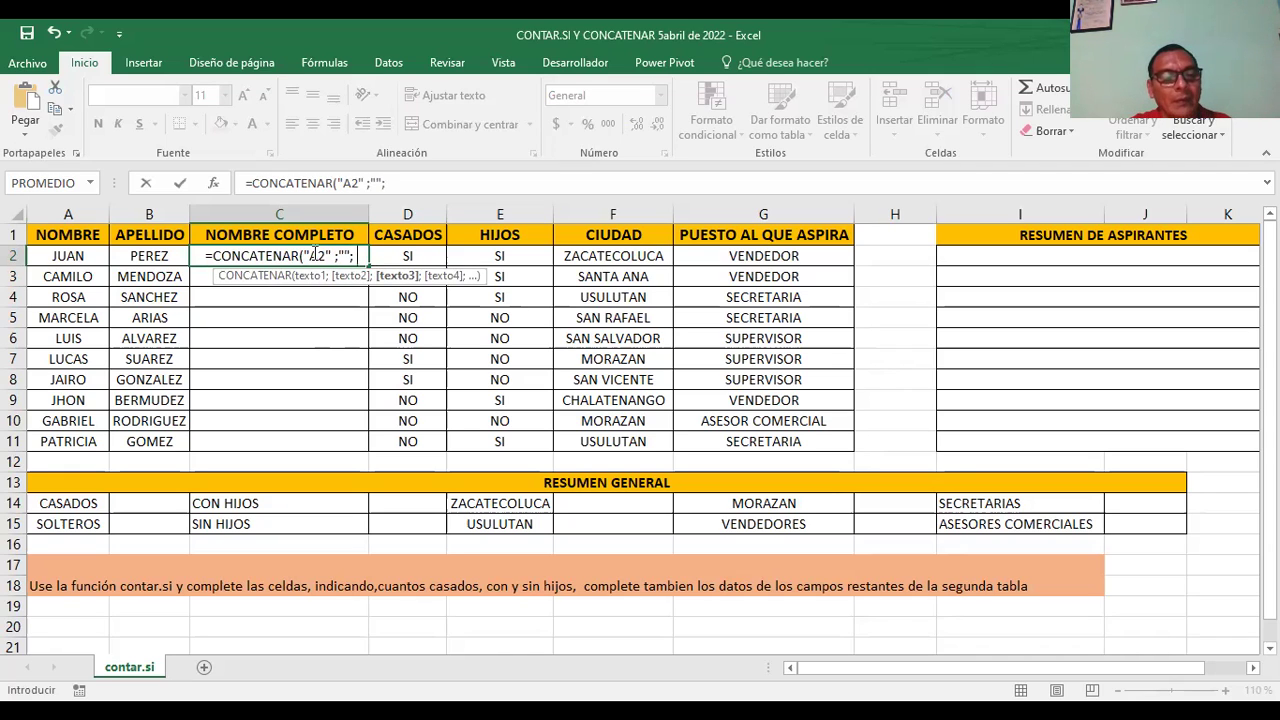
text( "B")
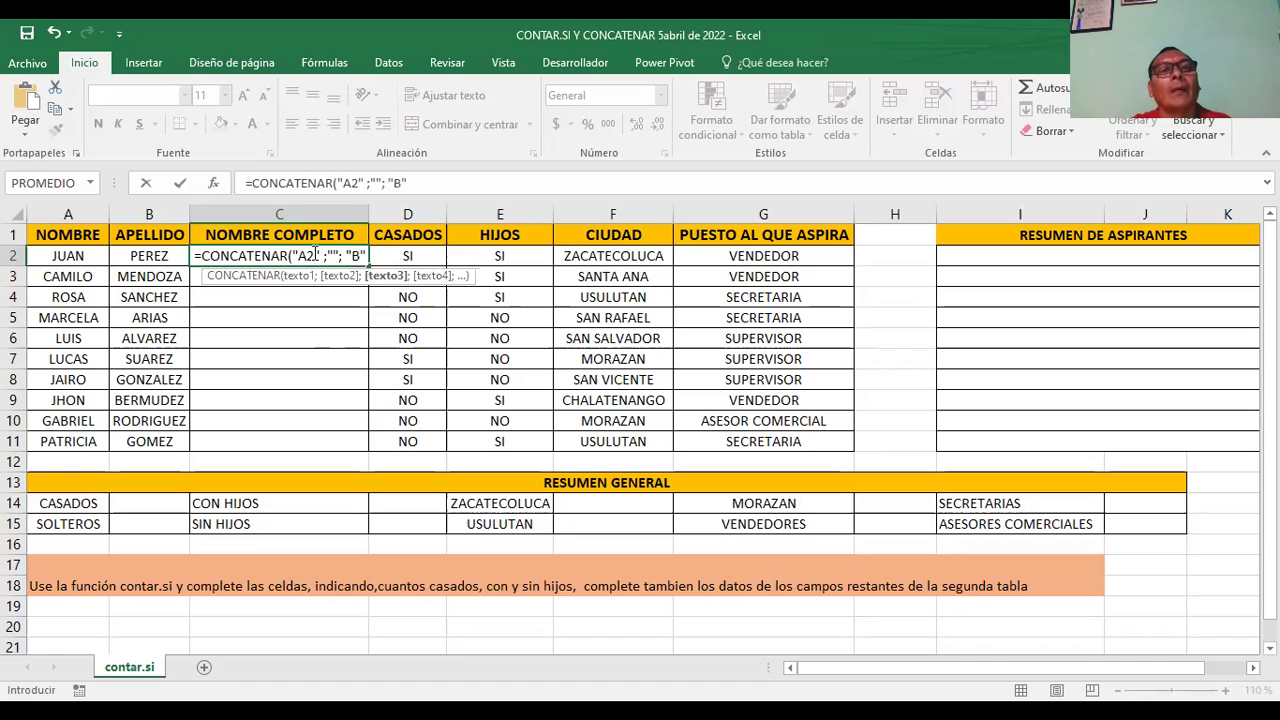
key(BackSpace)
text(2)
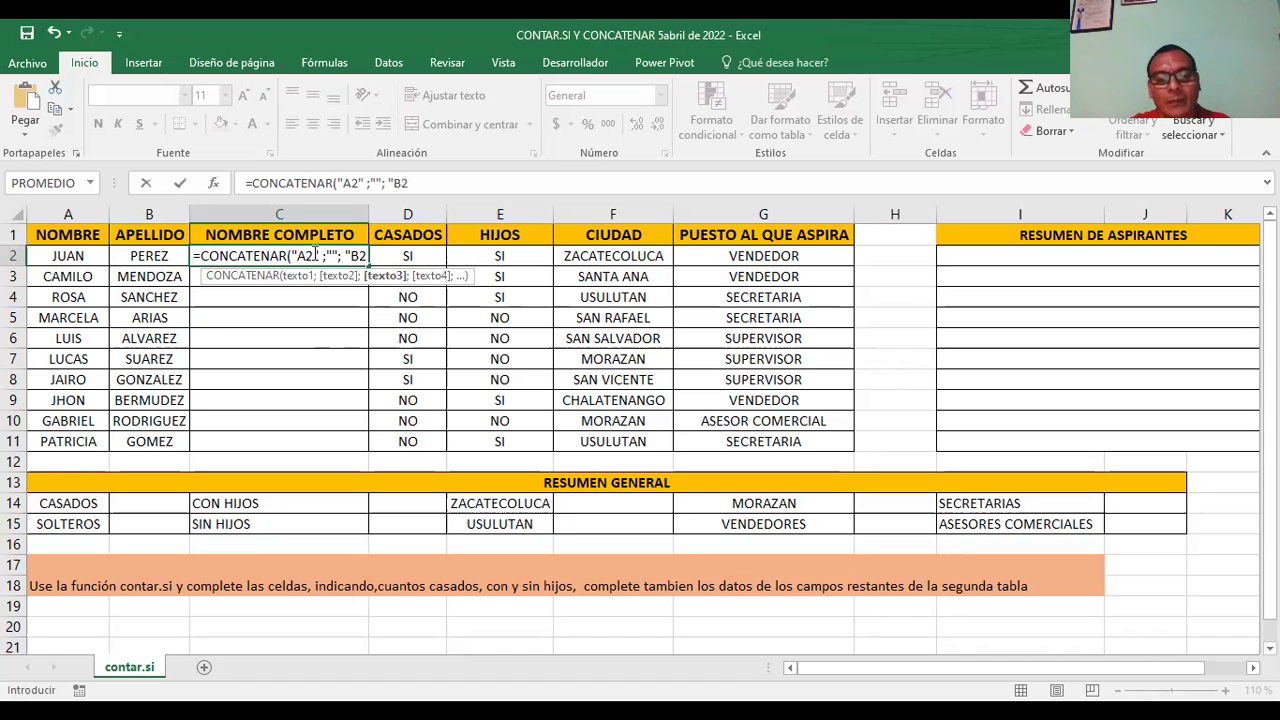
text("))
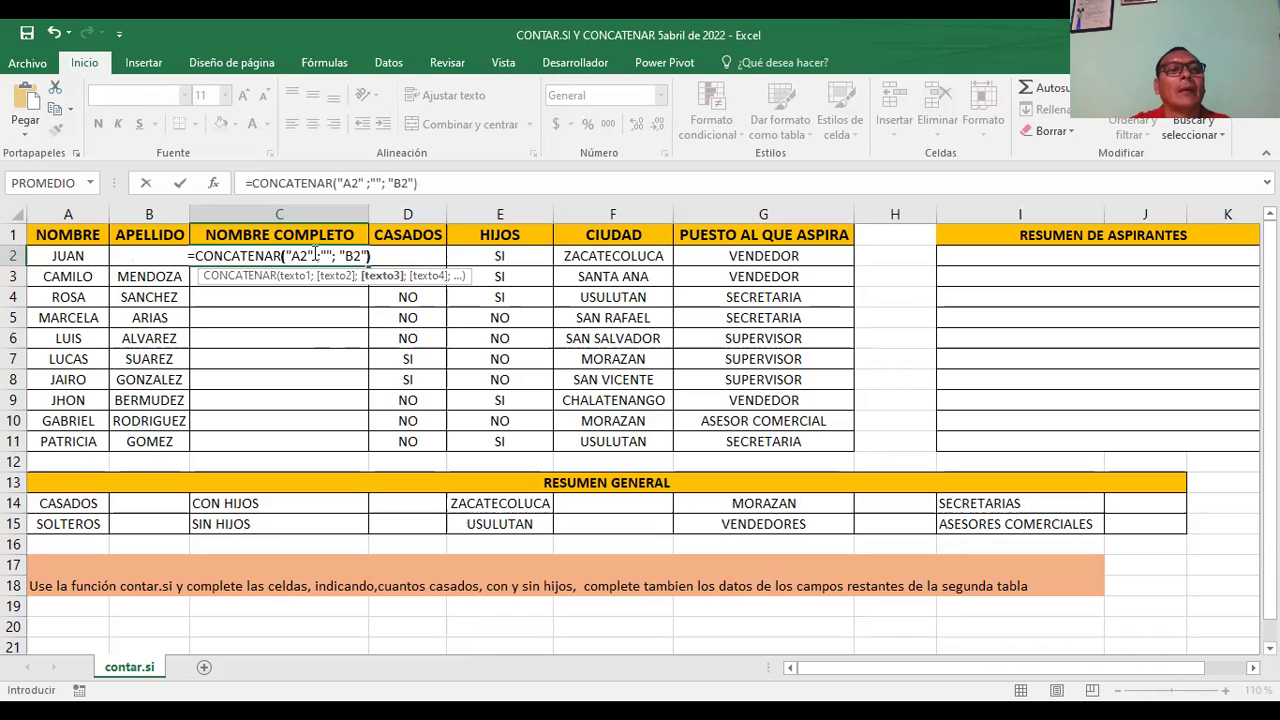
key(Return)
click(314, 253)
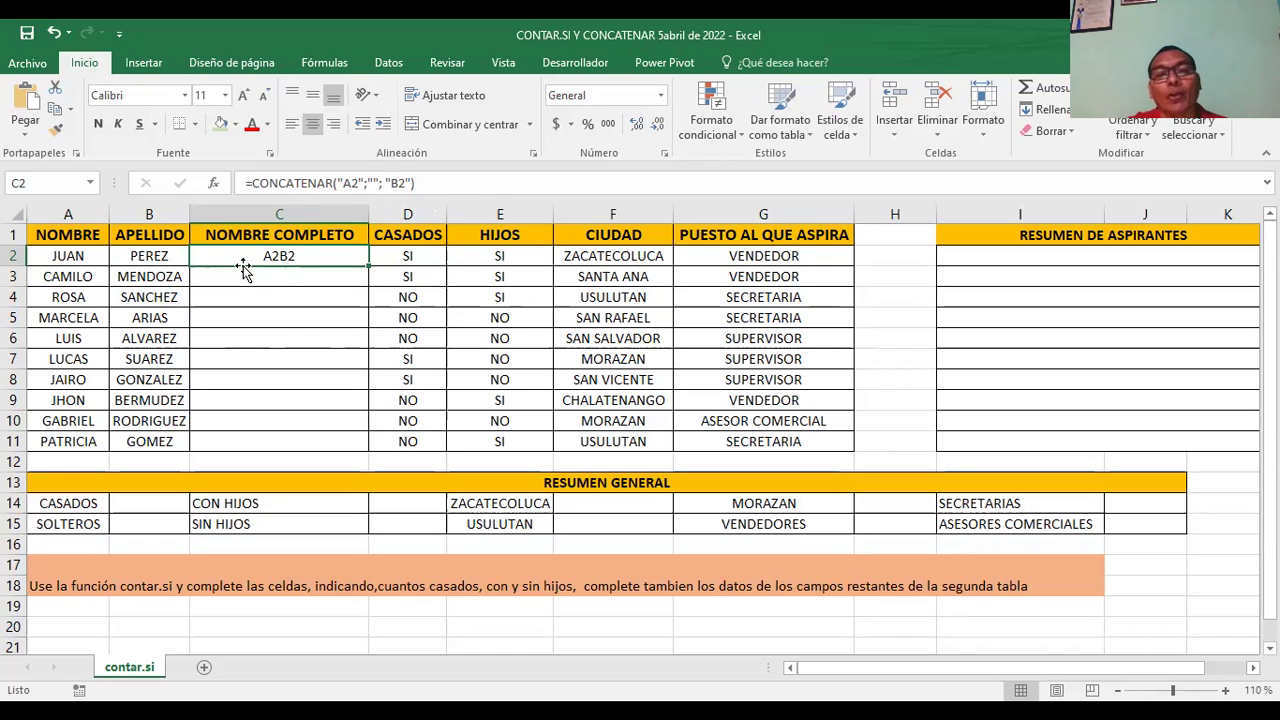
Step: Remove the quotes around A2 in C2's formula so it shows JUANB2
click(372, 194)
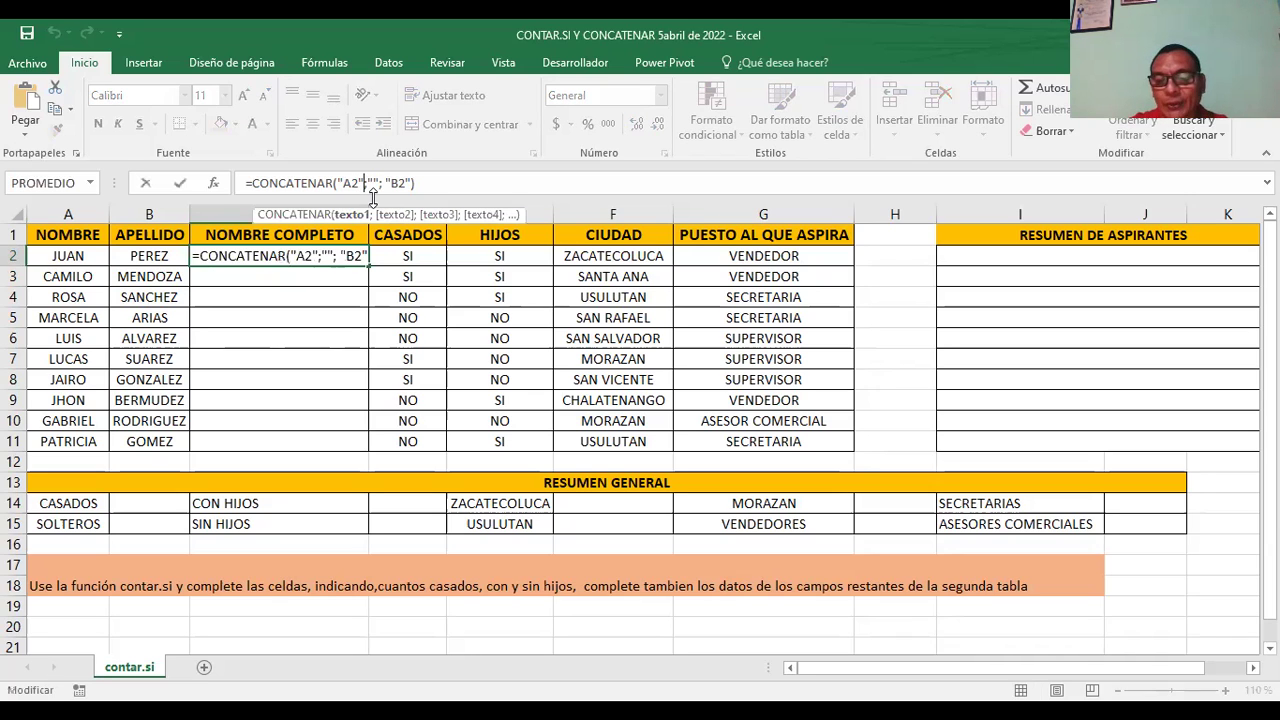
key(BackSpace)
key(Left)
key(Left)
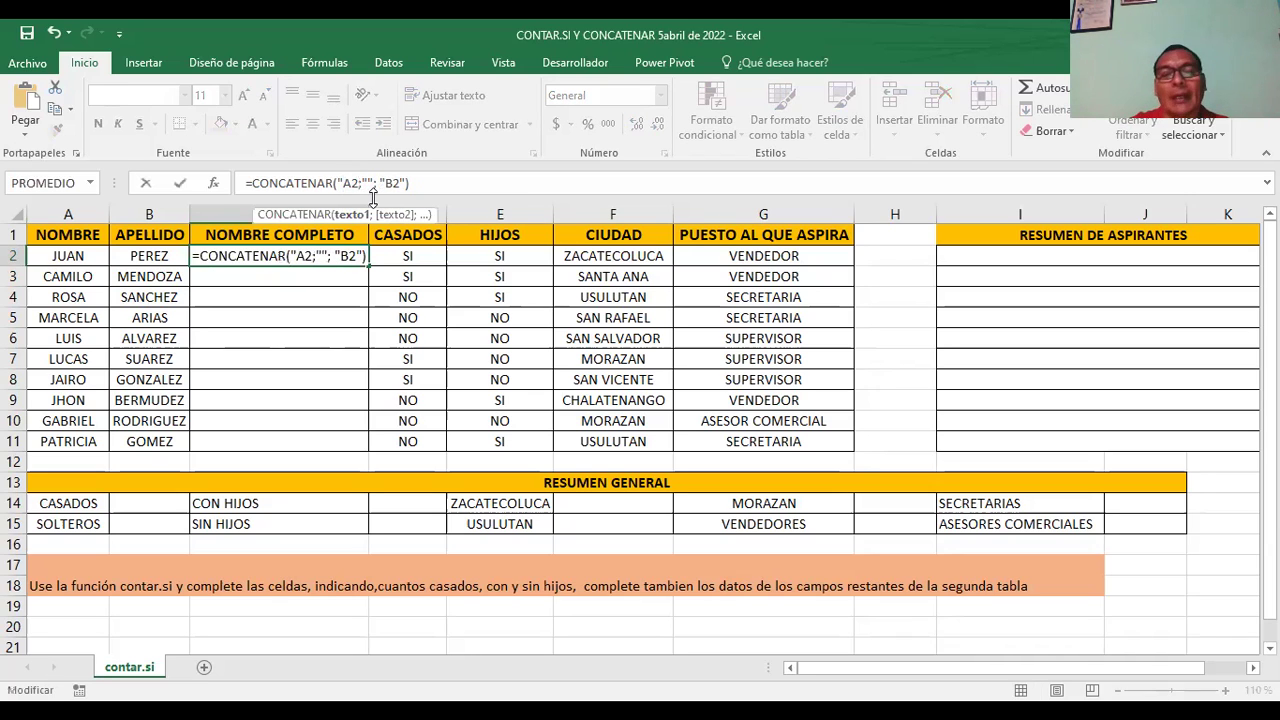
key(BackSpace)
key(Return)
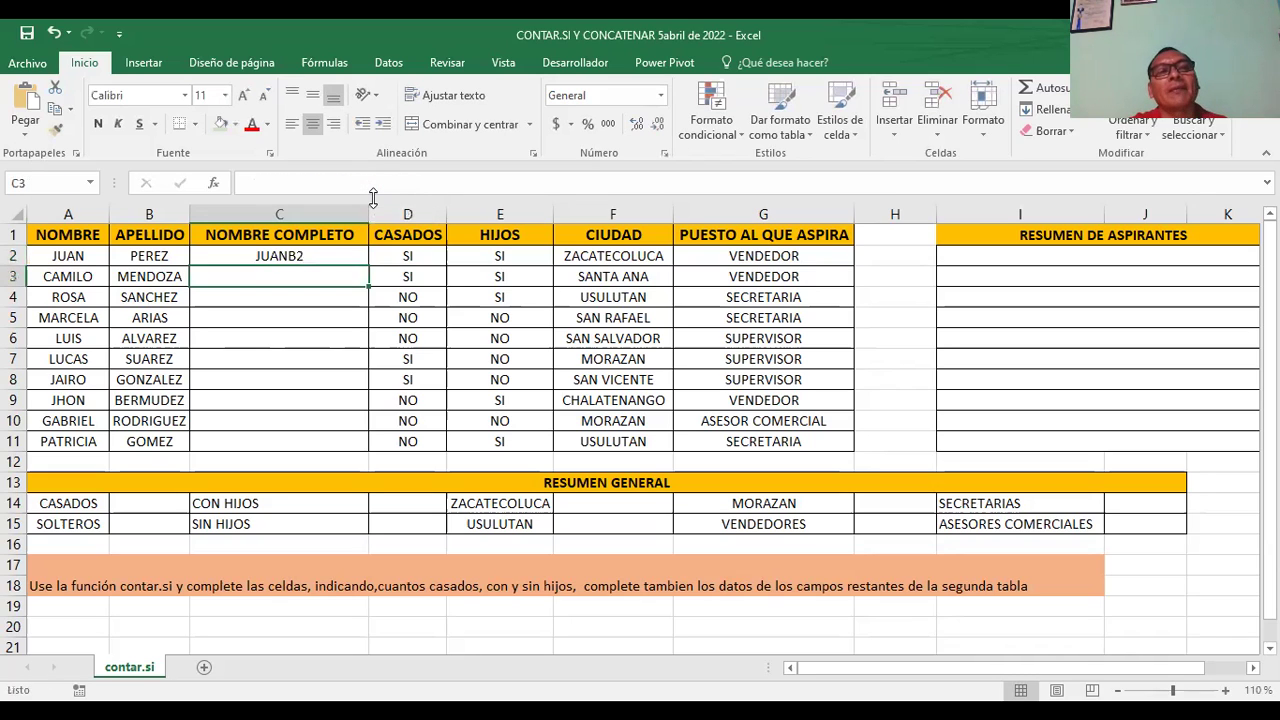
click(289, 257)
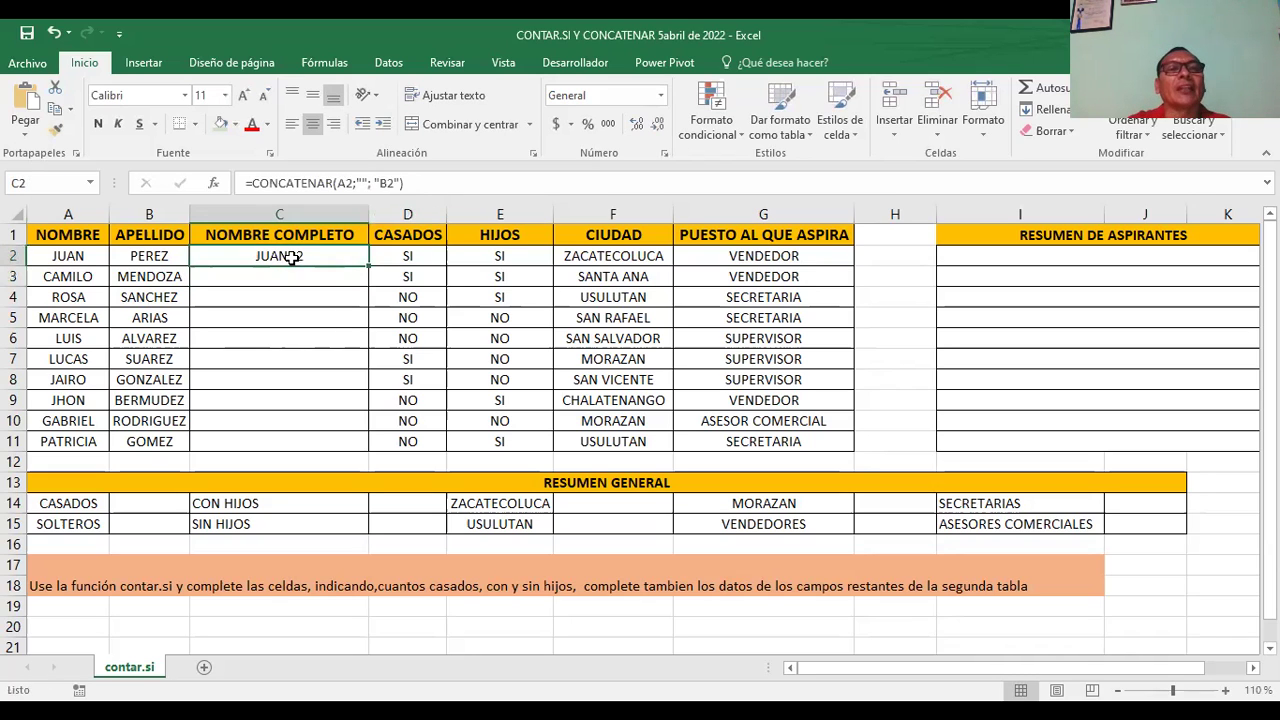
Step: Make B2 a real reference with a space separator so C2 shows JUAN PEREZ
click(400, 184)
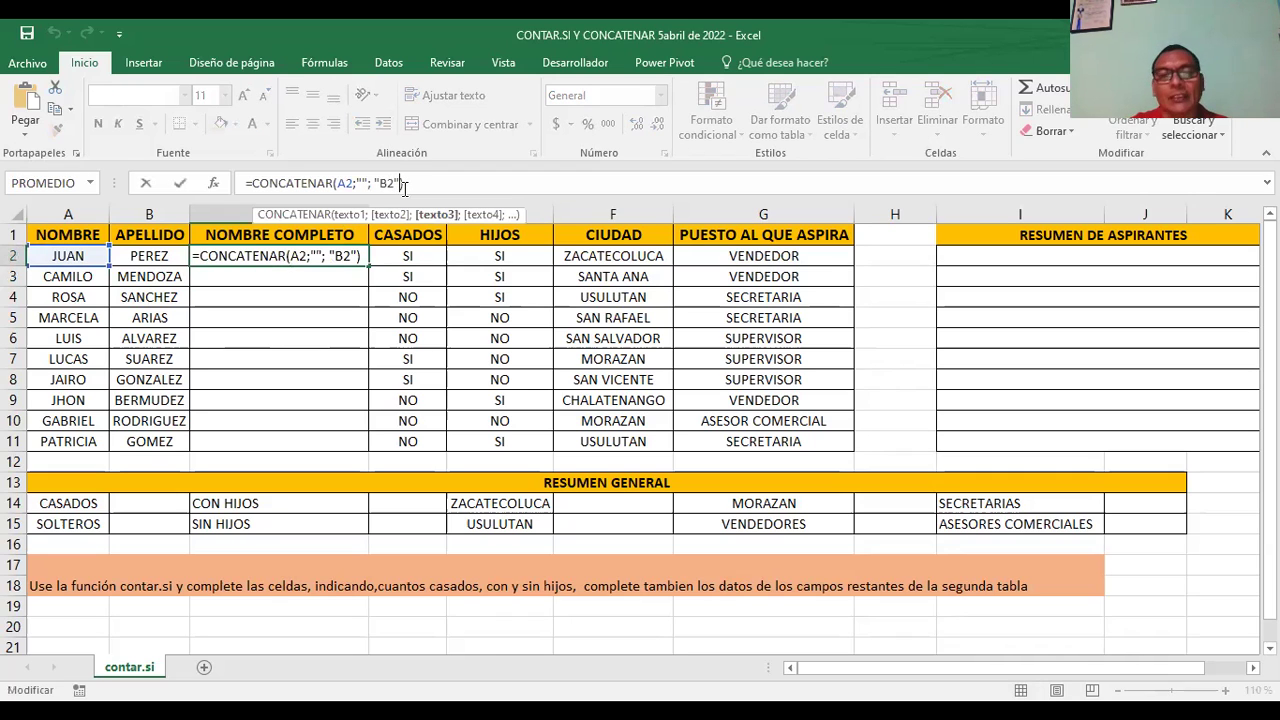
key(BackSpace)
key(BackSpace)
key(BackSpace)
key(BackSpace)
text(B2)
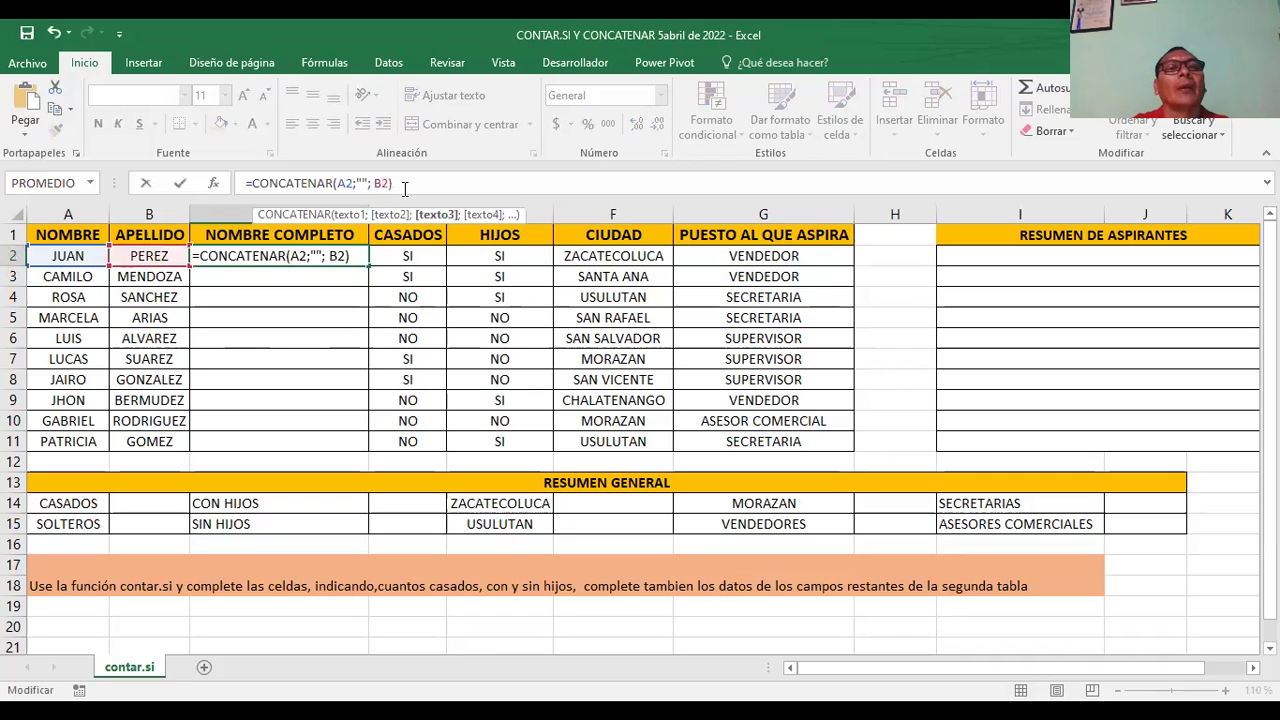
key(Left)
key(Left)
key(Left)
key(Left)
key(Left)
key(Left)
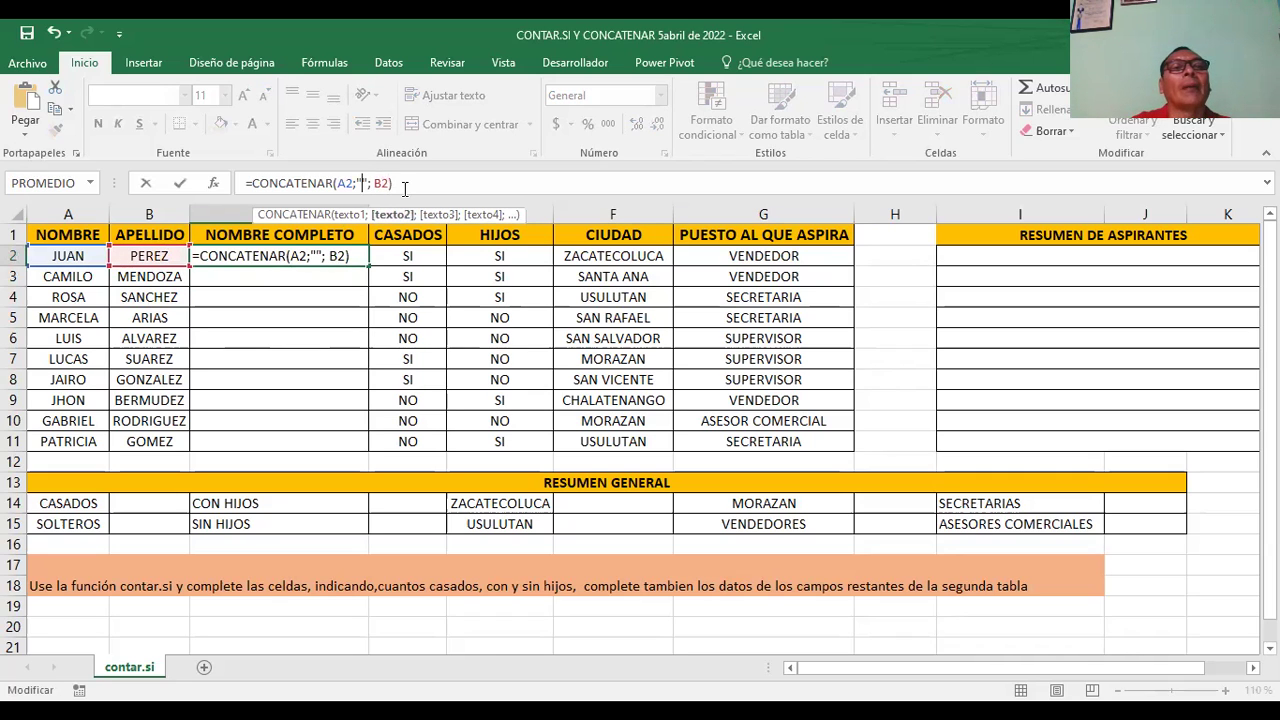
key(Return)
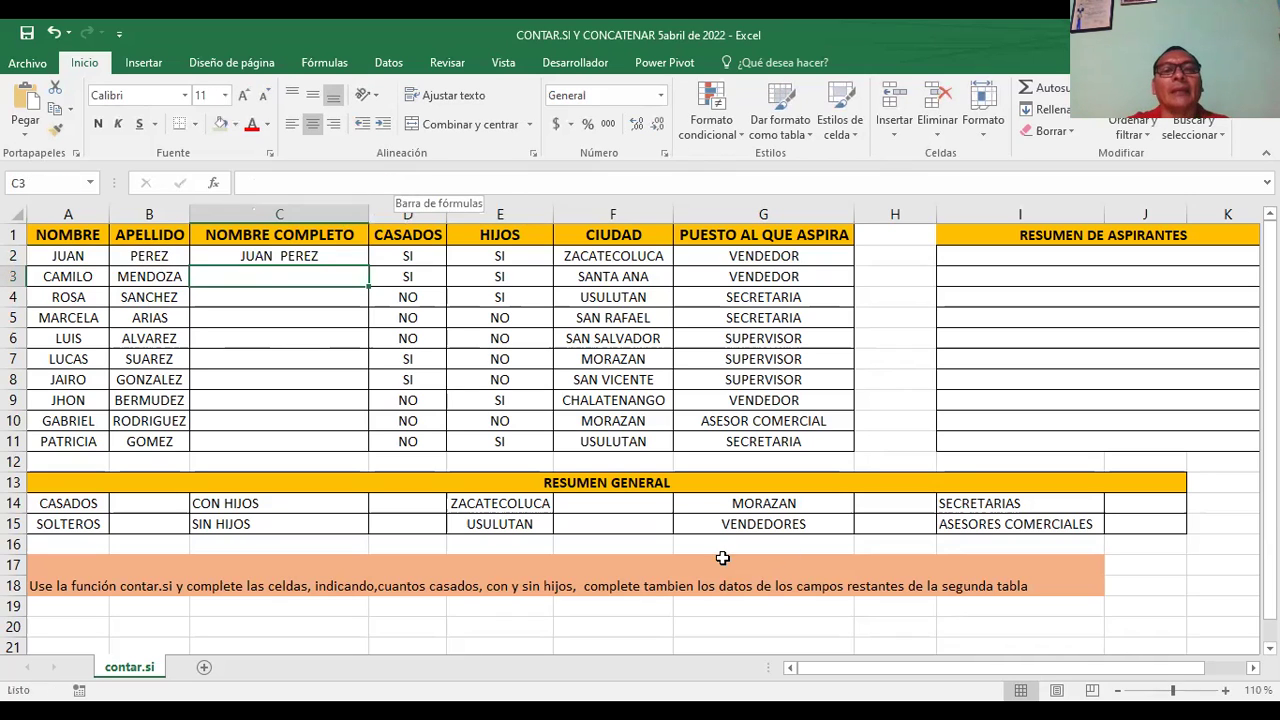
click(299, 255)
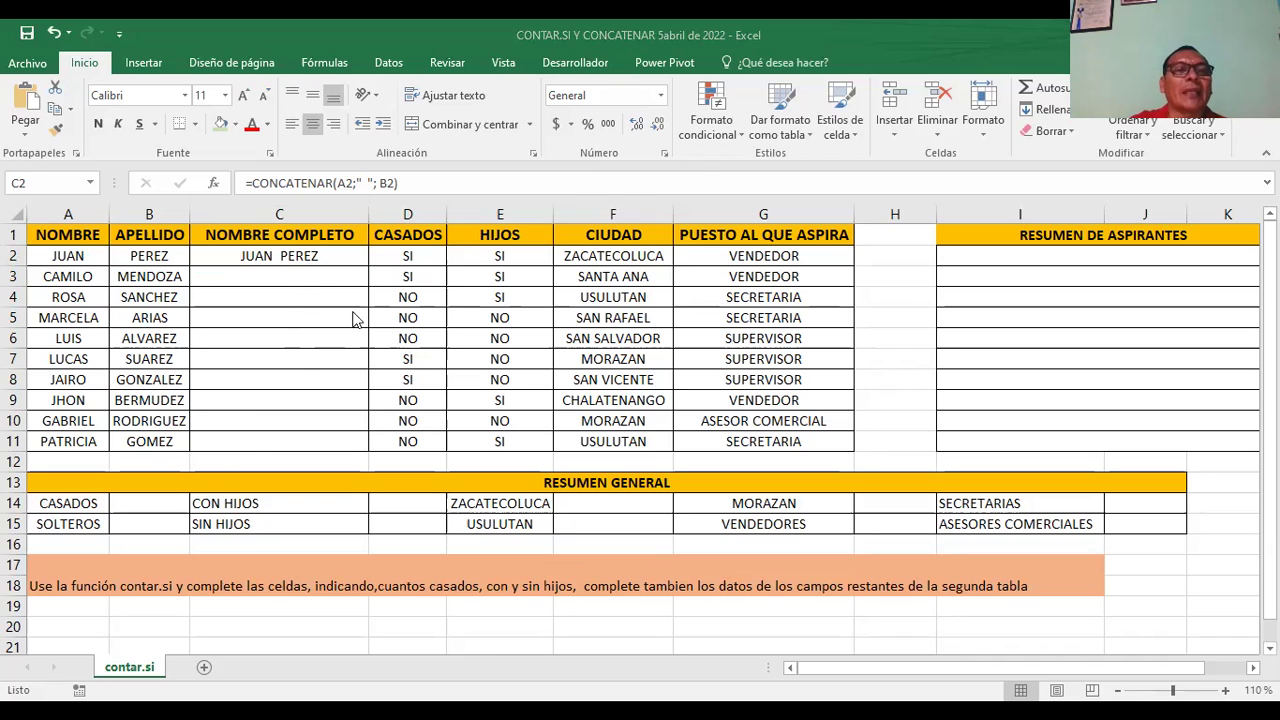
click(280, 277)
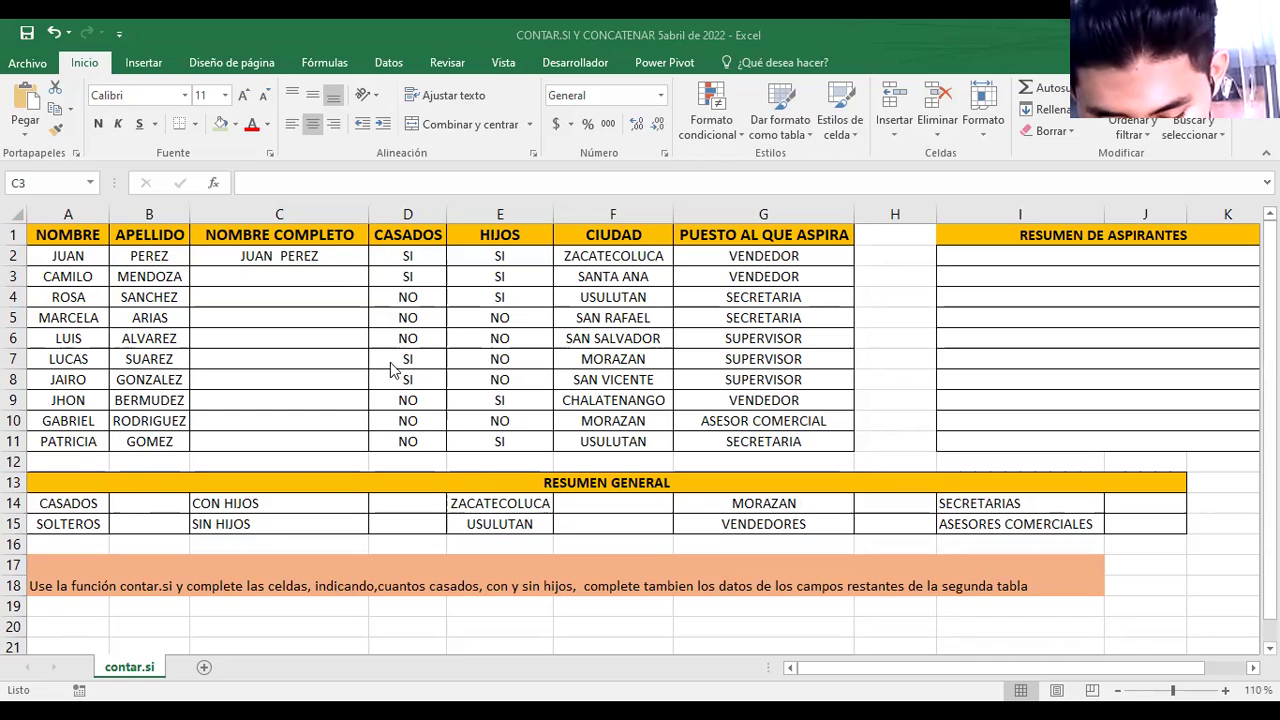
Step: Copy the CONCATENAR formula from C2 down to C11, listing all ten full names
click(337, 256)
drag(368, 266, 373, 449)
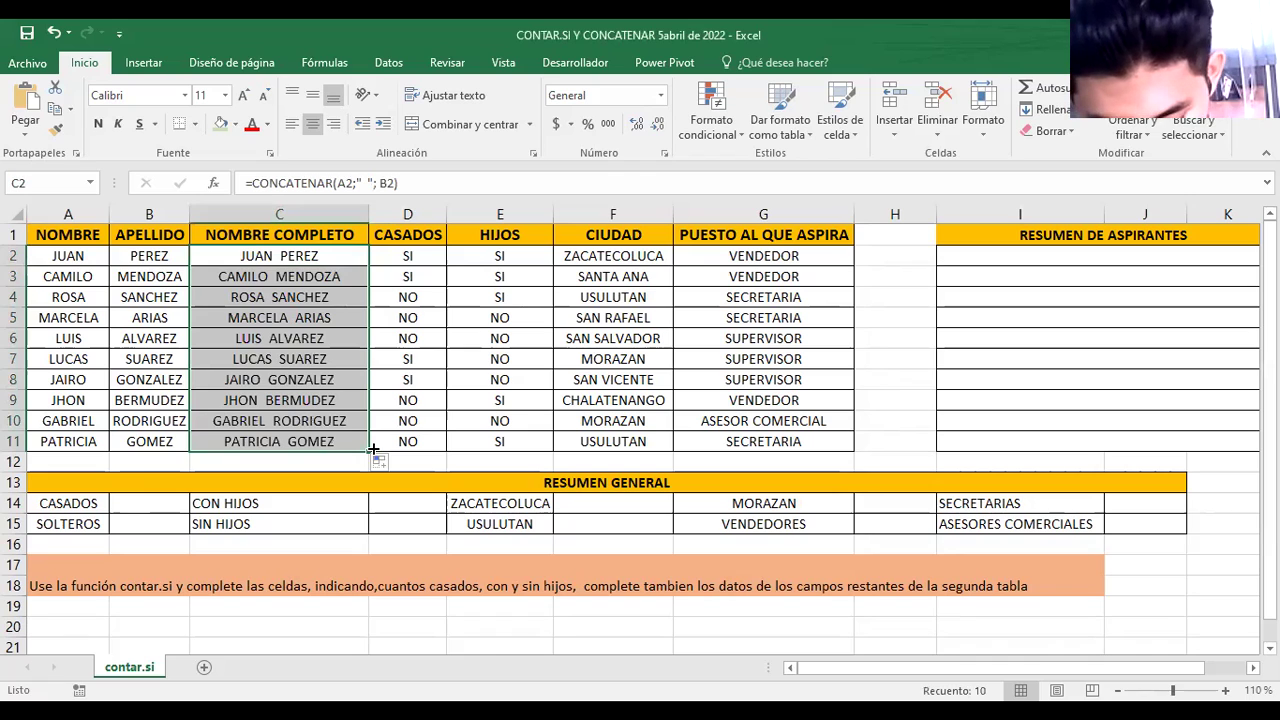
click(419, 462)
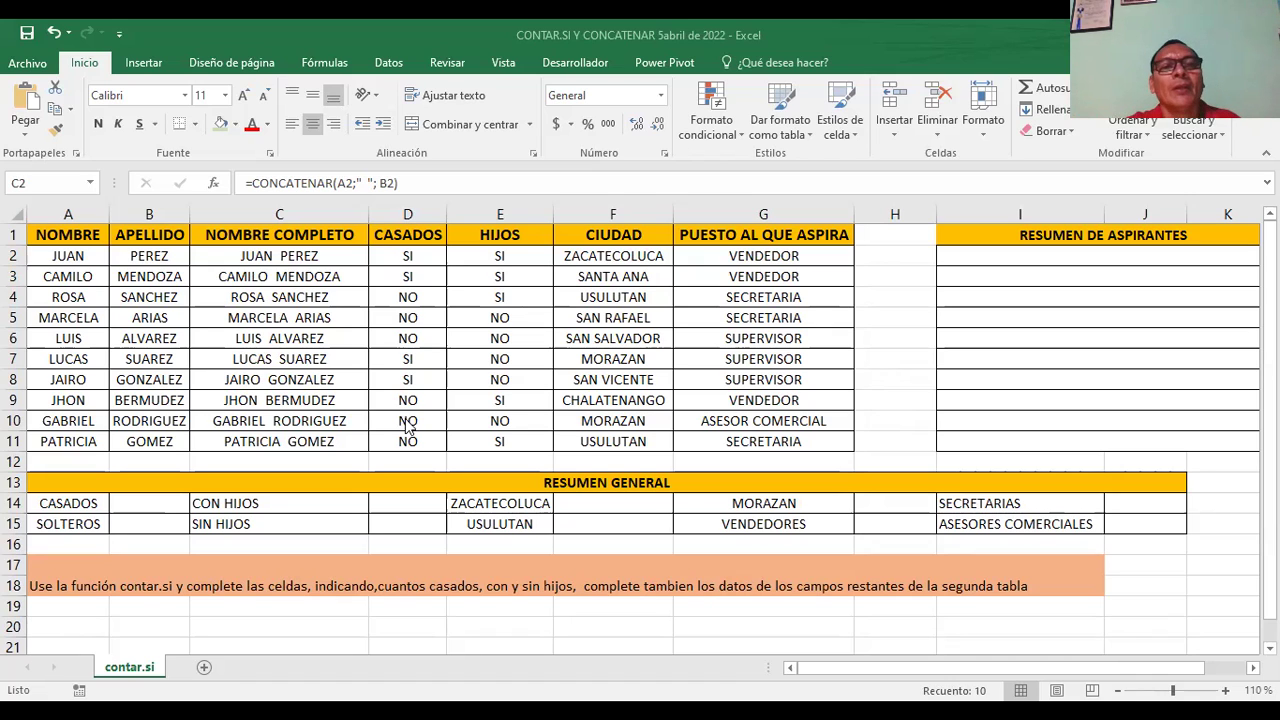
click(143, 523)
click(405, 521)
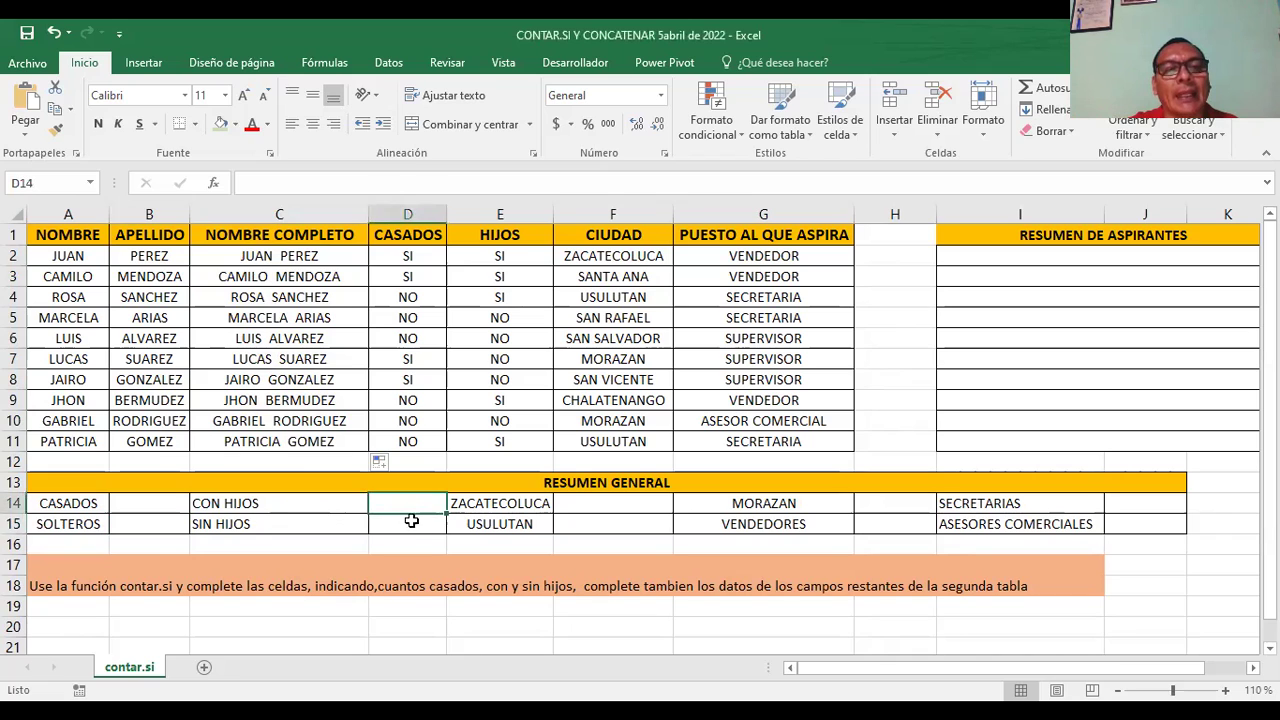
click(641, 509)
click(788, 506)
click(789, 532)
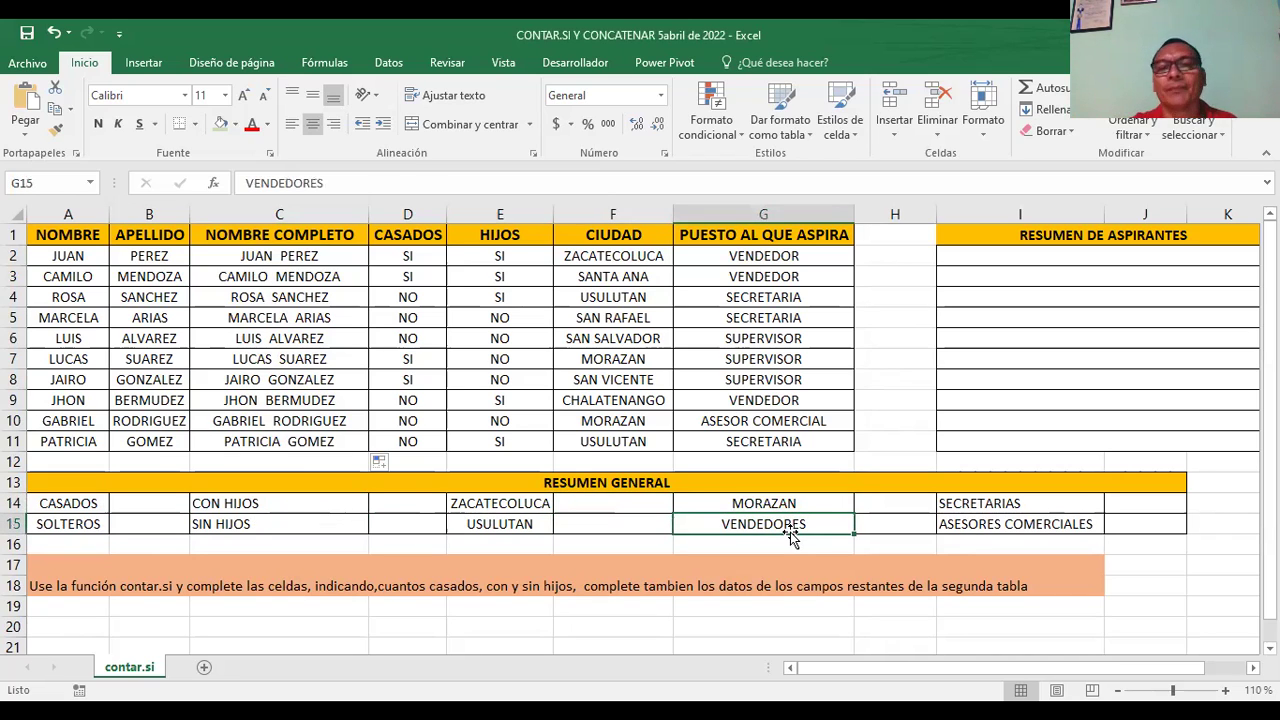
click(900, 512)
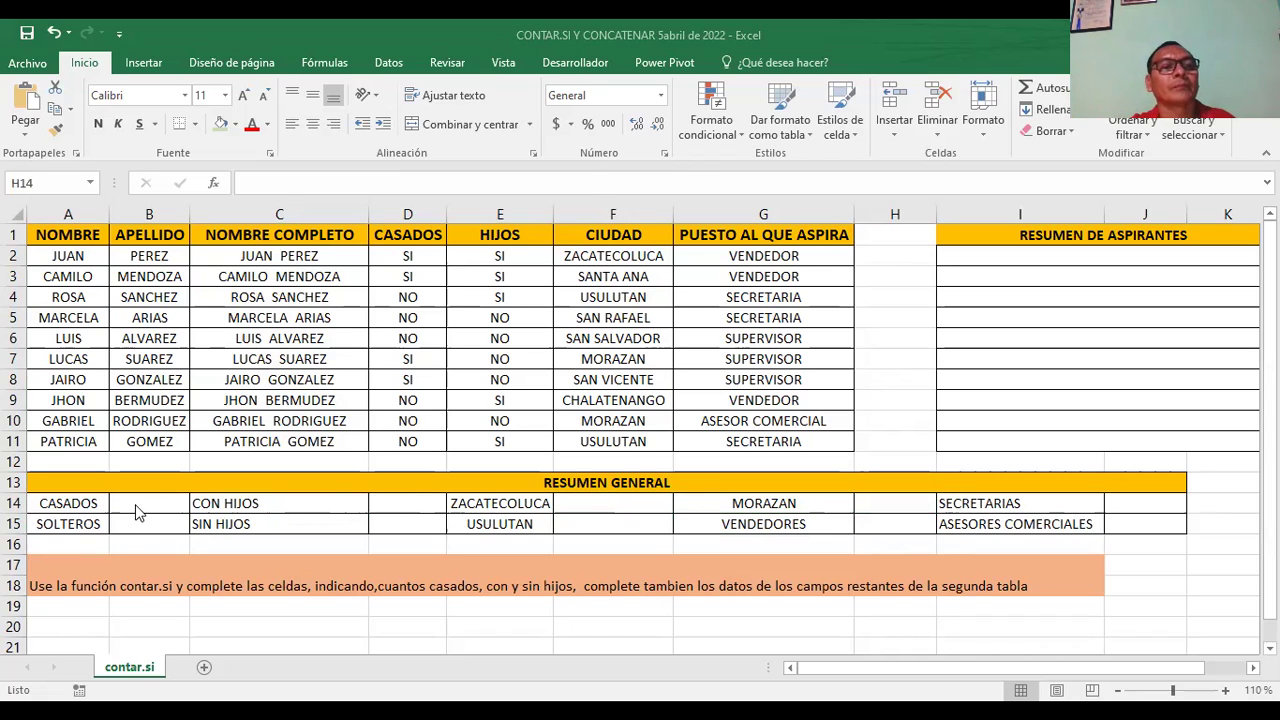
Step: Paste the CONTAR.SI formula into the MORAZAN cell H14 and the CASADOS cell B14
text(=CONTAR.SI(B2:B10;"casado"))
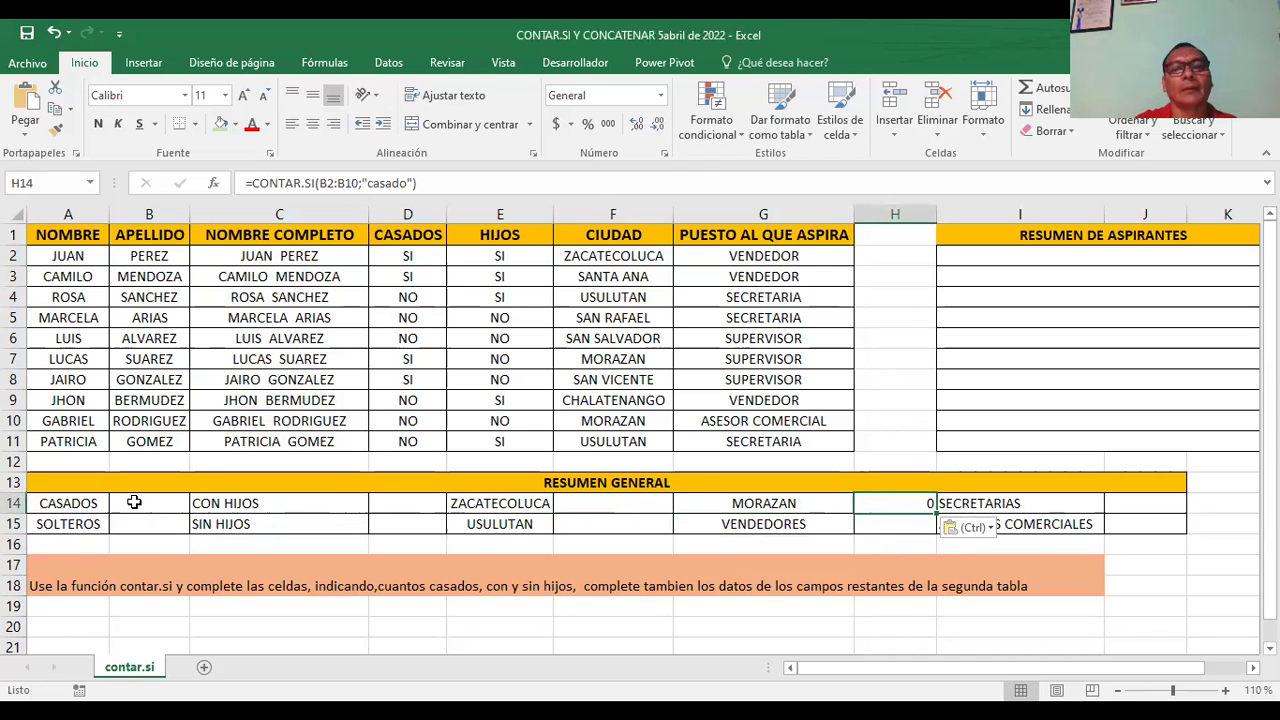
key(Down)
click(134, 503)
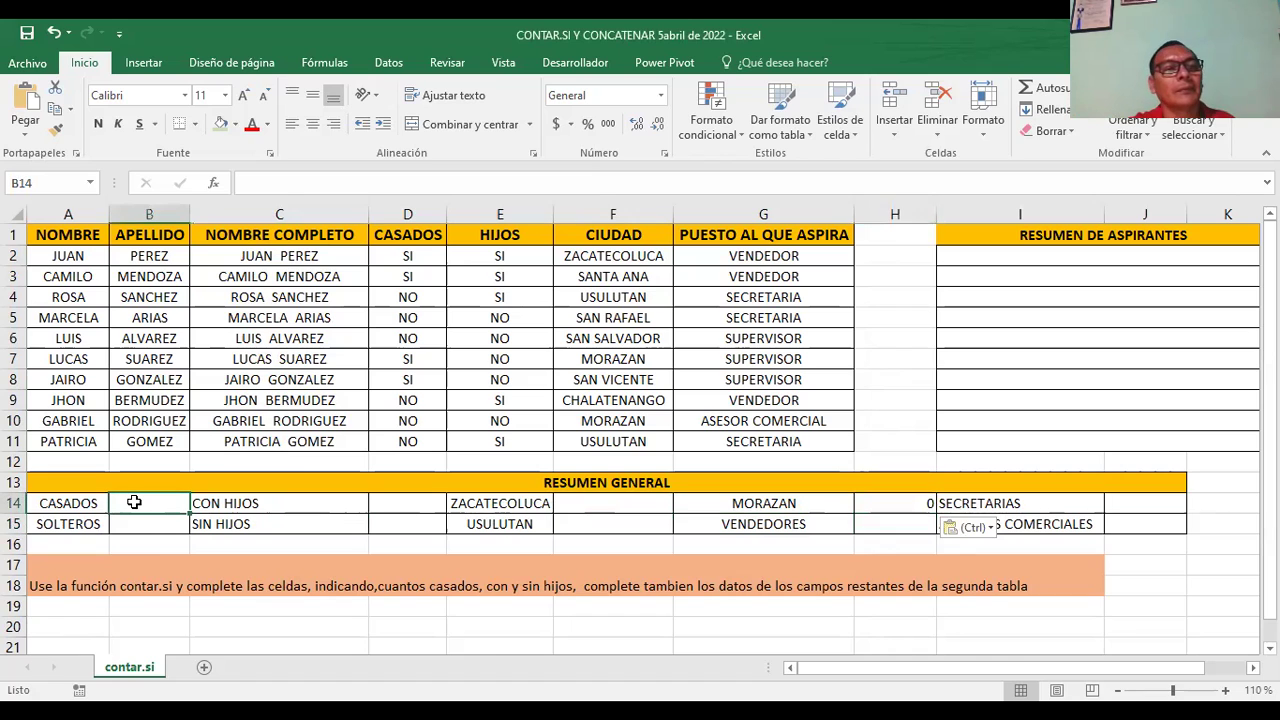
text(=CONTAR.SI(B2:B10;"casado"))
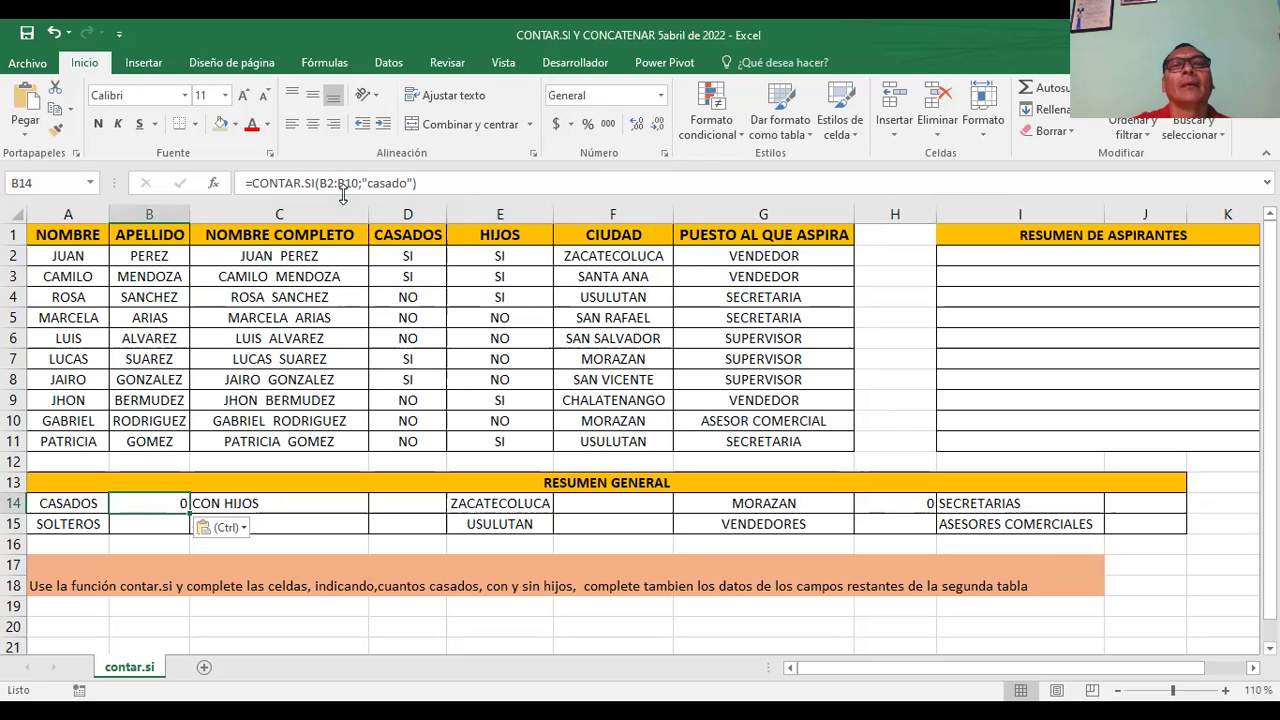
click(40, 97)
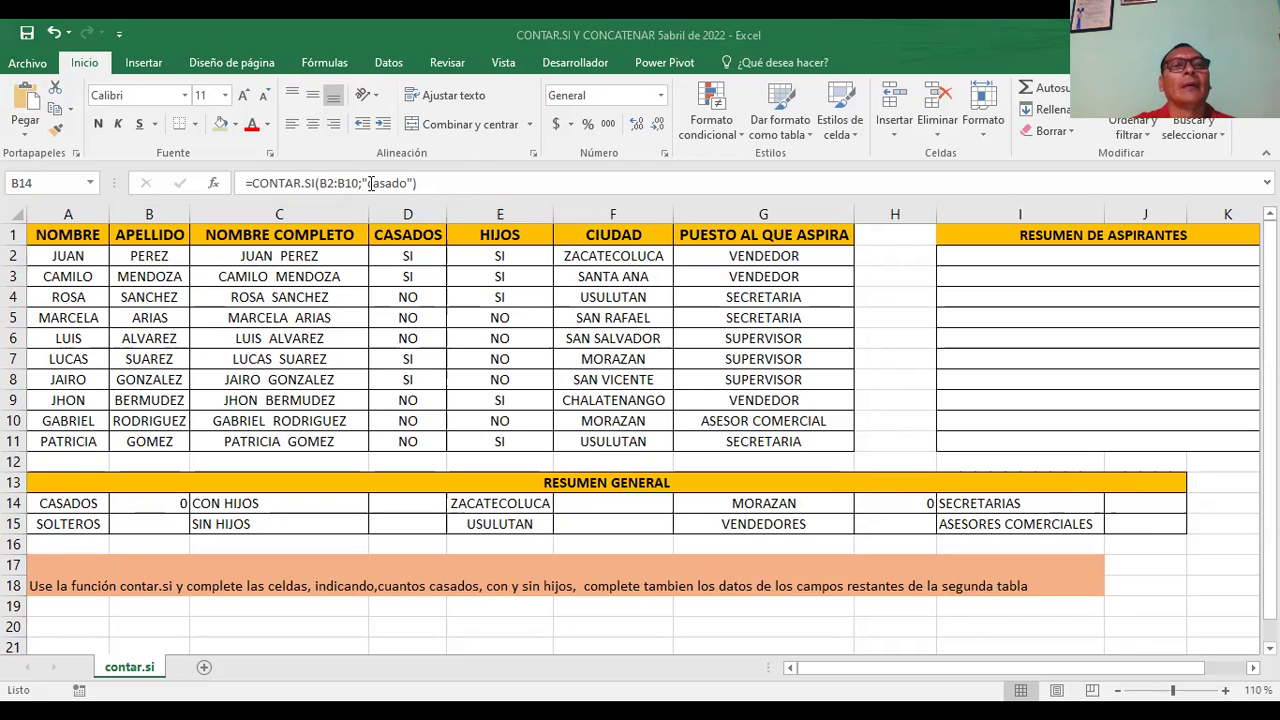
Step: Append S to the casado criterion in B14's formula, then clear B14 again
click(407, 177)
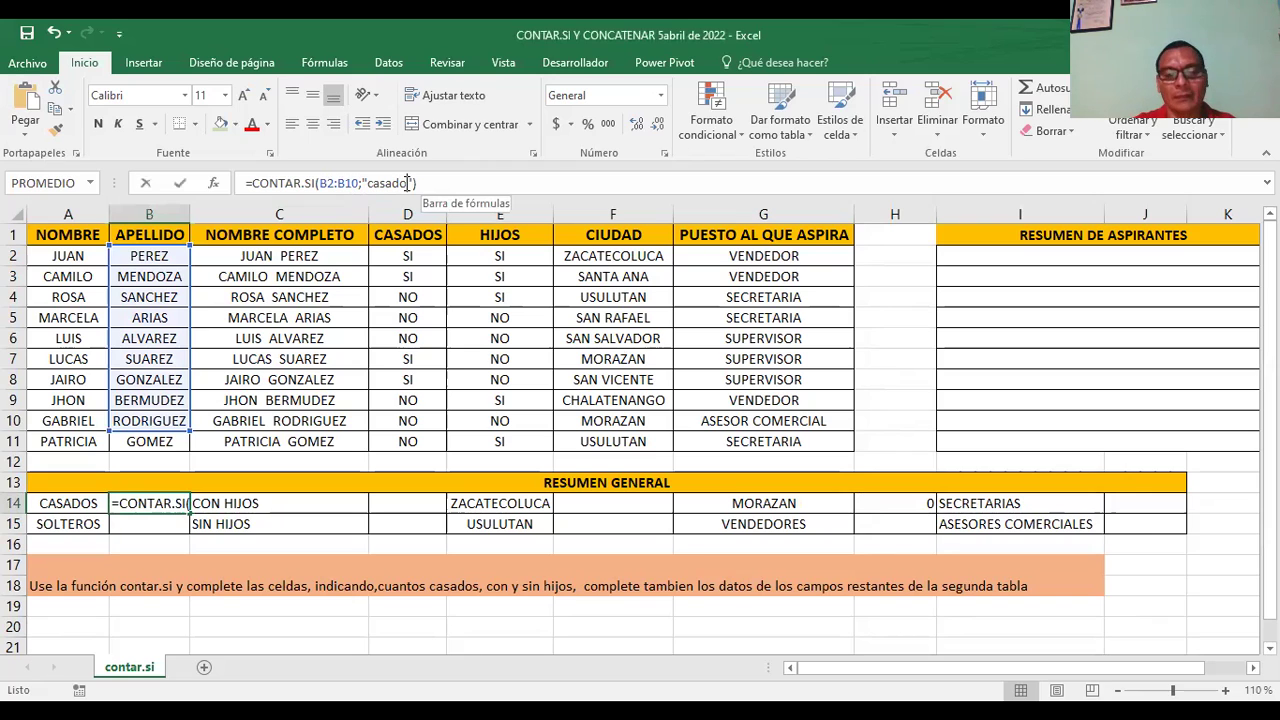
click(407, 183)
text(S)
key(Return)
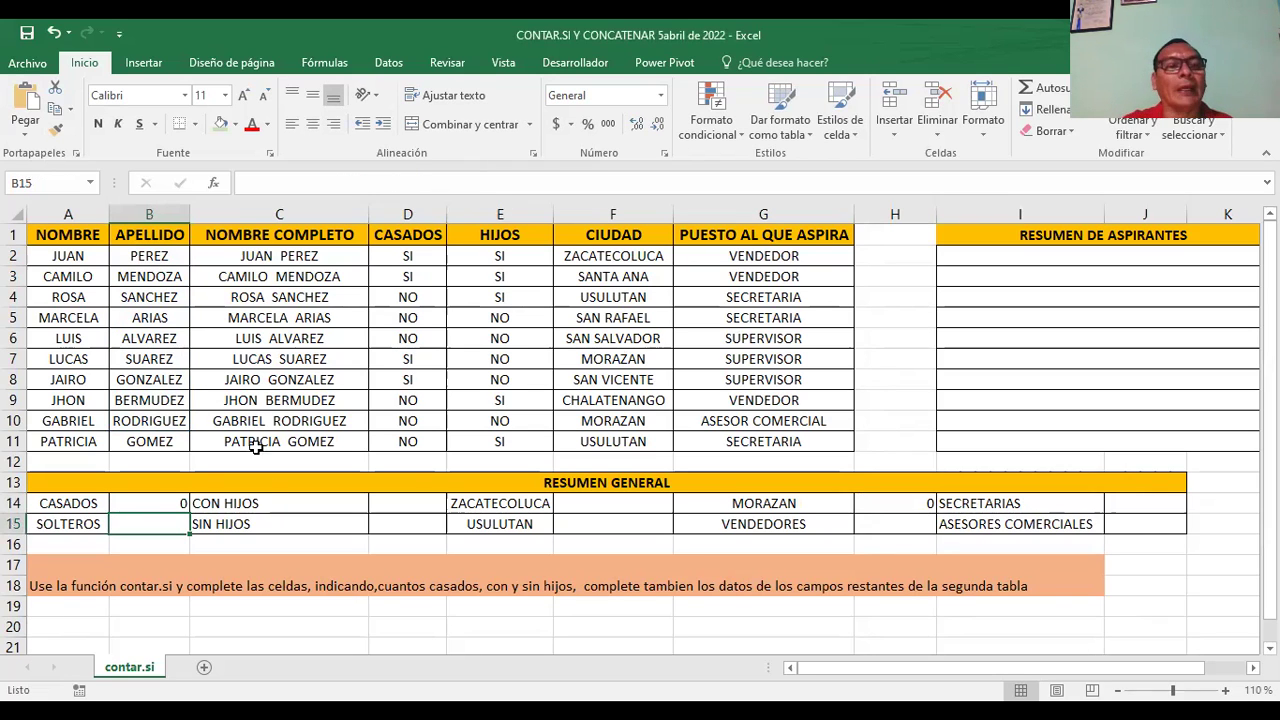
click(152, 501)
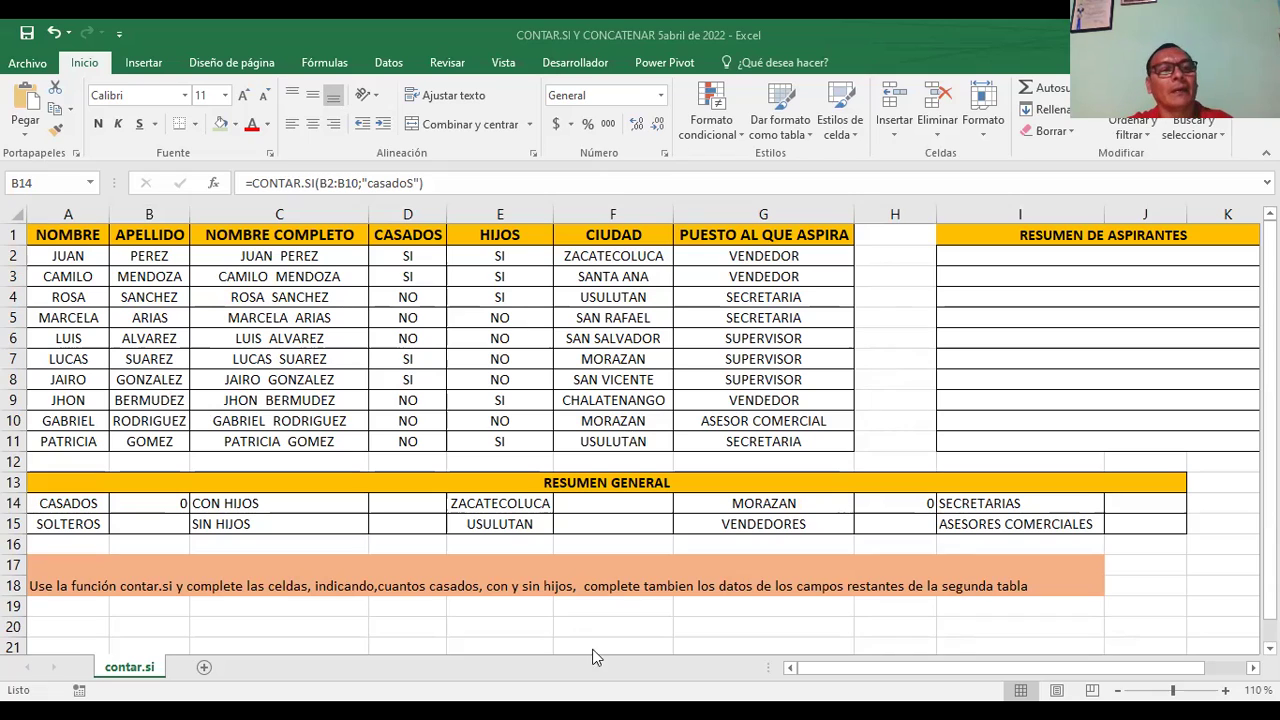
click(147, 503)
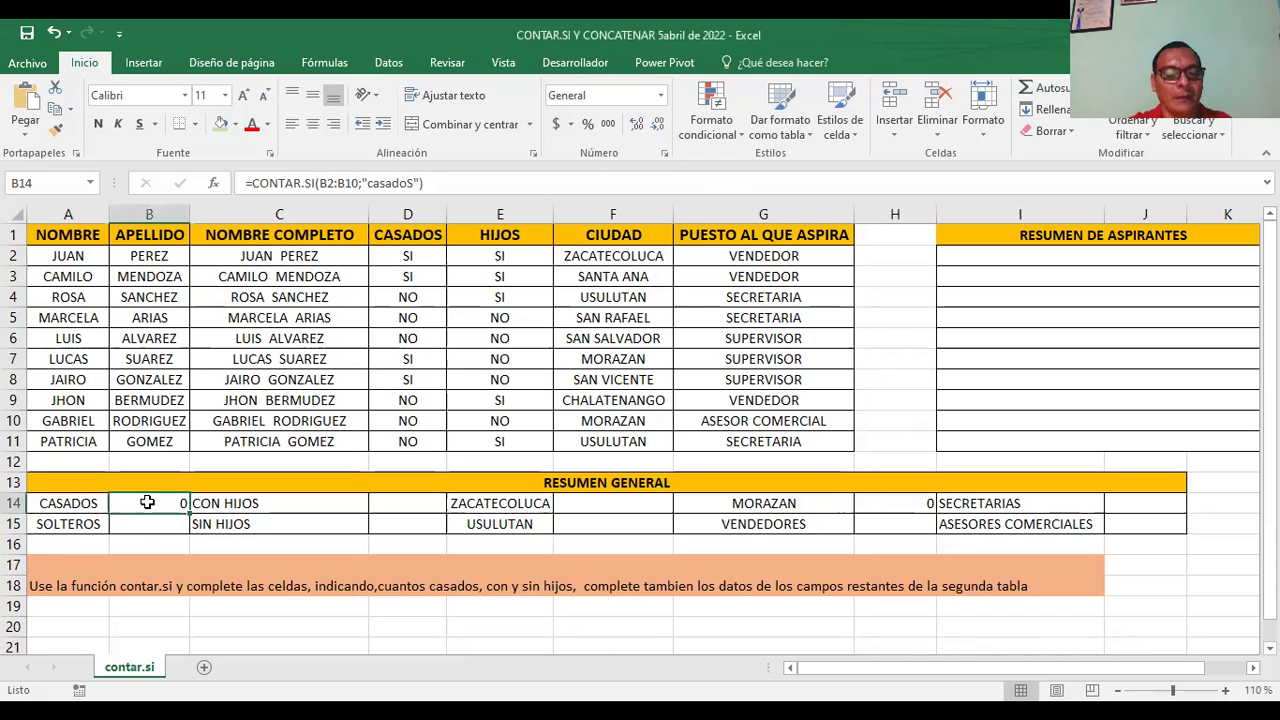
key(ctrl+v)
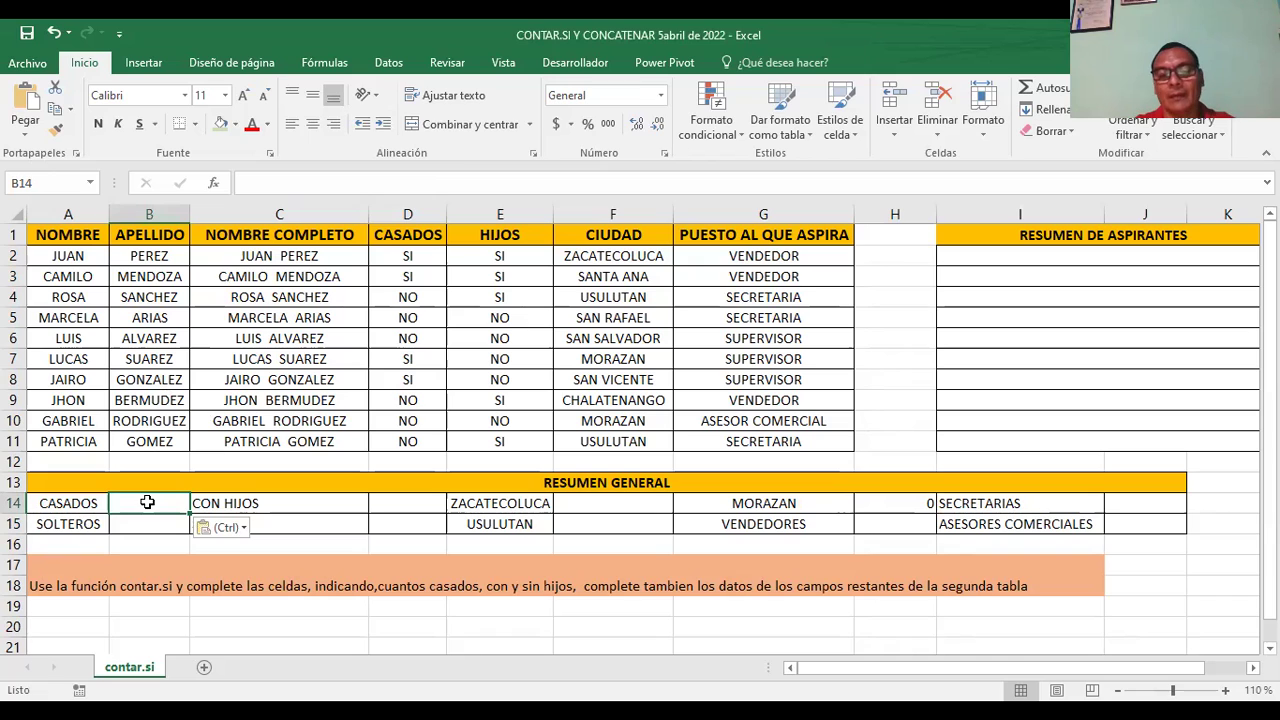
Step: Enter =CONTAR.SI(D2:D11;"CASADOS") in B14, which displays 0
text(=)
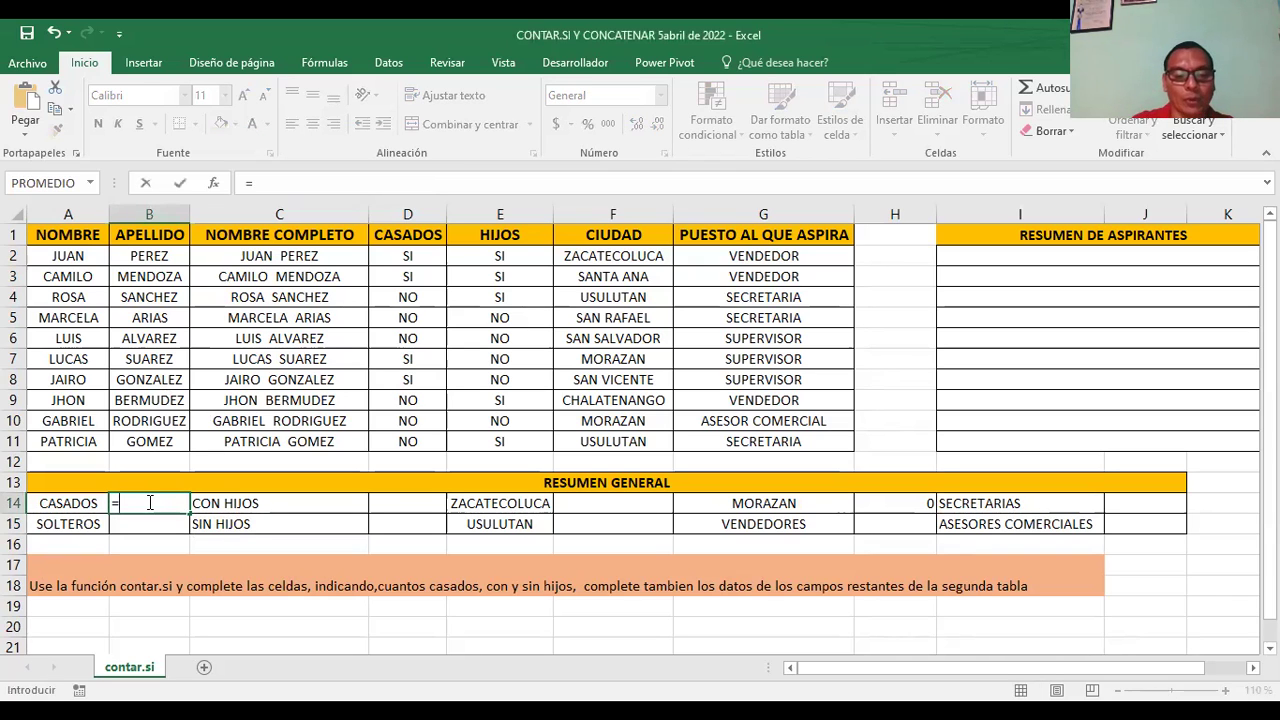
text(CONTAR)
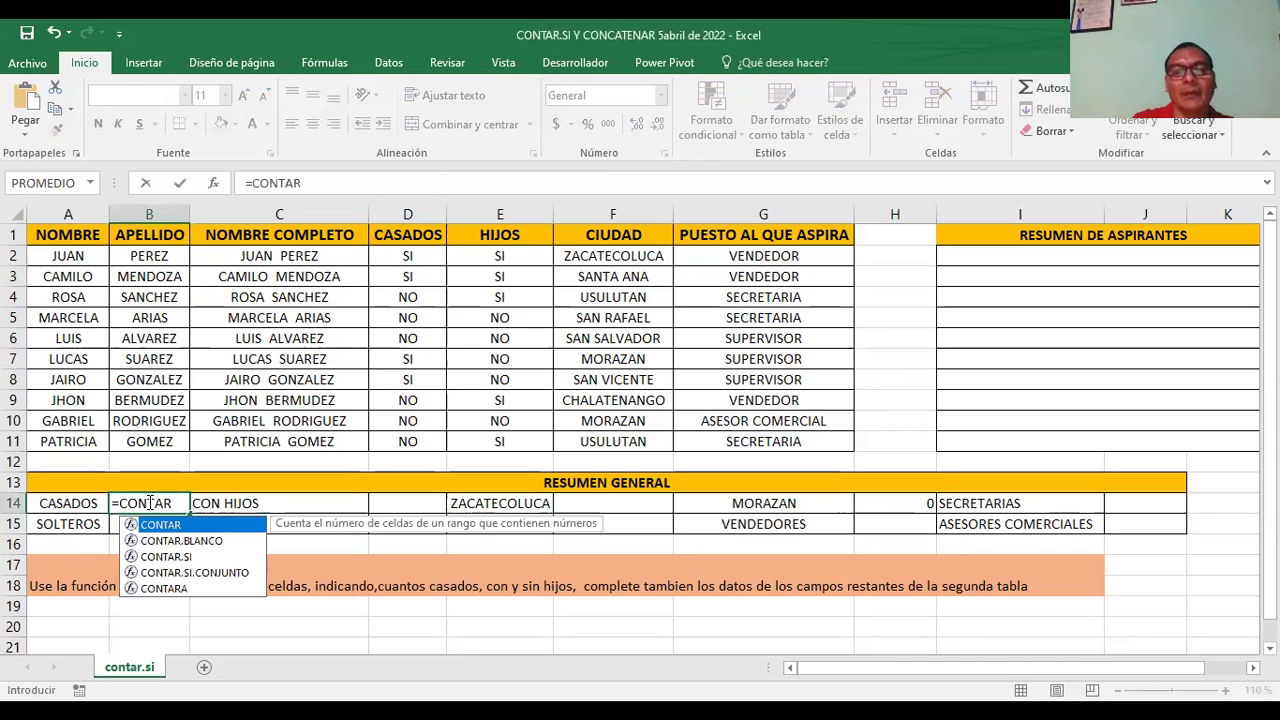
text(.SI)
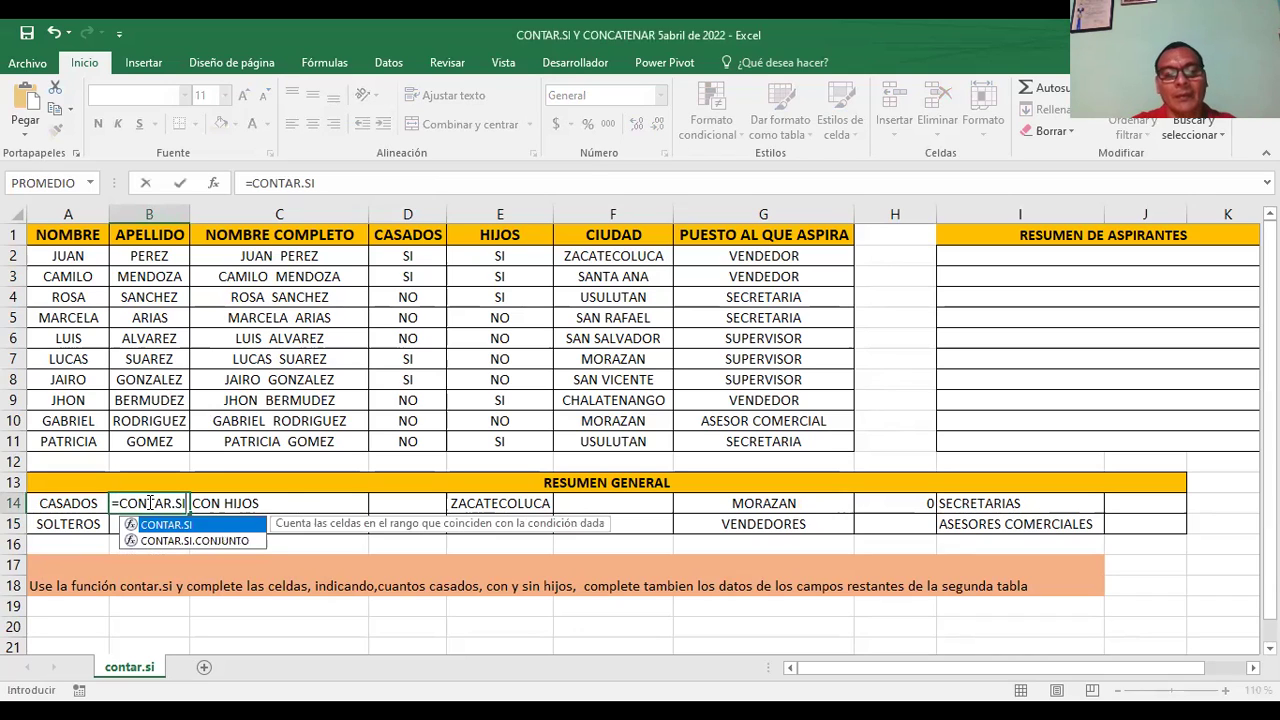
click(150, 503)
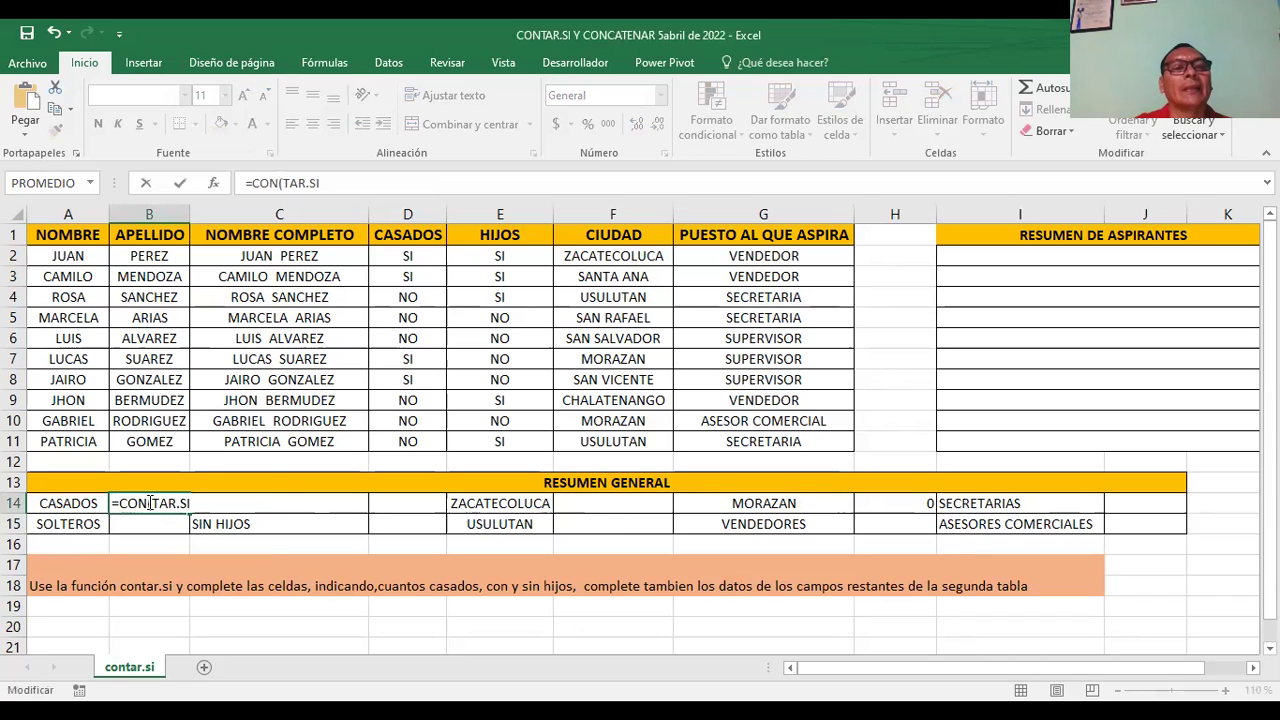
text(()
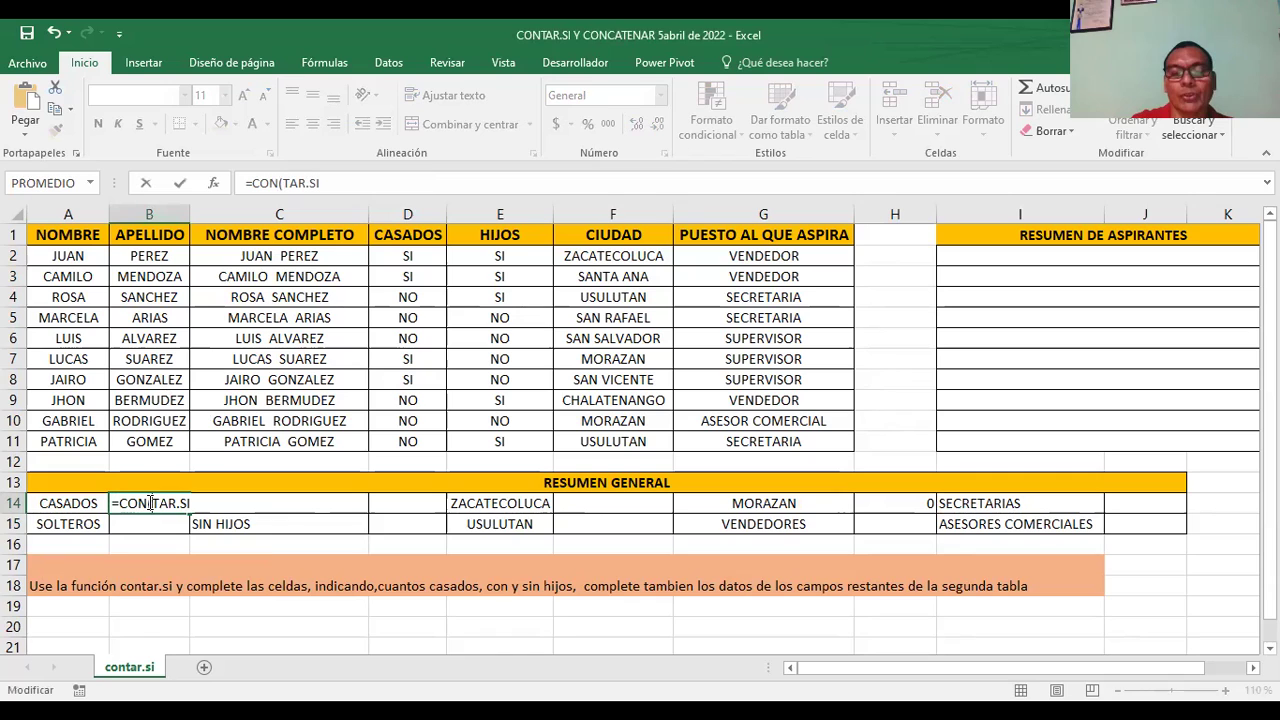
key(BackSpace)
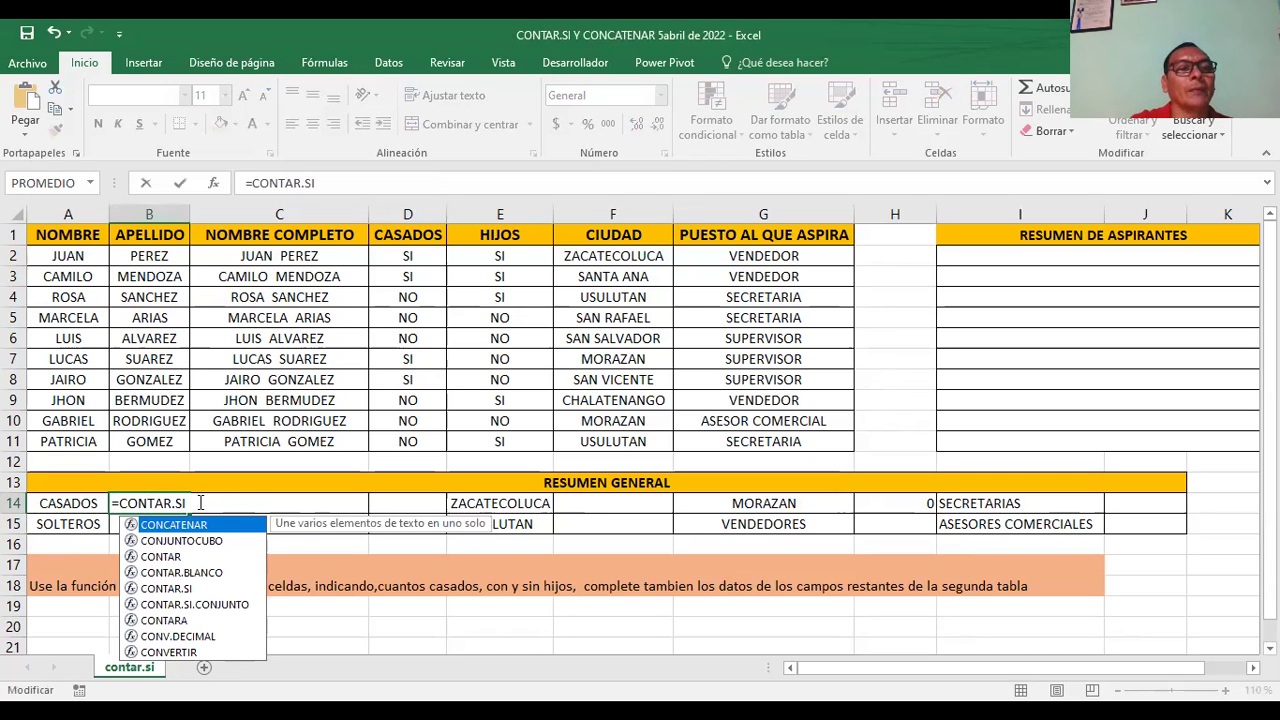
click(200, 503)
text(()
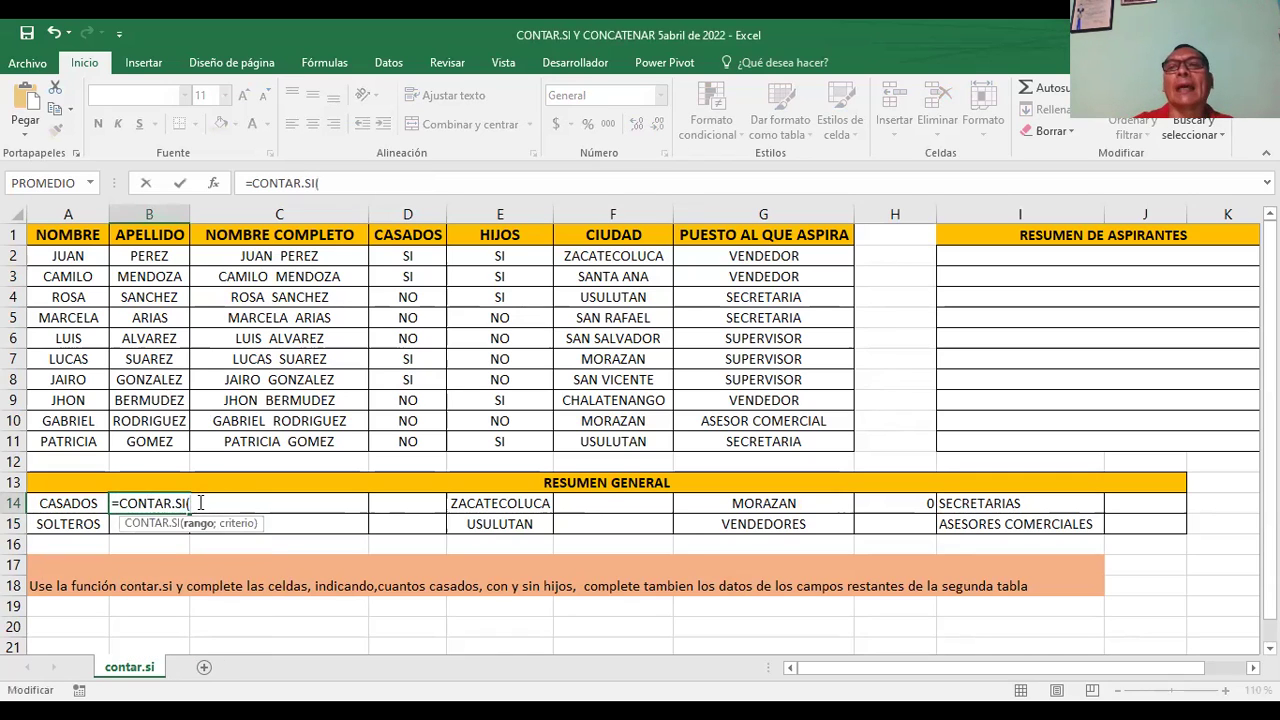
text(D2)
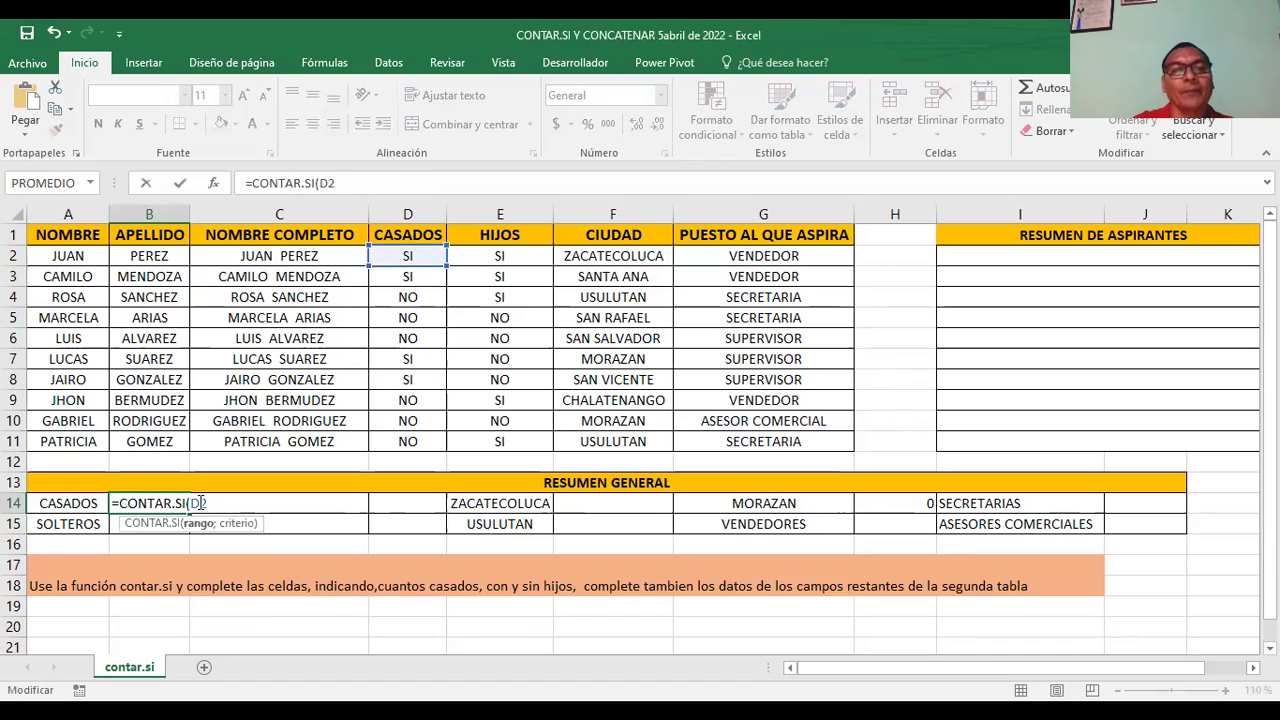
text(:)
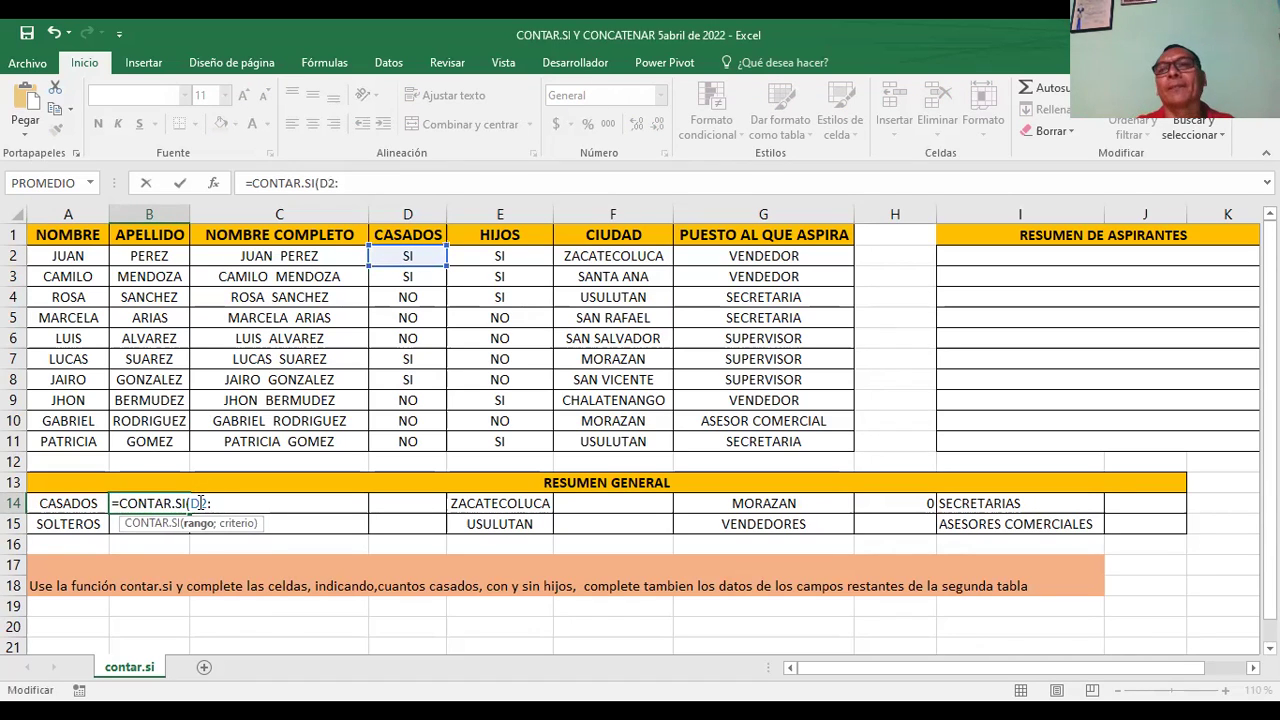
text(D11)
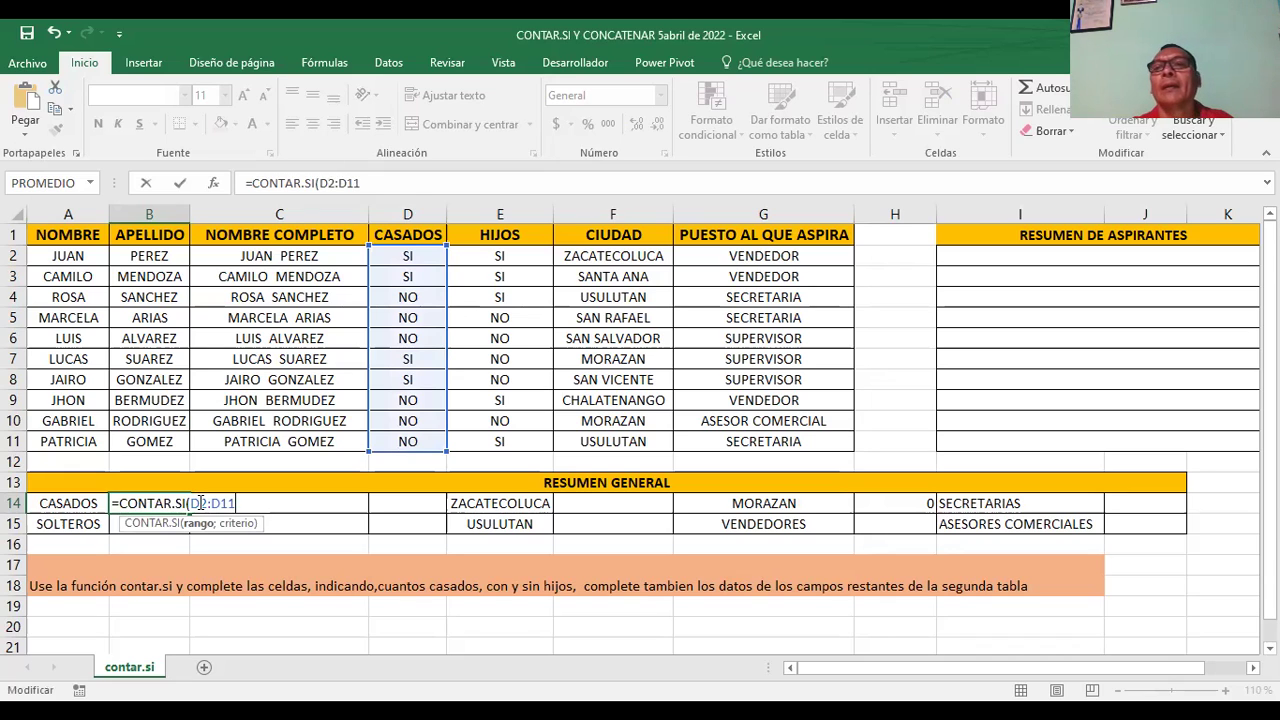
text(;)
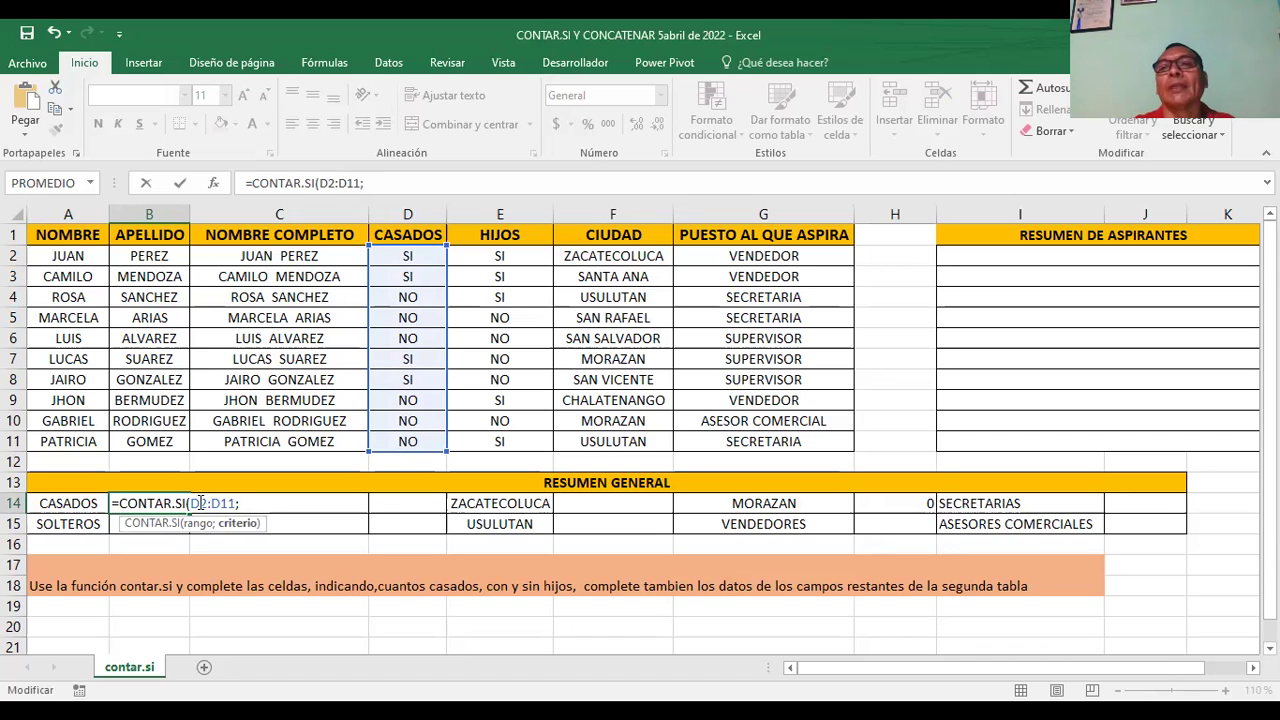
text("CASADOS")
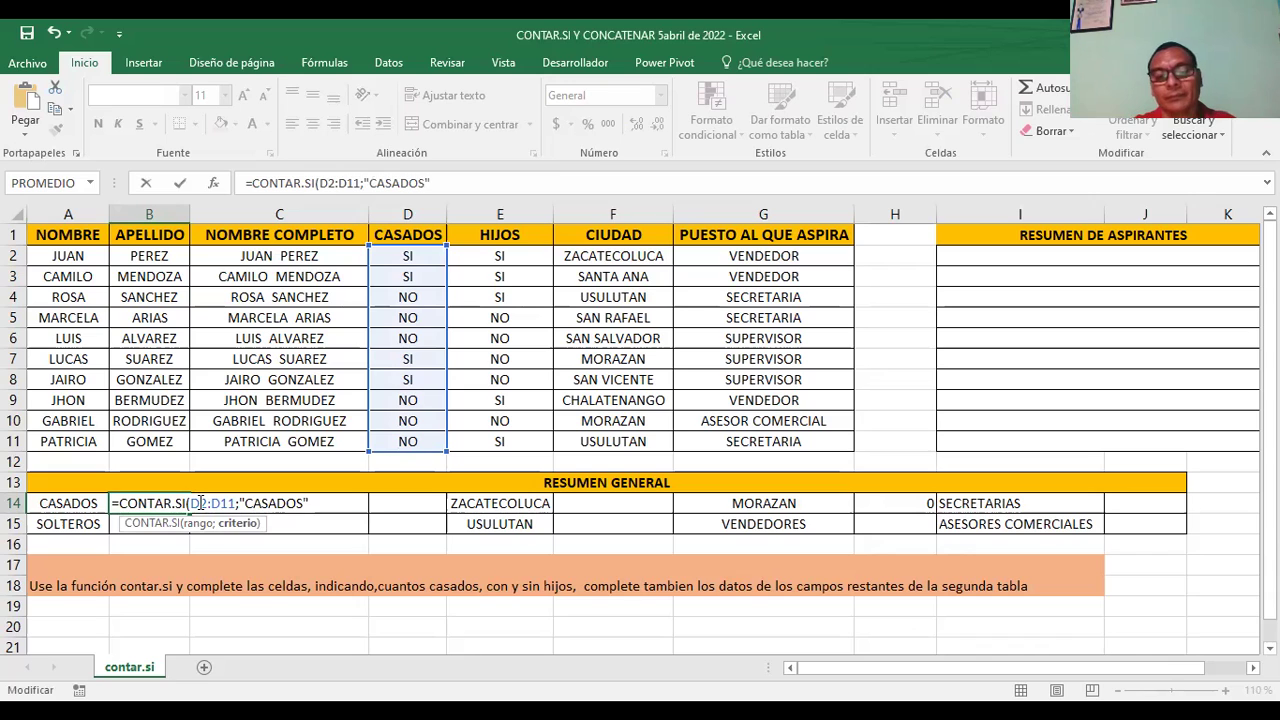
key(Return)
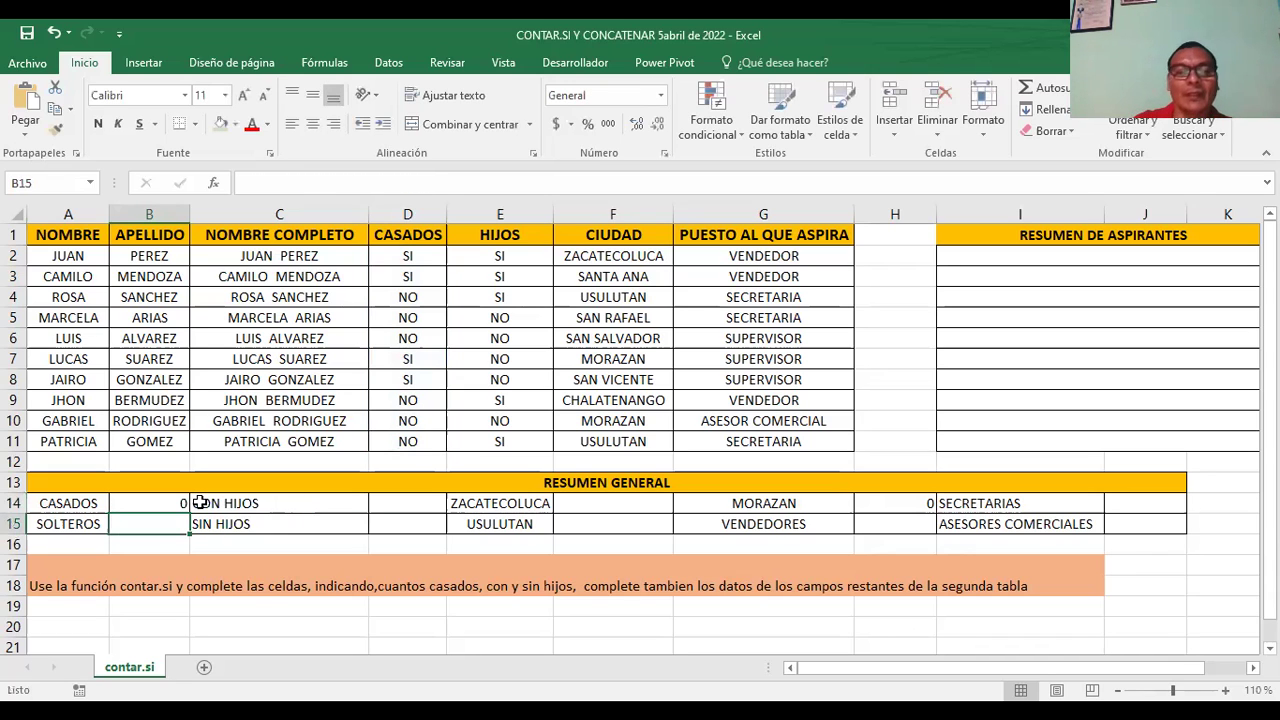
Step: Change B14's range to D1:D11 so the count shows 1, checking JUAN's and CAMILO's answers
key(Up)
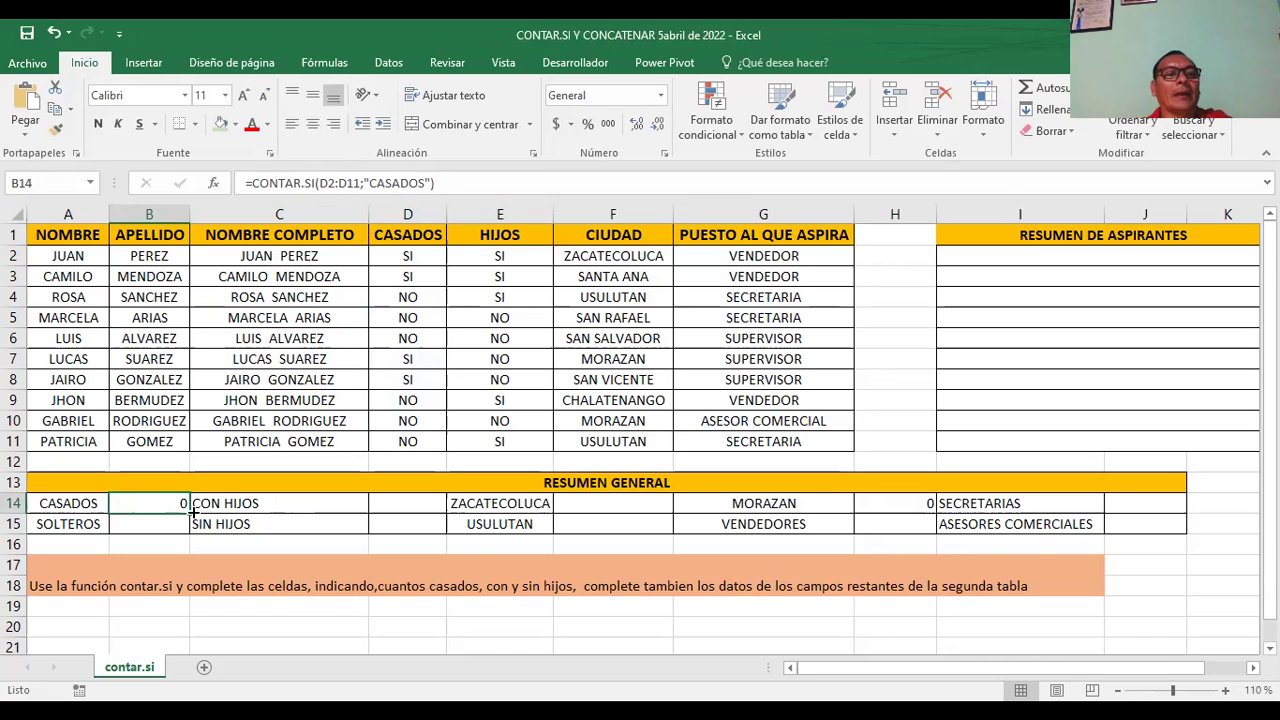
click(334, 182)
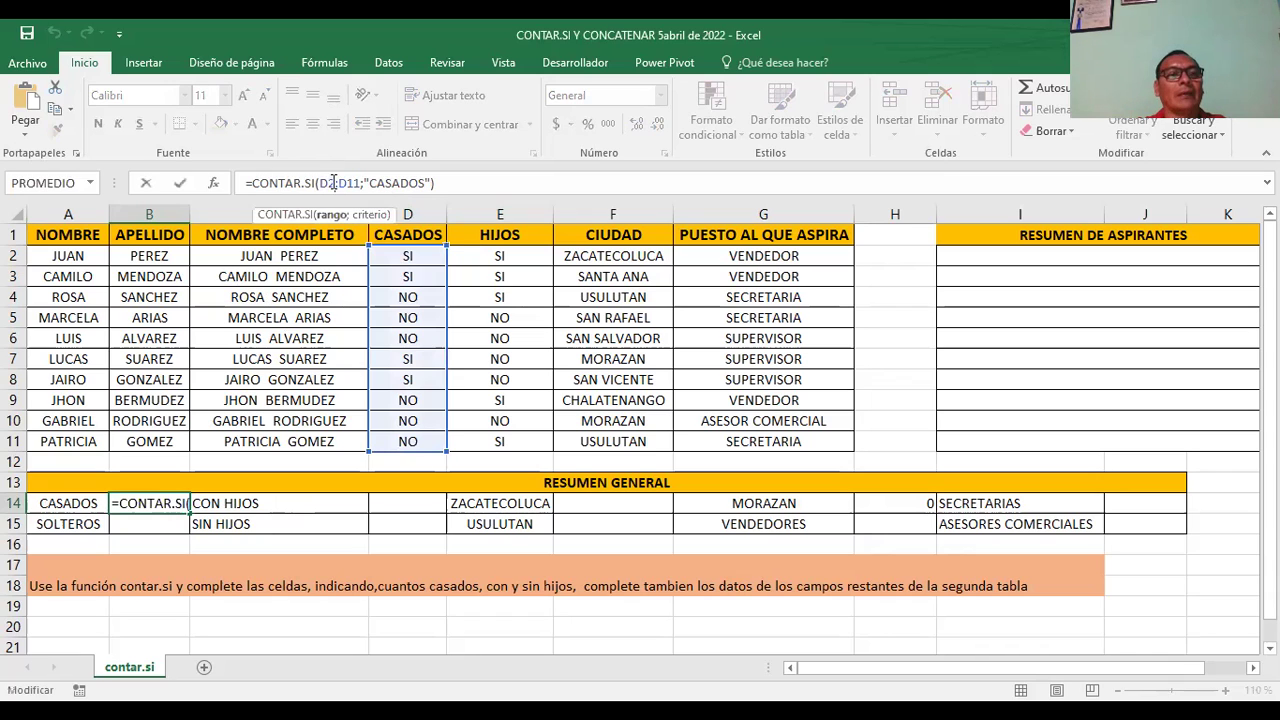
key(Return)
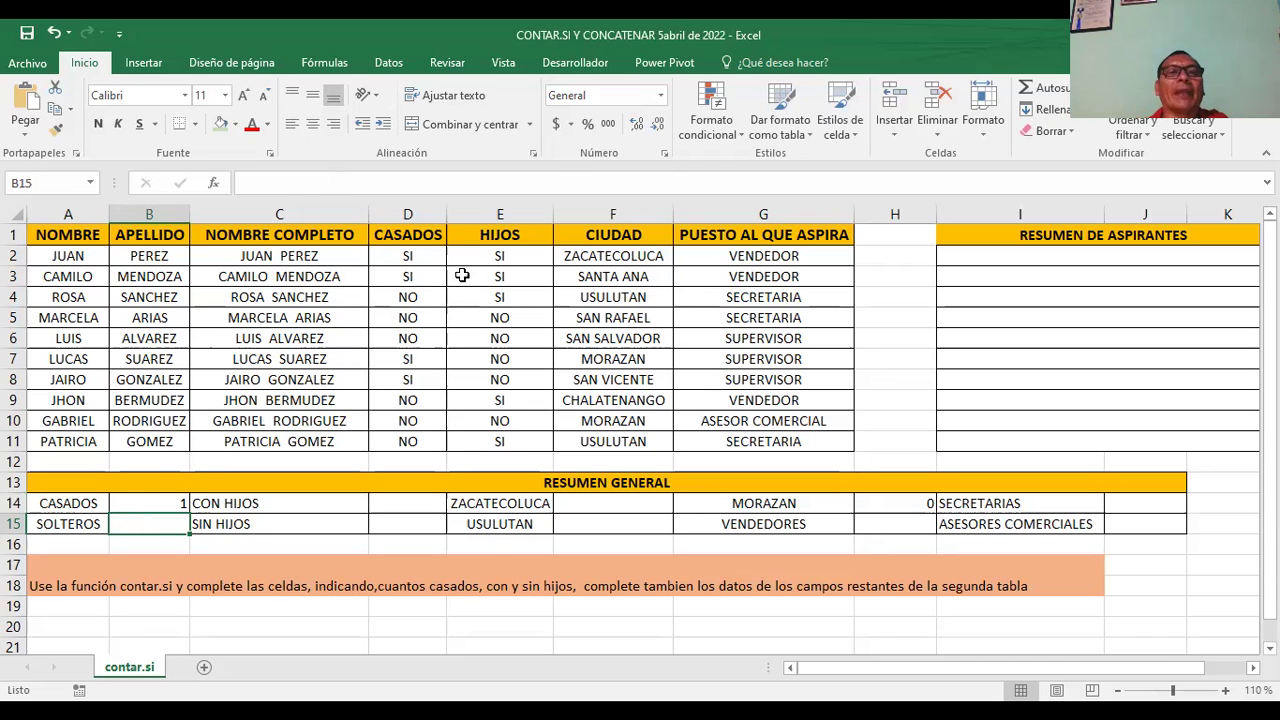
click(399, 258)
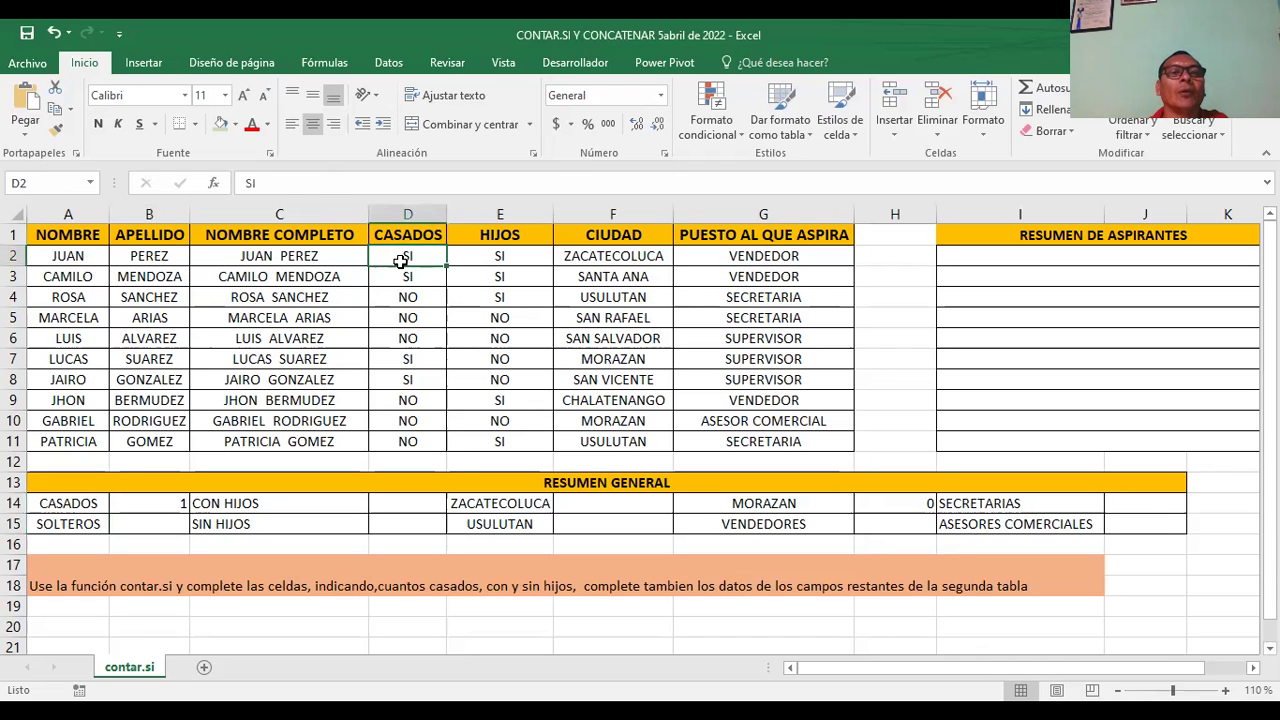
click(408, 276)
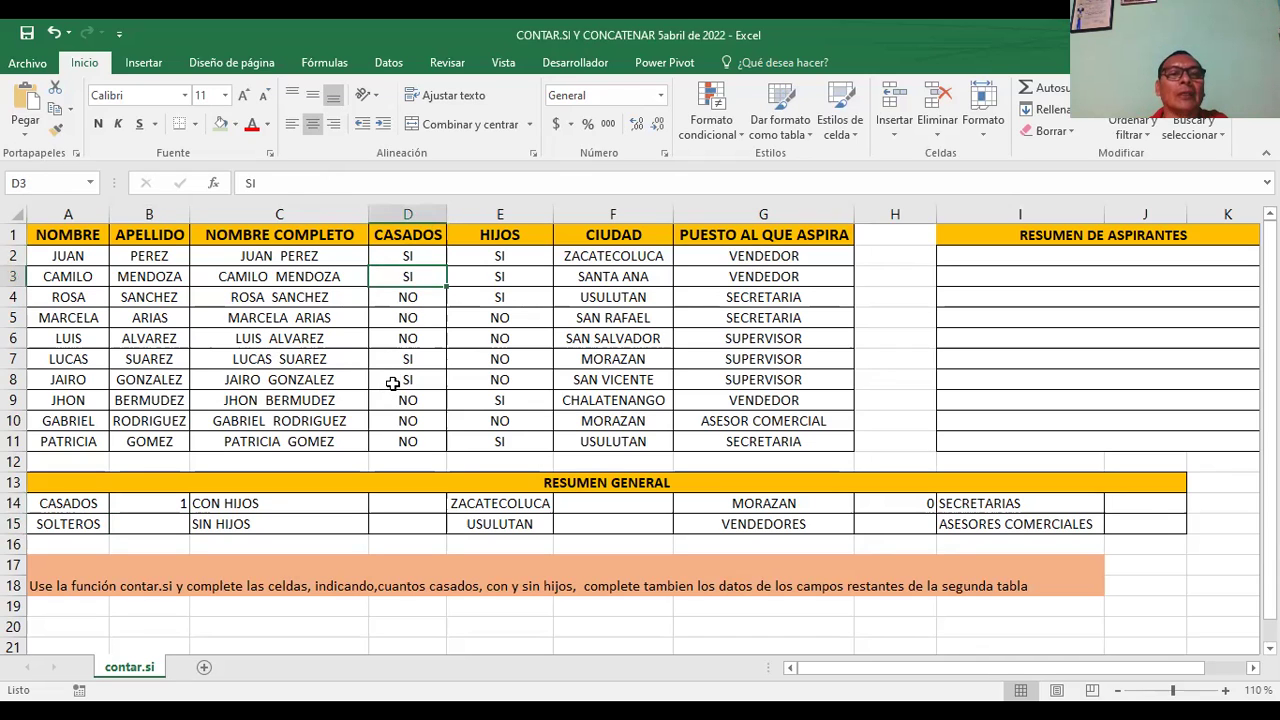
click(140, 507)
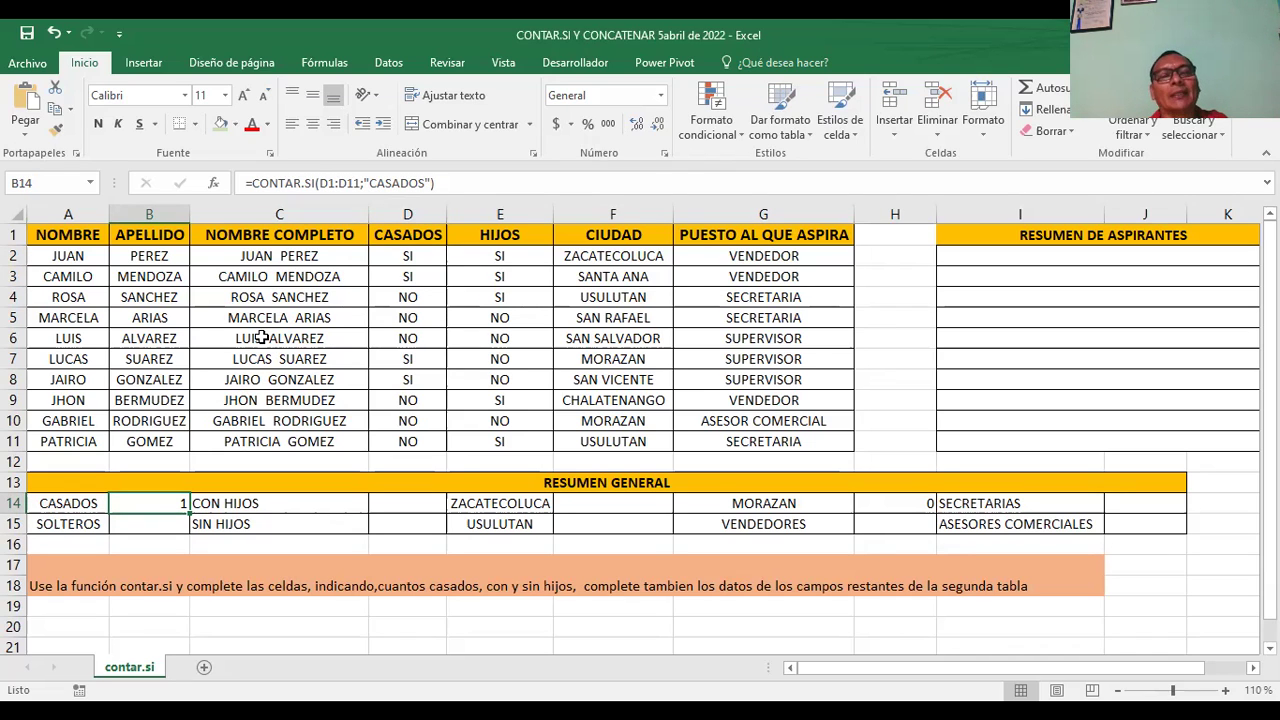
Step: Switch B14's criterion to "SI" so it counts 4 married applicants, verifying the SI cells in column D
click(430, 182)
key(BackSpace)
key(BackSpace)
key(BackSpace)
key(BackSpace)
key(BackSpace)
key(BackSpace)
key(BackSpace)
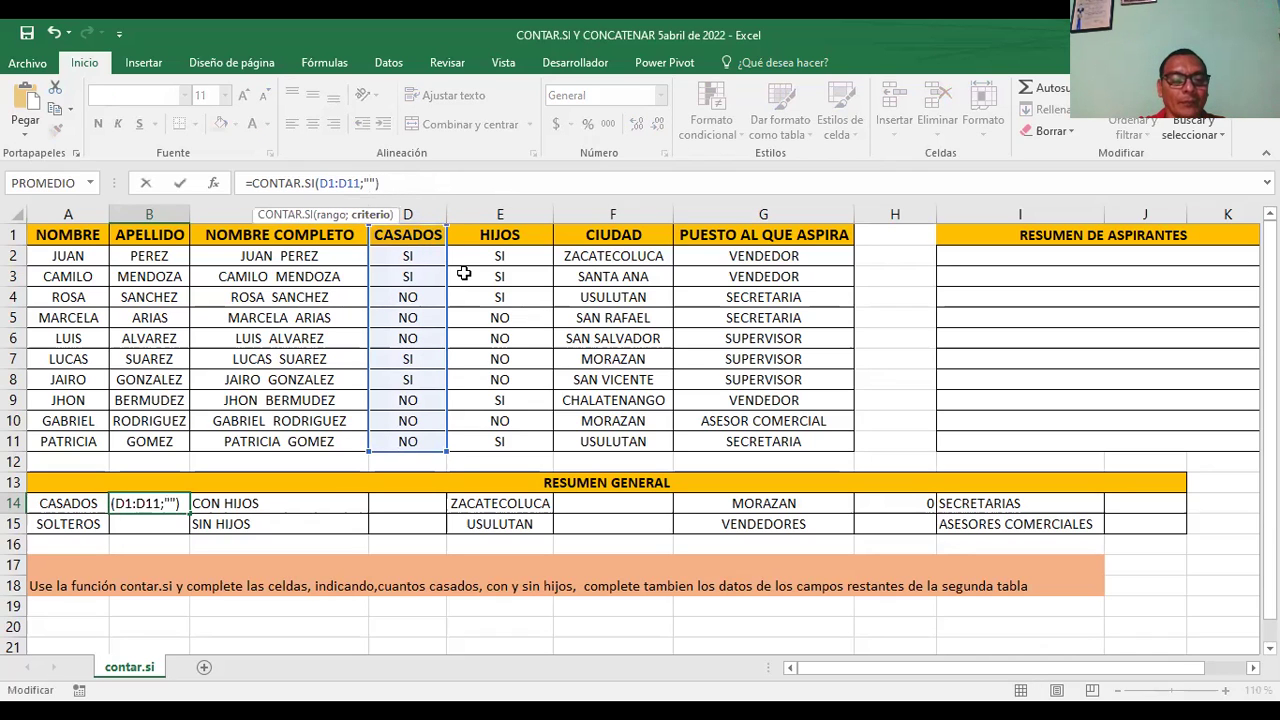
text(SI)
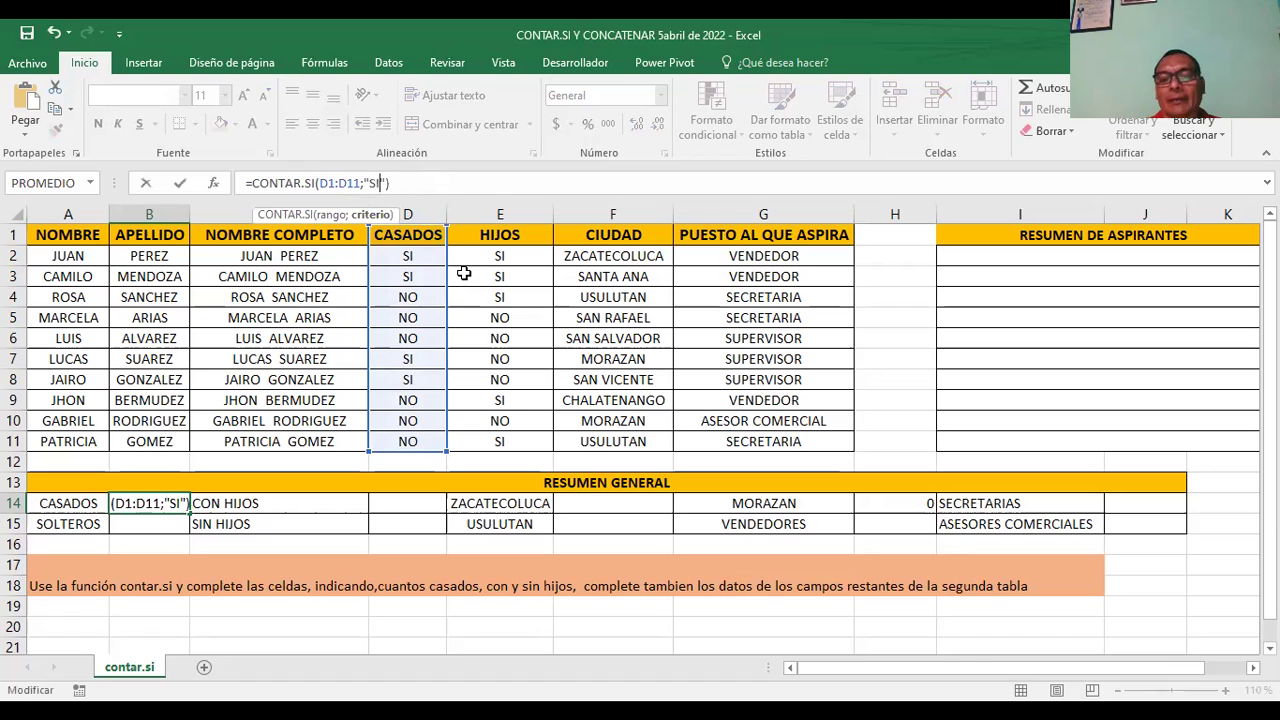
key(Return)
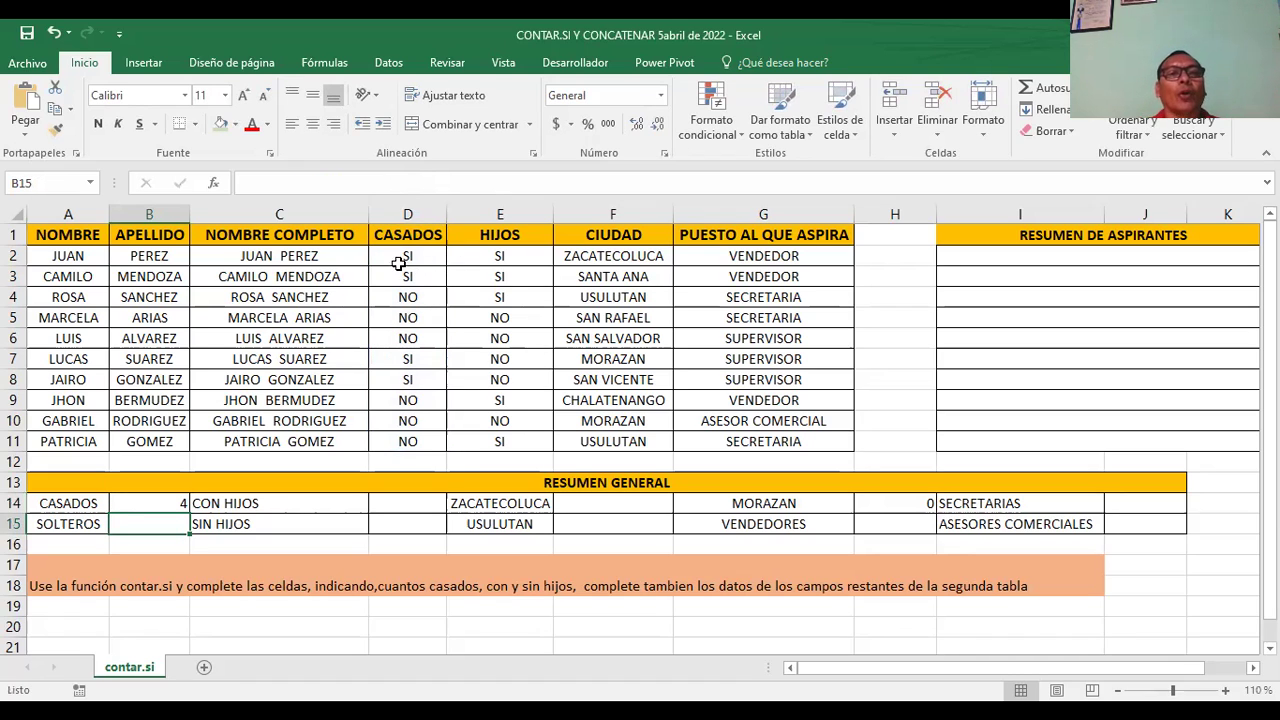
click(410, 261)
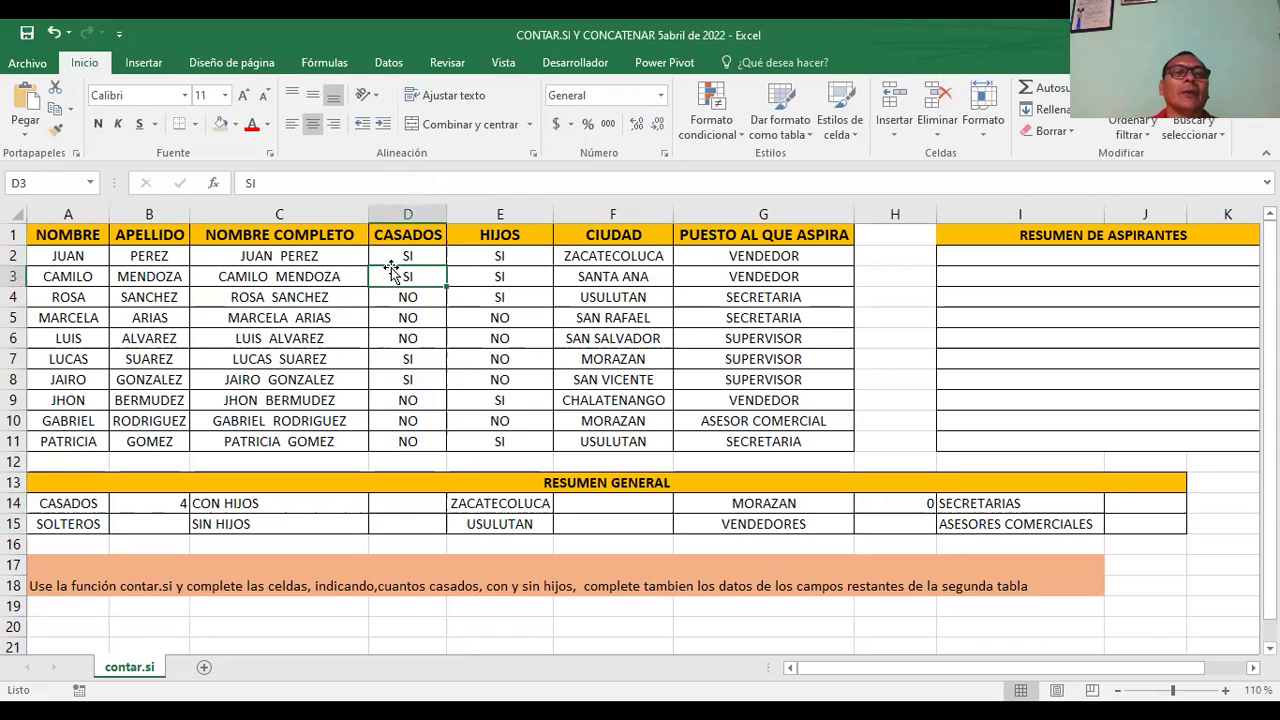
click(400, 279)
click(408, 364)
click(408, 386)
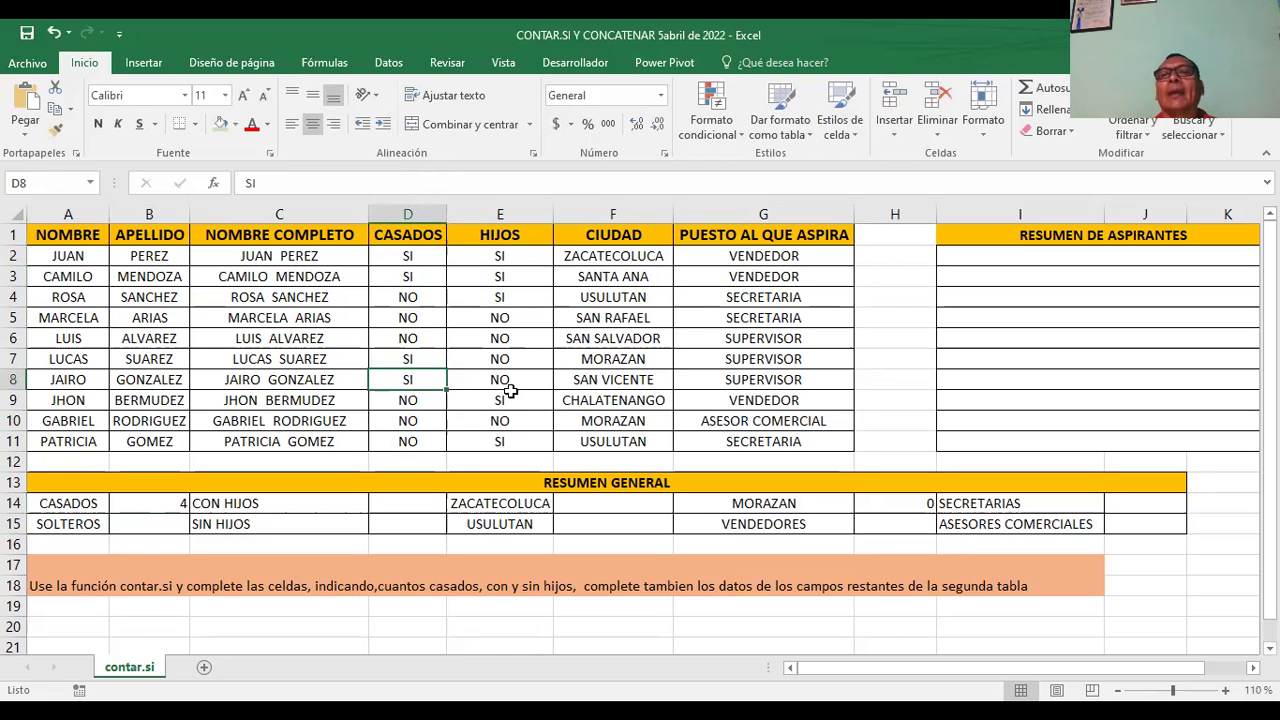
click(148, 516)
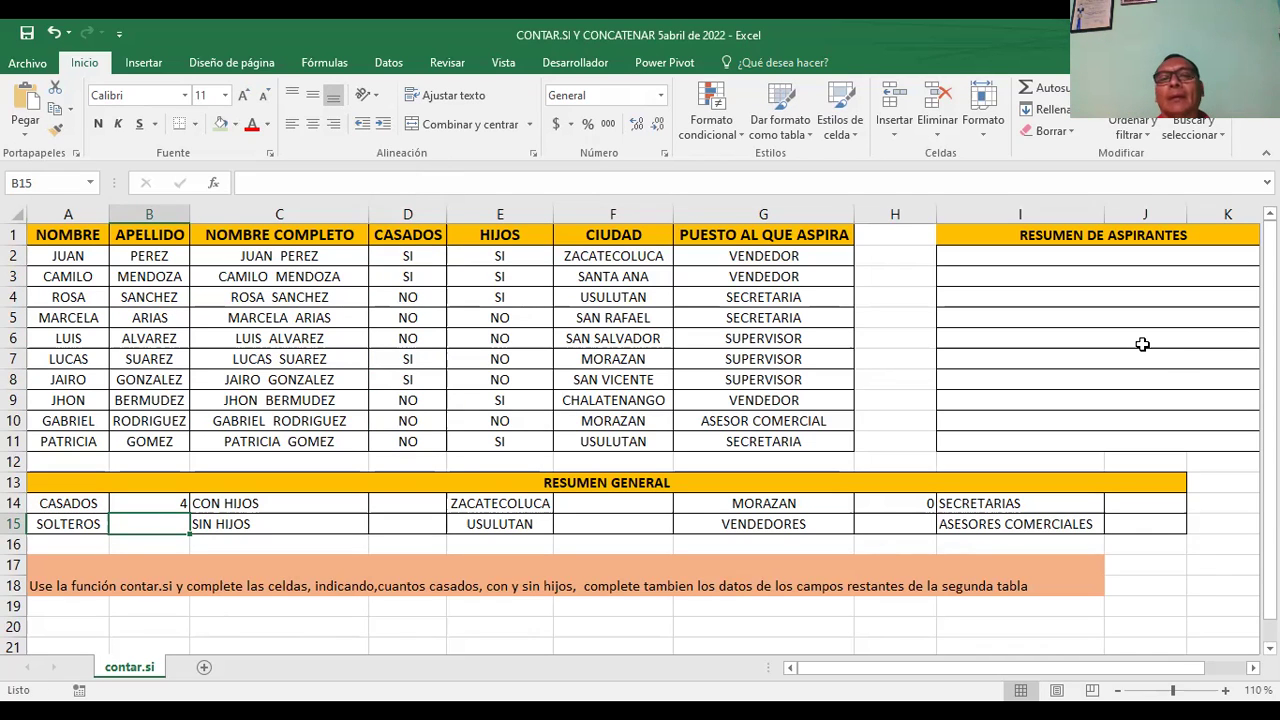
Step: Enter =CONTAR.SI(D2:D11;"NO") in B15, counting 6 single applicants
text(=)
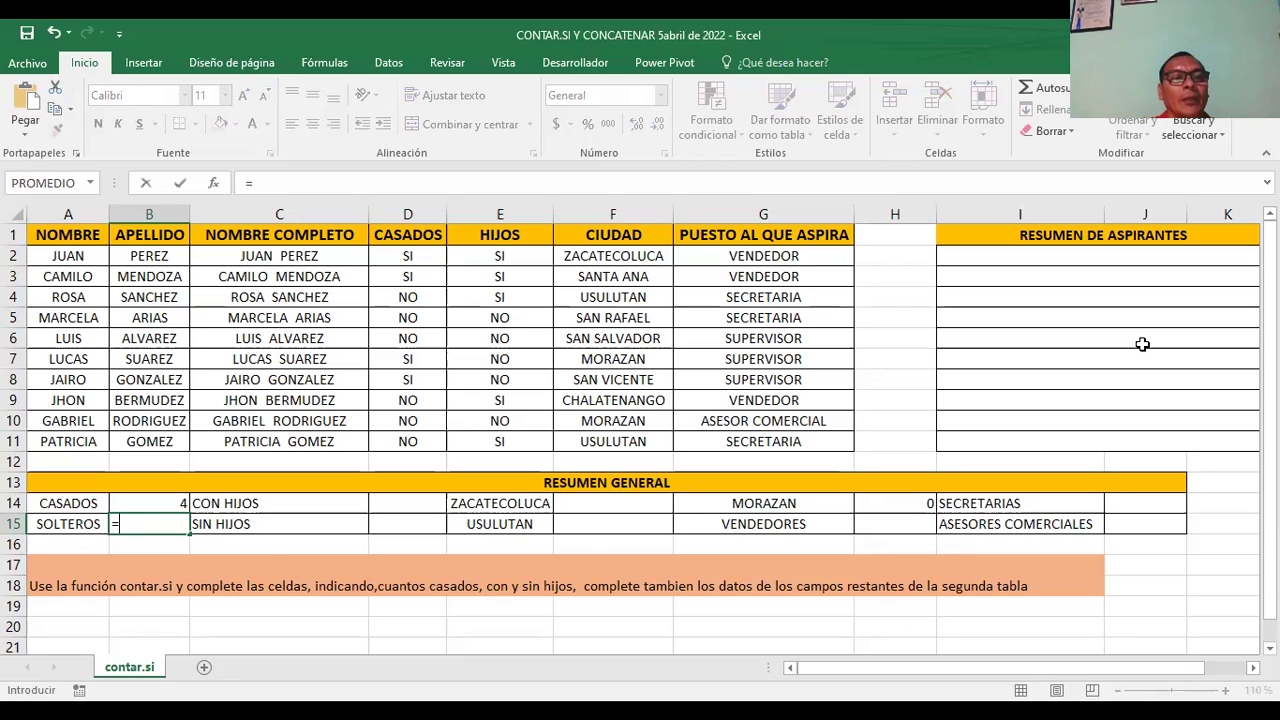
text(CONTAR.SI)
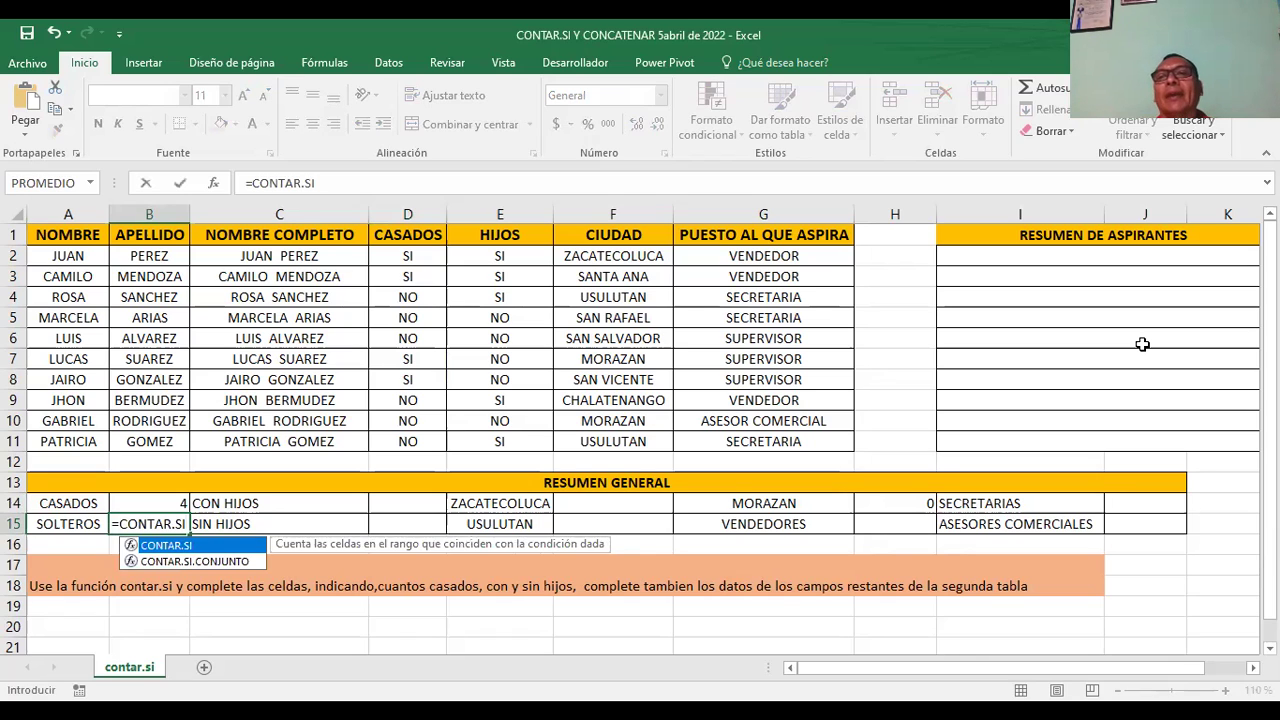
text((D2:)
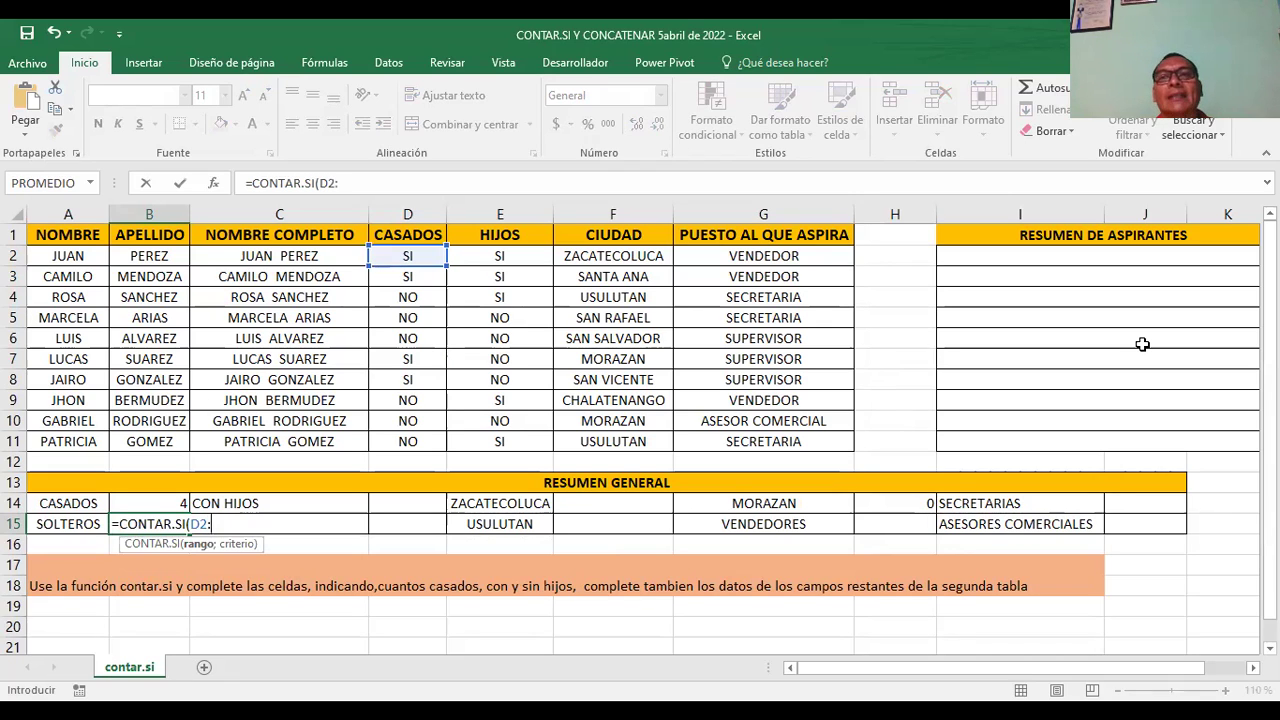
text(D11))
key(BackSpace)
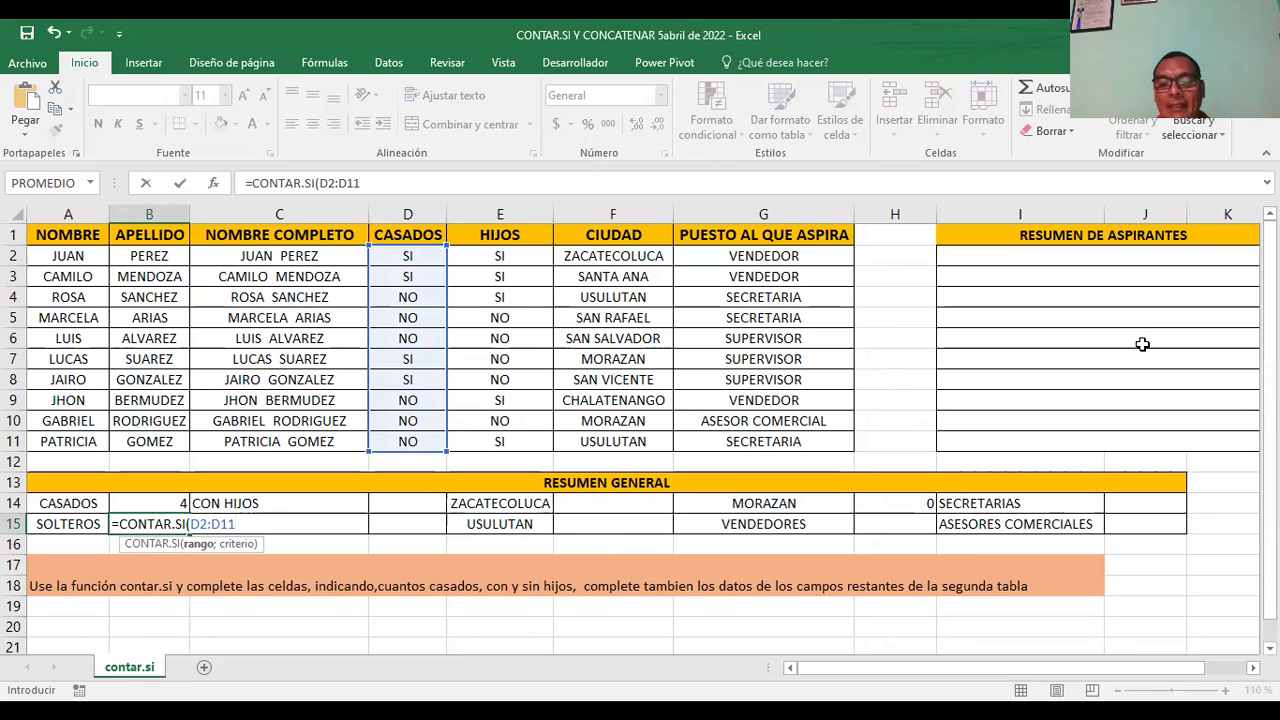
text(;")
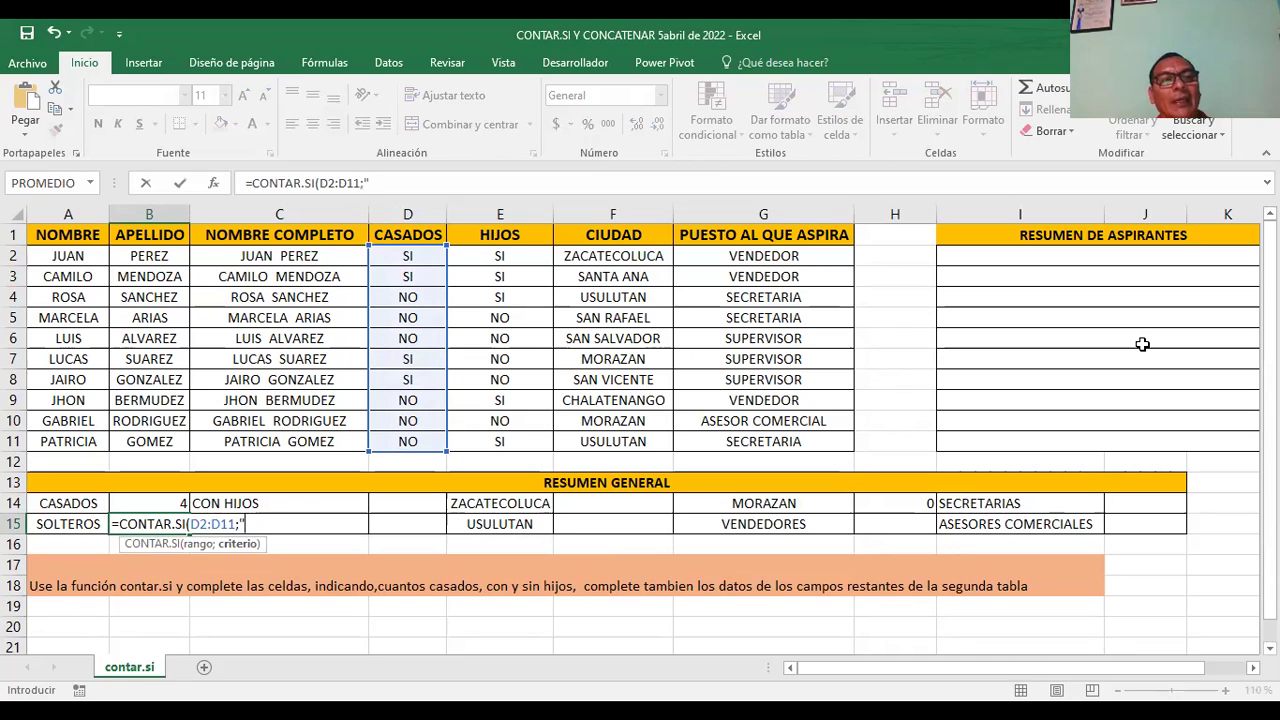
text(NO)
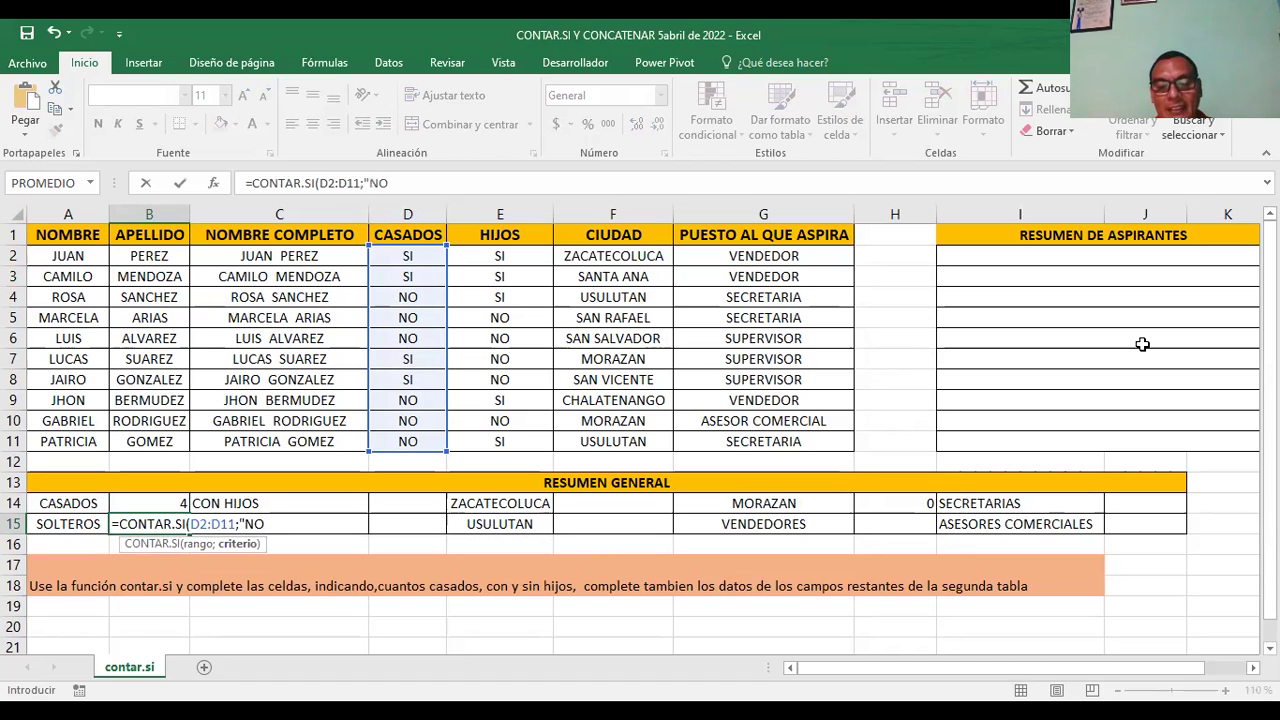
text("))
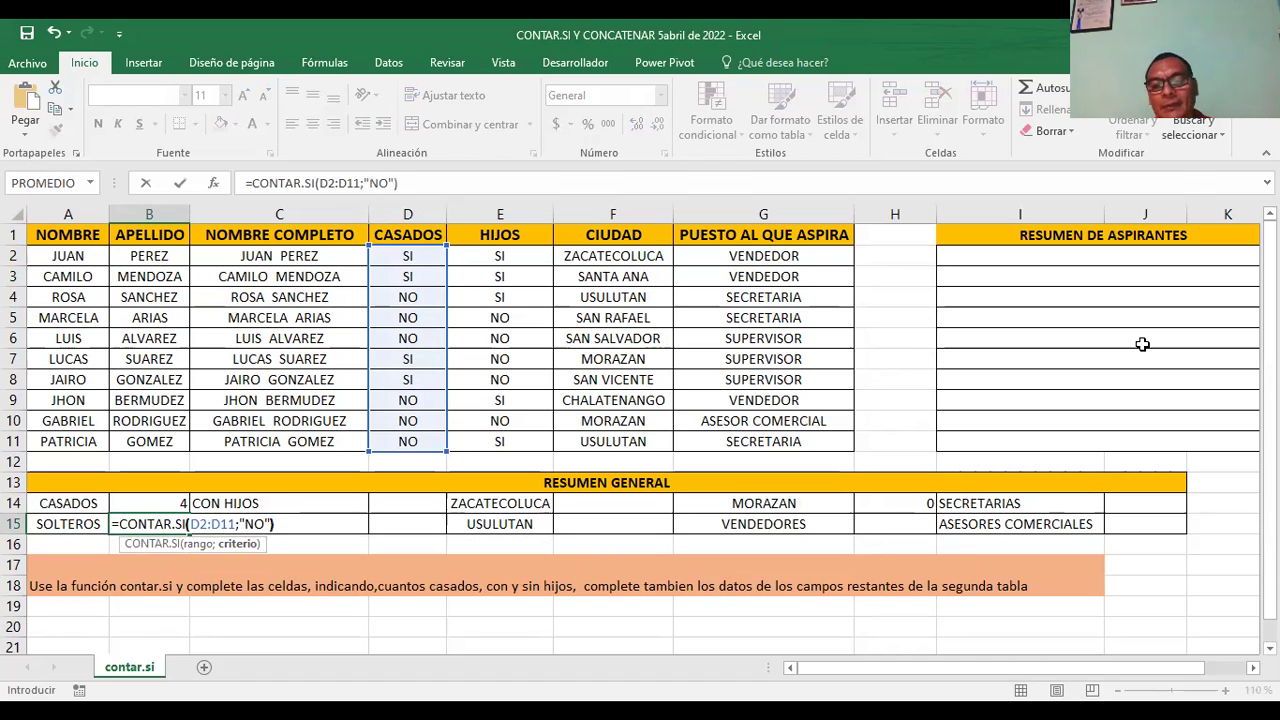
key(Return)
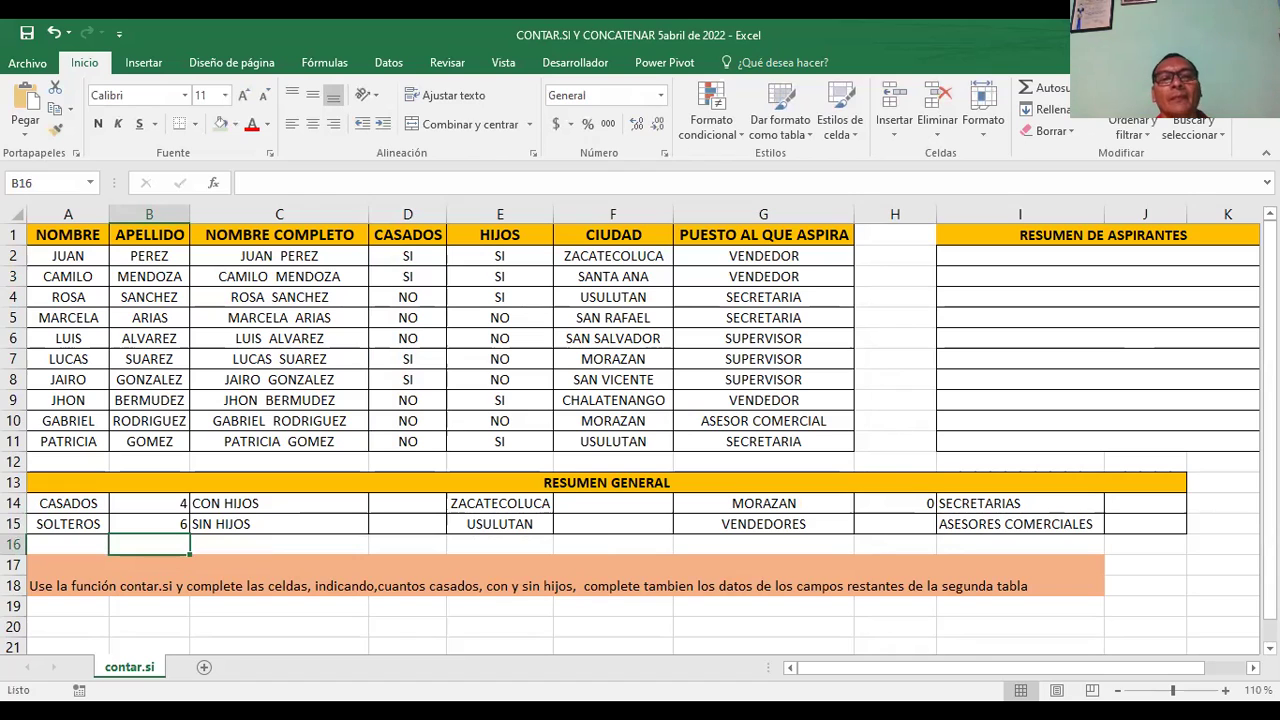
click(488, 259)
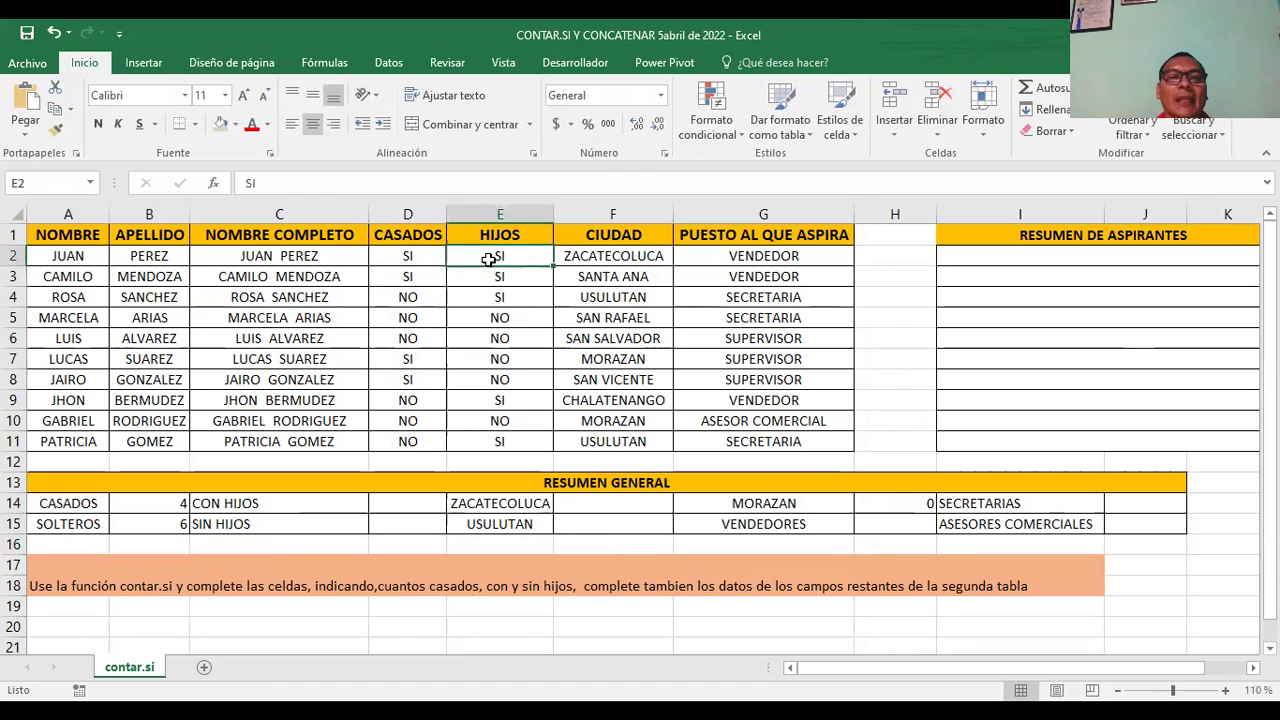
click(498, 278)
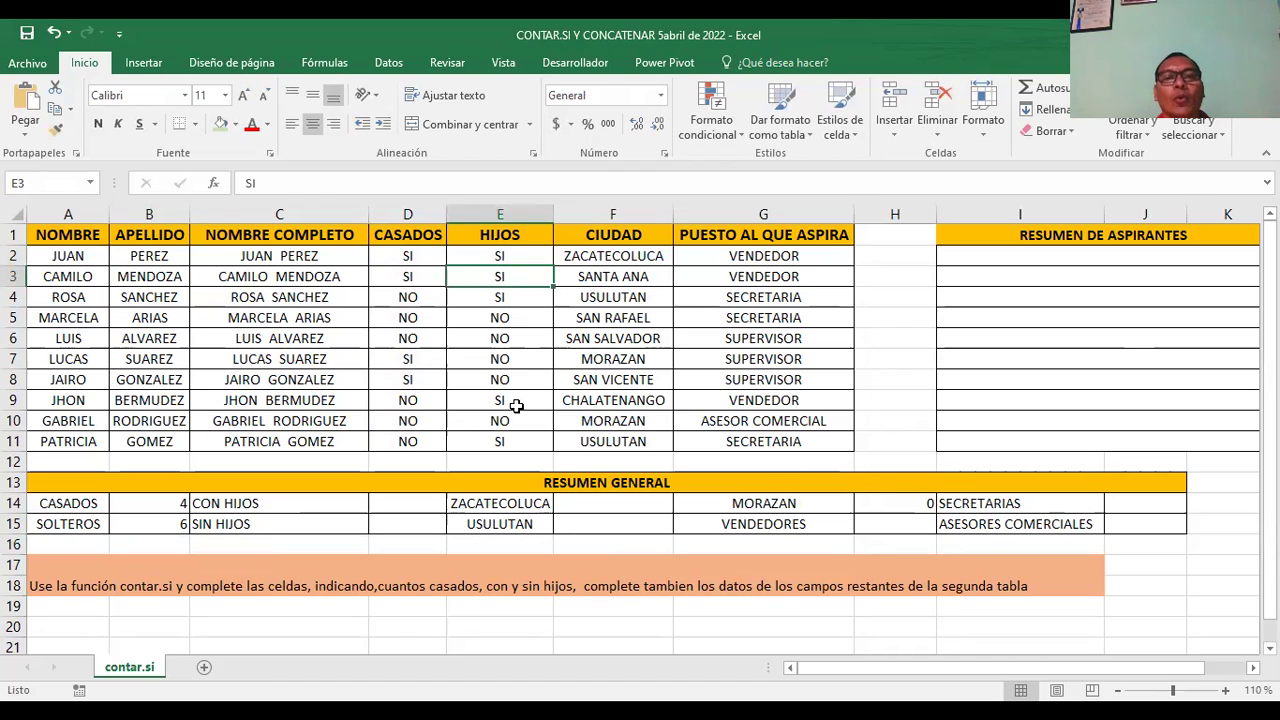
click(488, 320)
click(503, 337)
click(503, 356)
click(508, 386)
click(500, 421)
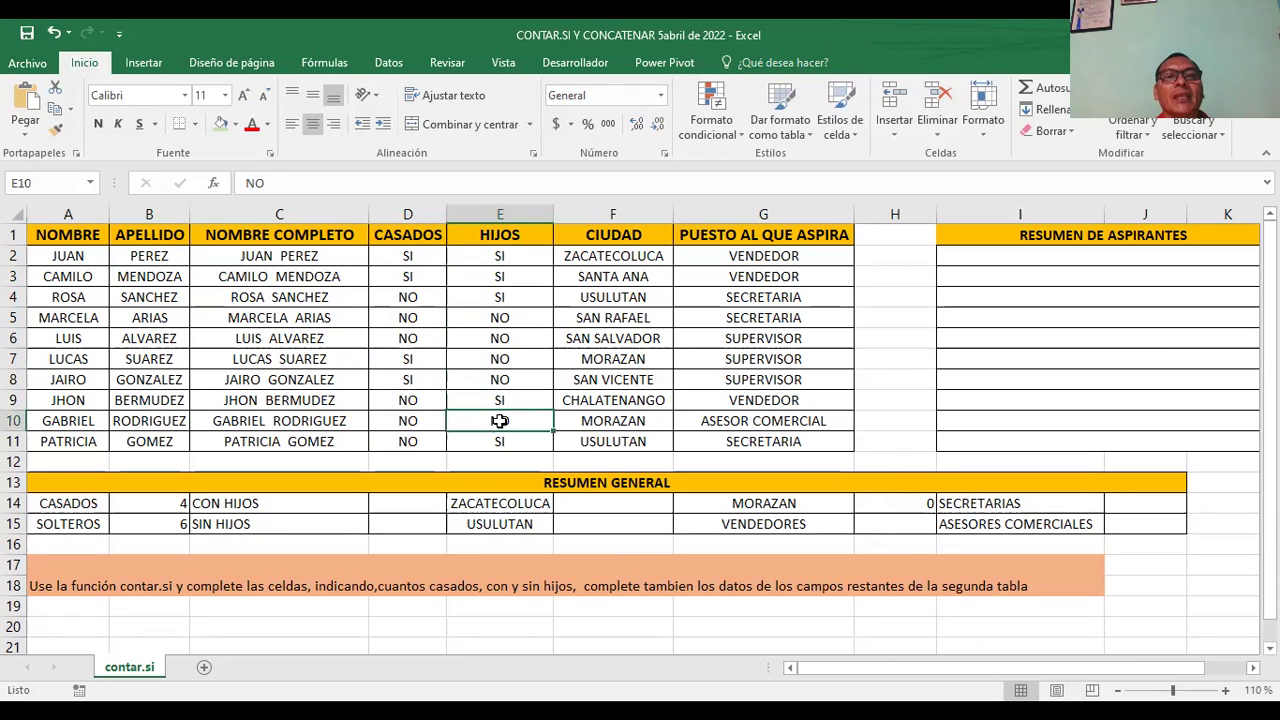
click(399, 255)
click(392, 280)
click(388, 298)
click(397, 322)
click(397, 338)
click(393, 403)
click(403, 422)
click(405, 437)
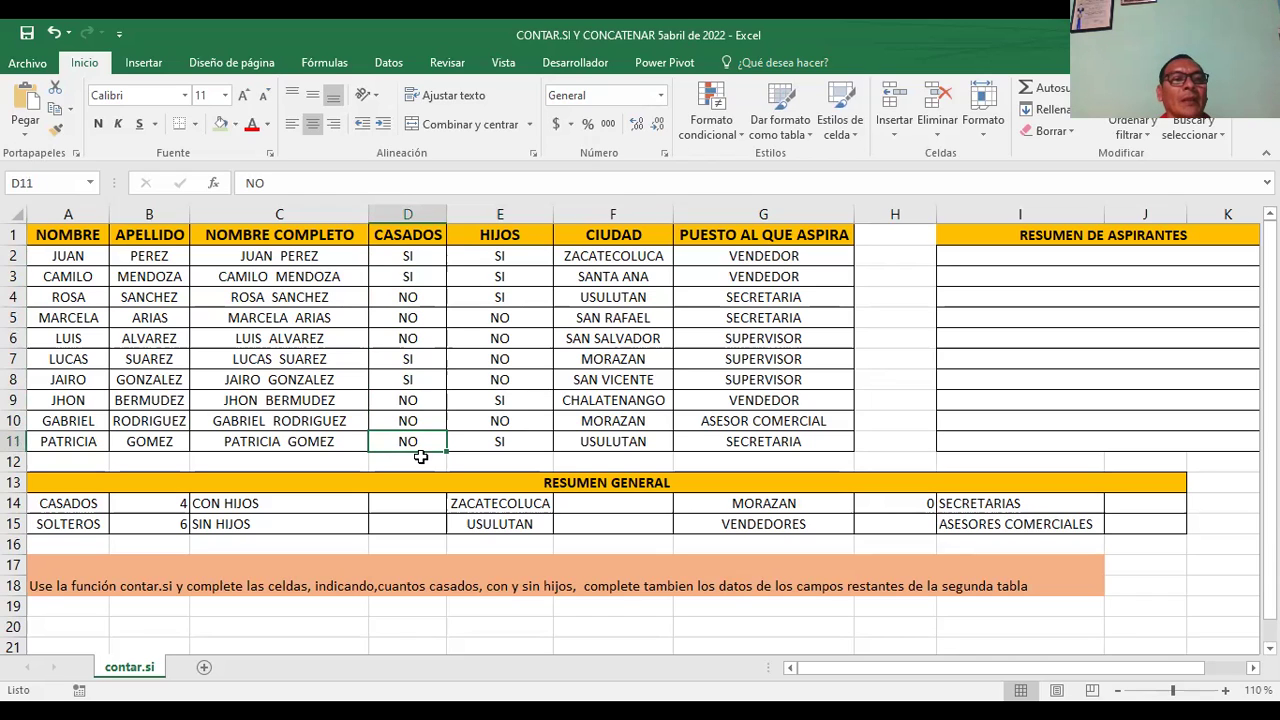
click(410, 257)
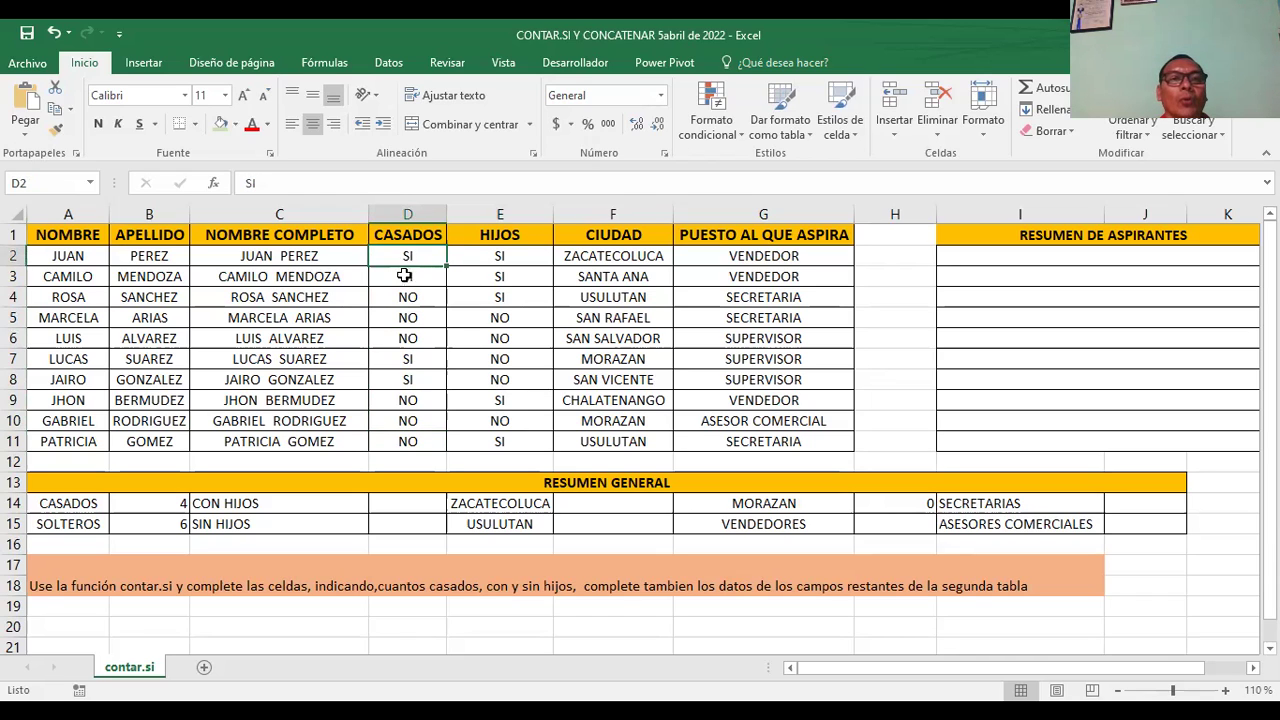
drag(395, 355, 386, 379)
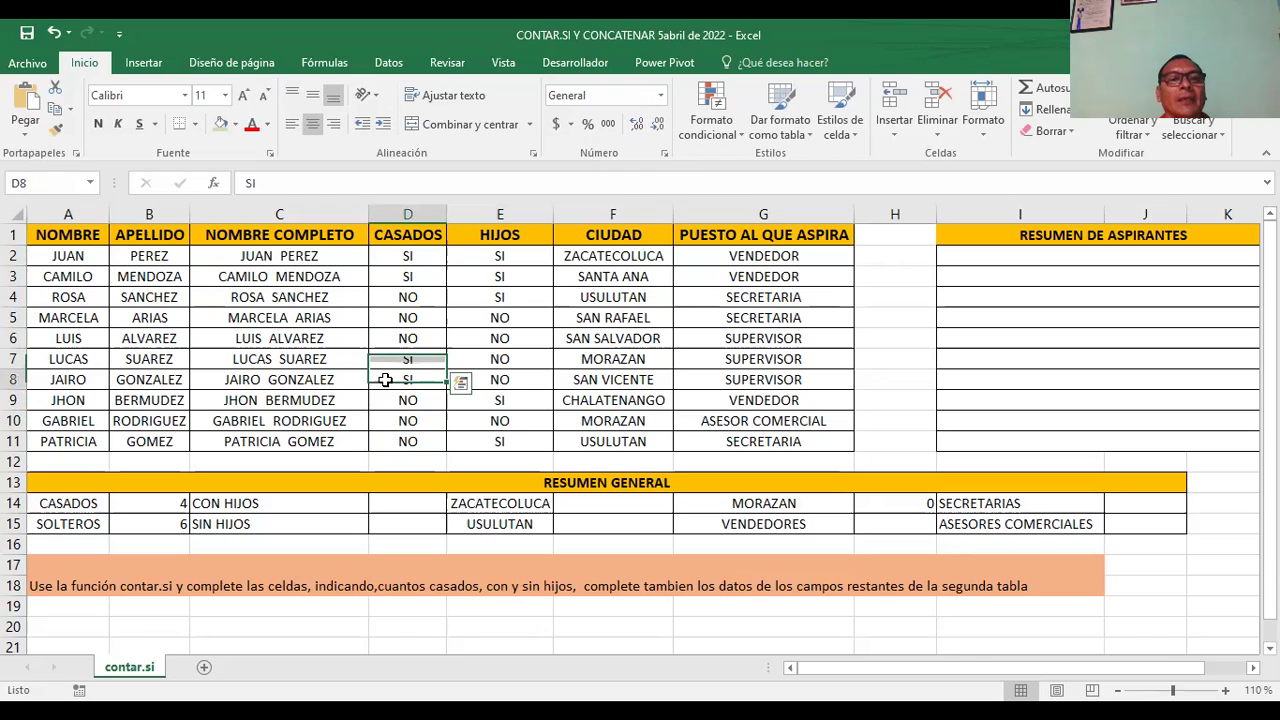
click(404, 502)
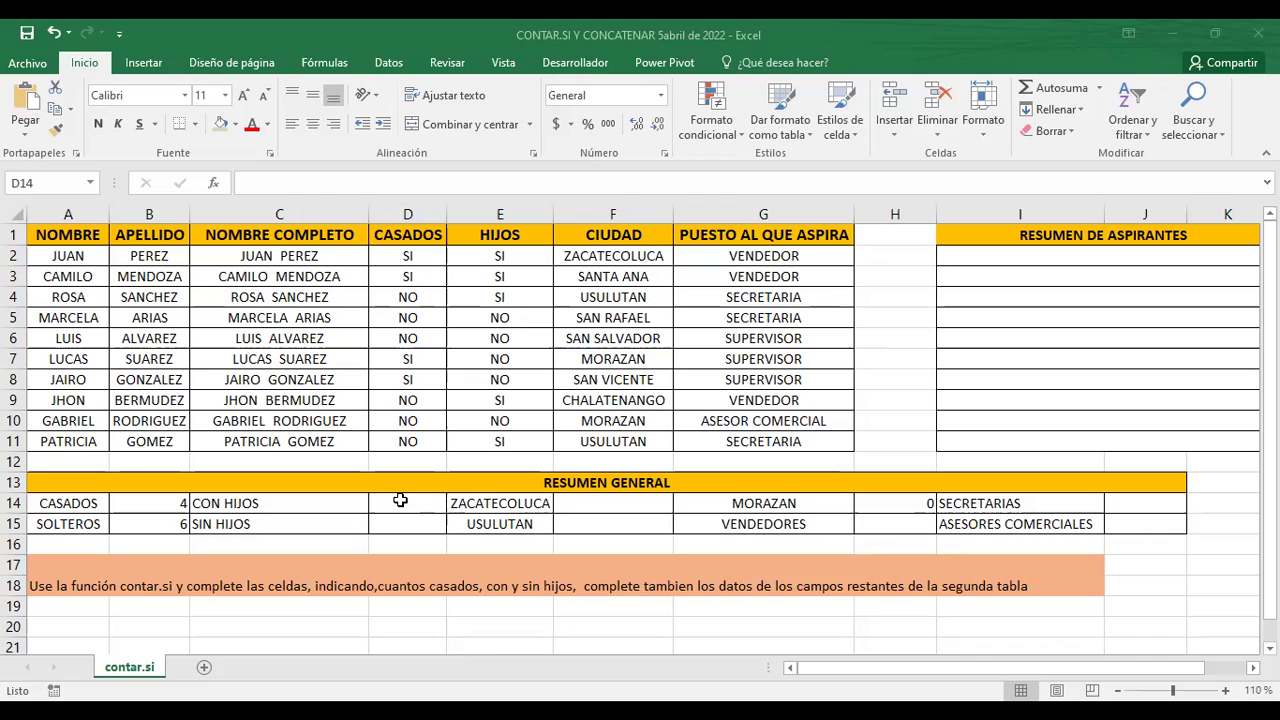
Step: Type a CONTAR.SI formula over E2:E11 with criterion "SI" into the CON HIJOS cell D14
click(400, 500)
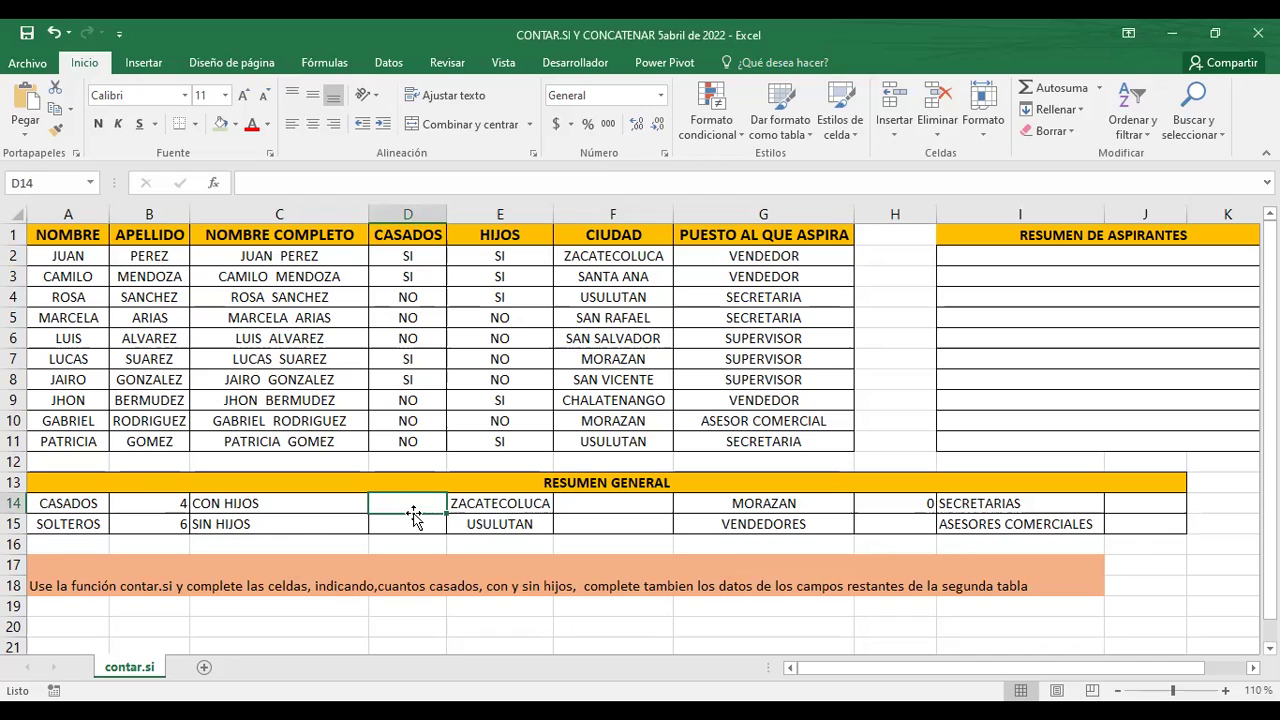
text(=C)
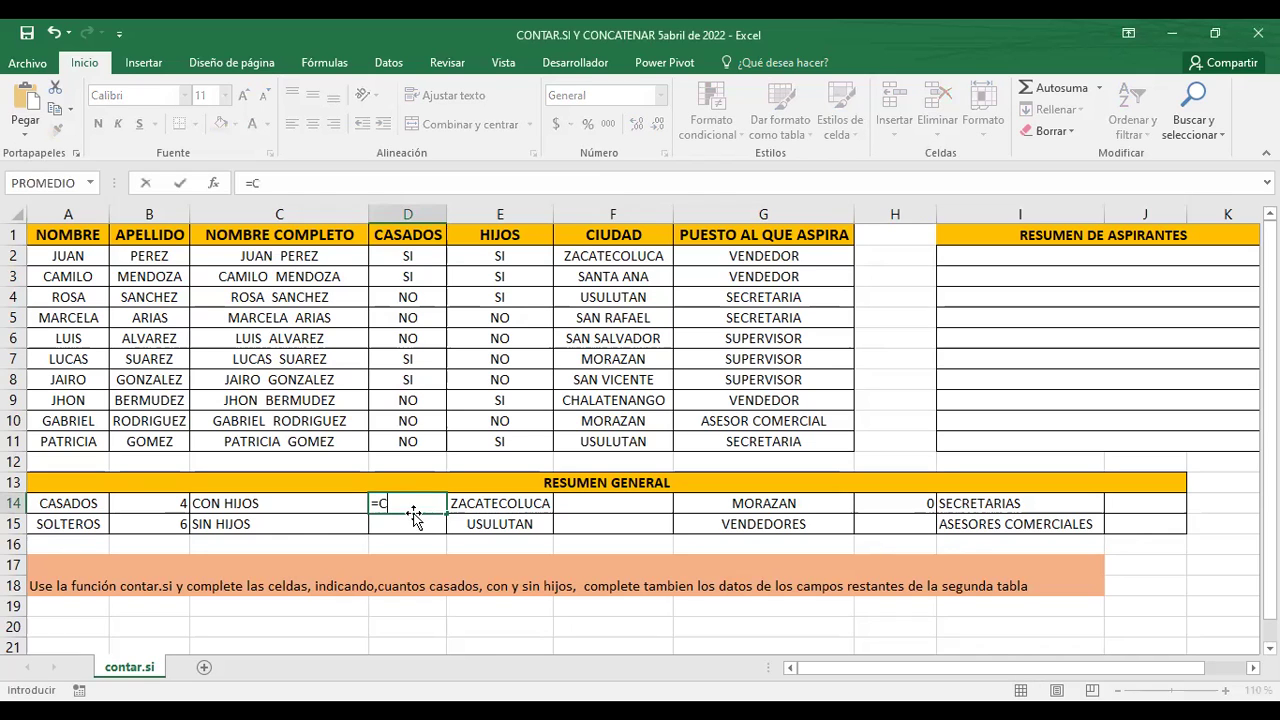
text(ONTAR)
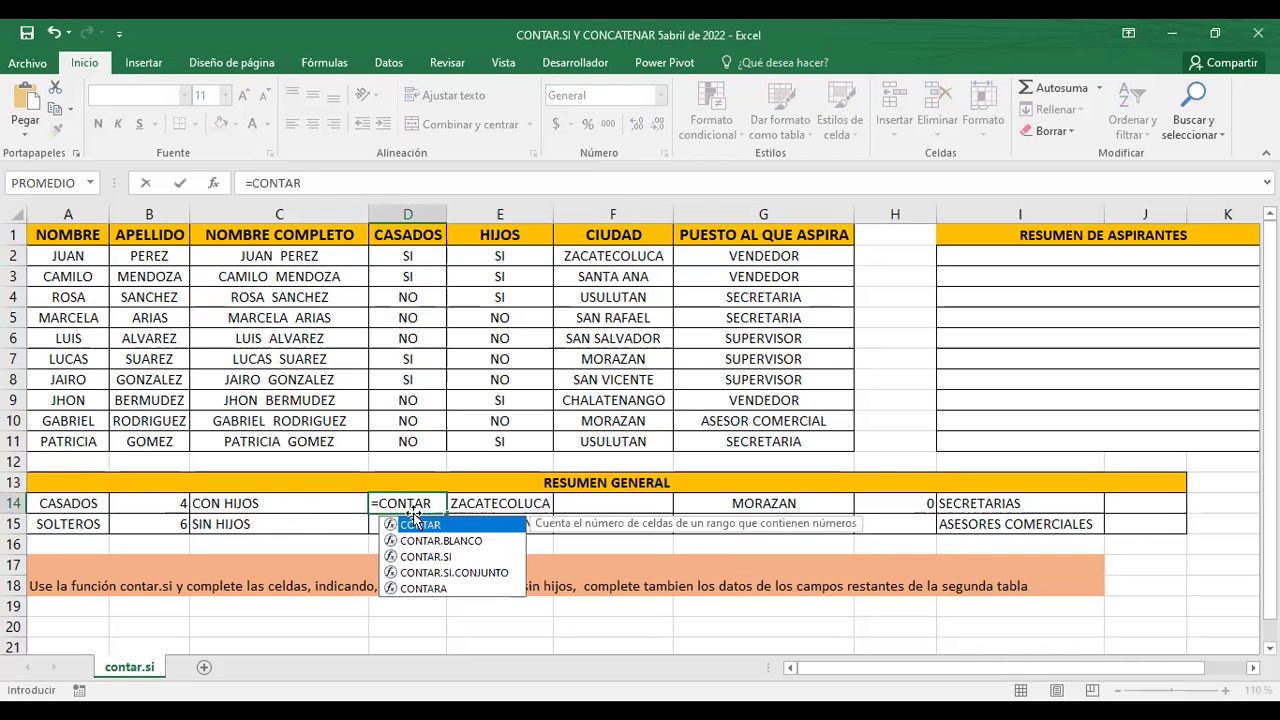
text(.SI)
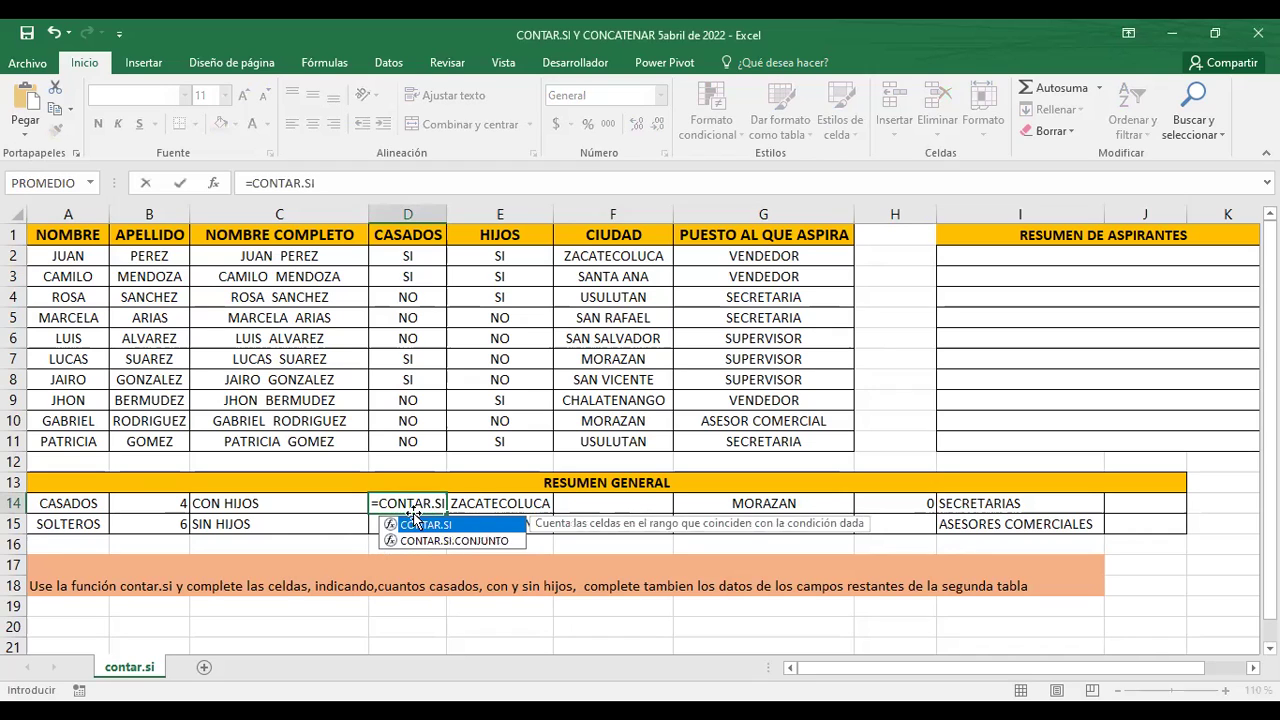
text(()
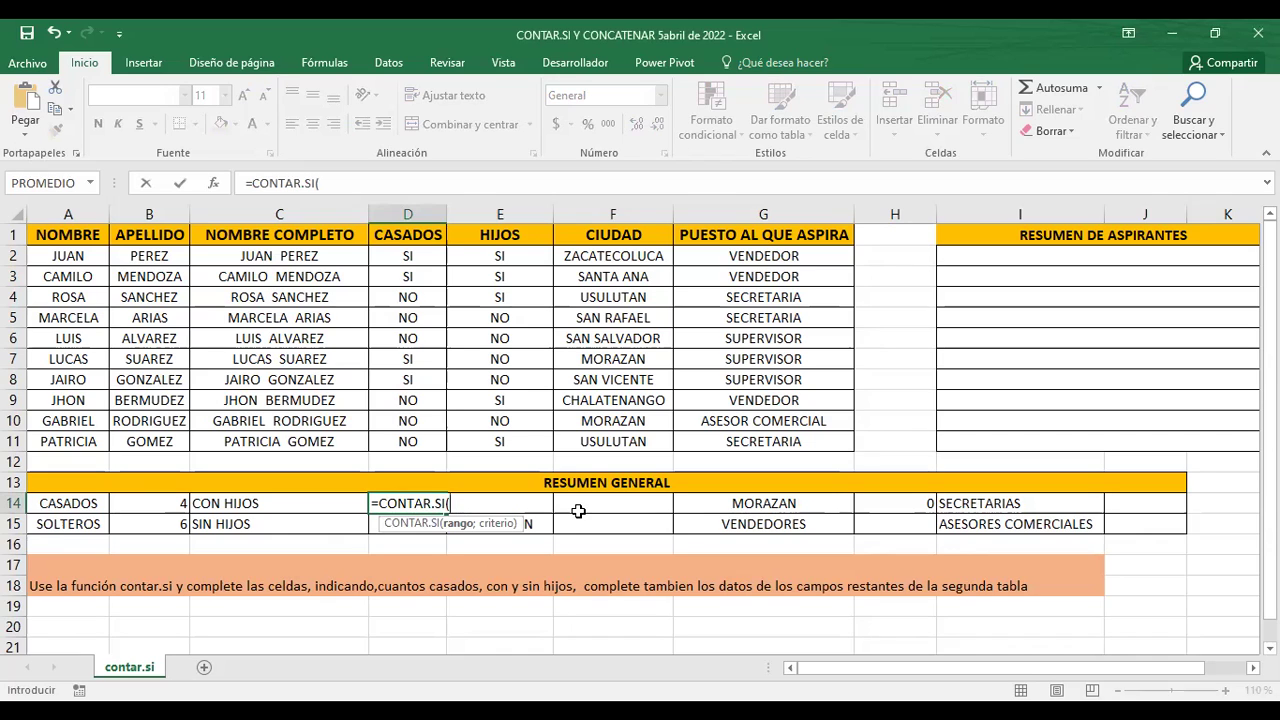
text(()
text(E2:R)
key(BackSpace)
text(E)
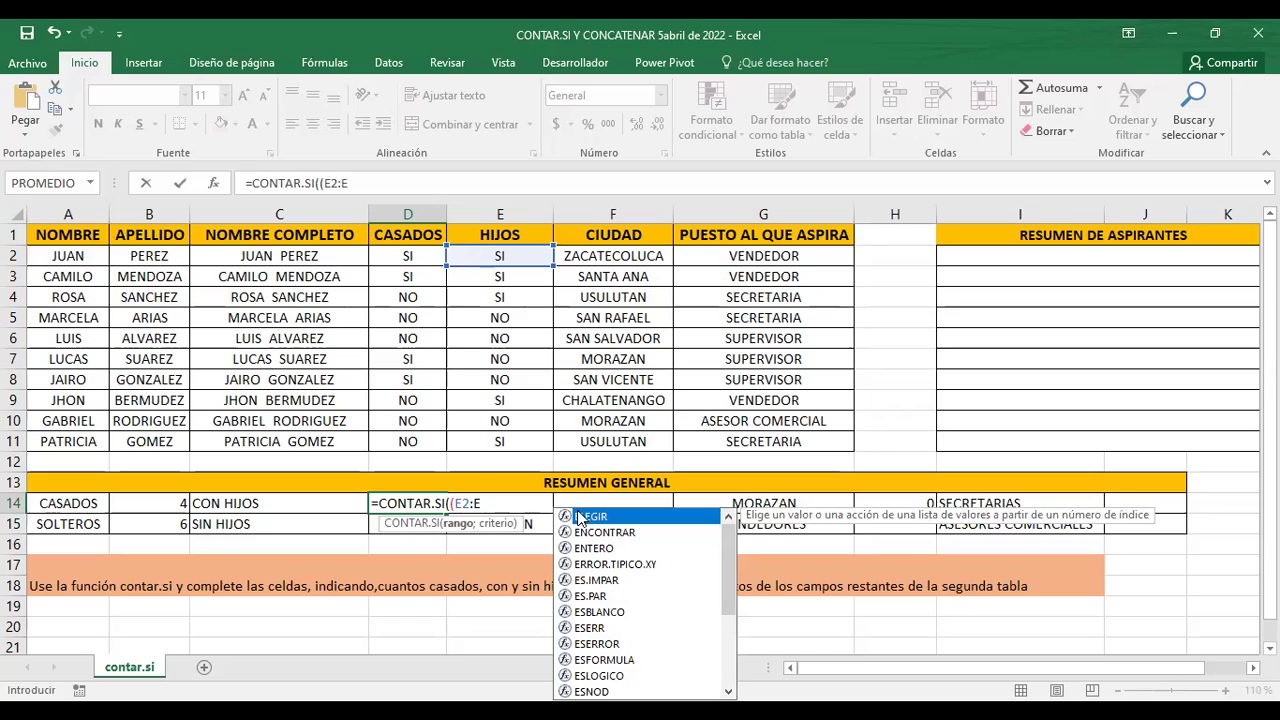
text(11)
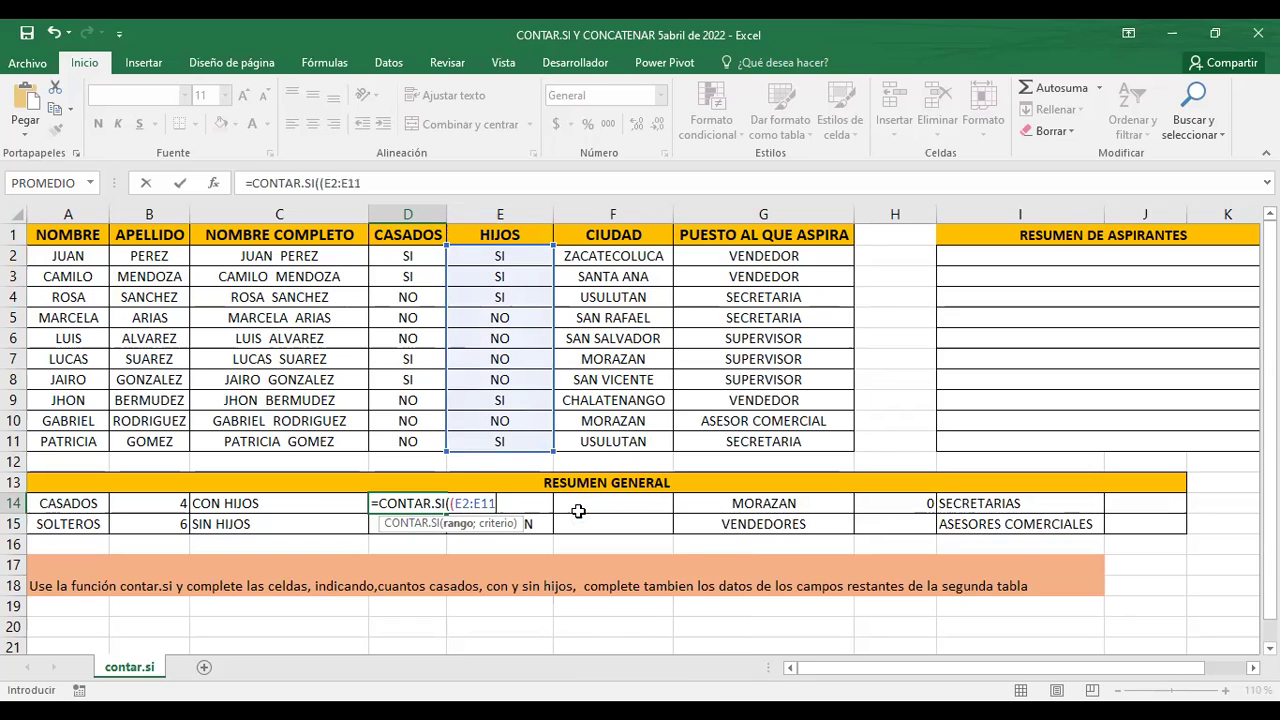
text(;)
text("SI")
text())
key(Return)
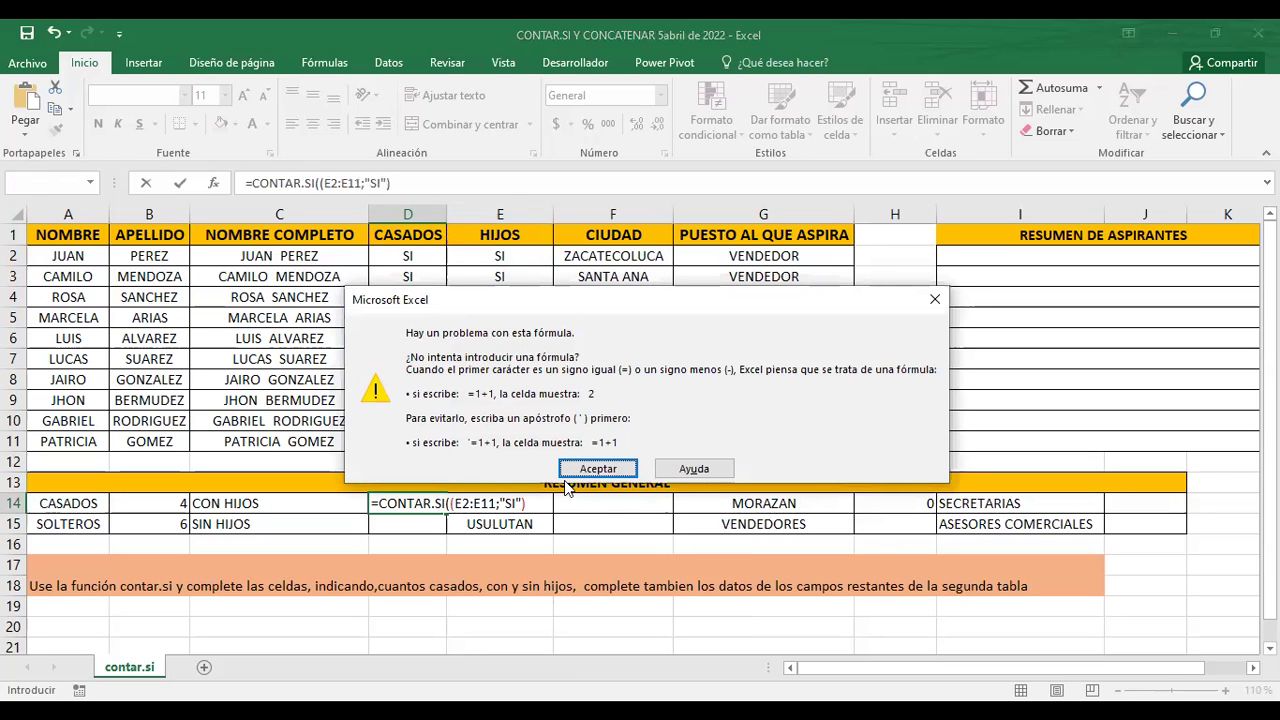
Step: Remove the extra parenthesis so D14 holds =CONTAR.SI(E2:E11;"SI")
click(590, 469)
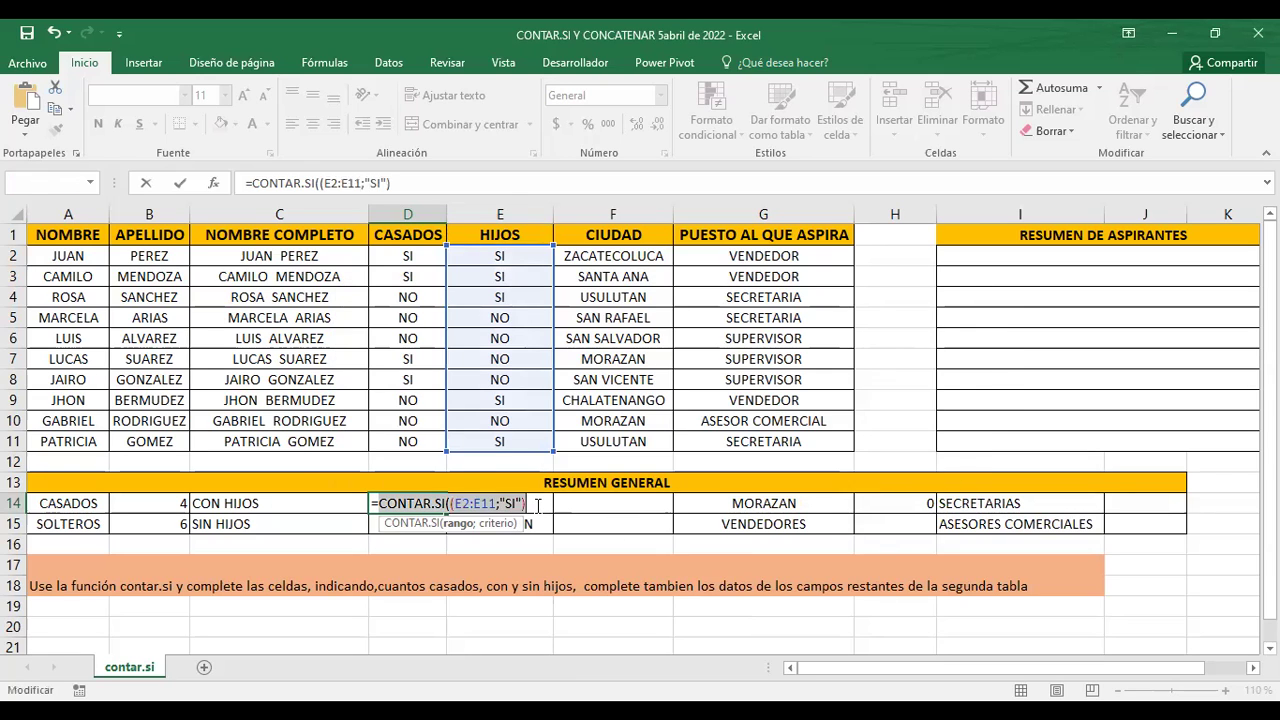
key(Left)
key(Left)
key(Left)
key(Left)
key(Left)
key(Left)
key(Left)
key(Left)
key(Left)
key(Left)
key(Left)
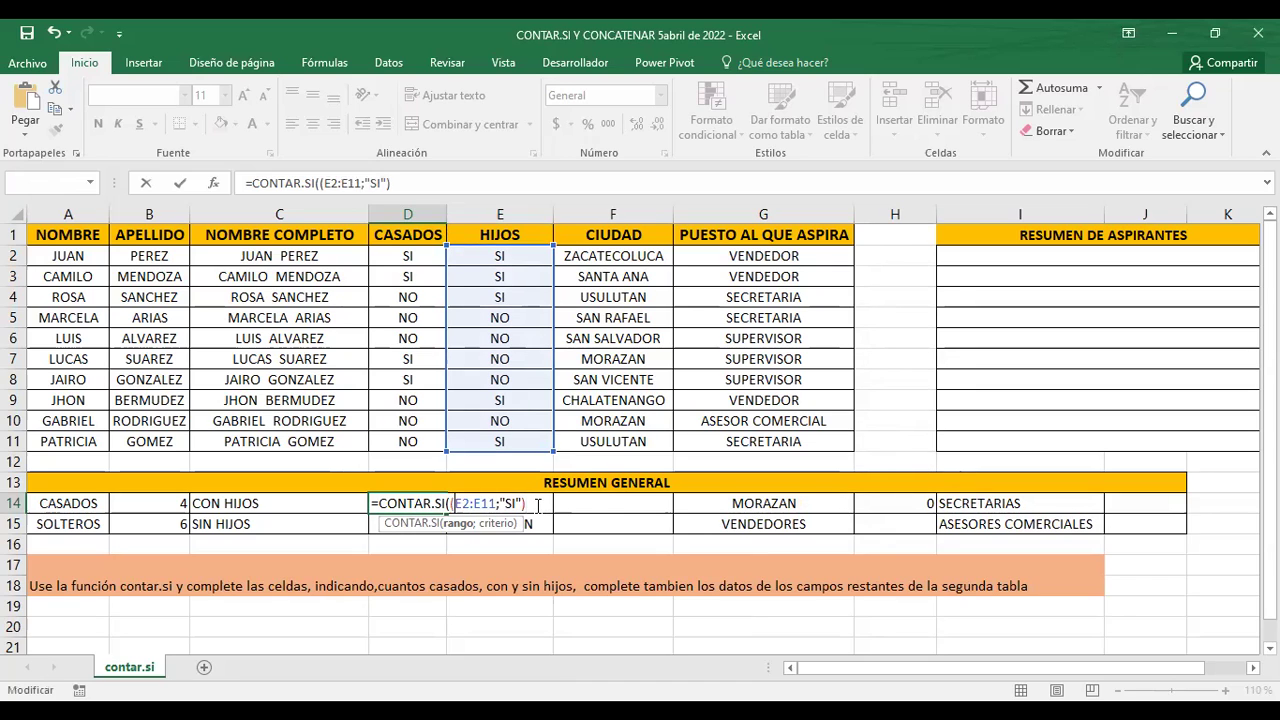
key(BackSpace)
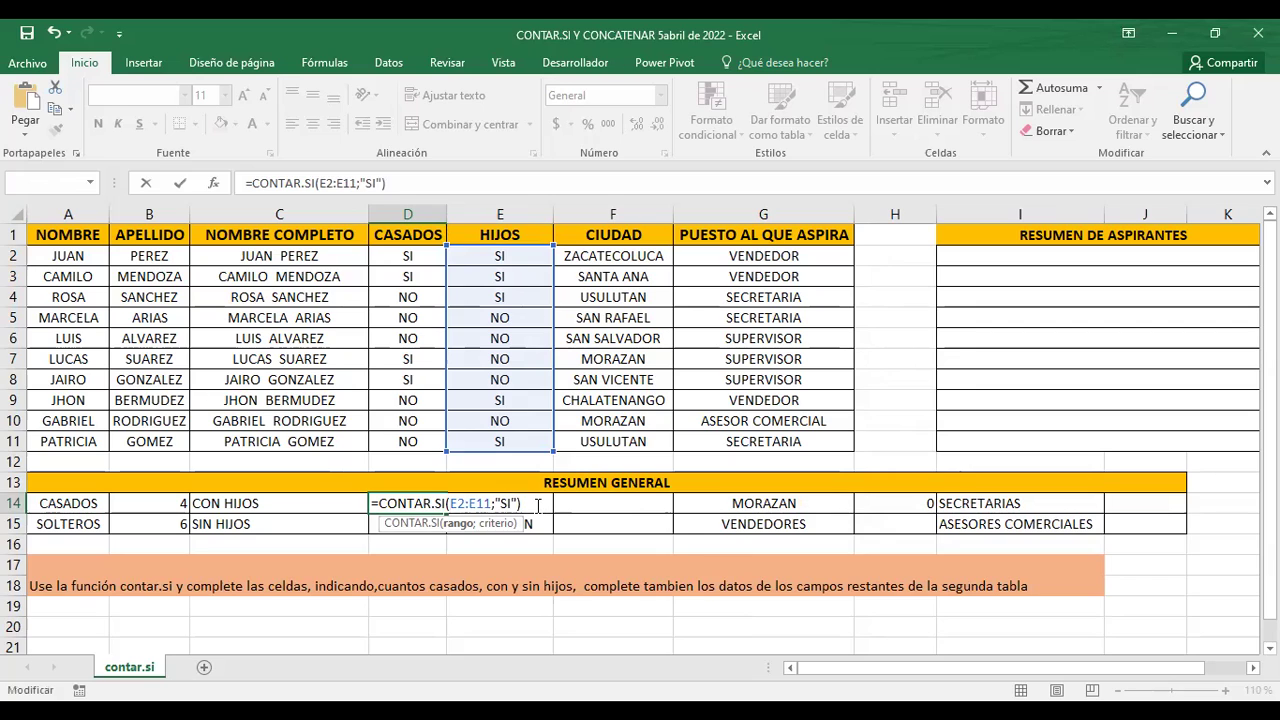
key(Return)
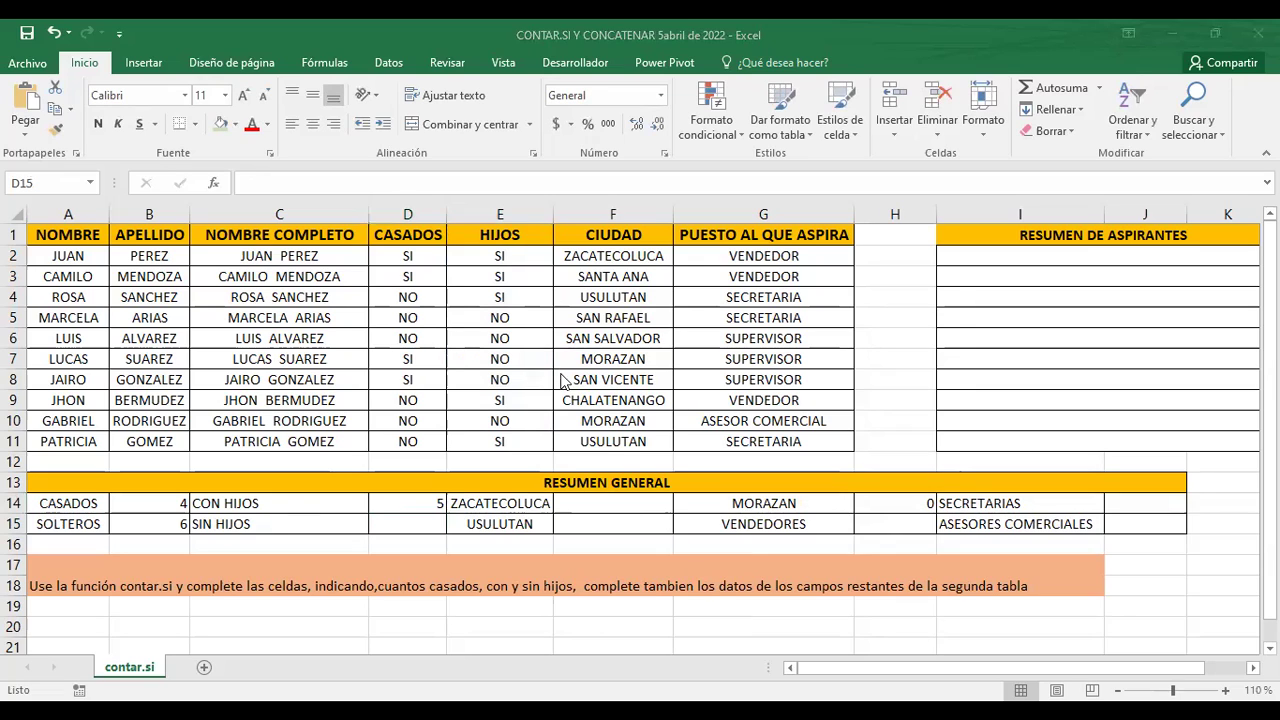
Step: Enter =CONTAR.SI(E2:E11;"NO") in D15 and check the count of 5 against column E's HIJOS answers
click(501, 275)
click(497, 294)
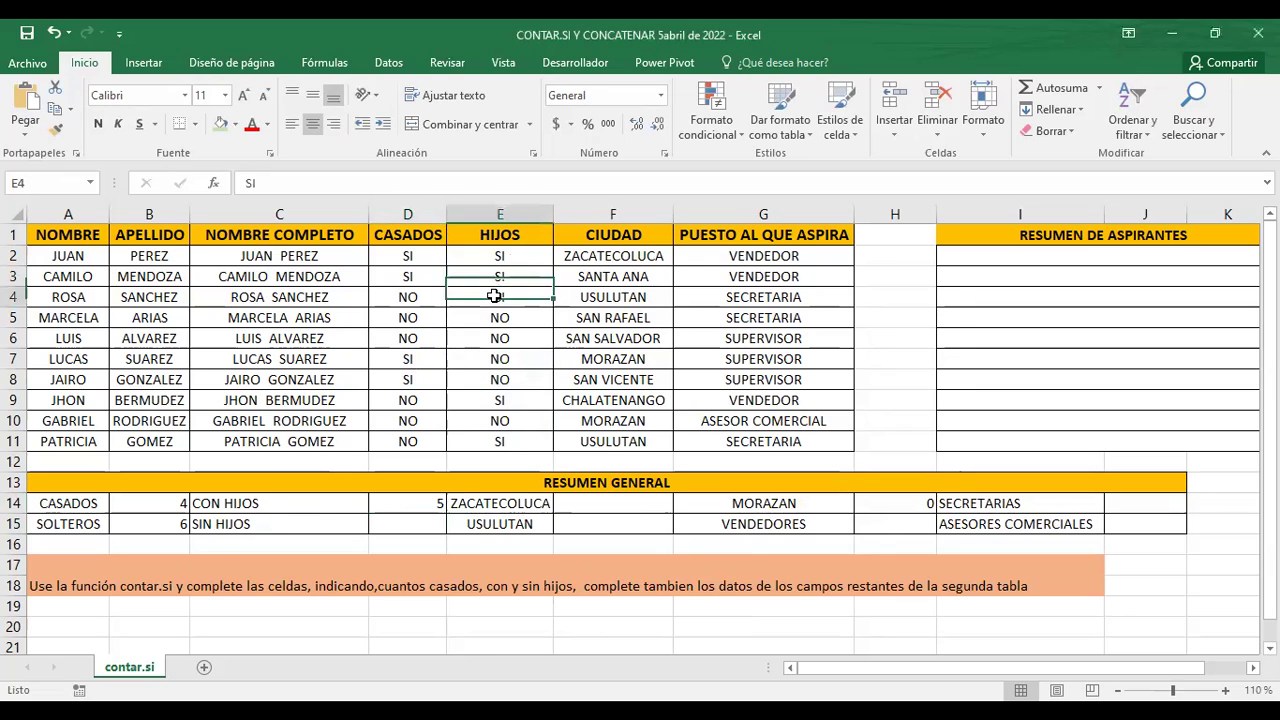
click(410, 535)
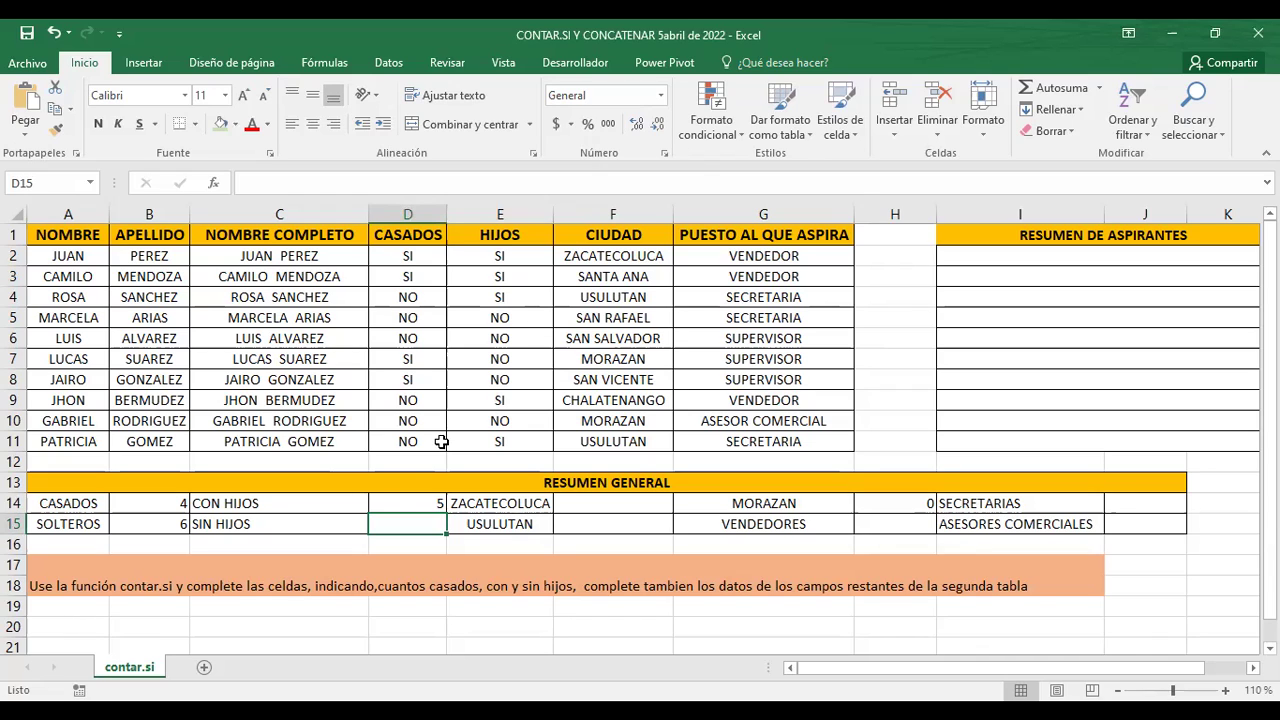
text(=C)
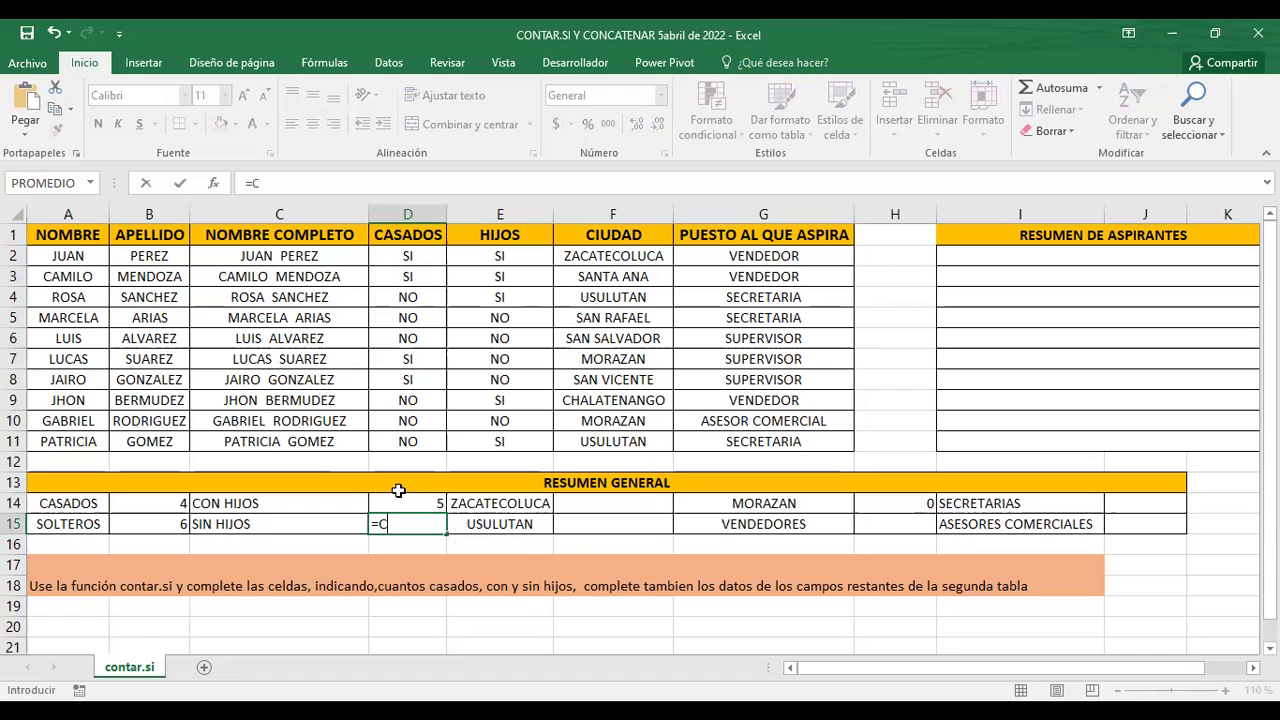
text(ONTAR.SI)
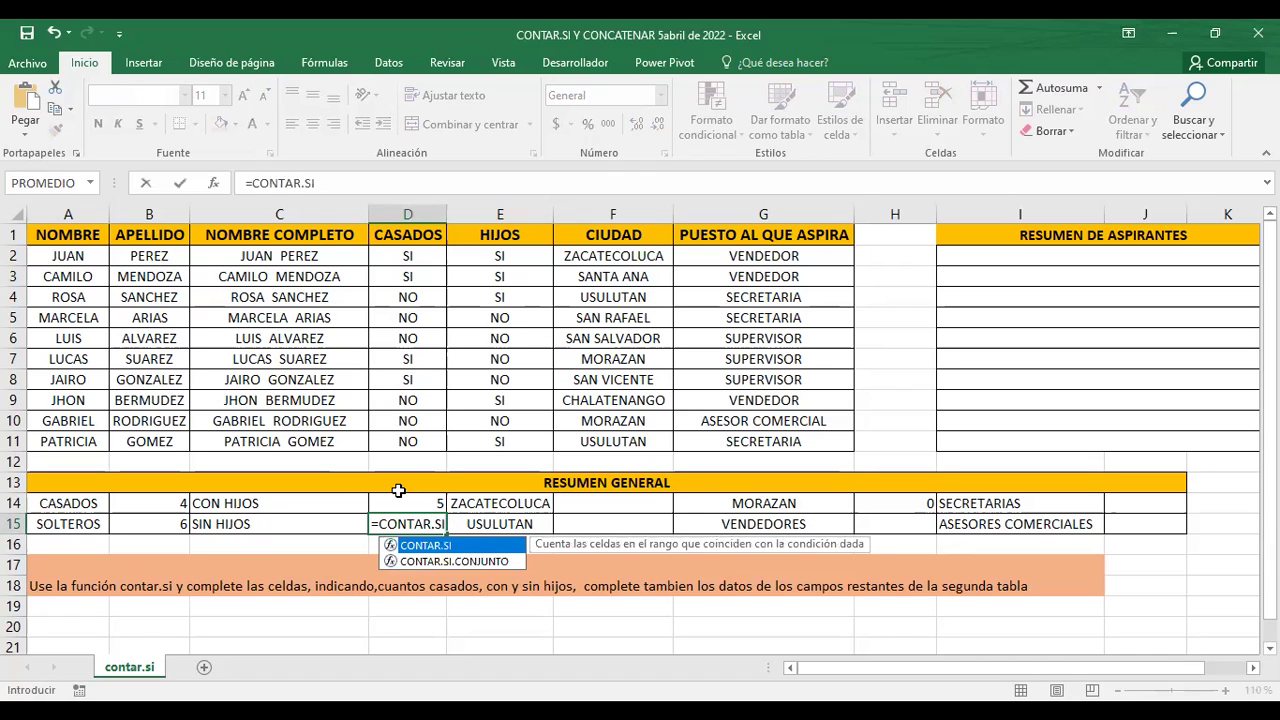
text(()
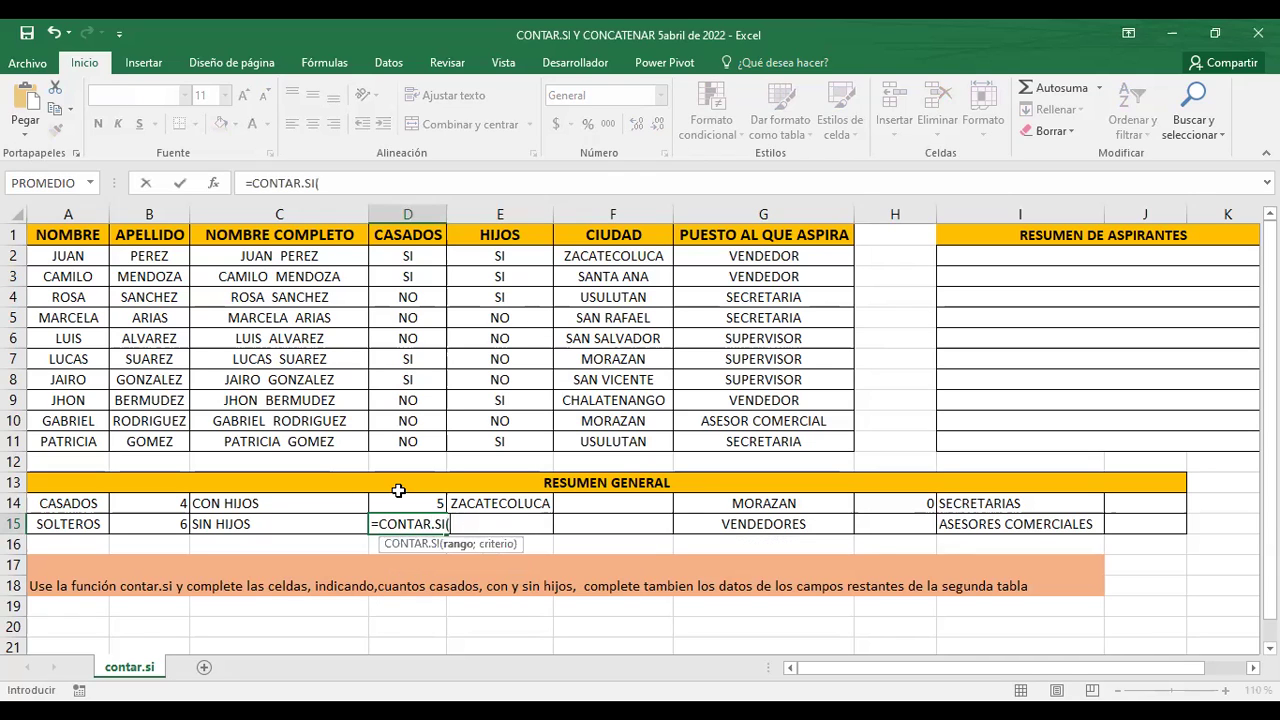
text(E)
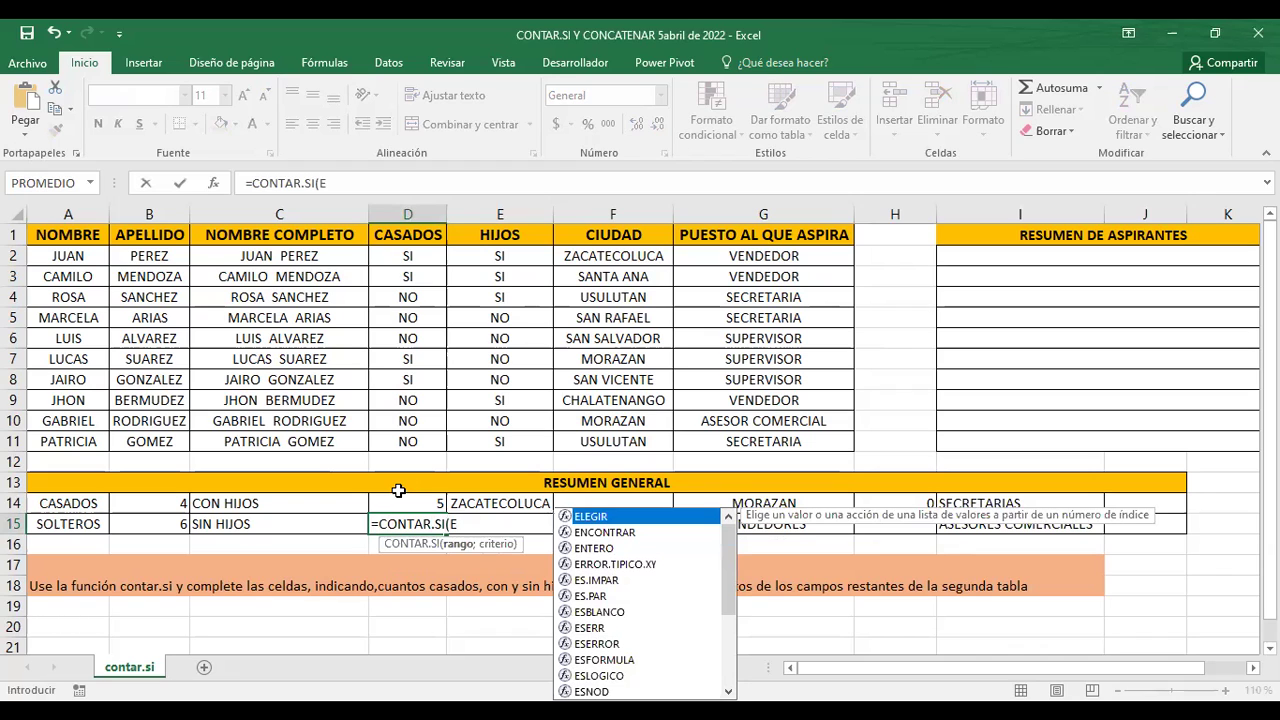
text(2:E)
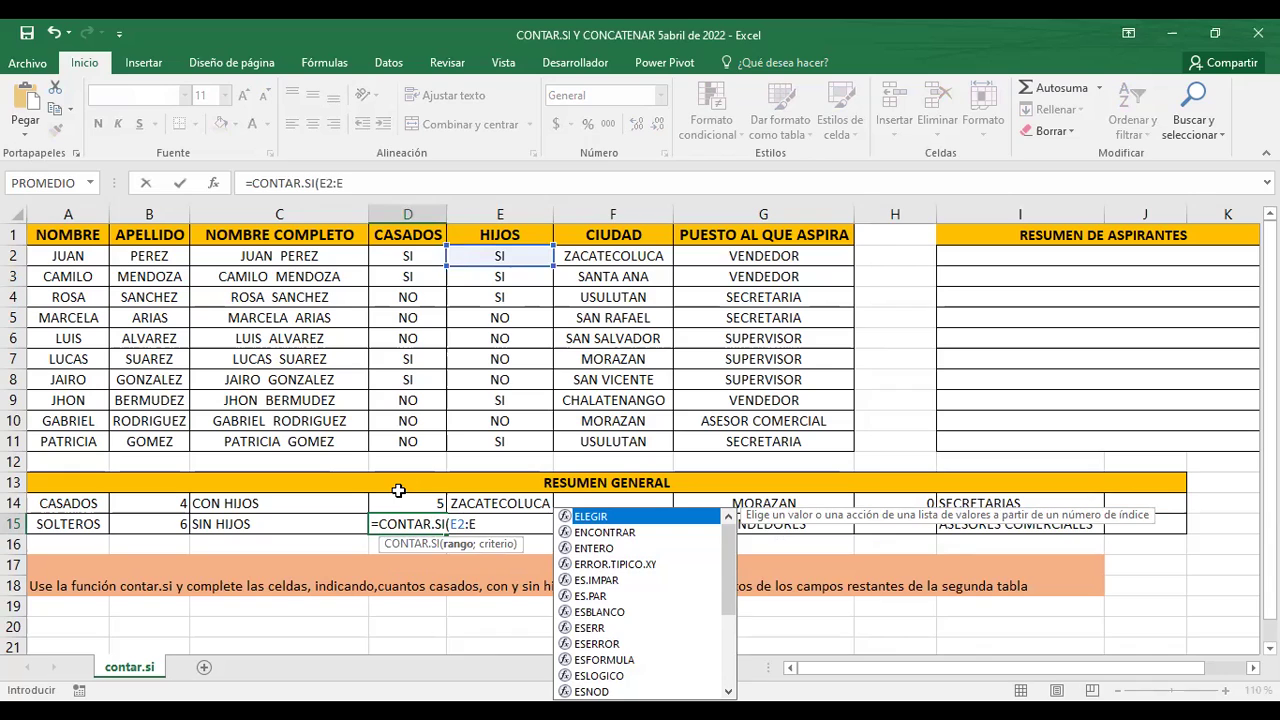
text(11;)
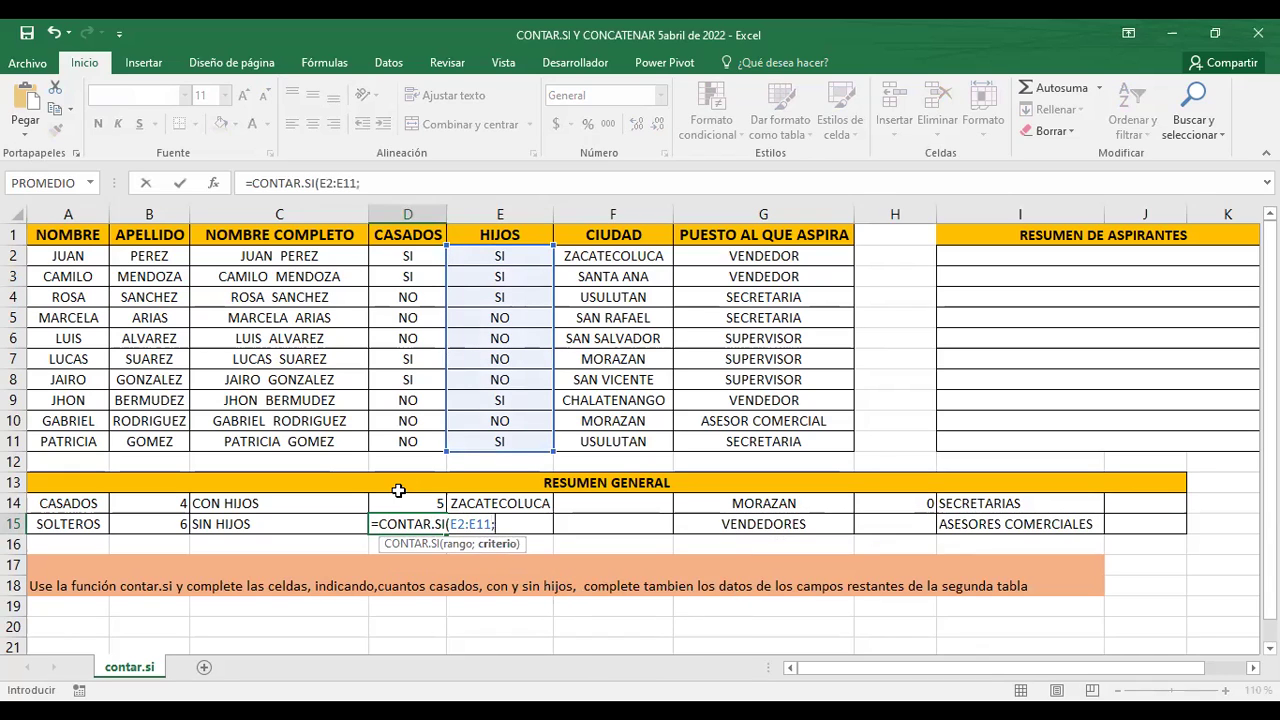
text("NO")
text())
key(Return)
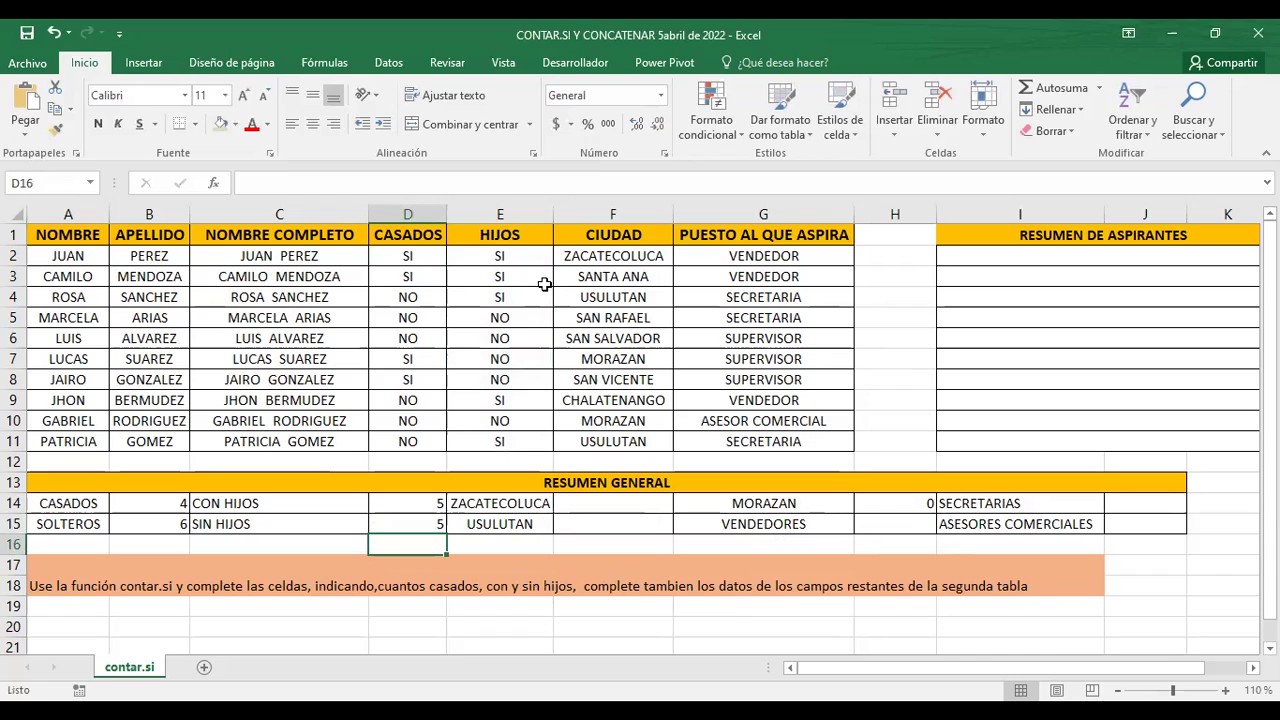
click(481, 424)
click(479, 383)
click(488, 359)
click(486, 338)
click(479, 318)
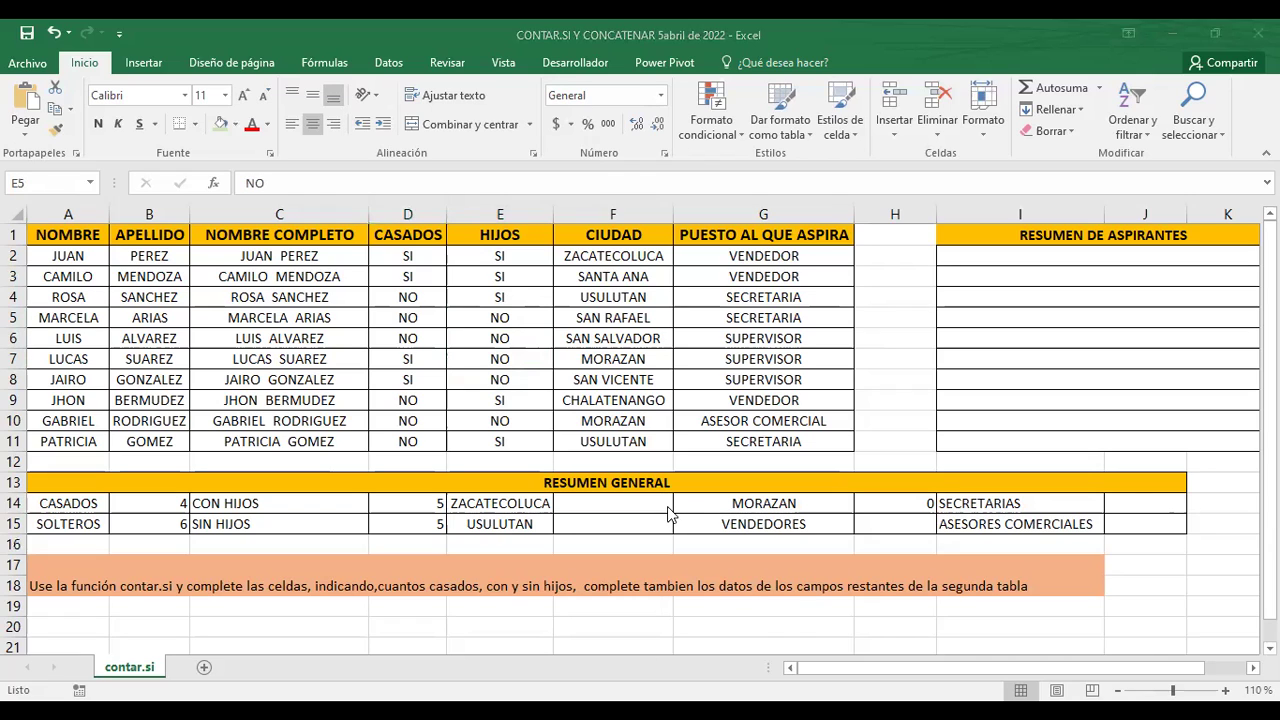
Step: Paste the =CONTAR.SI(F2:F11;"ZACATECOLUCA") count into F14, giving 1
key(F2)
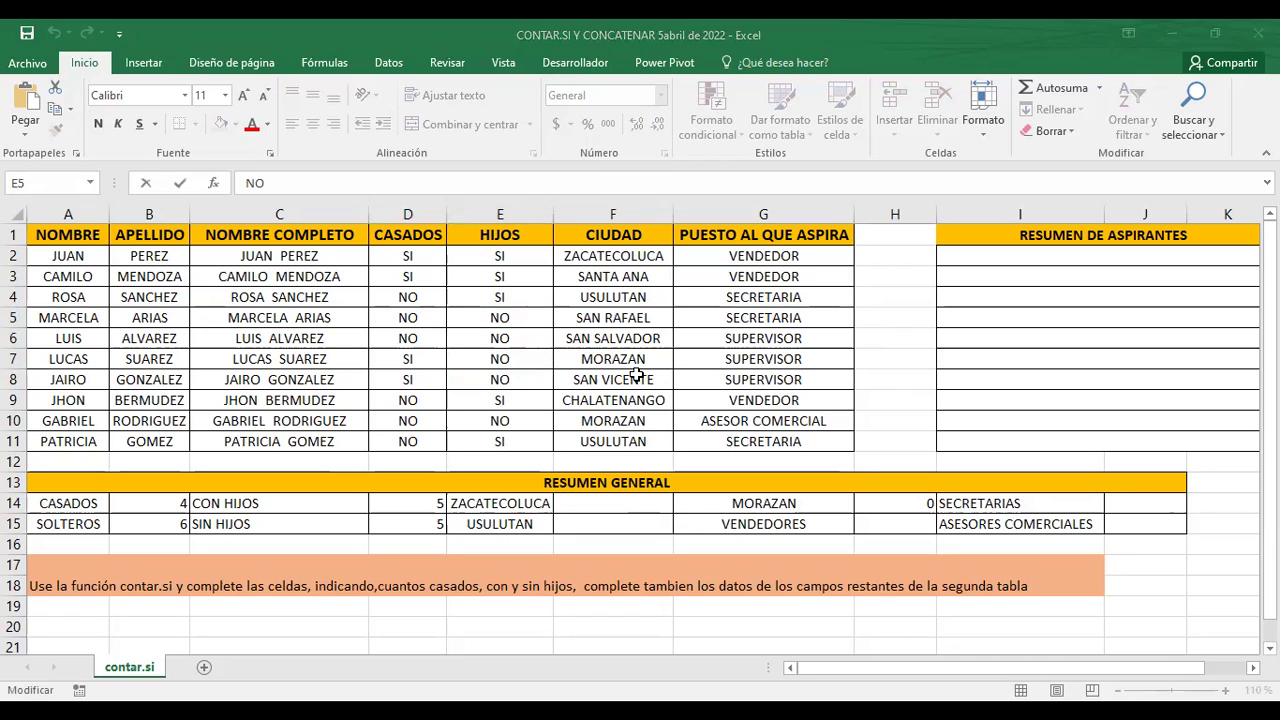
click(586, 504)
text(=CONTAR.SI(F2:F11;"ZACATECOLUCA"))
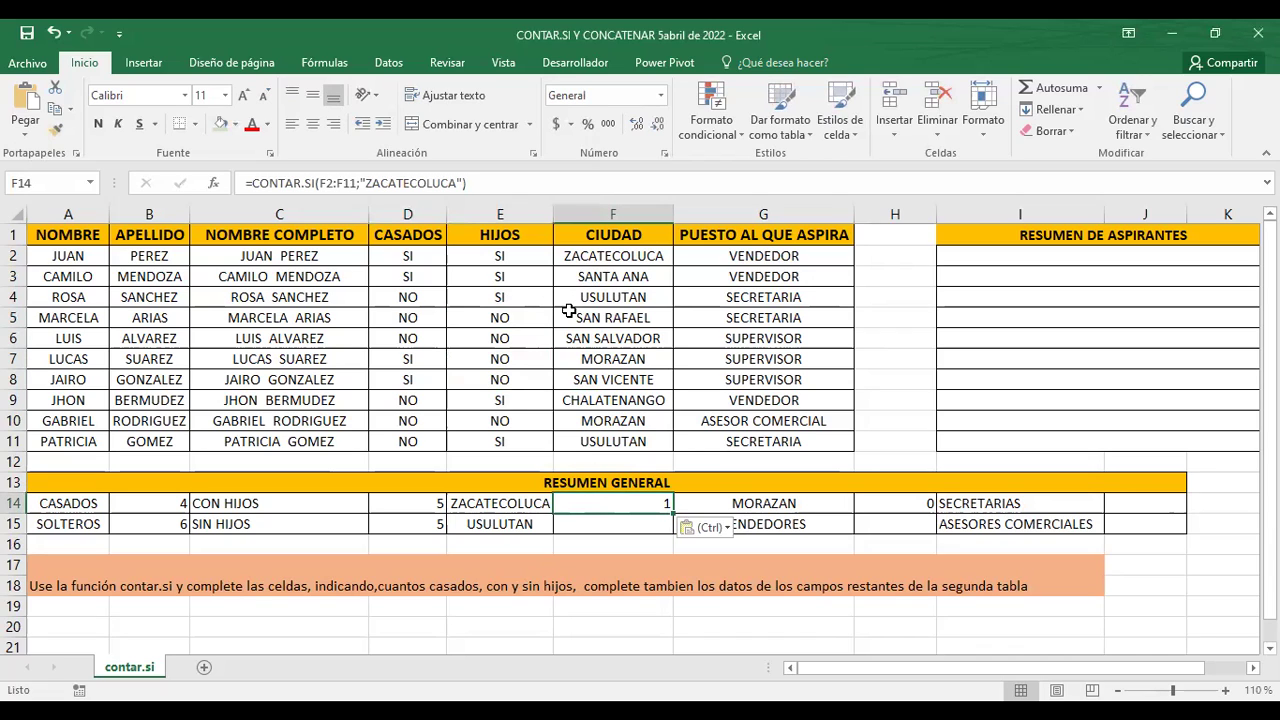
Step: Put the USULUTAN count formula in F15 after clearing a wrong paste, and verify it shows 2
click(586, 526)
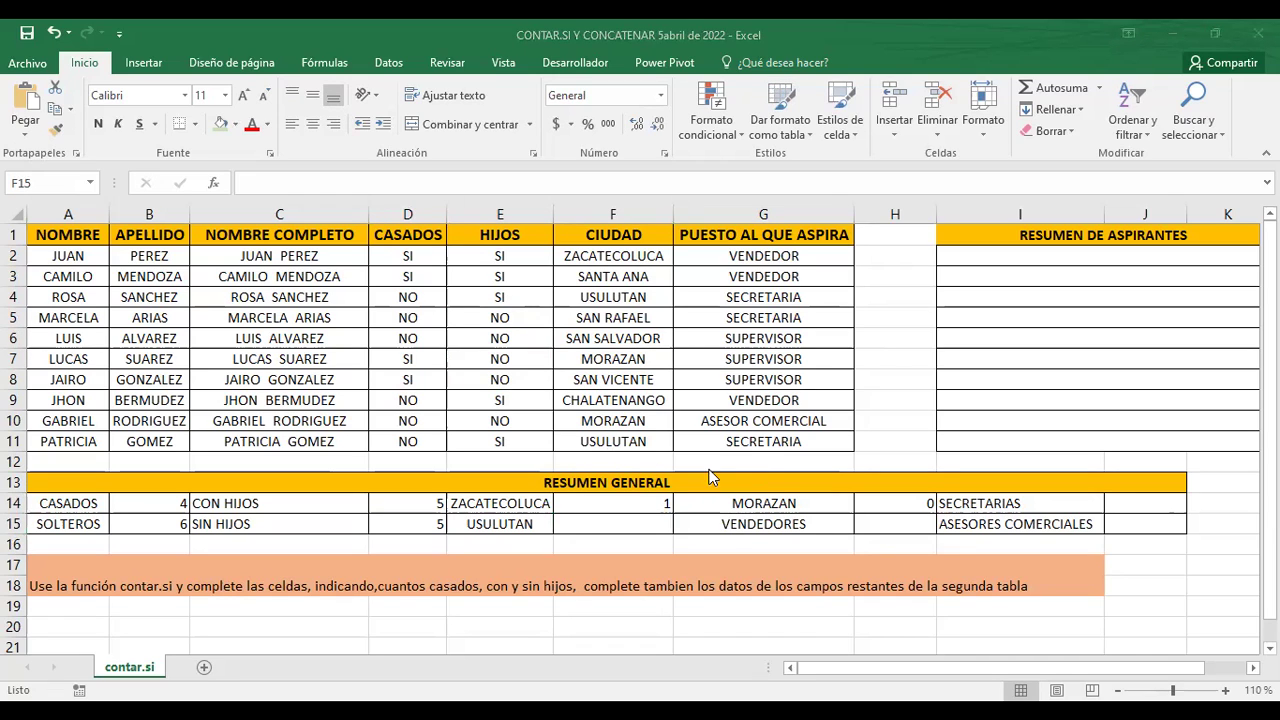
click(565, 520)
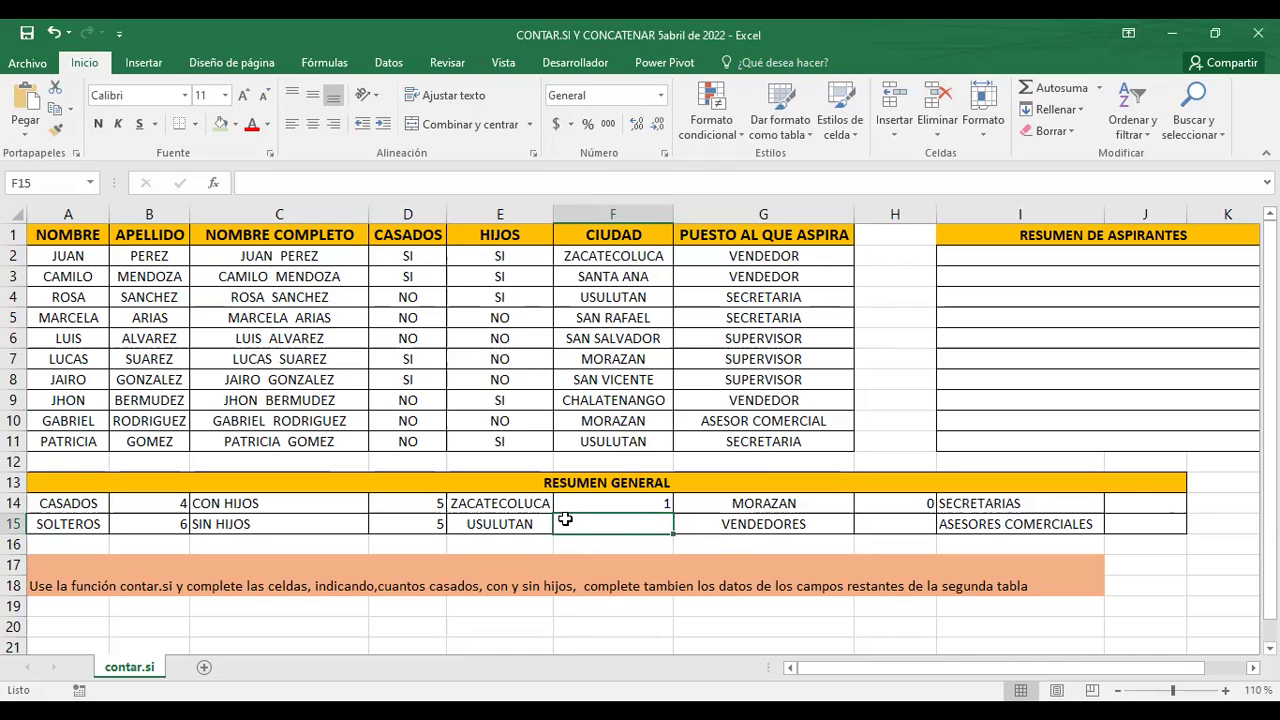
text(=CONTAR.SI(F2:F11,E14)
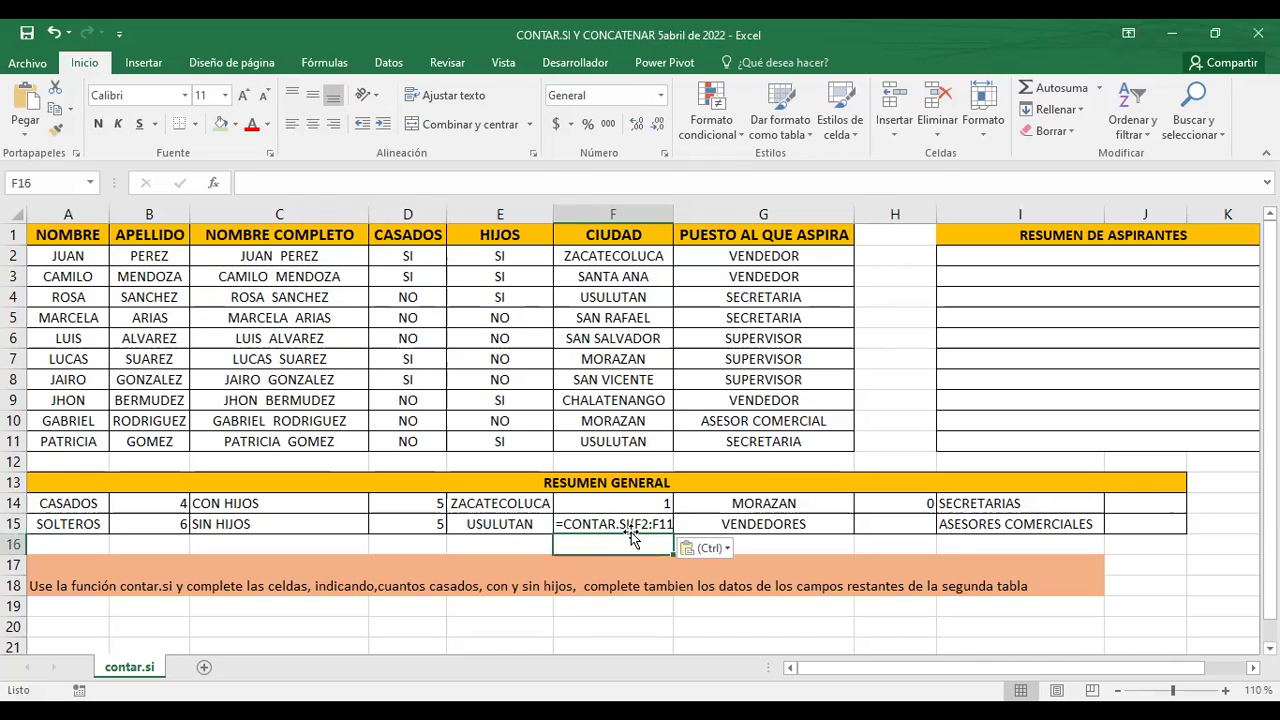
key(Delete)
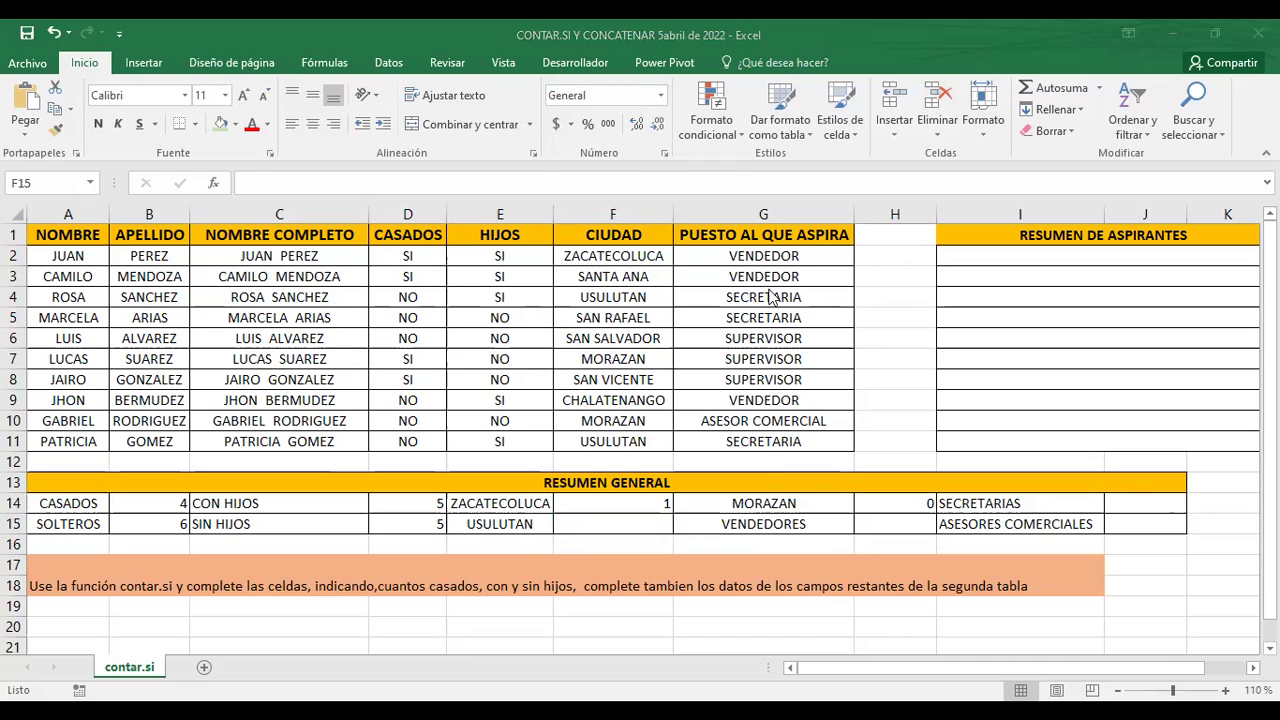
click(609, 535)
click(577, 524)
text(=CONTAR.SI(F2:F11;"USULUTAN"))
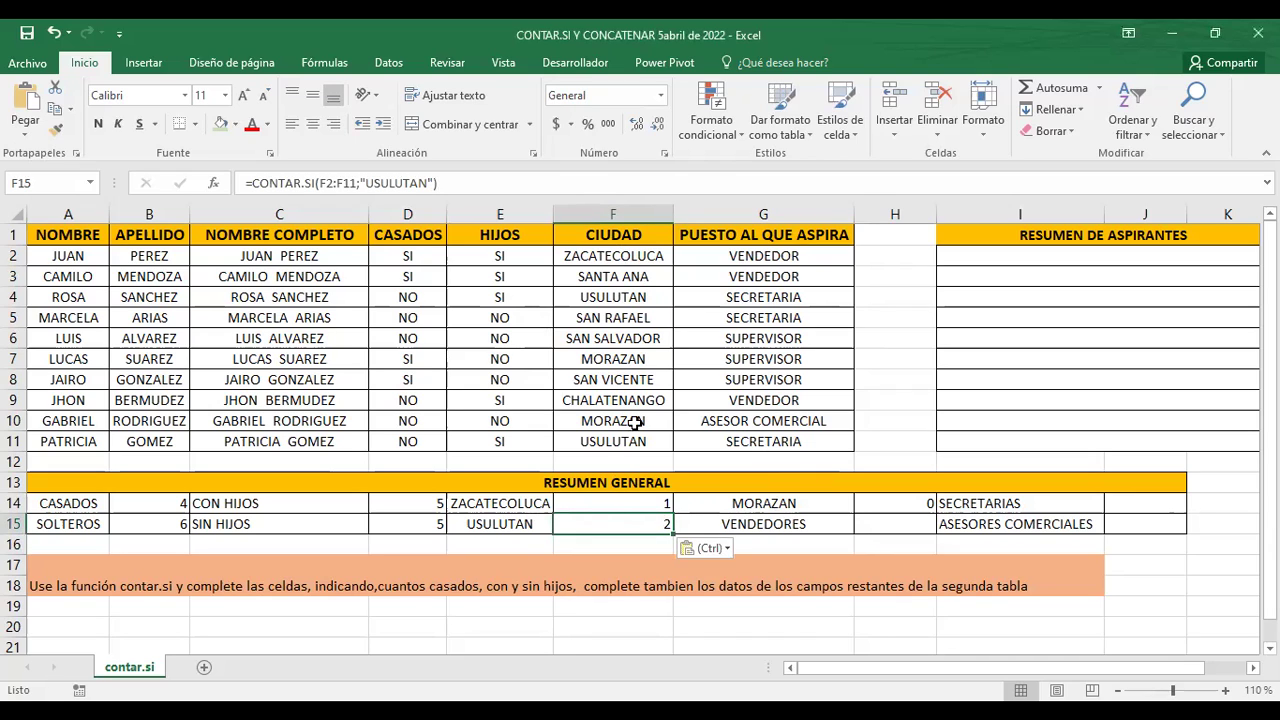
click(606, 445)
click(588, 303)
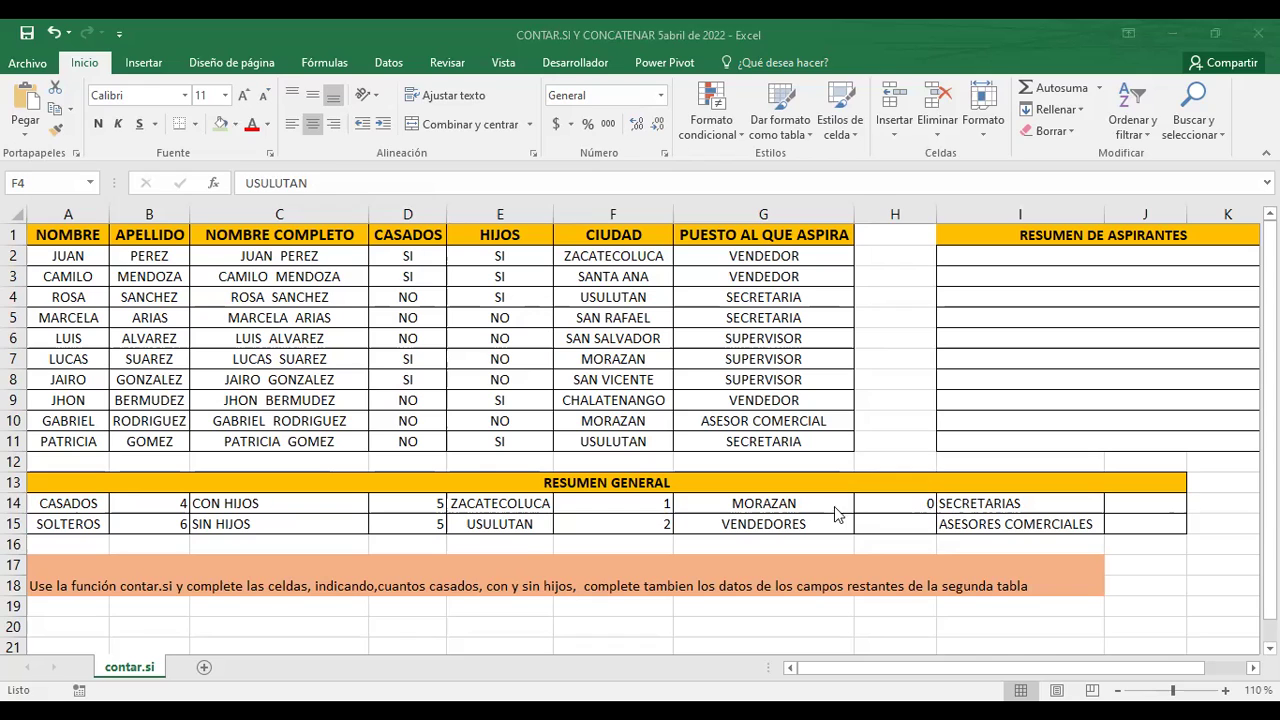
Step: Replace H14's formula with =CONTAR.SI(F2:F11;"MORAZAN"), giving 2, checked against the city column
key(F2)
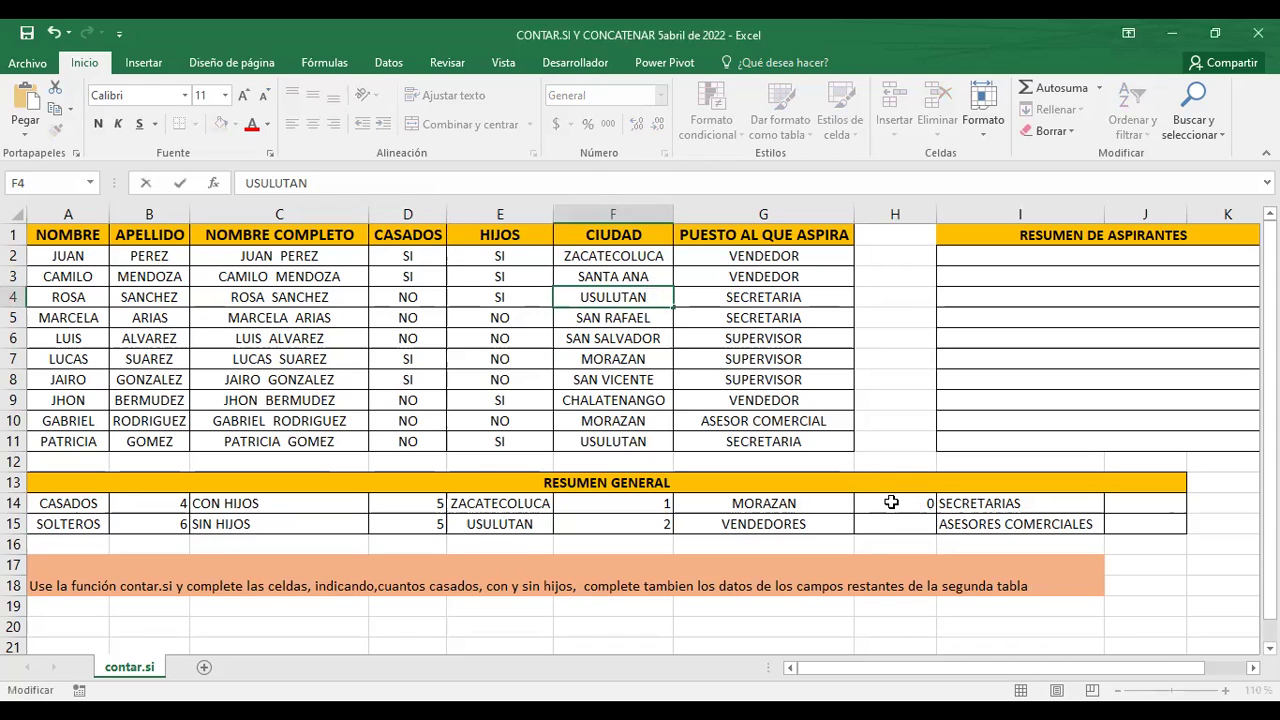
click(891, 502)
key(Delete)
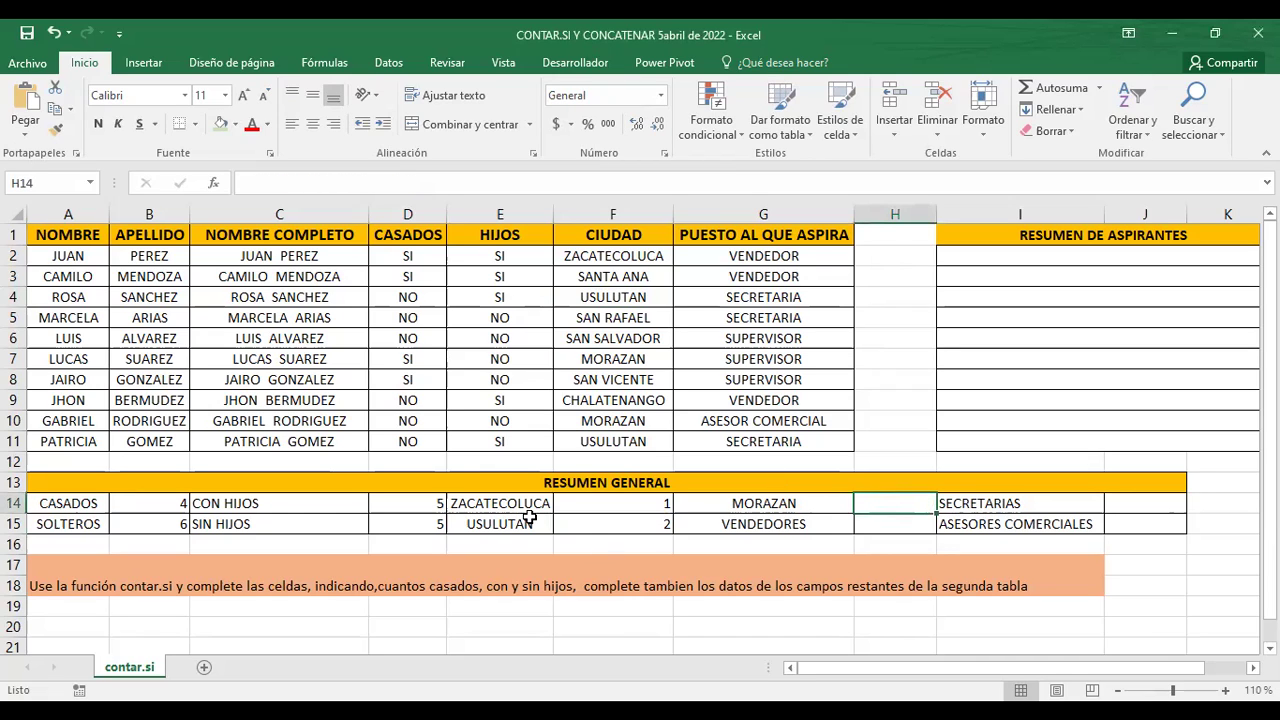
key(alt+Tab)
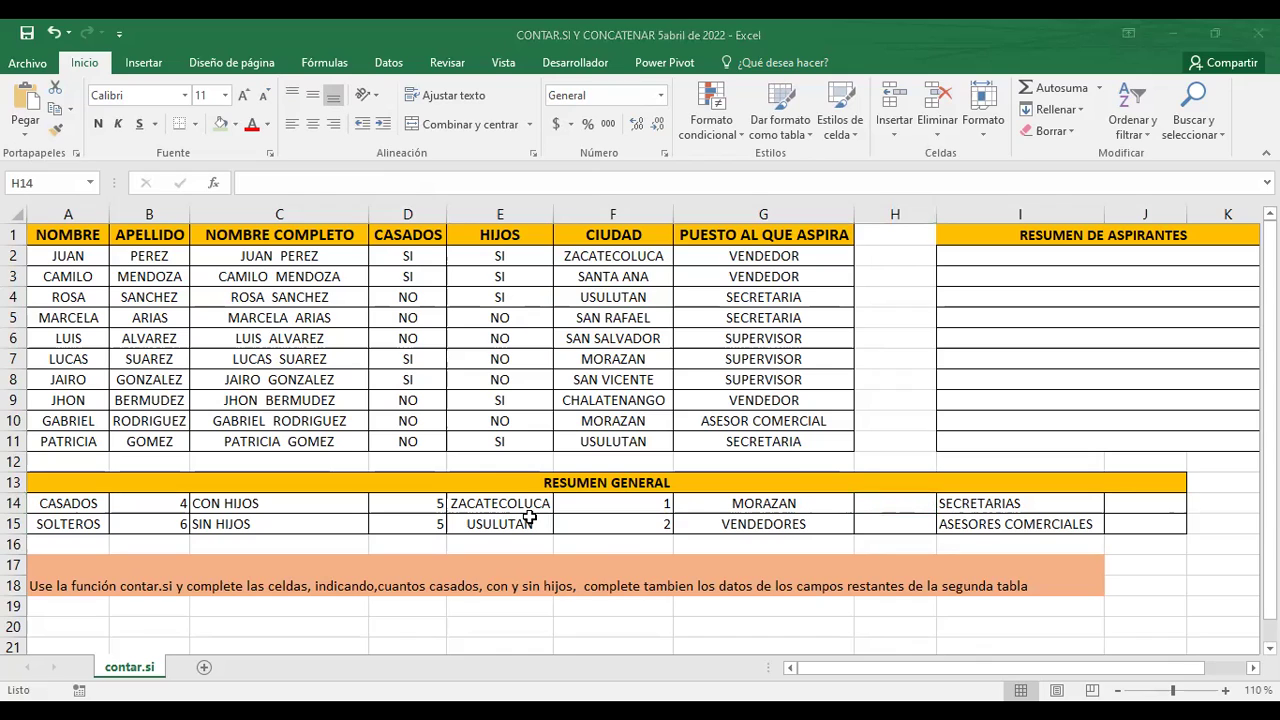
click(897, 502)
text(=CONTAR.SI(F2:F11;"MORAZAN"))
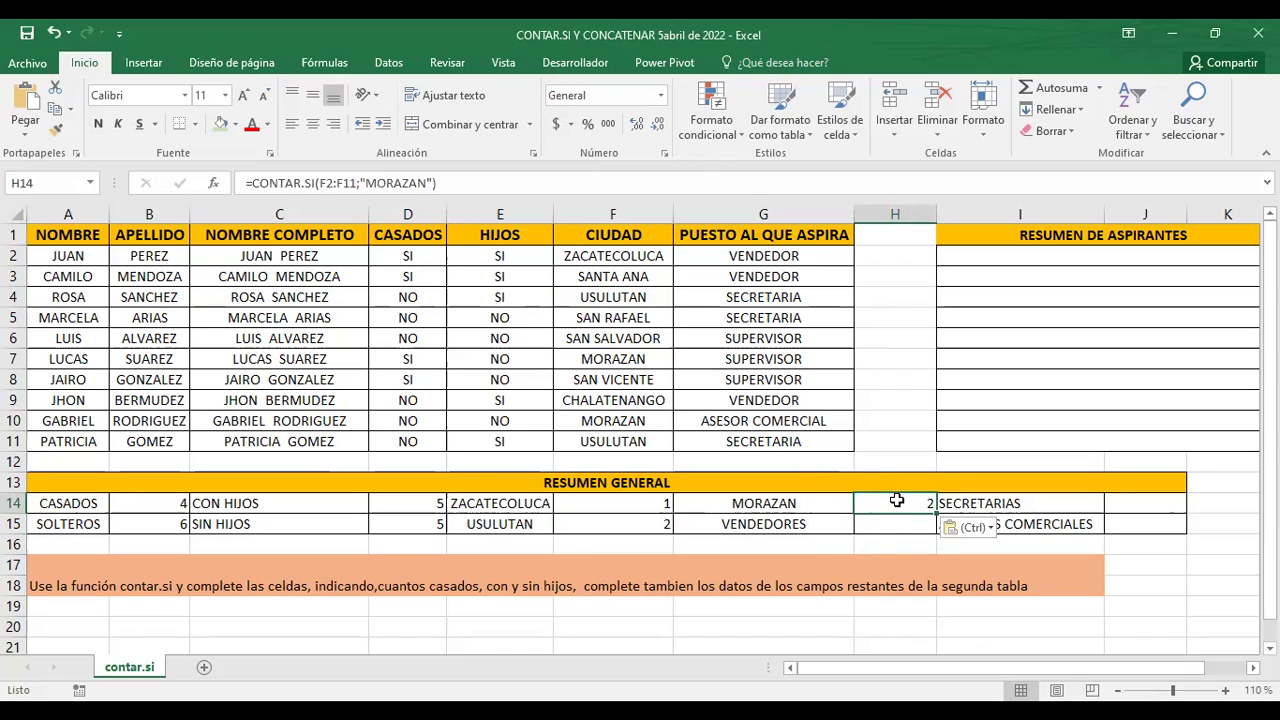
click(603, 357)
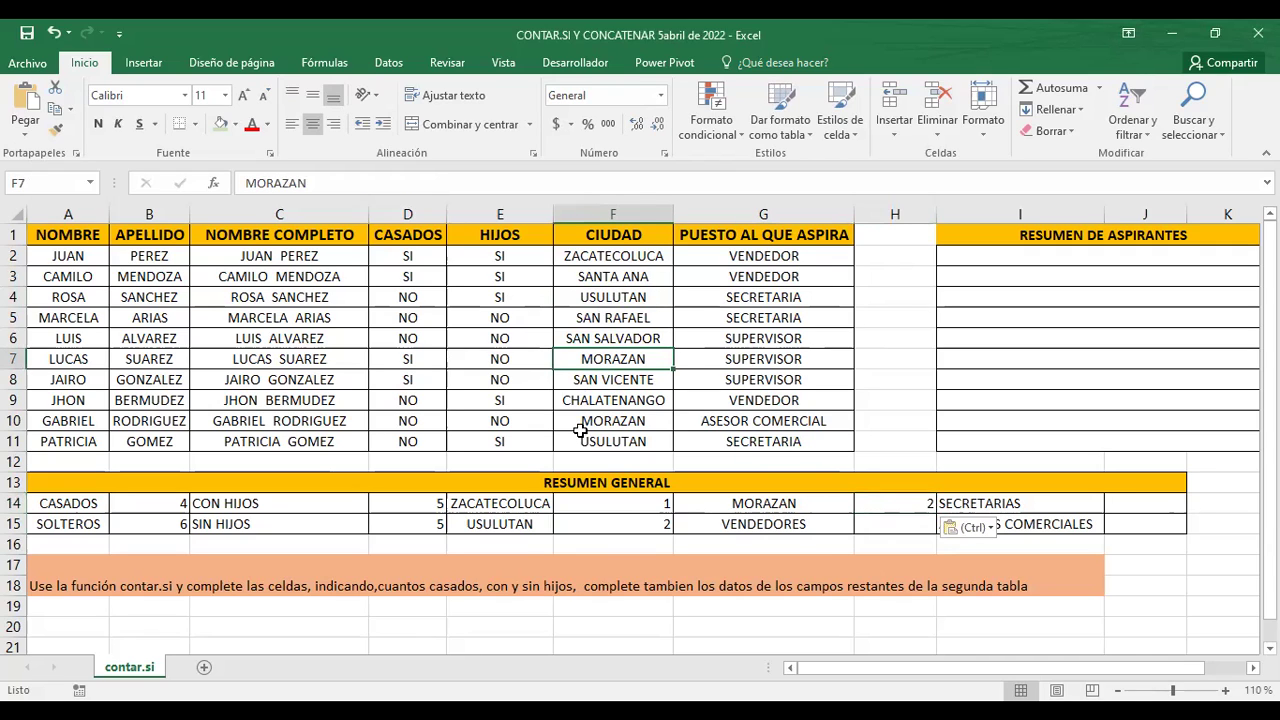
click(925, 527)
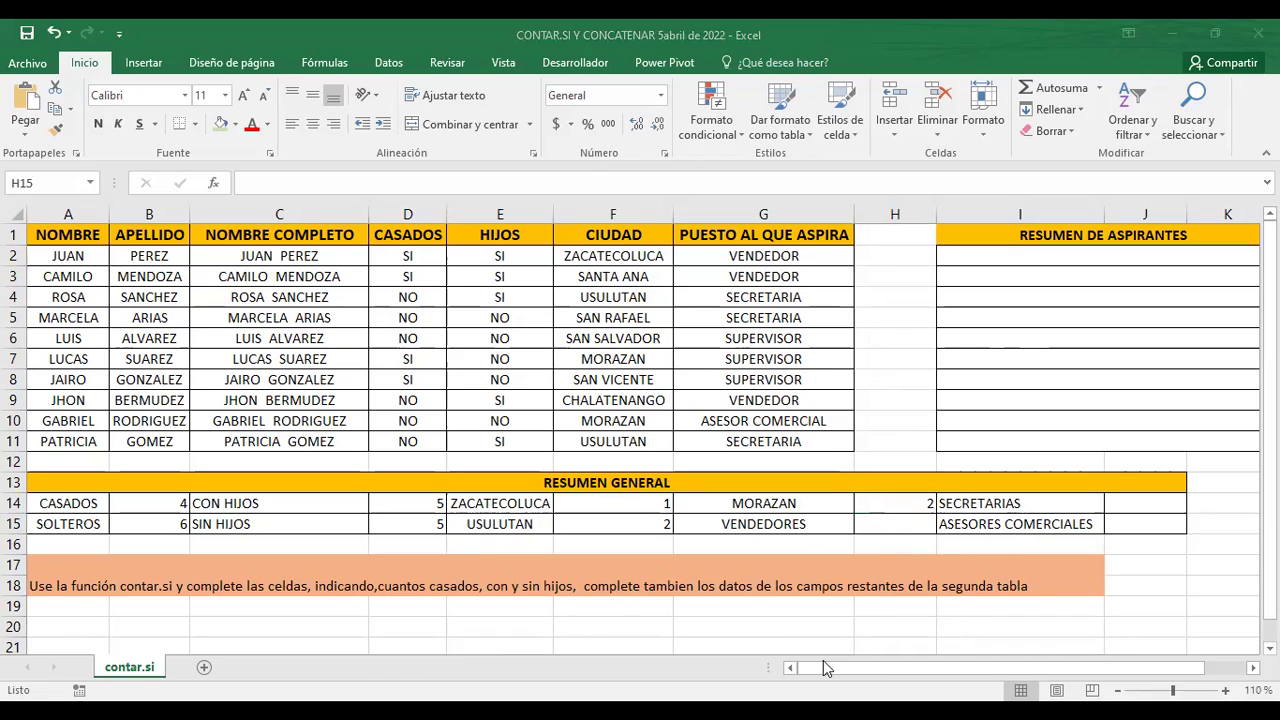
Step: Paste the count formula into the VENDEDORES cell H15 and review the job column's VENDEDOR entries
click(826, 679)
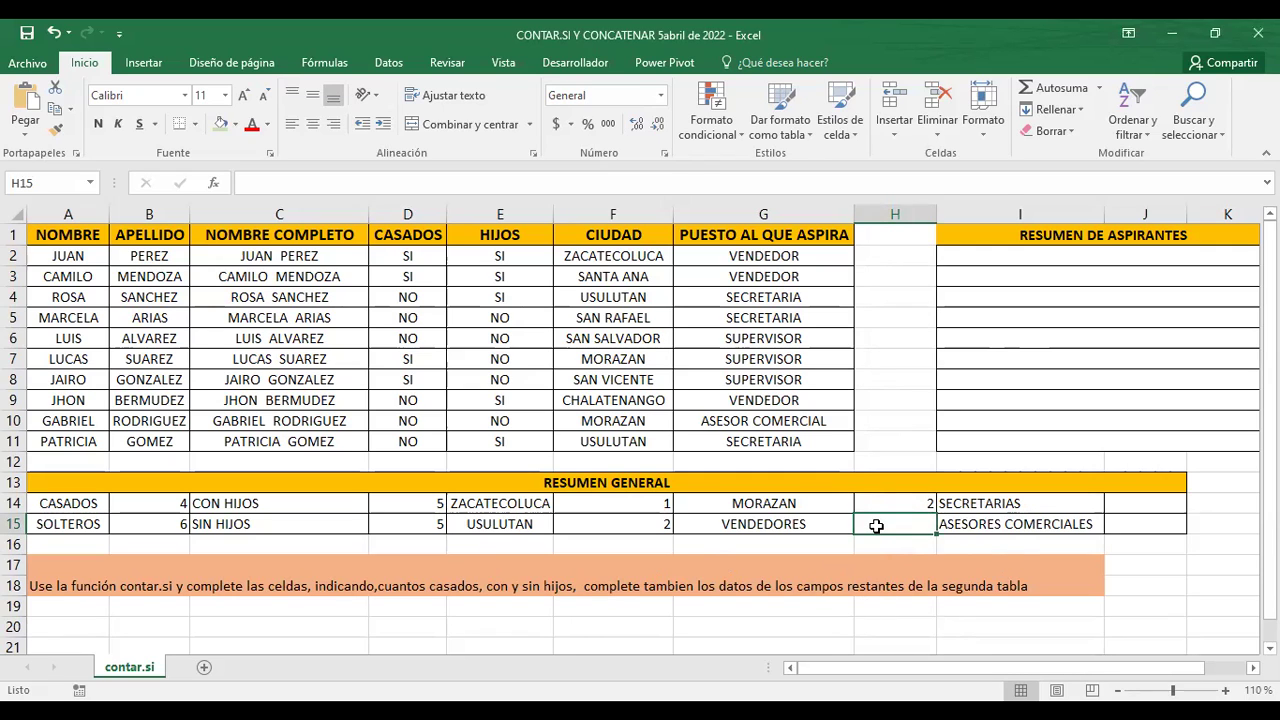
text(=CONTAR.SI(F2:F11;"VENDEDORES"))
click(816, 388)
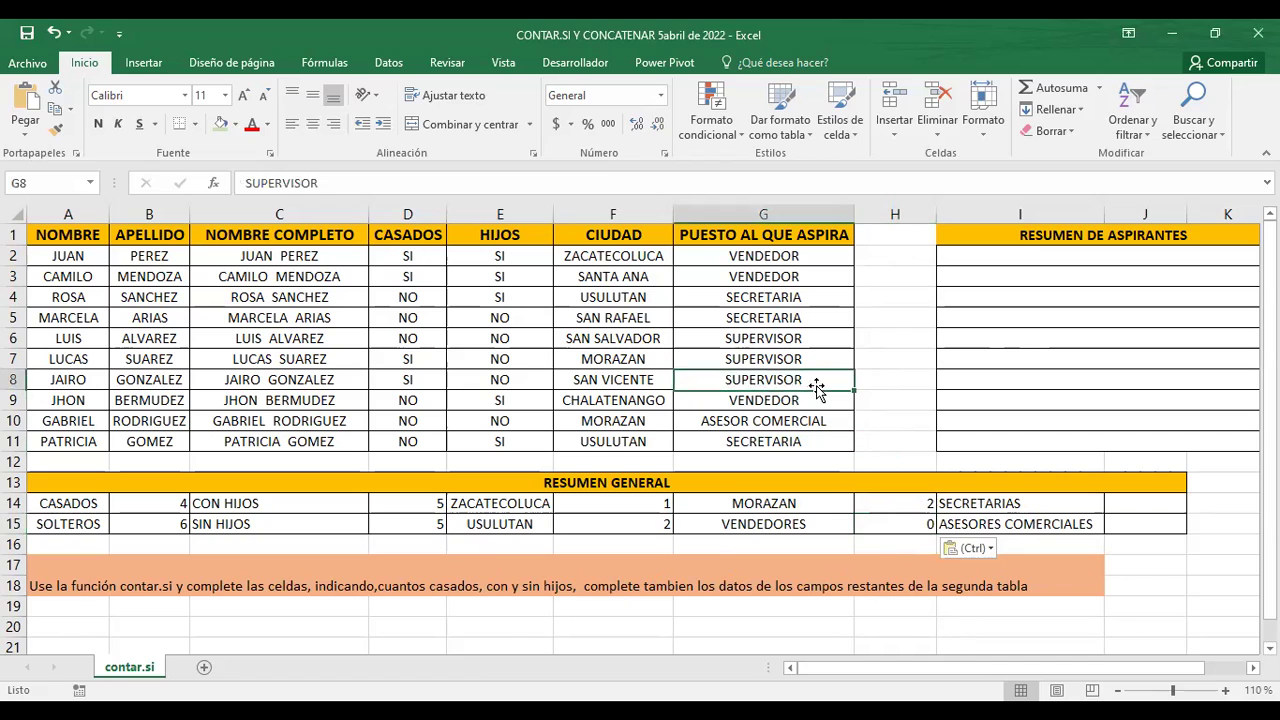
click(754, 260)
click(765, 278)
click(772, 400)
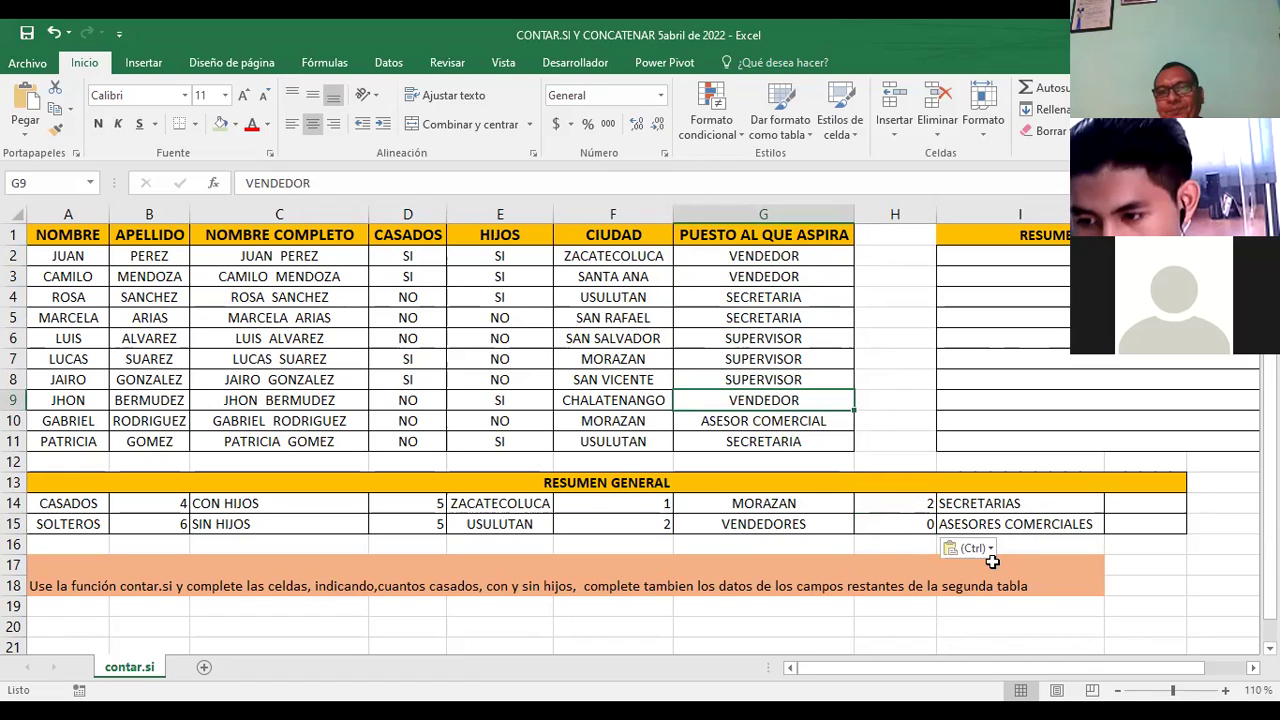
click(872, 526)
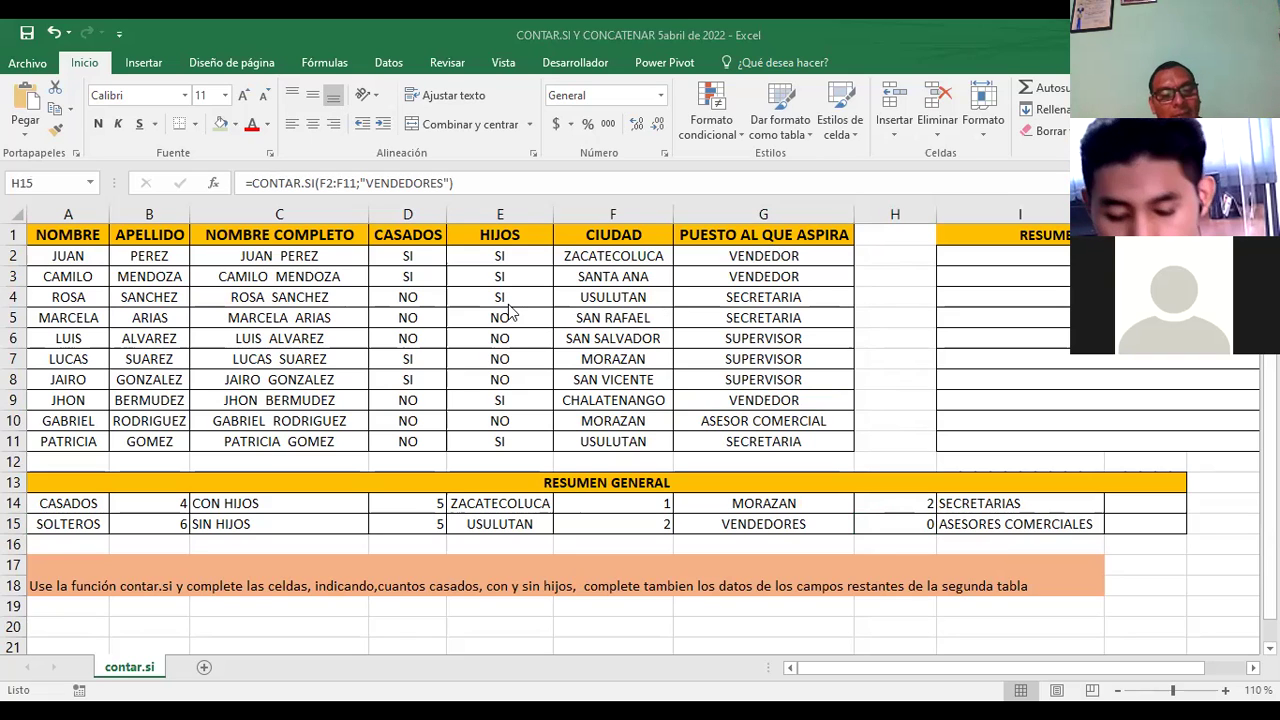
Step: Change H15's formula to count "VENDEDOR" over G2:G11, giving 3
click(893, 517)
text(=CONTAR.SI(G2:G11;"VENDEDORES"))
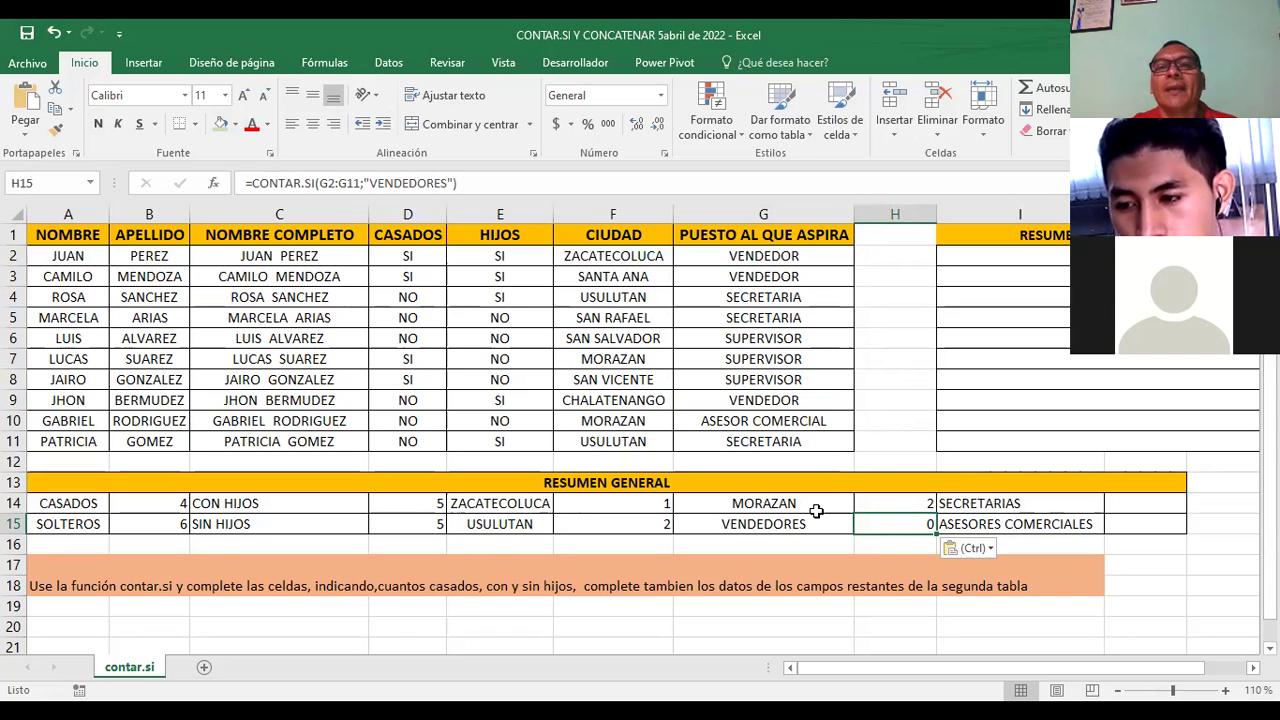
double_click(904, 519)
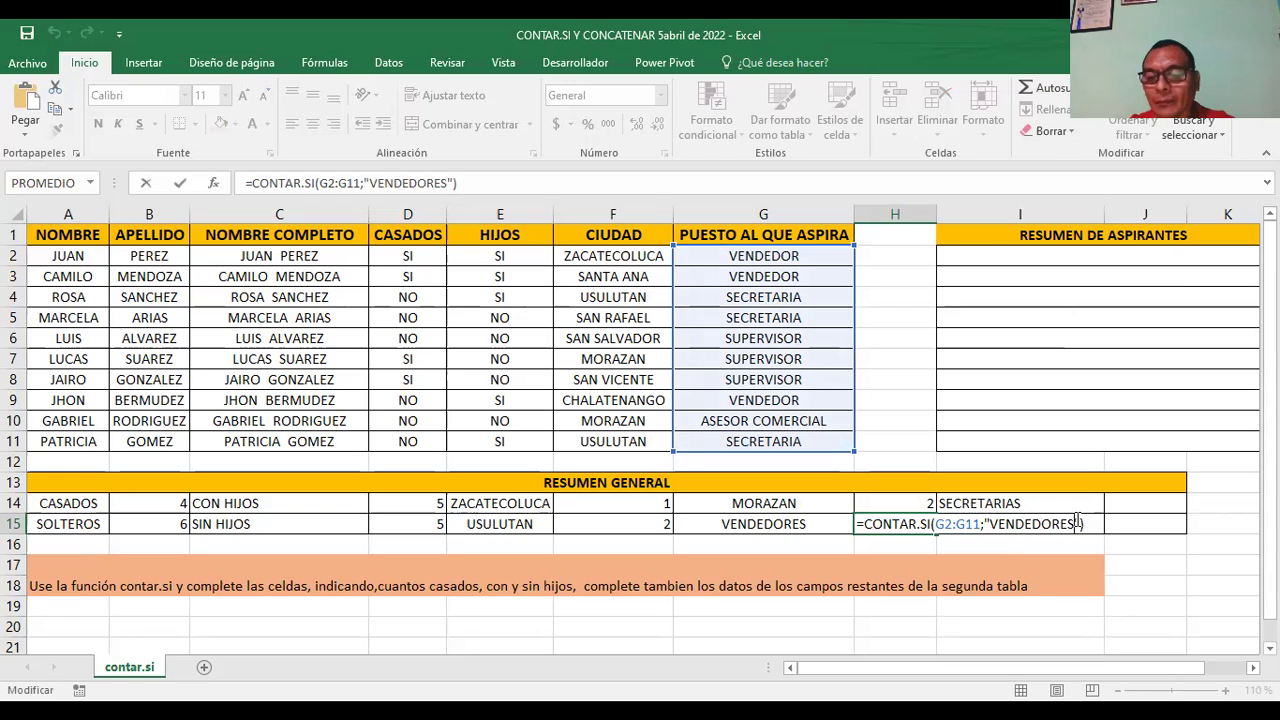
click(1077, 519)
key(BackSpace)
key(BackSpace)
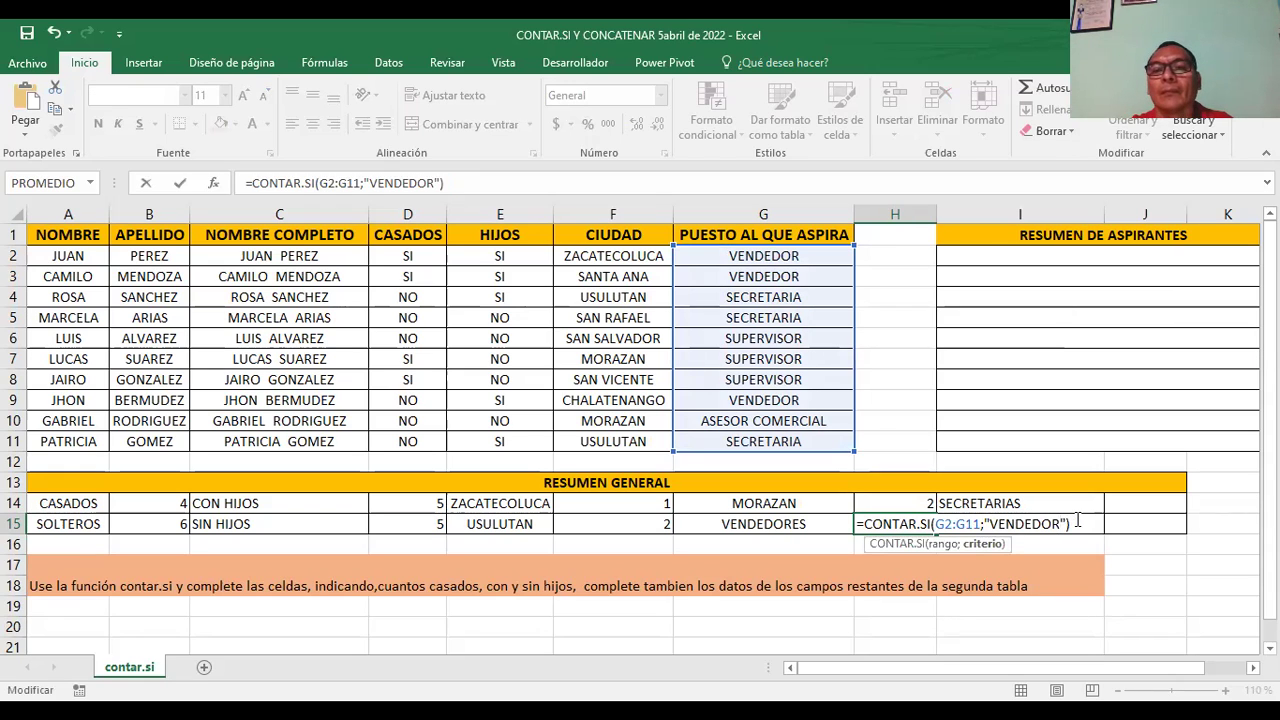
key(Return)
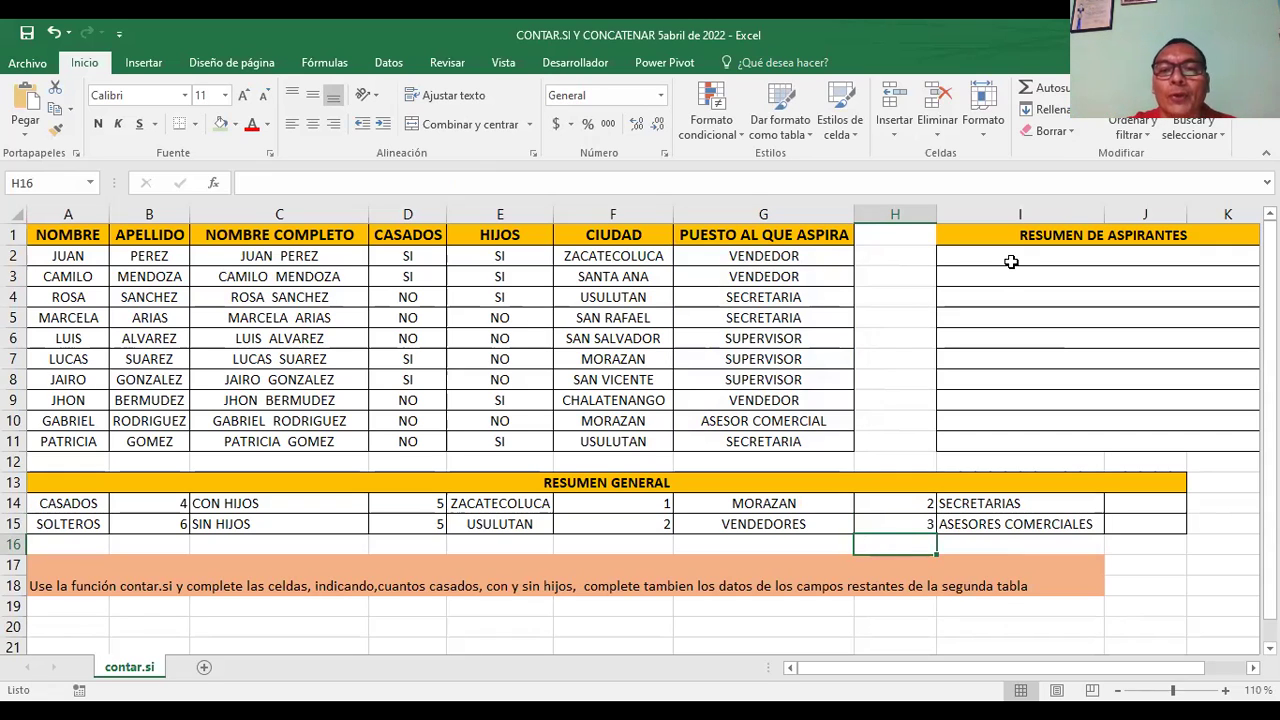
Step: Paste =CONTAR.SI(G2:G11;"SECRETARIA") into J14, showing 3, and check the SECRETARIA entries in column G
click(768, 260)
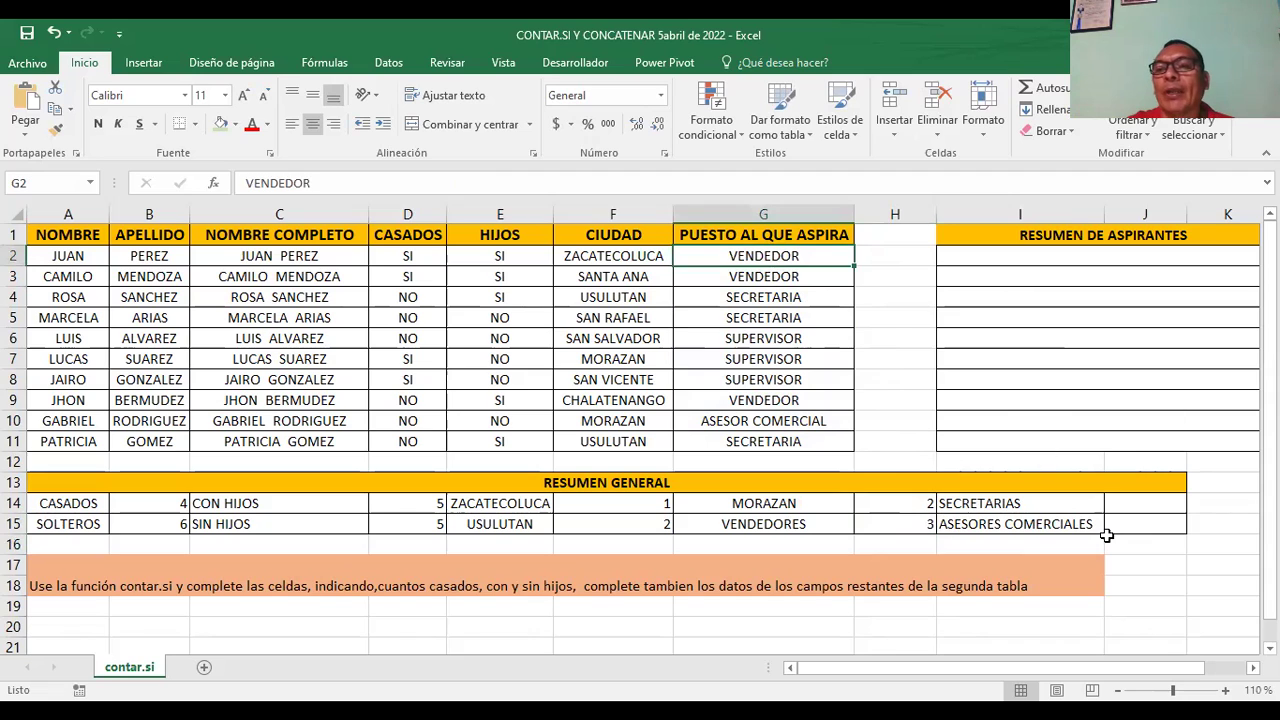
click(1133, 502)
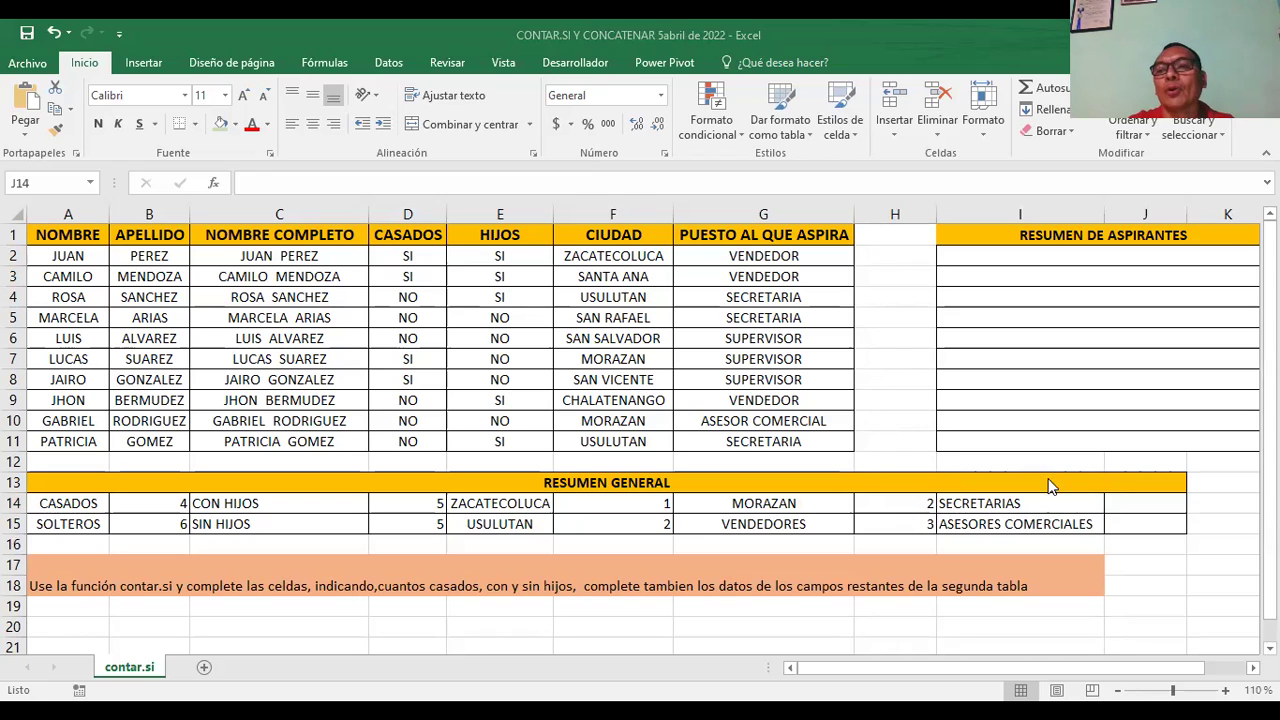
click(1122, 505)
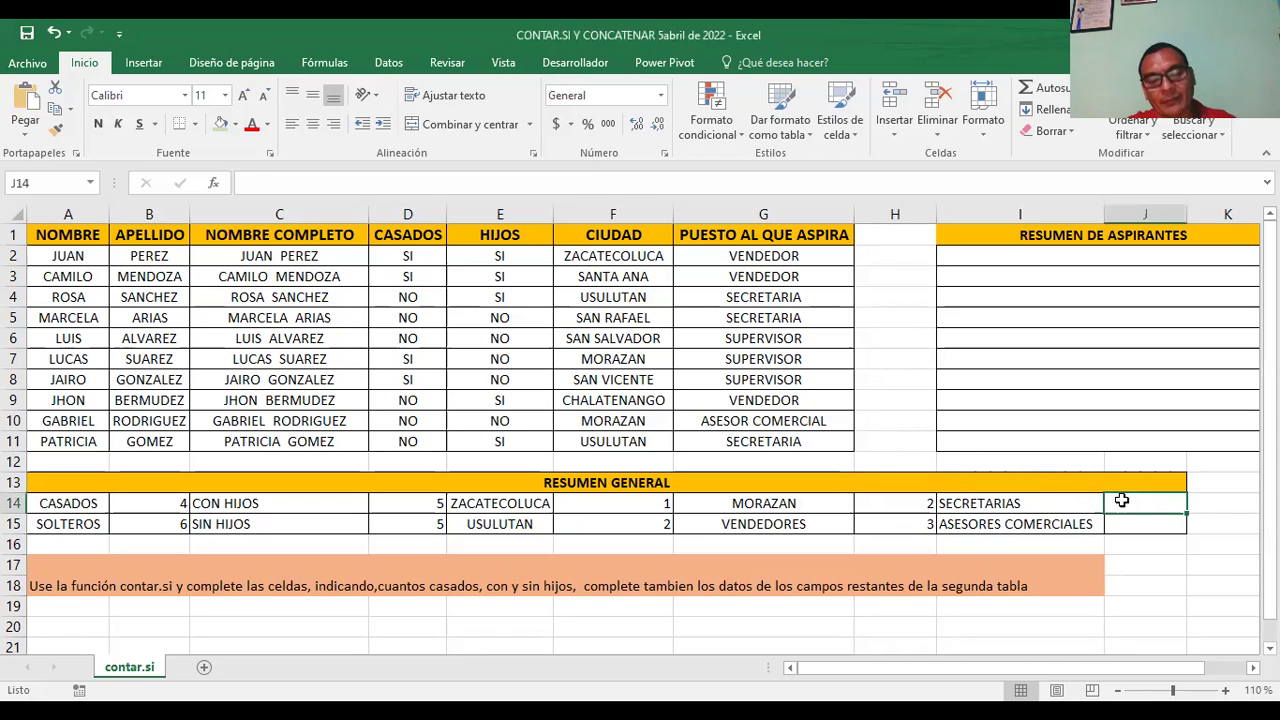
text(=CONTAR.SI(G2:G11;"SECRETARIA"))
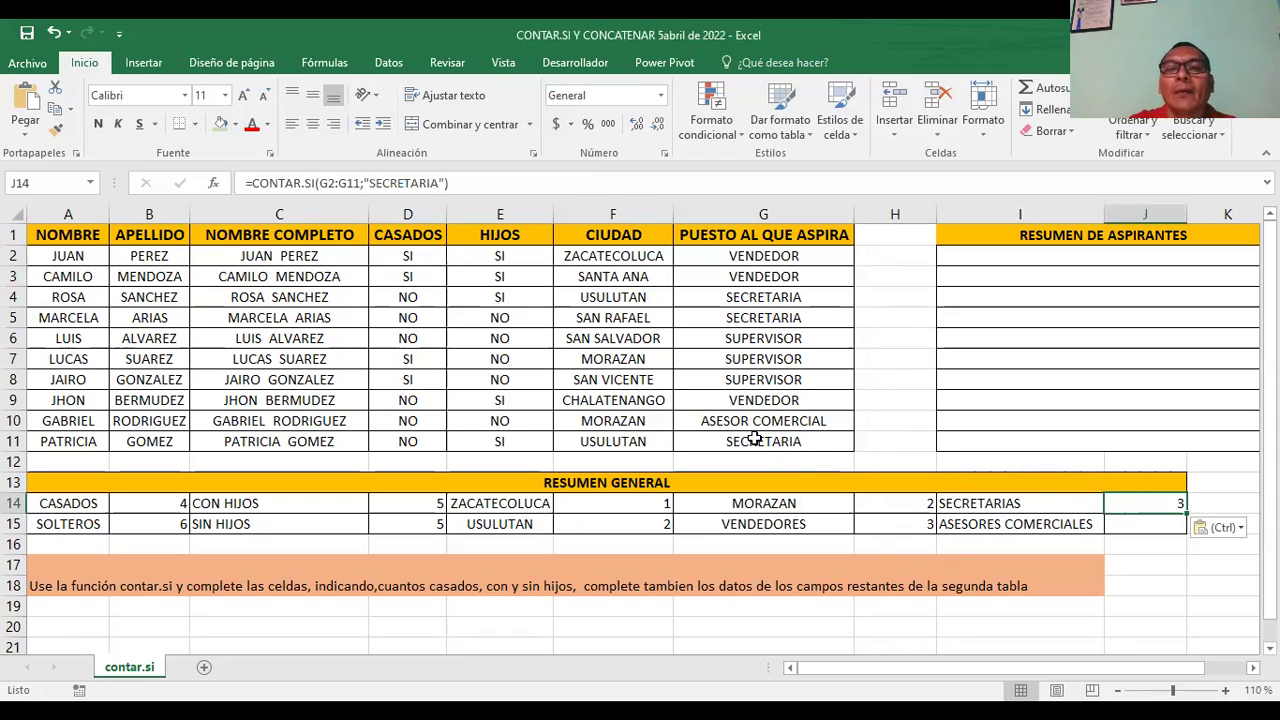
click(754, 449)
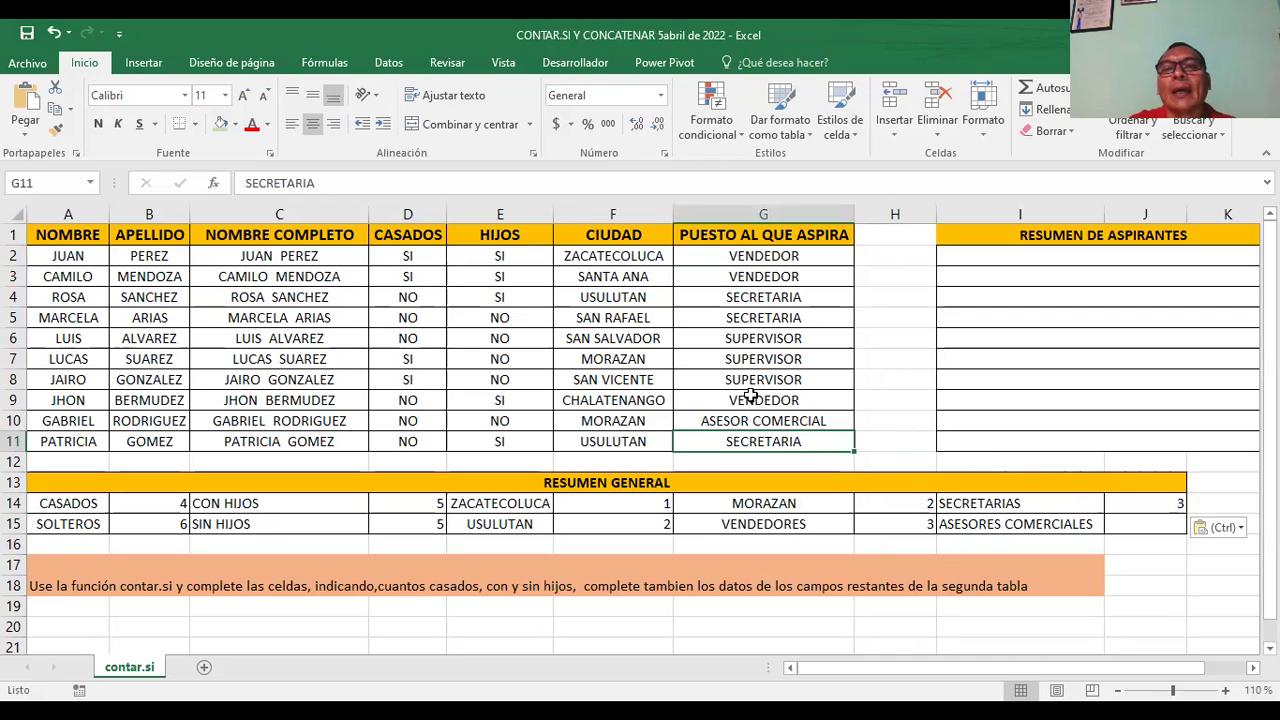
click(758, 302)
click(750, 318)
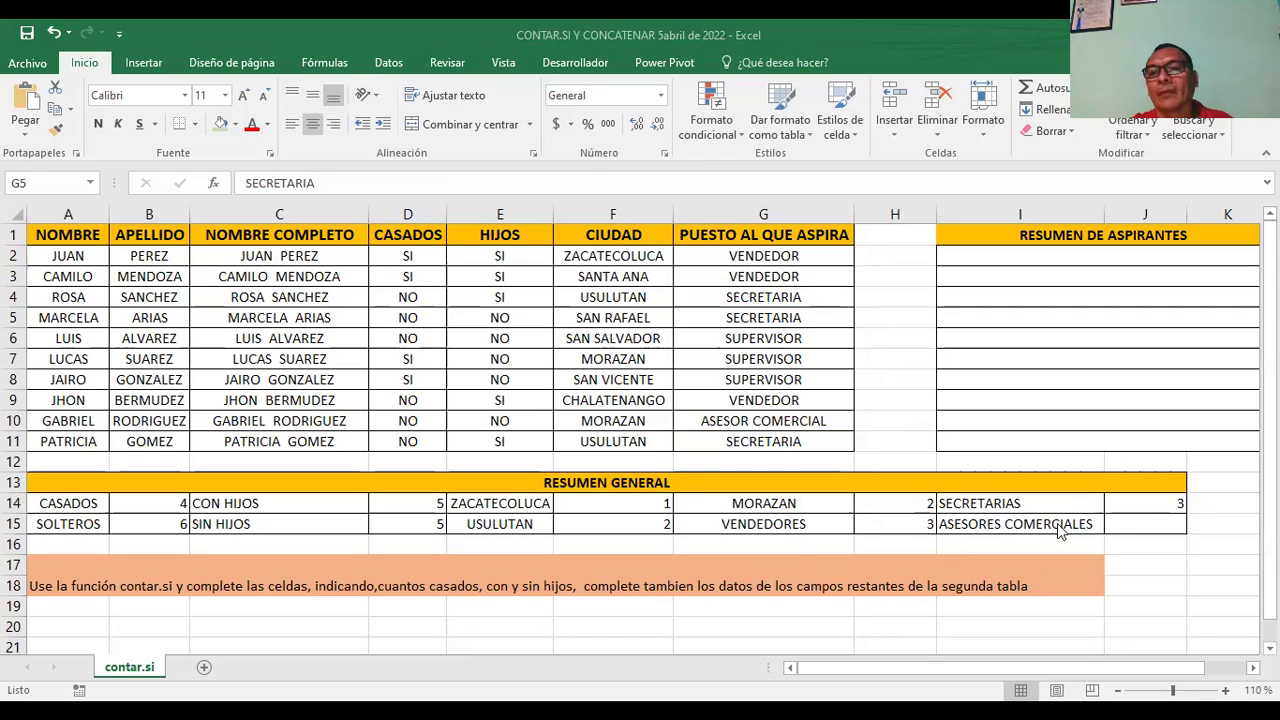
click(1117, 523)
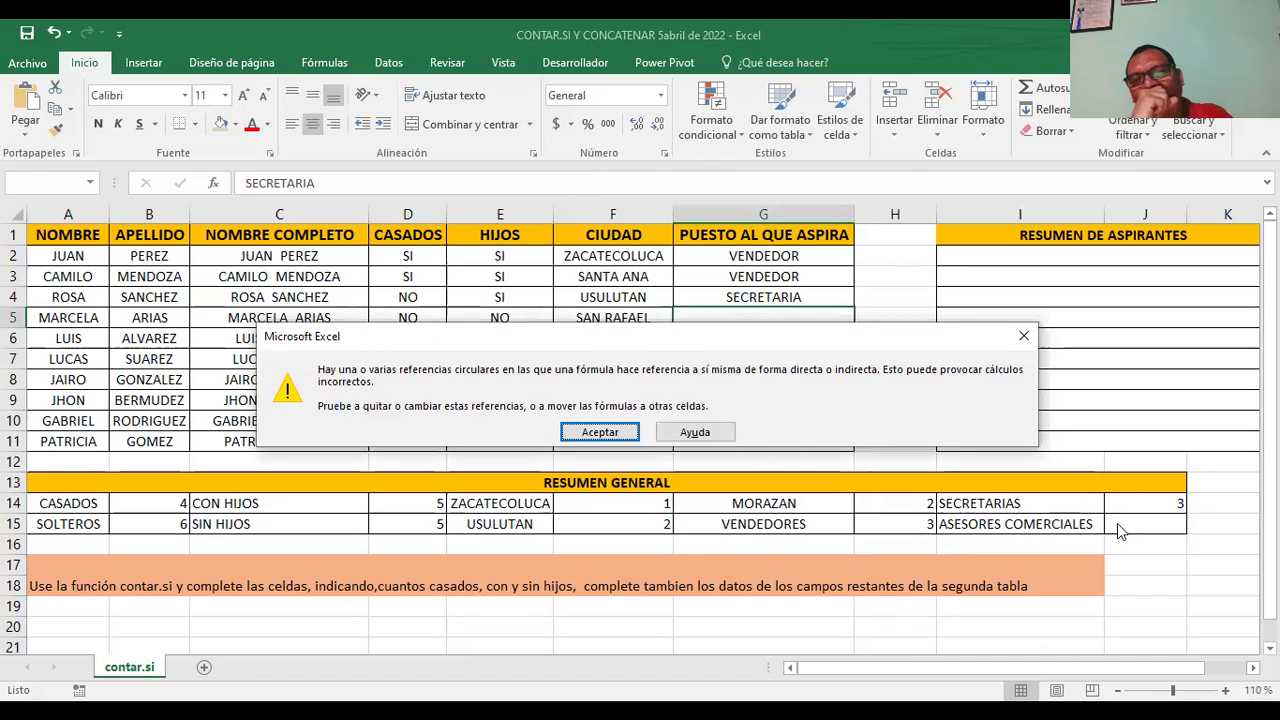
Step: Dismiss the circular-reference warning and paste the "ASESOR COMERCIAL" count formula into J15, showing 0
key(Return)
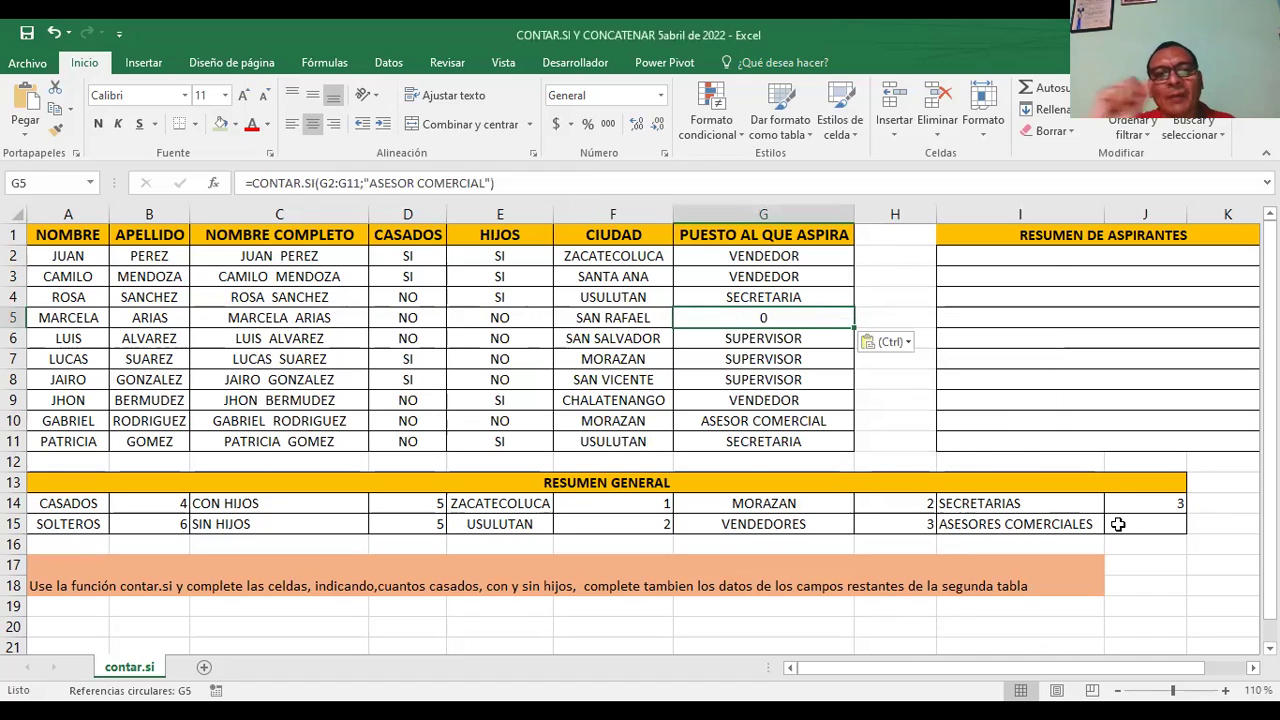
click(1110, 522)
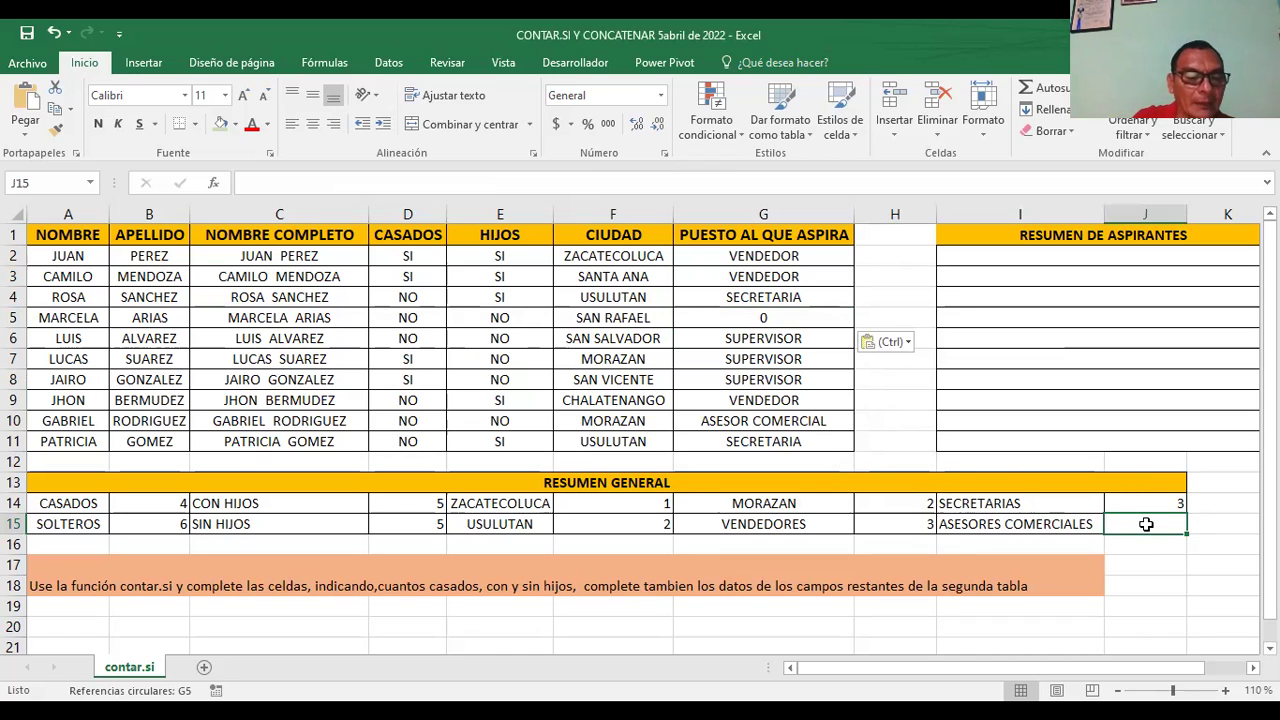
text(=CONTAR.SI(G2:G11;"ASESOR COMERCIAL"))
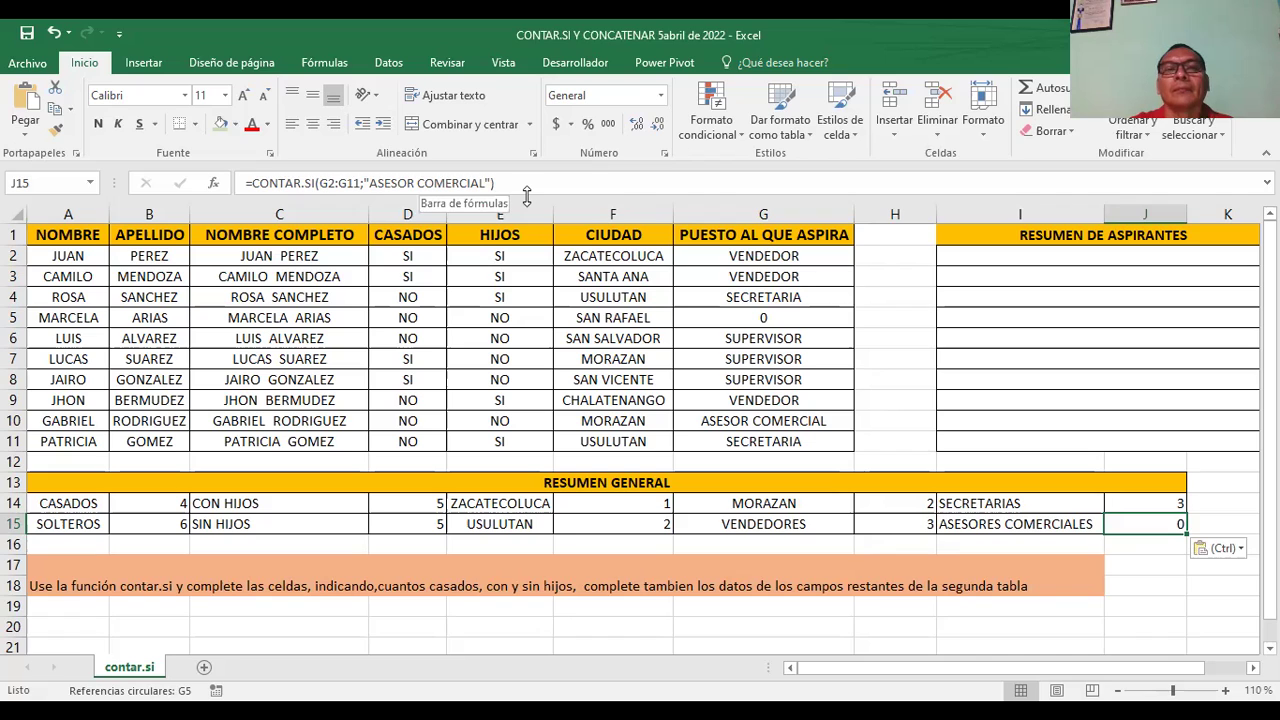
key(Return)
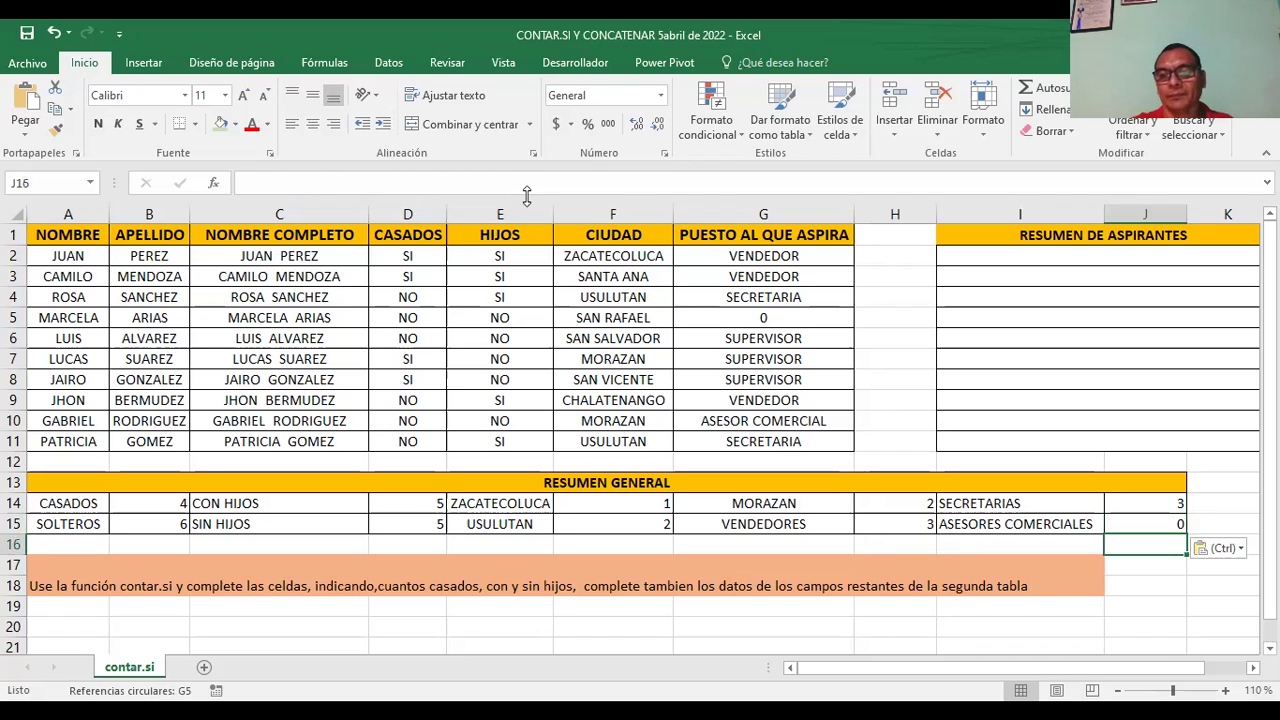
Step: Re-enter the ASESOR COMERCIAL count formula in J15, which still returns 0
click(1140, 516)
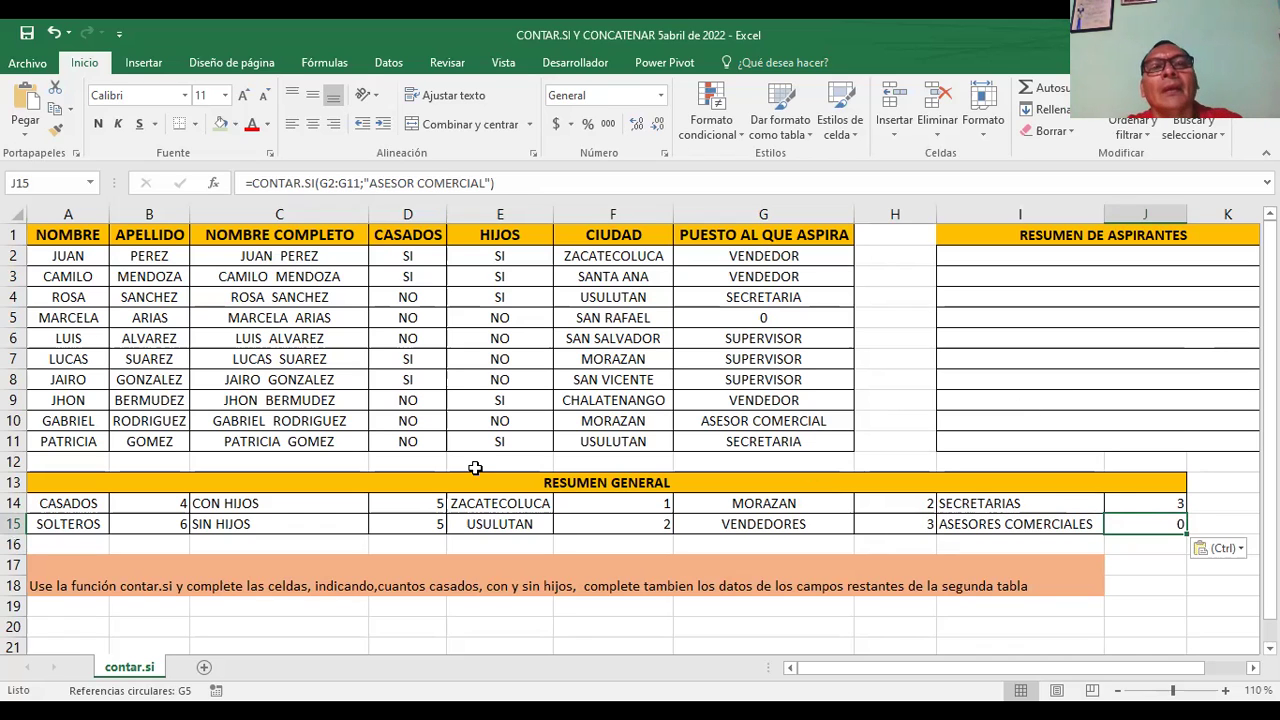
click(420, 188)
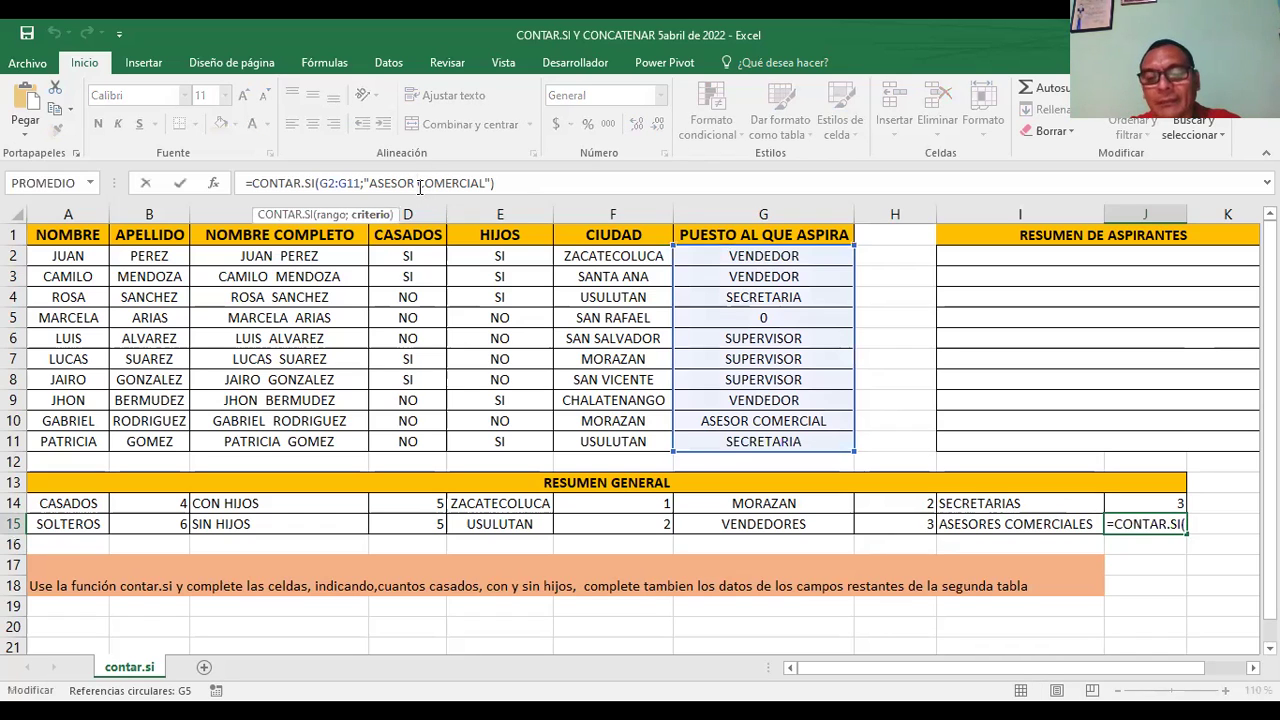
key(Return)
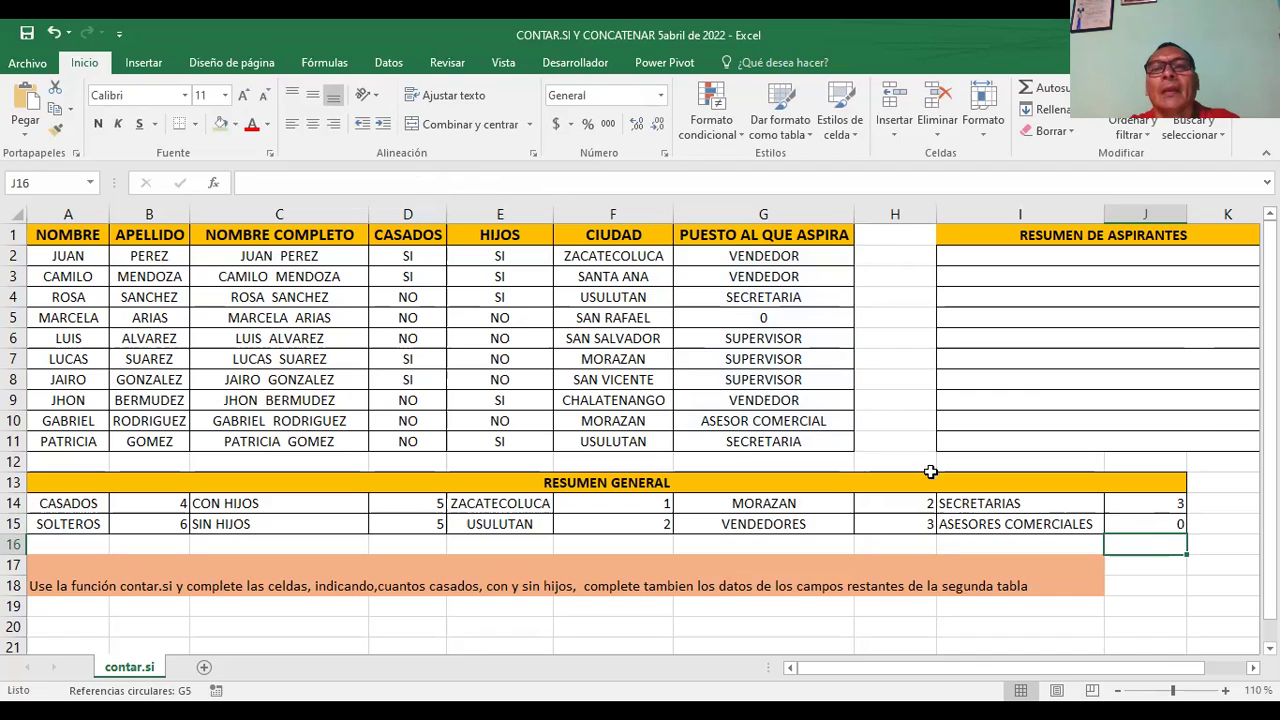
Step: Change the G10 job entry to ASESOR_COMERCIAL
click(760, 428)
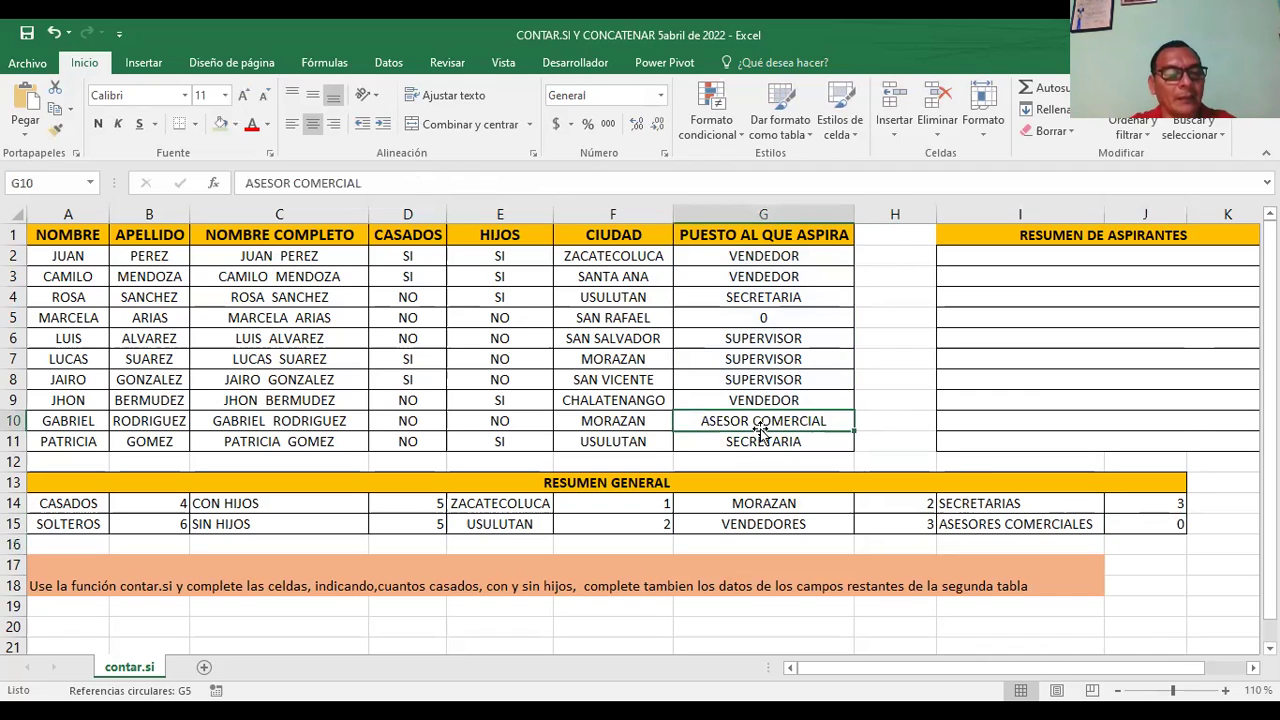
key(F2)
key(Left)
key(Left)
key(Left)
key(Left)
key(Left)
key(Left)
key(BackSpace)
text(_)
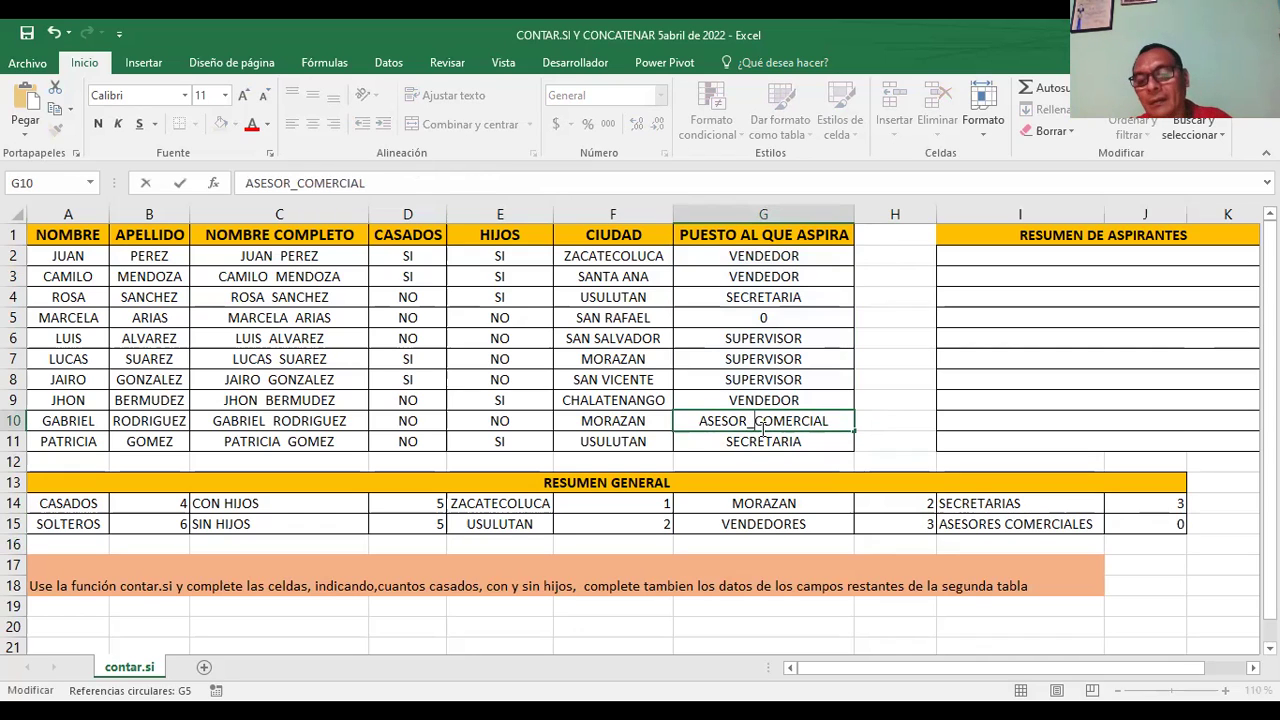
key(Return)
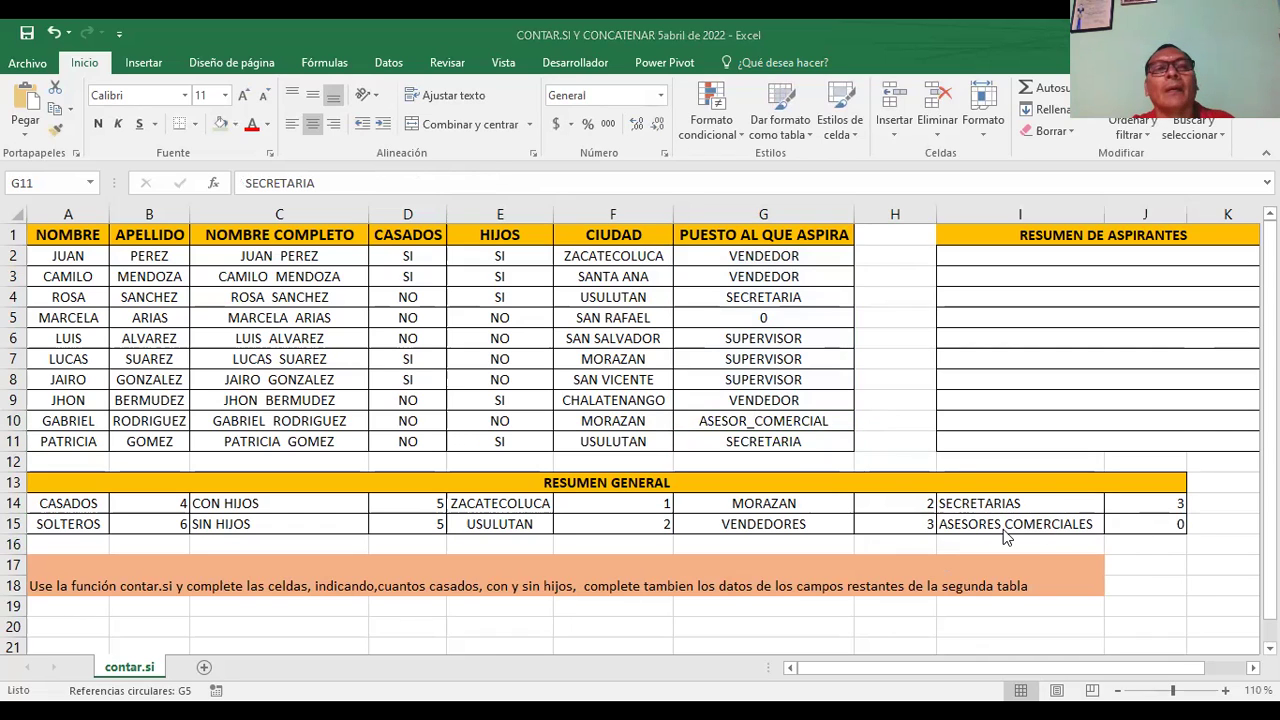
Step: Change J15's criterion to "ASESOR_COMERCIAL" and compare with G10; the count stays 0
click(1140, 527)
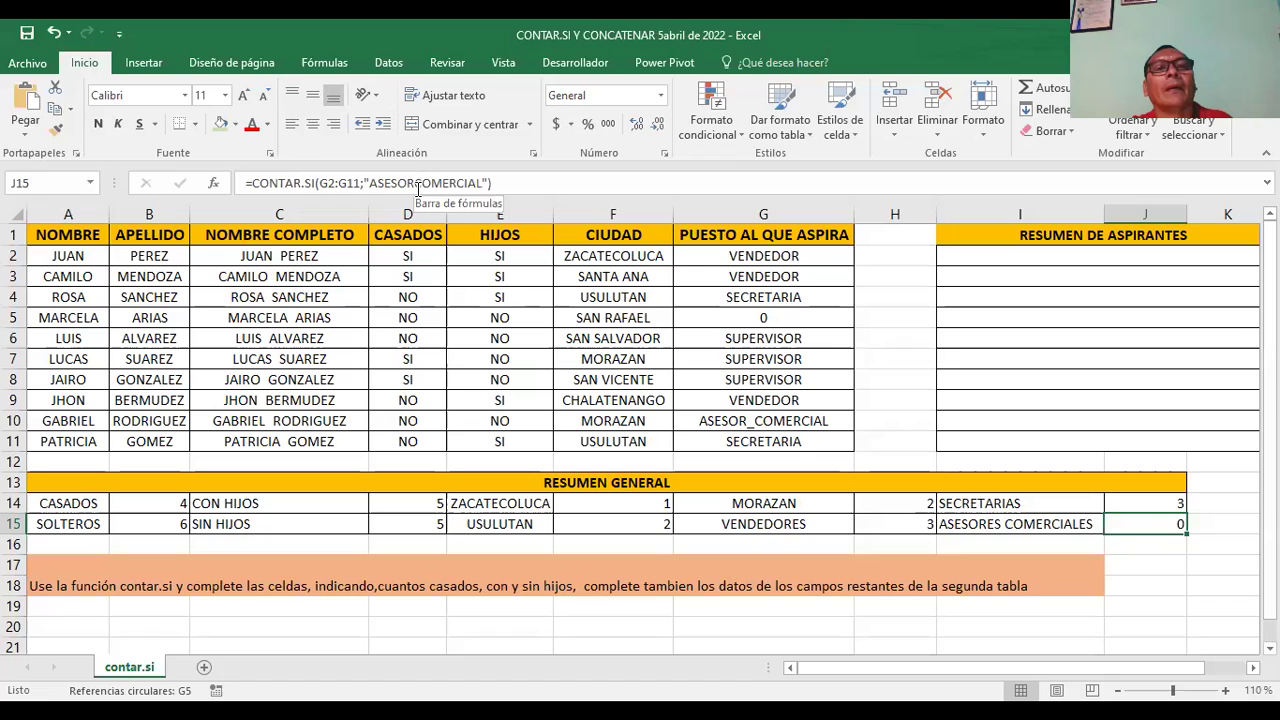
click(416, 184)
text(_)
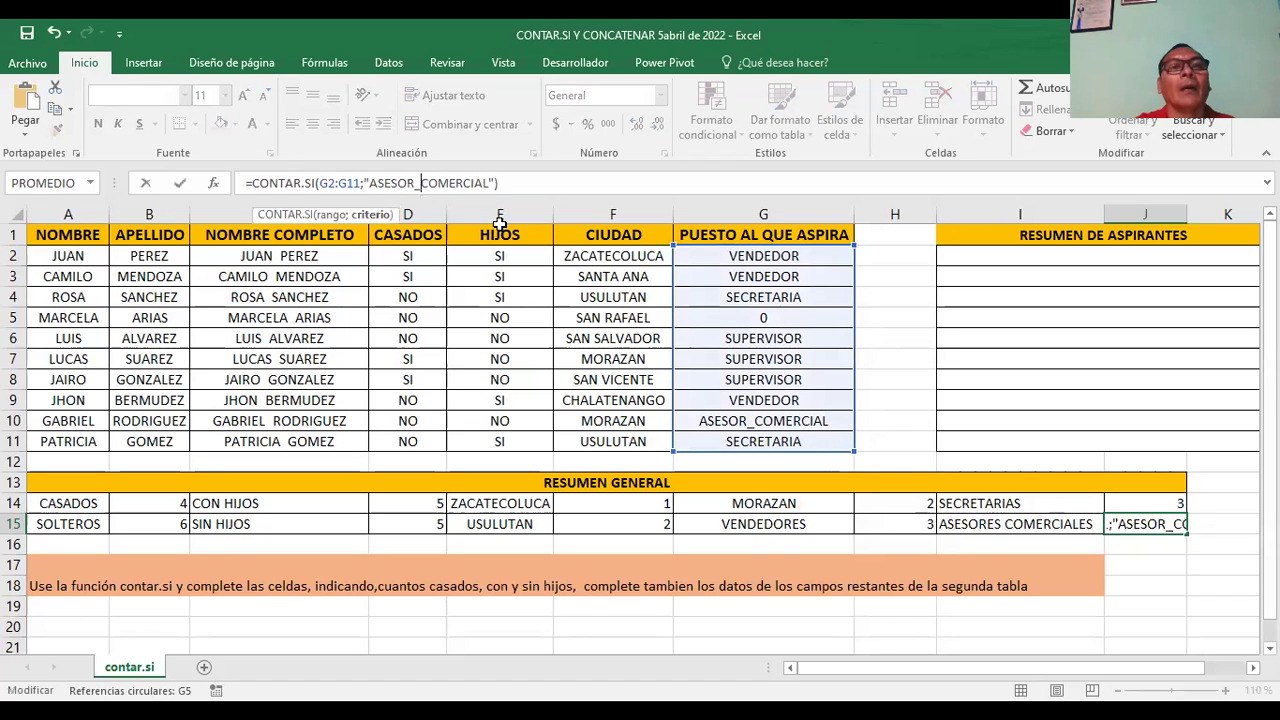
key(Return)
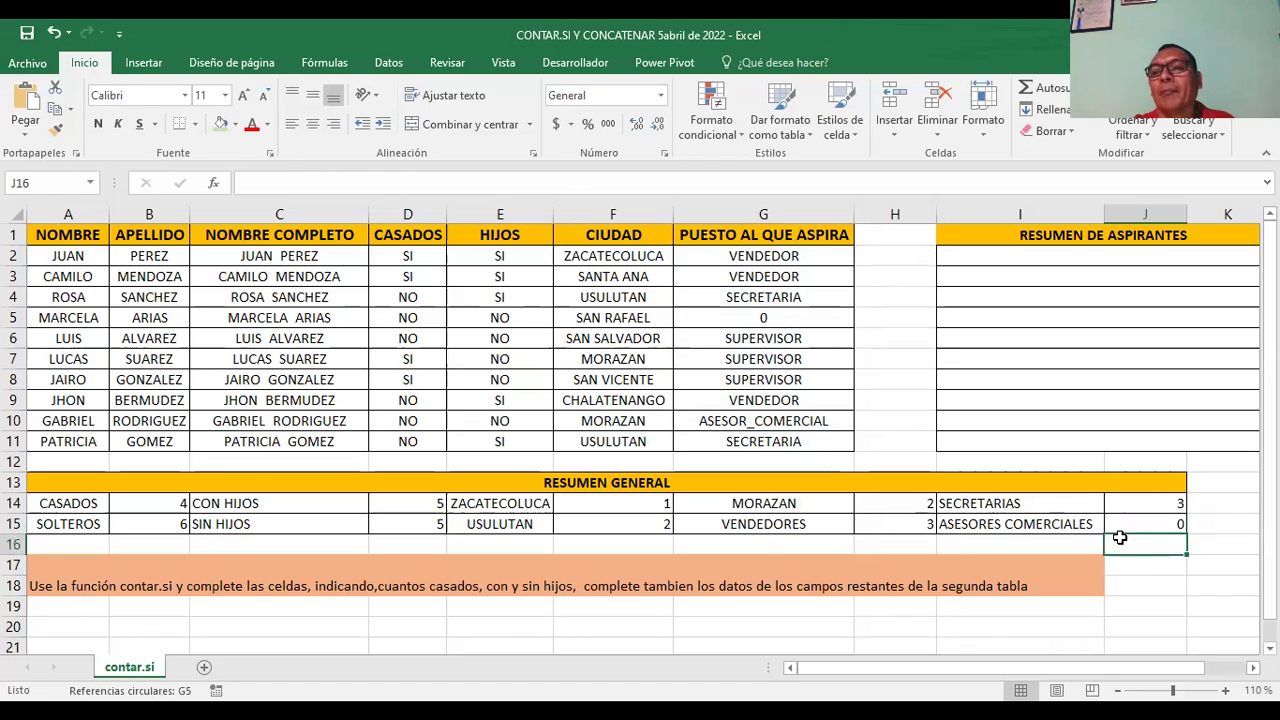
click(1138, 519)
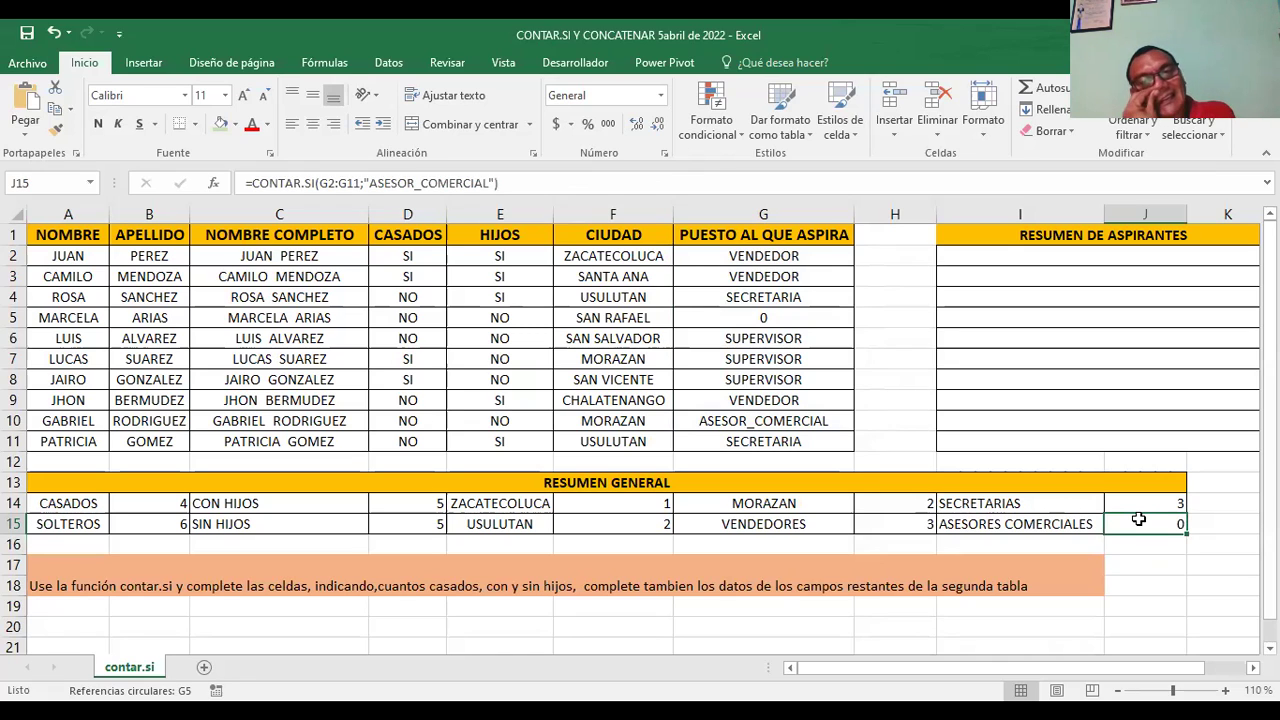
click(747, 428)
click(1140, 523)
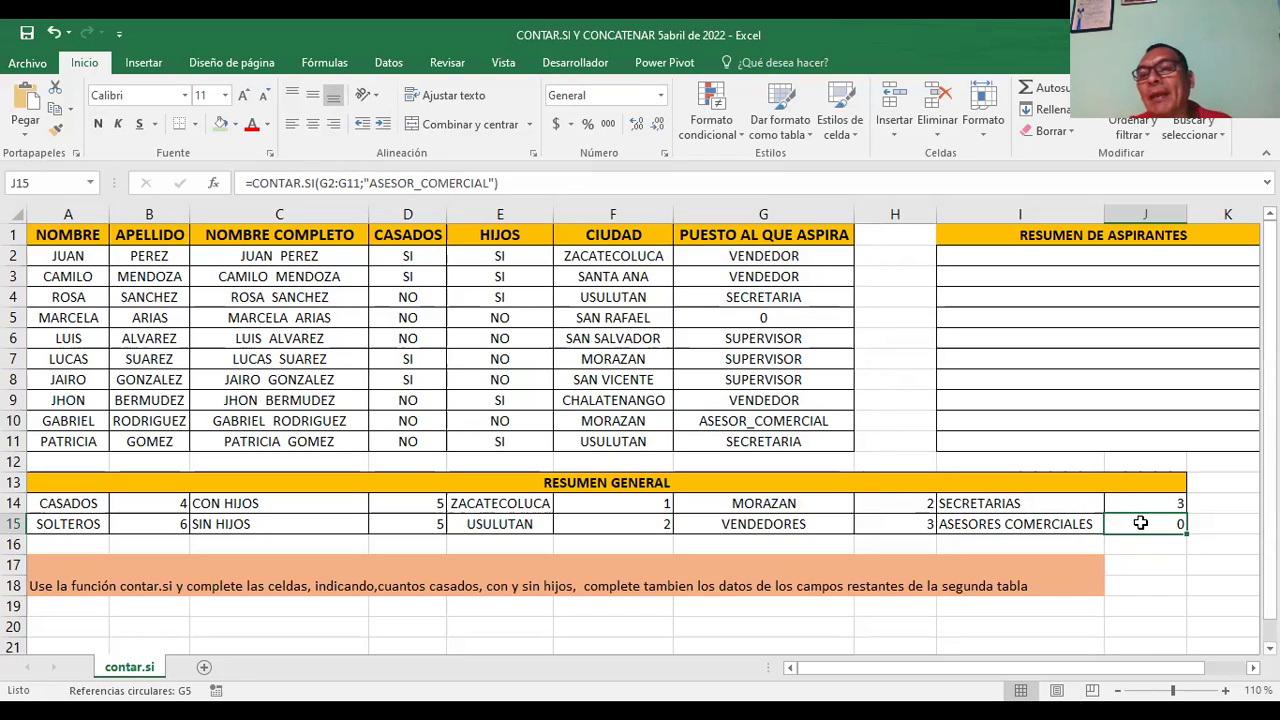
Step: Retype the G10 job entry as ASESOR
click(741, 421)
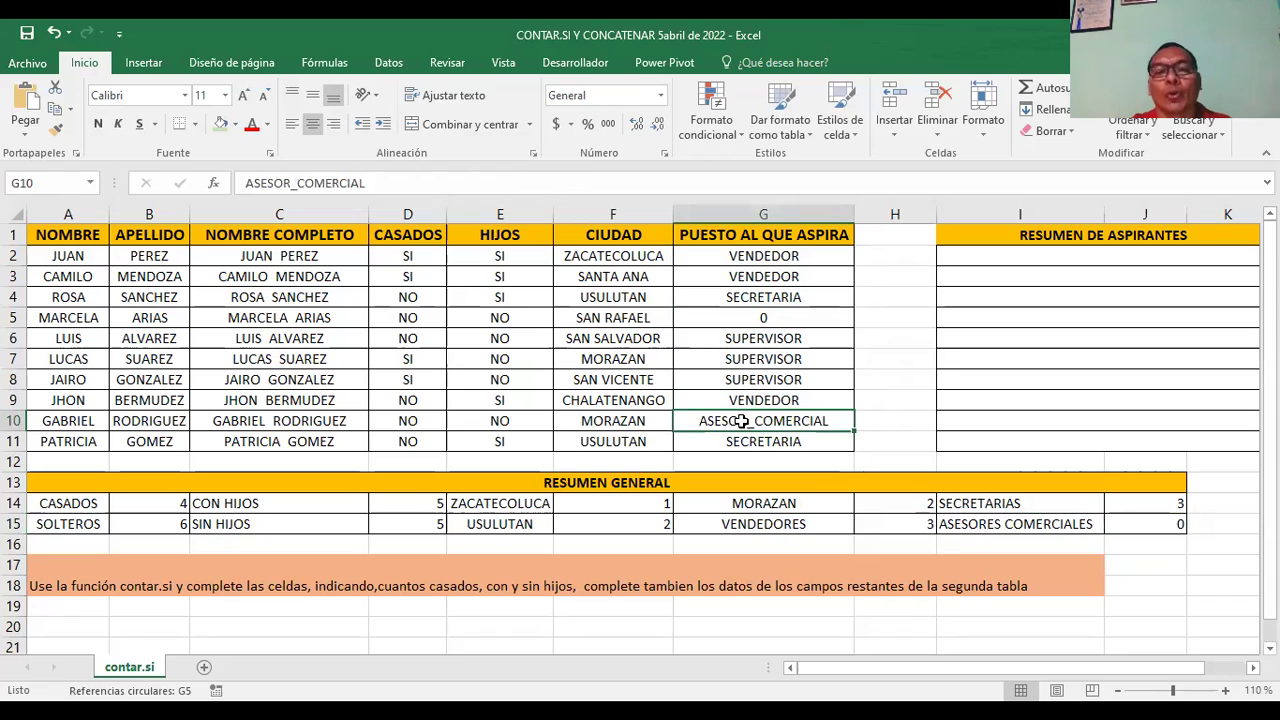
text(AE)
key(BackSpace)
text(SESOR)
key(Return)
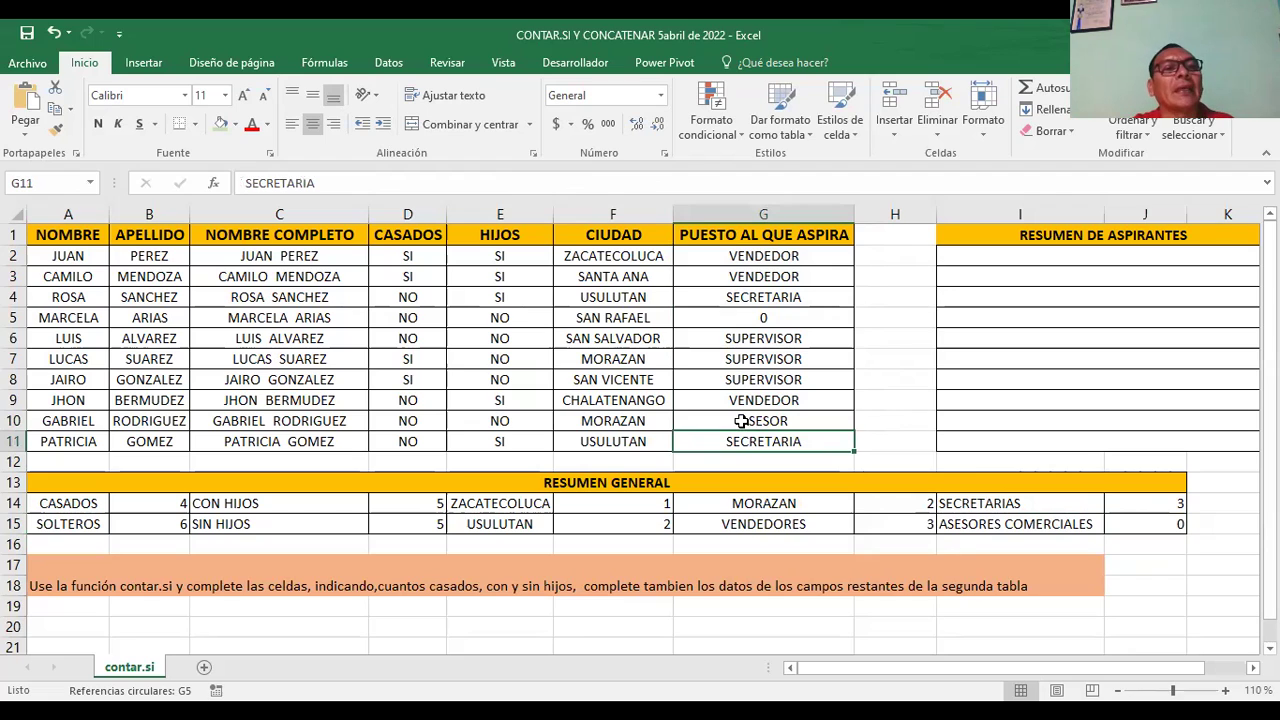
Step: Trim J15's count criterion to "ASESOR" and check it against G10; it still shows 0
click(1143, 526)
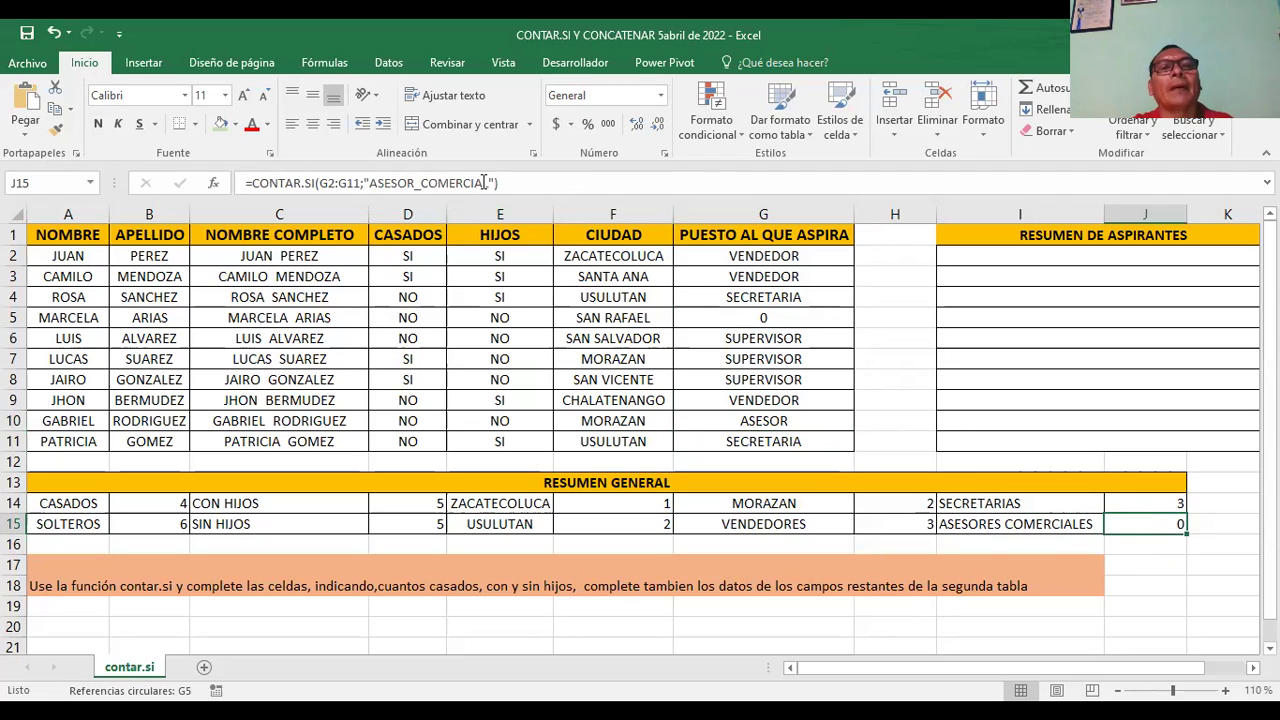
key(F2)
key(Left)
key(Left)
key(BackSpace)
key(BackSpace)
key(BackSpace)
key(BackSpace)
key(BackSpace)
key(BackSpace)
key(BackSpace)
key(BackSpace)
key(BackSpace)
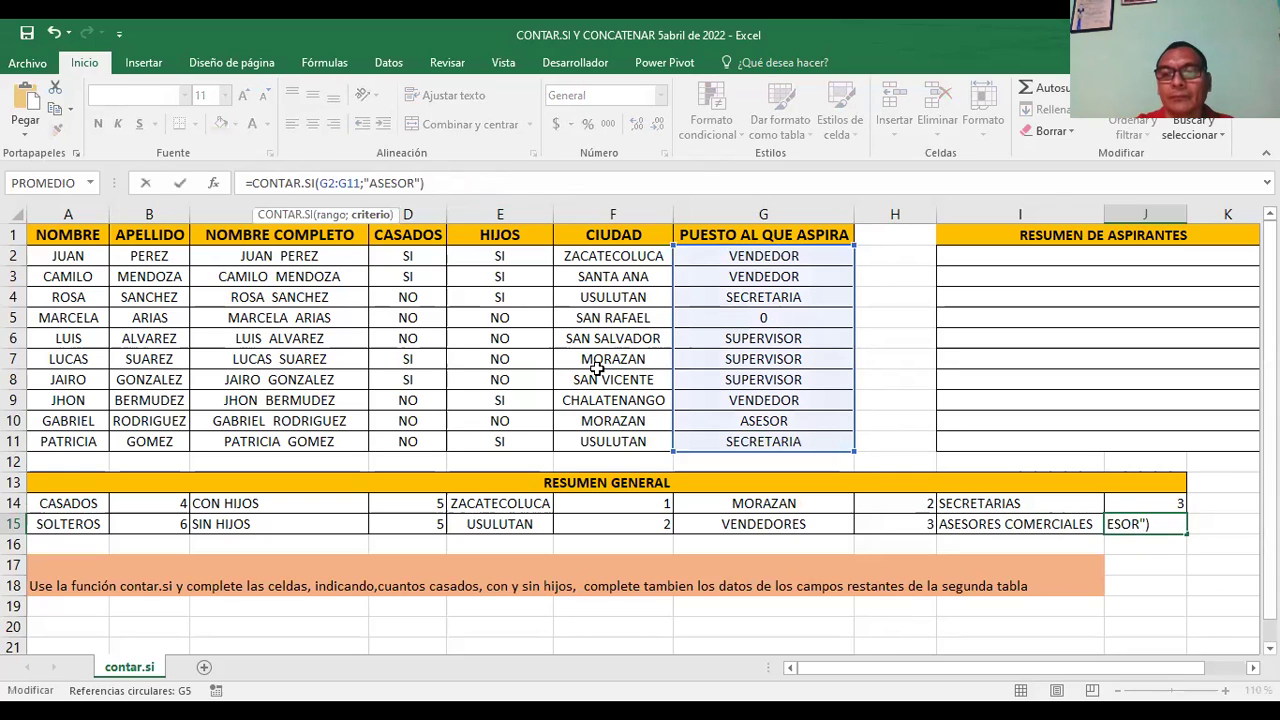
key(Return)
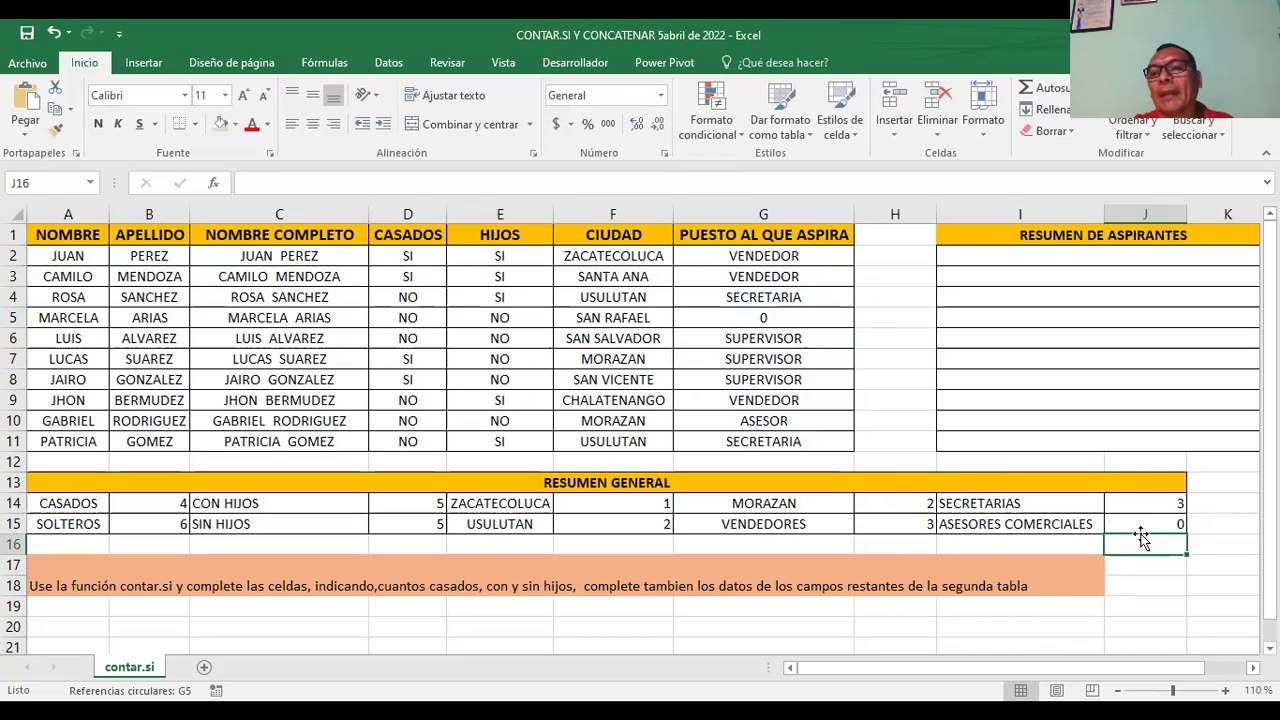
click(1142, 523)
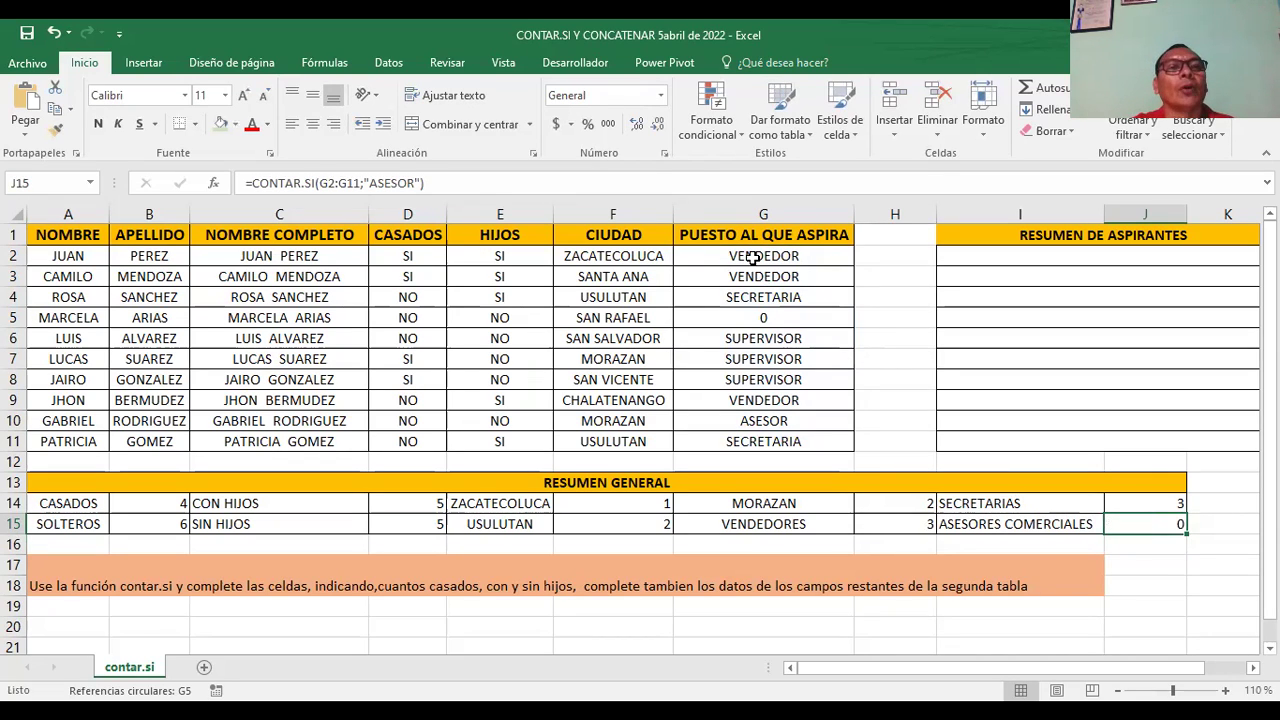
click(740, 420)
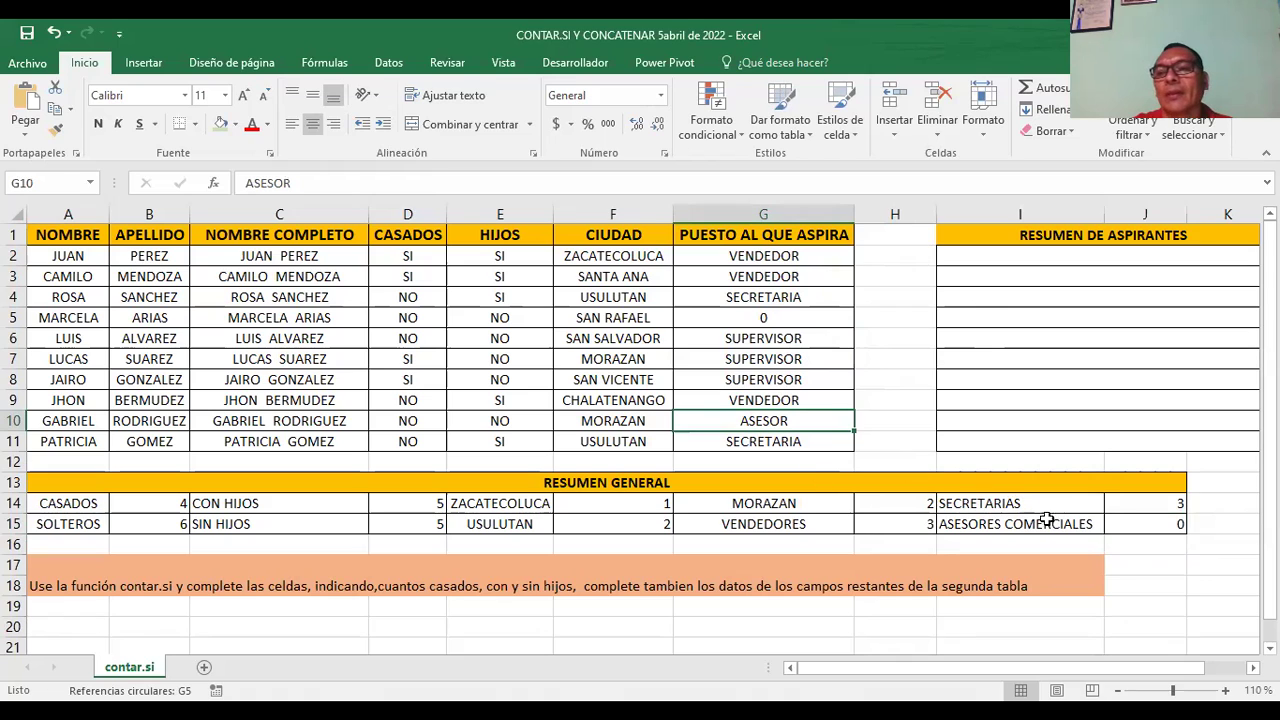
click(1148, 520)
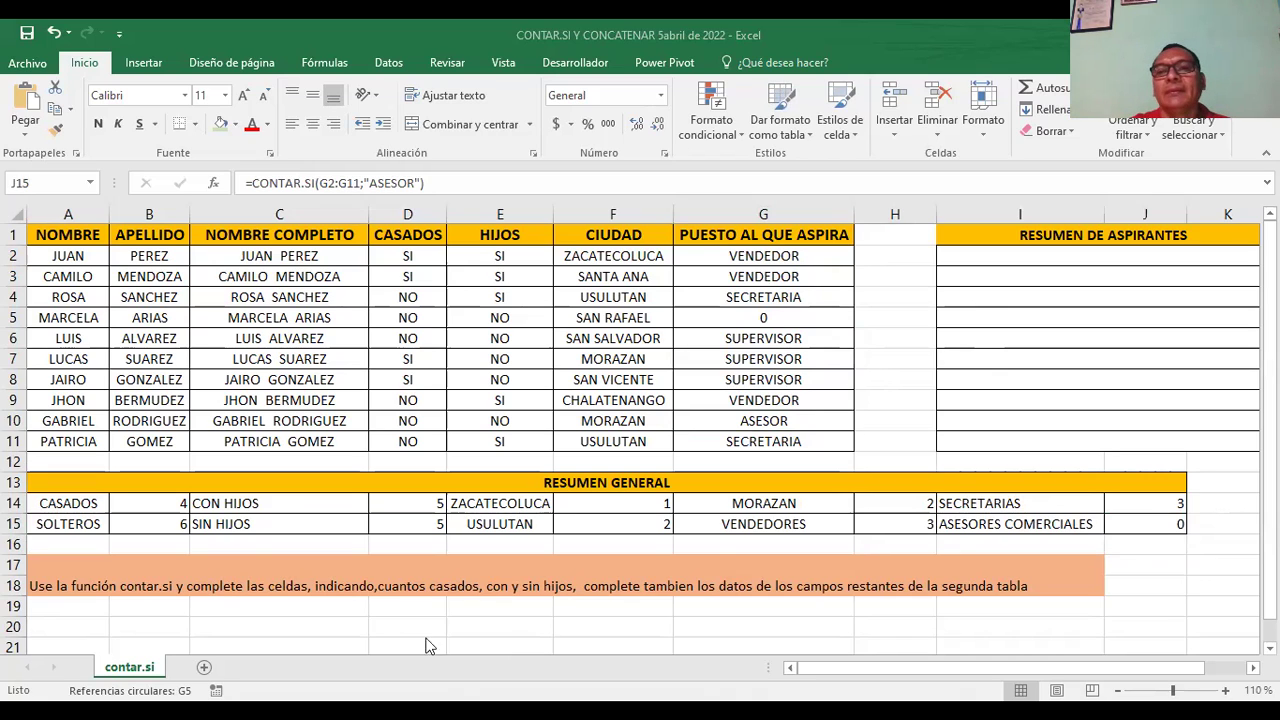
click(1138, 523)
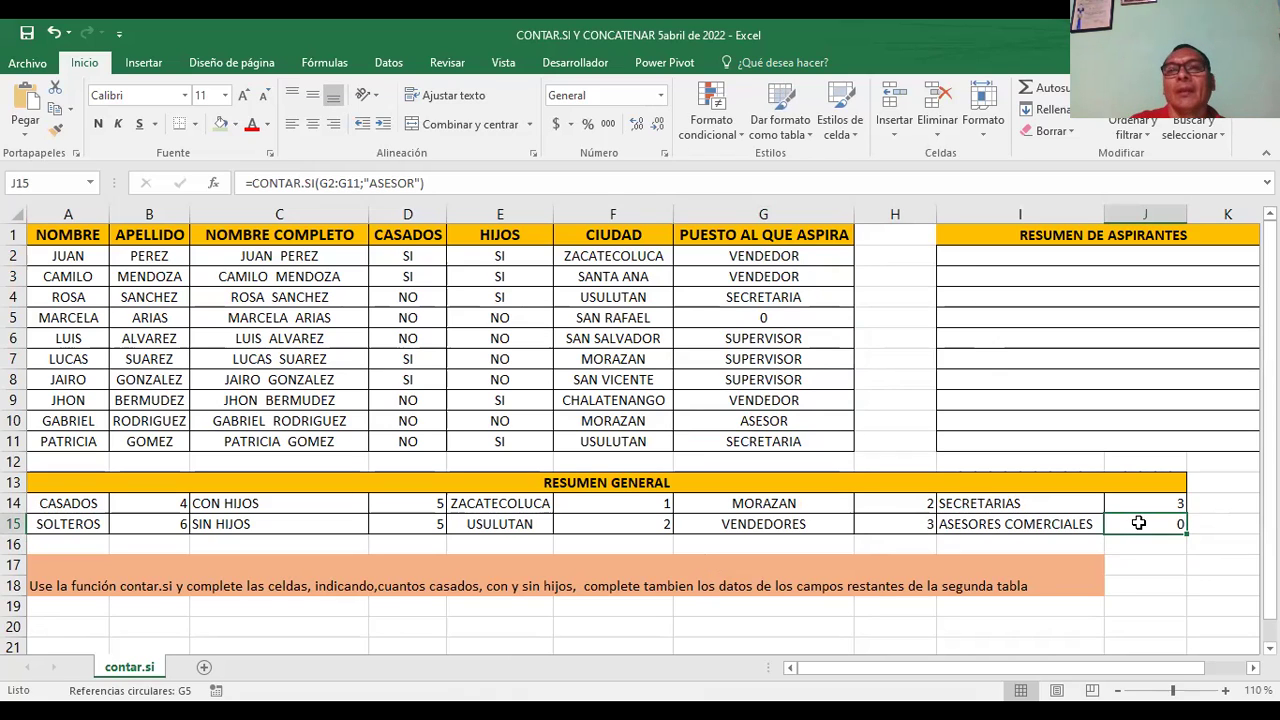
Step: Retype the quote before ASESOR in J15's CONTAR.SI formula and review its arguments
double_click(1138, 523)
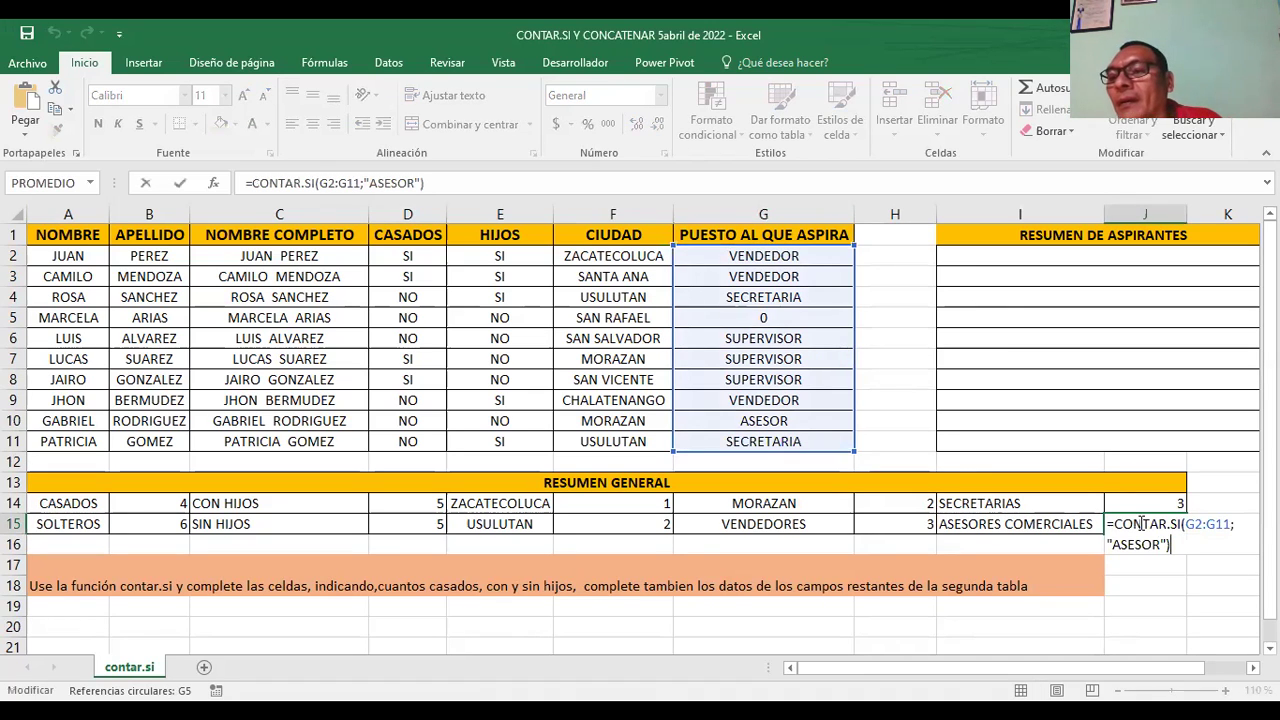
click(1240, 527)
key(Delete)
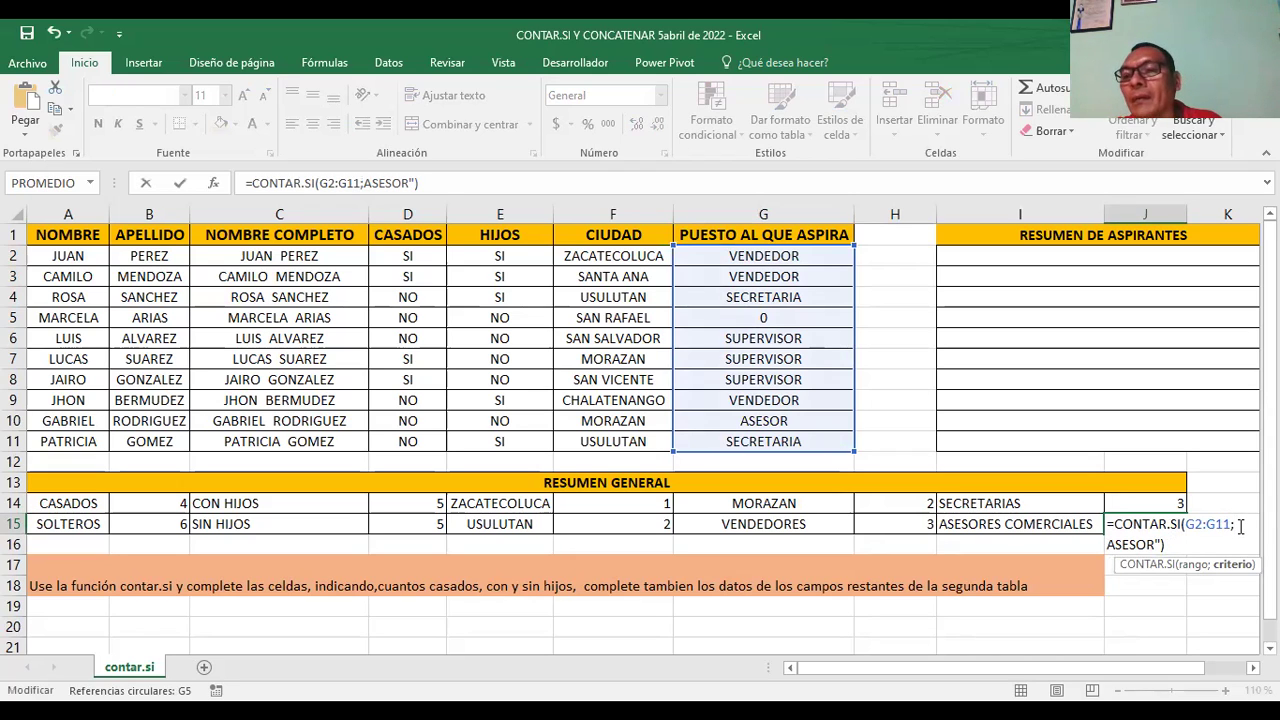
text(")
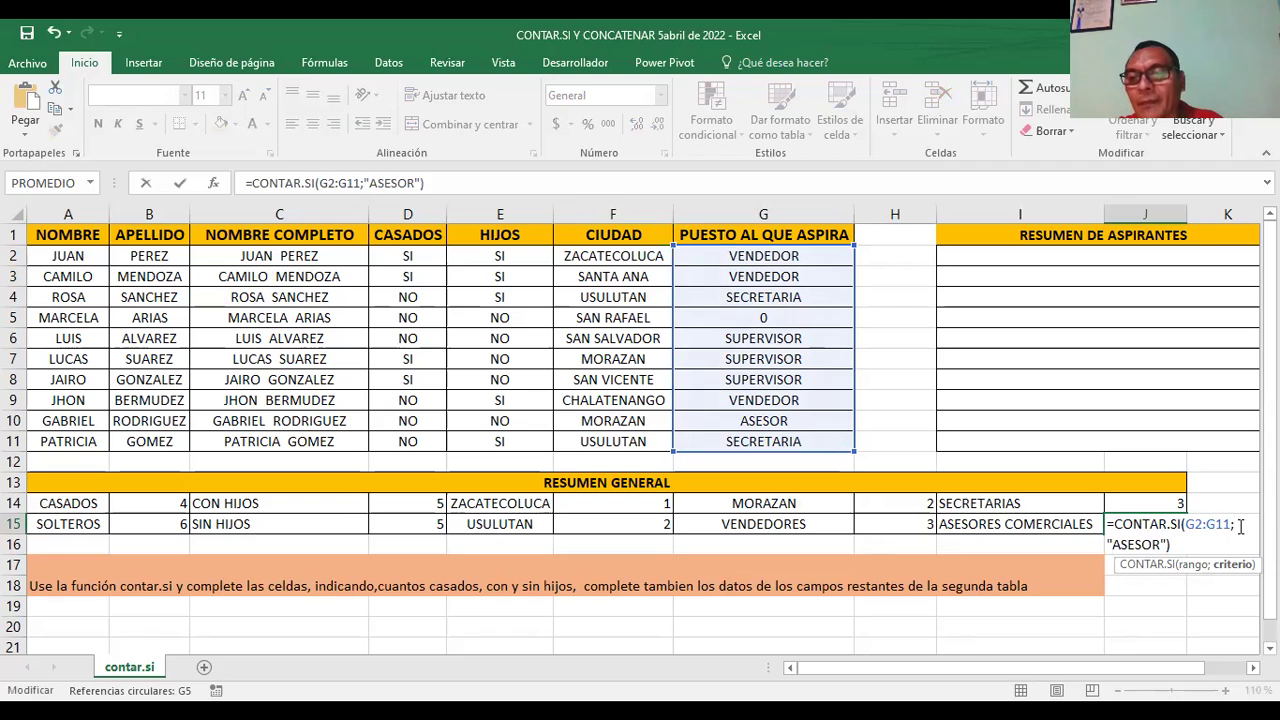
key(Return)
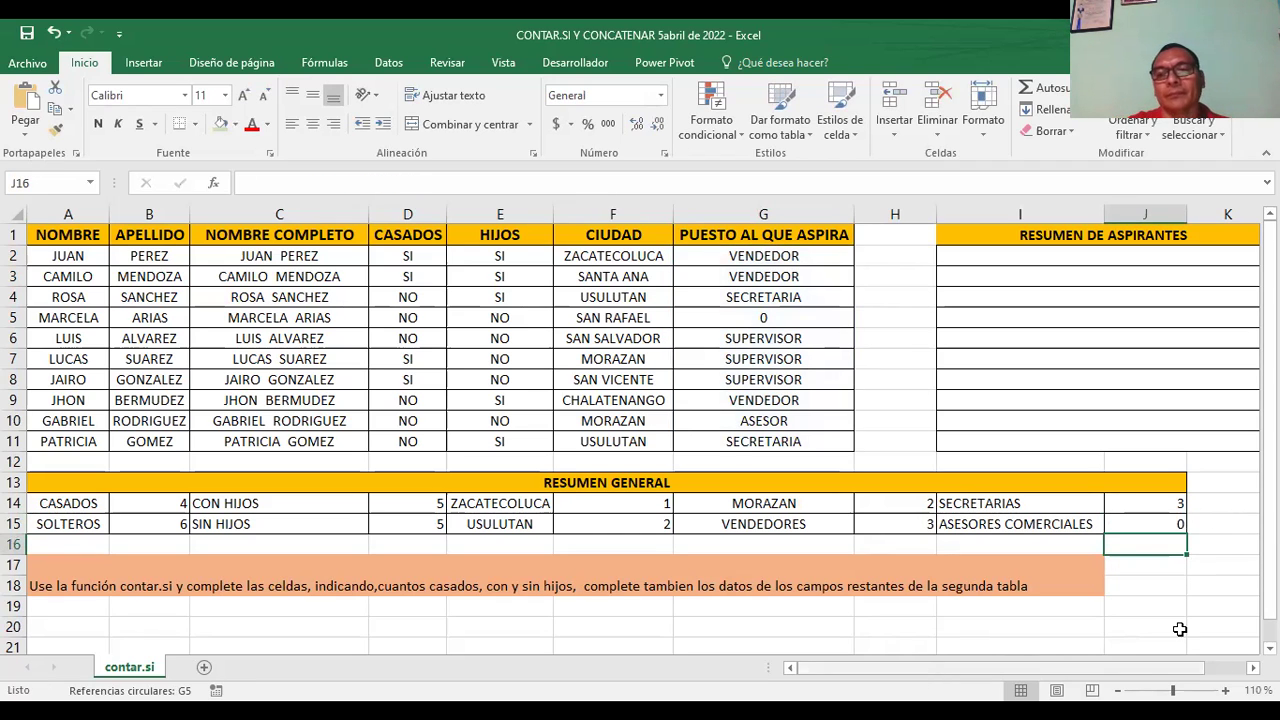
scroll(1150, 590, right, 1)
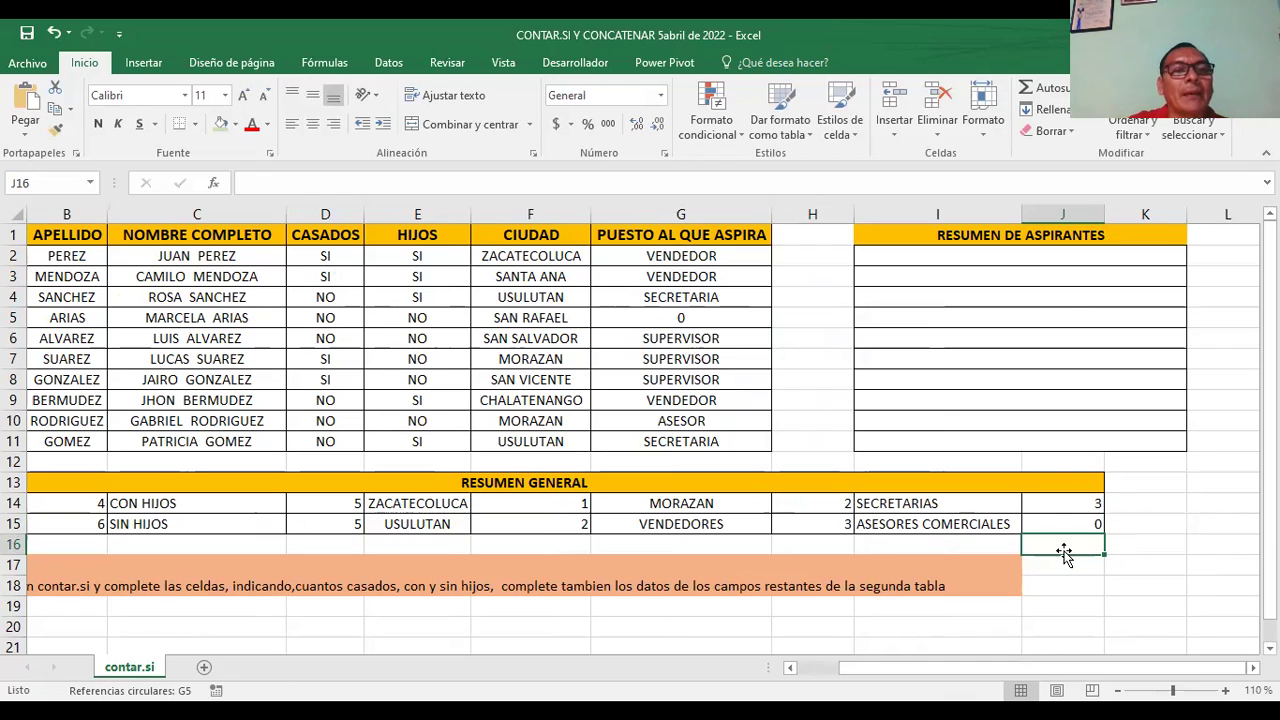
click(1066, 523)
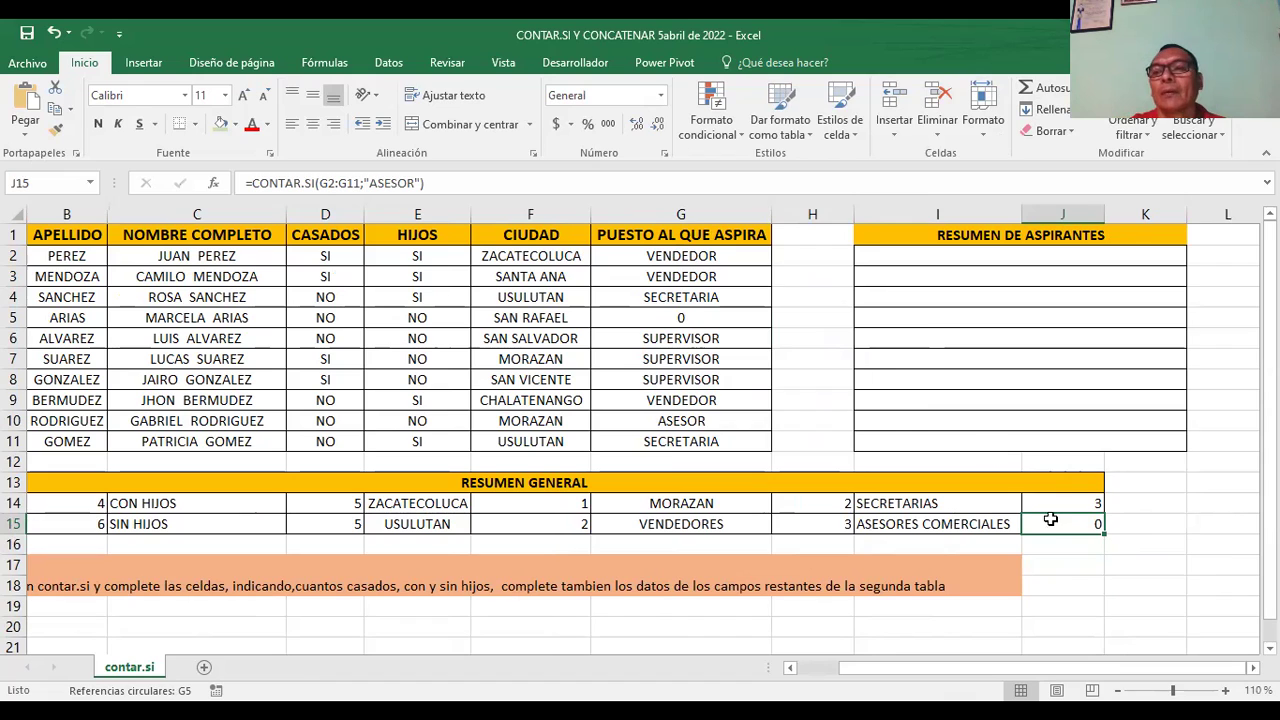
double_click(1062, 522)
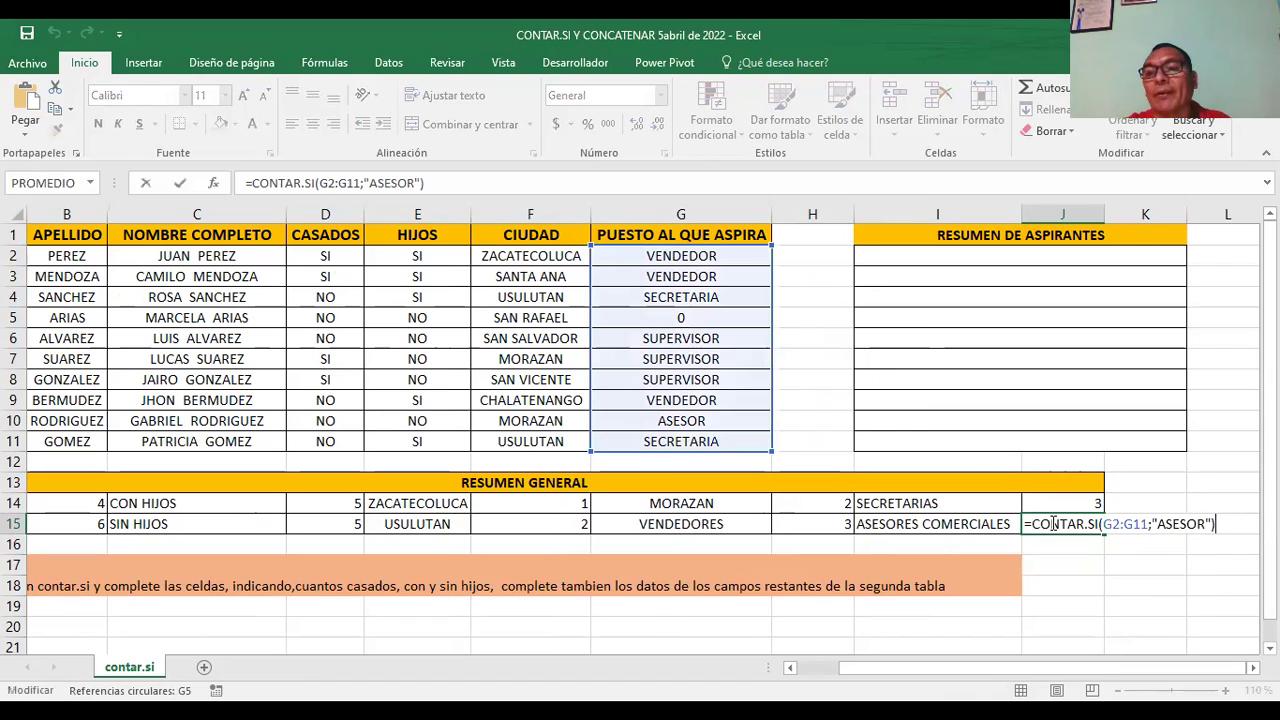
click(1114, 524)
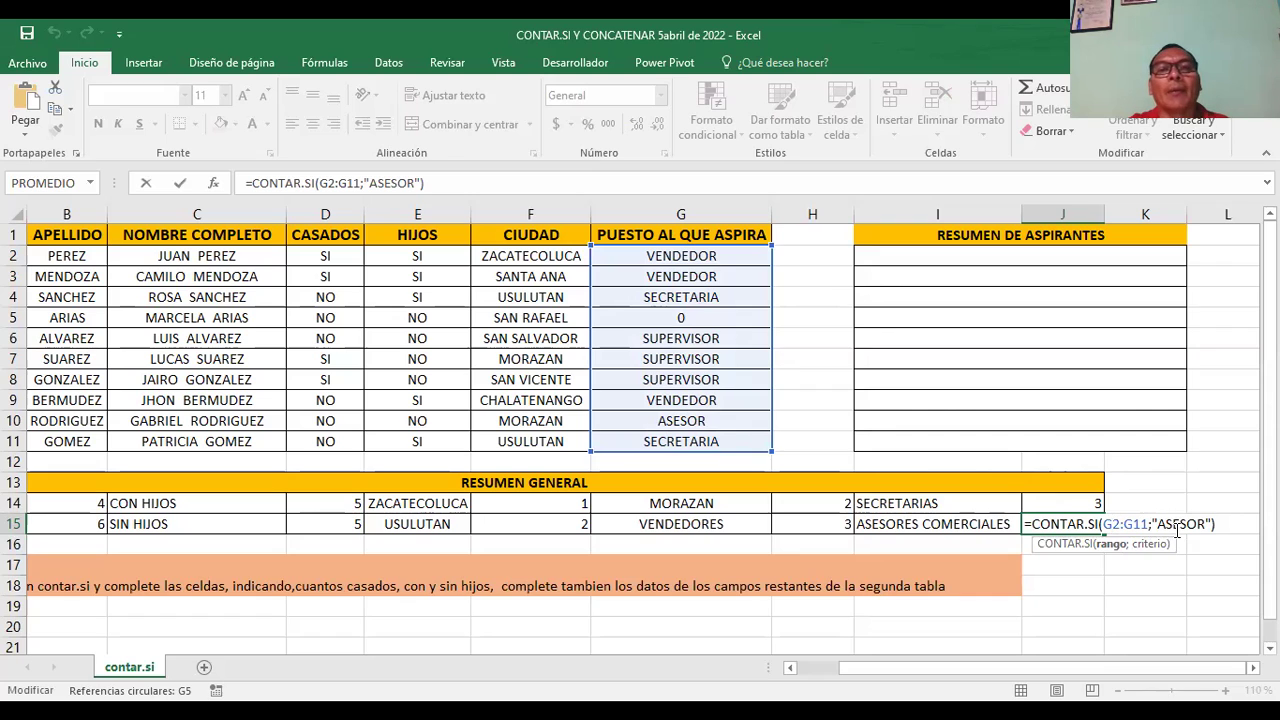
Step: Change the G5 job entry to ASESOR, making SECRETARIAS and ASESORES COMERCIALES both 2
click(698, 318)
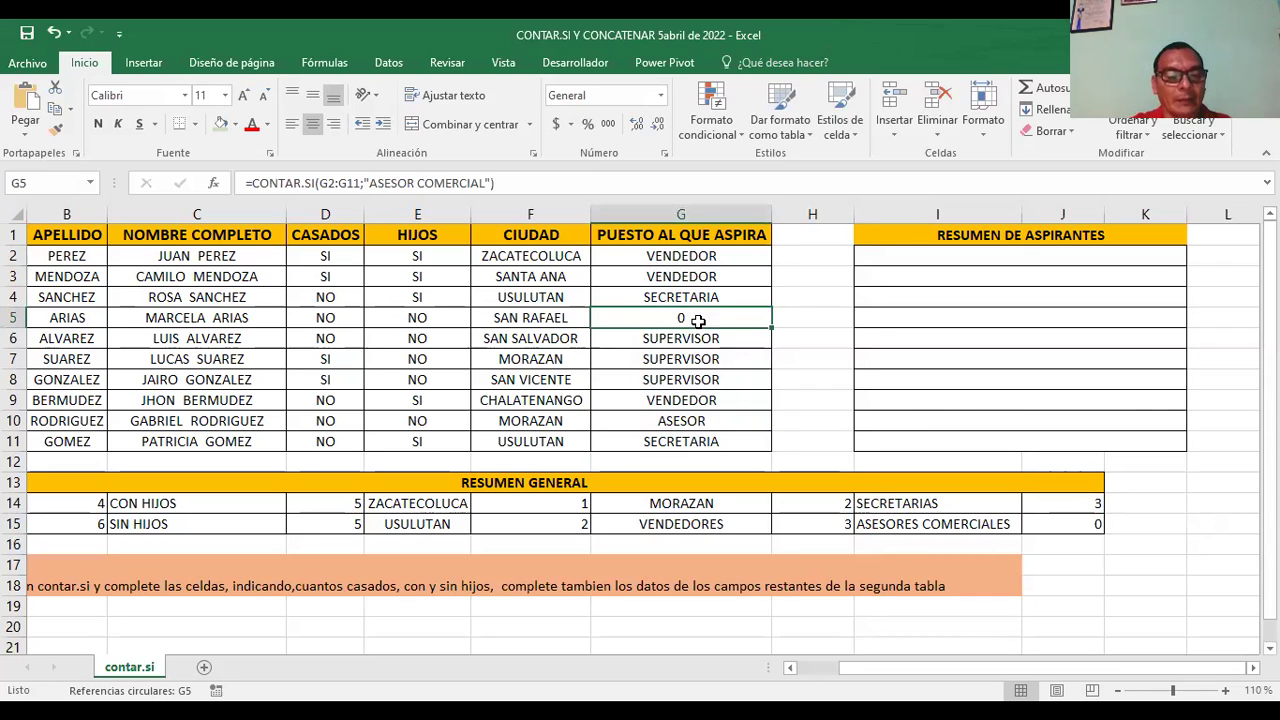
text(ASESOR)
key(Return)
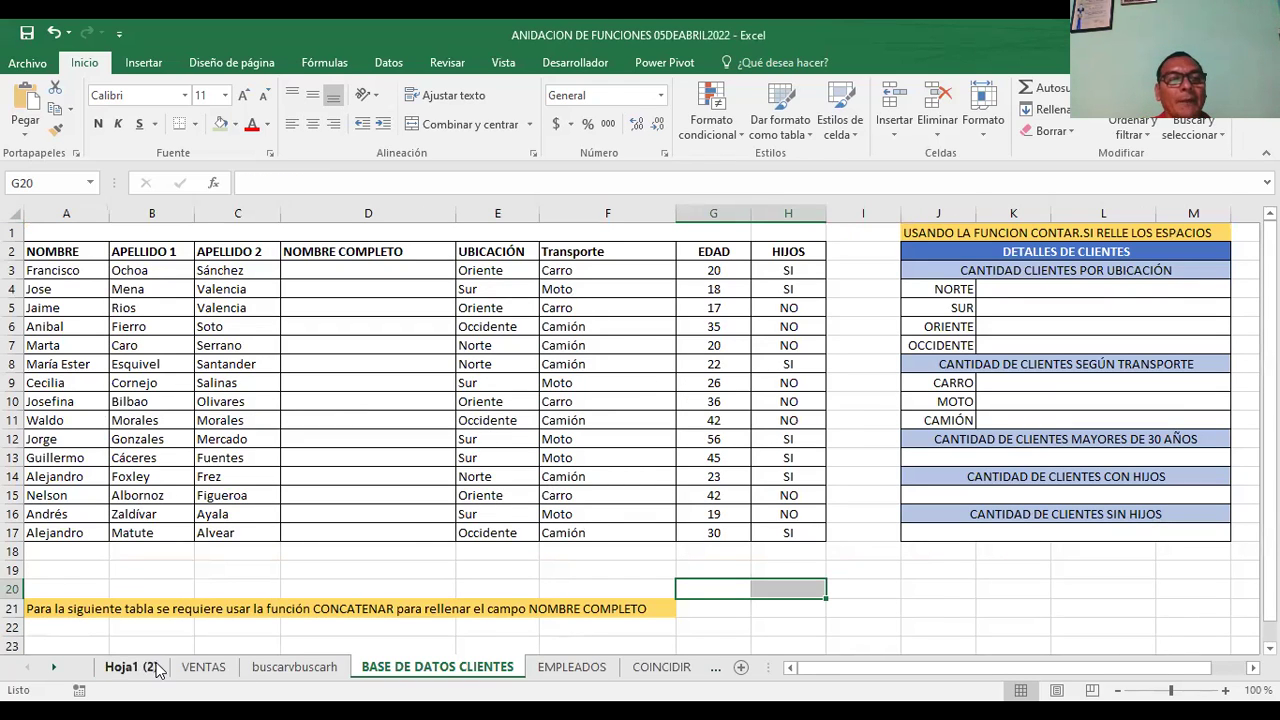
Step: In ANIDACION DE FUNCIONES, go through the buscarvbuscarh and EMPLEADOS sheets to COINCIDIR
click(288, 670)
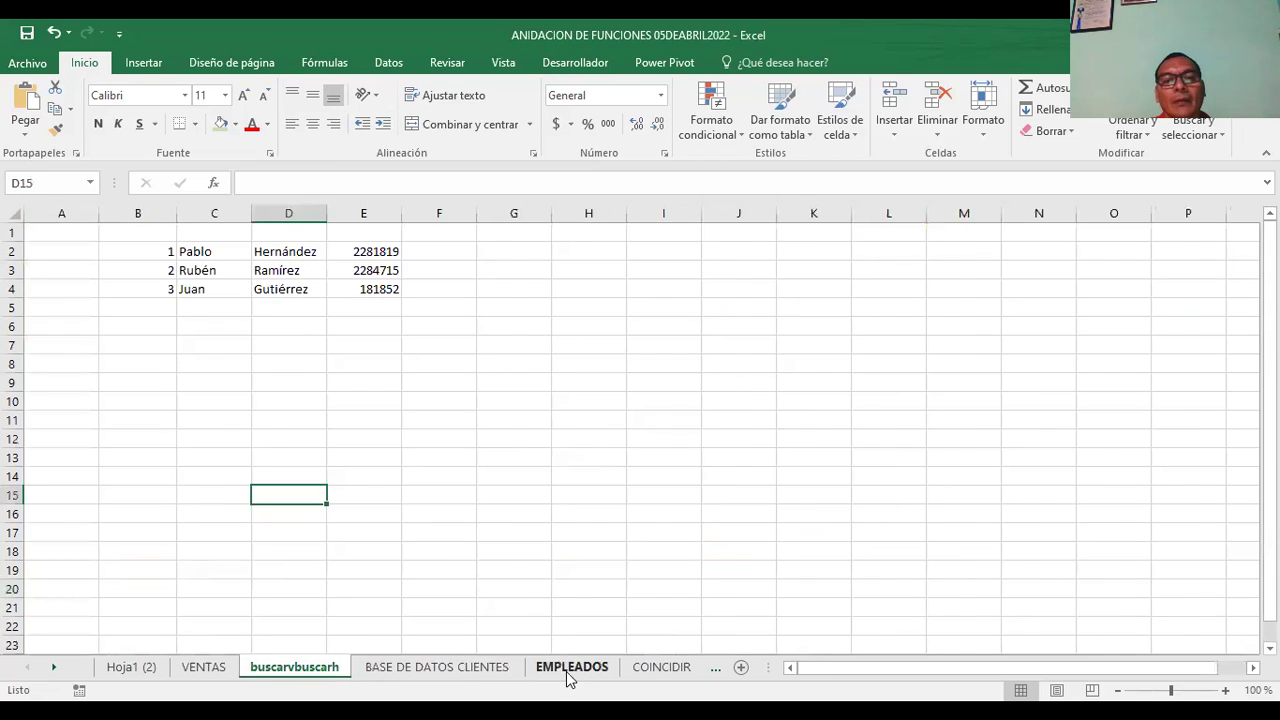
click(570, 668)
click(658, 667)
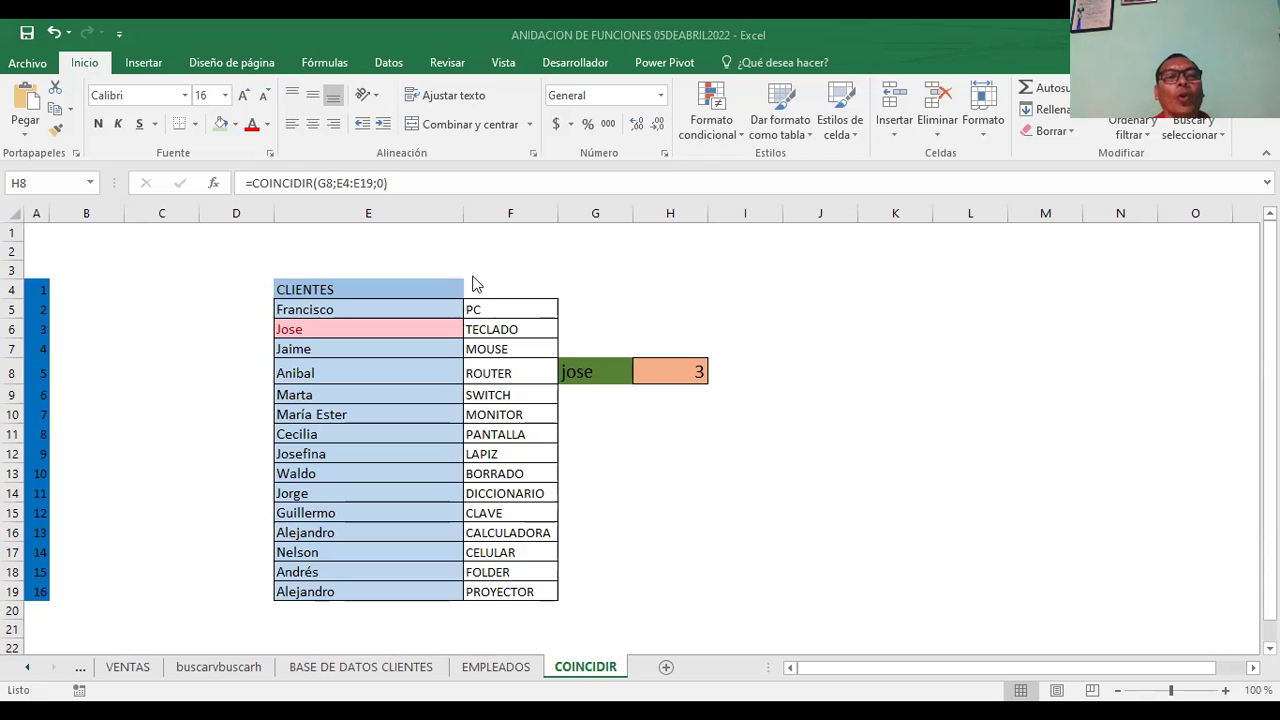
click(330, 295)
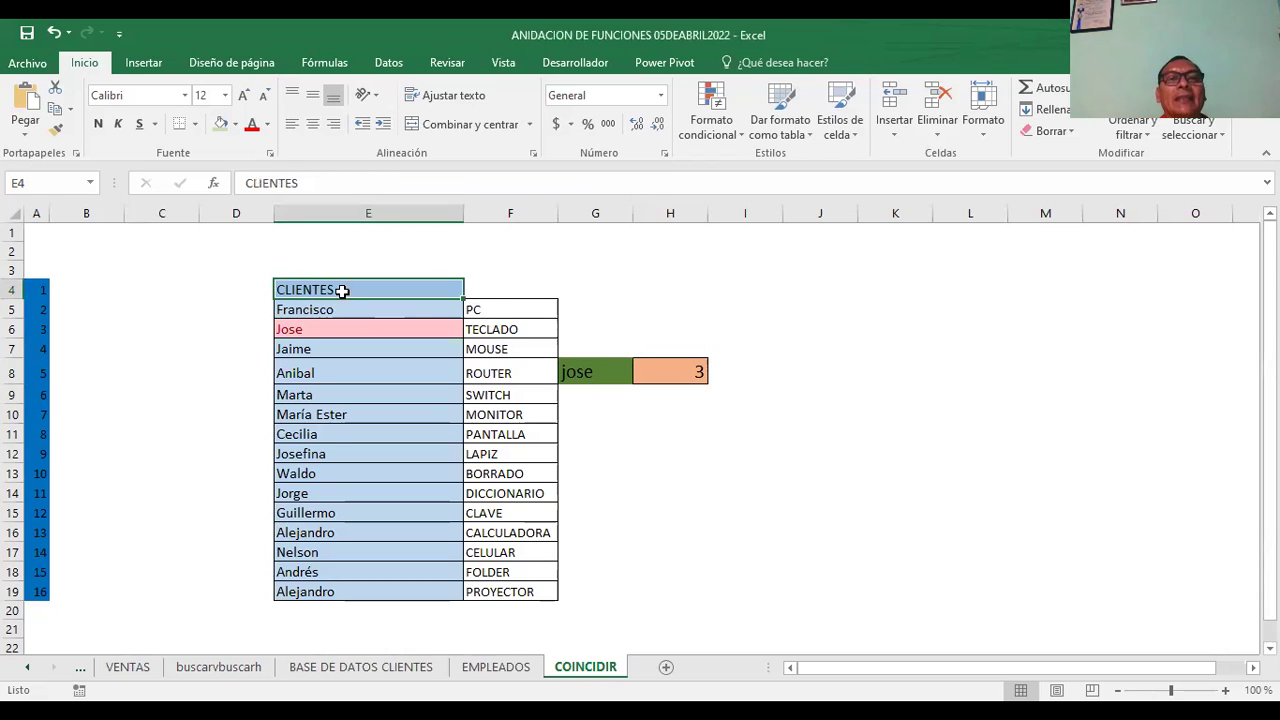
click(526, 305)
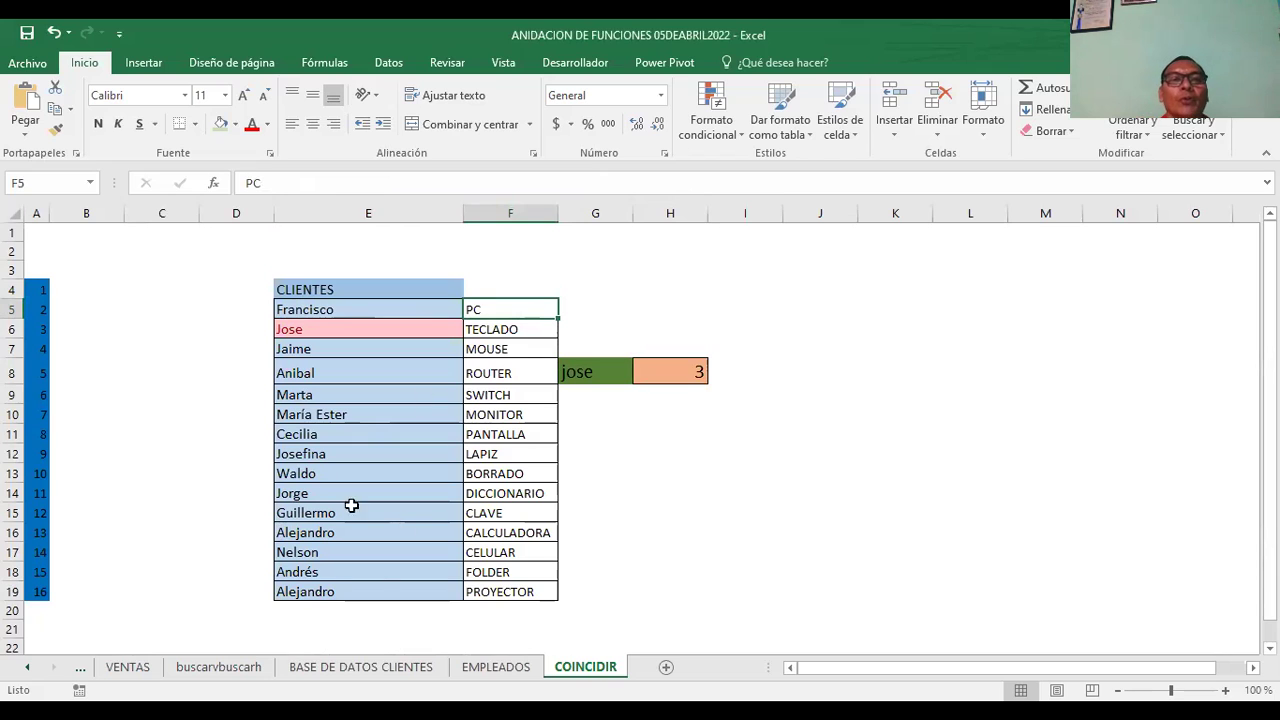
click(666, 372)
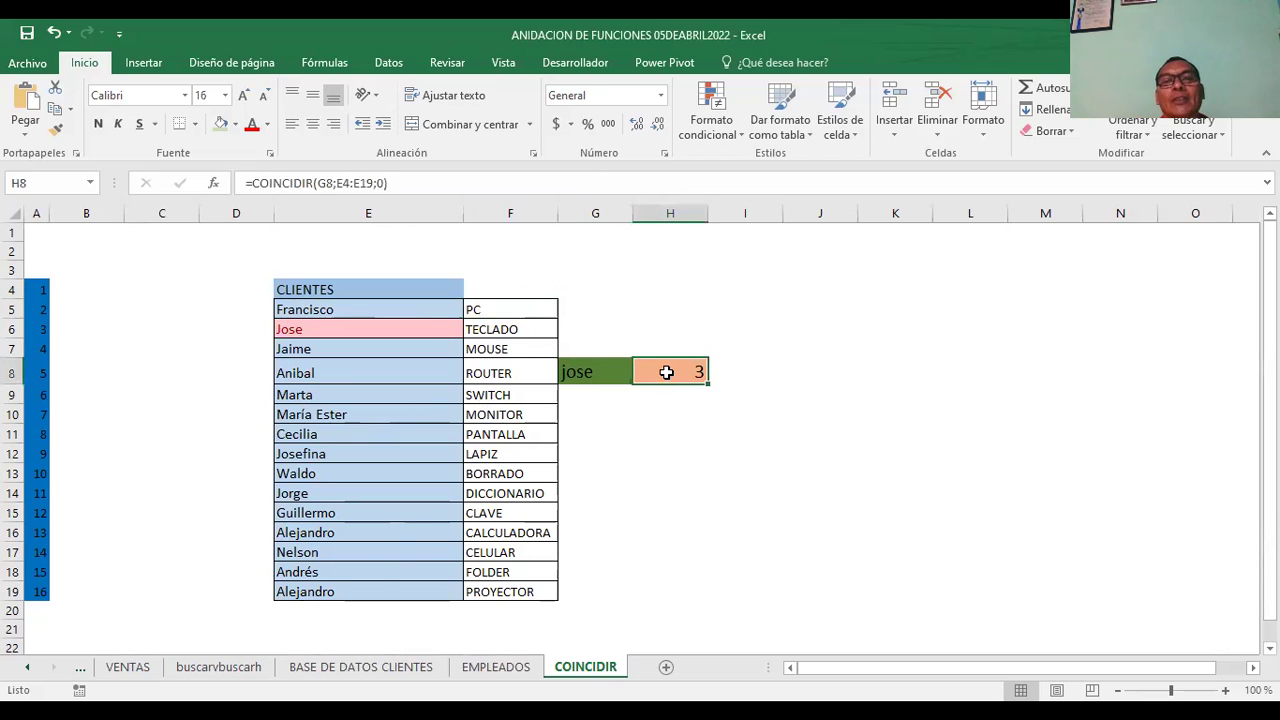
click(672, 322)
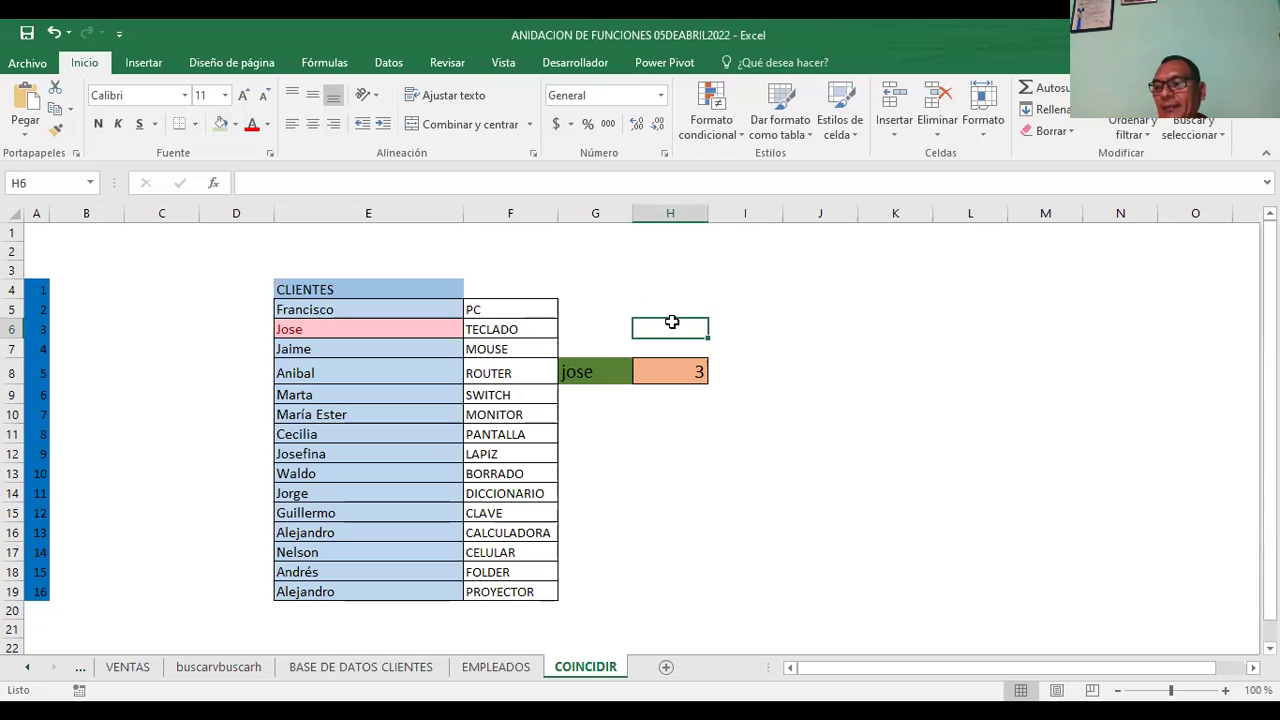
click(681, 372)
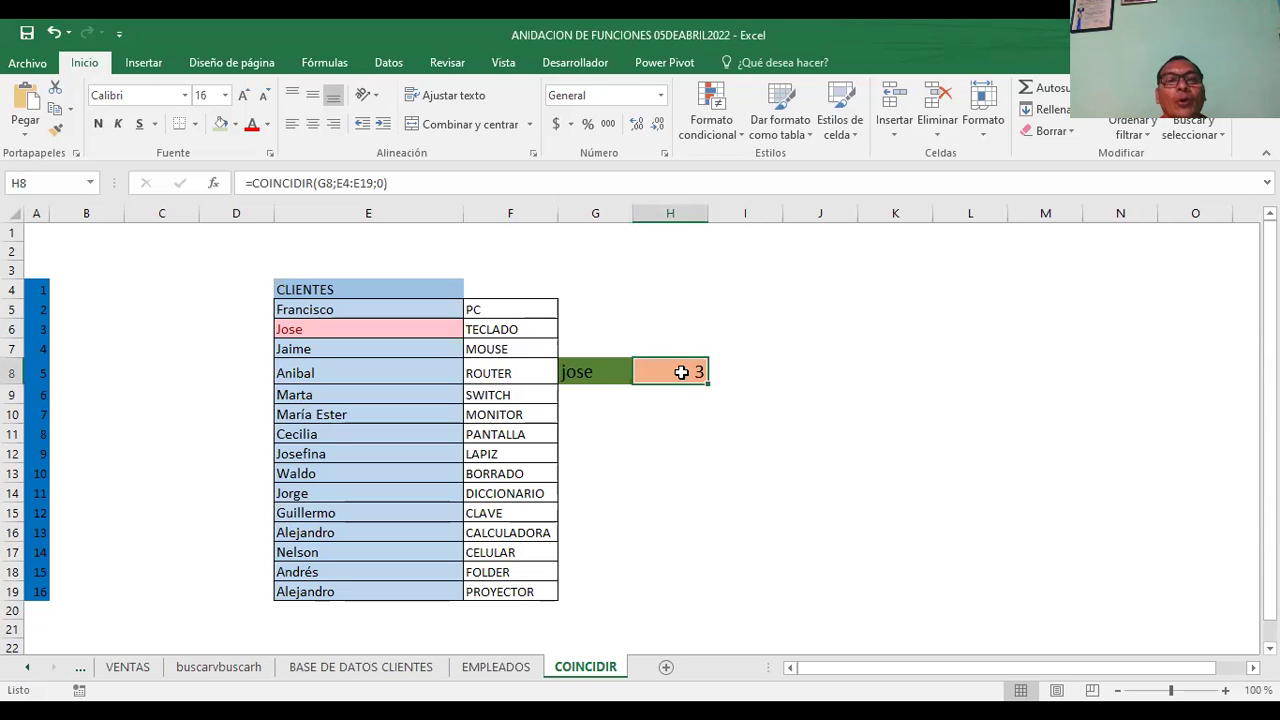
click(659, 447)
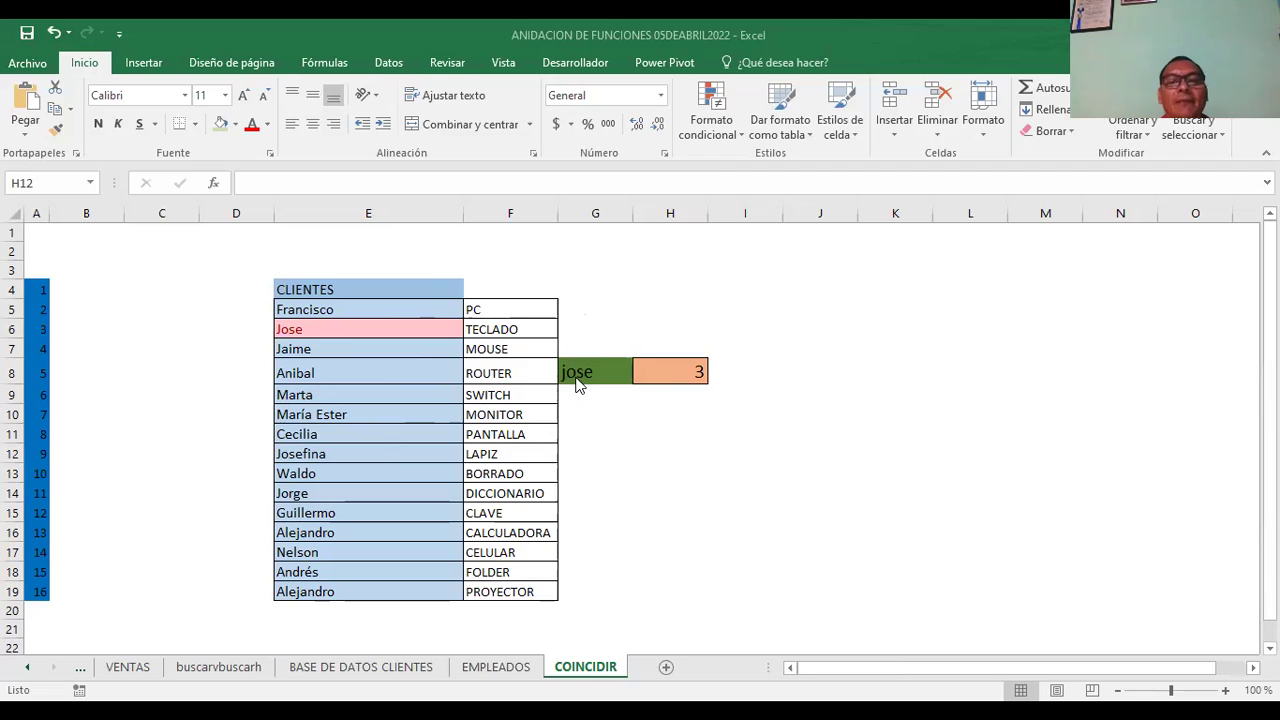
Step: Enter Cecilia as the lookup name in G8 so H8 returns position 8
key(alt+Tab)
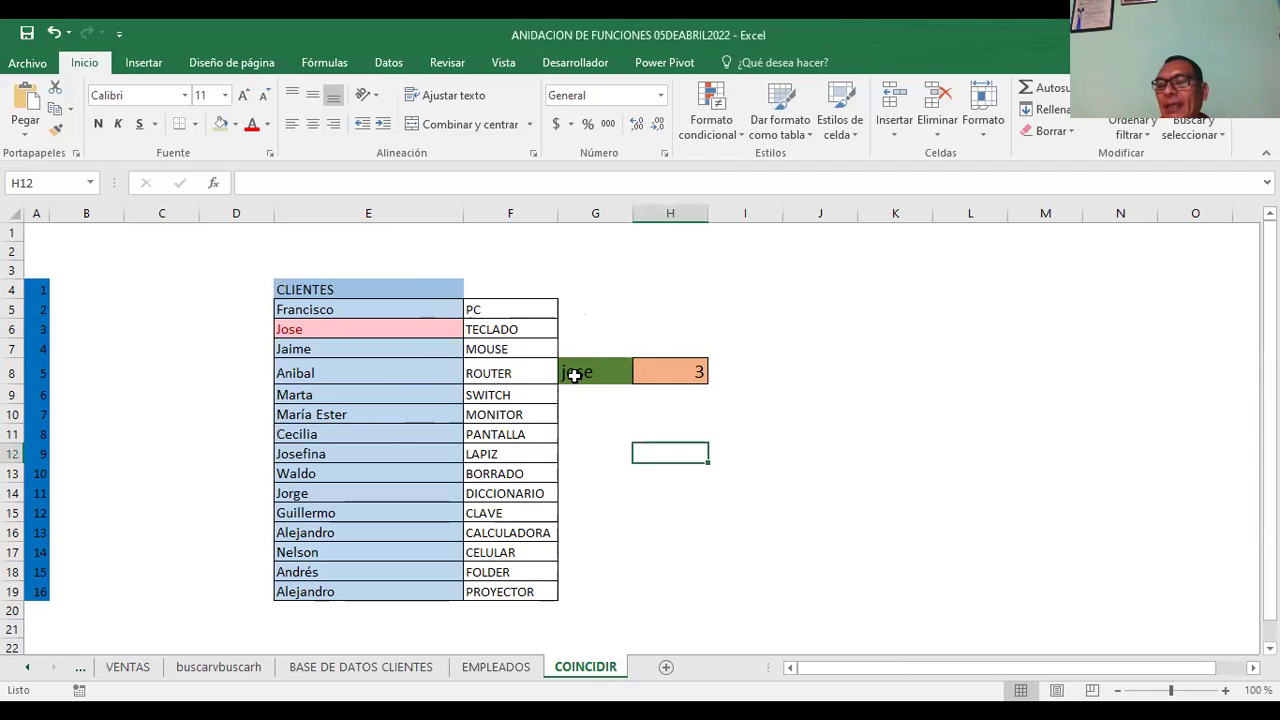
click(575, 374)
text(Cecilia)
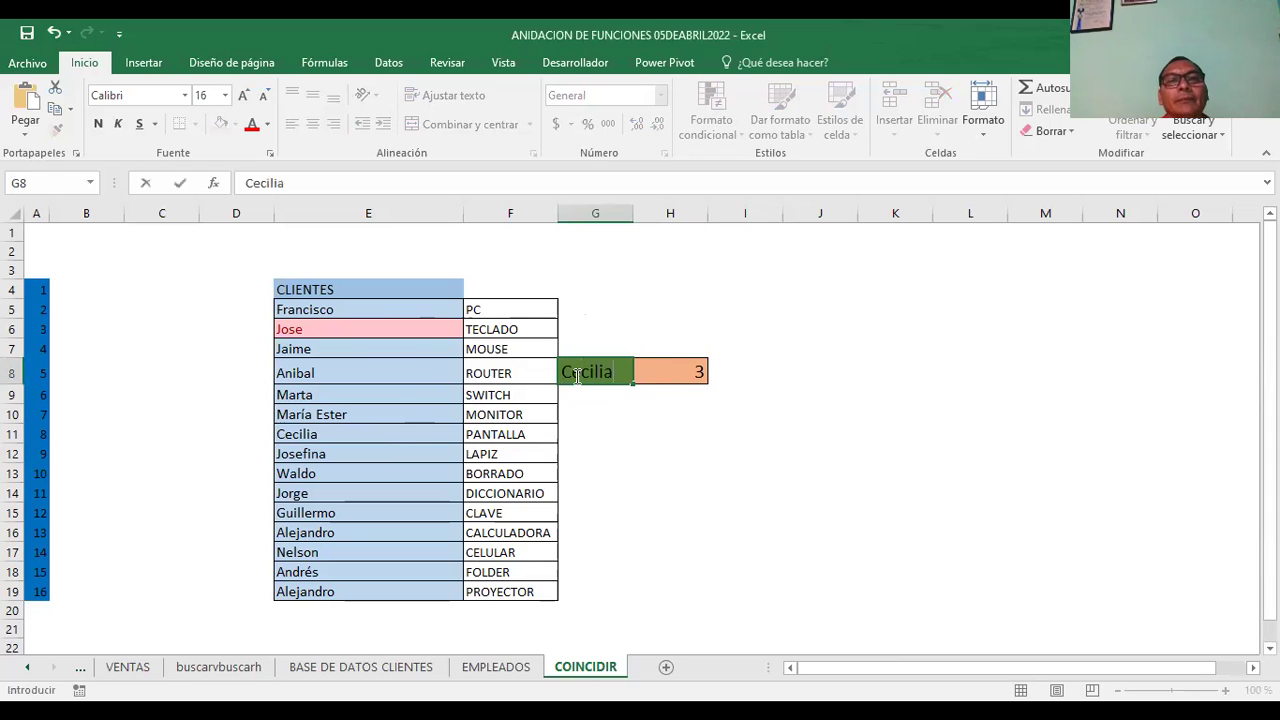
key(Return)
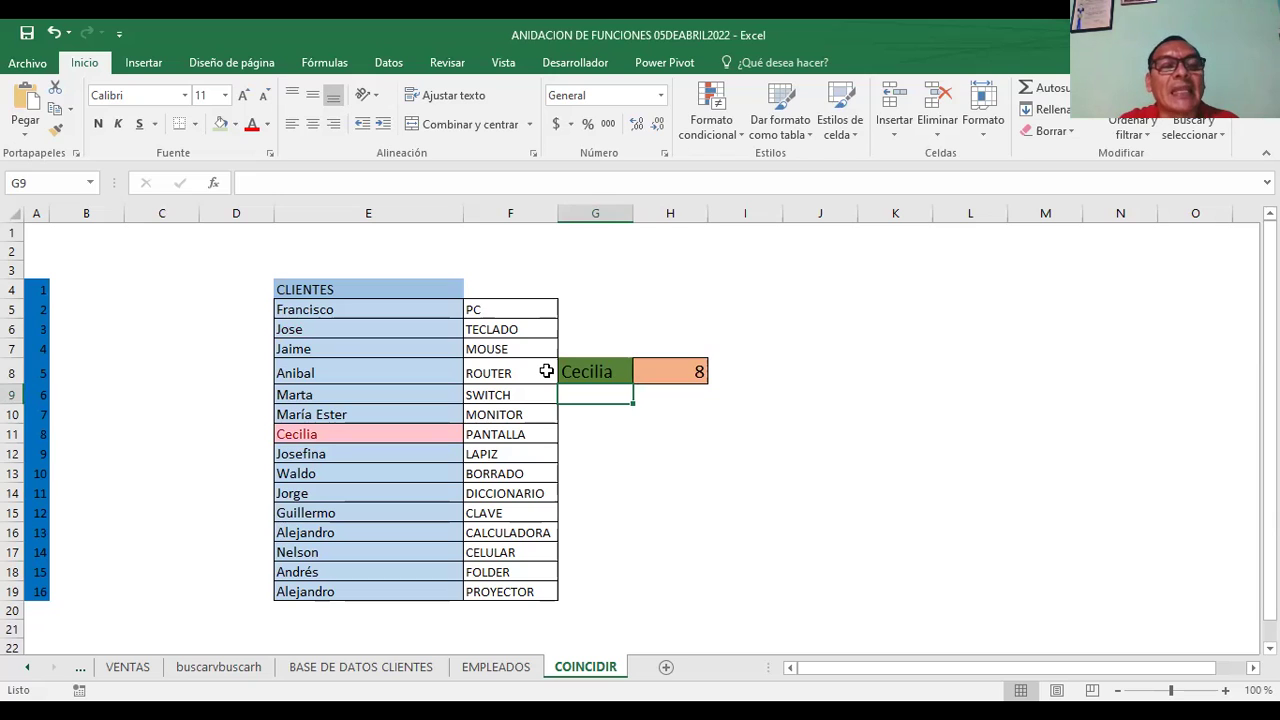
click(42, 290)
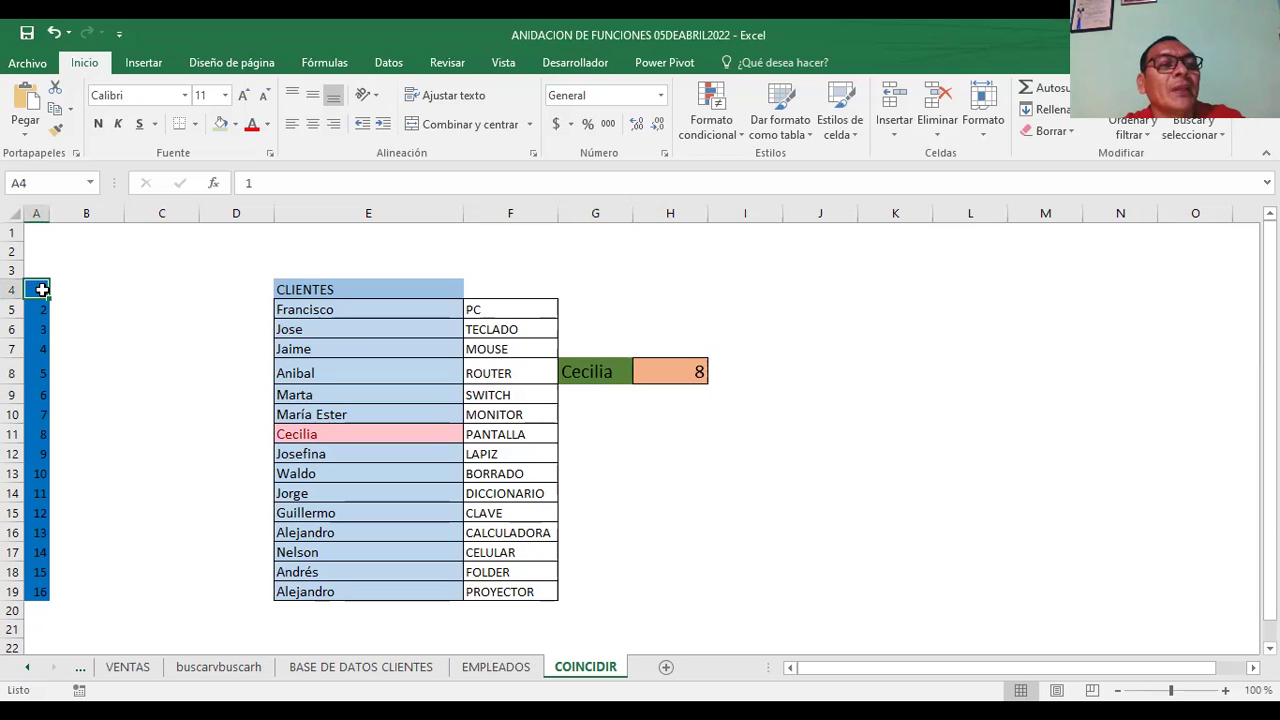
Step: Raise the font of position numbers A4:A19 from 11 to 14 points
drag(42, 290, 42, 592)
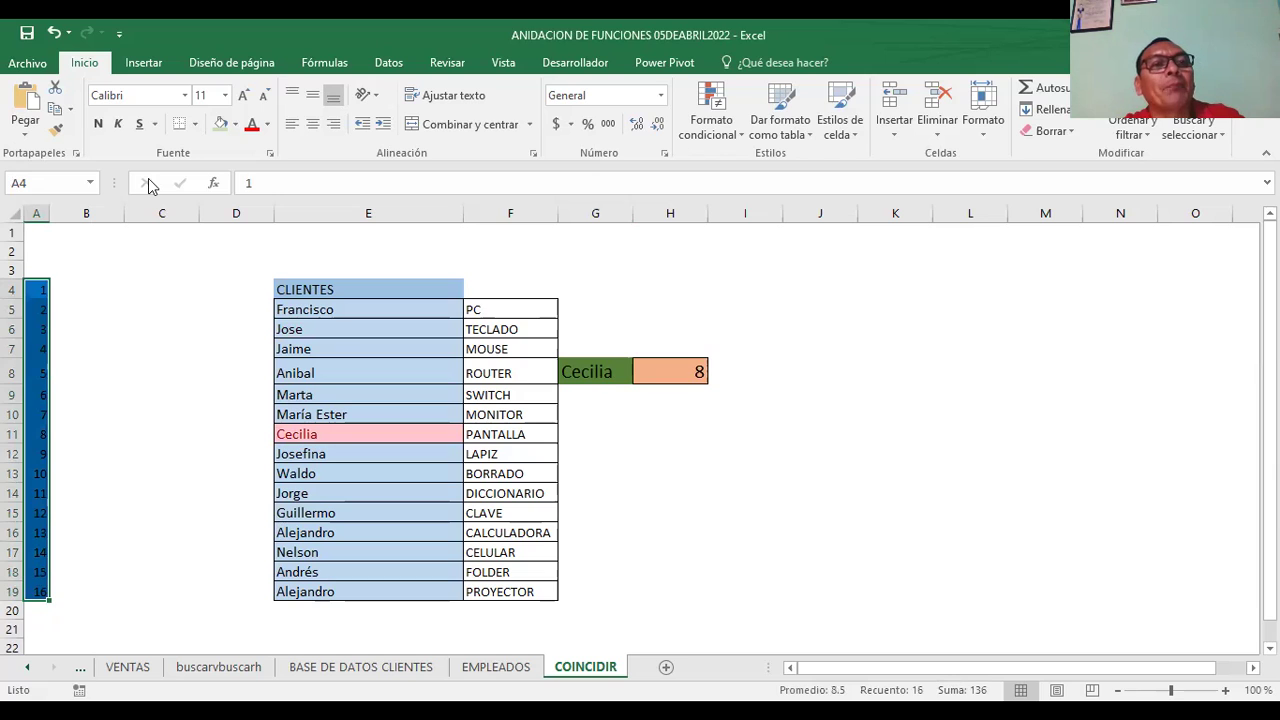
click(245, 97)
click(245, 97)
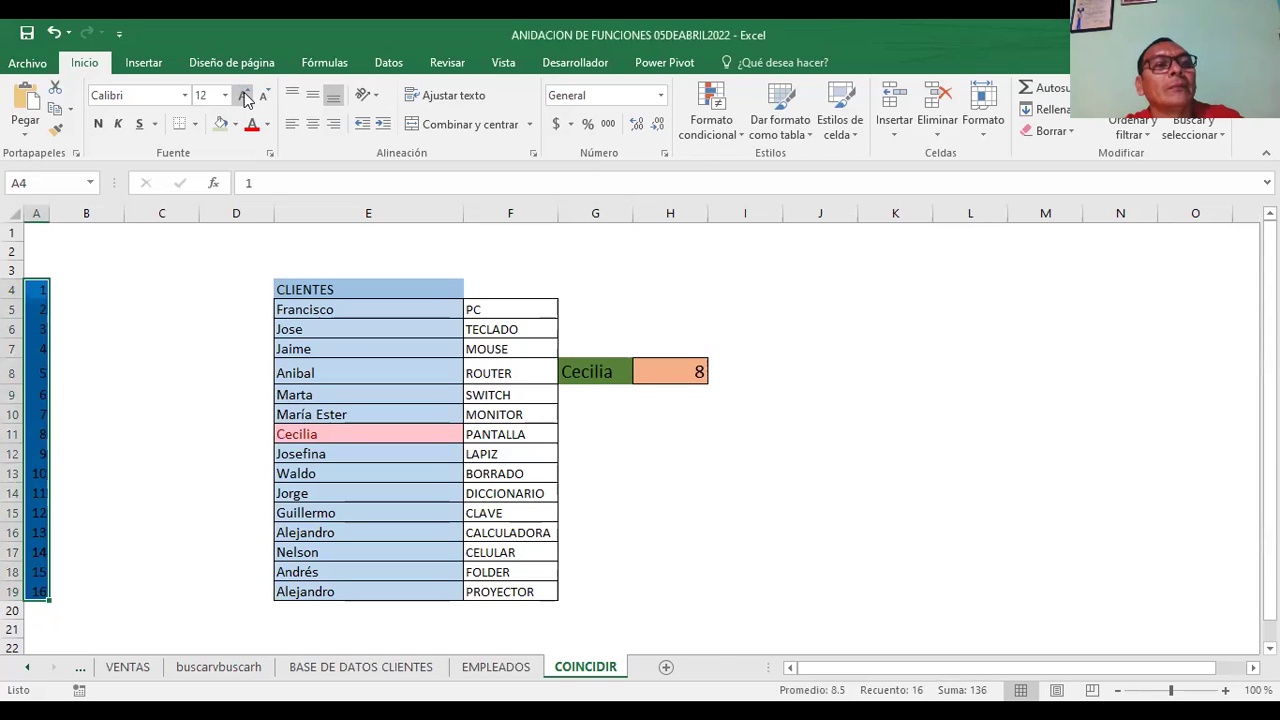
click(153, 284)
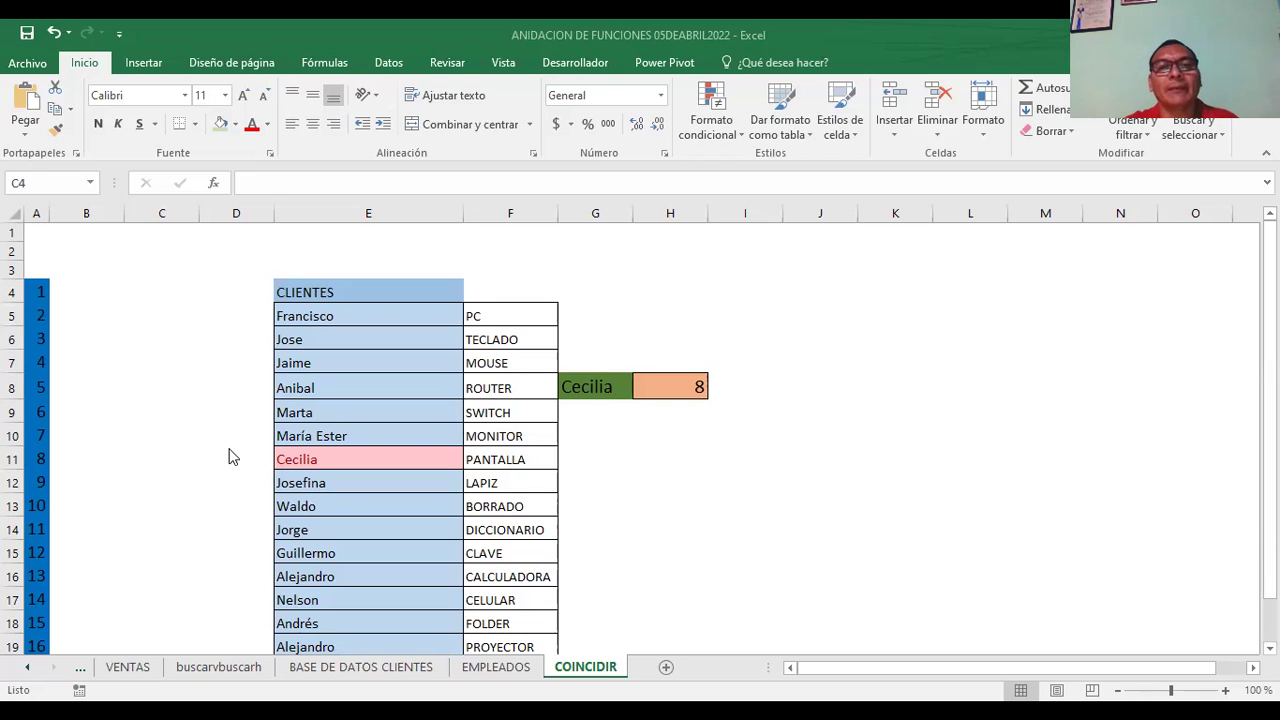
Step: Try Nelson as the lookup name in G8, then replace it with Josefina
click(600, 386)
key(Delete)
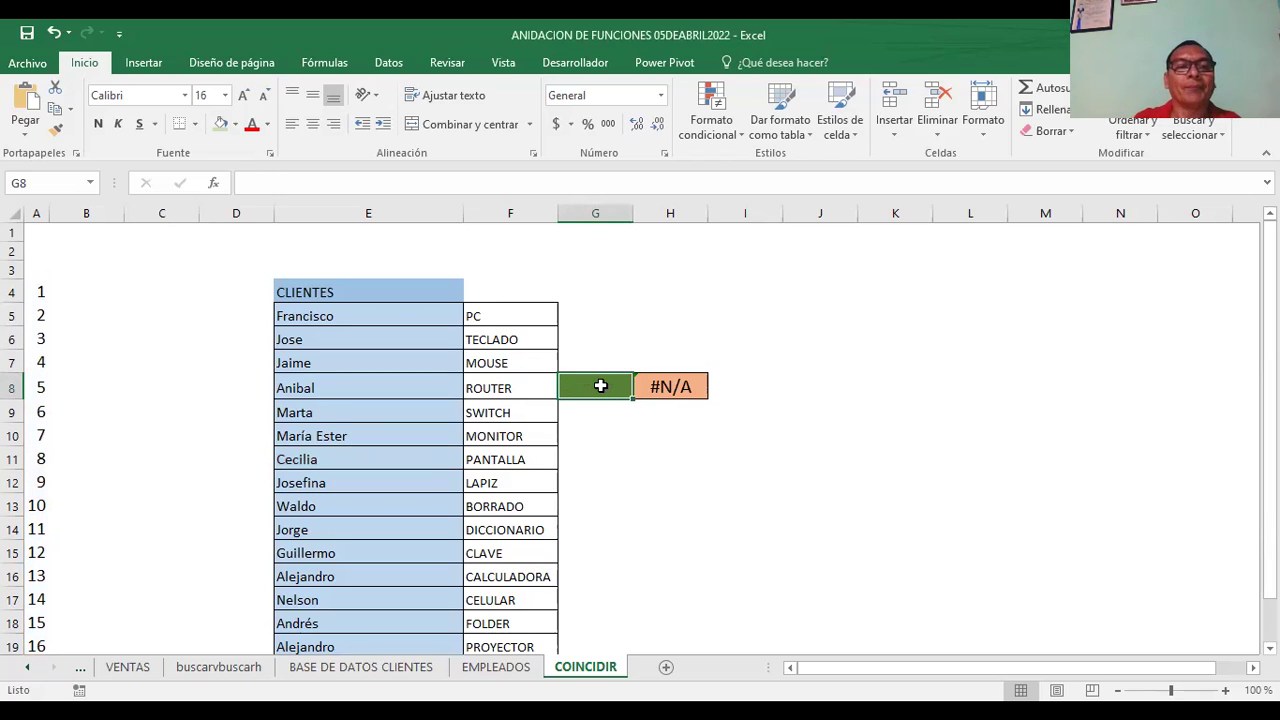
text(Nelson)
key(Return)
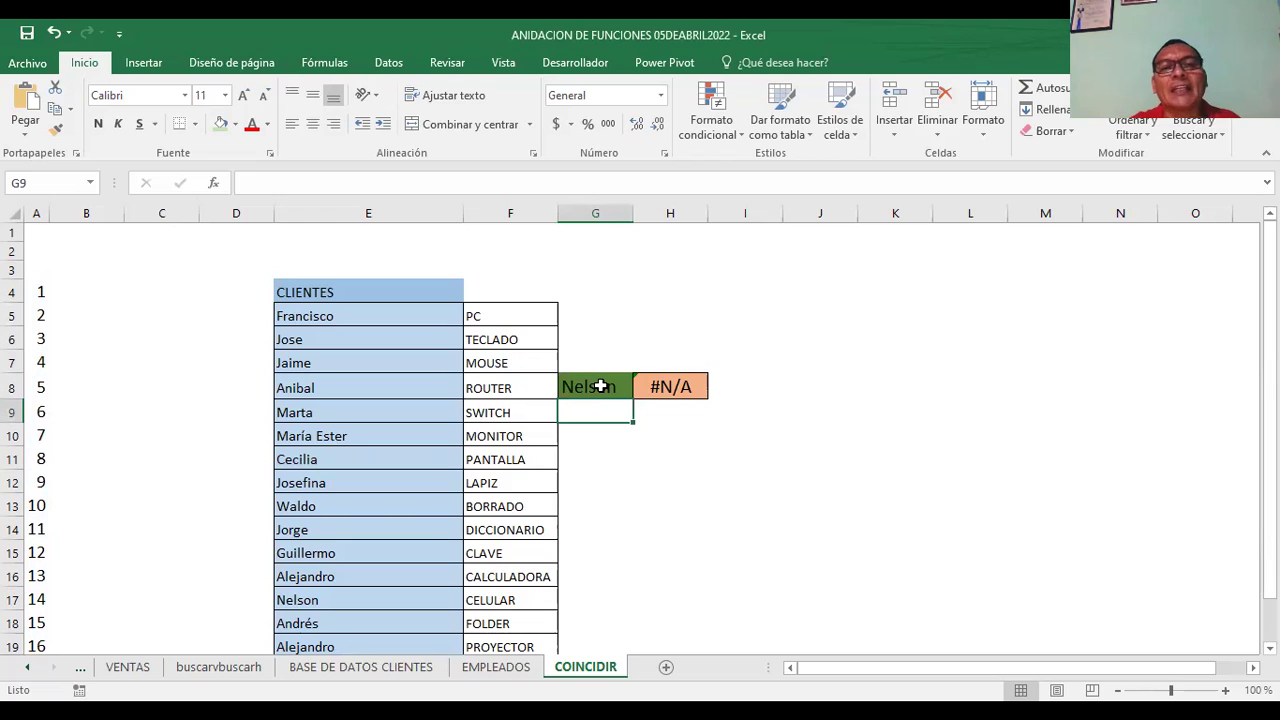
click(599, 386)
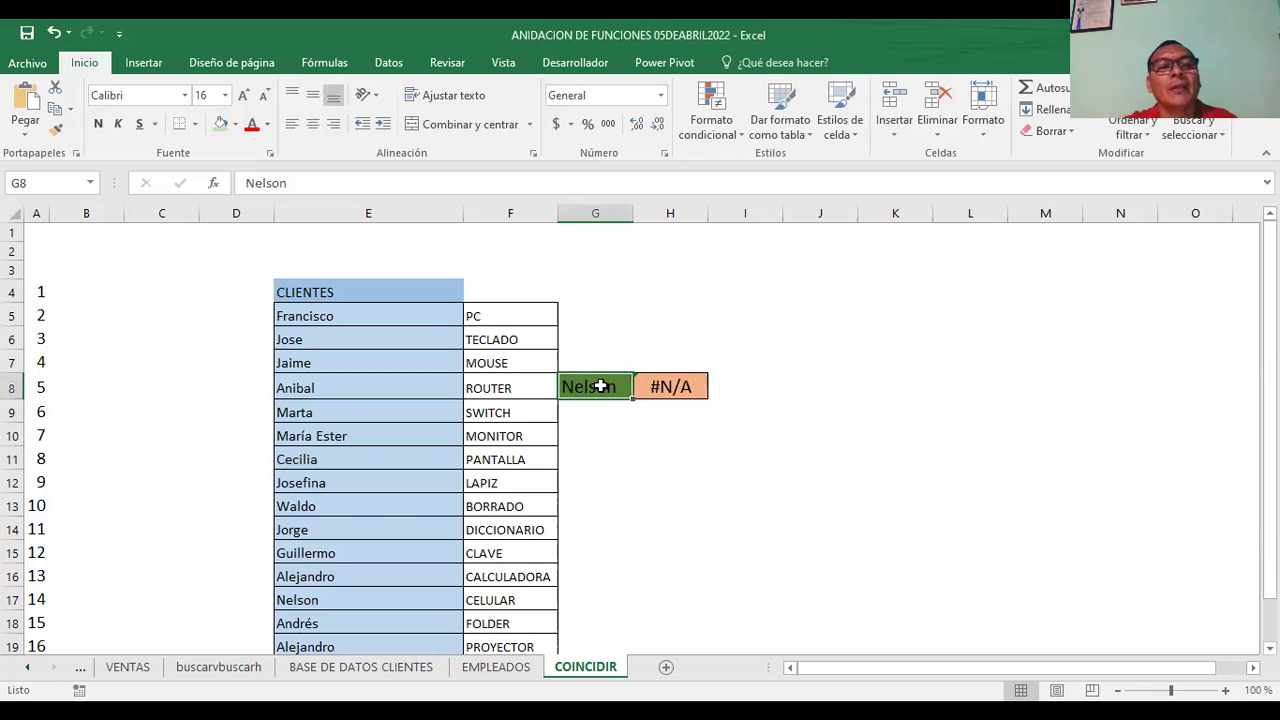
text(Josefina)
key(Return)
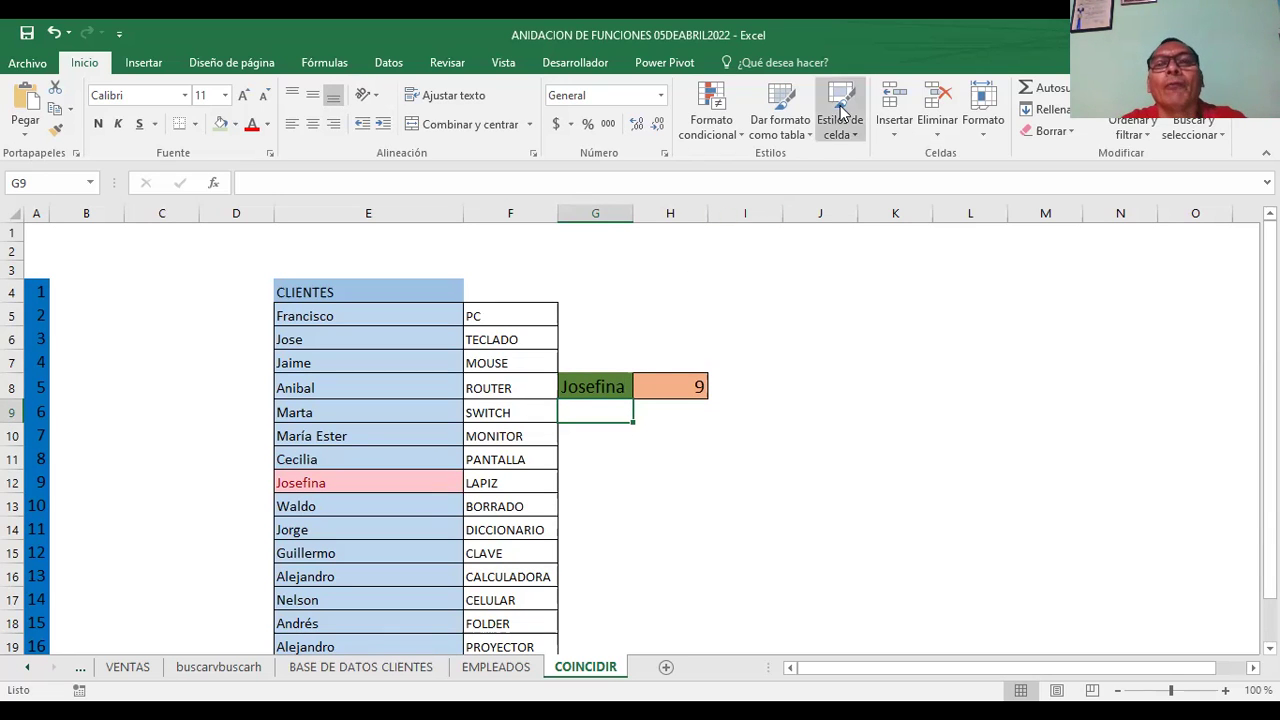
Step: Show trace-precedent arrows for the COINCIDIR formula in H8
click(653, 386)
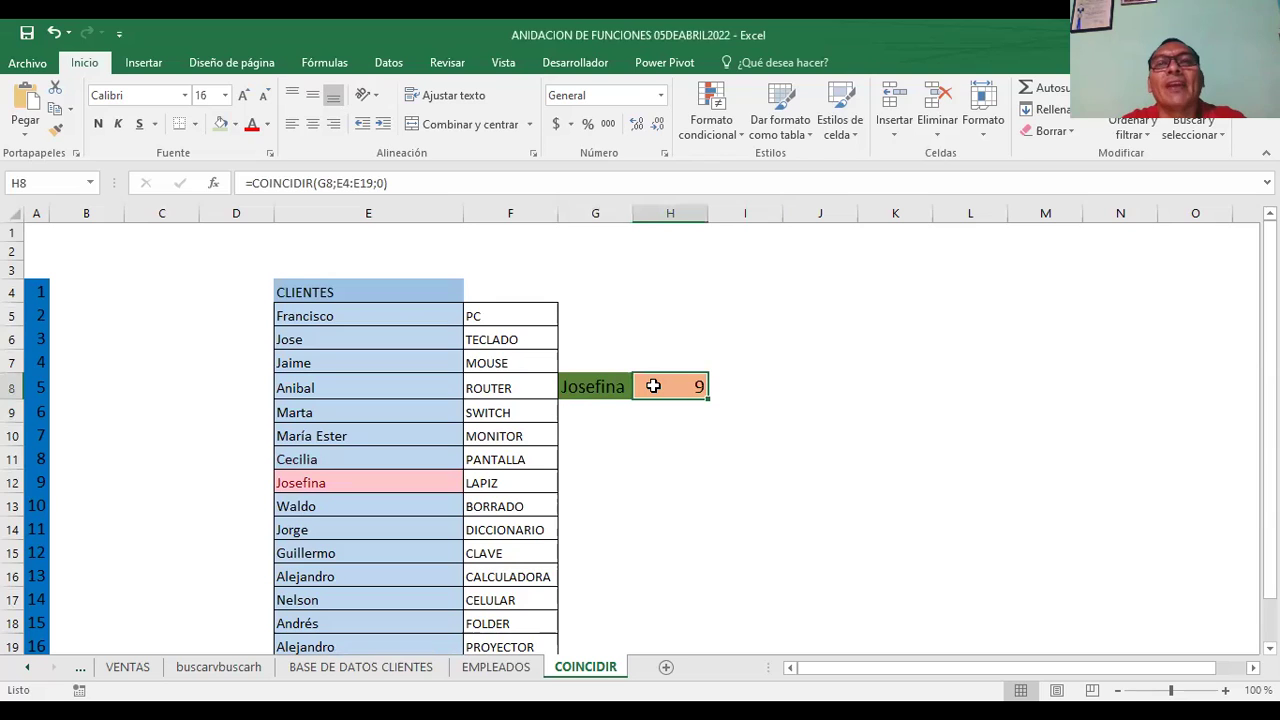
click(322, 62)
click(754, 96)
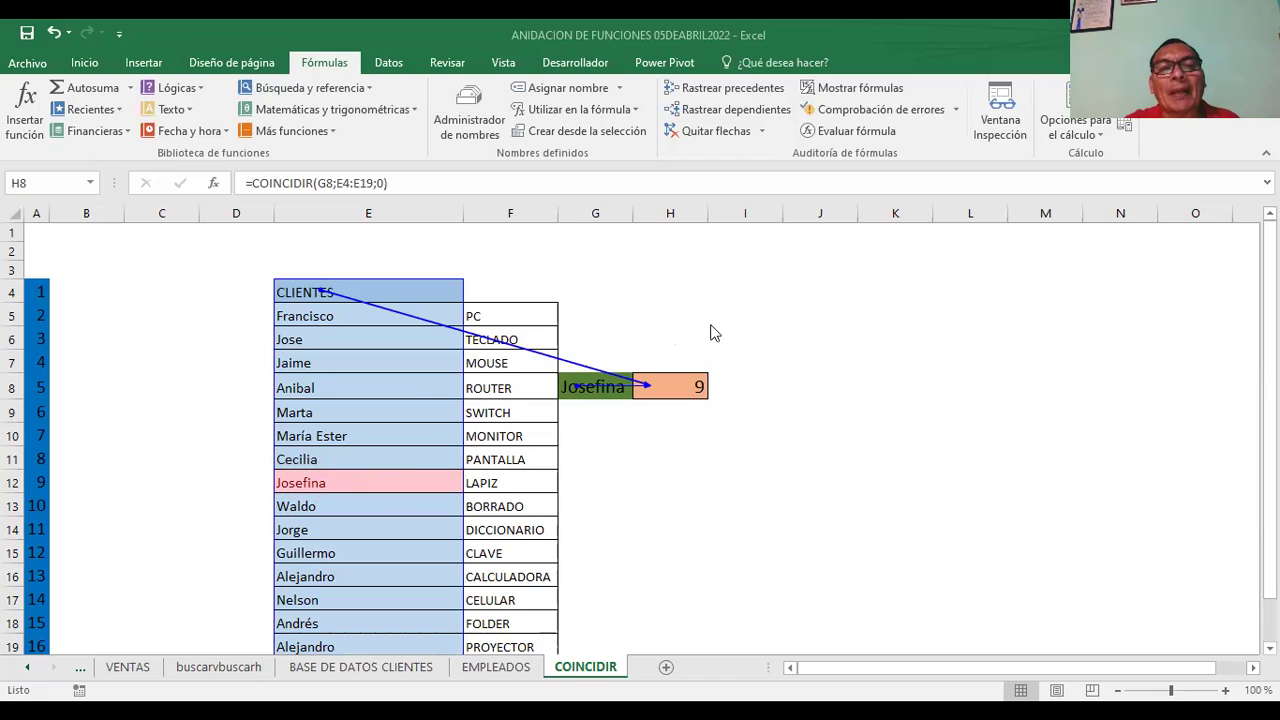
Step: Enter Marta as the lookup name in G8, producing #N/A
click(596, 388)
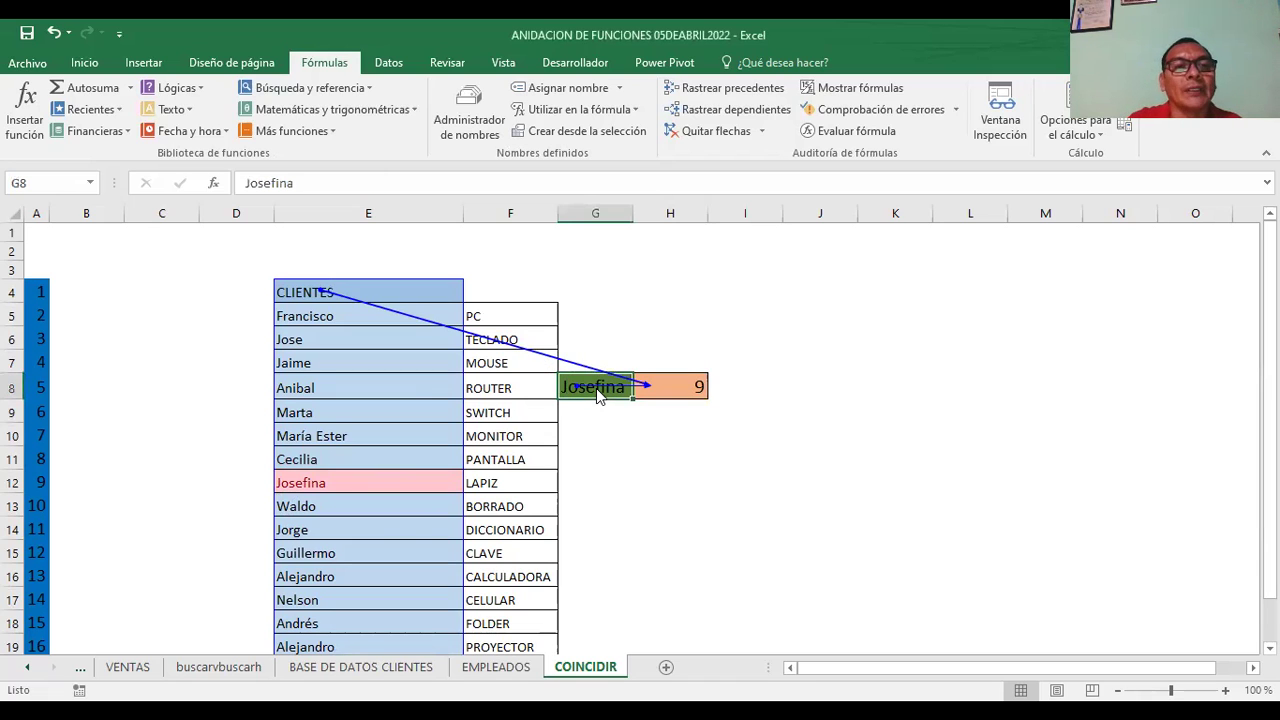
text(Marta)
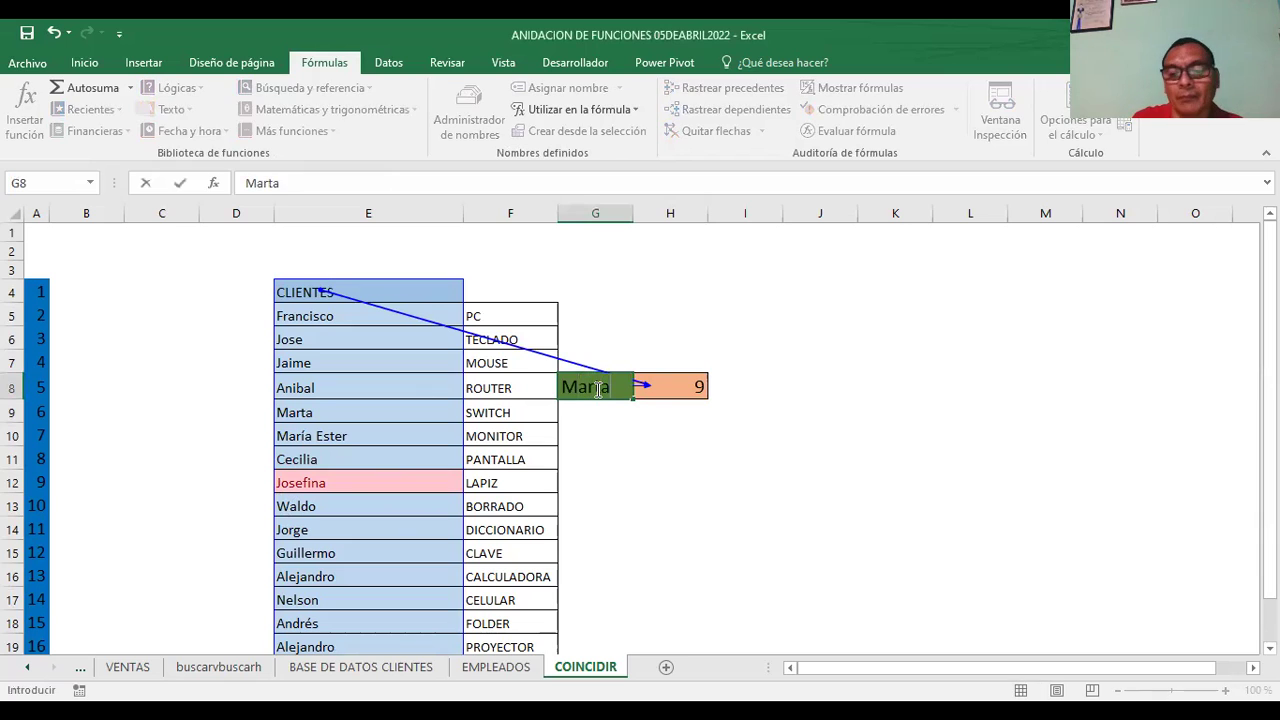
key(Return)
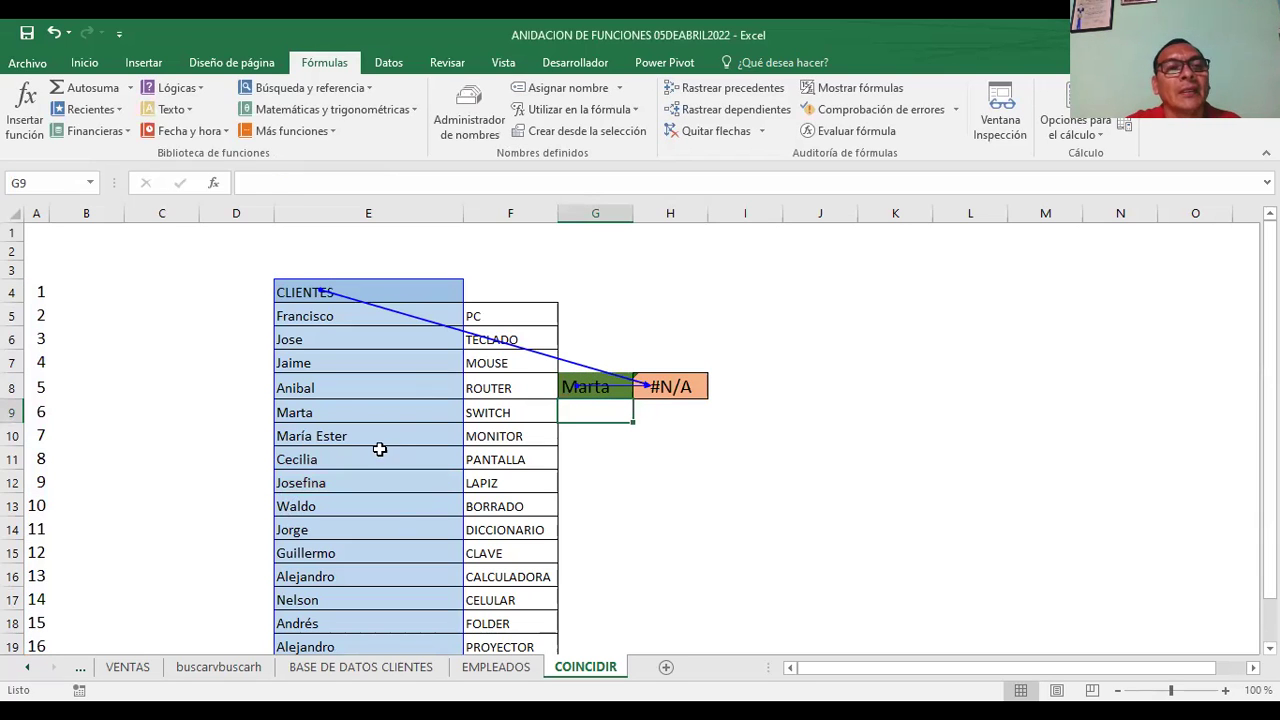
Step: Retype the client names Jaime in E7 and Jorge in E14
click(327, 363)
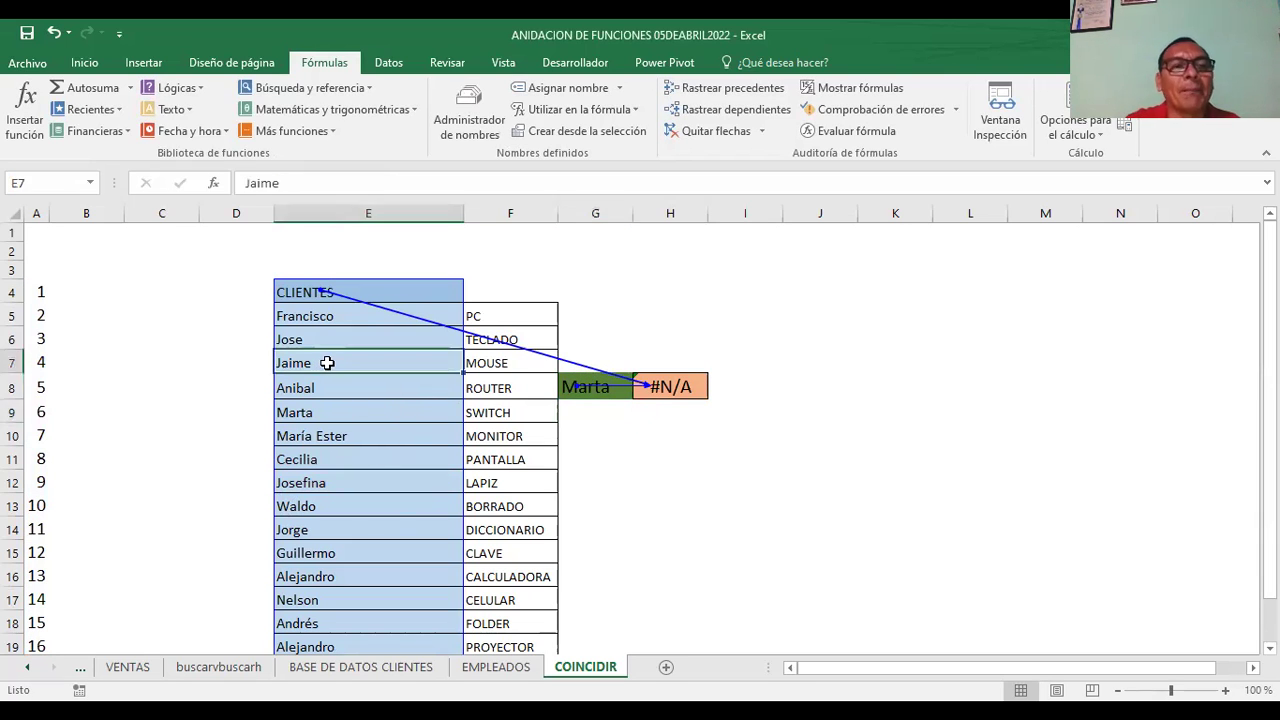
text(Jaim)
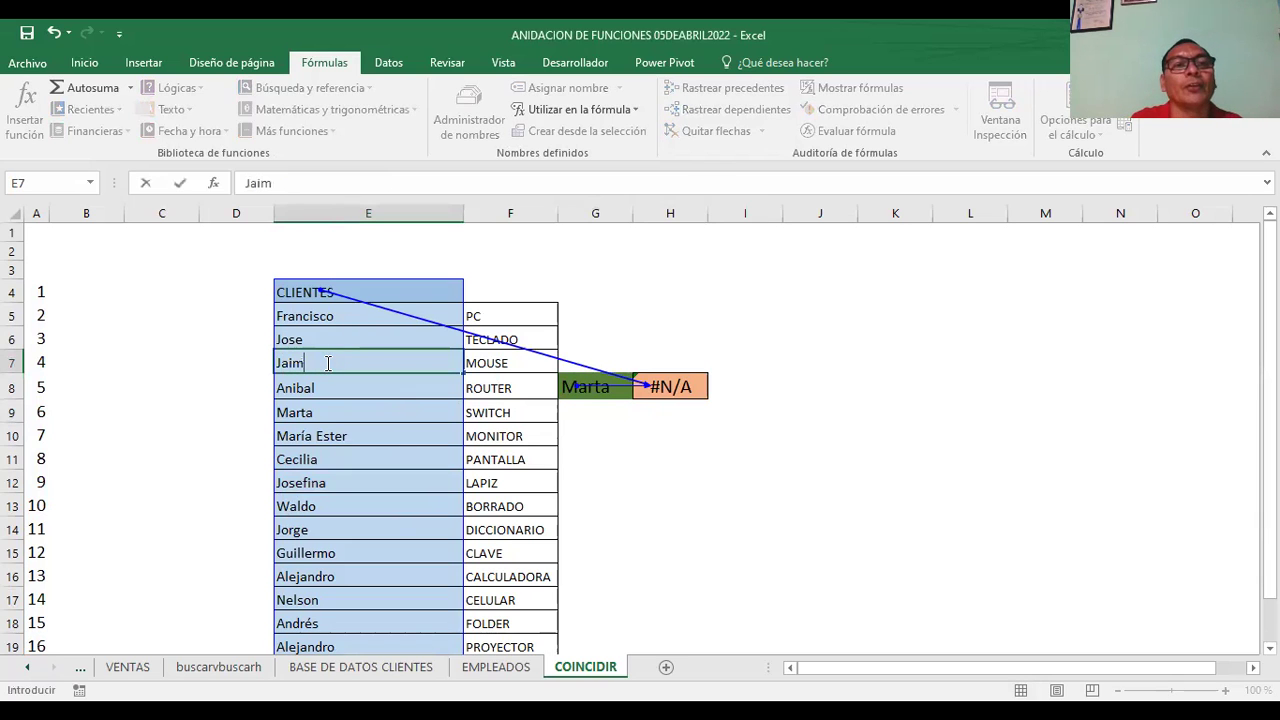
text(e)
key(Return)
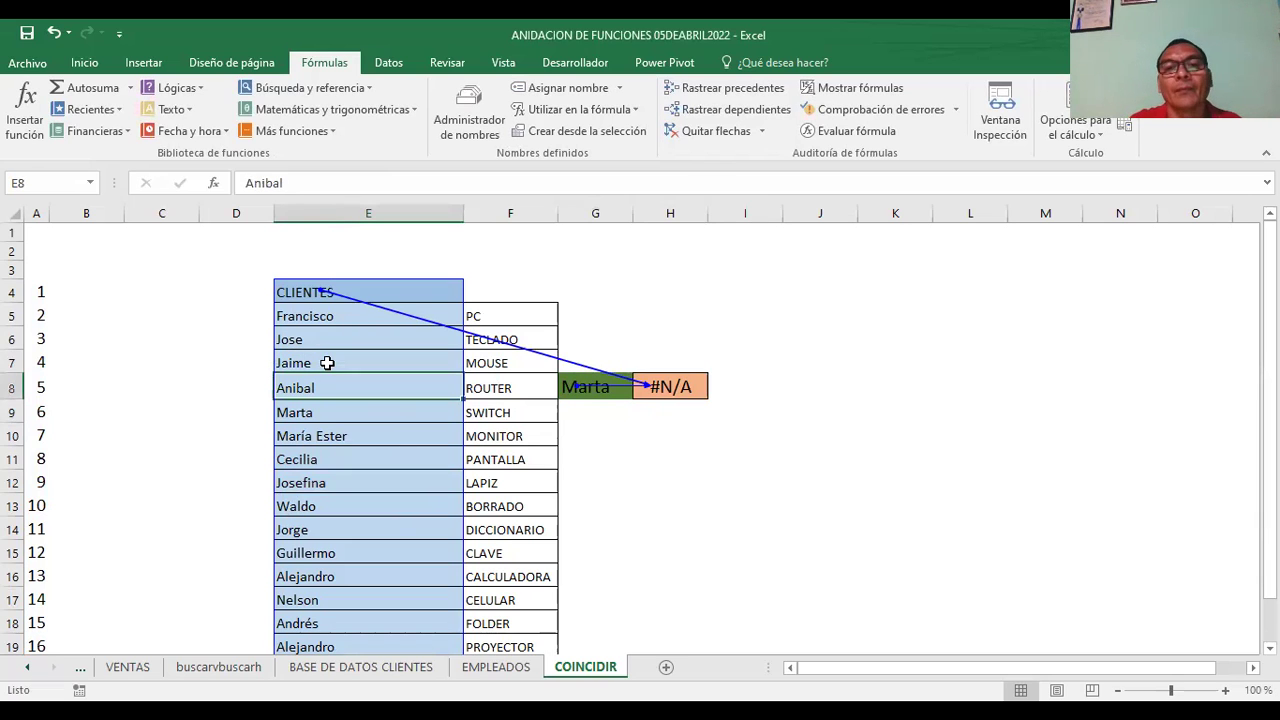
click(325, 528)
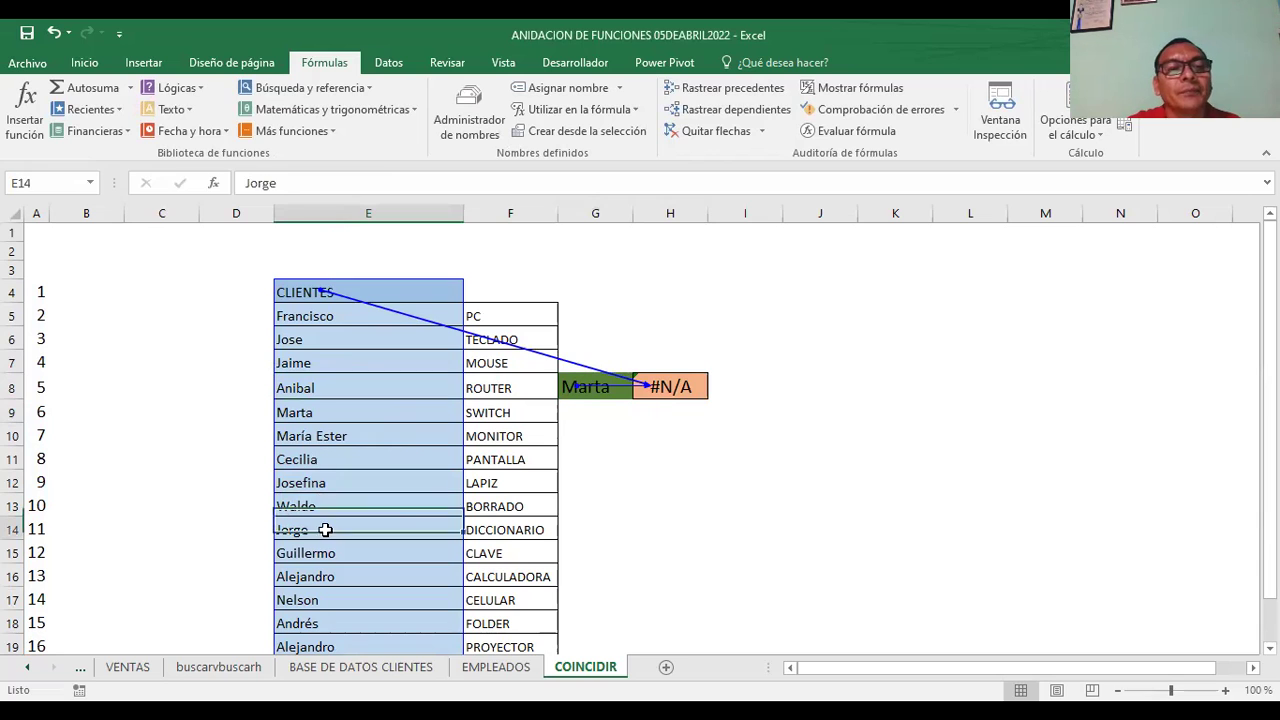
text(Jorge)
key(Return)
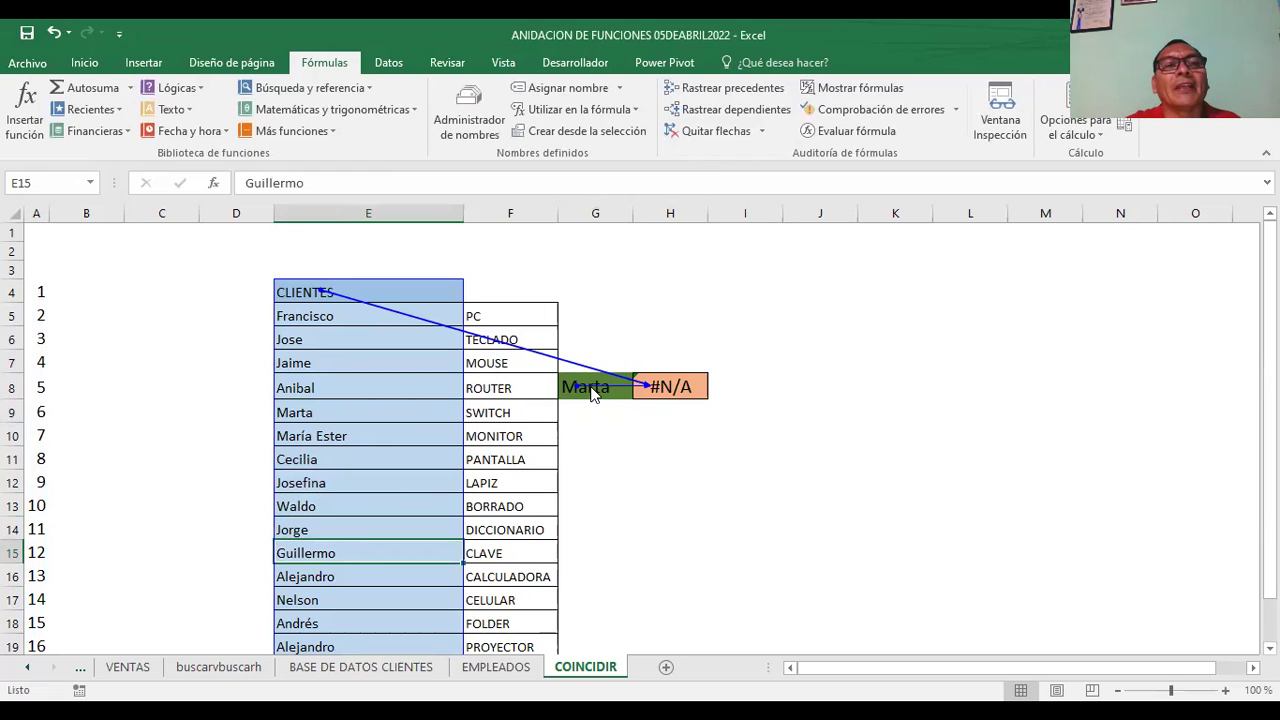
Step: Remove the trace arrows from the COINCIDIR formula
click(323, 529)
click(319, 510)
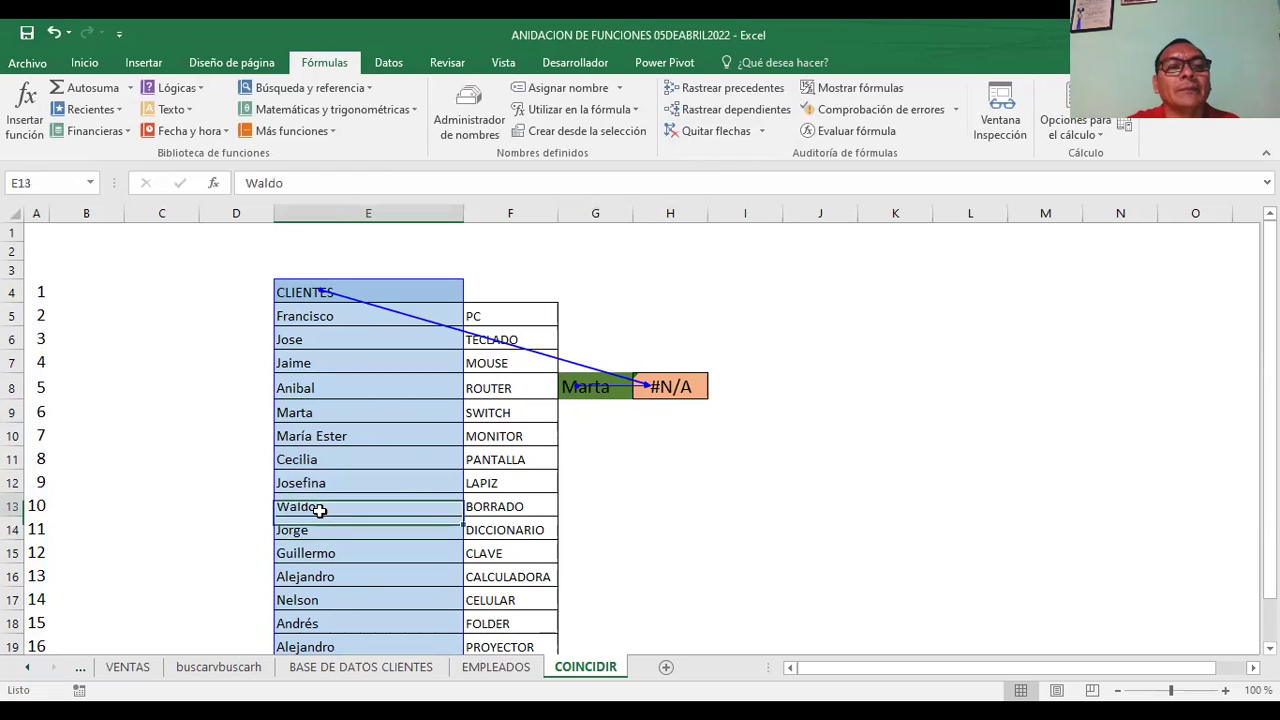
double_click(603, 388)
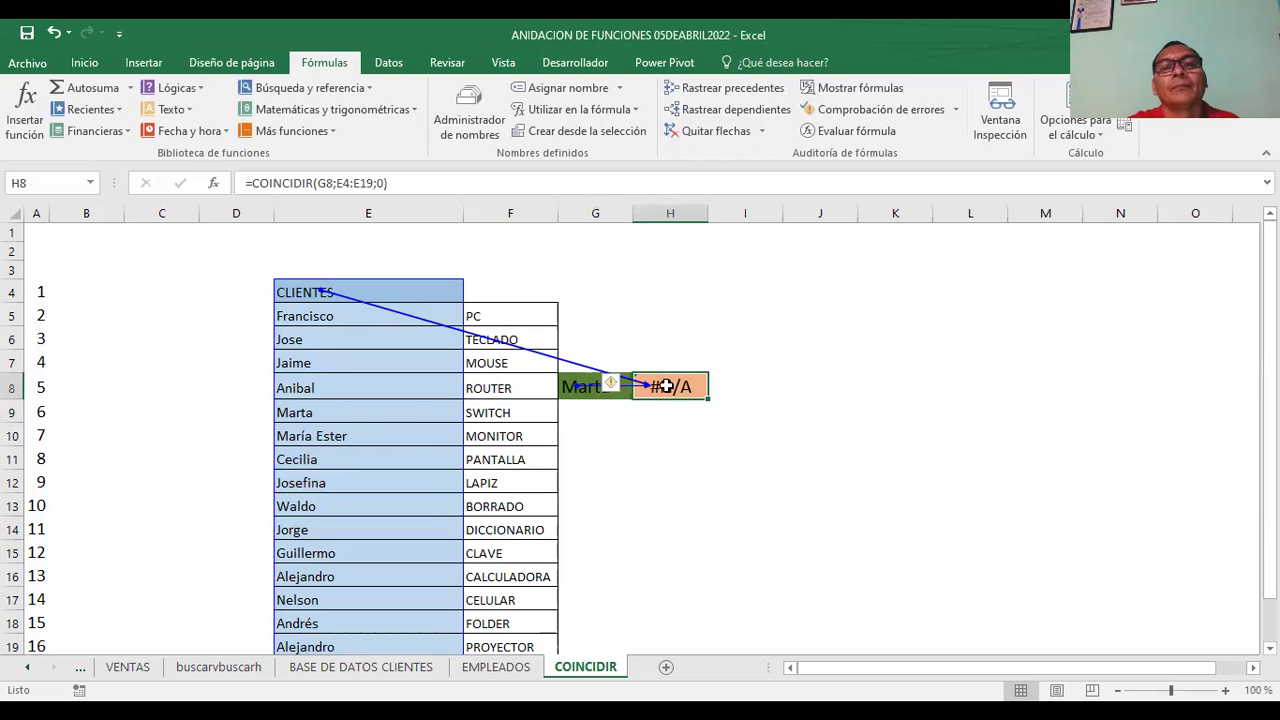
click(731, 133)
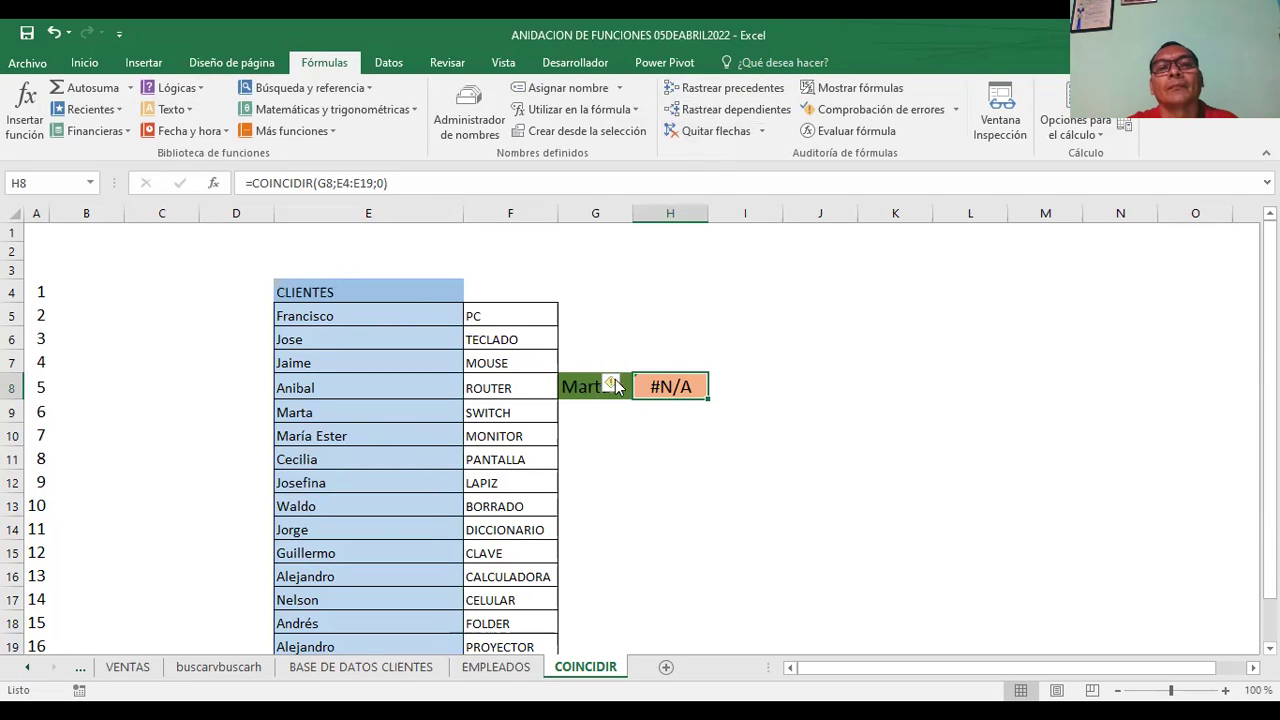
Step: Enter Jose as the lookup name in G8 so H8 returns 3
click(588, 385)
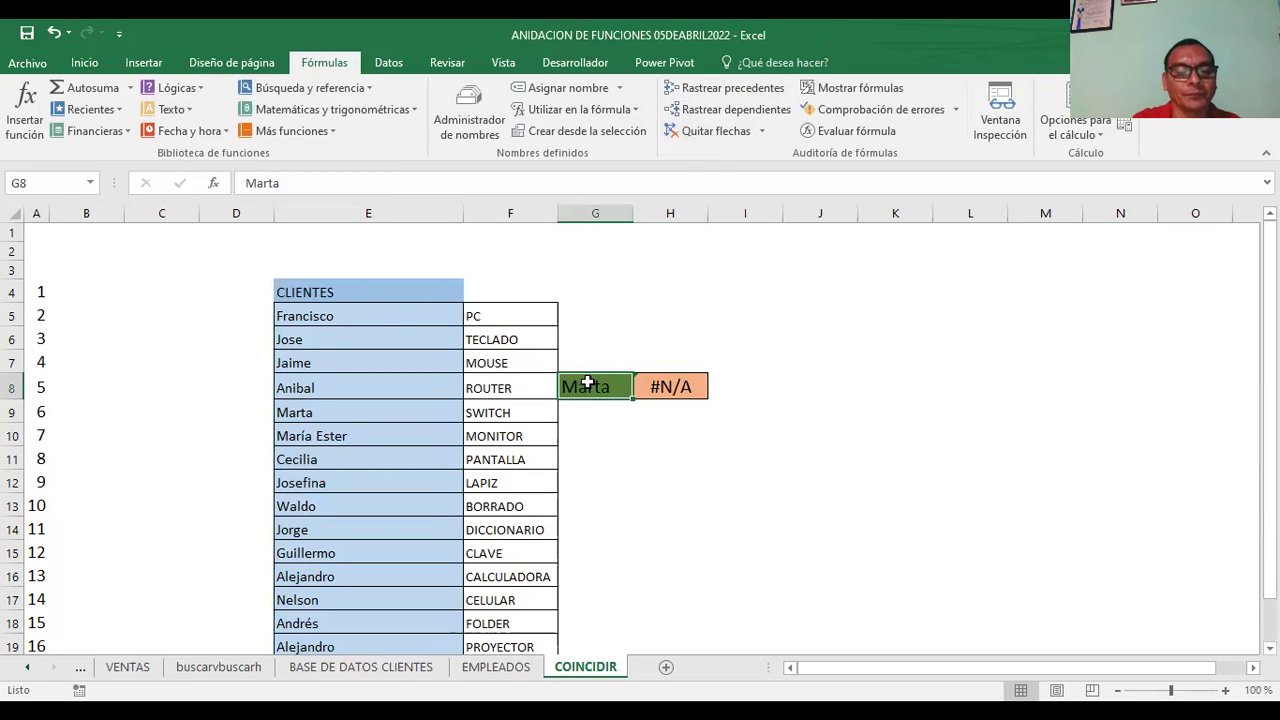
text(J)
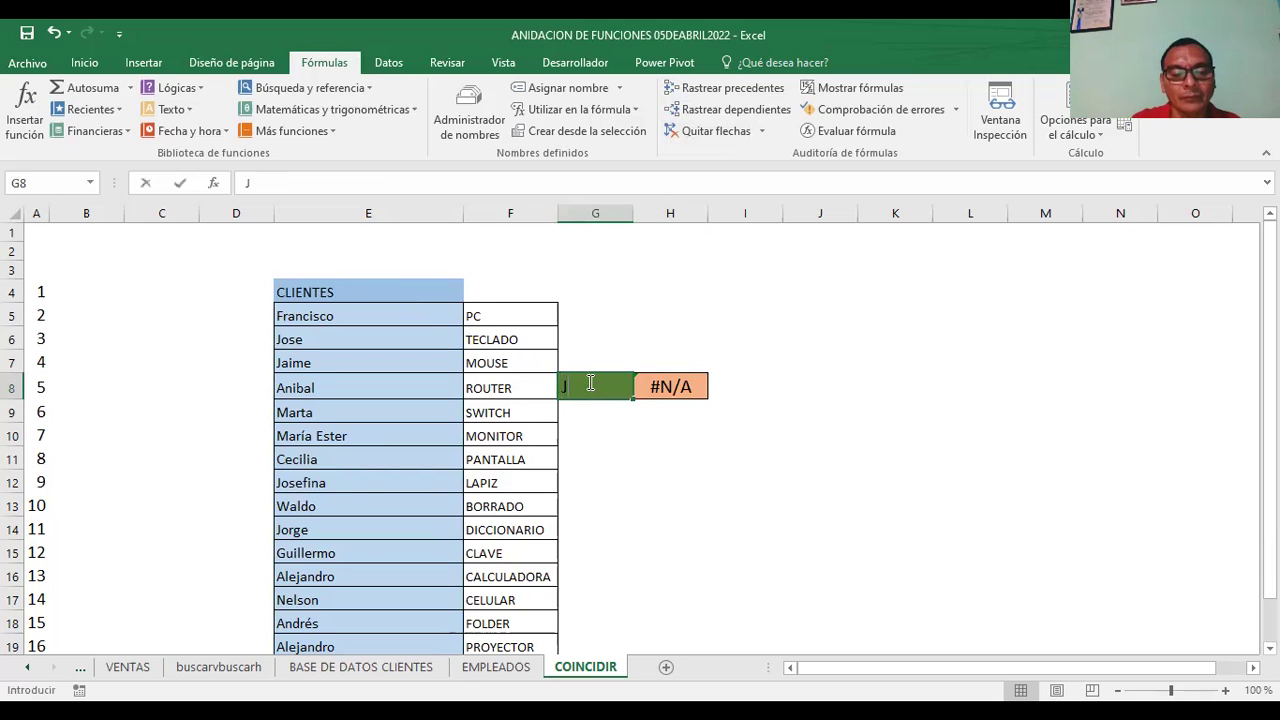
text(os)
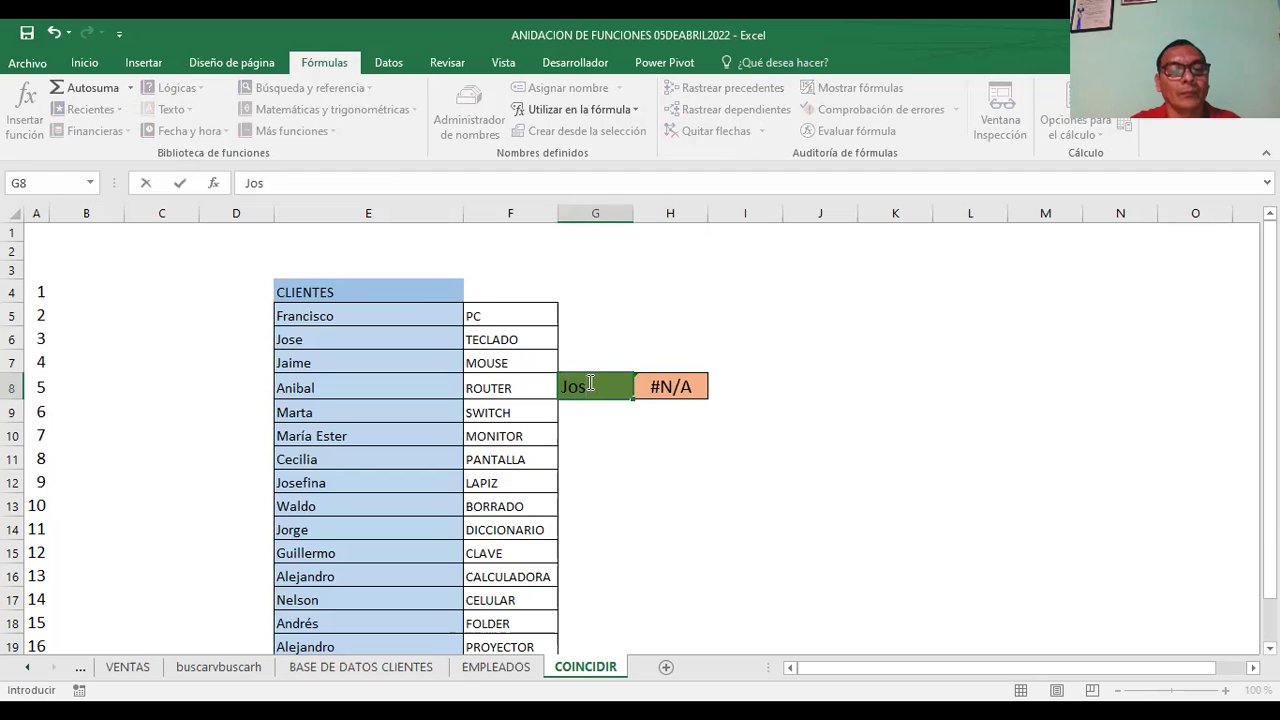
text(s)
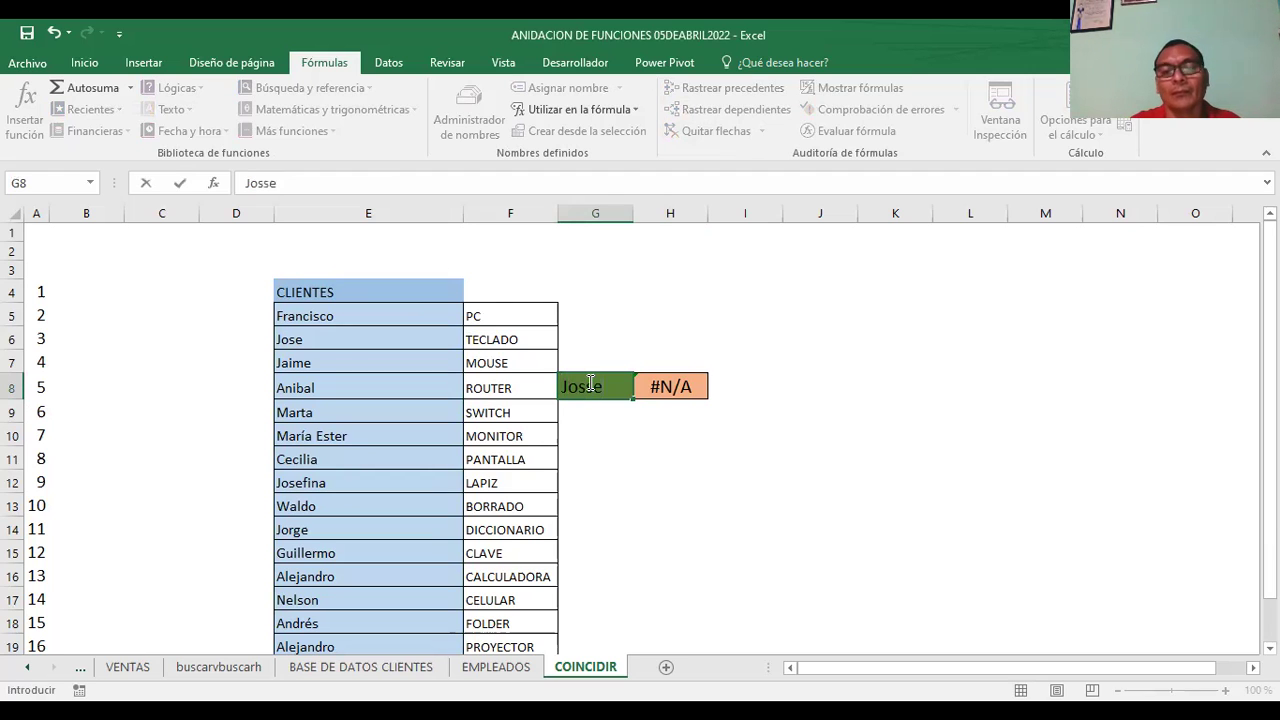
key(BackSpace)
text(e)
key(Return)
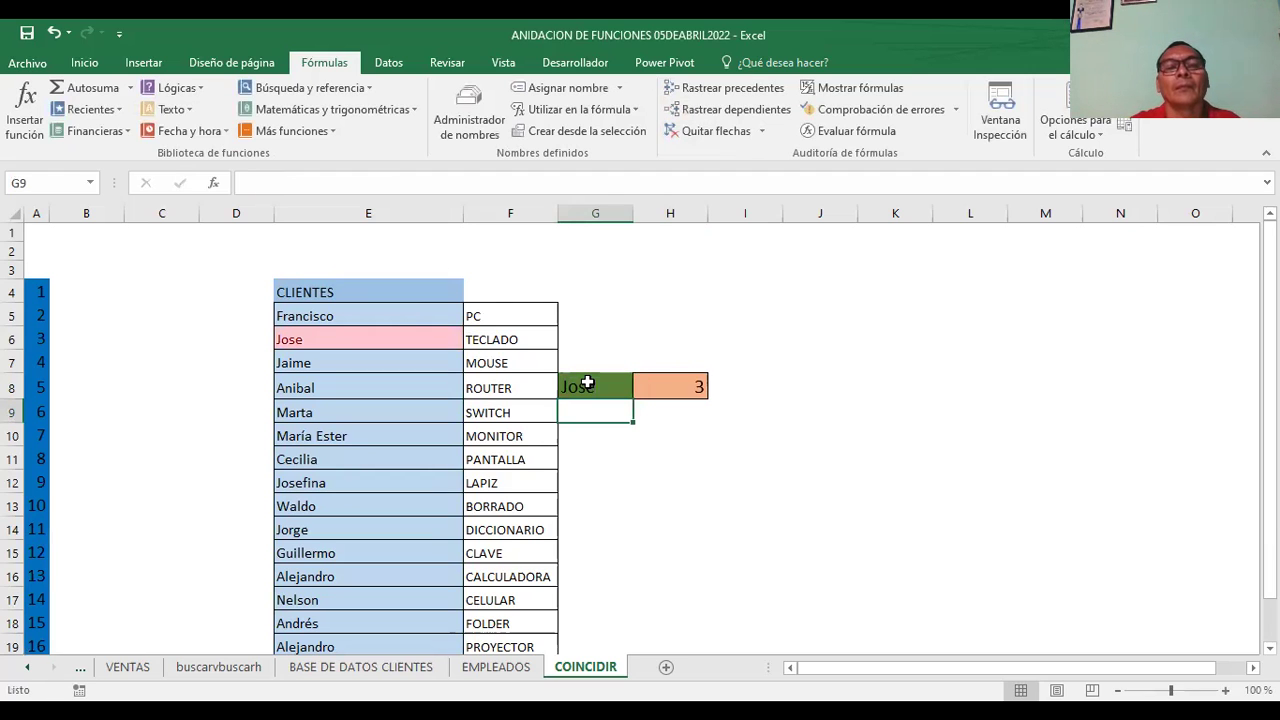
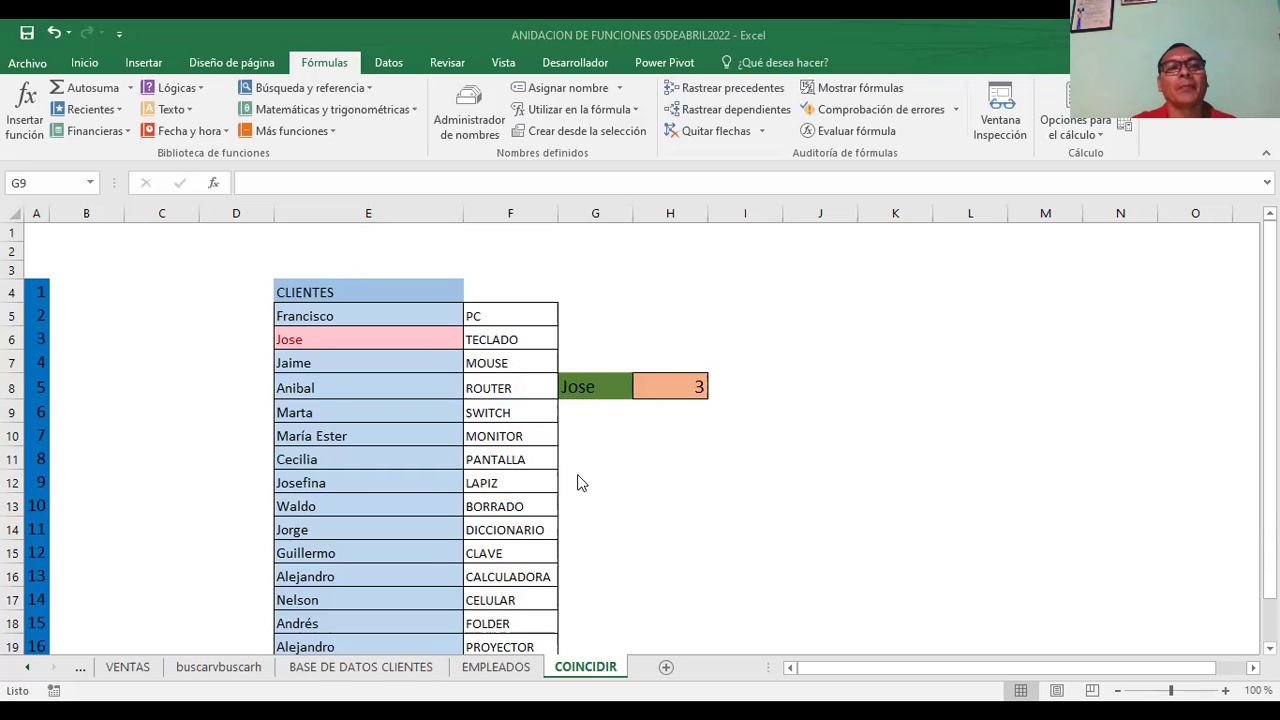
Step: Replace the names in E7 and E14 with Jose
click(330, 366)
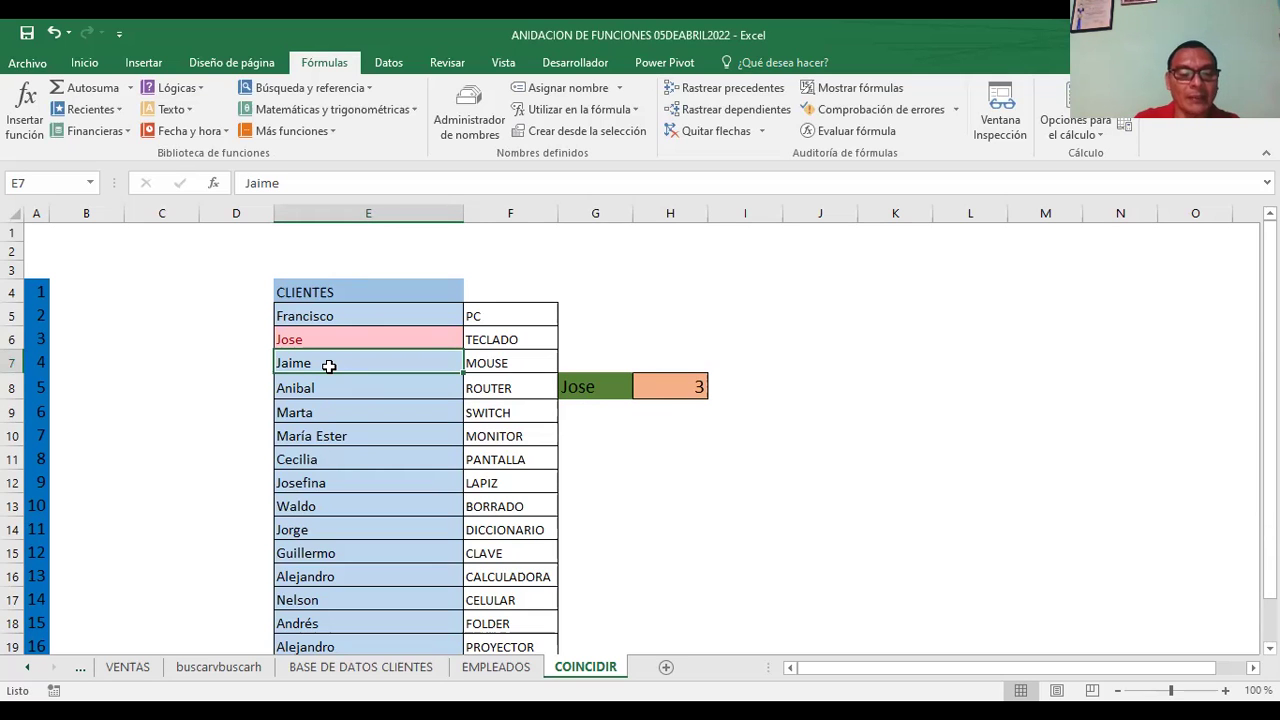
text(Jose)
key(Return)
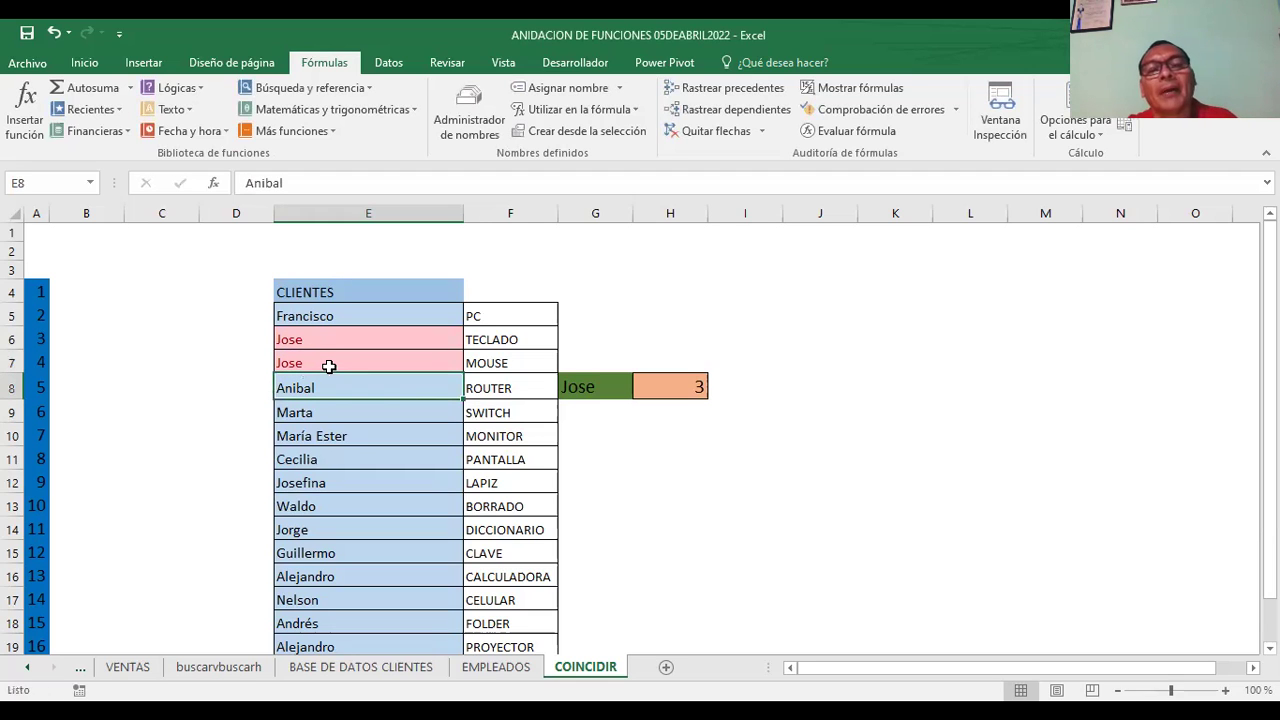
click(322, 529)
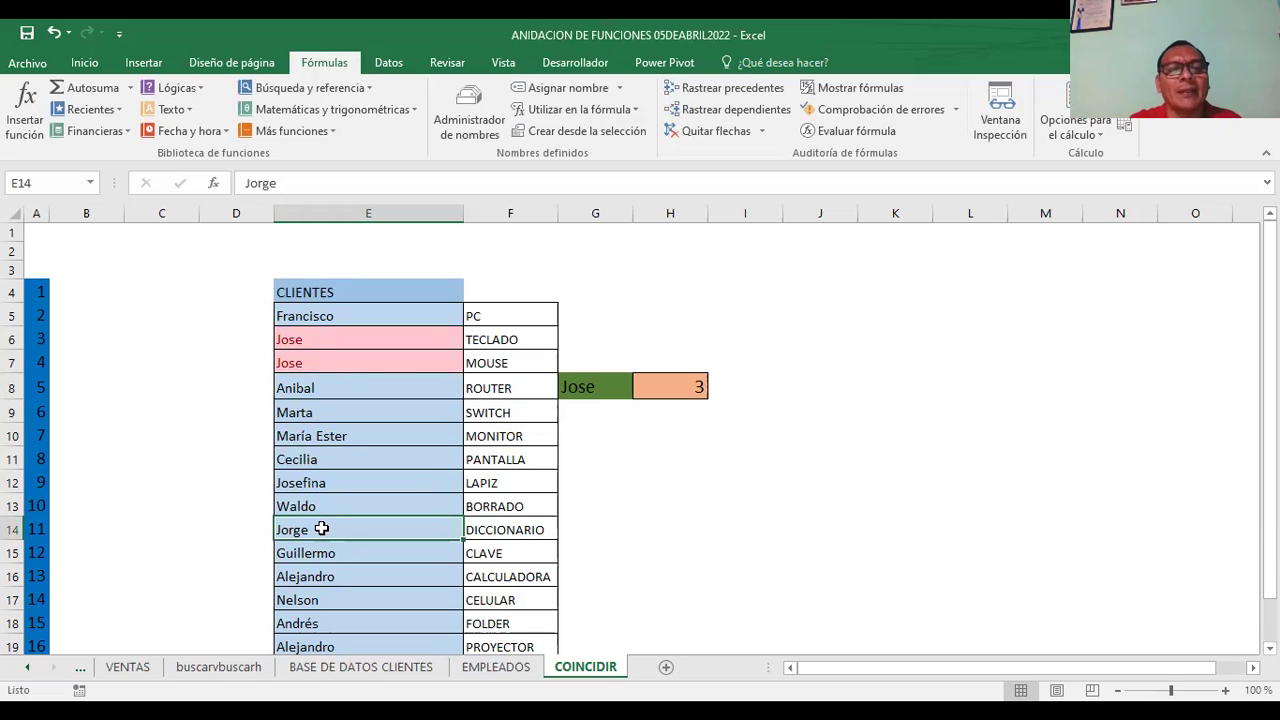
text(Jose)
key(Return)
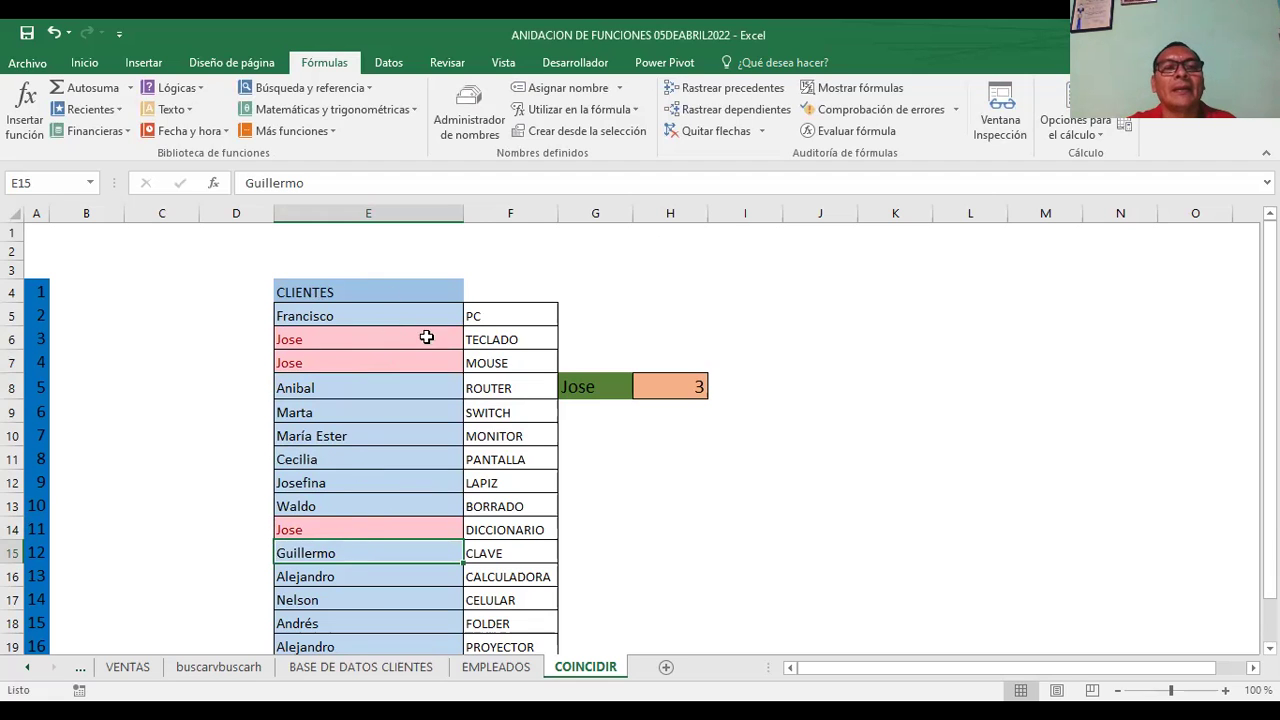
Step: Inspect the COINCIDIR formula in H8 and its lookup value Jose in G8
click(660, 392)
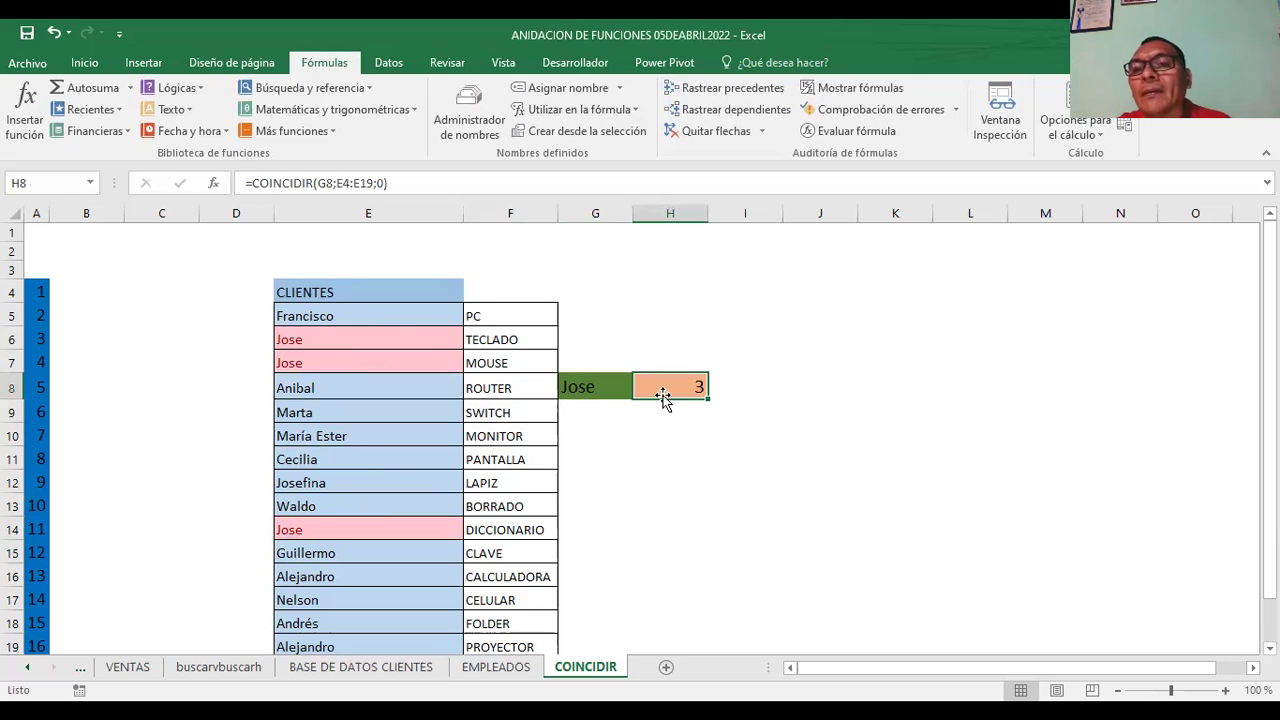
click(602, 385)
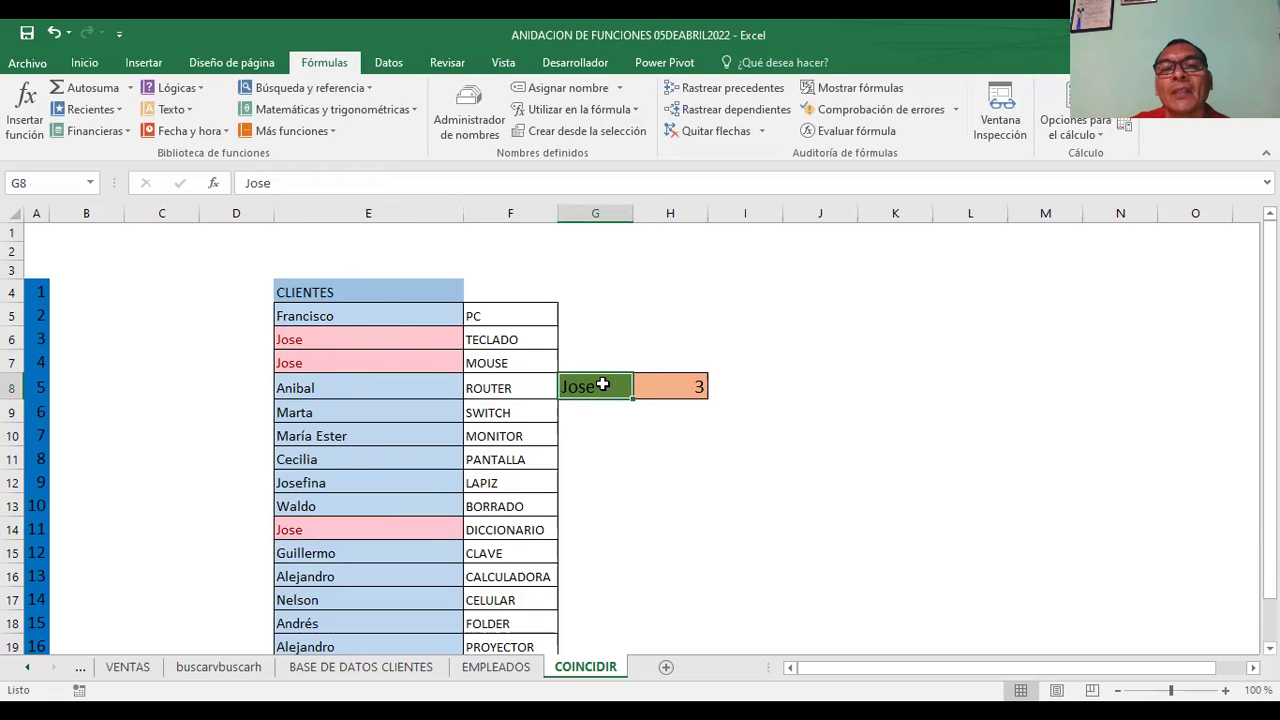
click(677, 386)
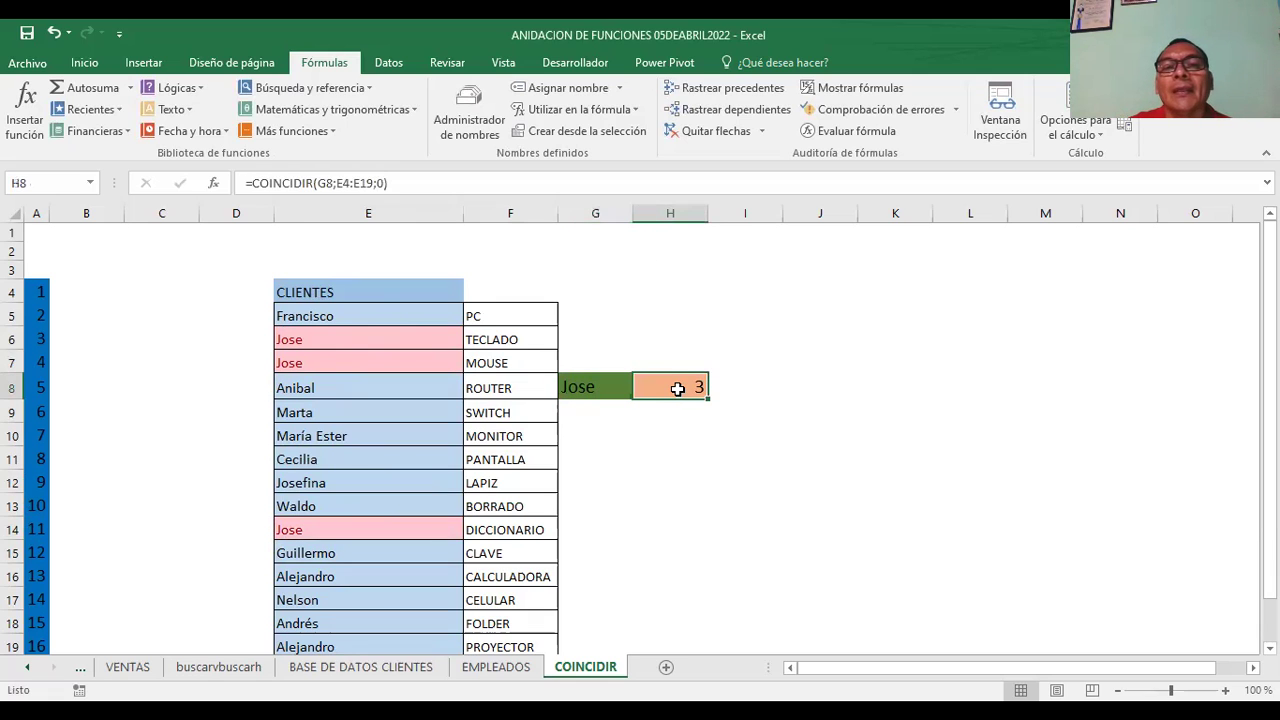
click(640, 500)
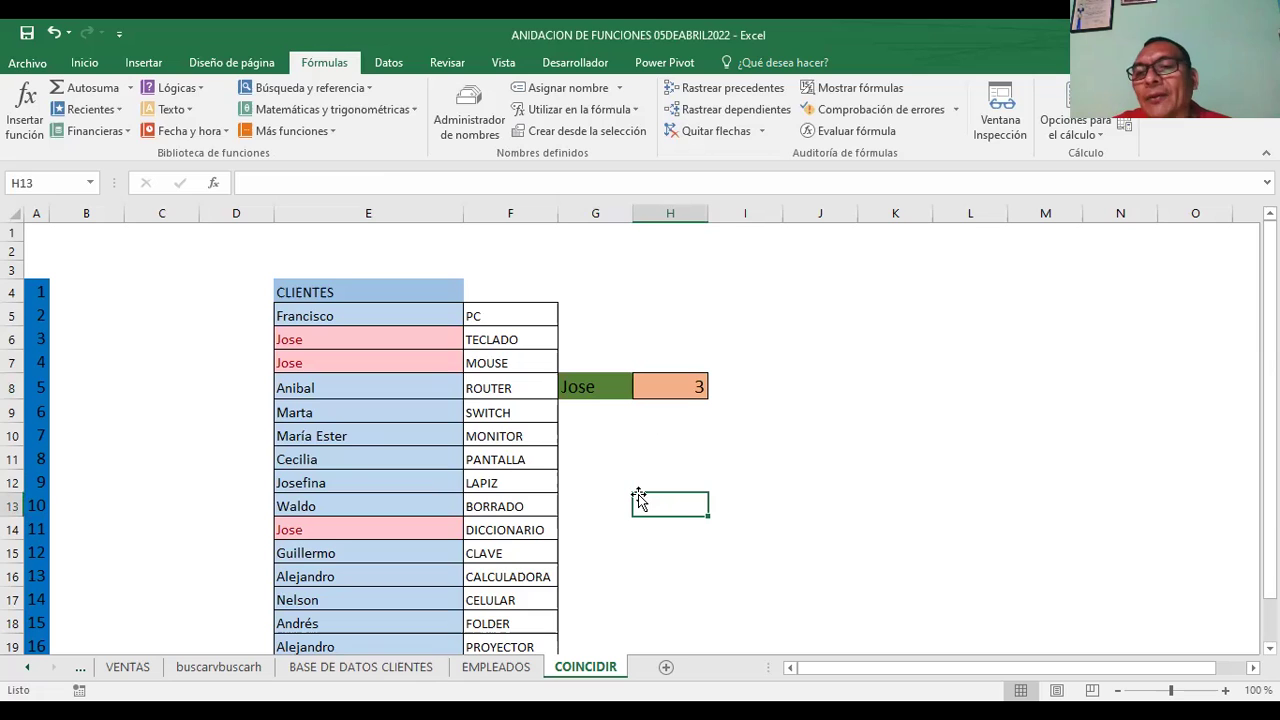
click(670, 386)
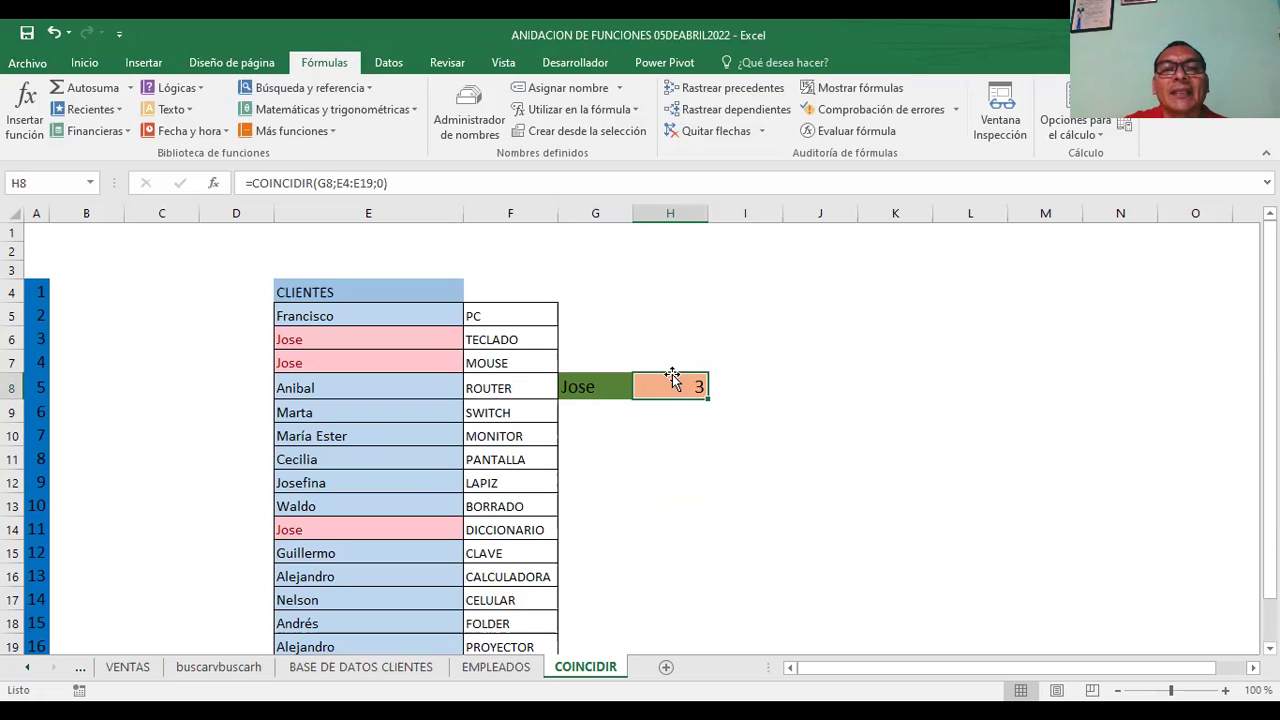
click(573, 388)
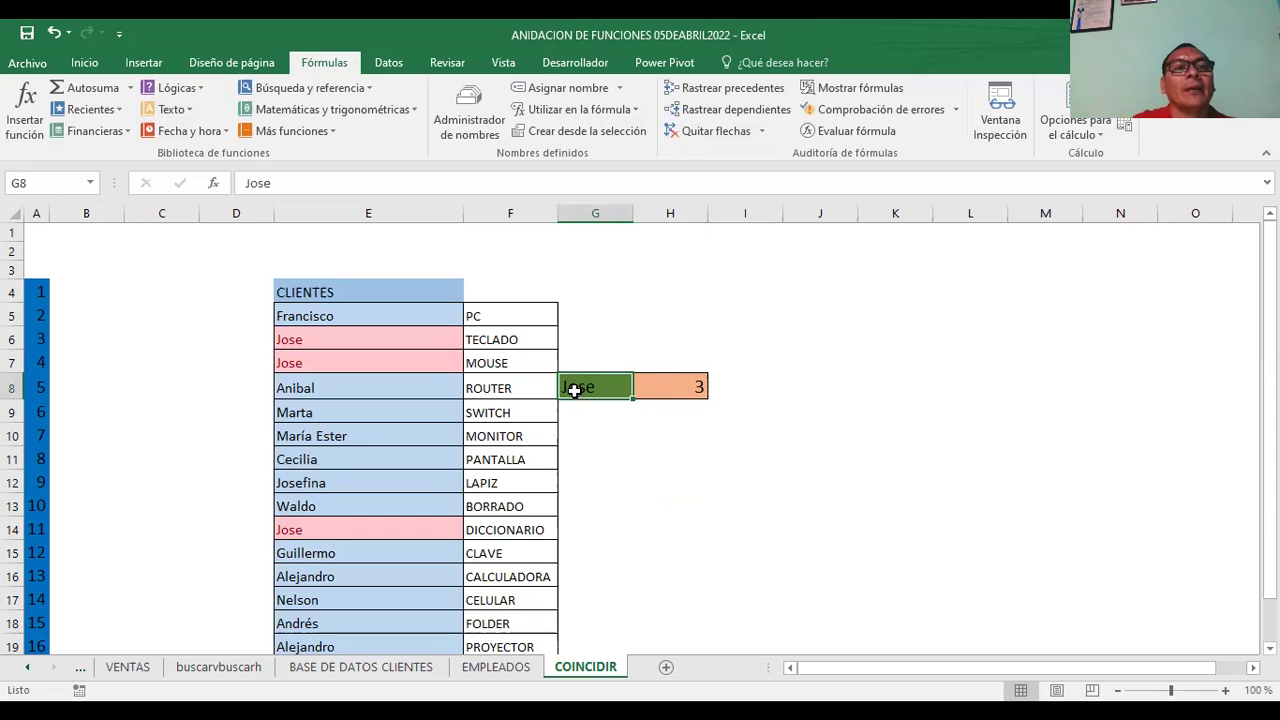
Step: Enter Francisco as the G8 lookup value and widen column G to fit it
text(Franci)
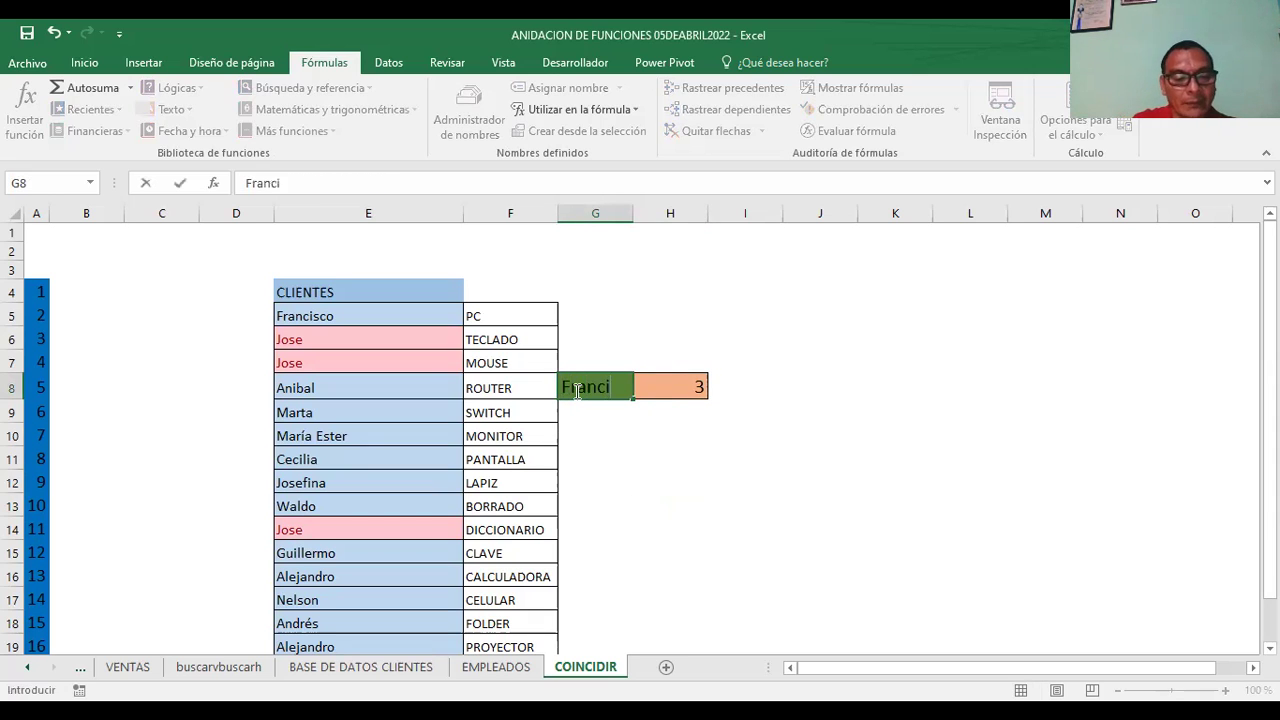
text(sco)
key(Return)
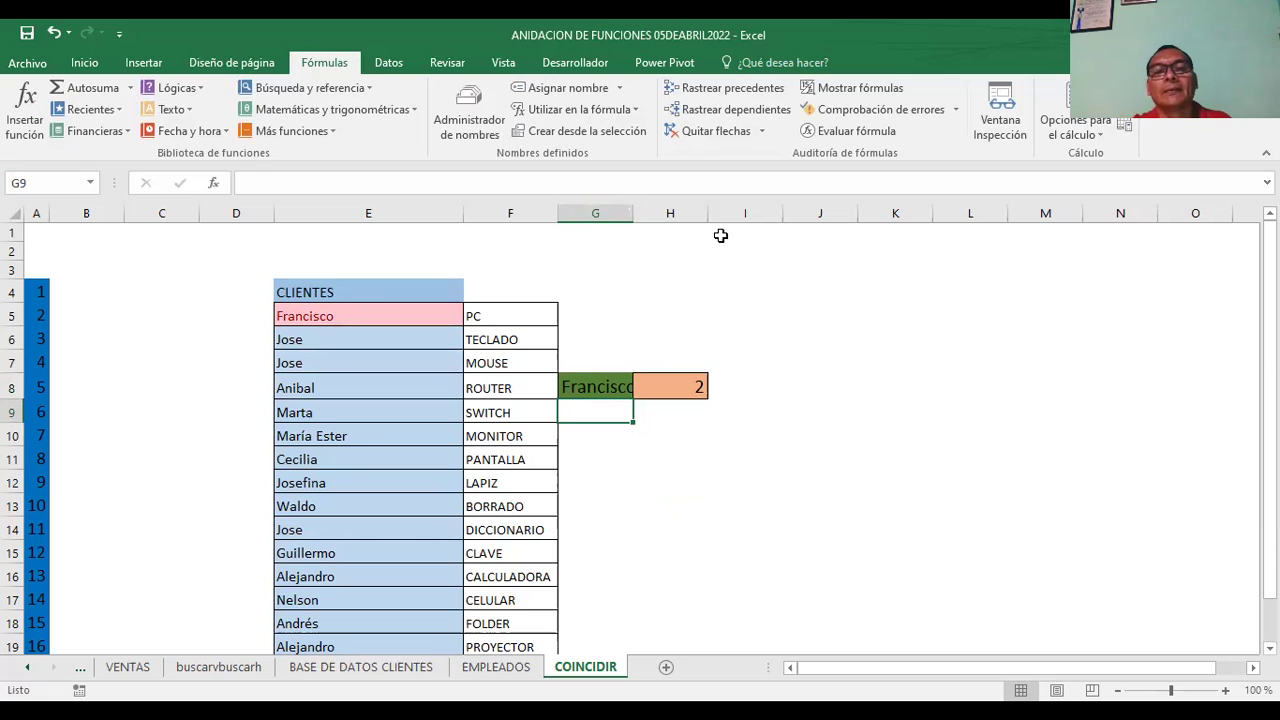
drag(634, 216, 718, 234)
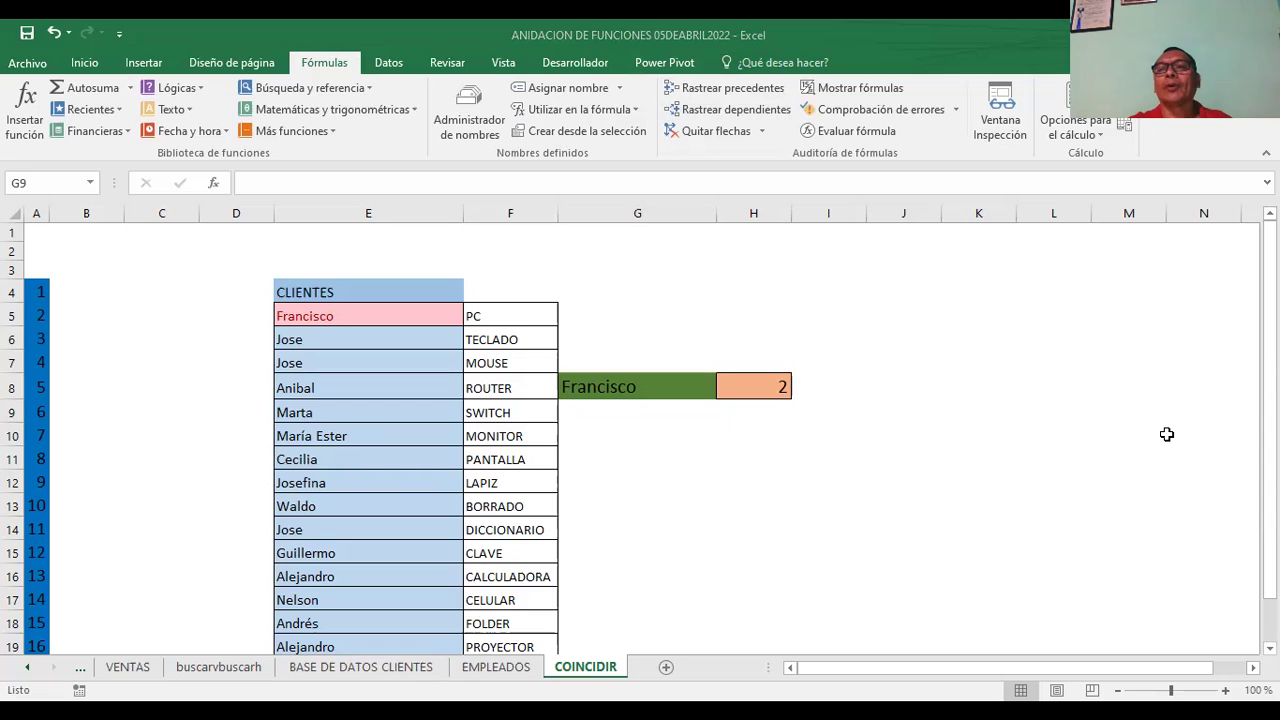
click(652, 390)
click(740, 385)
click(372, 316)
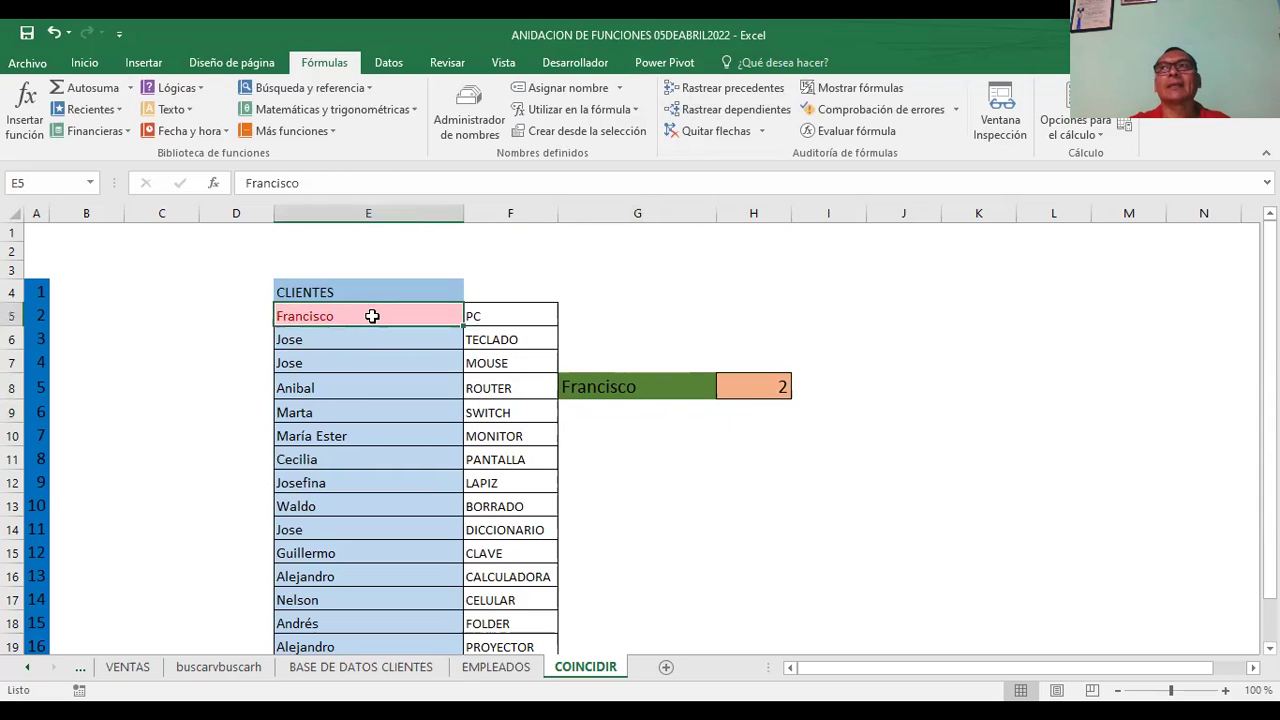
click(756, 386)
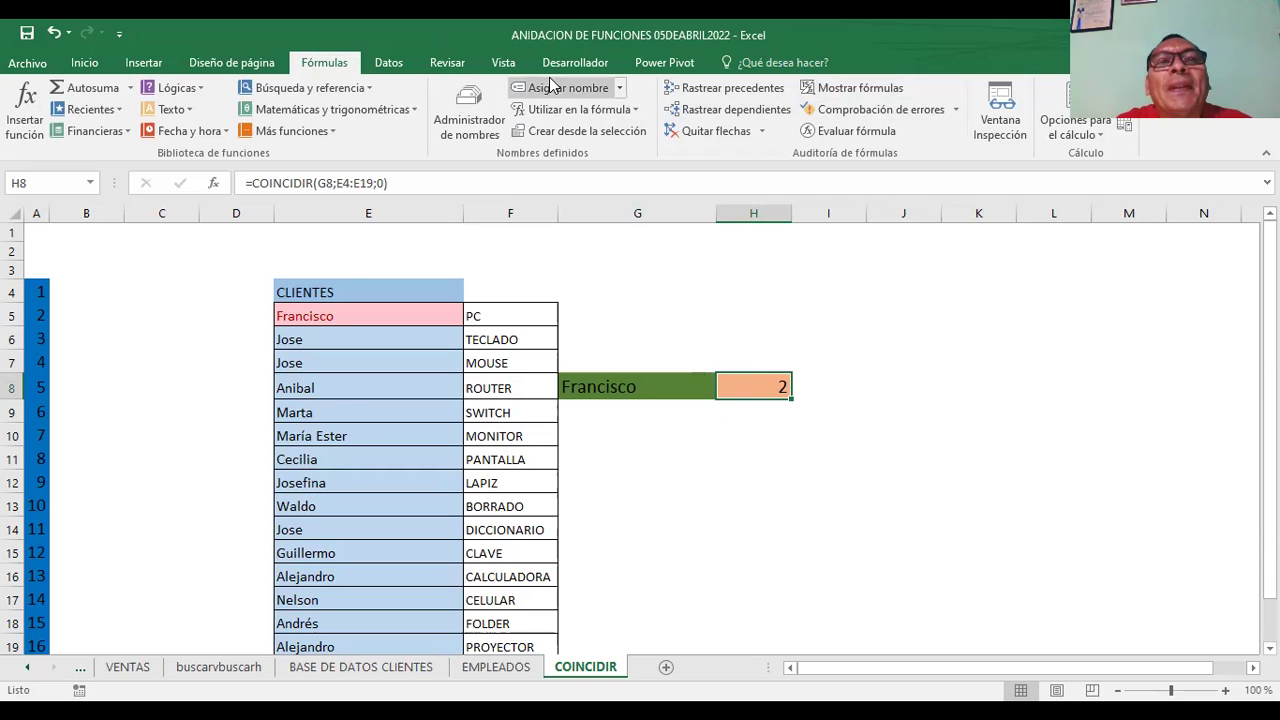
Step: Browse the Datos, Revisar and Vista ribbon tabs, returning to Fórmulas
click(387, 64)
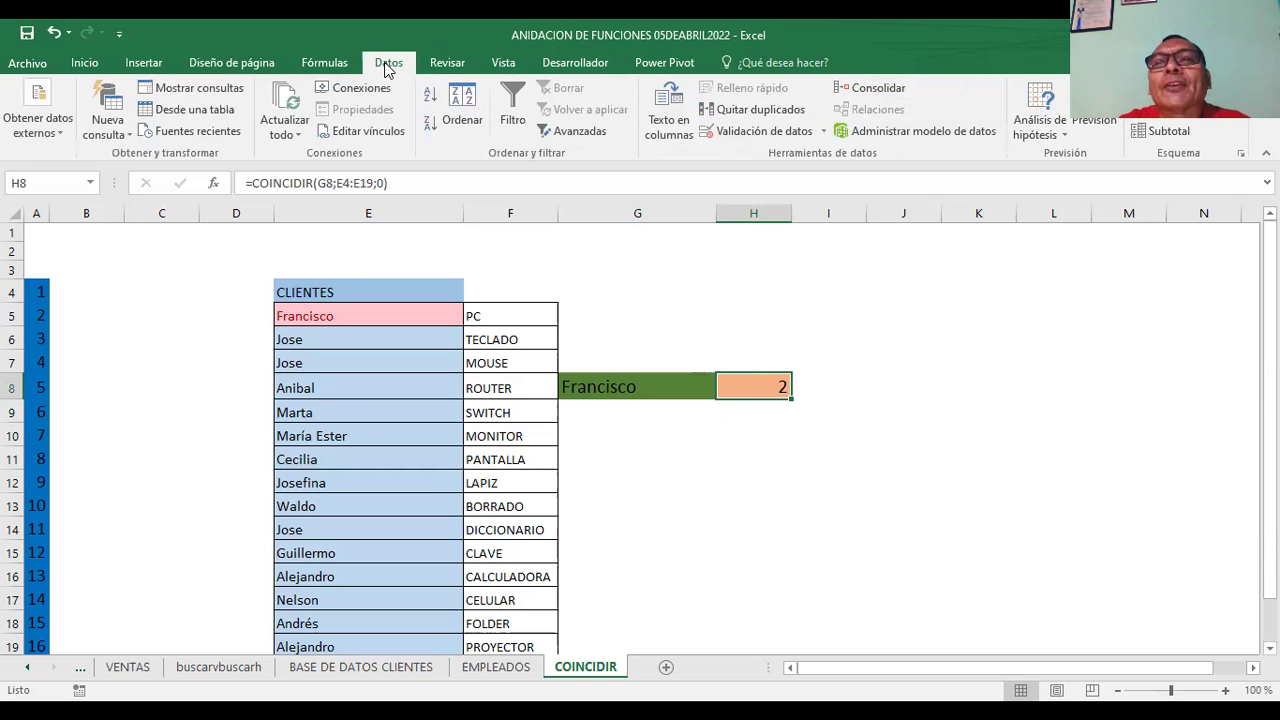
click(446, 64)
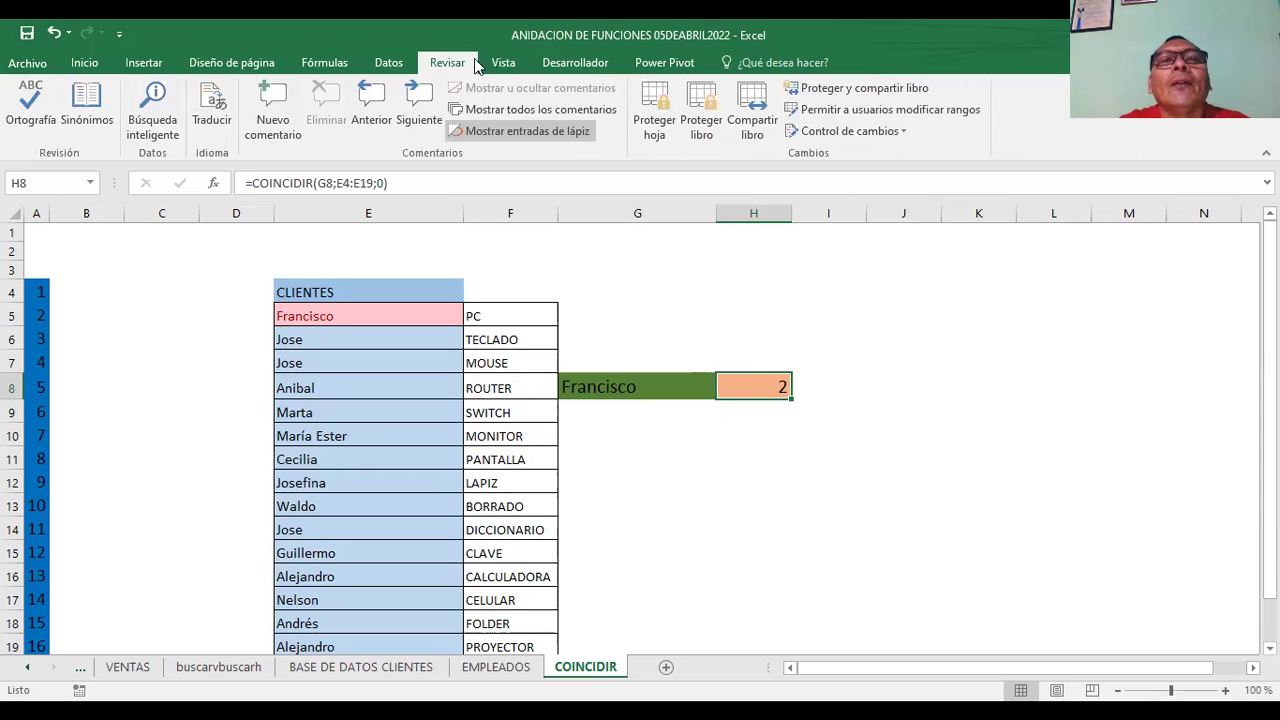
click(318, 66)
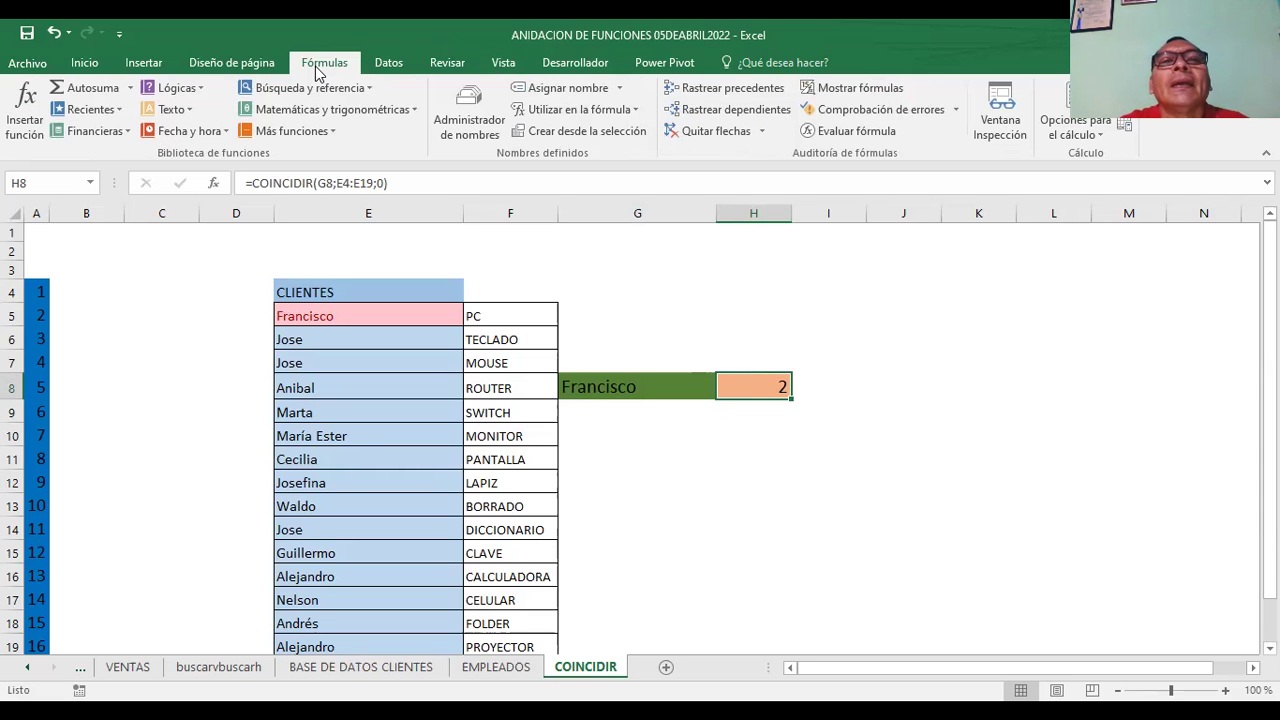
click(506, 67)
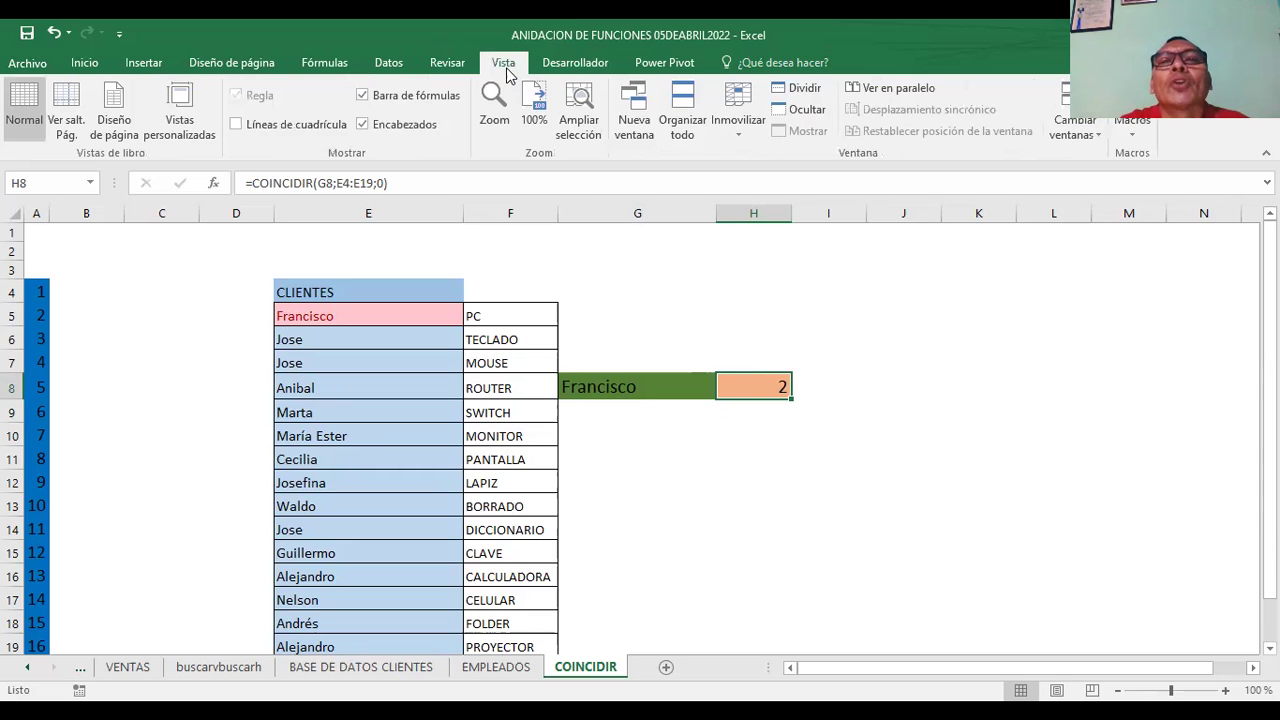
click(433, 64)
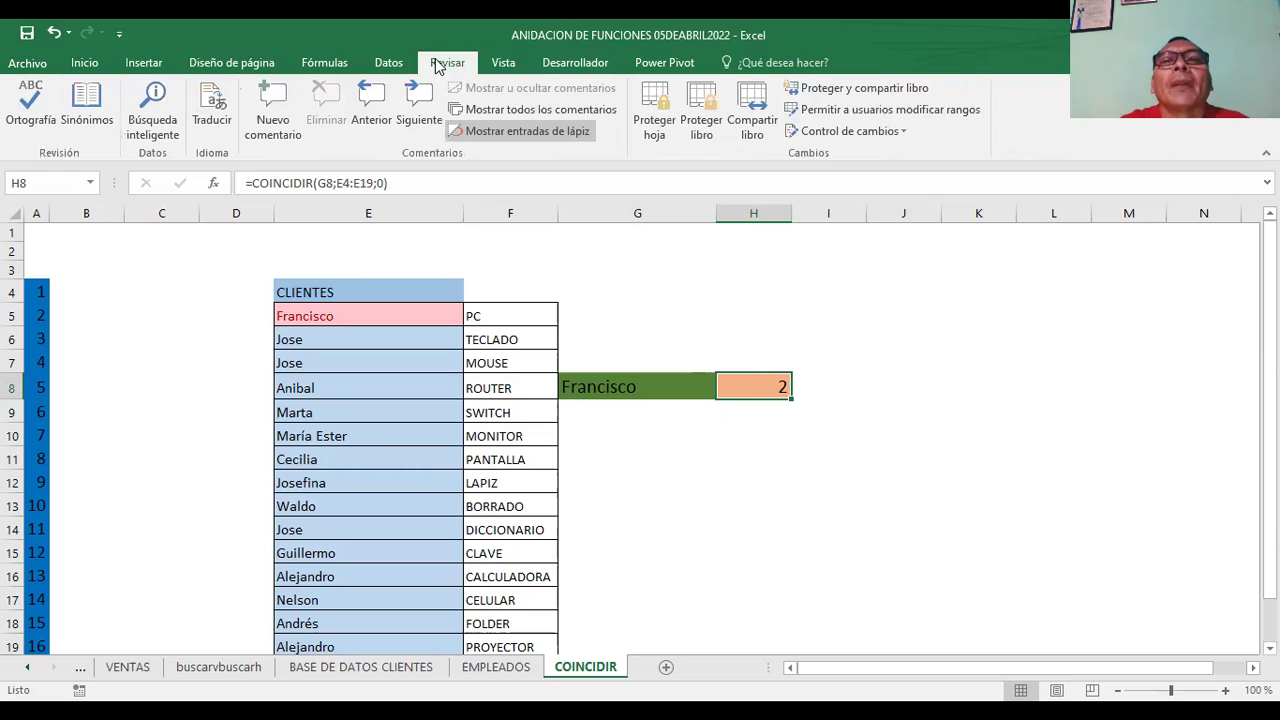
click(383, 62)
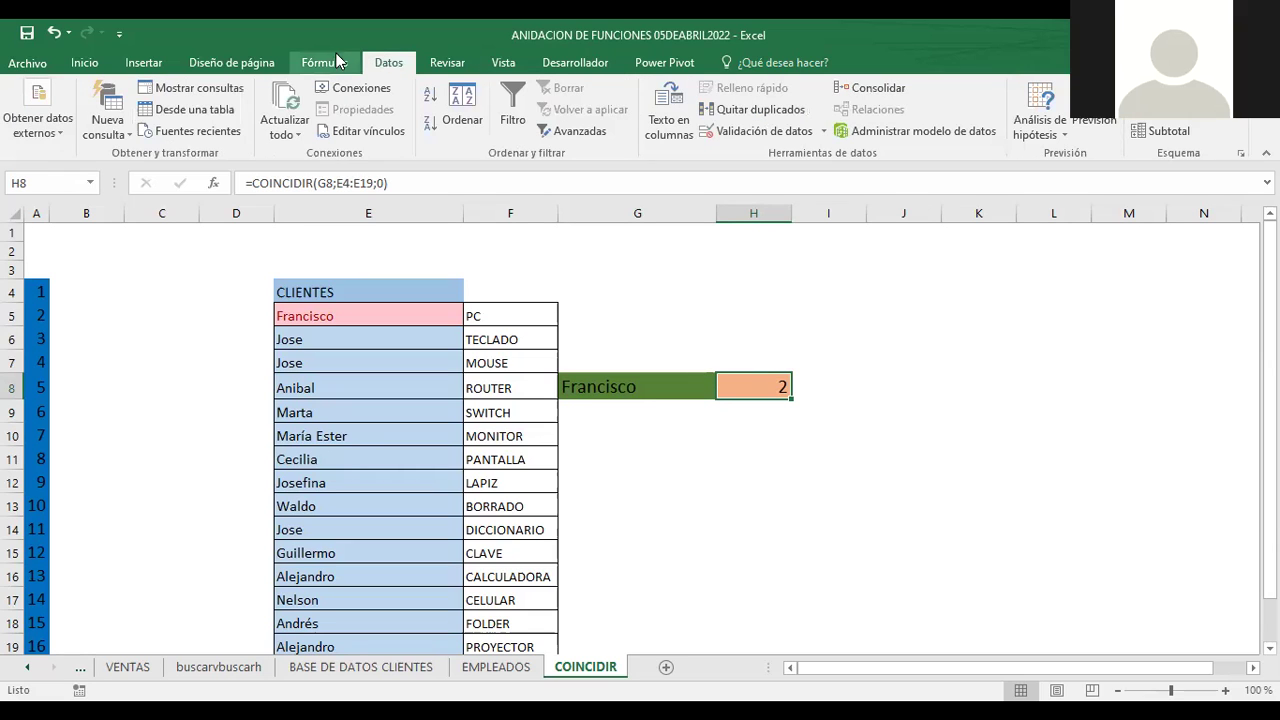
click(338, 62)
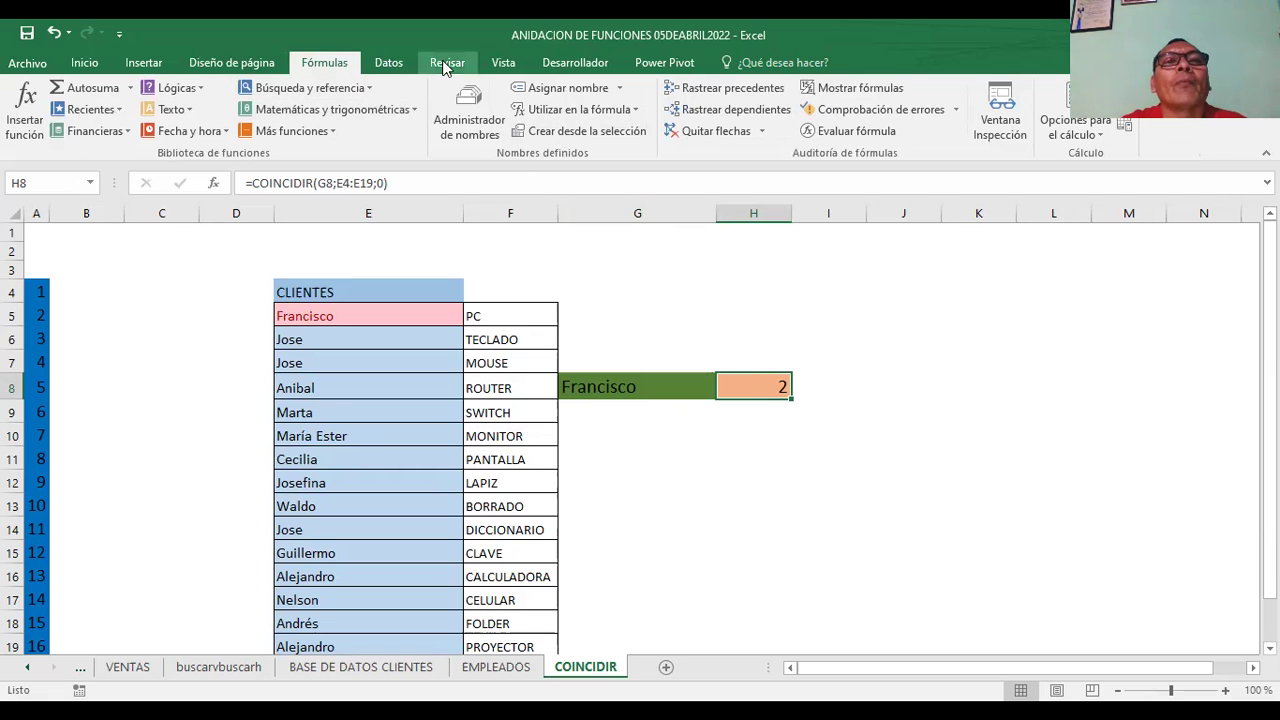
Step: Browse Power Pivot, Desarrollador, Vista, Revisar and Datos, ending on Diseño de página
click(663, 66)
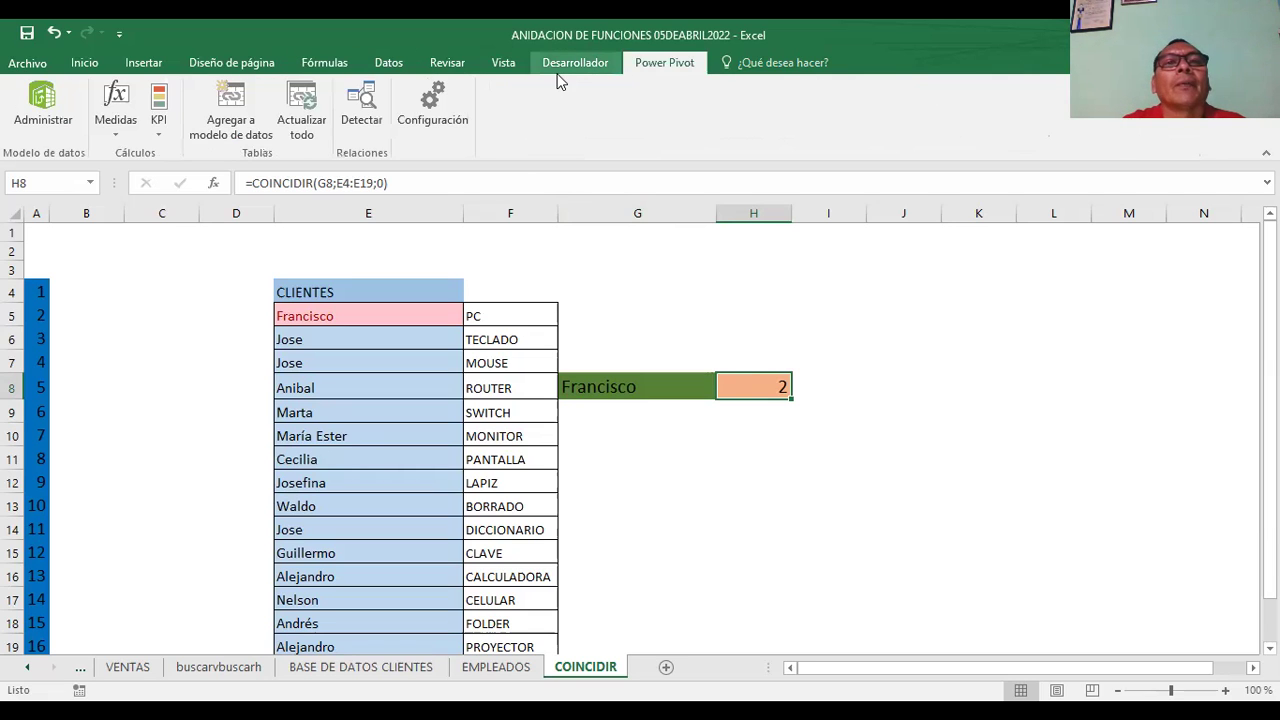
click(562, 66)
click(503, 66)
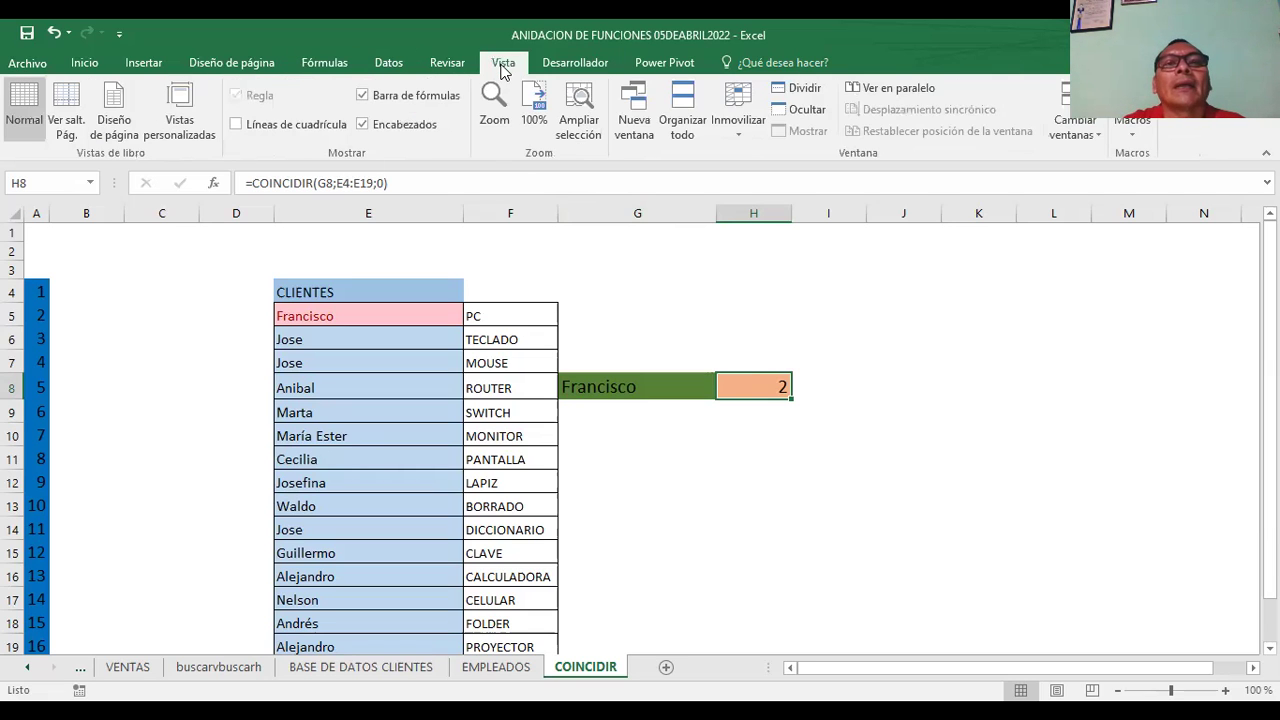
click(447, 66)
click(397, 68)
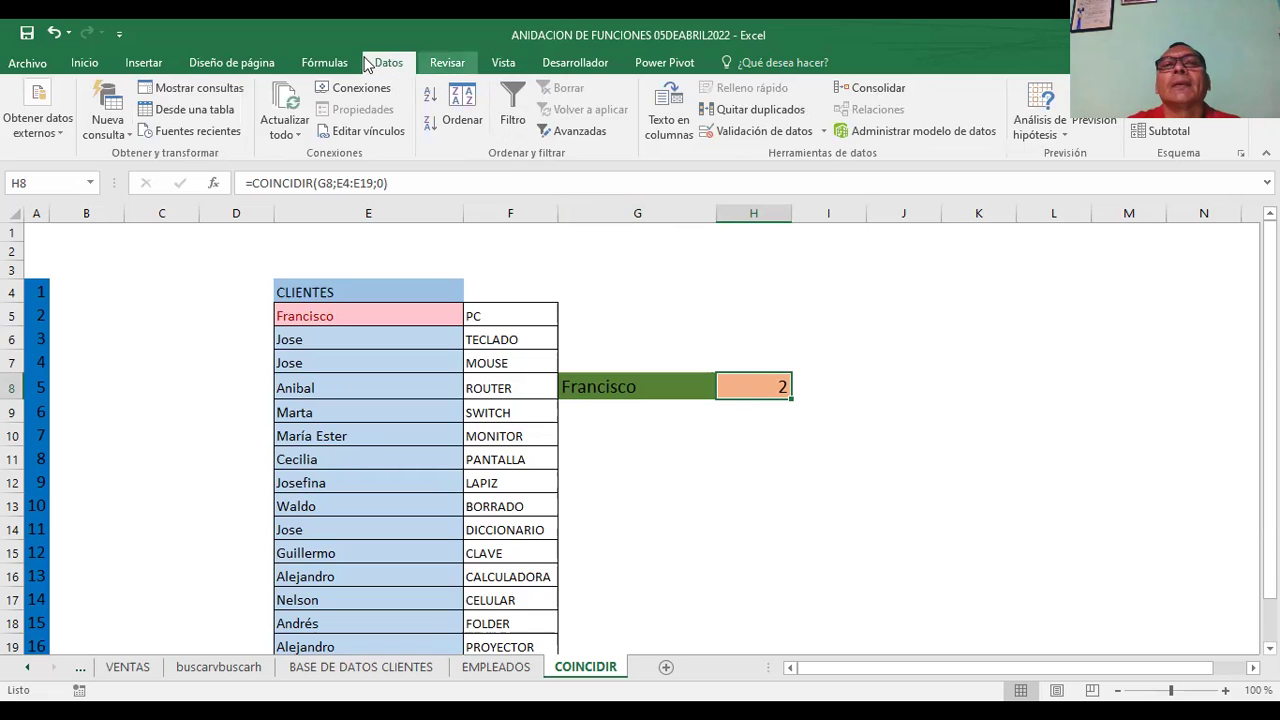
click(324, 64)
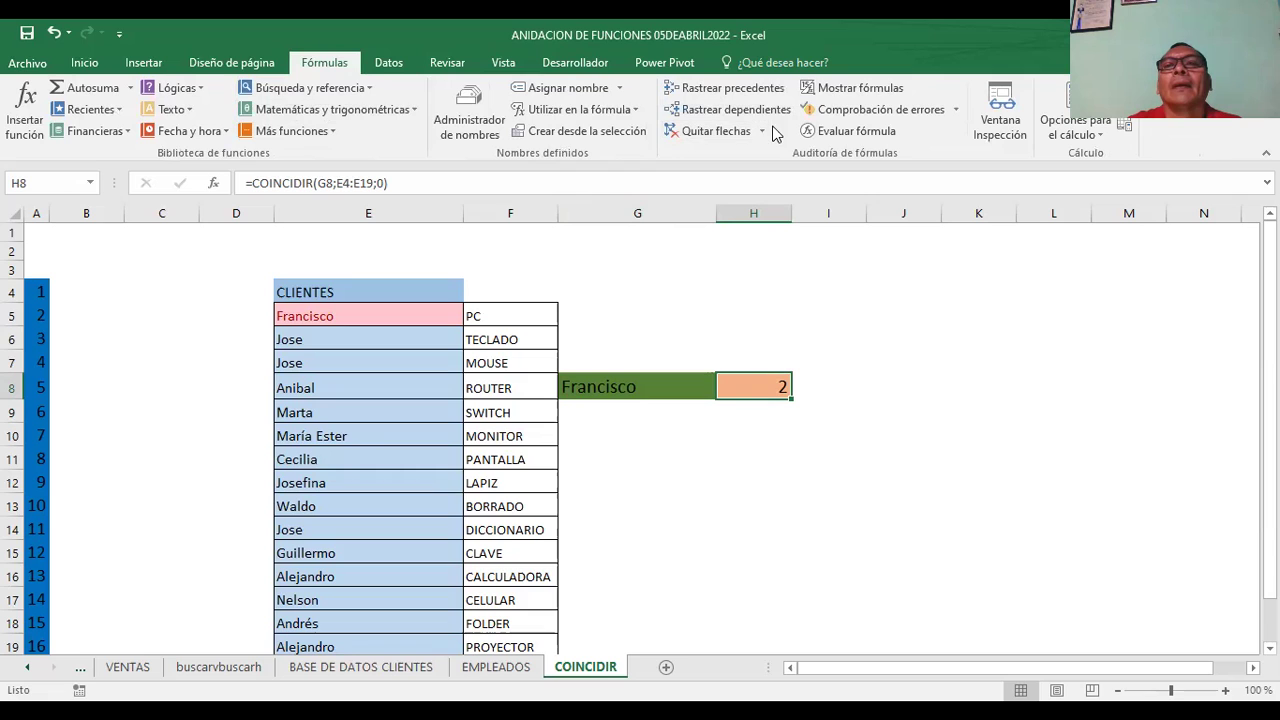
click(232, 63)
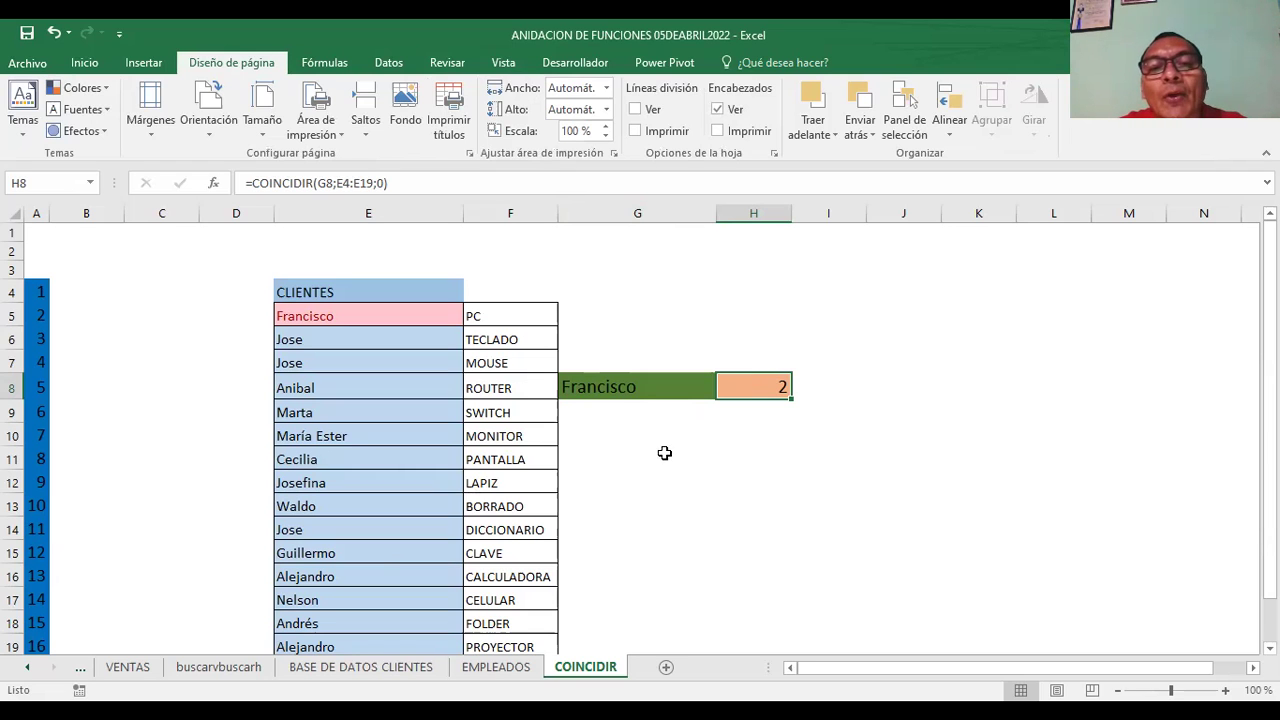
click(623, 390)
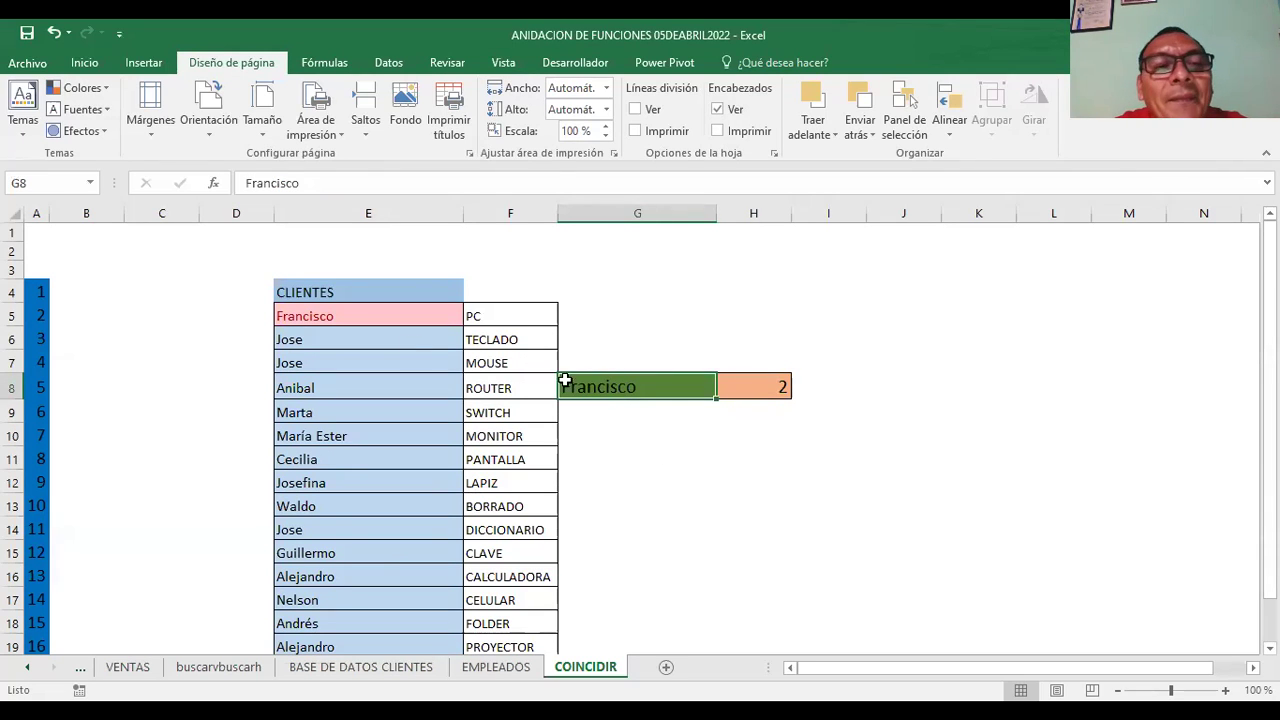
click(756, 385)
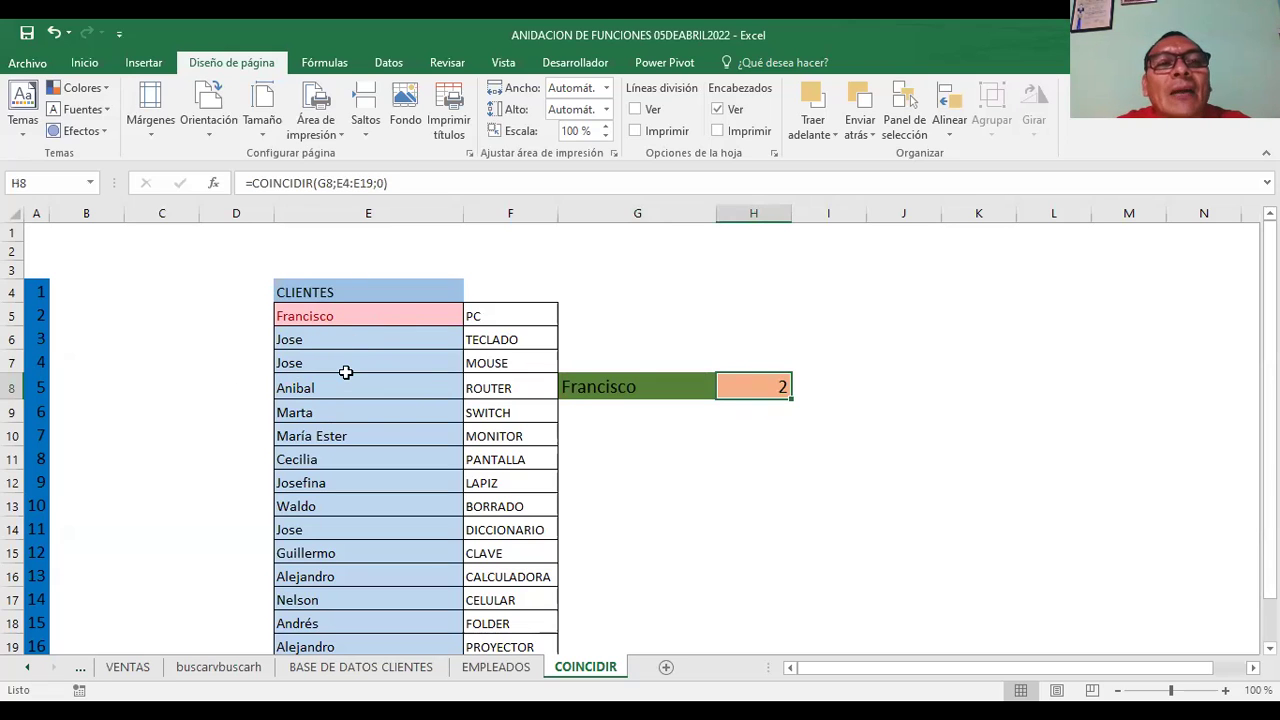
click(659, 383)
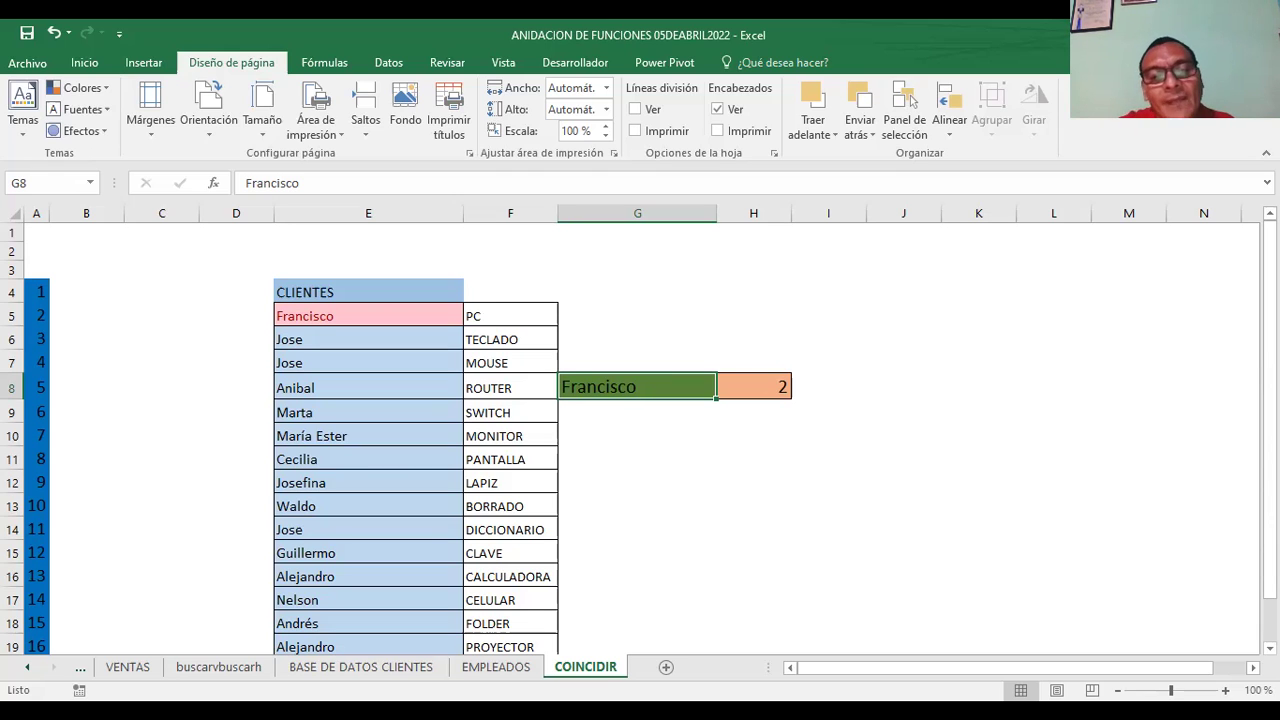
click(602, 678)
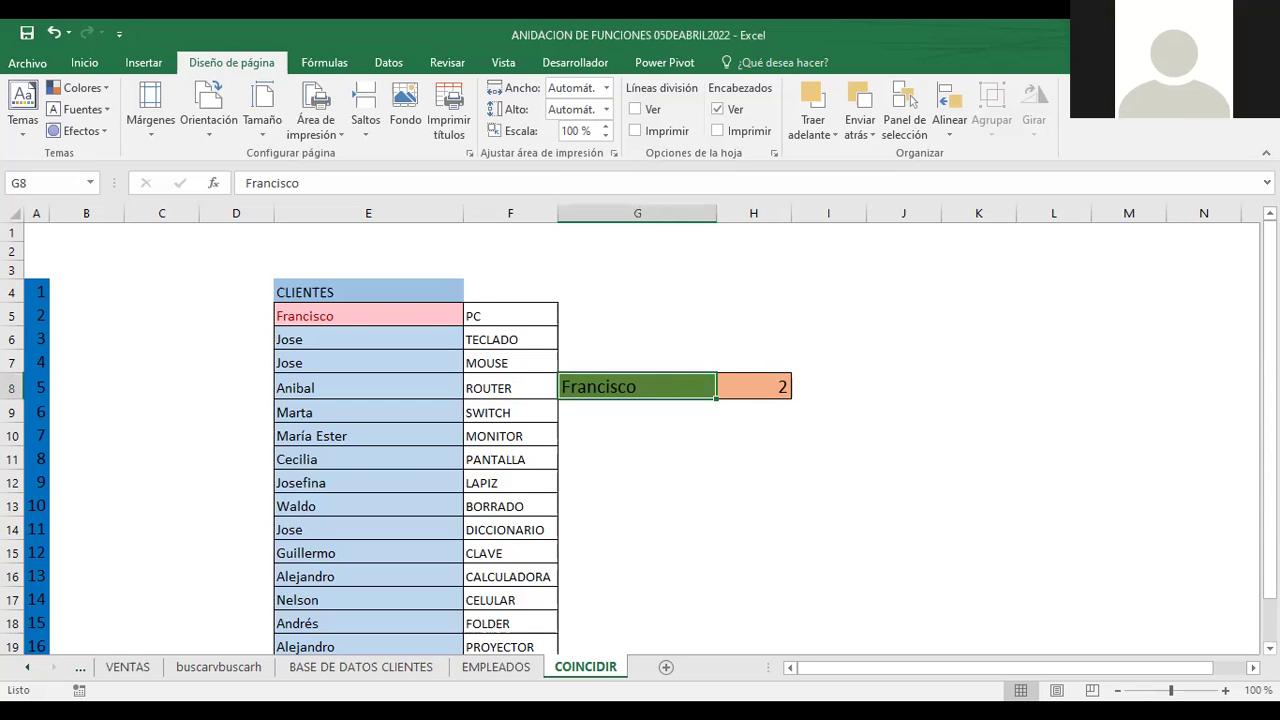
click(116, 620)
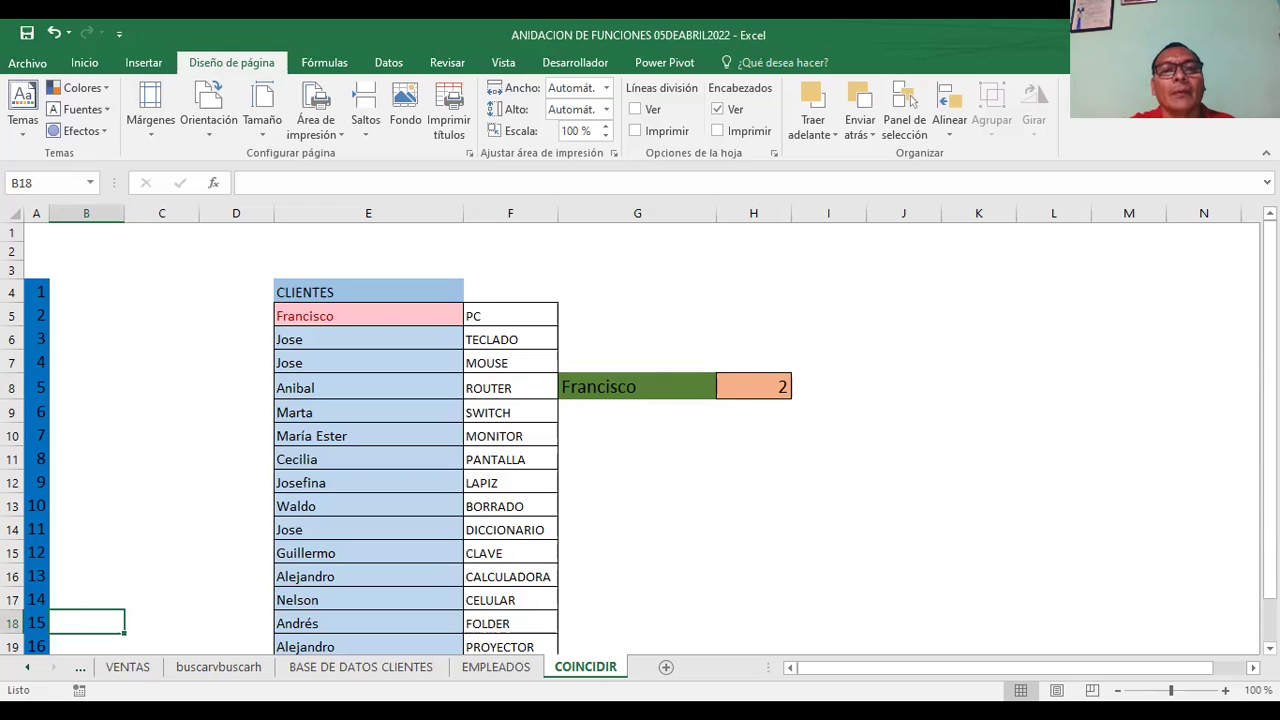
Step: Move through the BASE DE DATOS CLIENTES, EMPLEADOS and COINCIDIR sheets to VENTAS
click(631, 486)
click(350, 678)
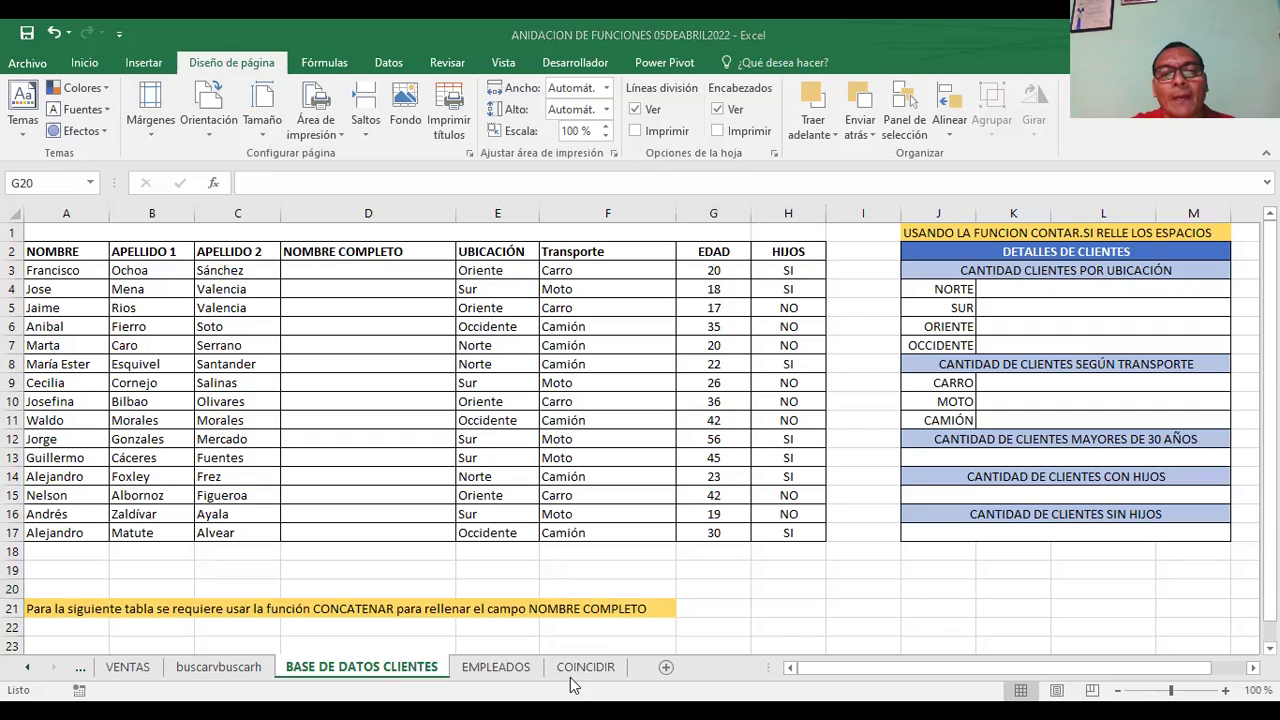
key(ctrl+Page_Down)
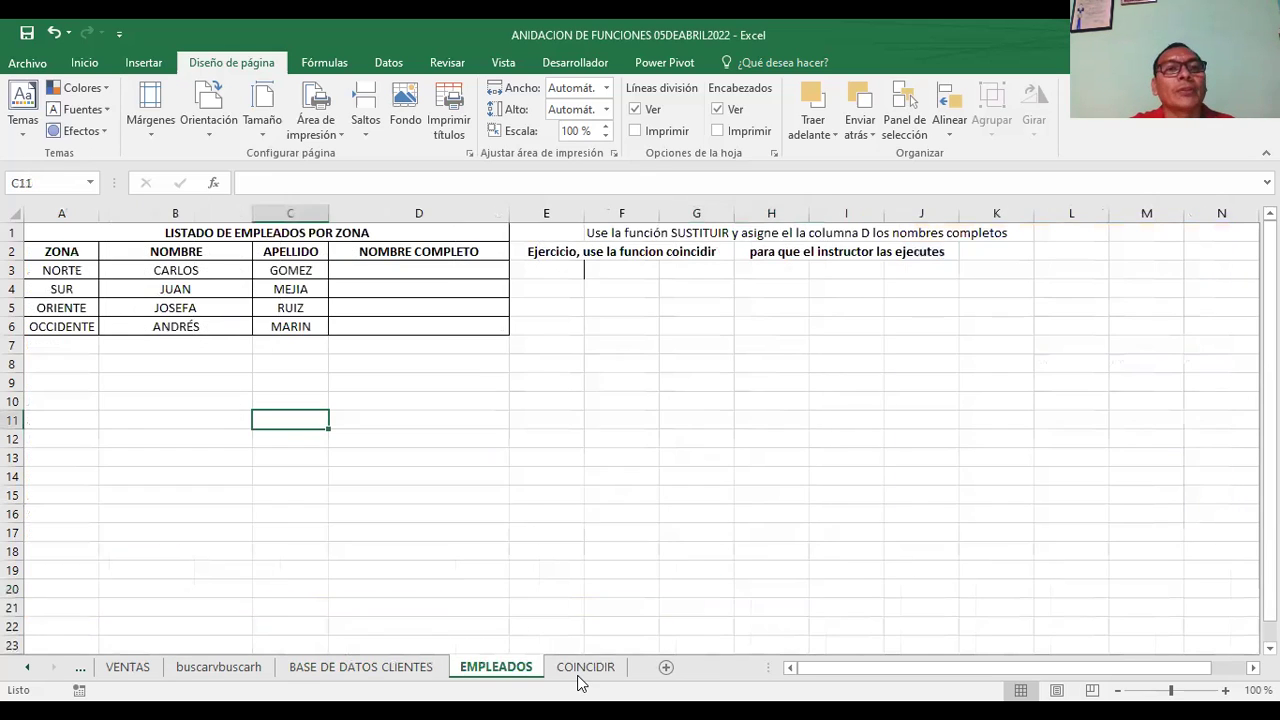
click(589, 672)
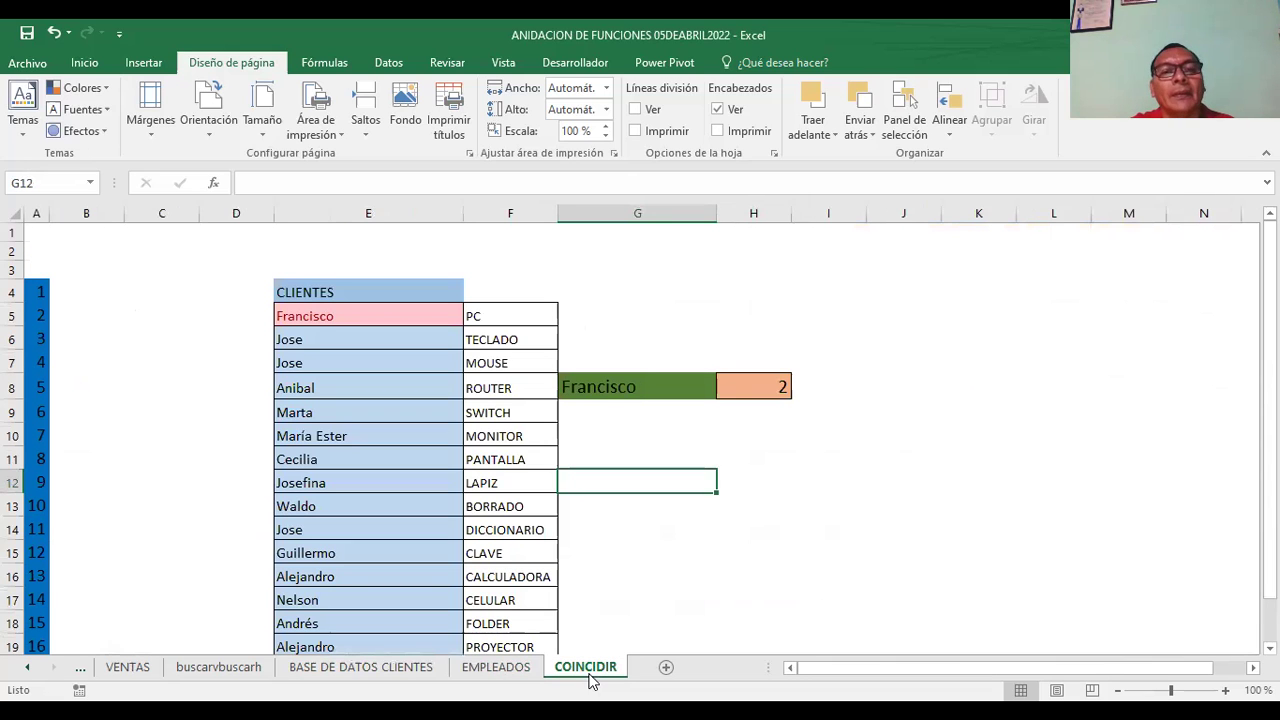
click(110, 667)
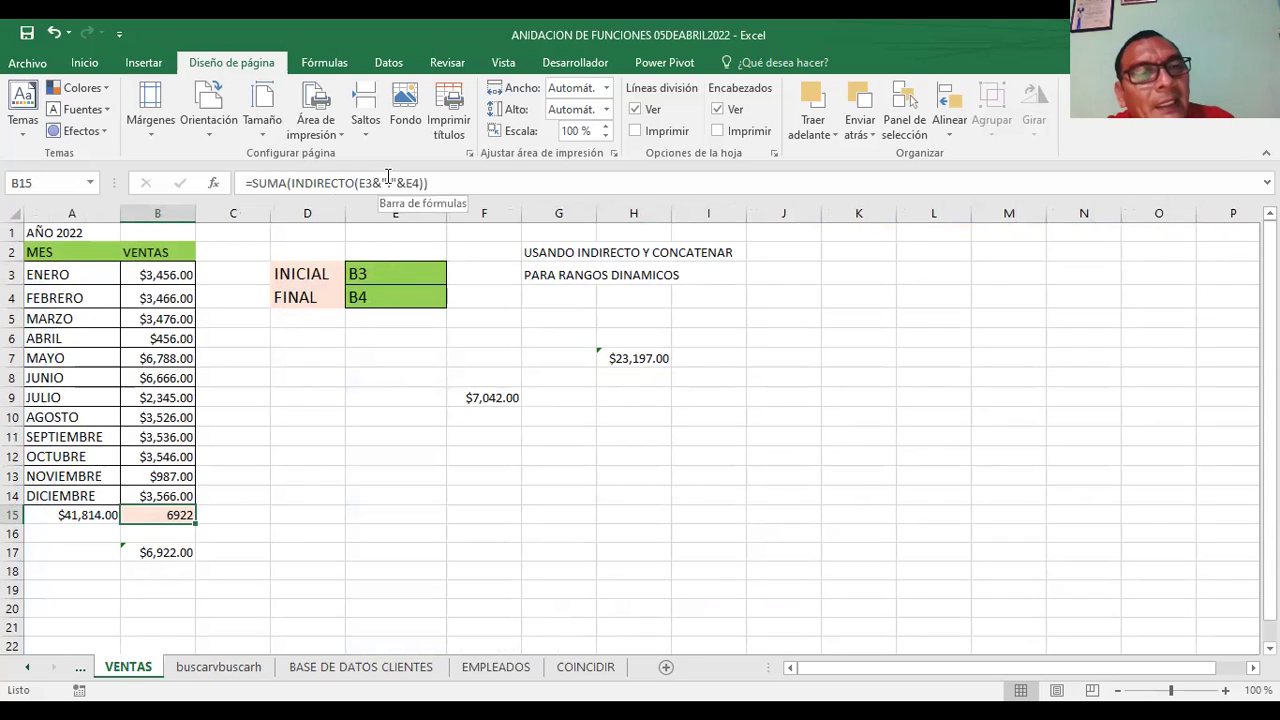
drag(434, 183, 213, 182)
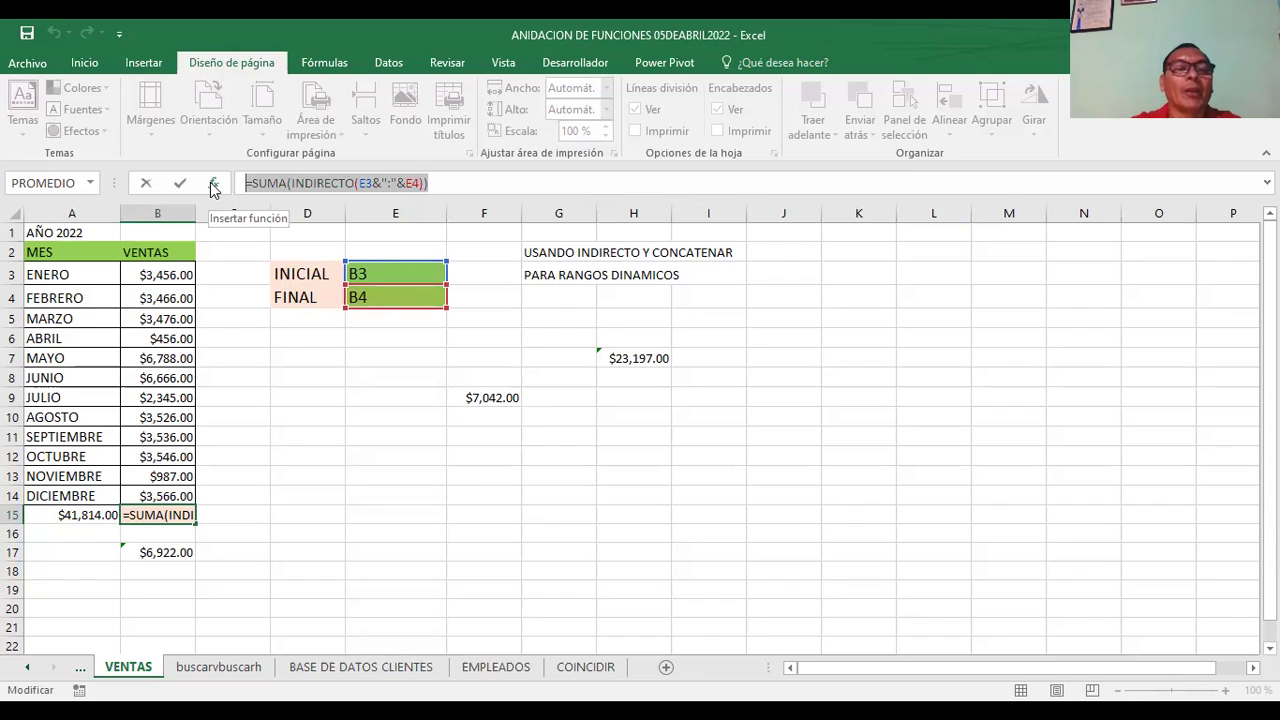
key(ctrl+Return)
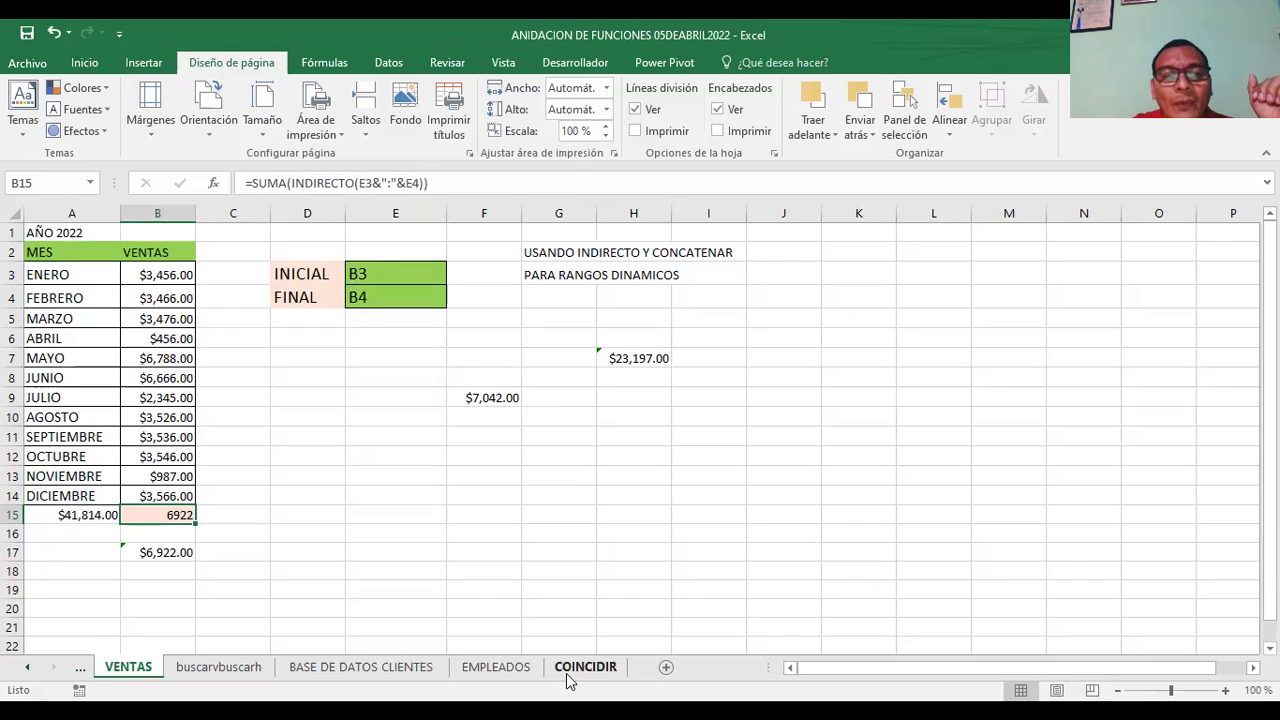
Step: Review the INDIRECTO formula in F11 of Hoja1 (2), then go to BASE DE DATOS CLIENTES
click(30, 672)
click(118, 667)
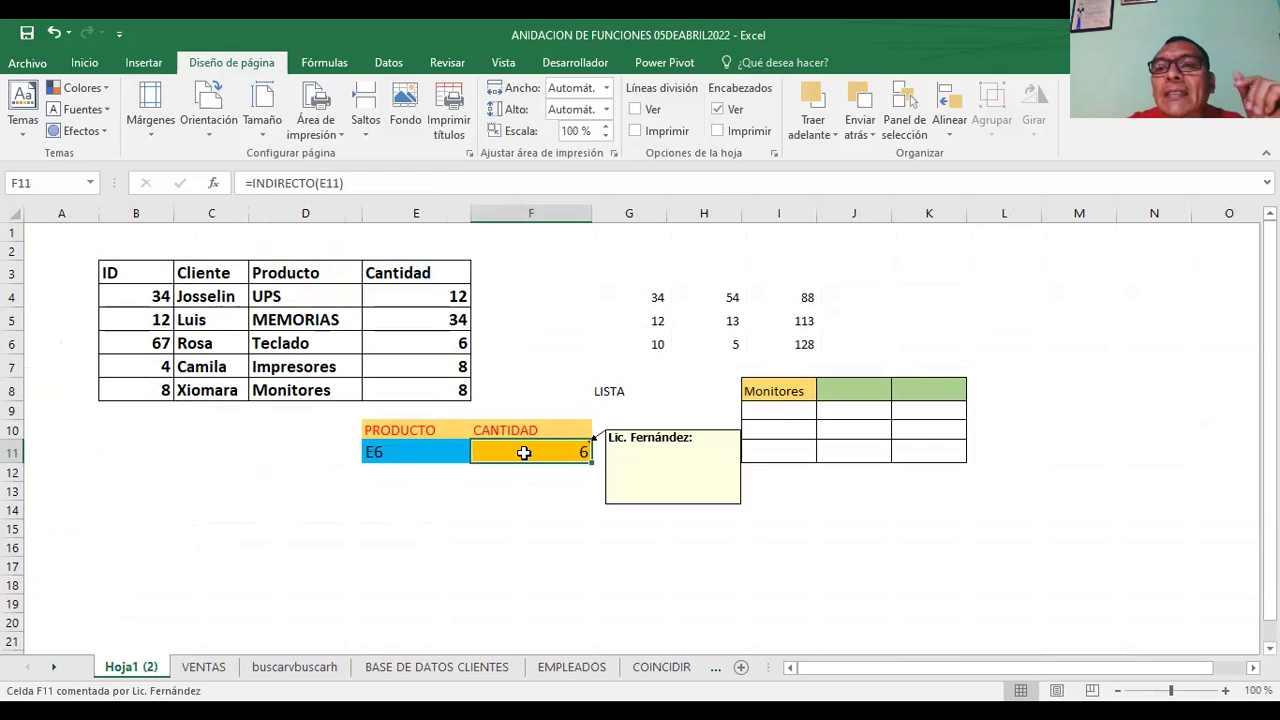
click(1030, 396)
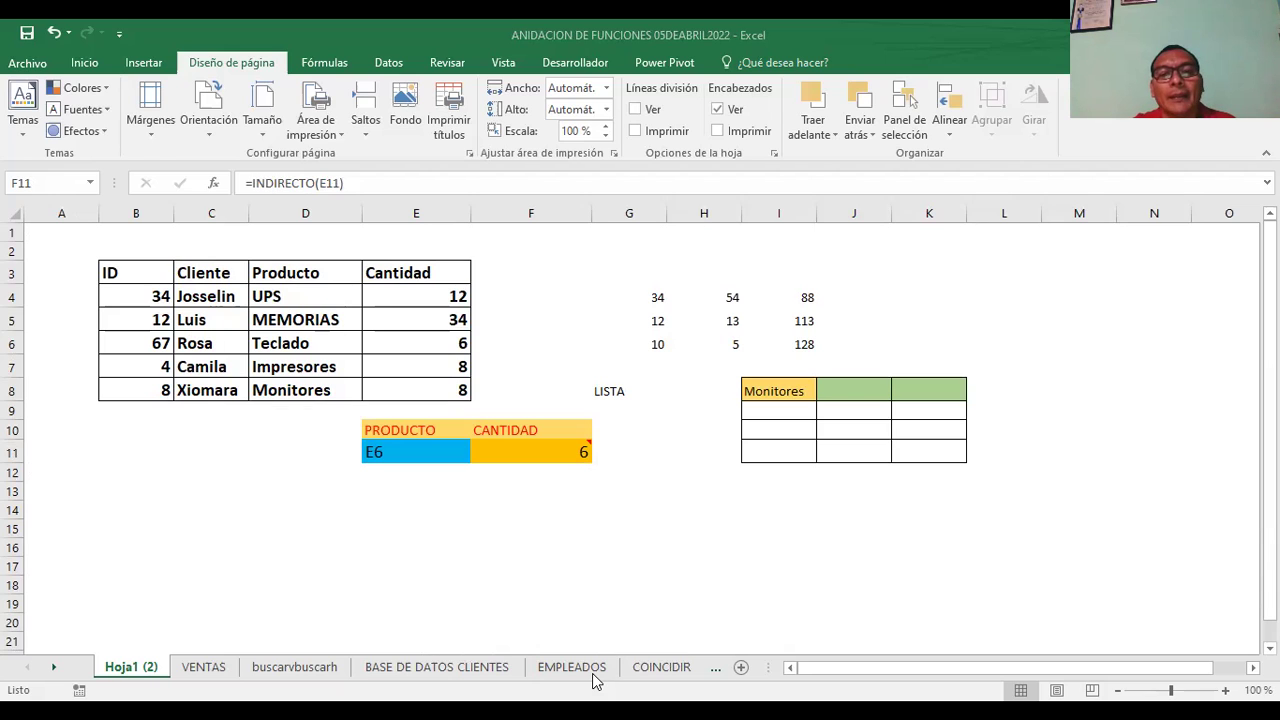
click(205, 366)
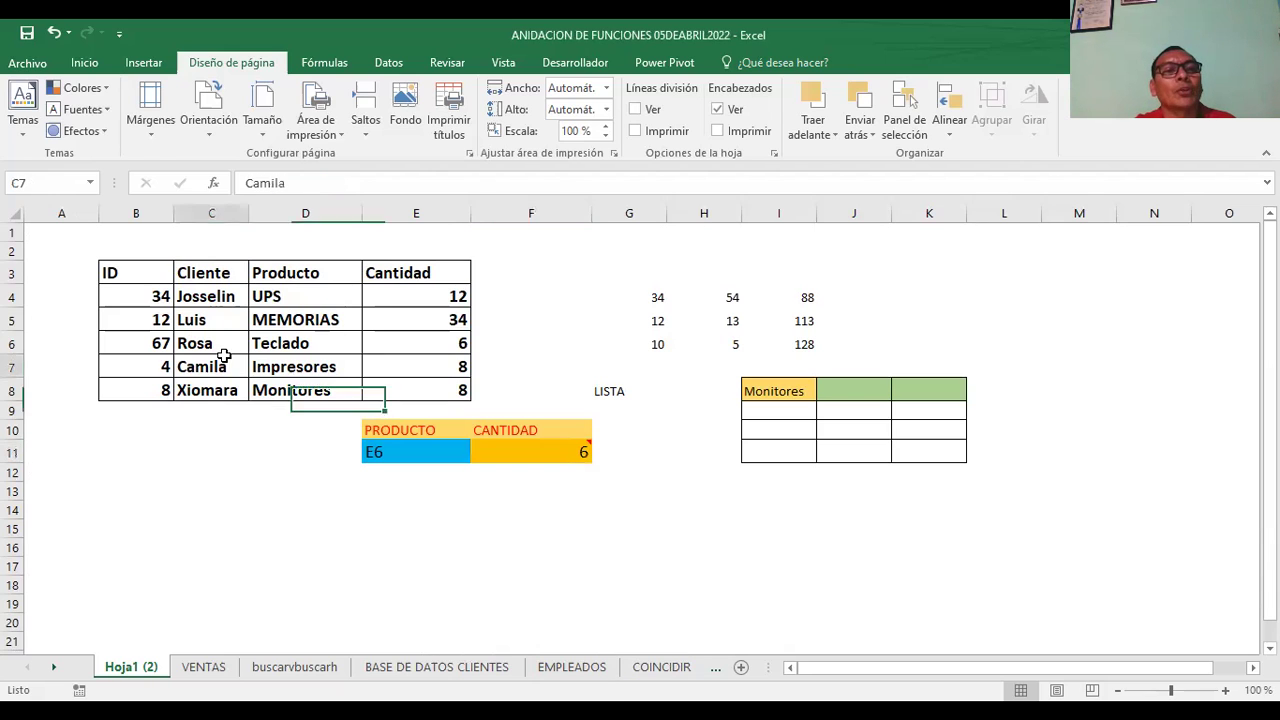
click(544, 455)
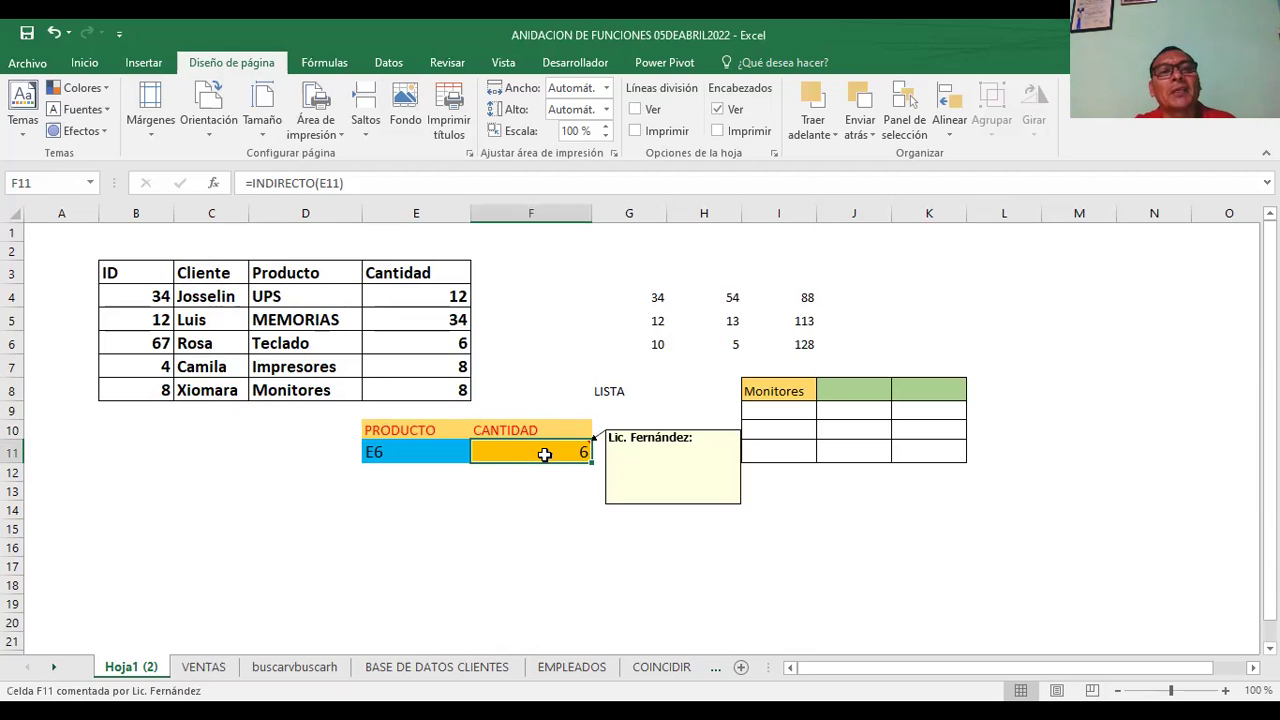
click(398, 453)
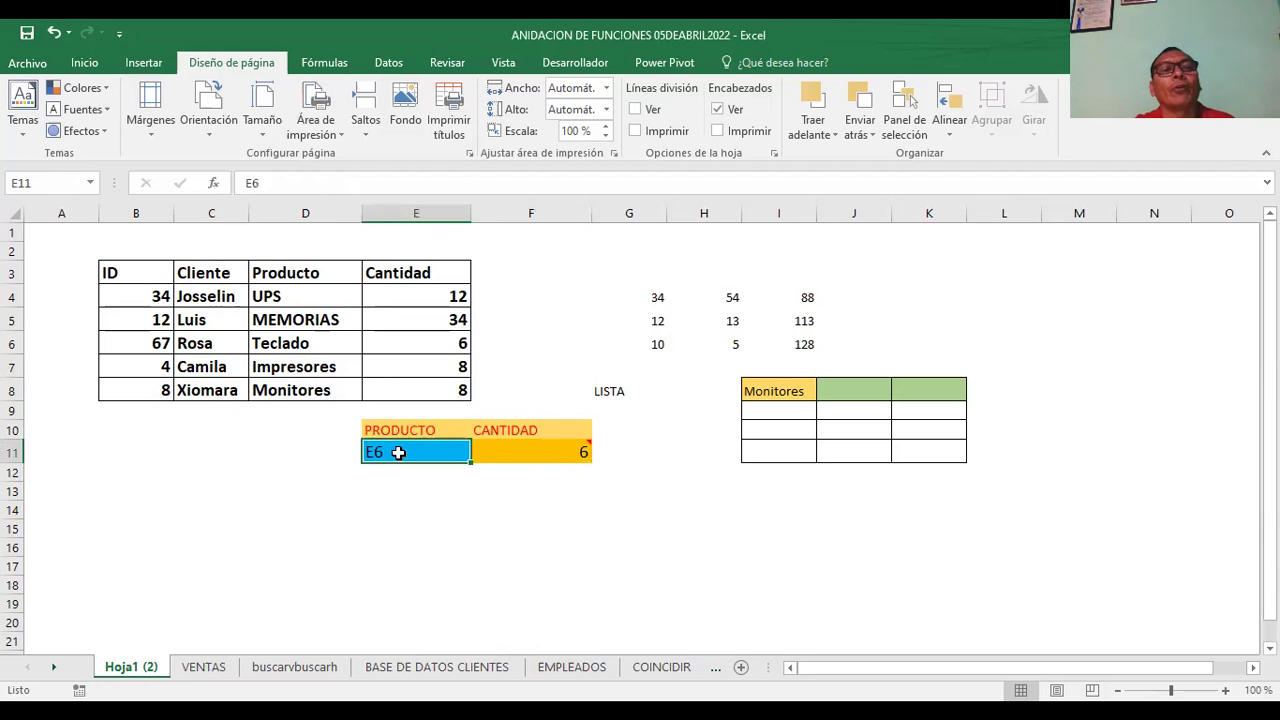
click(512, 457)
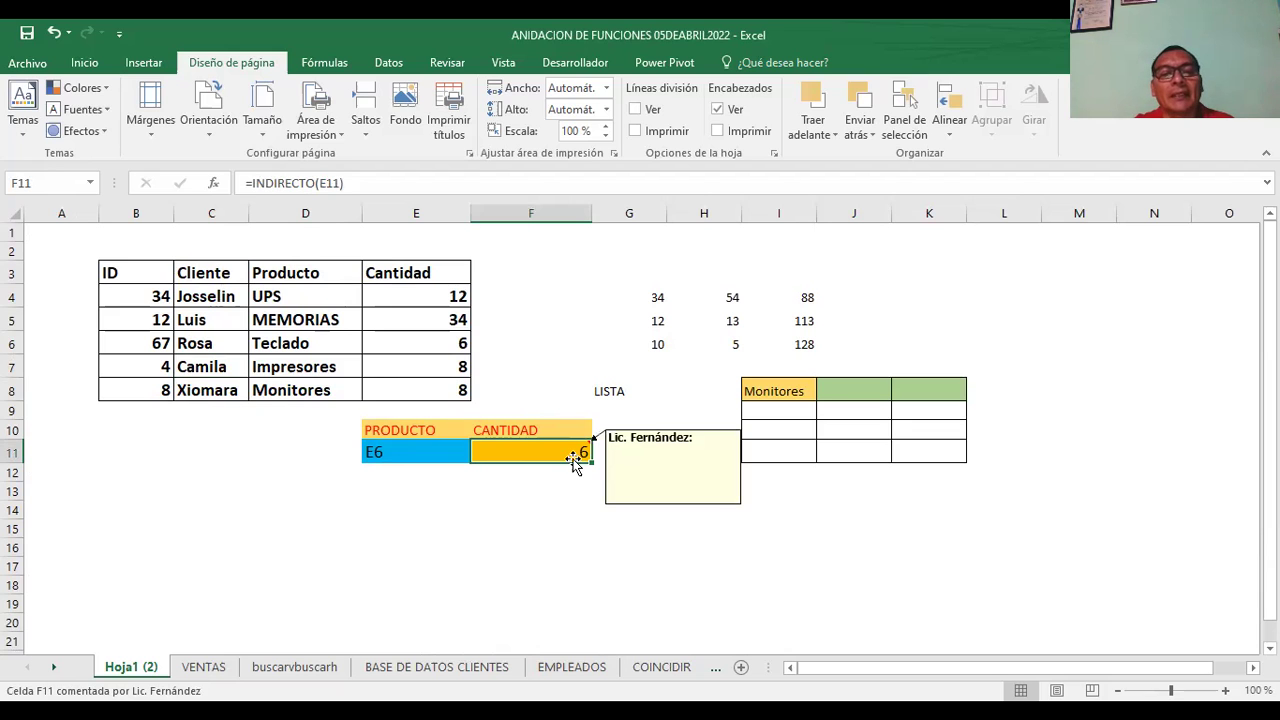
key(ctrl+Page_Down)
key(ctrl+Page_Down)
key(ctrl+Page_Down)
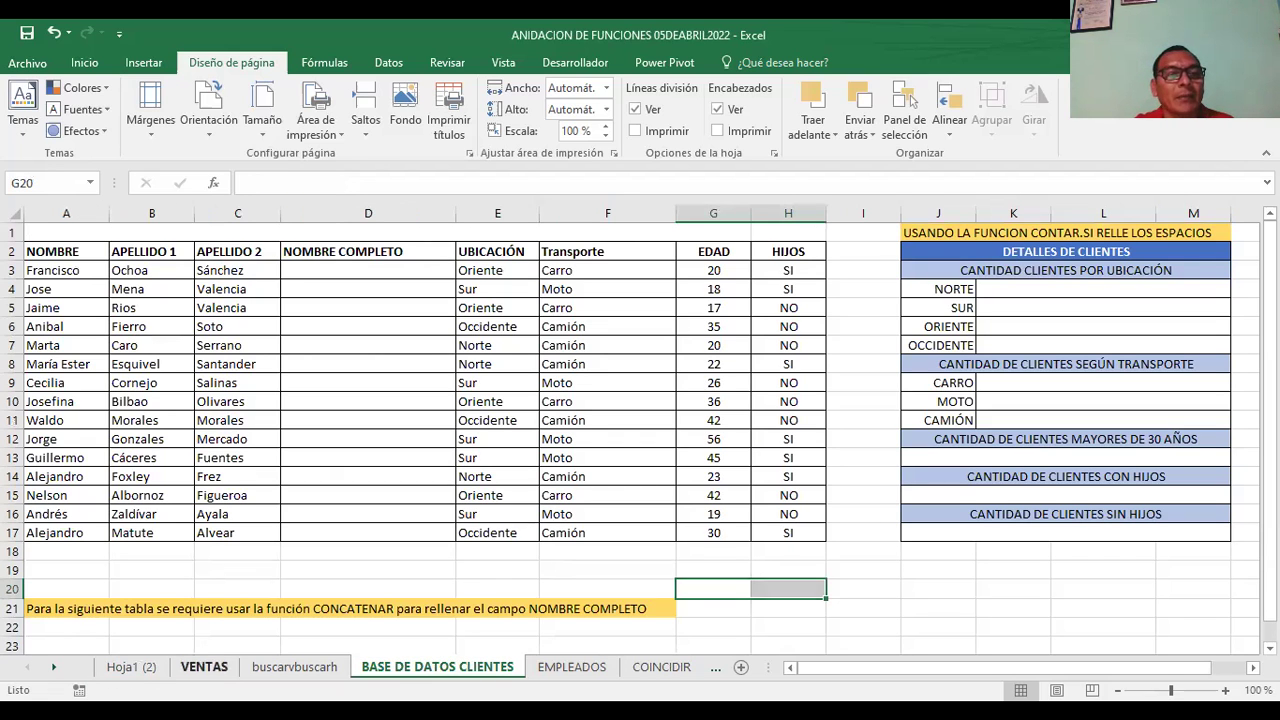
Step: Check the BUSCARV formula in C4 of buscarvbuscarh, then move through EMPLEADOS to COINCIDIR
click(204, 666)
click(294, 666)
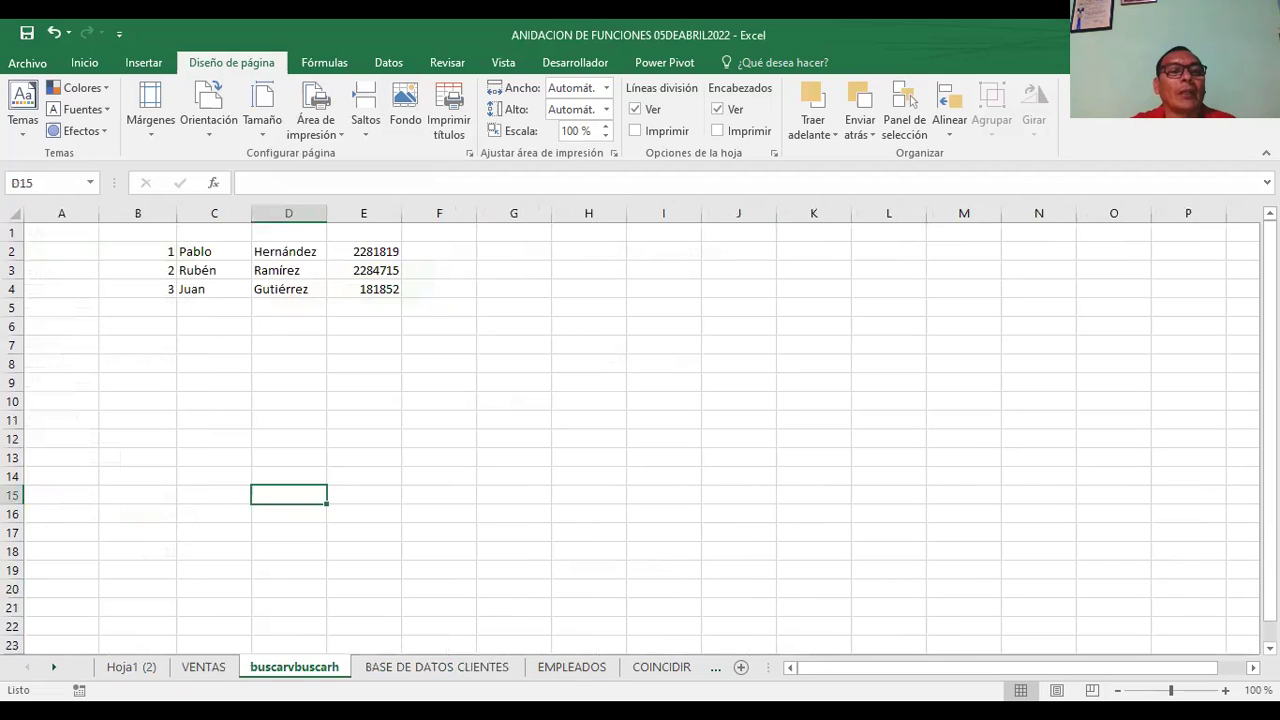
click(190, 288)
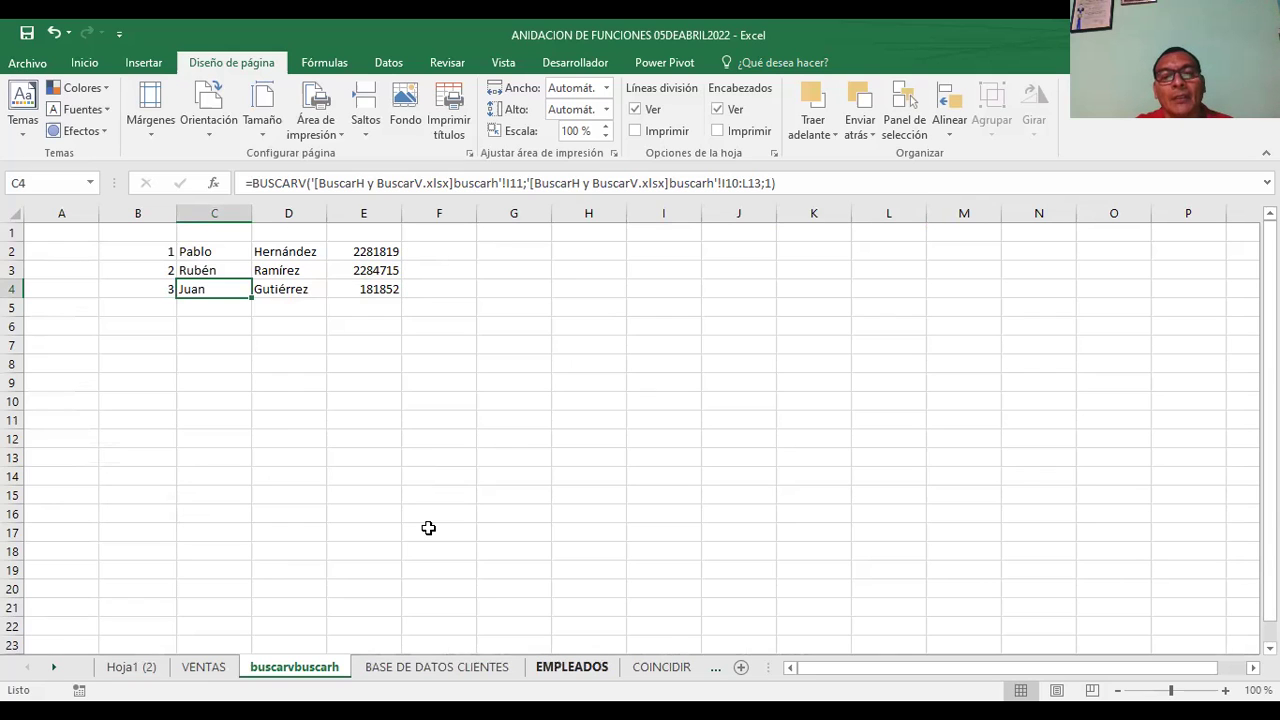
key(ctrl+Page_Down)
key(ctrl+Page_Down)
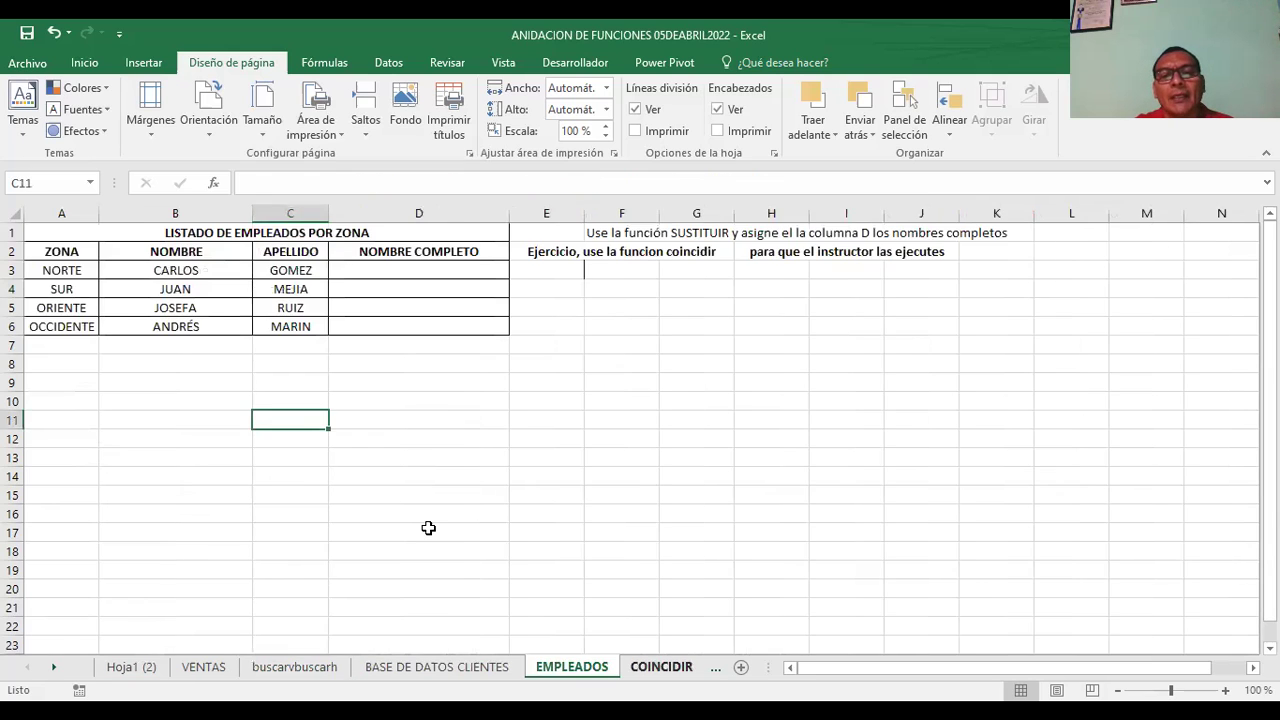
key(ctrl+Page_Down)
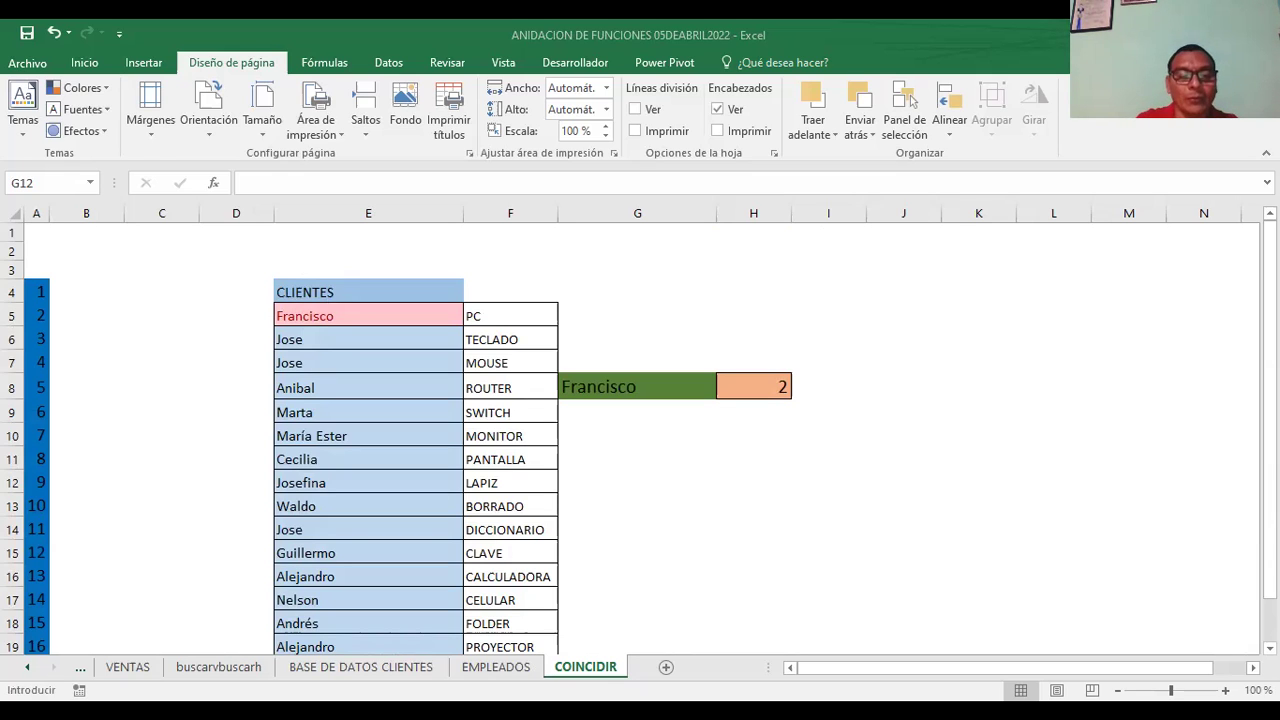
Step: Begin a SUSTITUIR formula and review its texto and texto_original argument hints
text(sus)
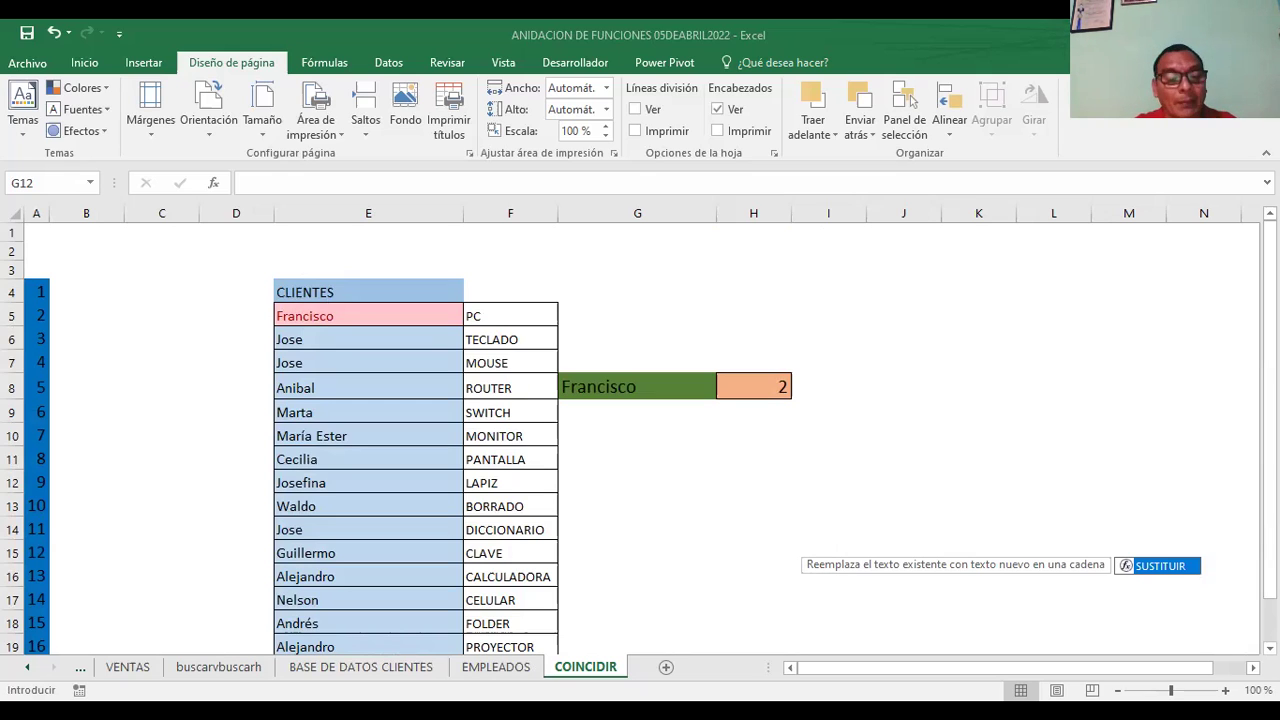
key(Tab)
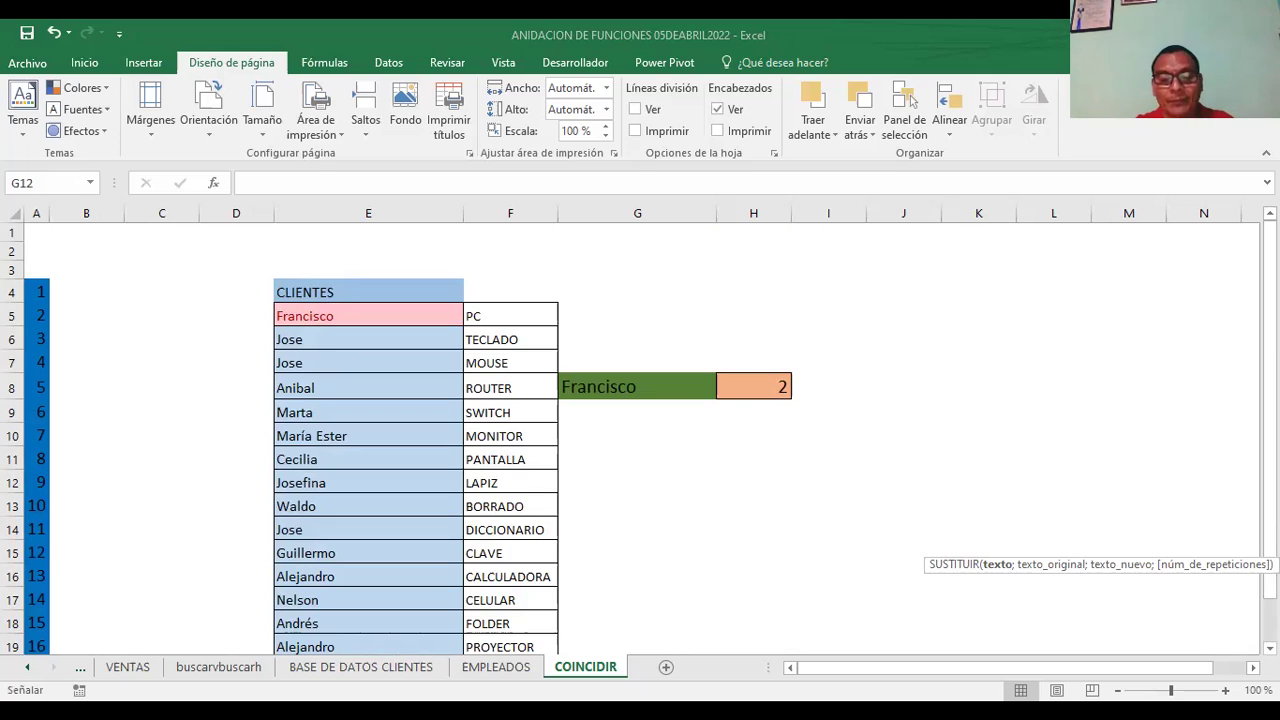
text(;)
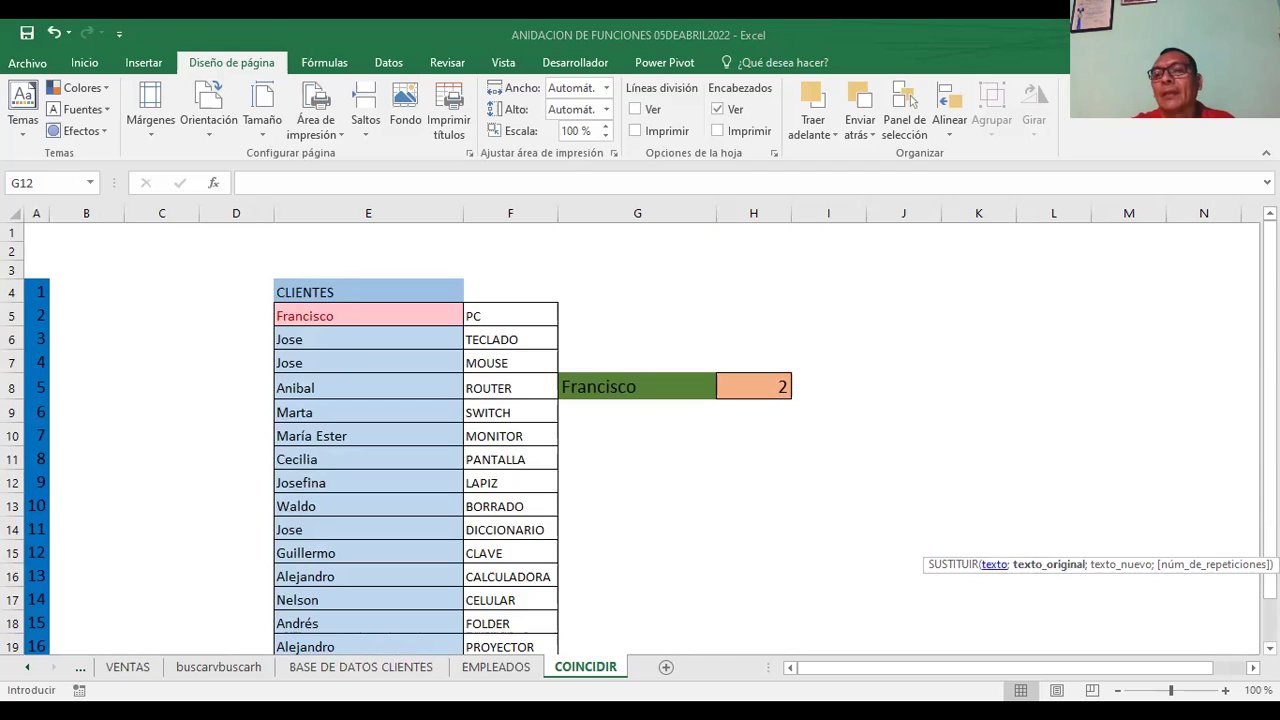
click(996, 564)
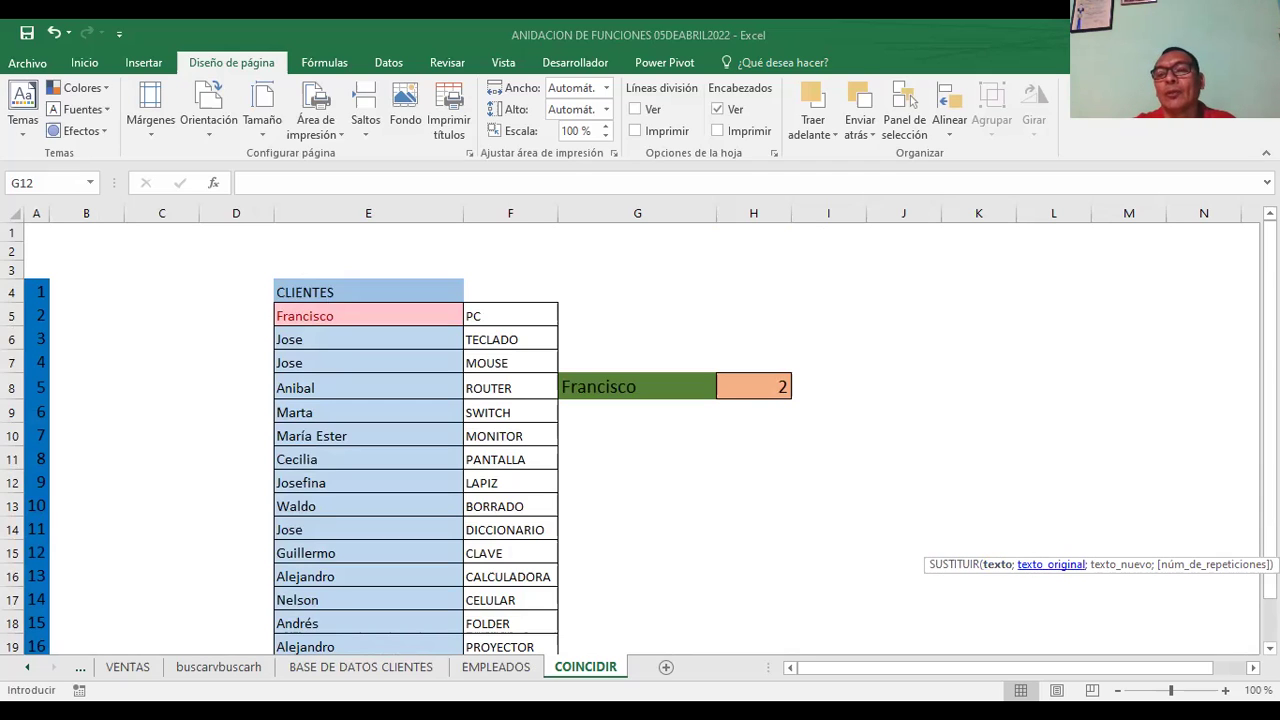
click(1050, 564)
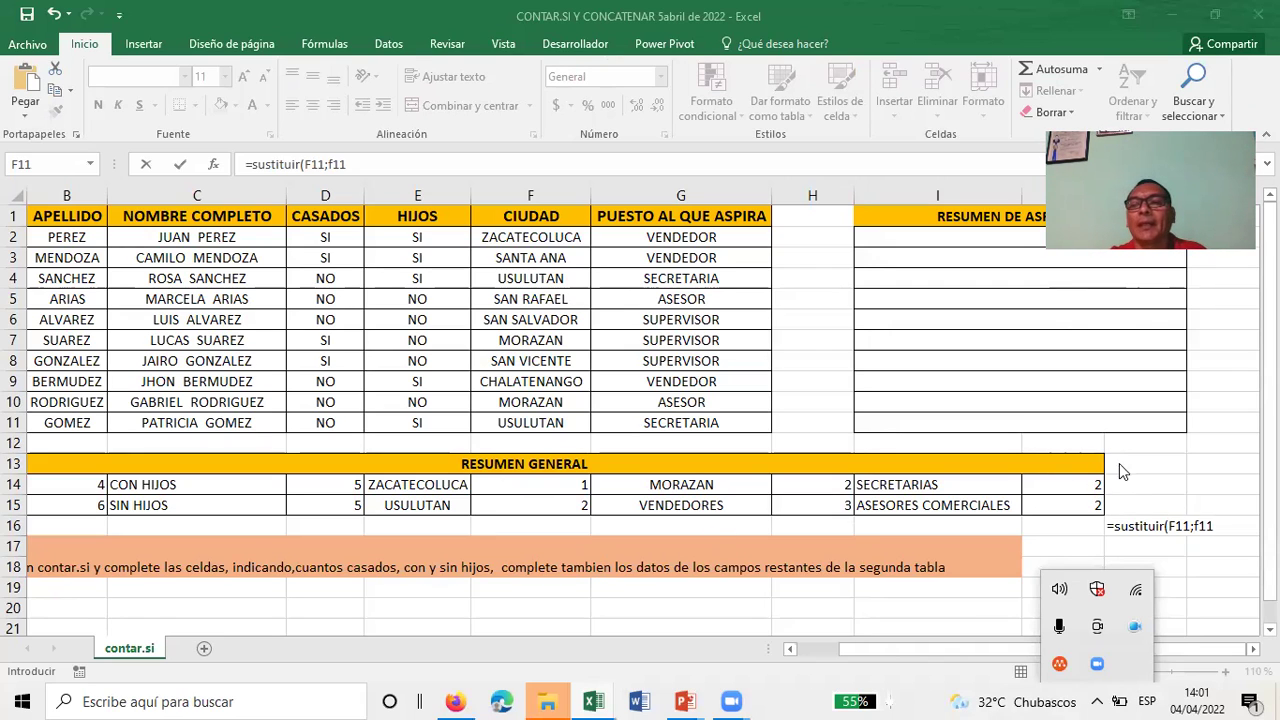
Step: Complete the row 16 formula as =SUSTITUIR(F11;F11;"la paz"), returning la paz
click(1227, 528)
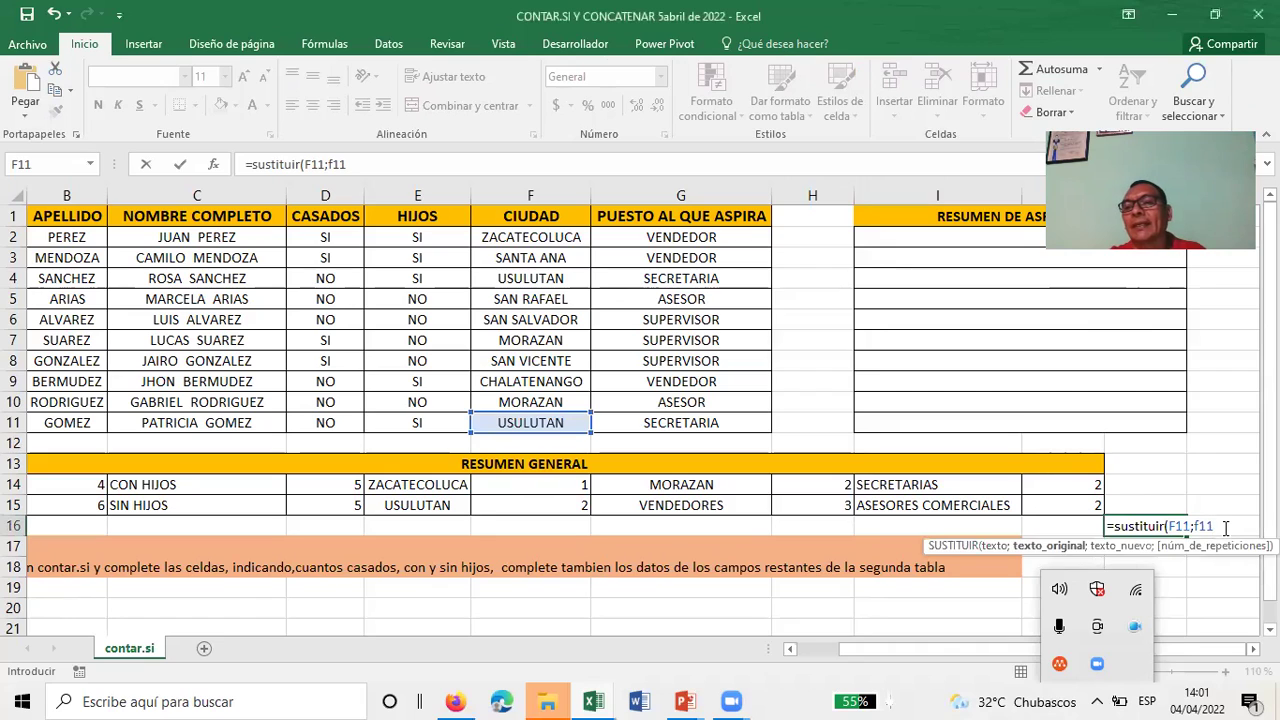
drag(1193, 526, 1214, 526)
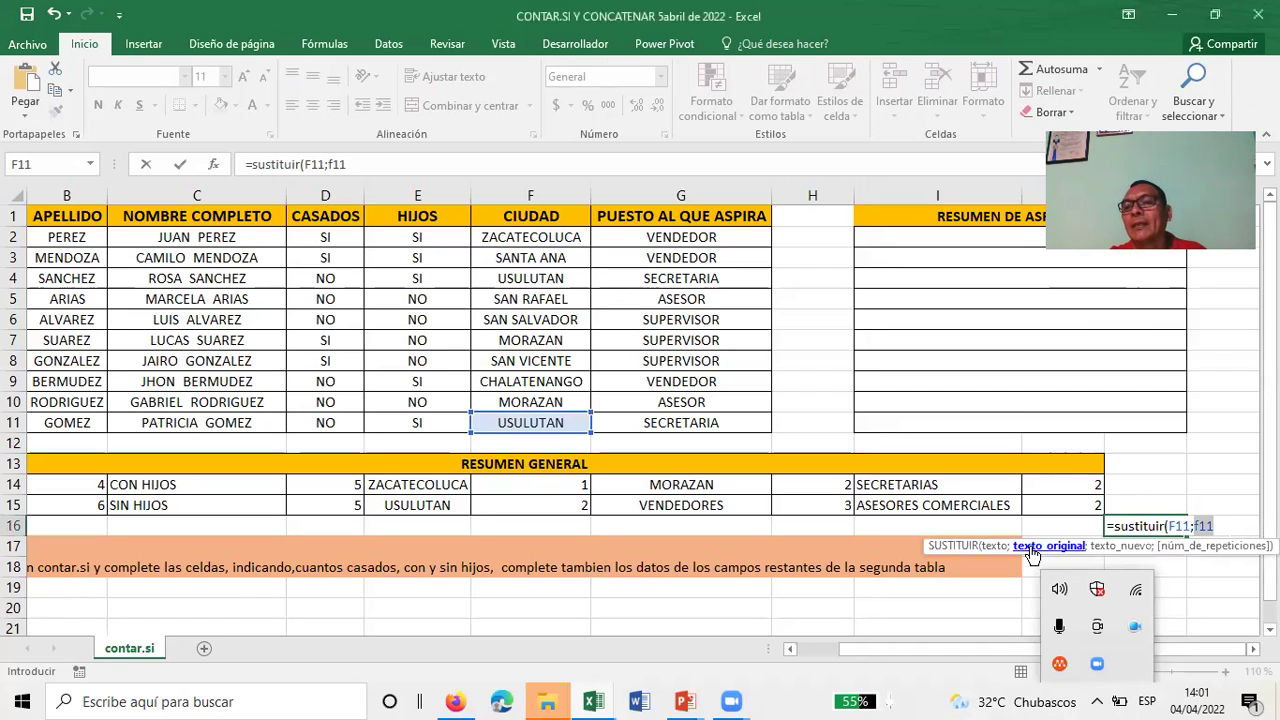
click(1216, 527)
text(;)
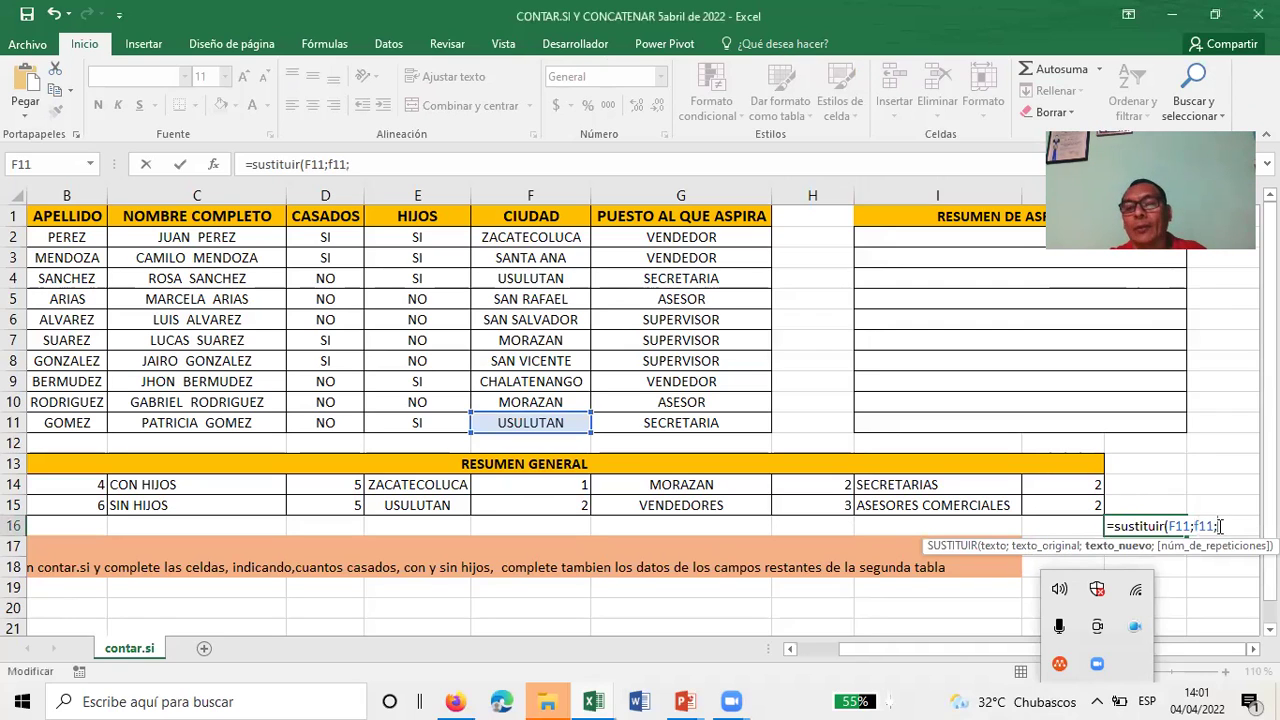
text("la paz)
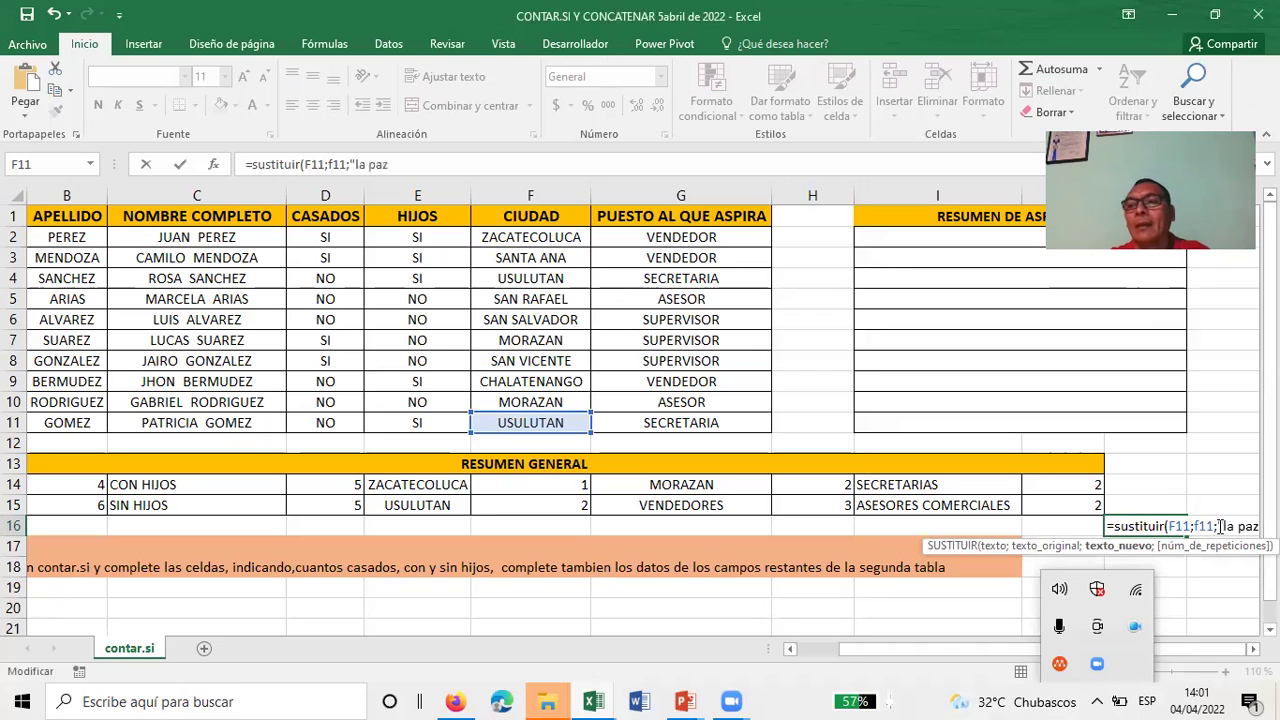
text(")
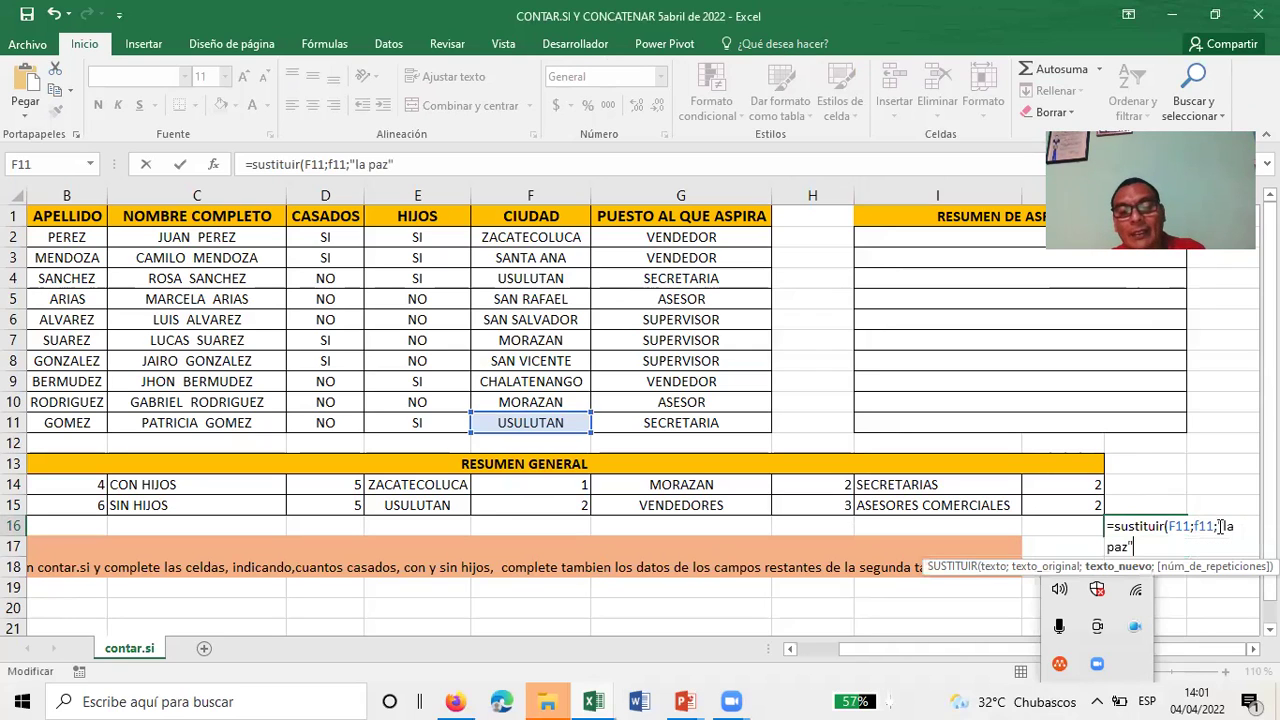
text())
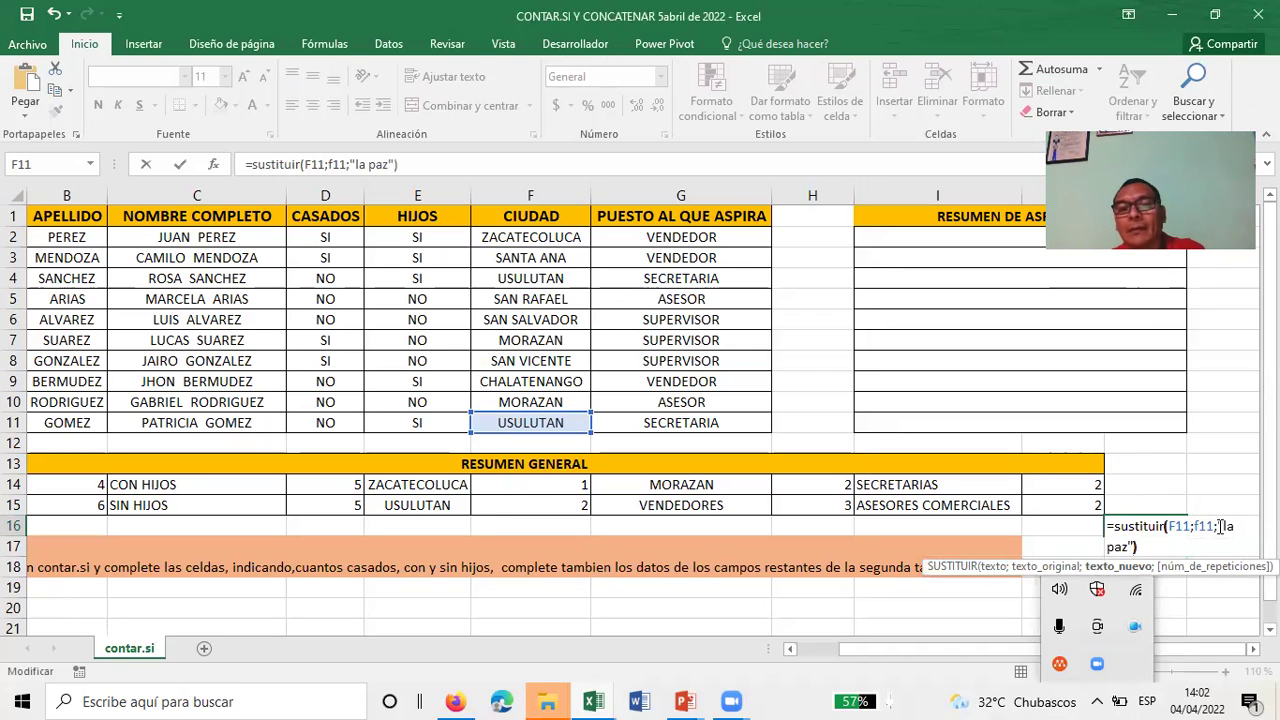
key(Return)
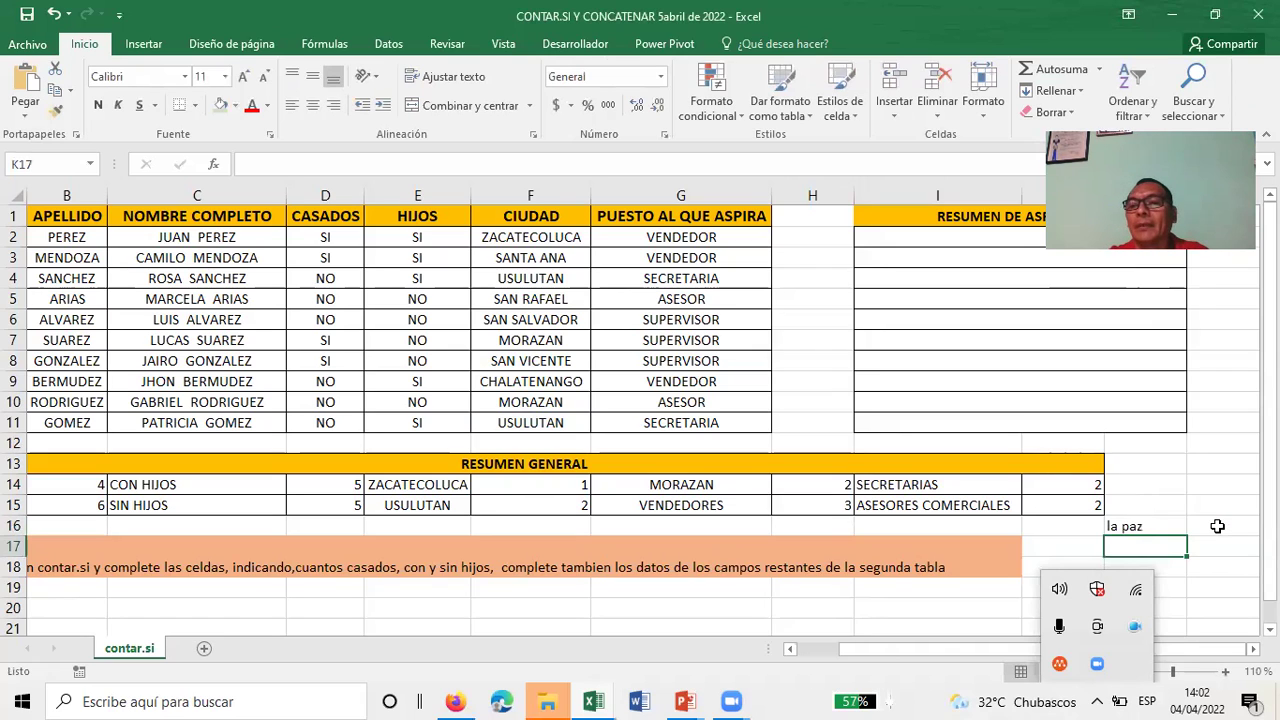
Step: Compare K16's formula with the ZACATECOLUCA count and USULUTAN cell, then clear K16
click(1160, 528)
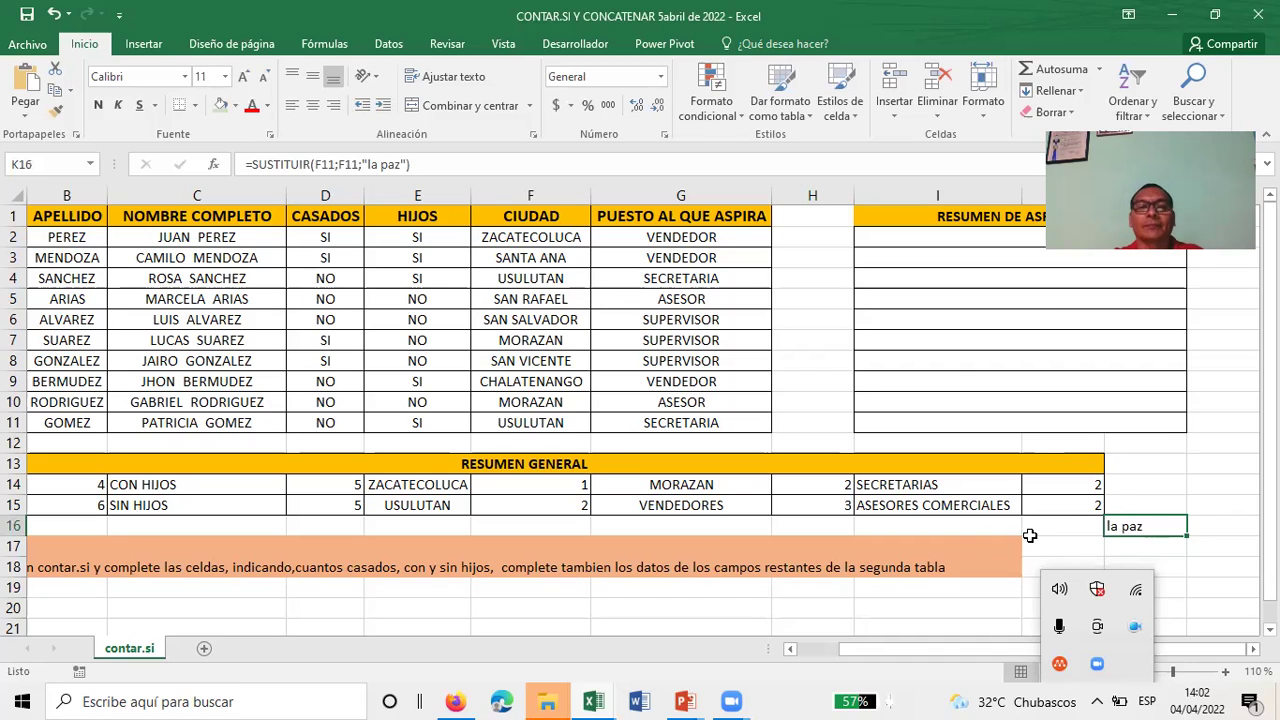
click(554, 488)
click(412, 485)
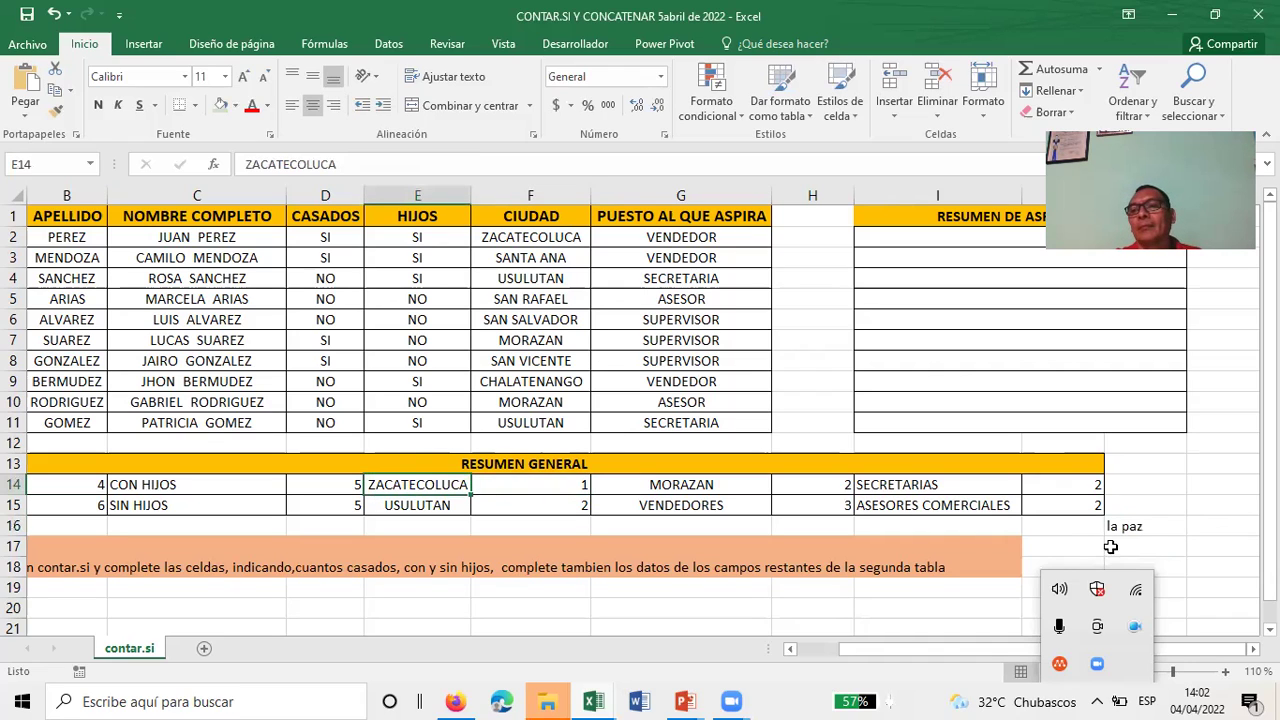
click(1148, 527)
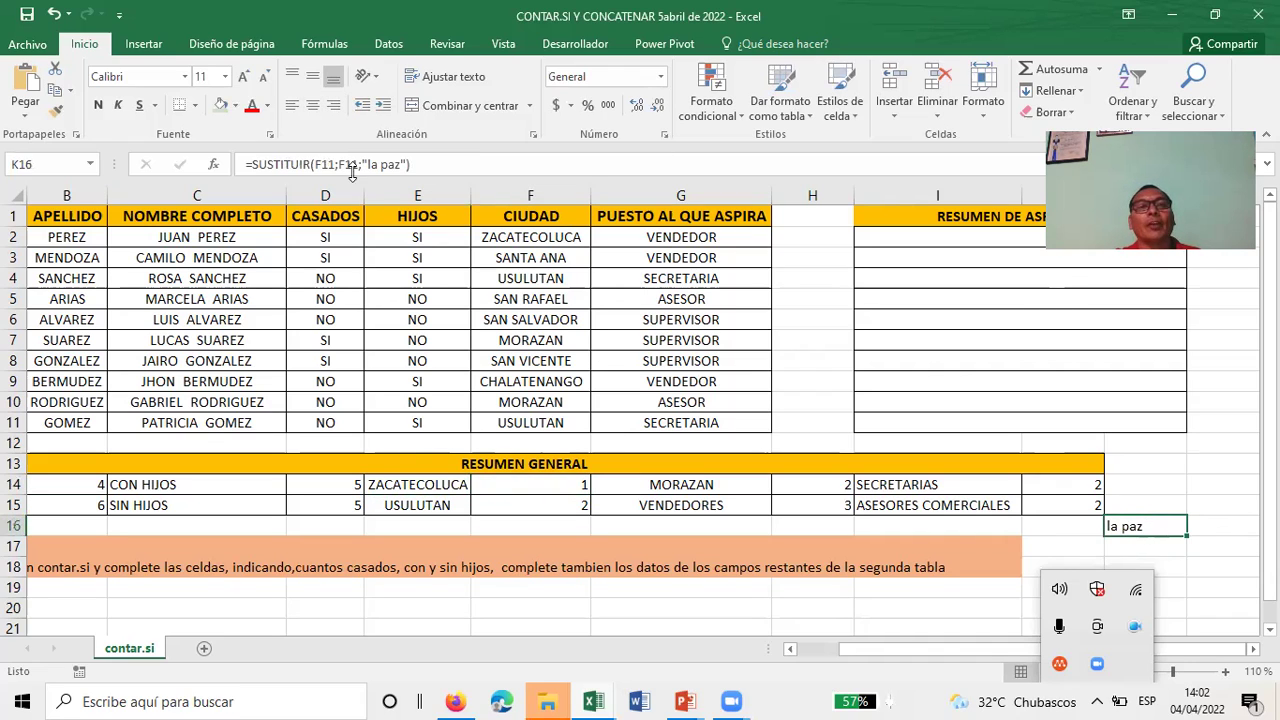
click(382, 164)
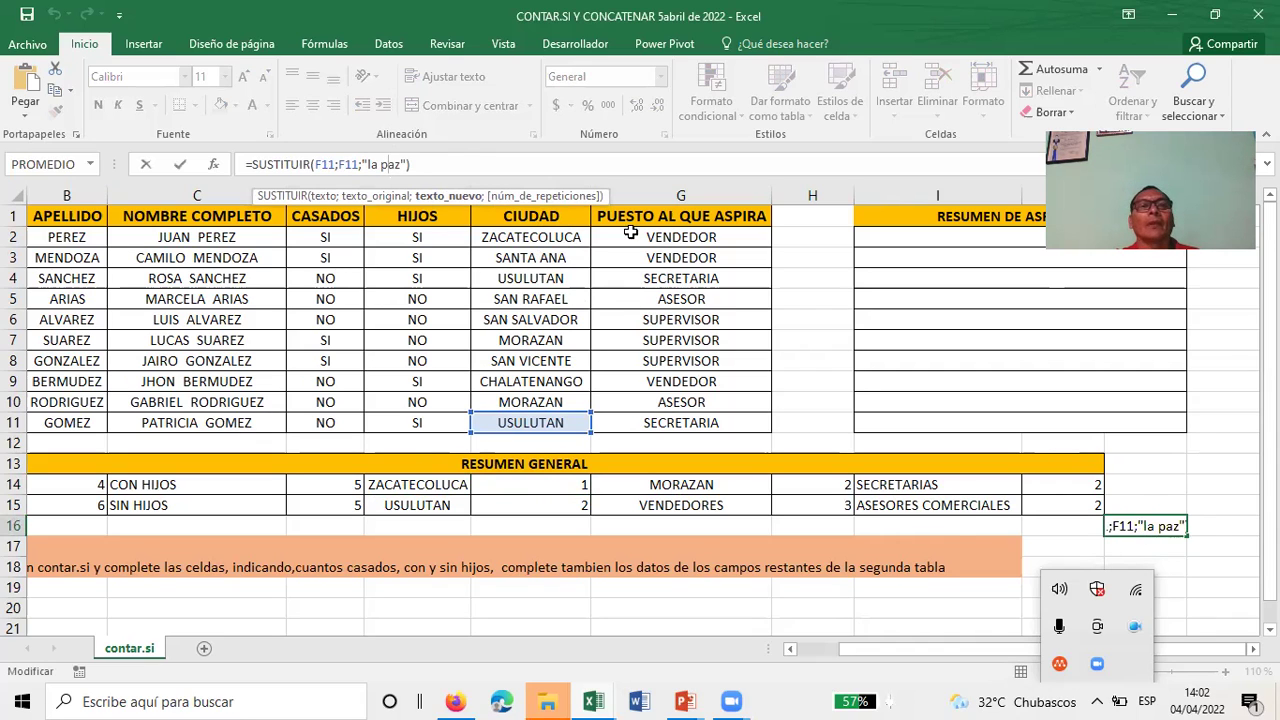
click(552, 262)
click(528, 197)
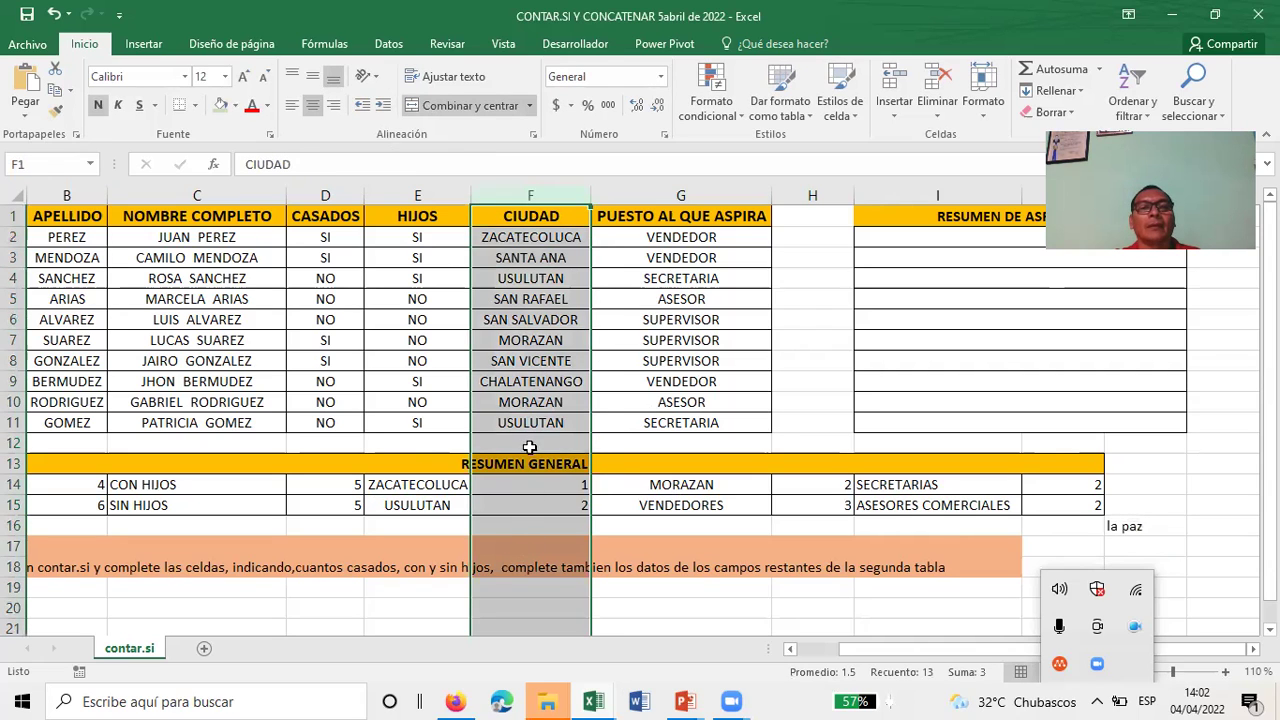
click(530, 425)
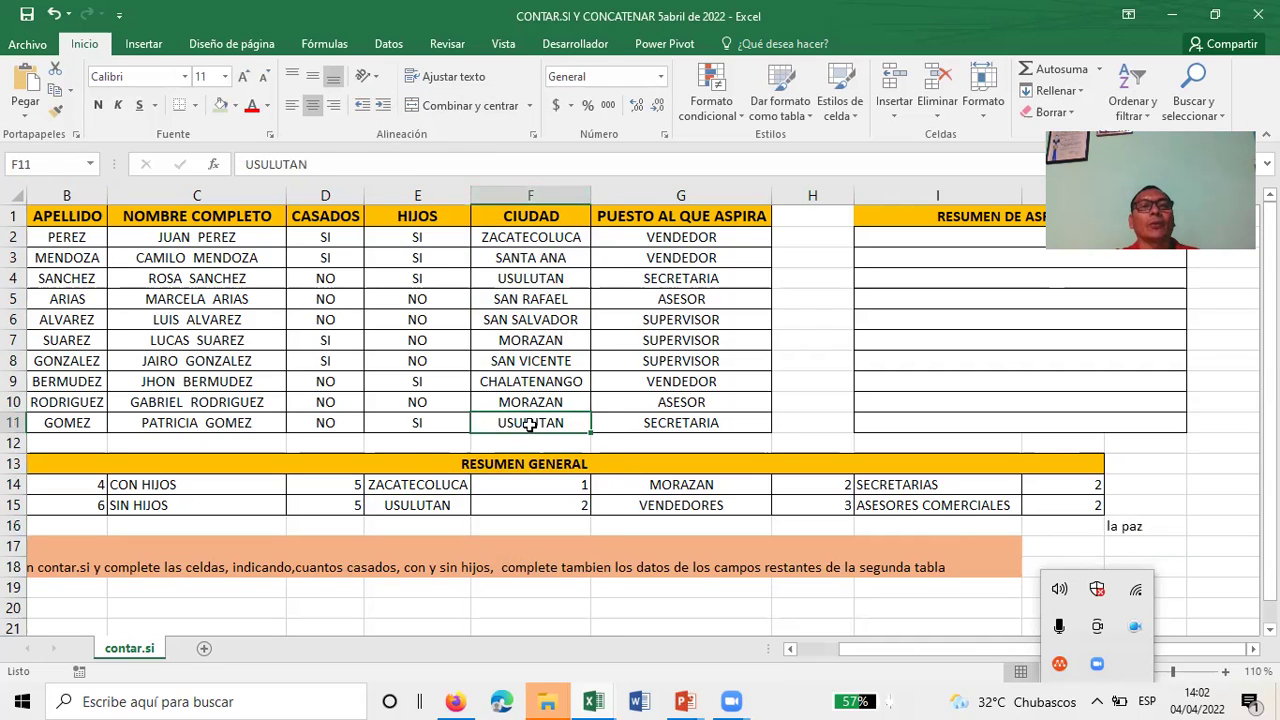
click(1132, 528)
key(Delete)
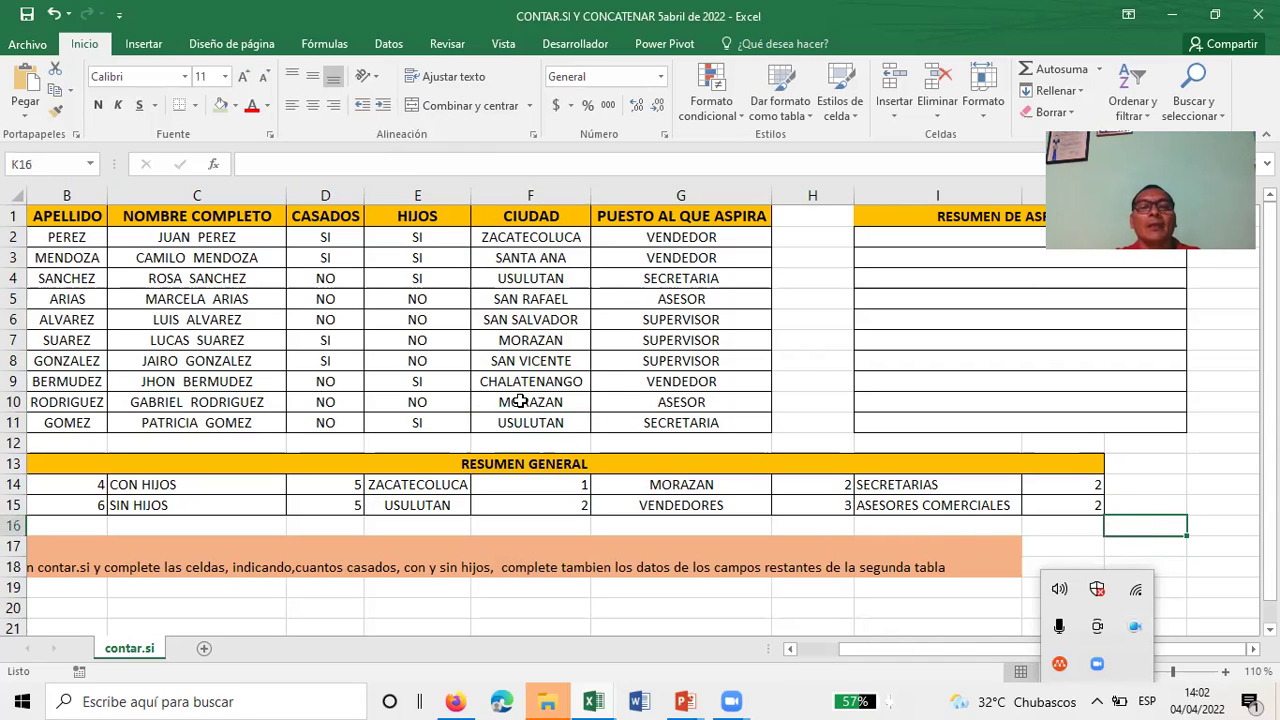
Step: Inspect the city cells F11 (USULUTAN), F10 (MORAZAN) and label E15
click(552, 430)
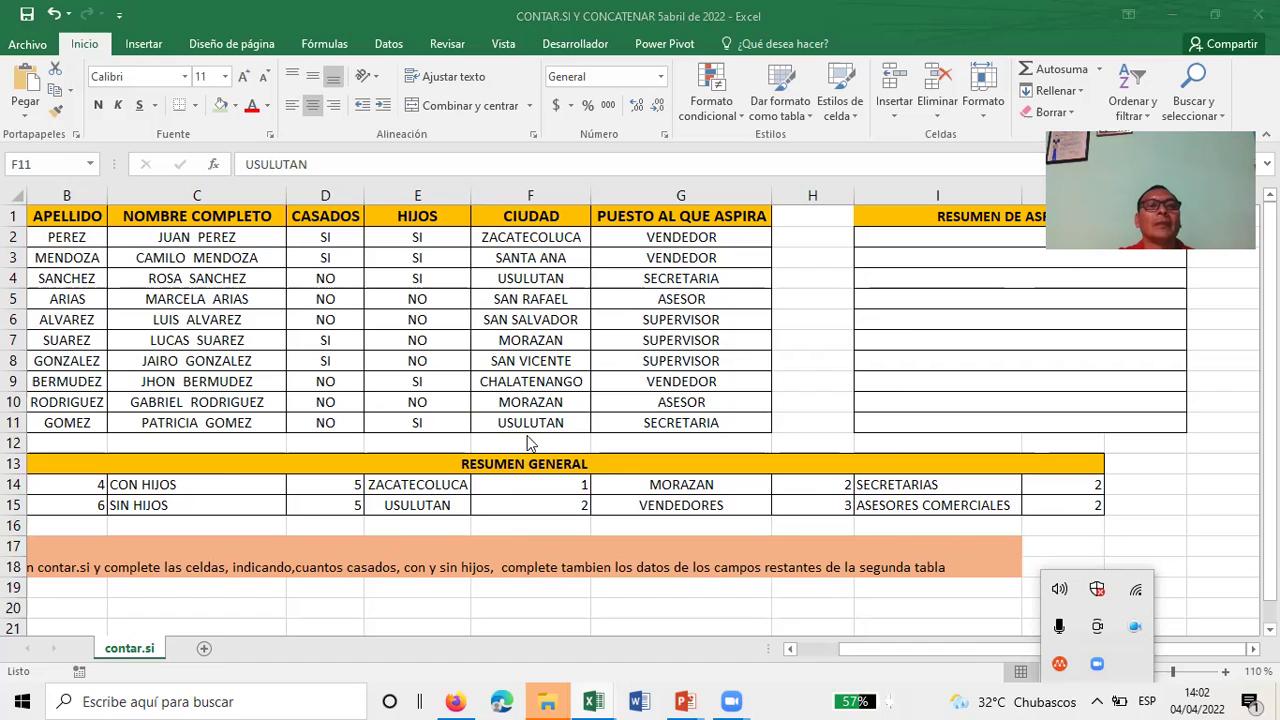
key(F2)
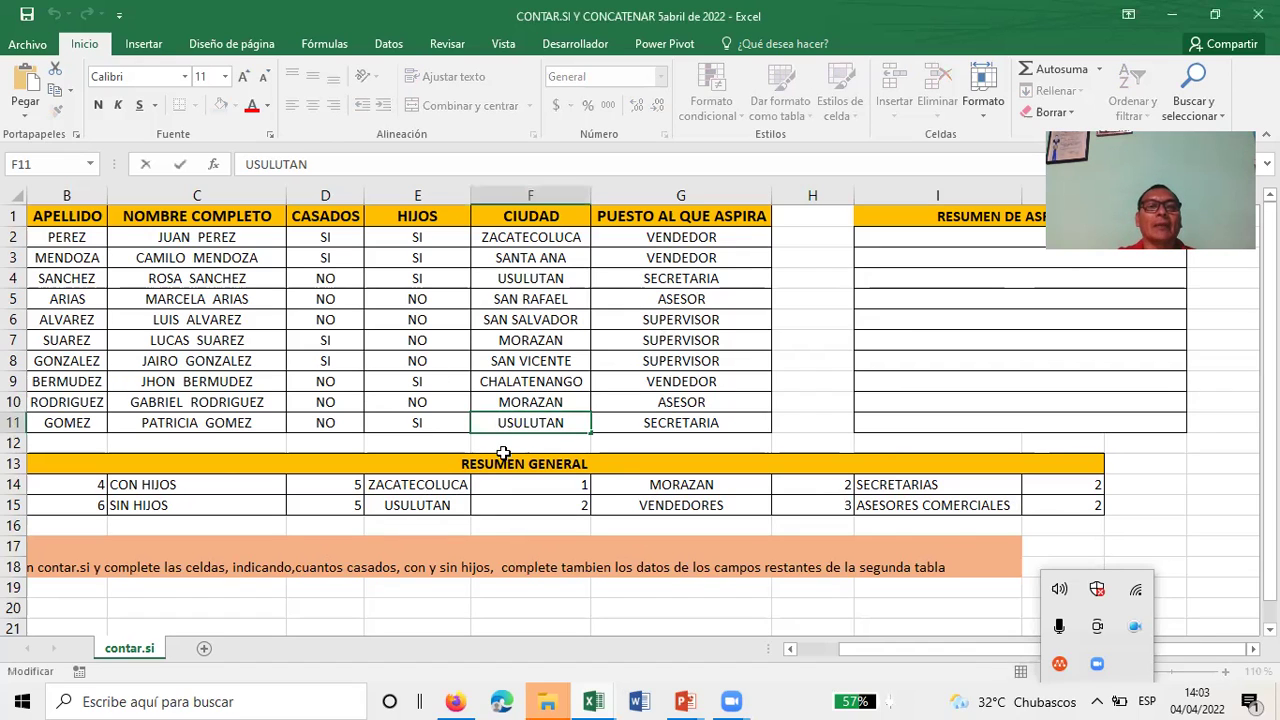
key(Escape)
click(545, 400)
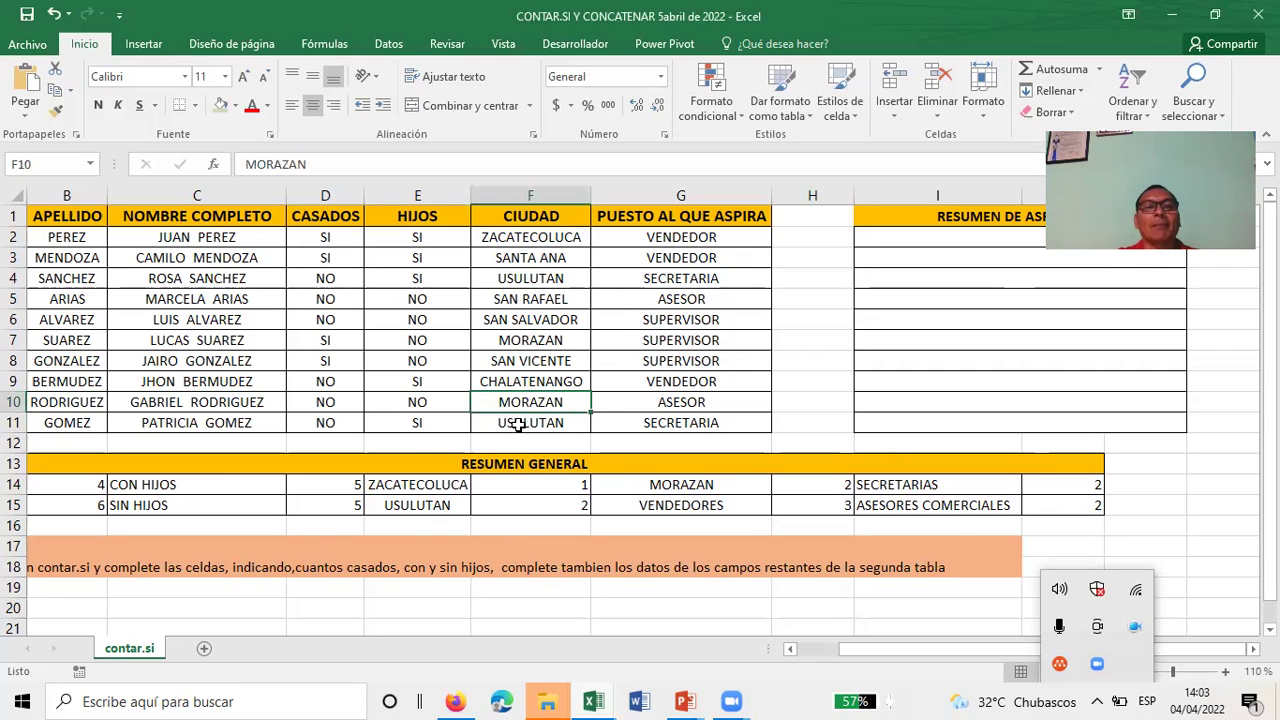
click(408, 502)
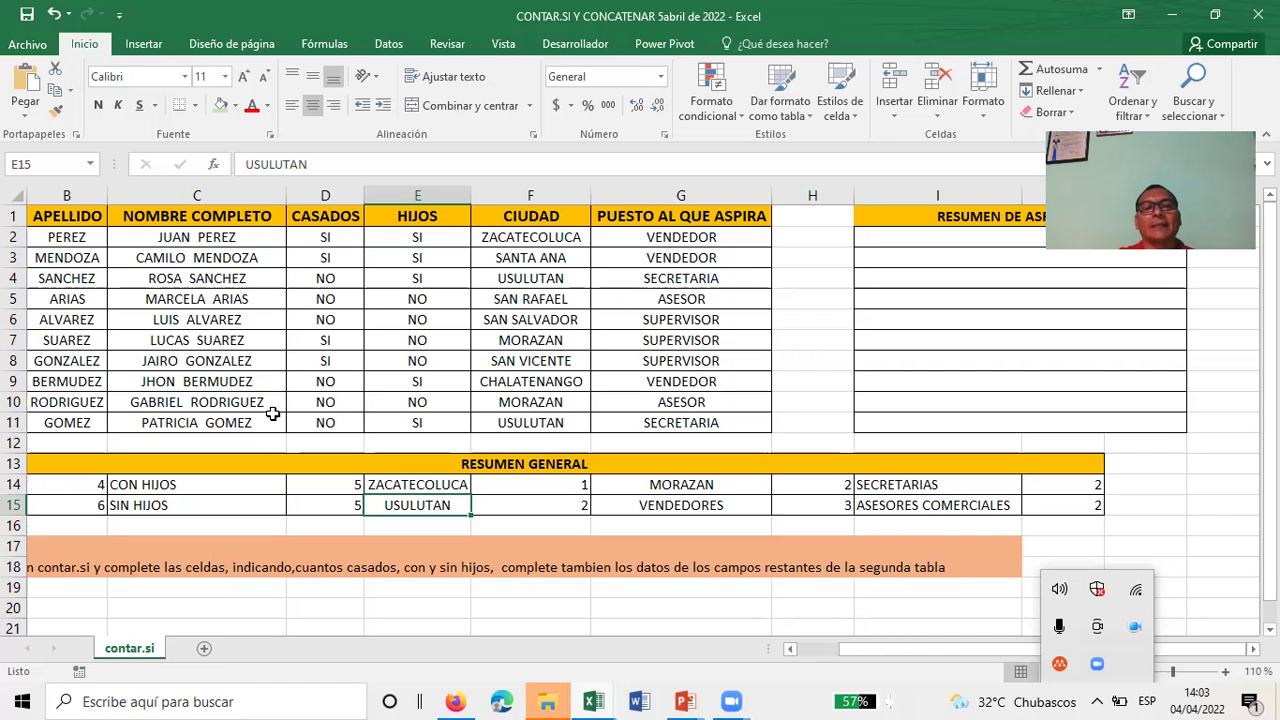
Step: Start a =REEMPLAZAR( formula in merged cell I7 and open its help
click(872, 343)
text(=)
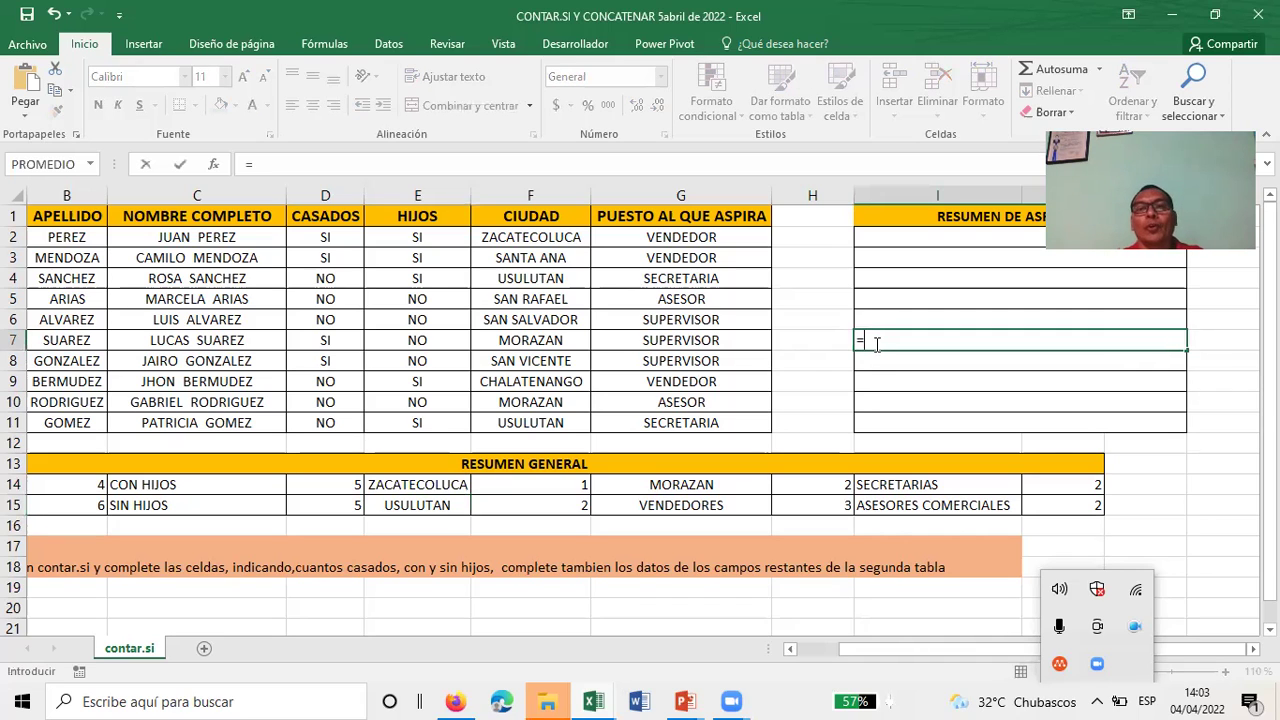
text(re)
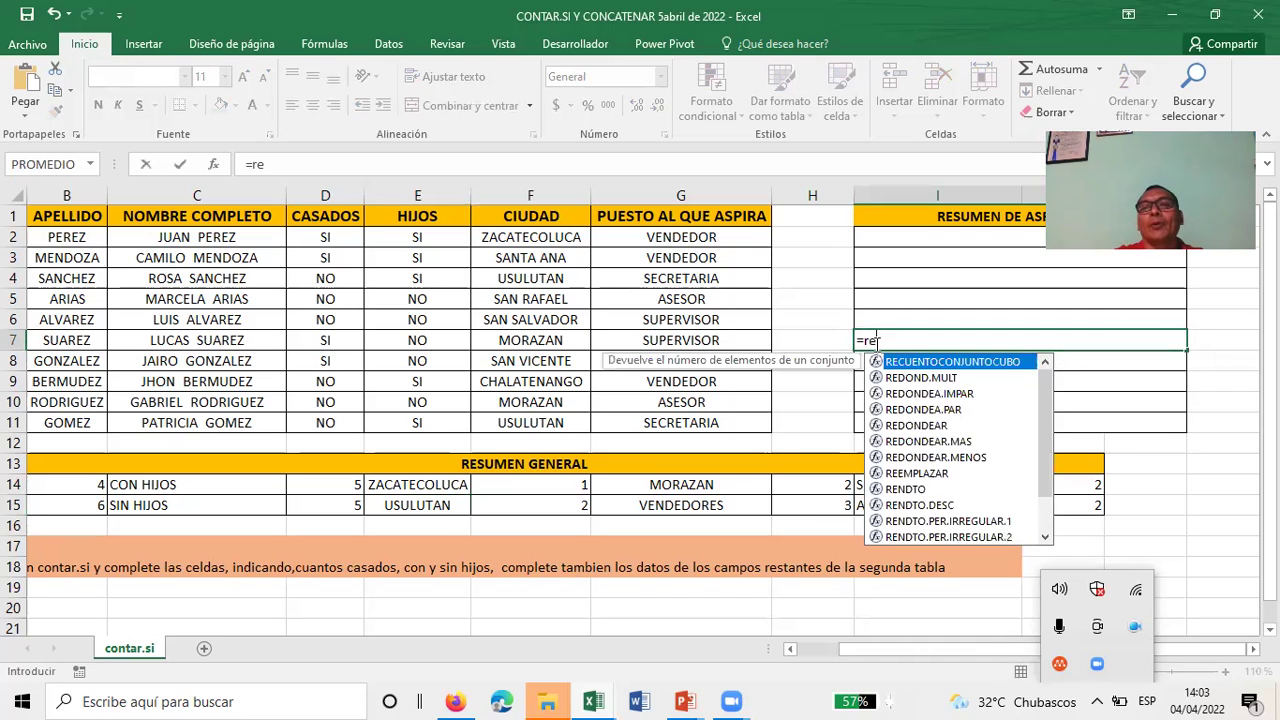
text(e)
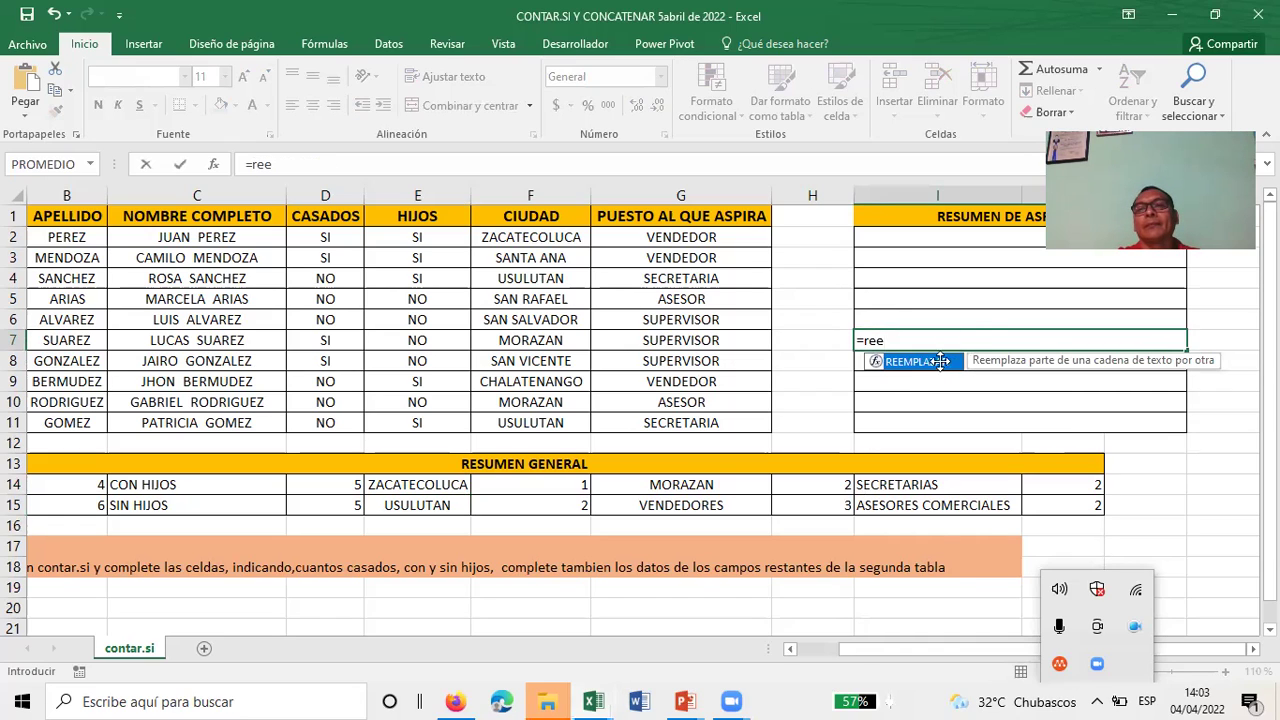
double_click(937, 364)
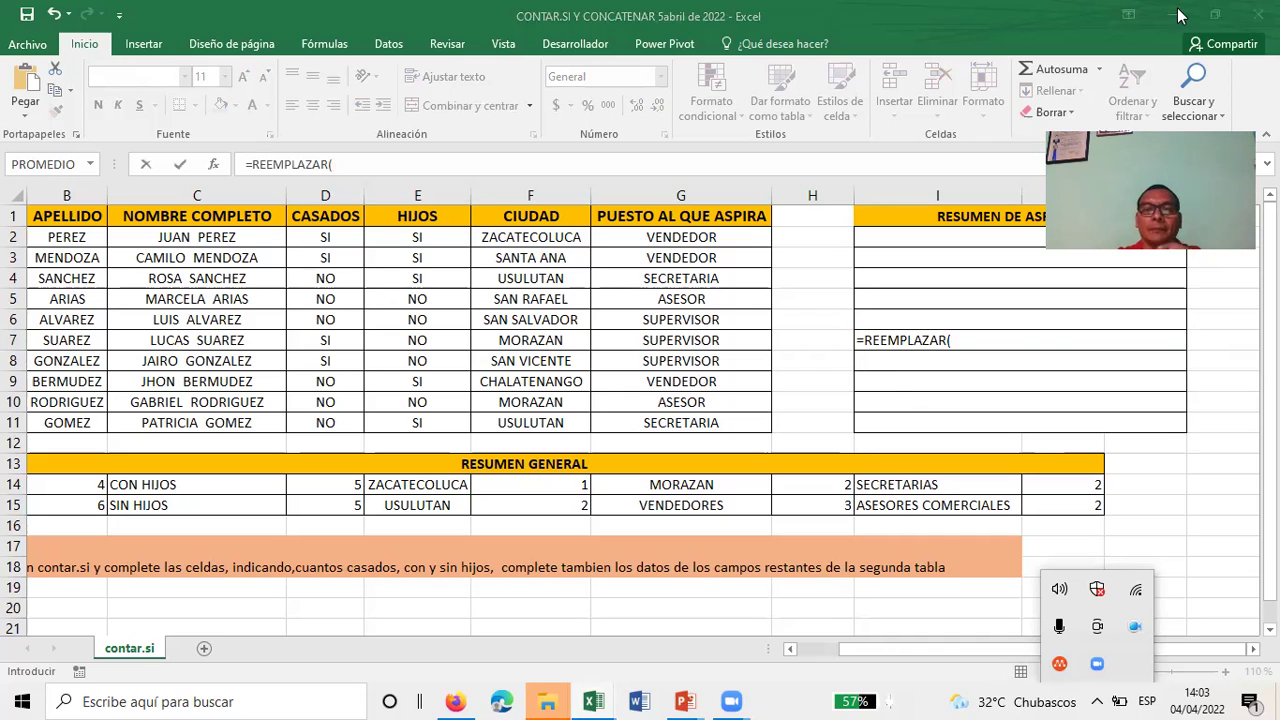
click(946, 338)
click(925, 360)
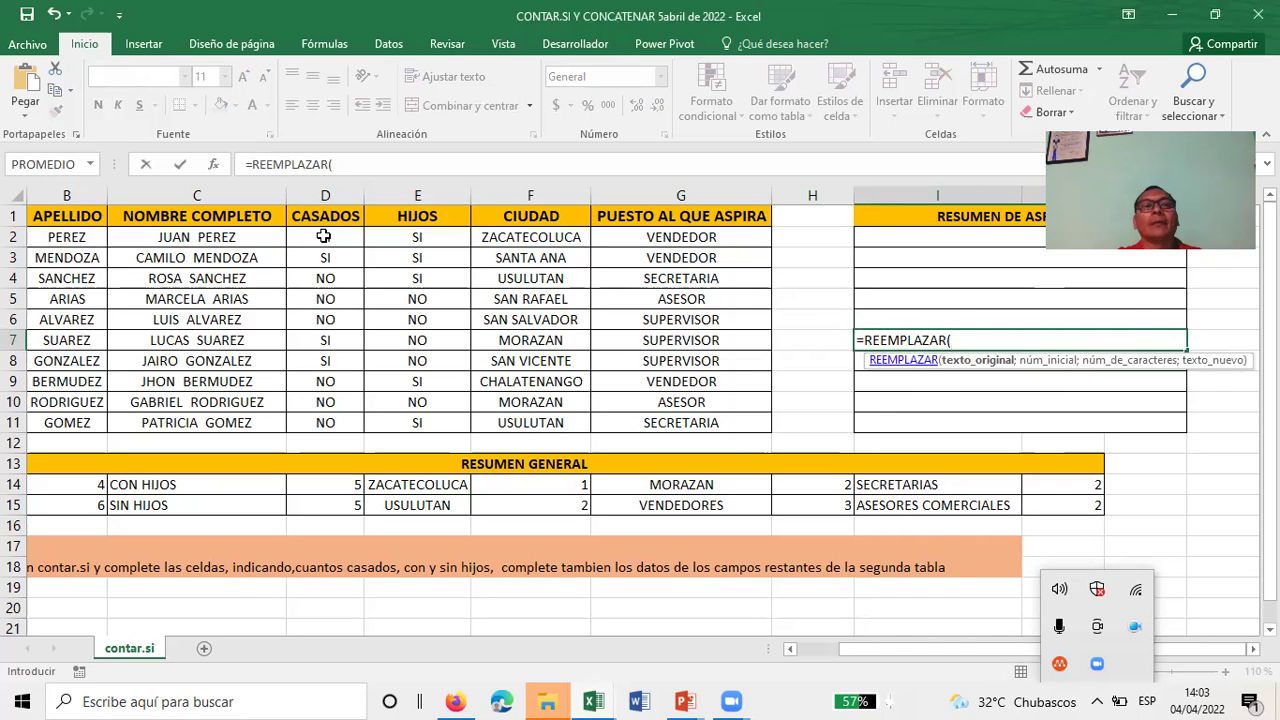
Step: Cancel the REEMPLAZAR arguments dialog, then enter =SUSTITUIR(F11,F11;"LA PAZ") in I7
click(218, 165)
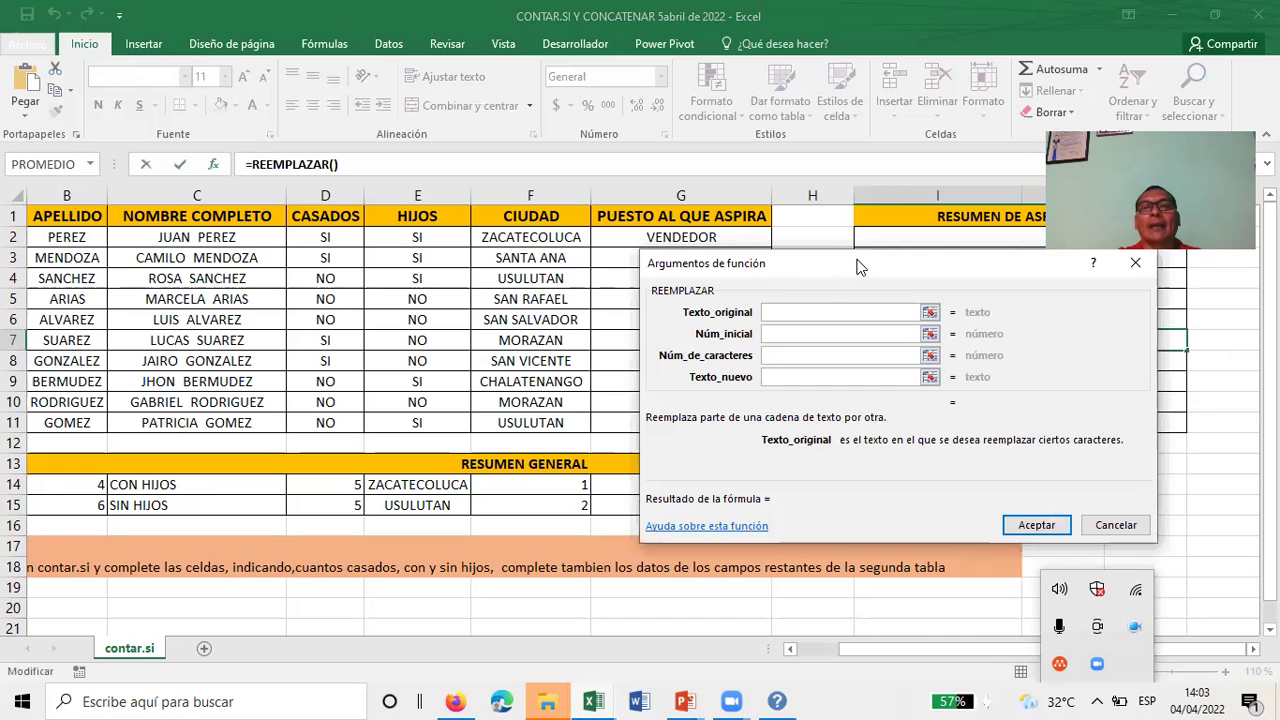
drag(846, 266, 286, 56)
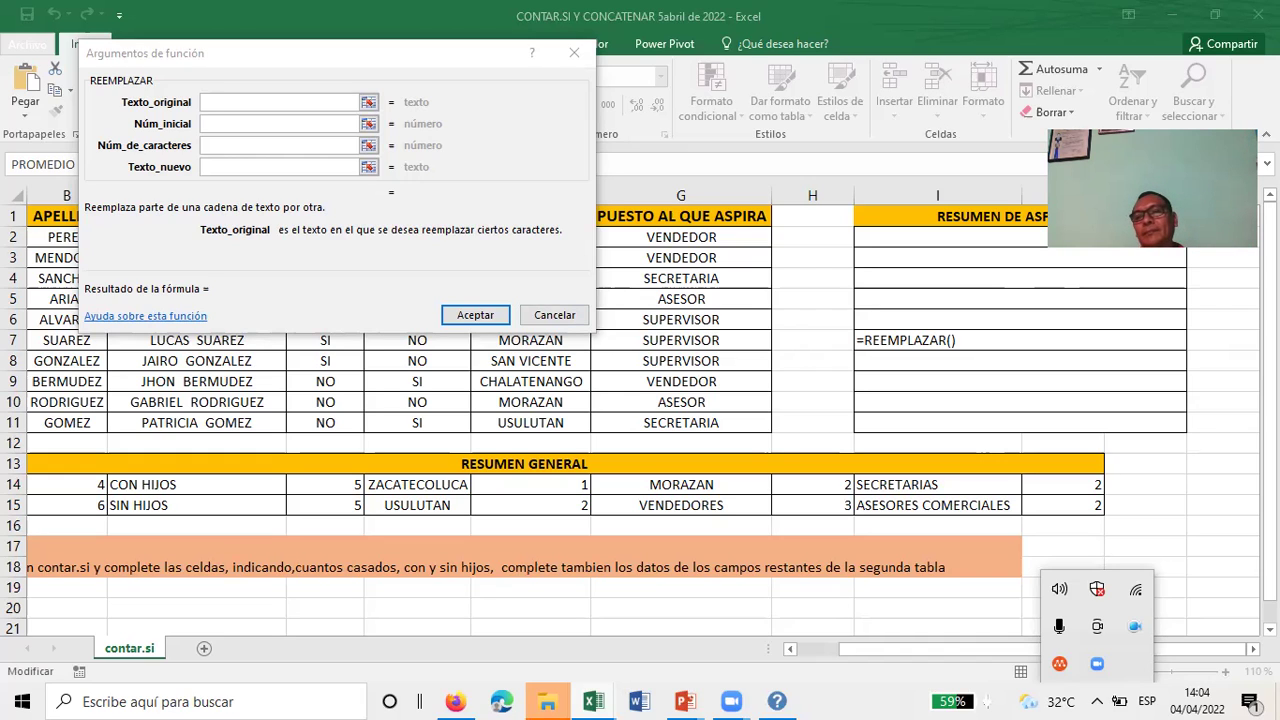
click(547, 313)
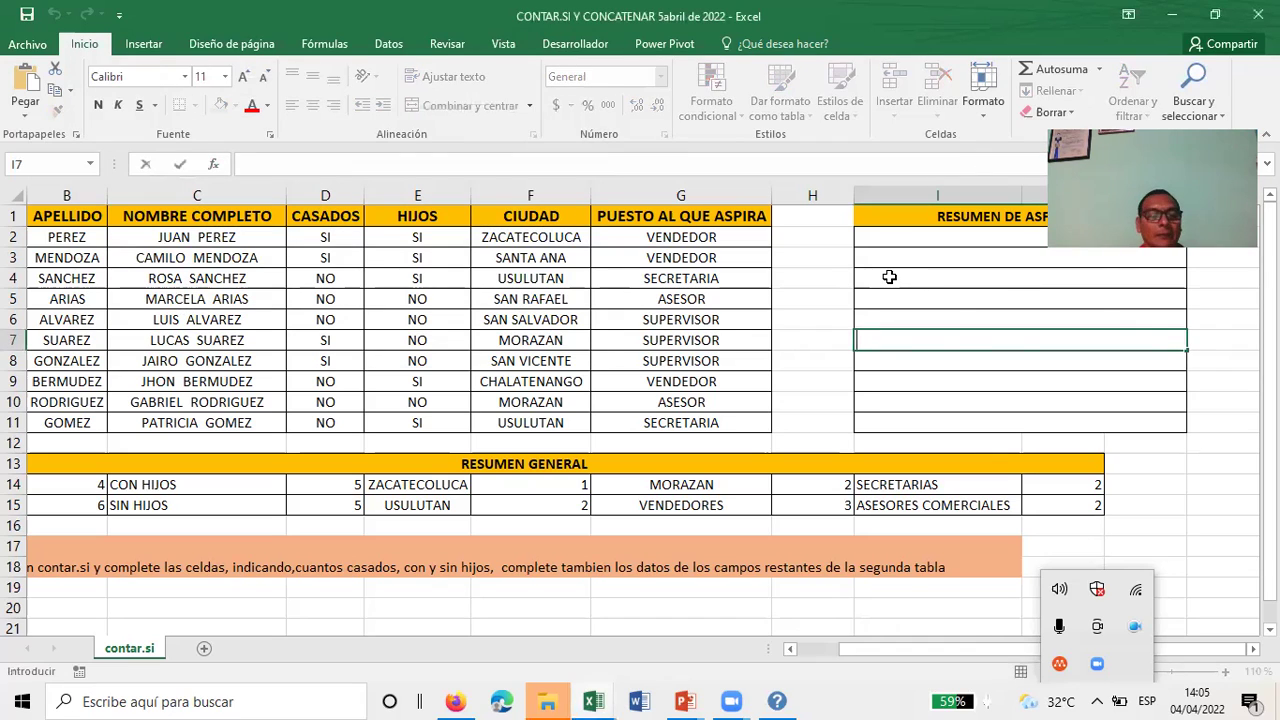
text(=SUSTITUIR(F11,F11;"LA PAZ"))
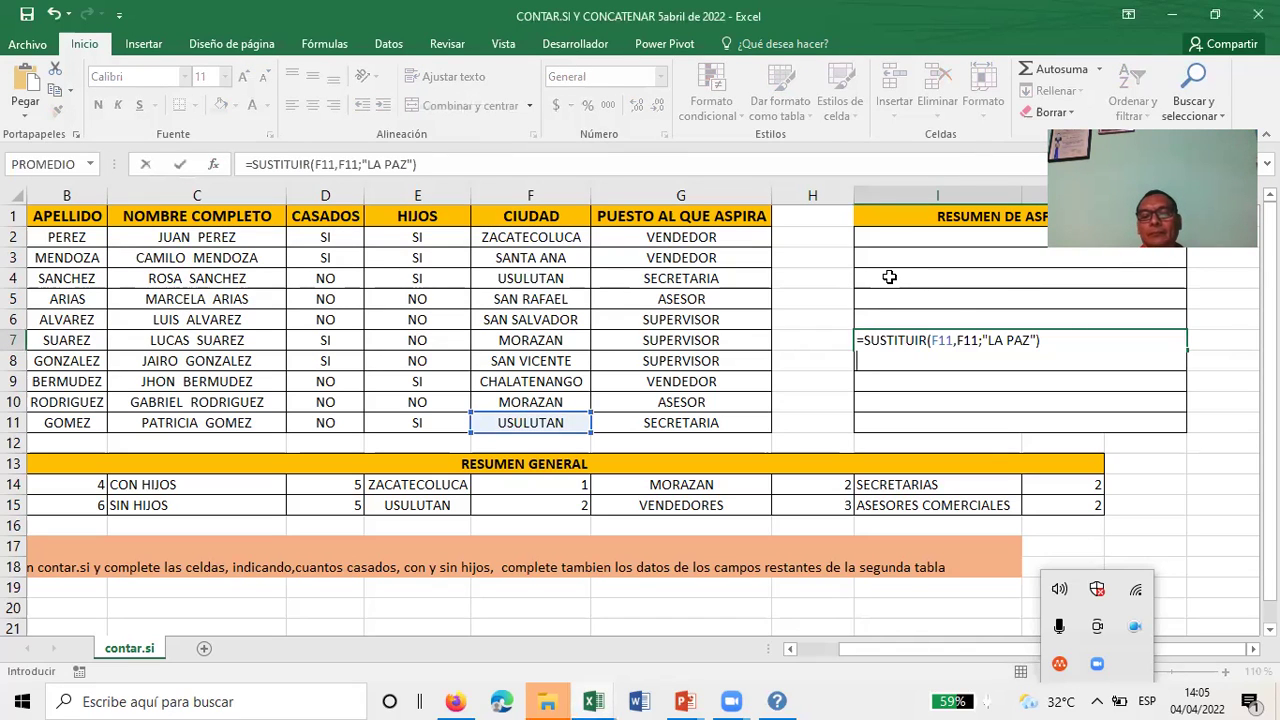
key(Return)
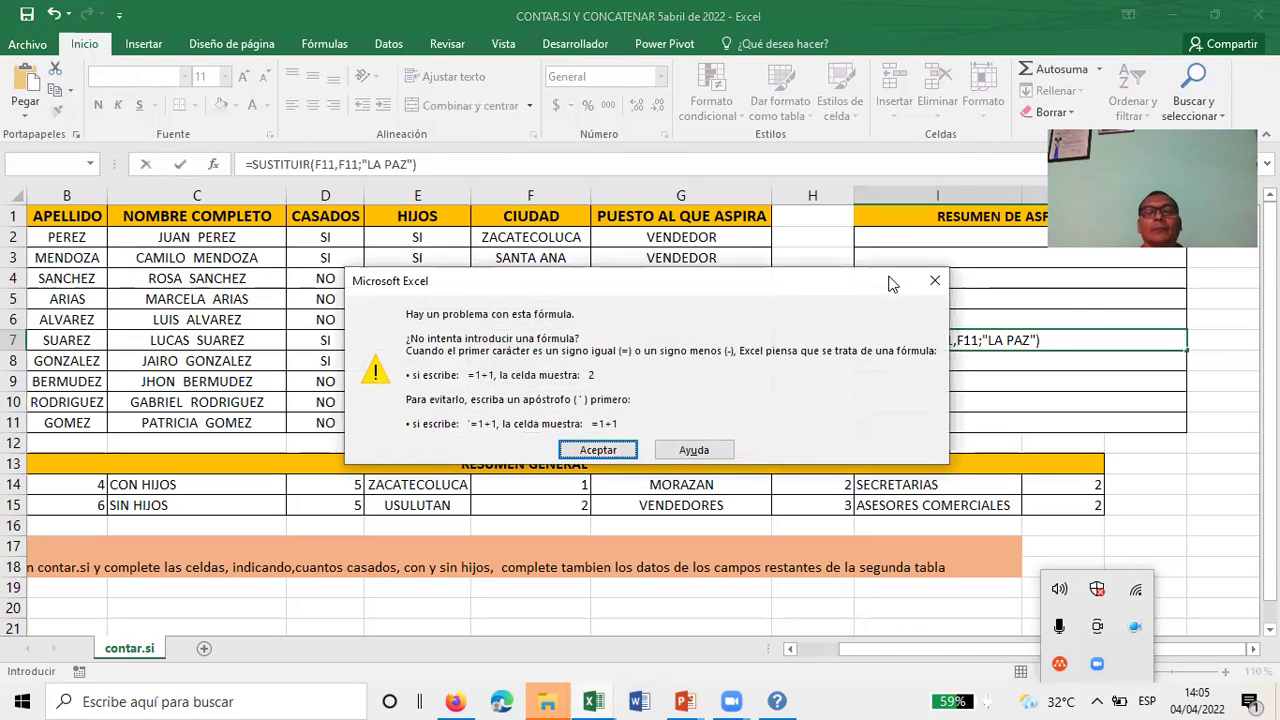
Step: Try adding 'dos' after the second F11 in I7's SUSTITUIR formula; Excel rejects it
click(600, 450)
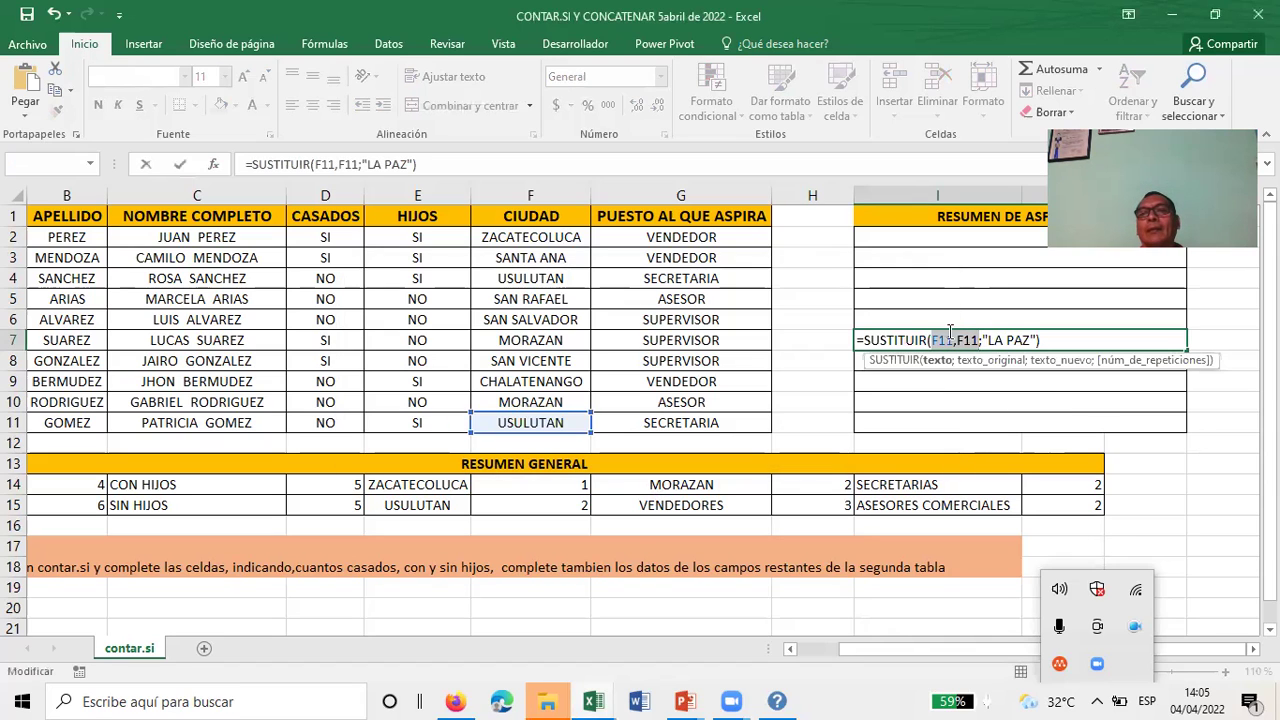
drag(950, 330, 972, 332)
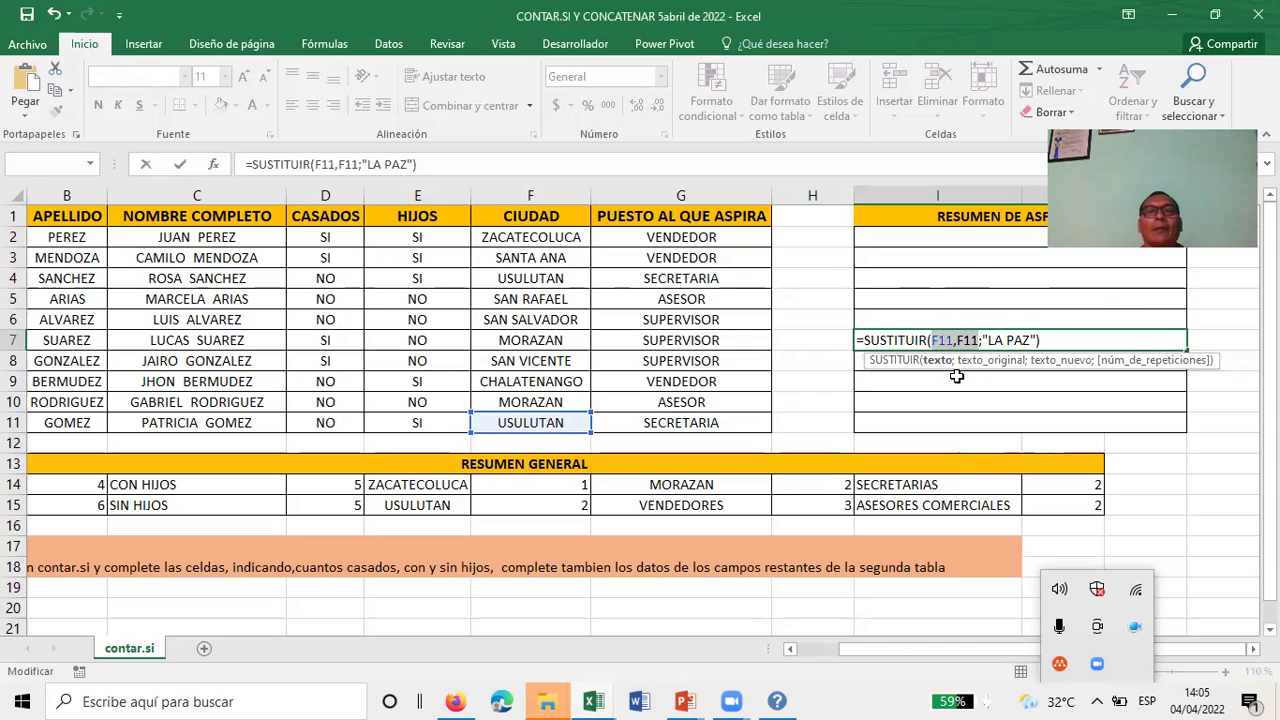
click(975, 340)
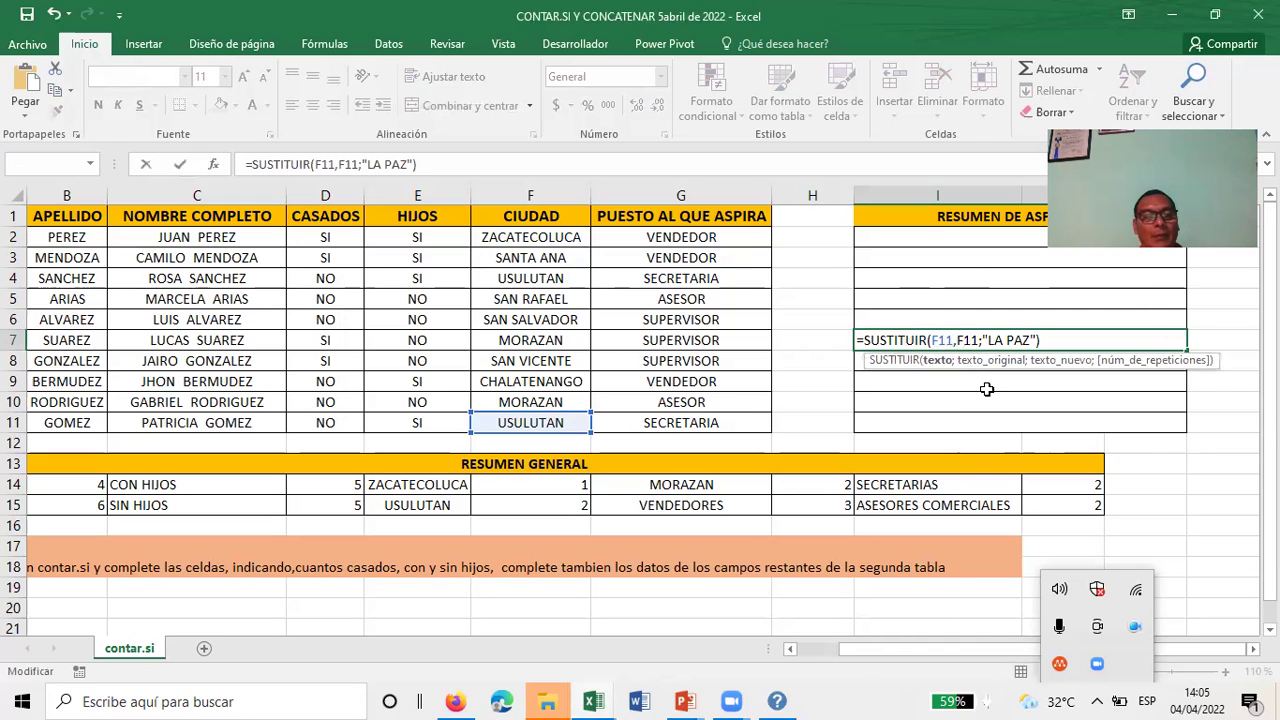
text("dos")
key(Delete)
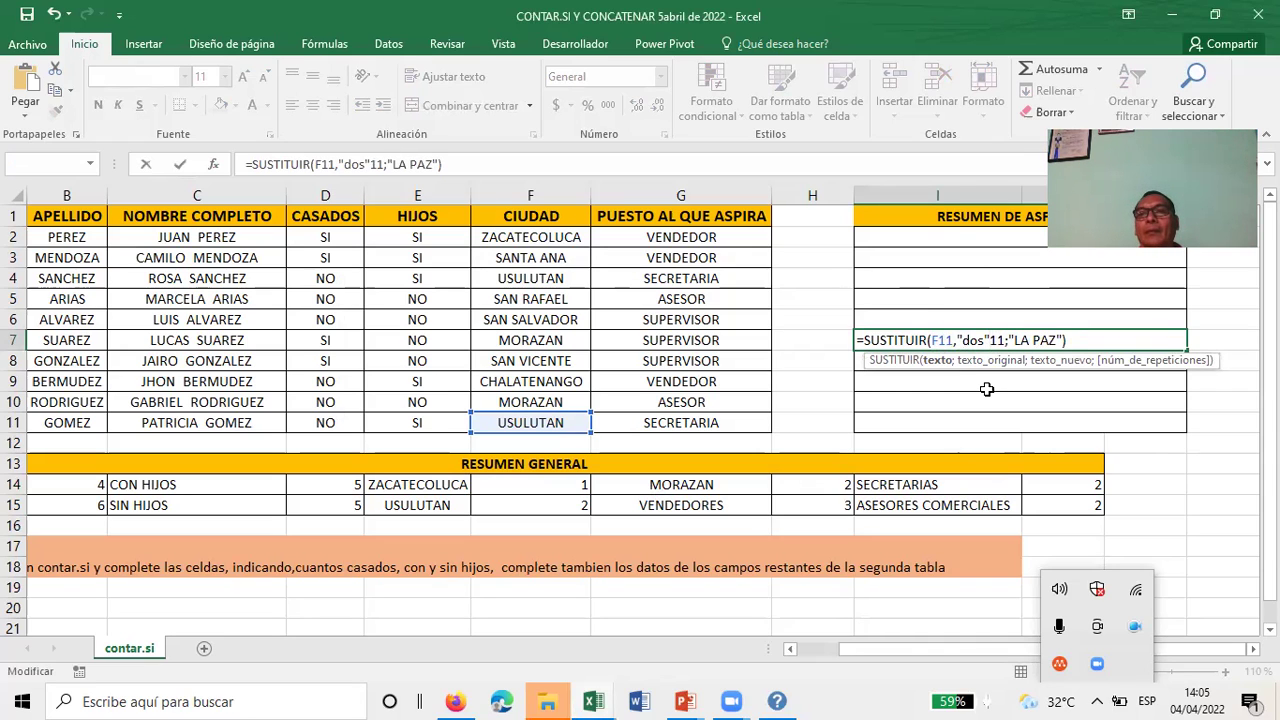
key(Delete)
key(Delete)
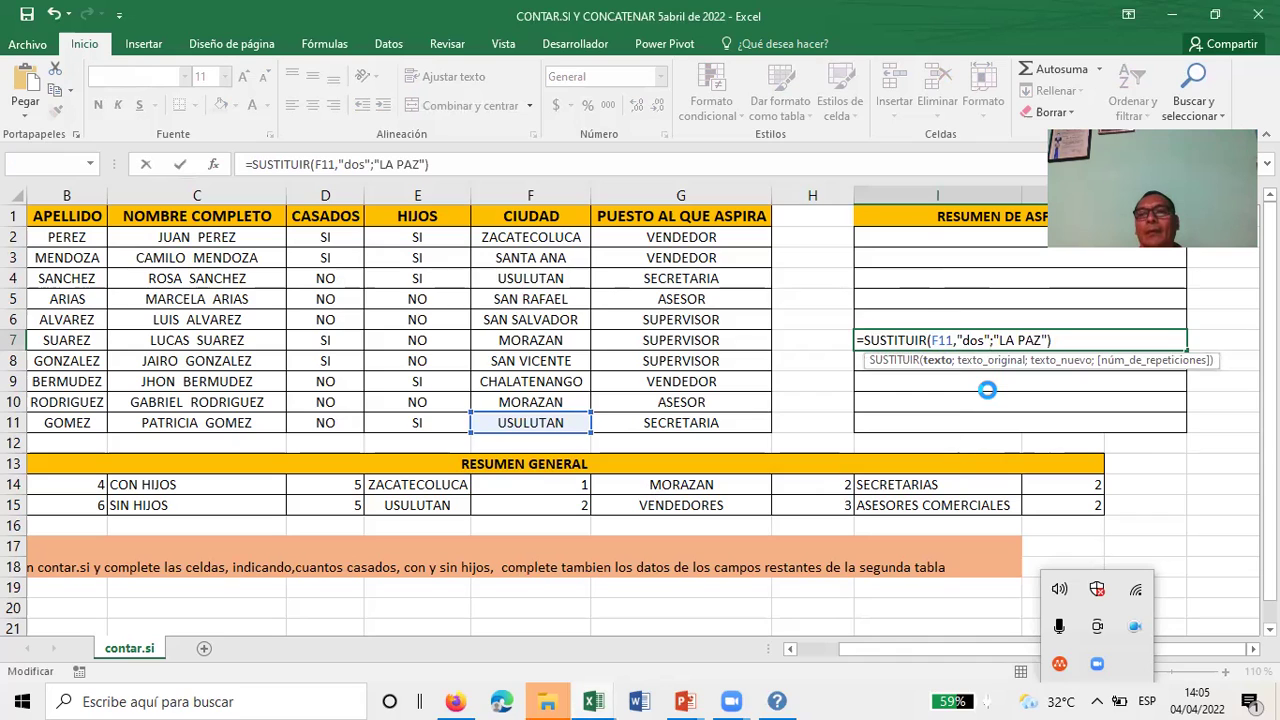
key(Return)
click(598, 450)
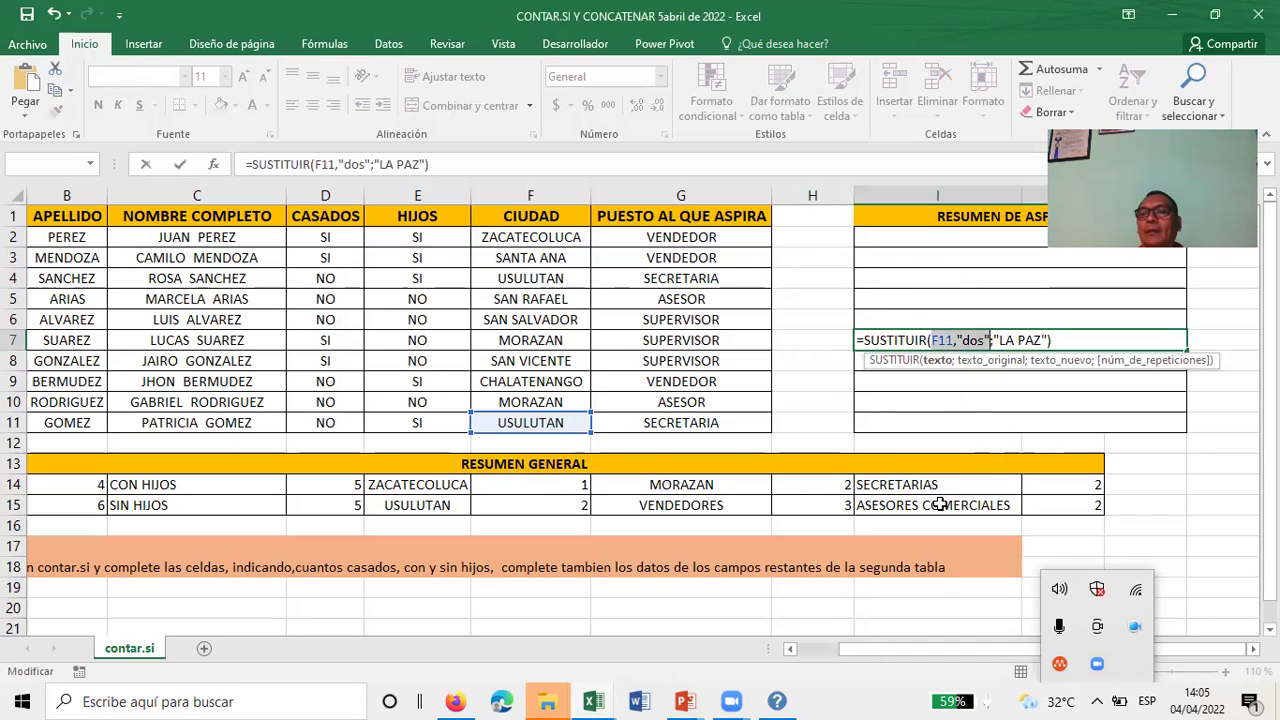
Step: Replace 'dos' with F11 so I7 reads =SUSTITUIR(F11;F11;"LA PAZ") and commit it
click(992, 340)
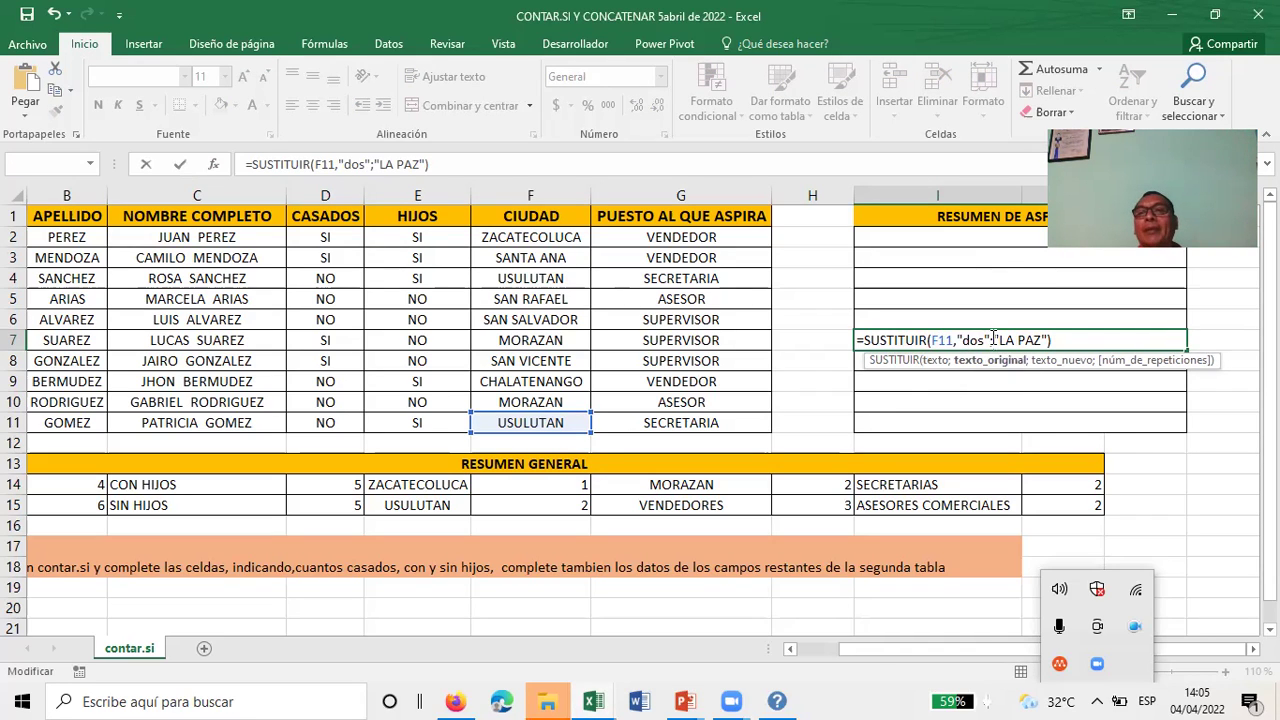
key(BackSpace)
key(BackSpace)
key(BackSpace)
key(BackSpace)
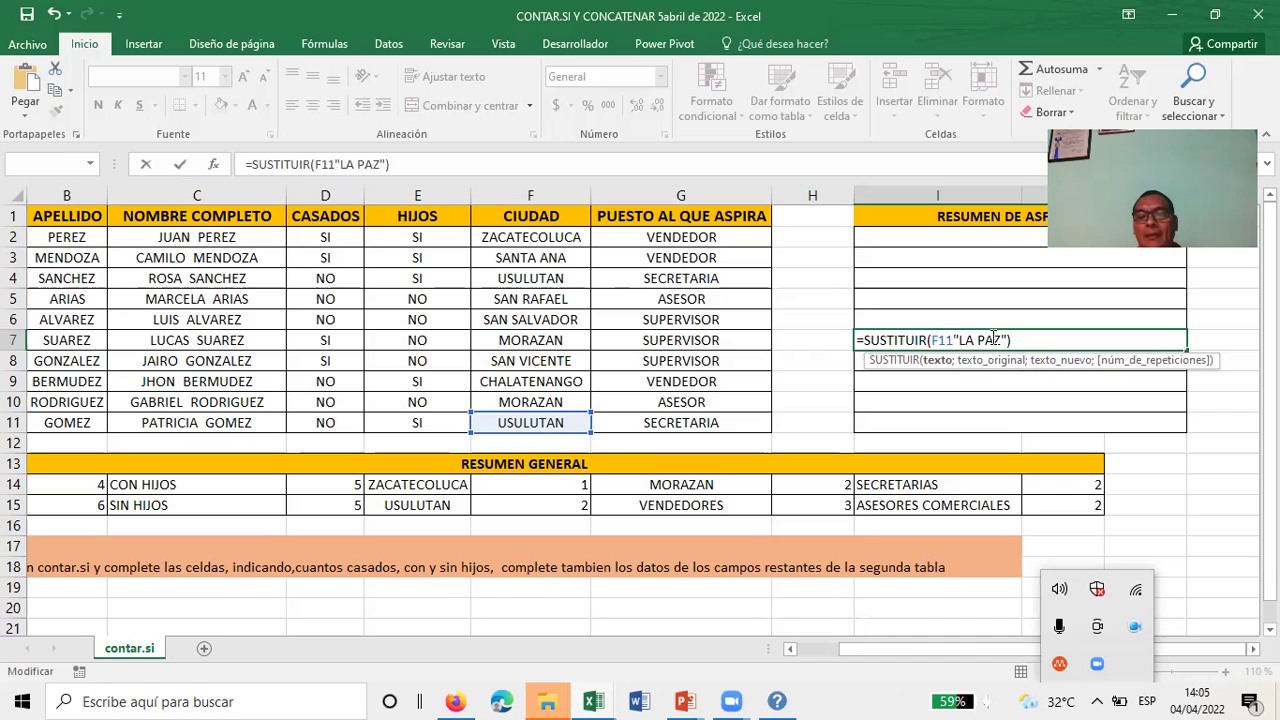
text(;)
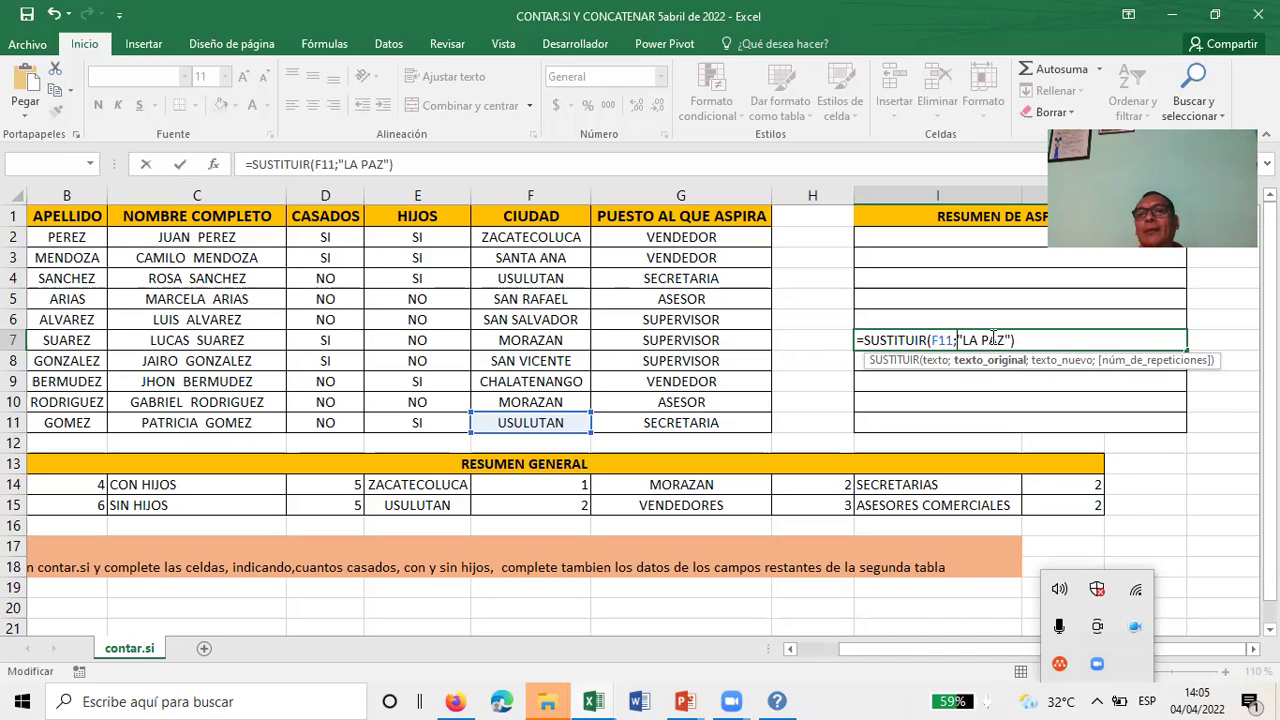
text(F)
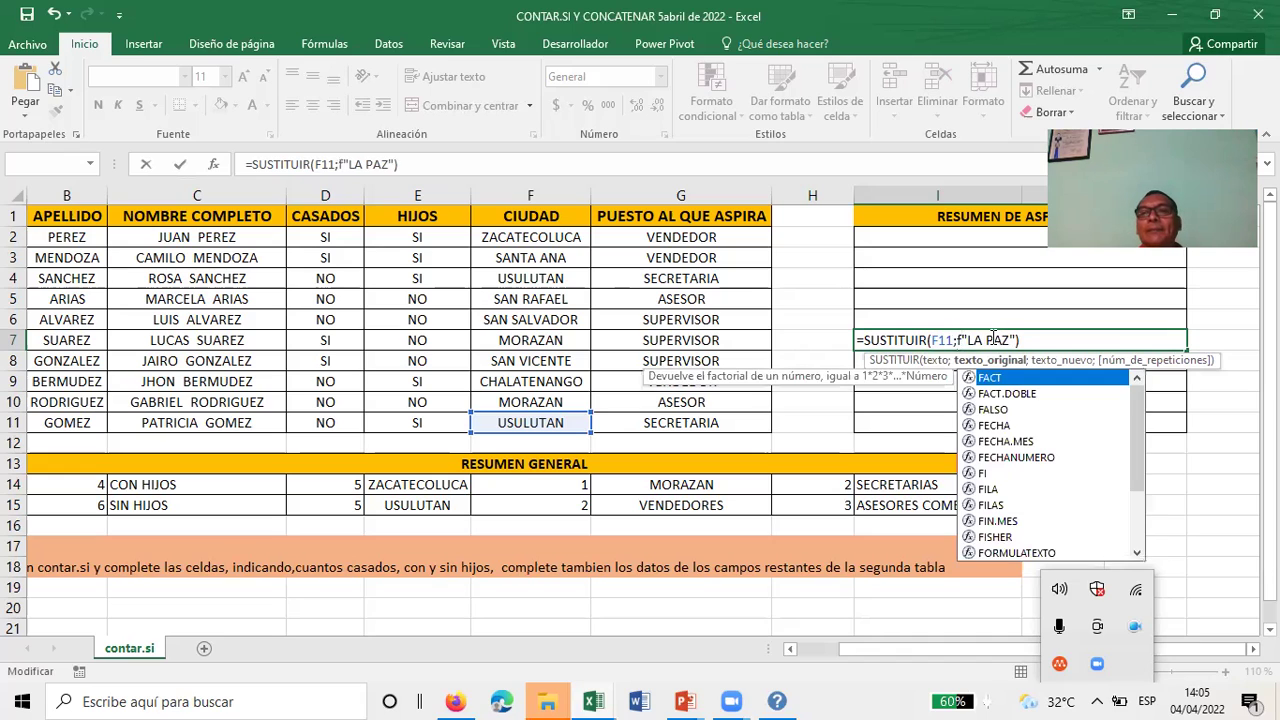
key(BackSpace)
text(F11)
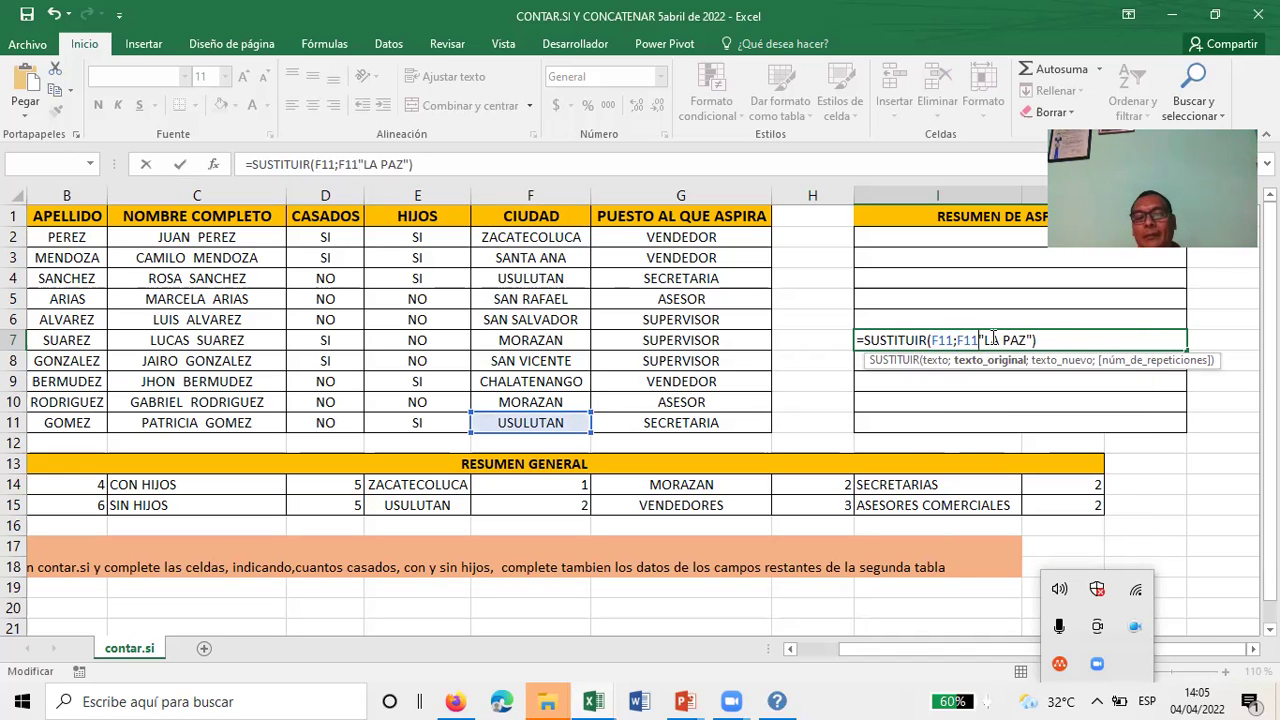
text(;)
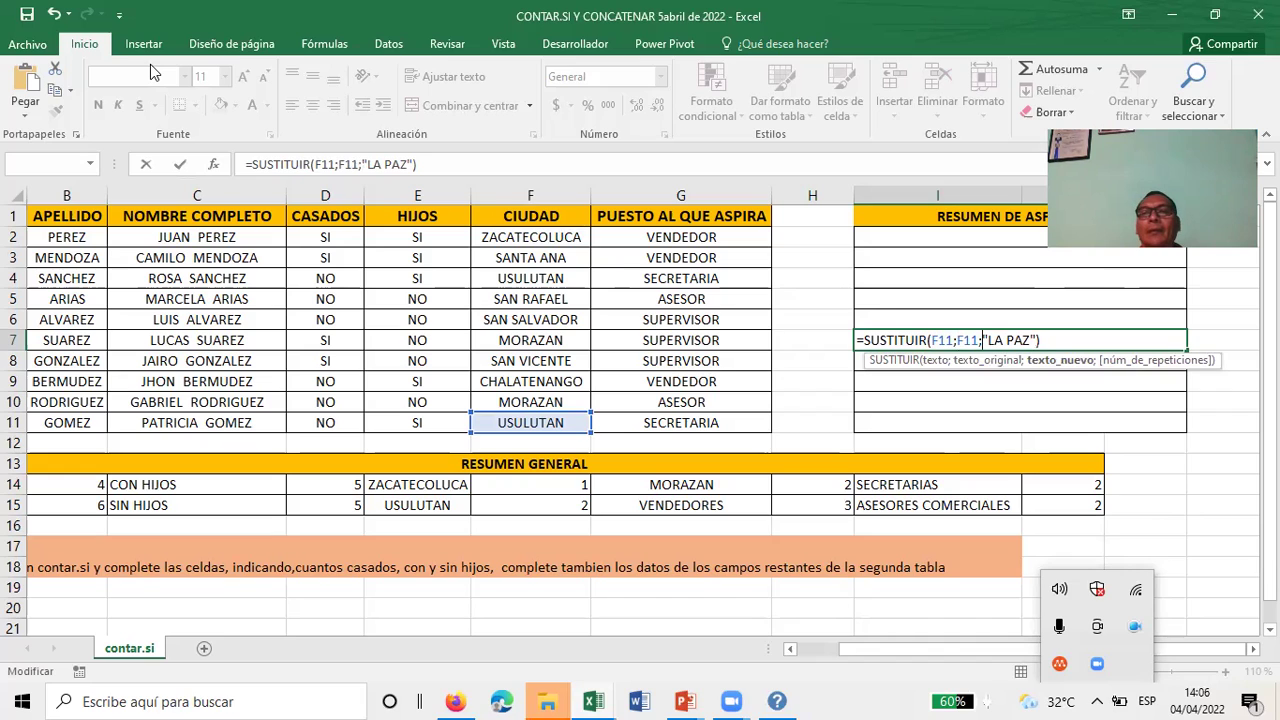
click(970, 341)
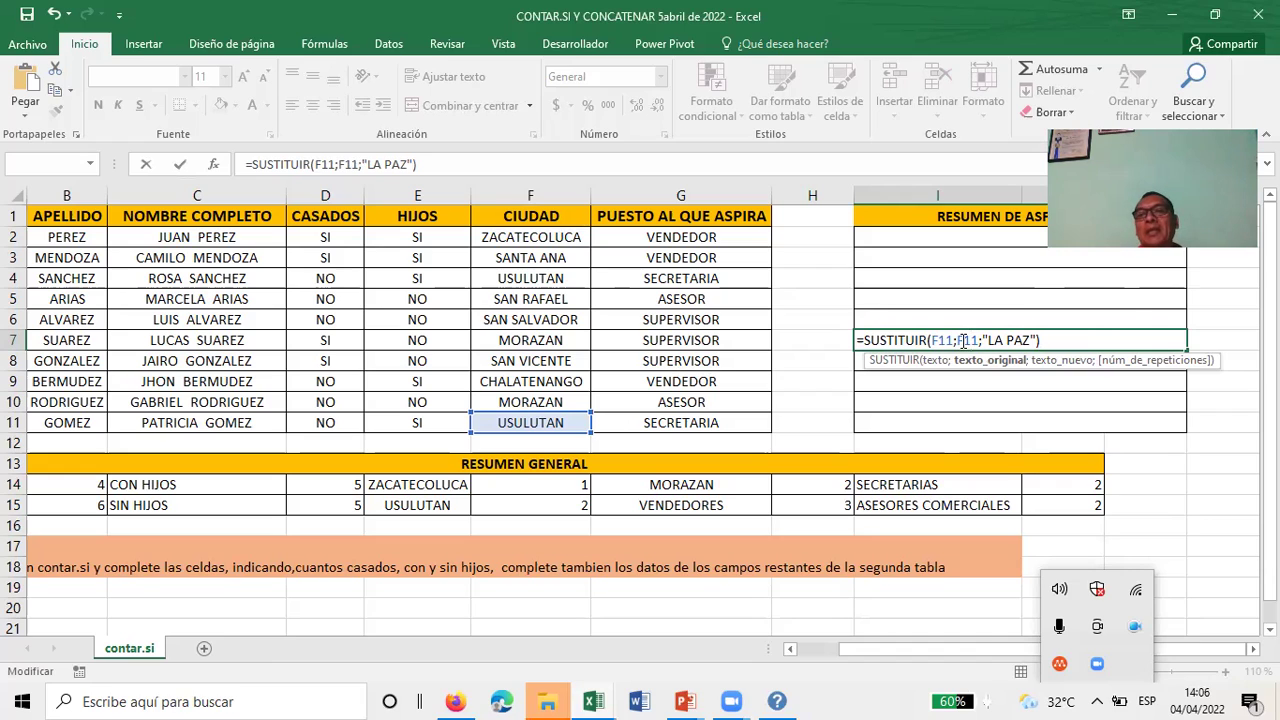
key(Return)
click(1040, 335)
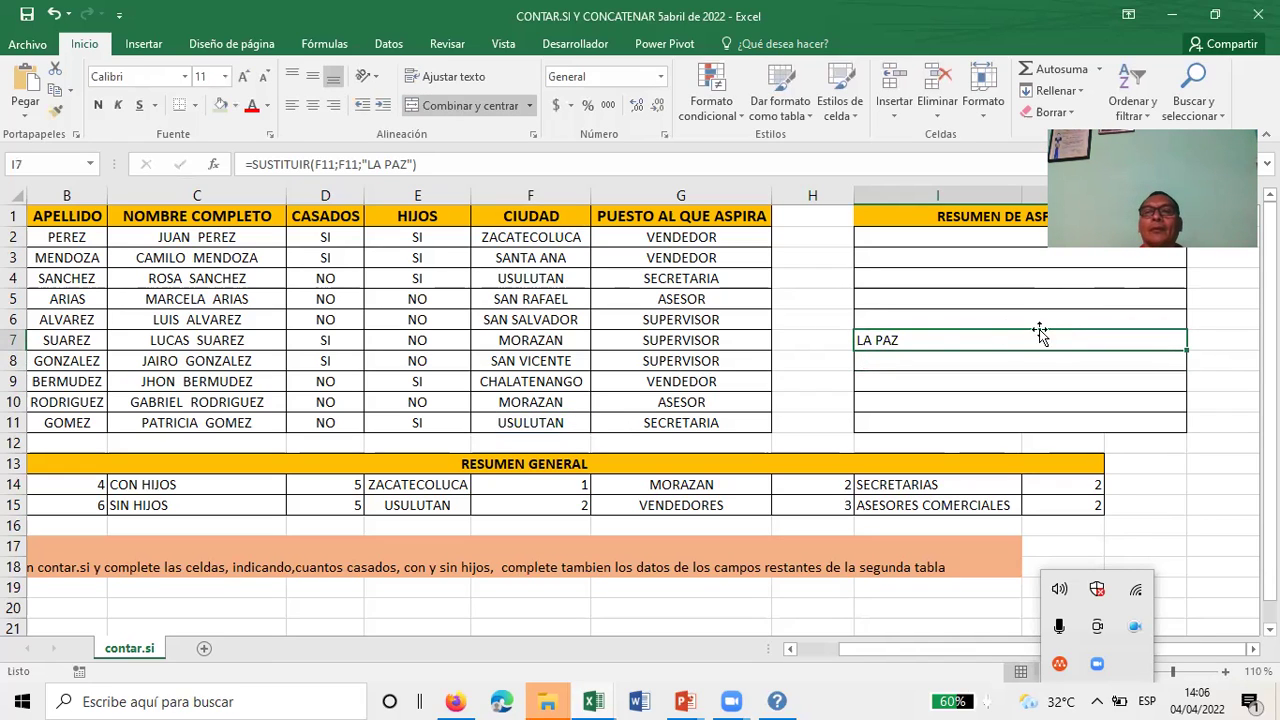
Step: Change I7's second argument to "USULUTAN", giving =SUSTITUIR(F11;"USULUTAN";"LA PAZ")
double_click(862, 342)
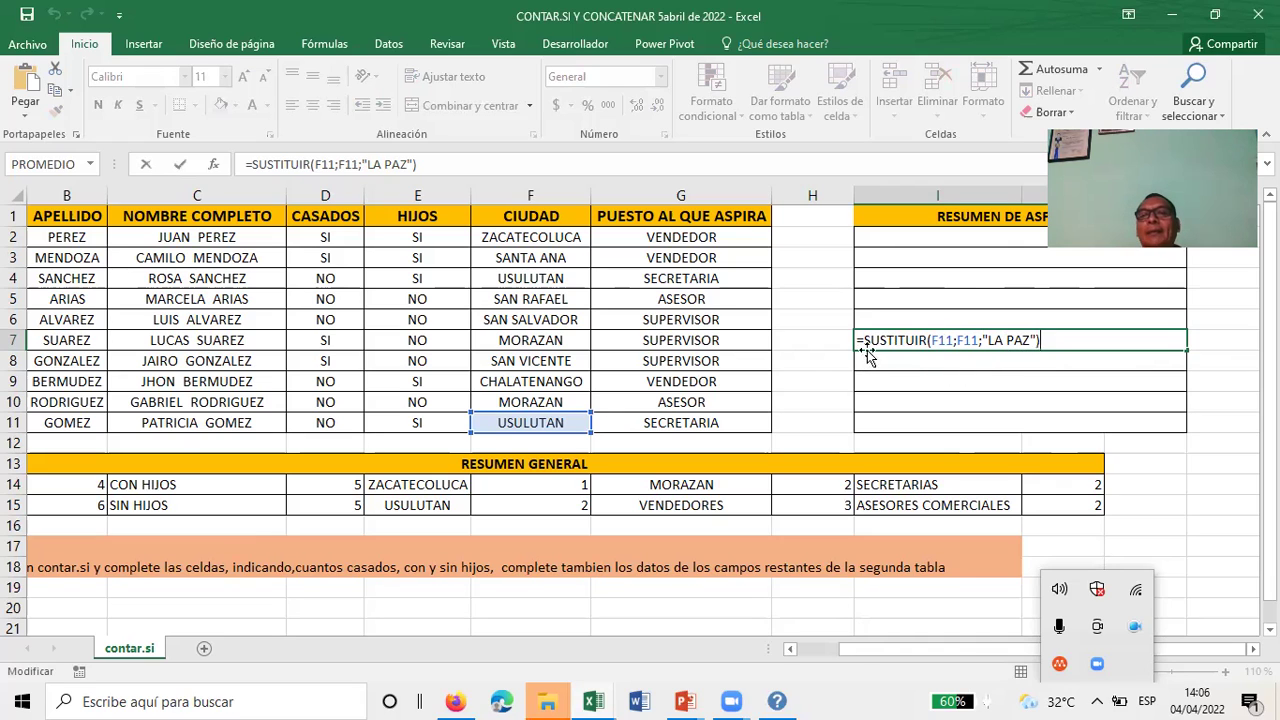
click(942, 340)
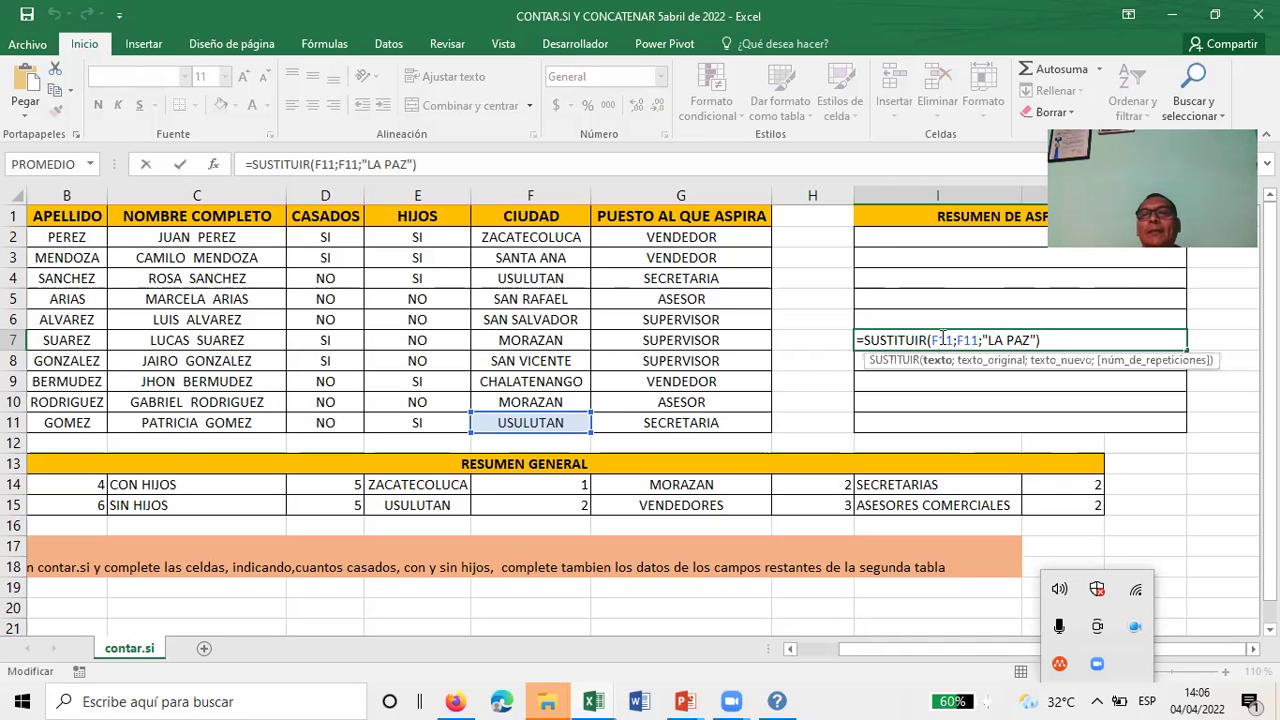
click(935, 362)
click(970, 340)
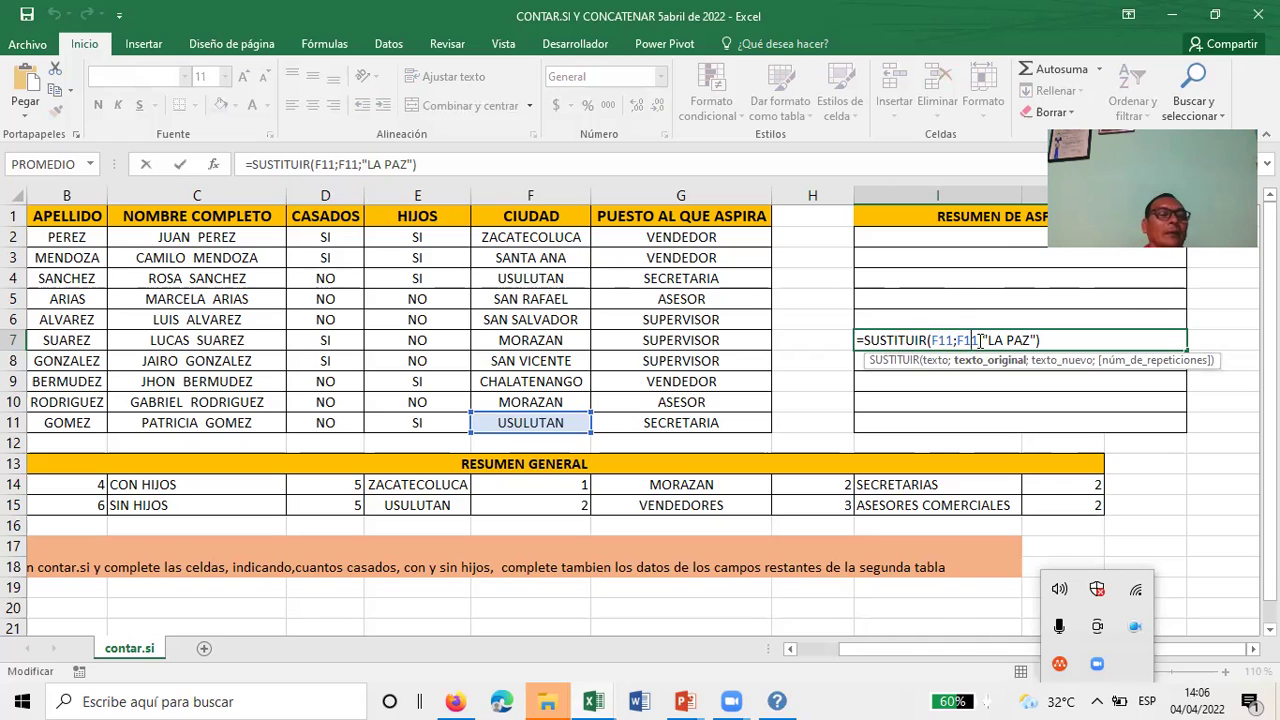
text(;)
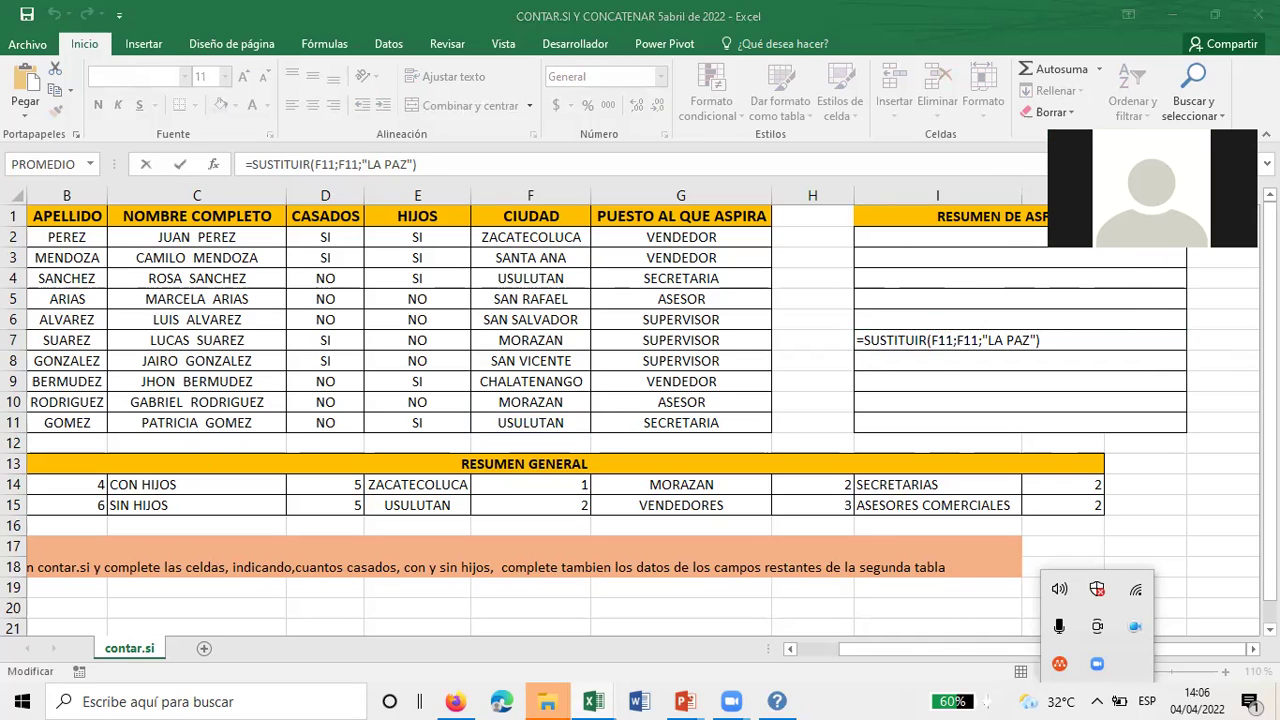
click(967, 334)
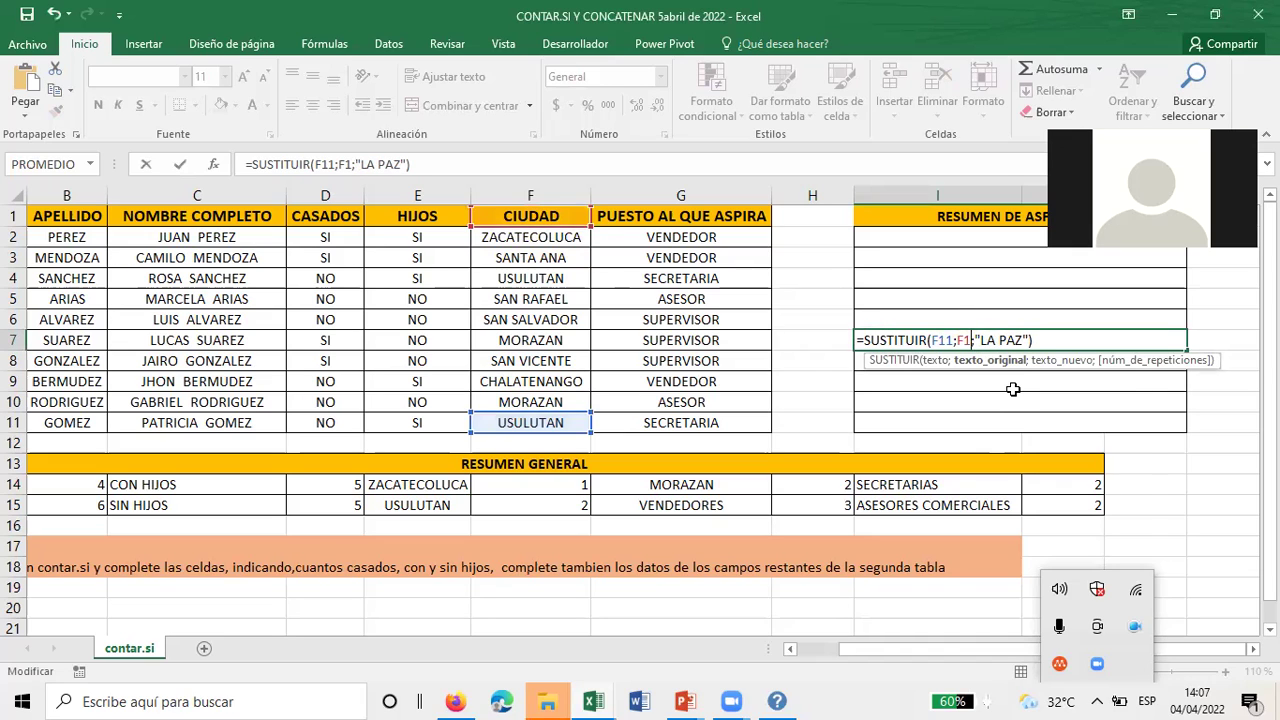
key(BackSpace)
key(BackSpace)
key(BackSpace)
text(USULI)
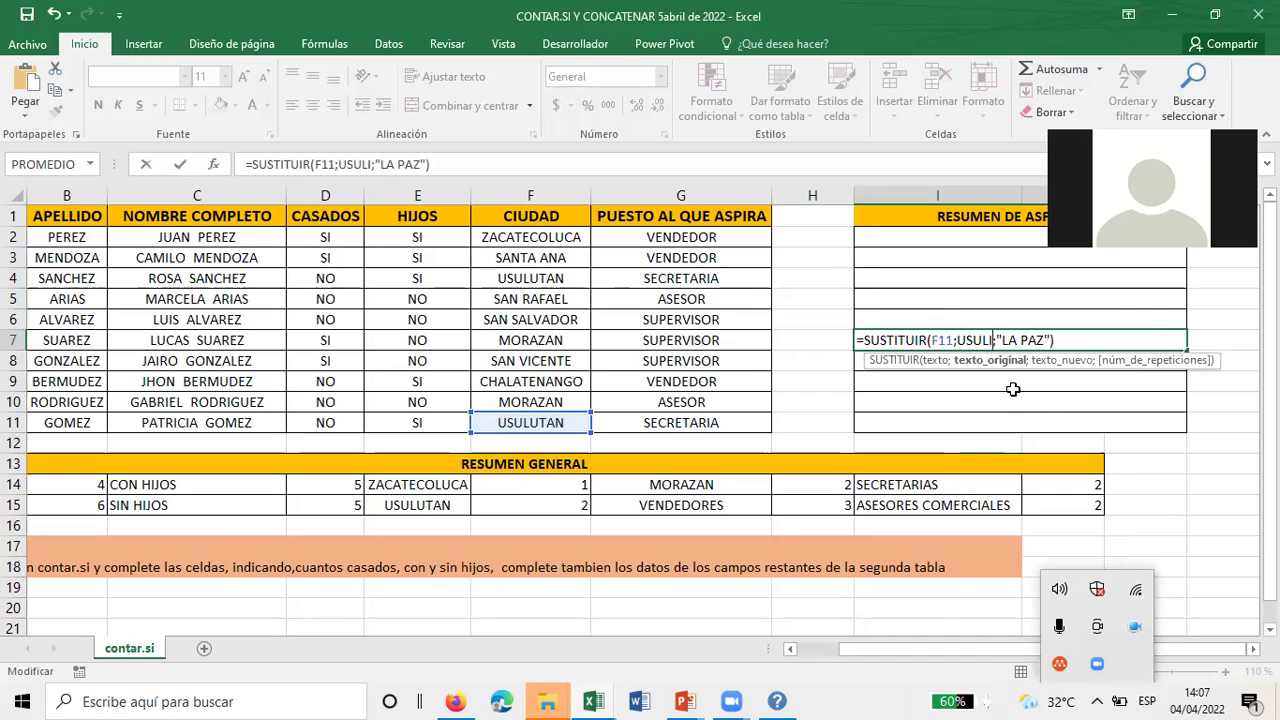
key(BackSpace)
text(UTA)
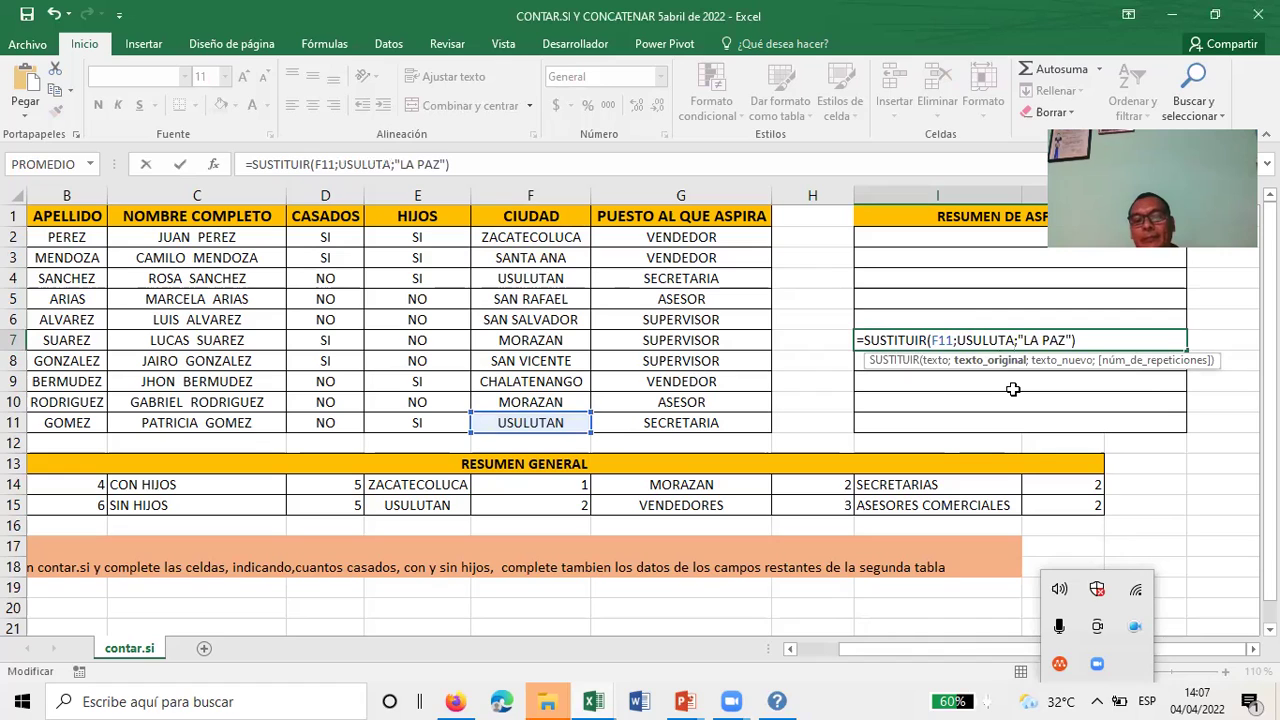
text(N)
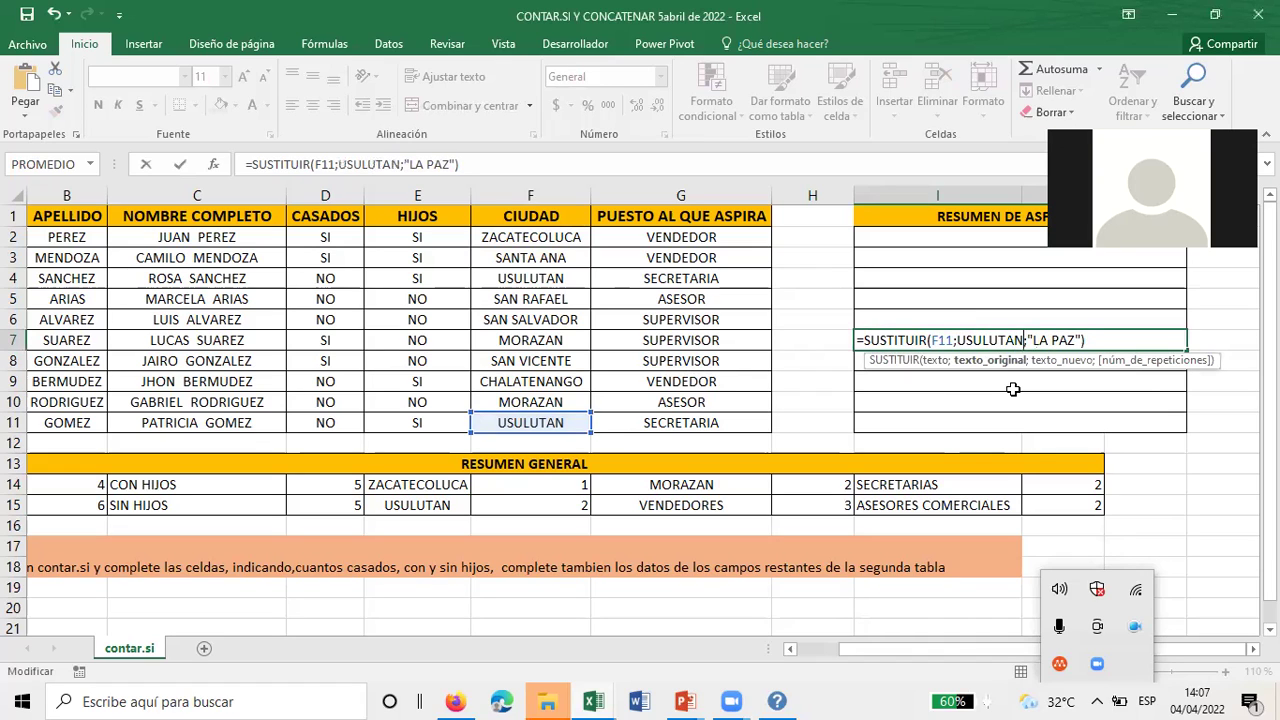
text(")
key(Left)
key(Left)
key(Left)
key(Left)
key(Left)
key(Left)
key(Left)
text(")
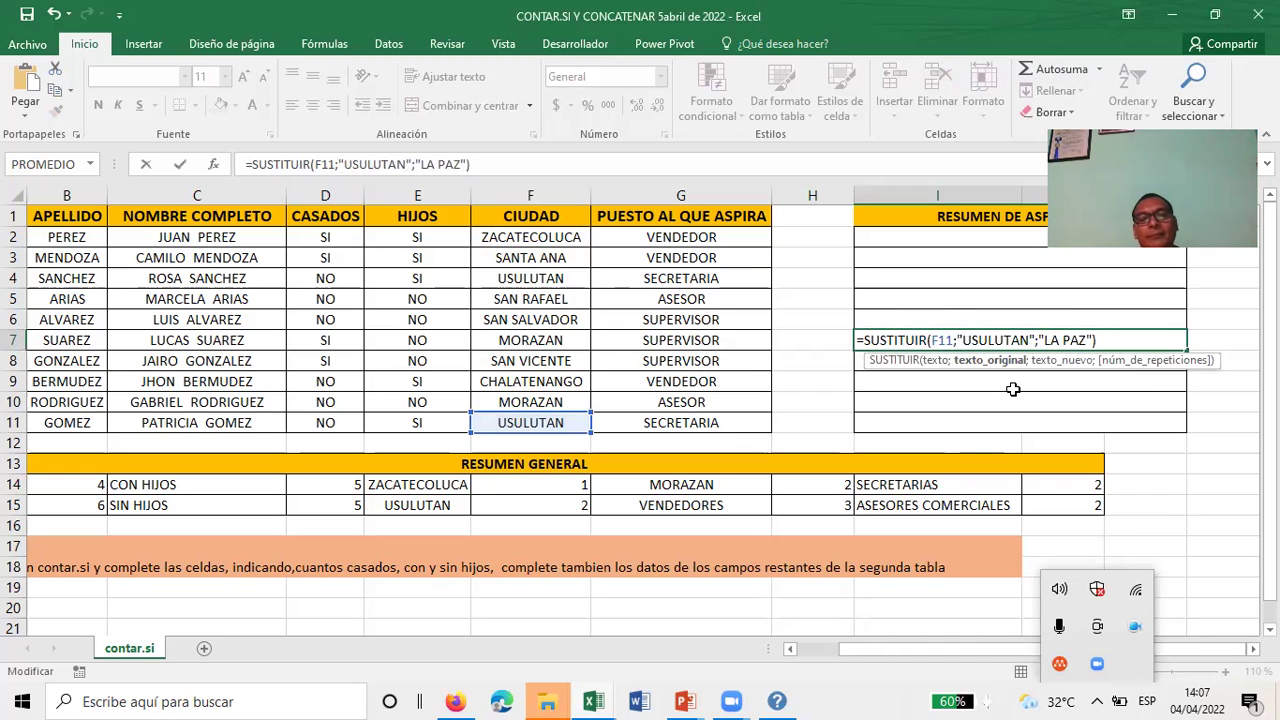
key(Return)
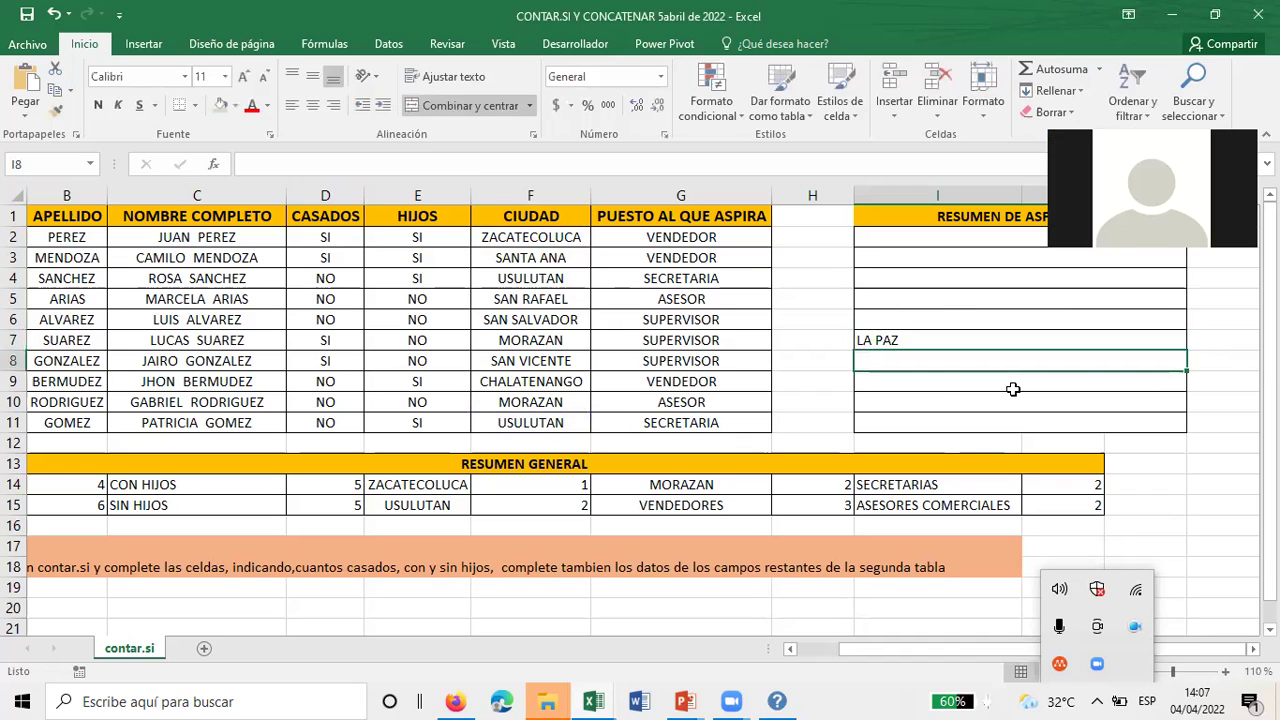
Step: Change I7's first argument from F11 to the range F2:F11, which displays MORAZAN
click(904, 338)
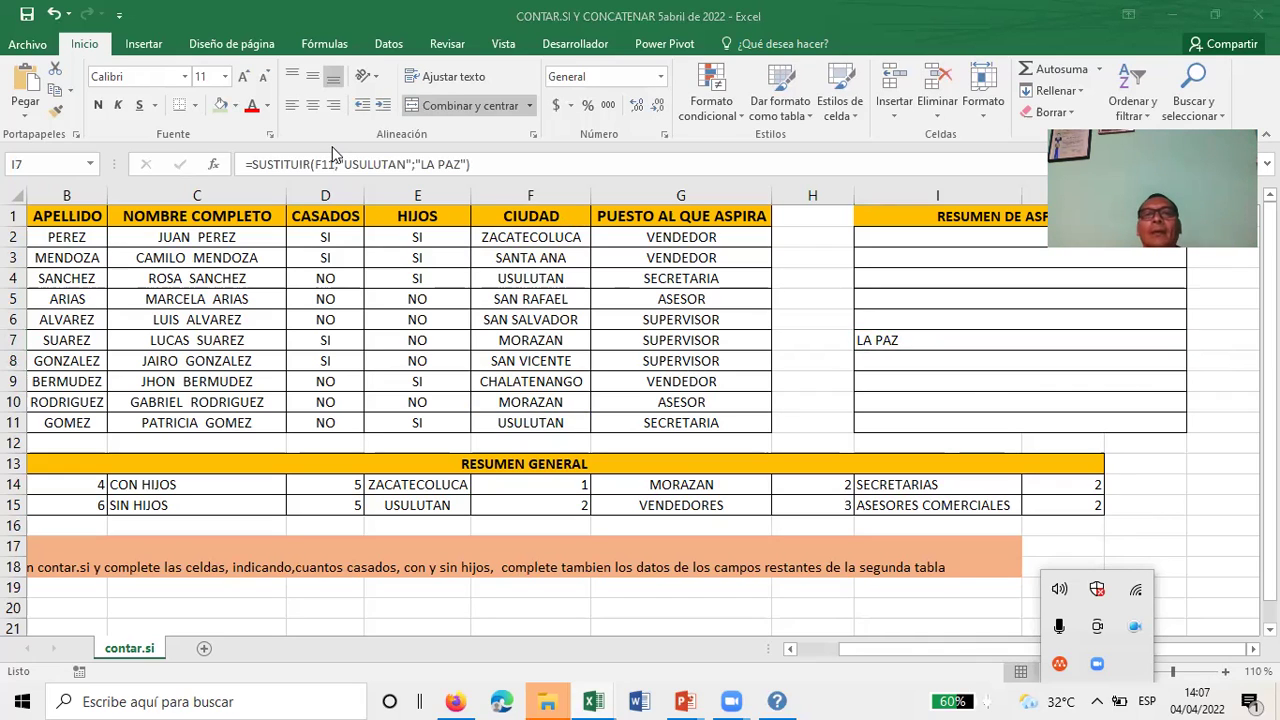
double_click(895, 340)
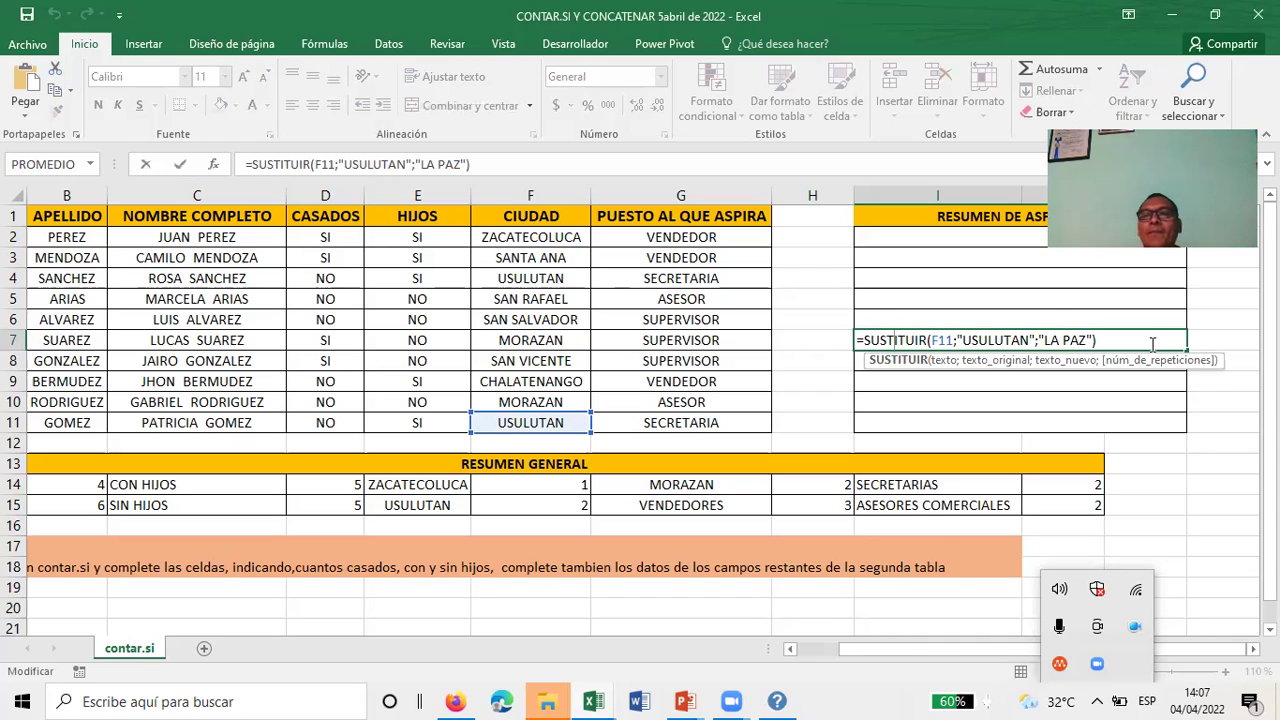
key(ctrl+Return)
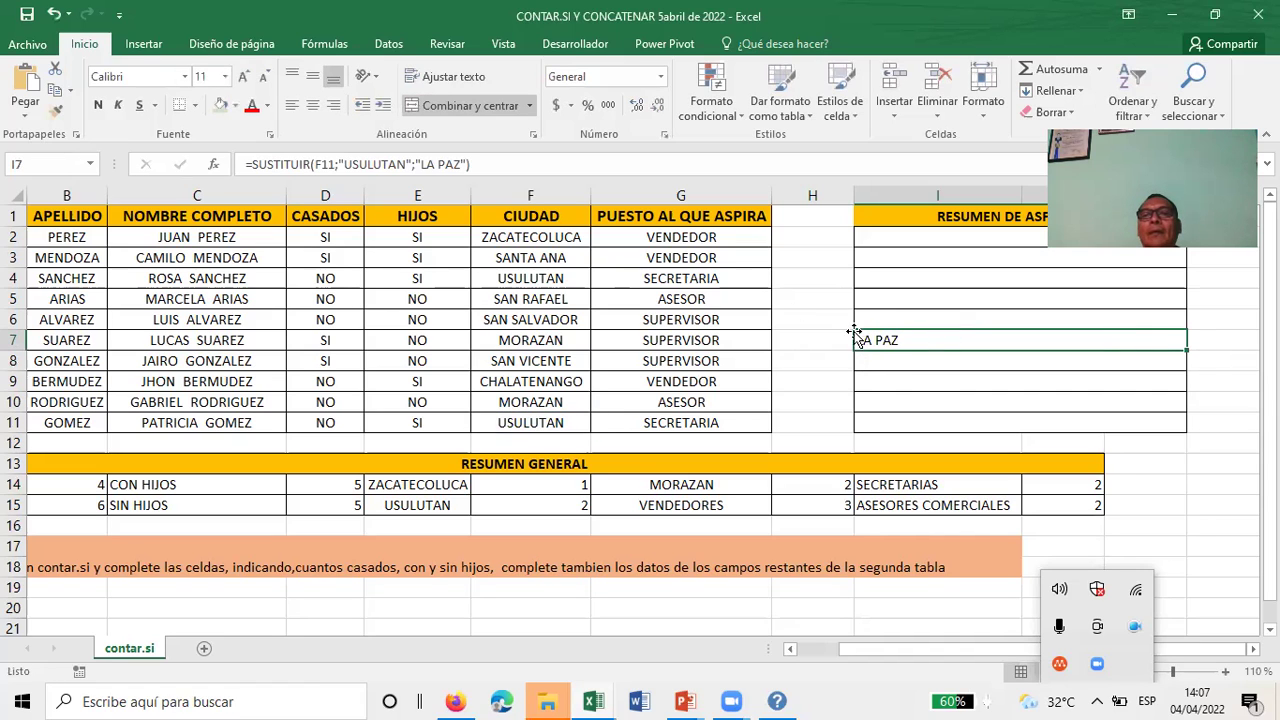
double_click(883, 345)
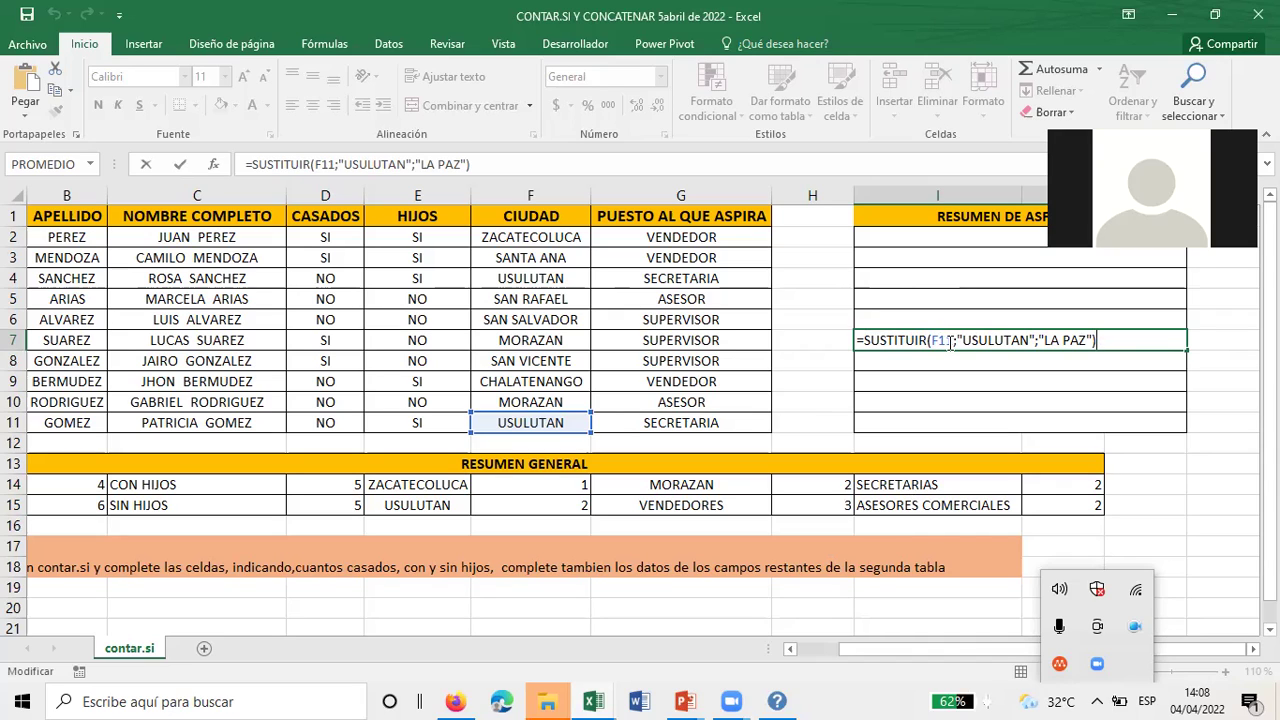
click(948, 341)
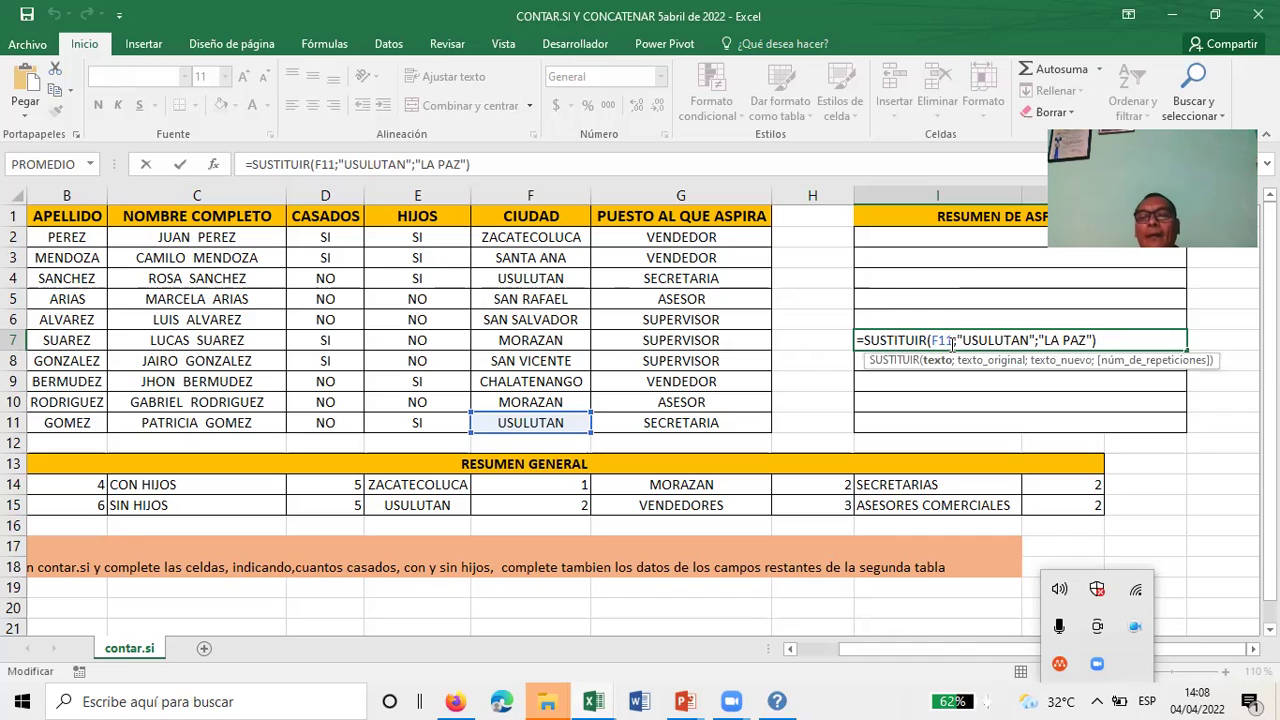
key(BackSpace)
key(BackSpace)
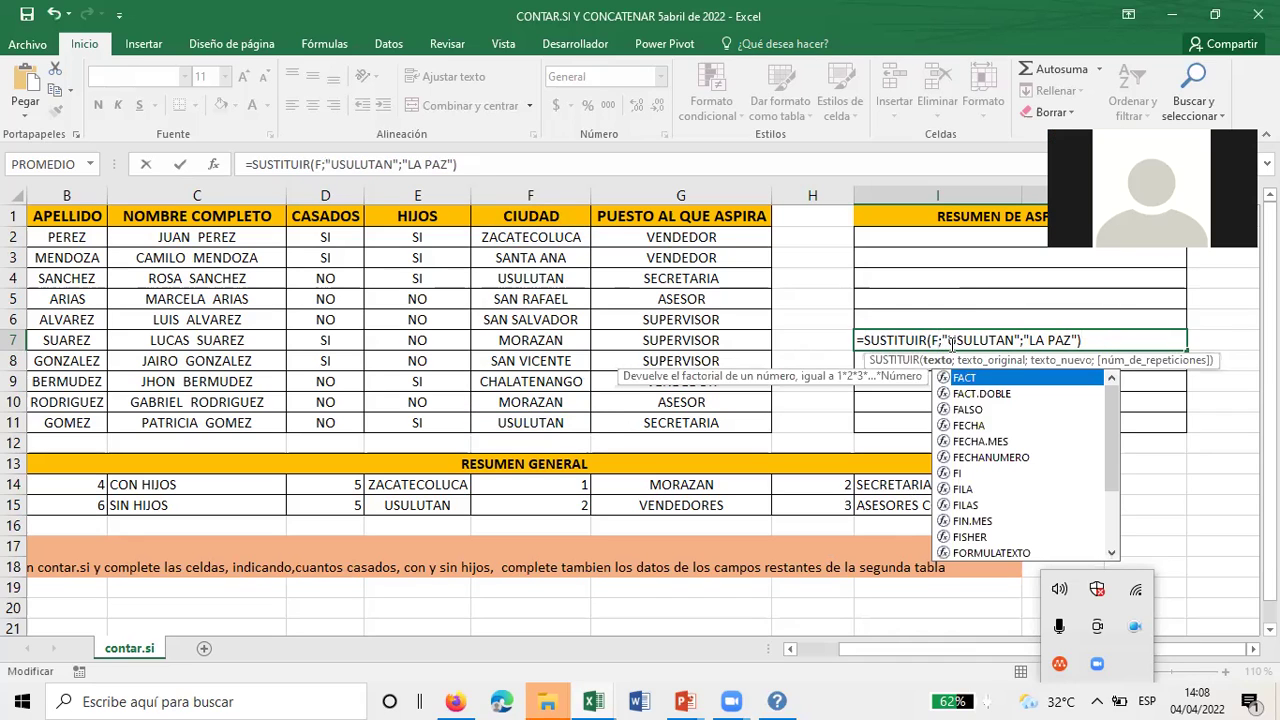
text(2:F11)
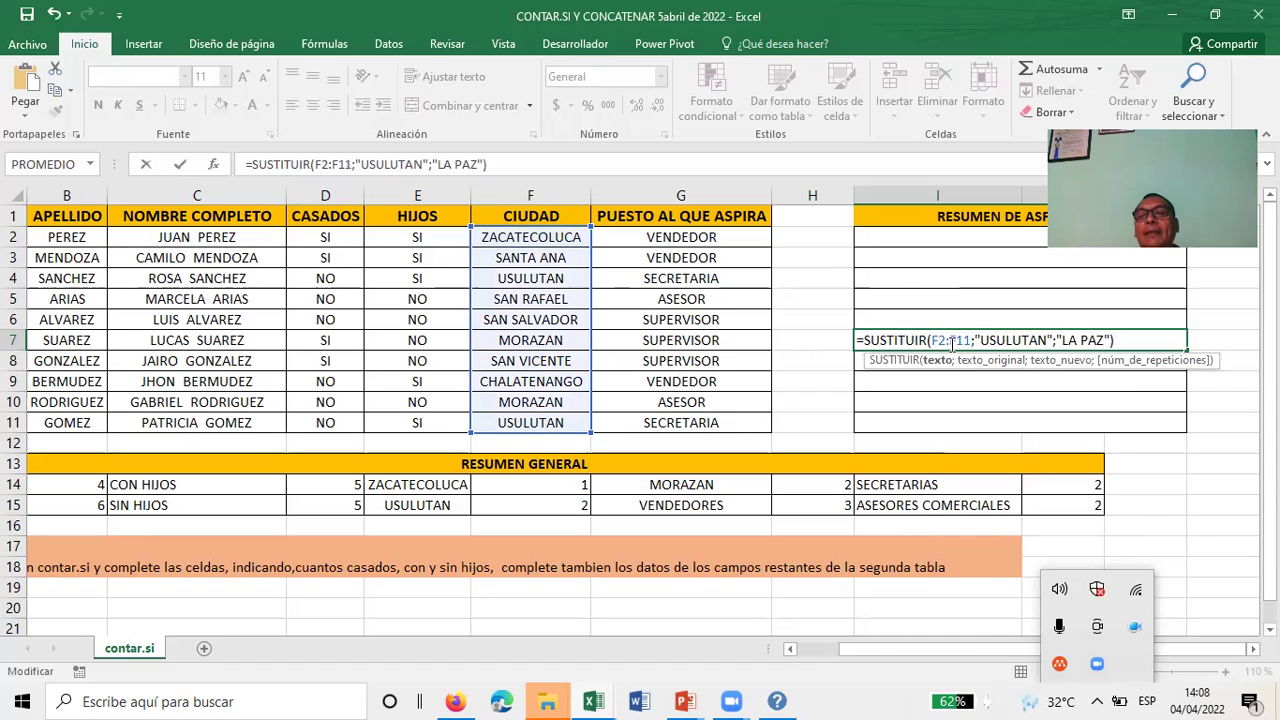
key(Return)
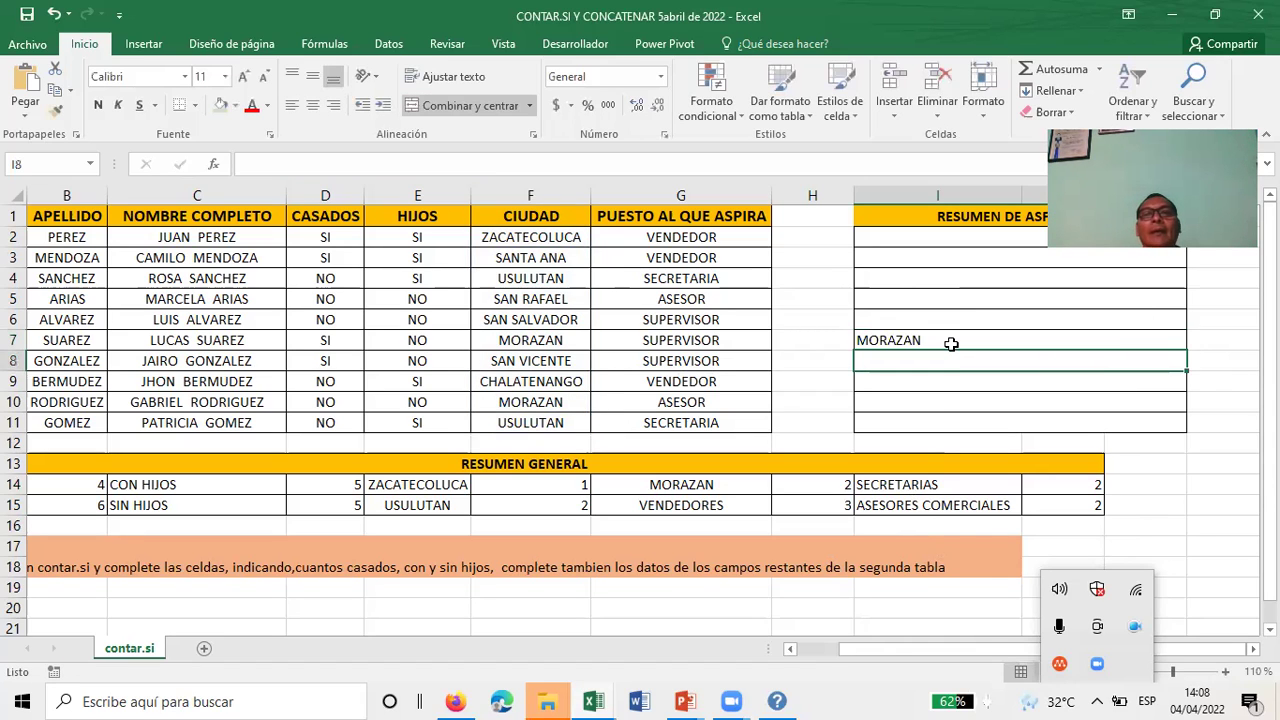
Step: Revert I7's range to F11 and empty the LA PAZ replacement text
click(951, 344)
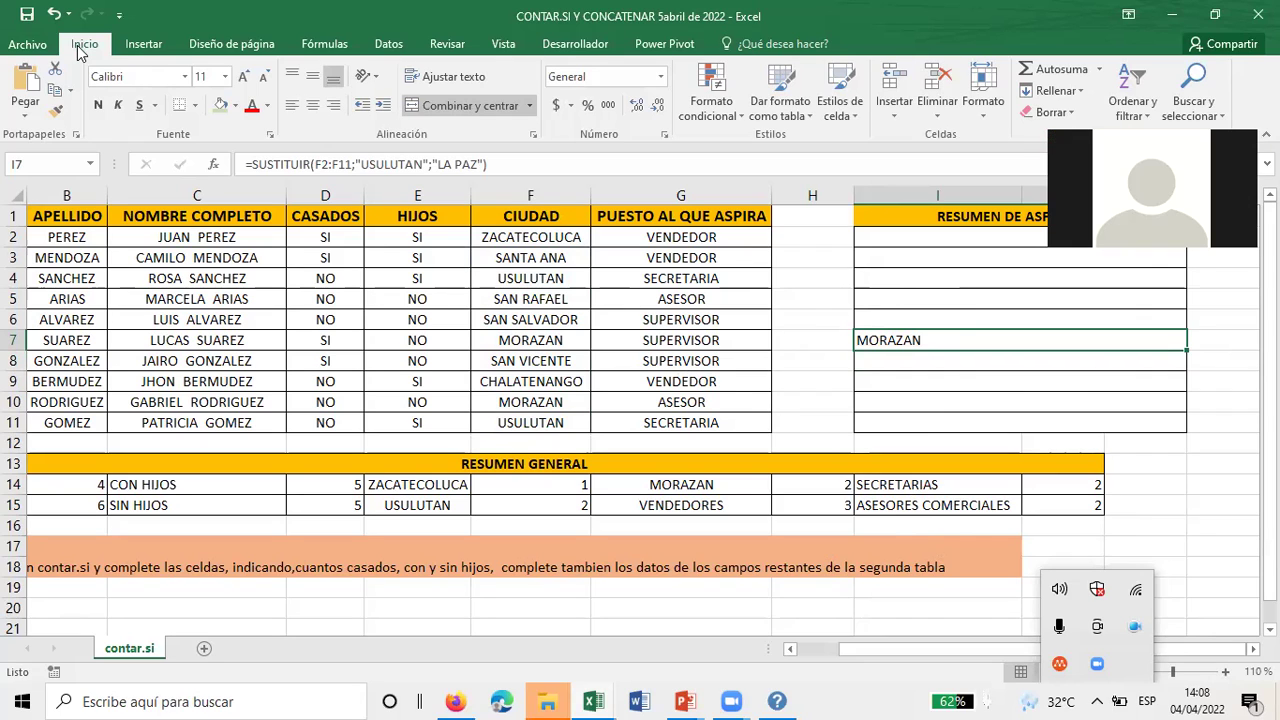
double_click(891, 338)
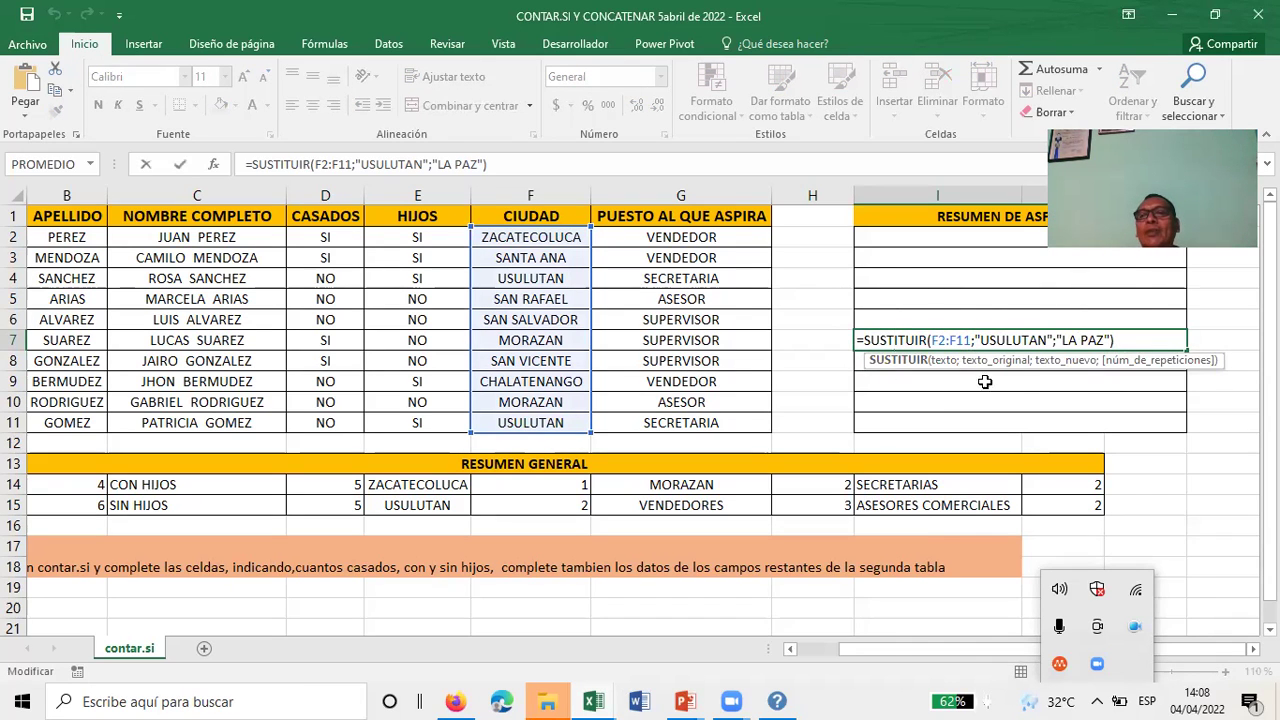
click(945, 340)
key(BackSpace)
text(11)
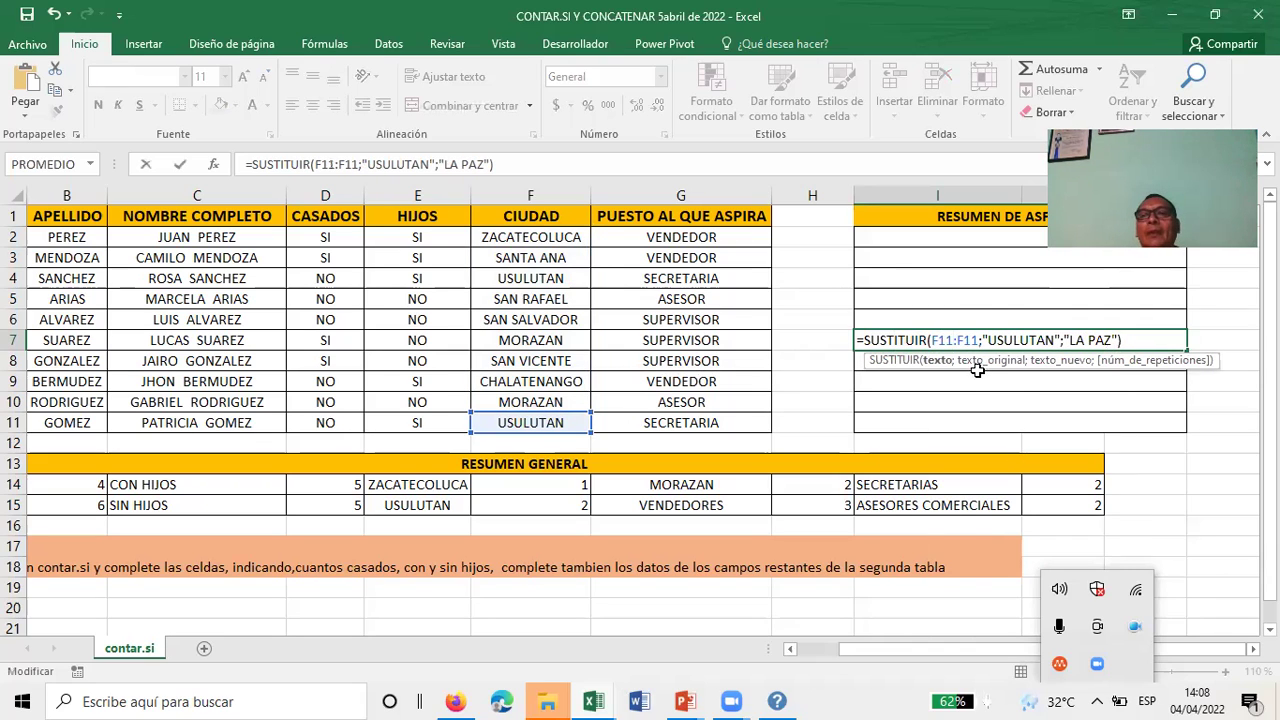
click(982, 340)
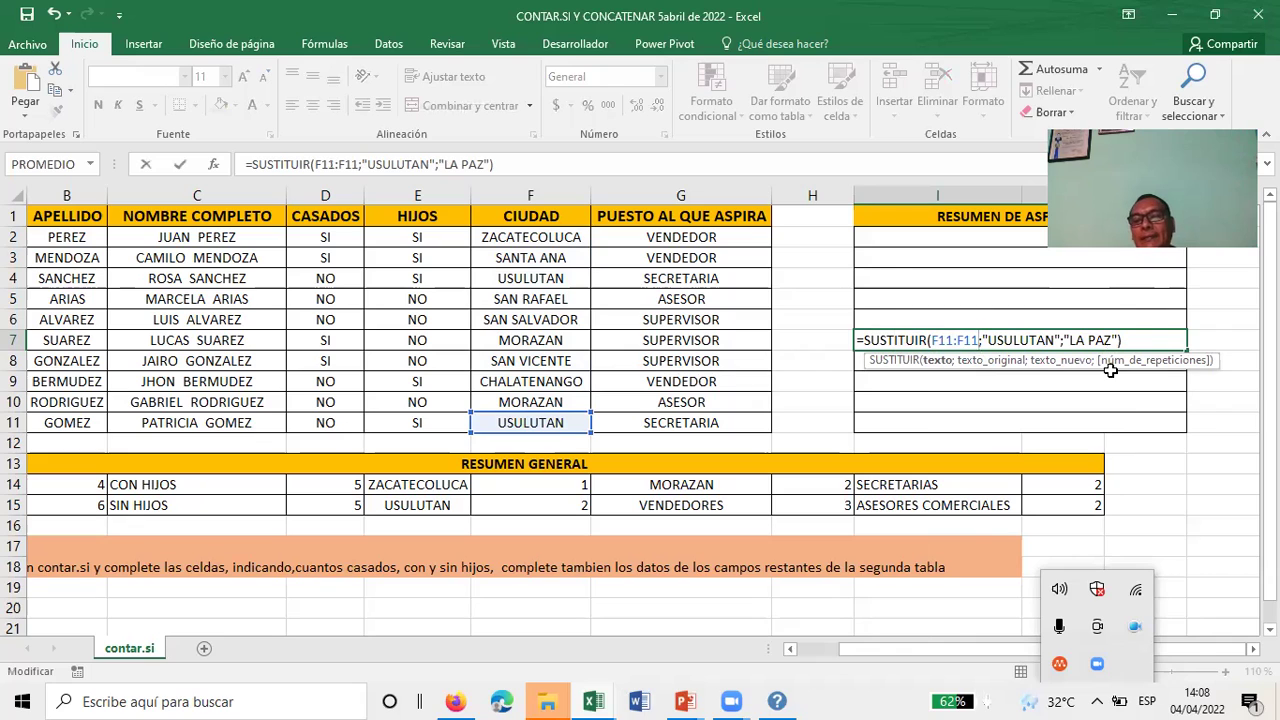
key(BackSpace)
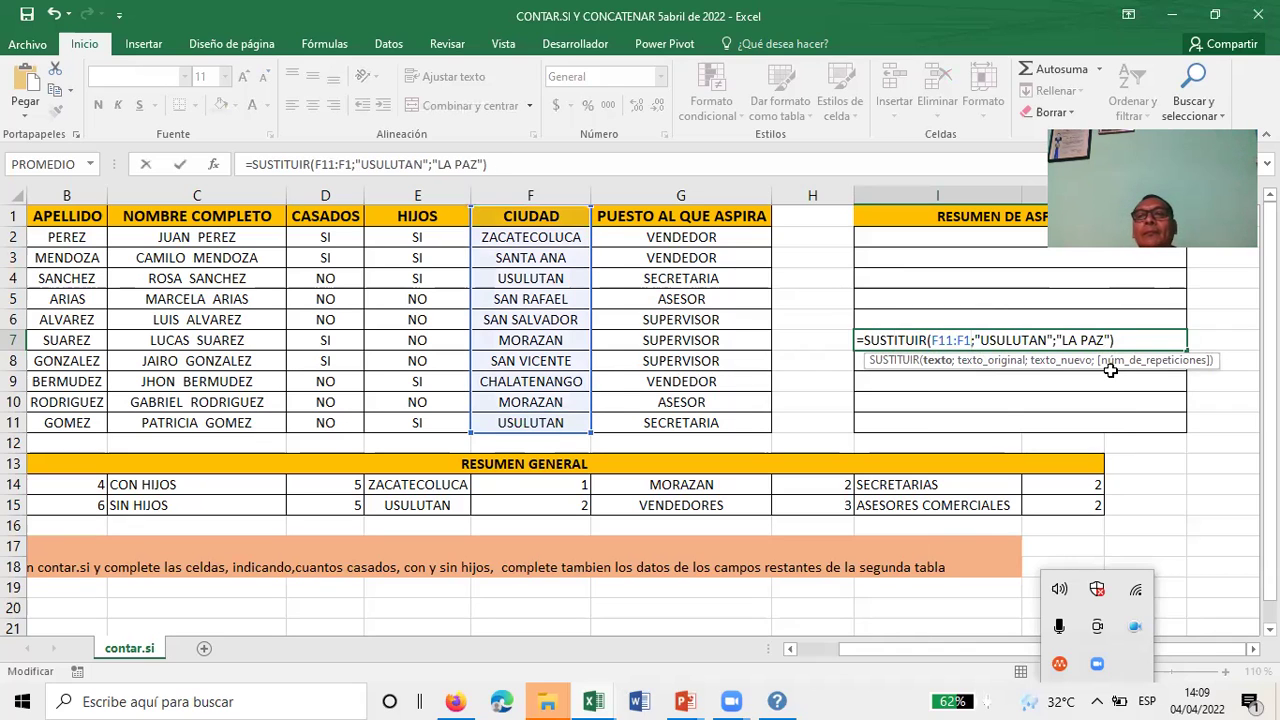
key(BackSpace)
key(BackSpace)
key(BackSpace)
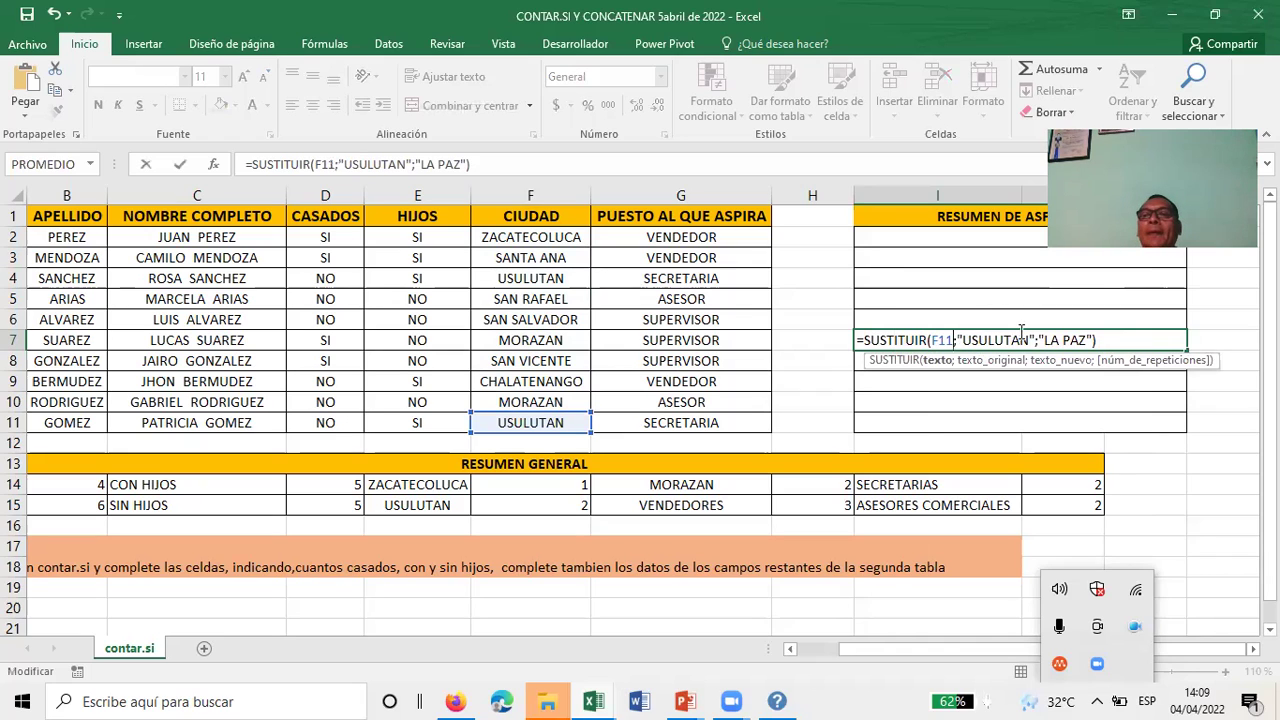
click(1092, 340)
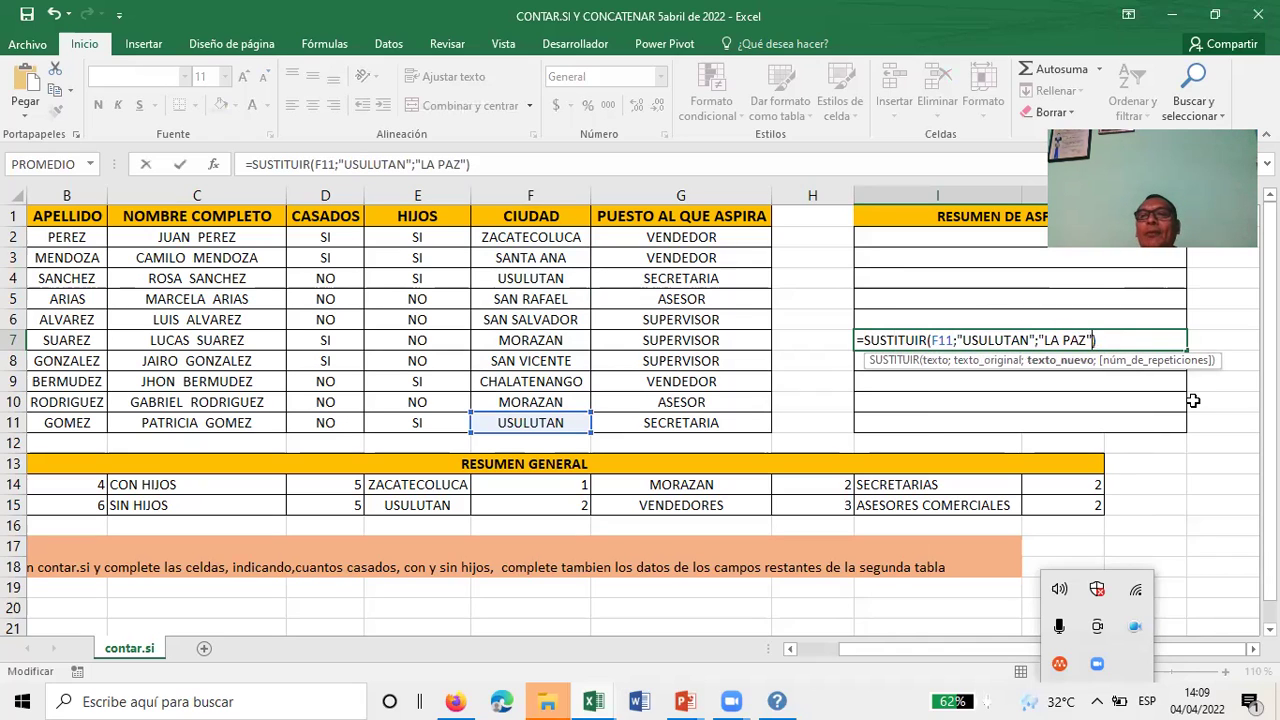
key(BackSpace)
key(BackSpace)
key(BackSpace)
key(BackSpace)
key(BackSpace)
key(BackSpace)
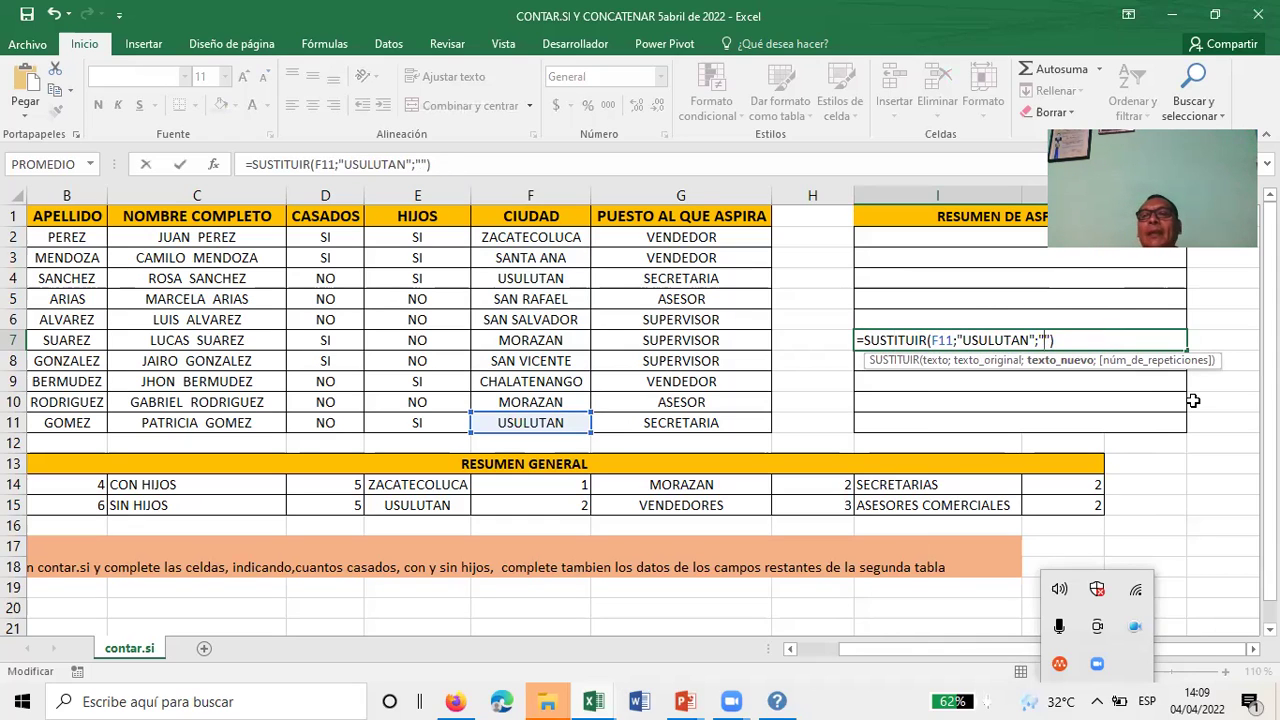
key(Right)
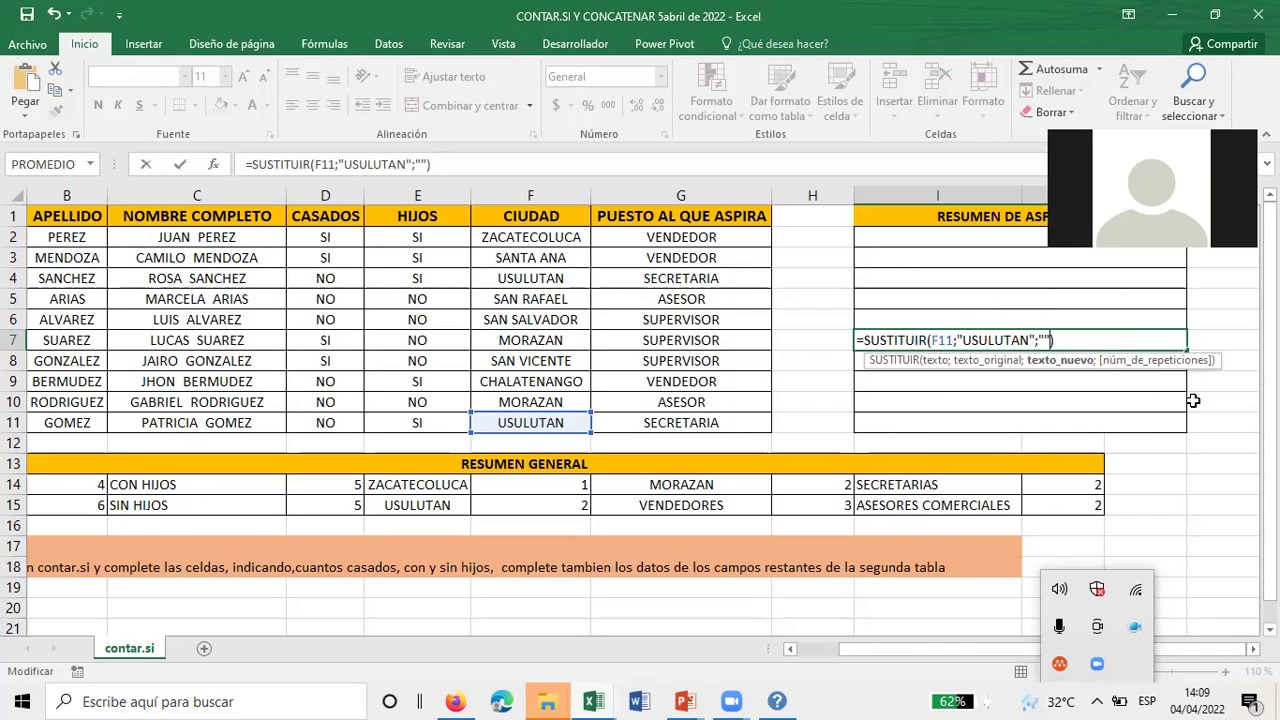
key(Return)
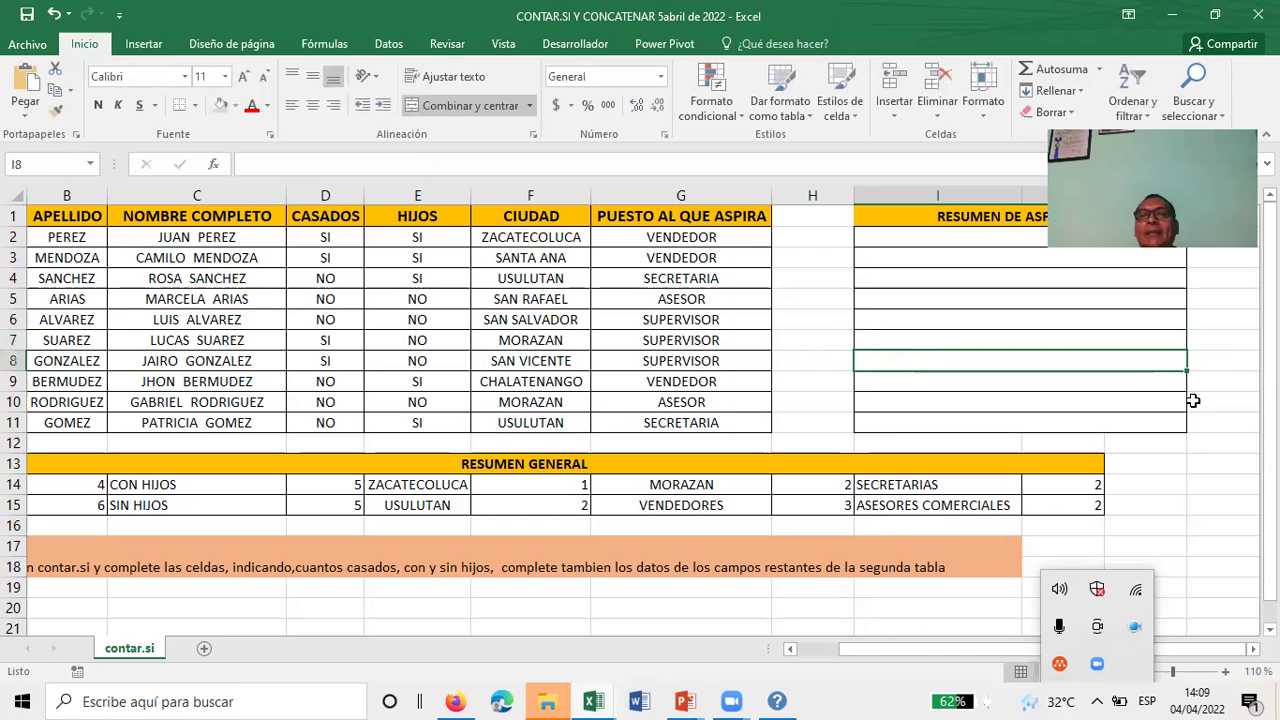
click(947, 337)
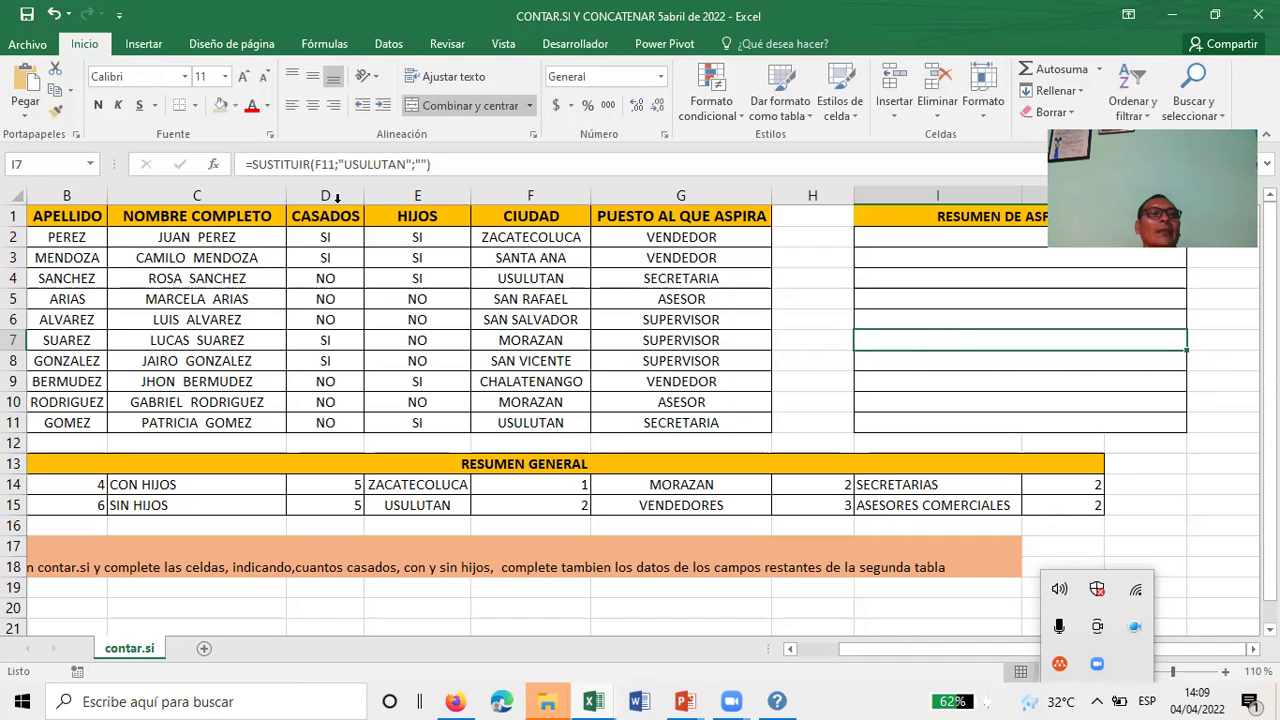
Step: Back in I7, append a fourth argument ;2 before the closing parenthesis
click(880, 377)
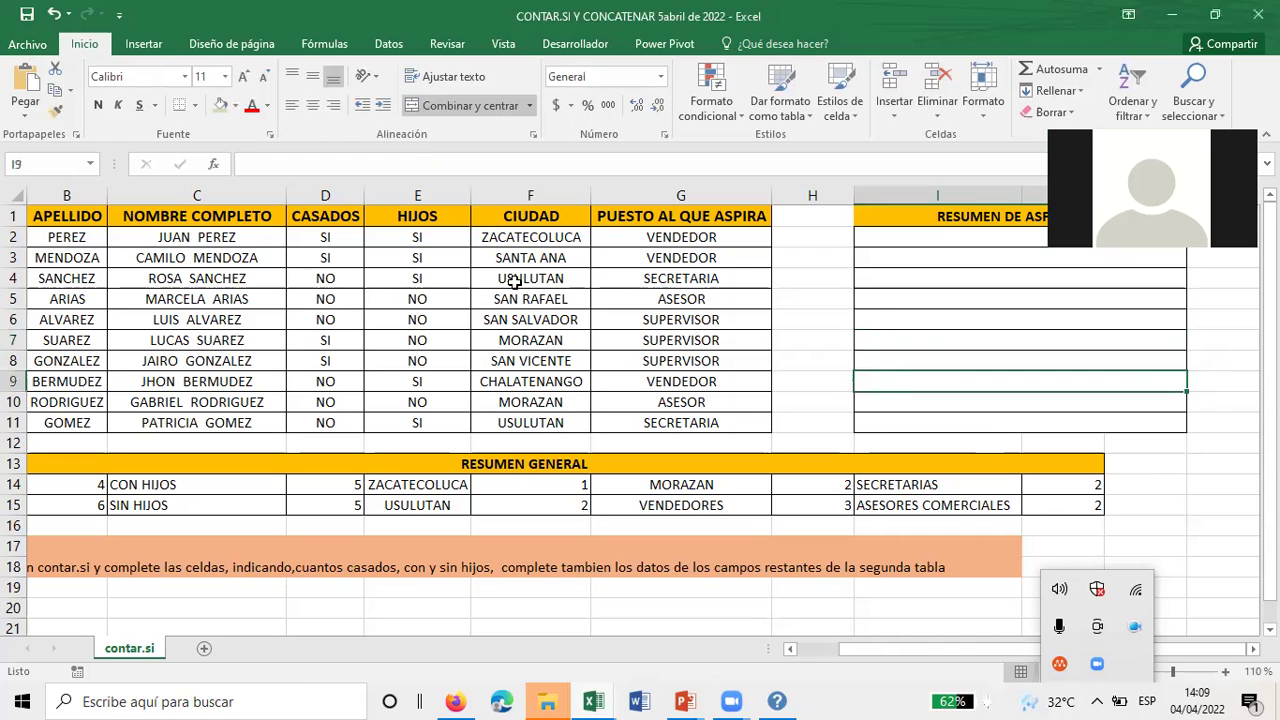
click(898, 424)
click(901, 397)
click(905, 380)
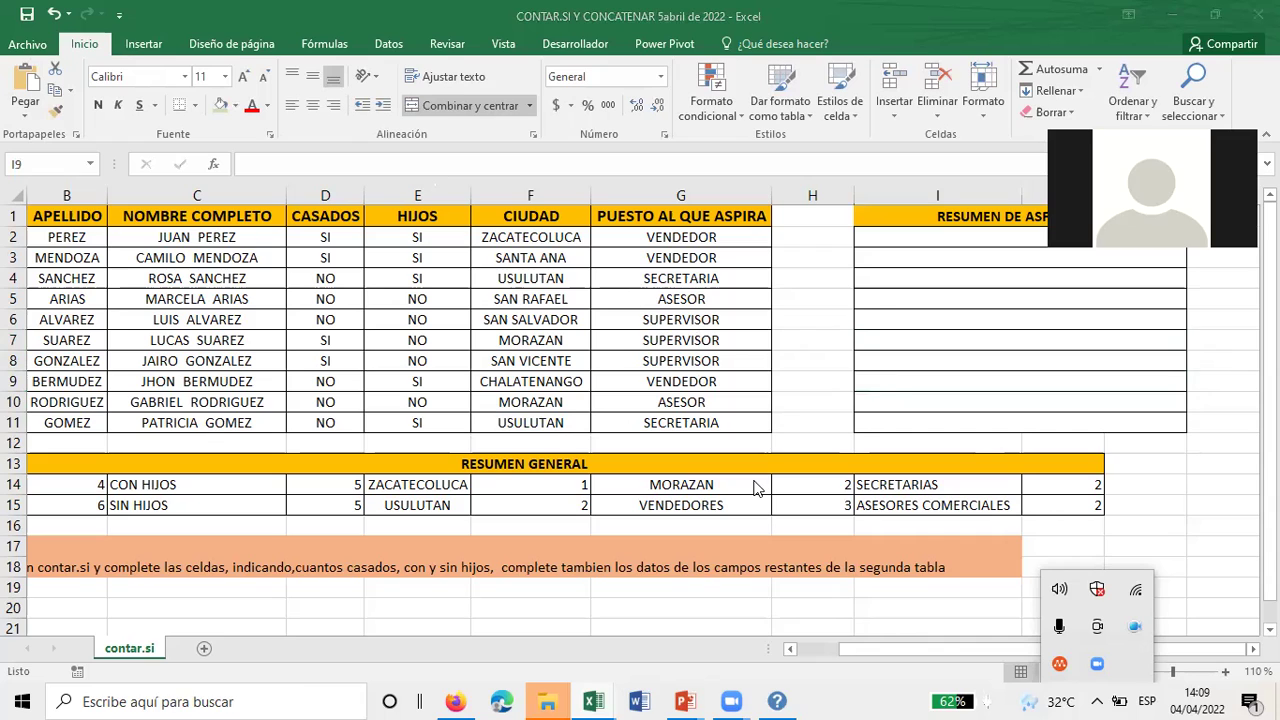
click(893, 376)
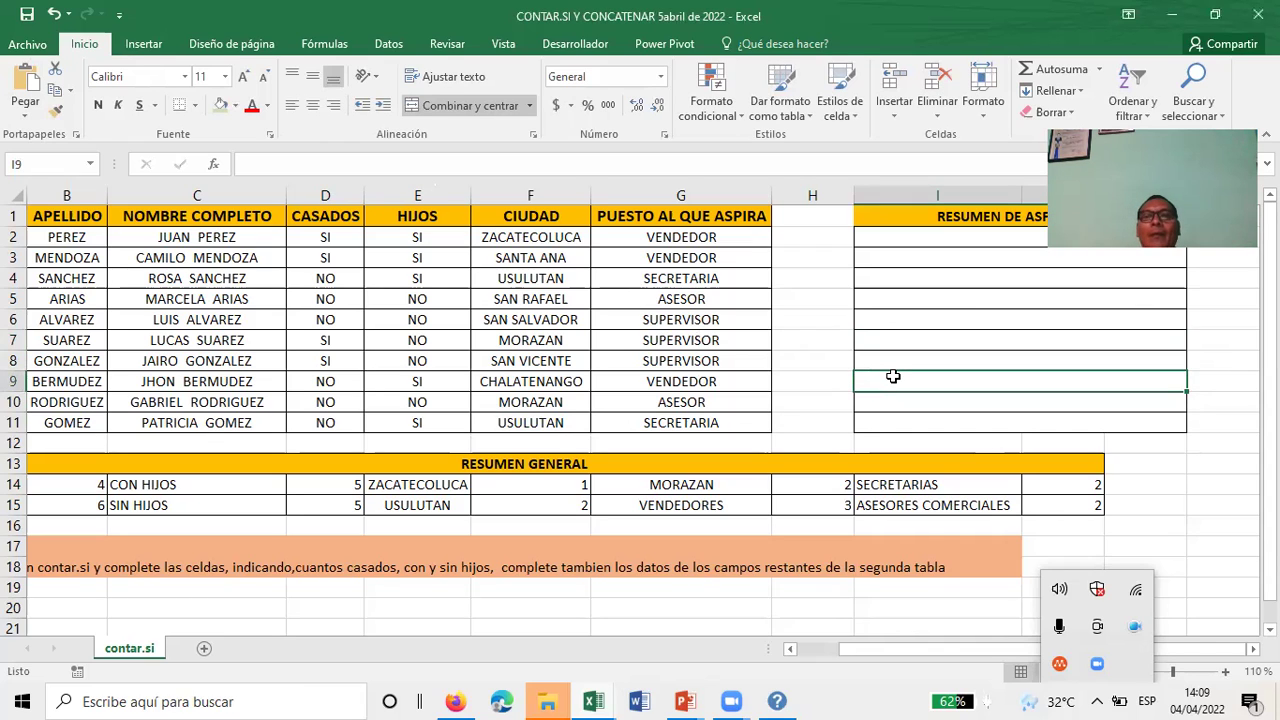
key(Down)
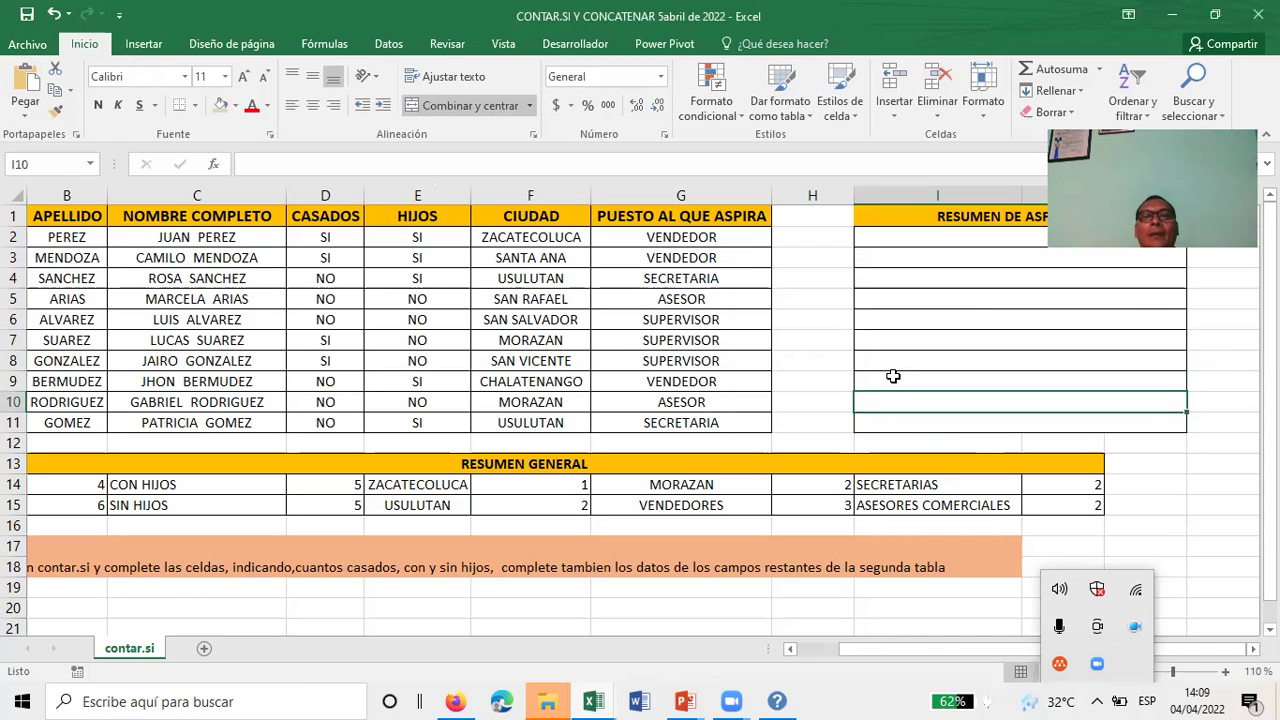
key(Down)
key(Down)
key(Up)
key(Up)
key(Up)
key(Up)
key(Up)
key(Up)
key(Down)
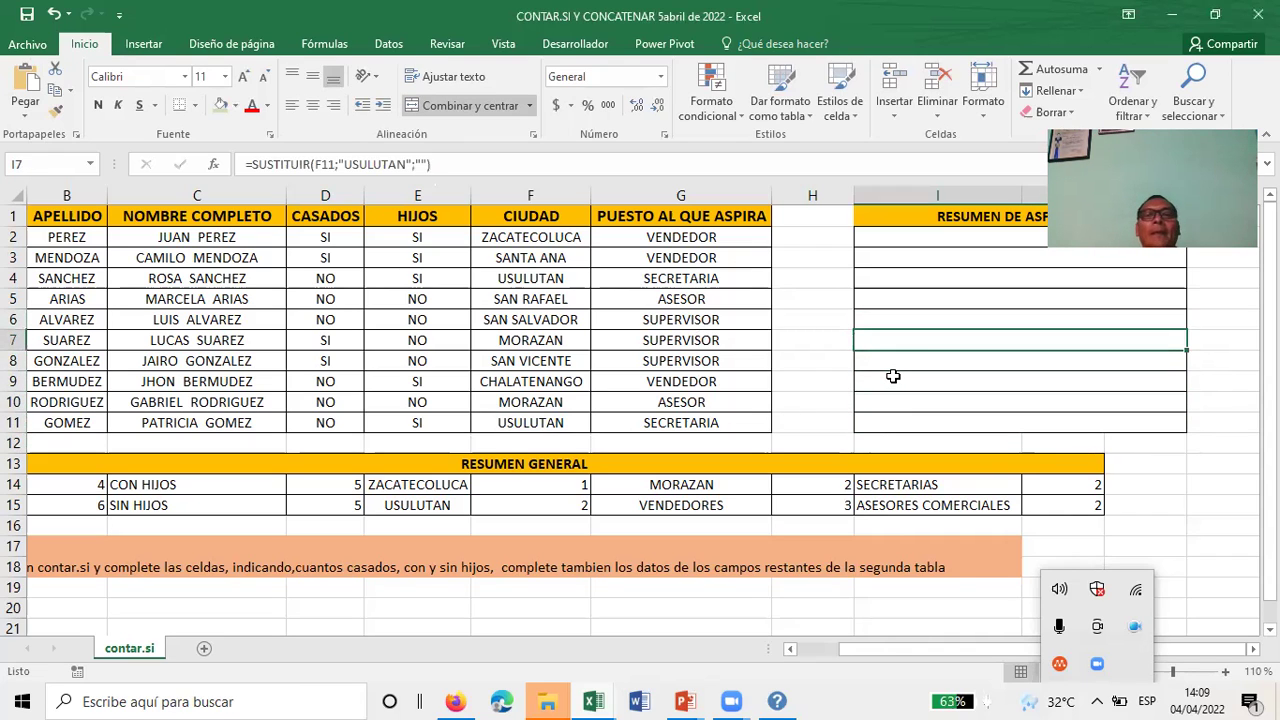
key(F2)
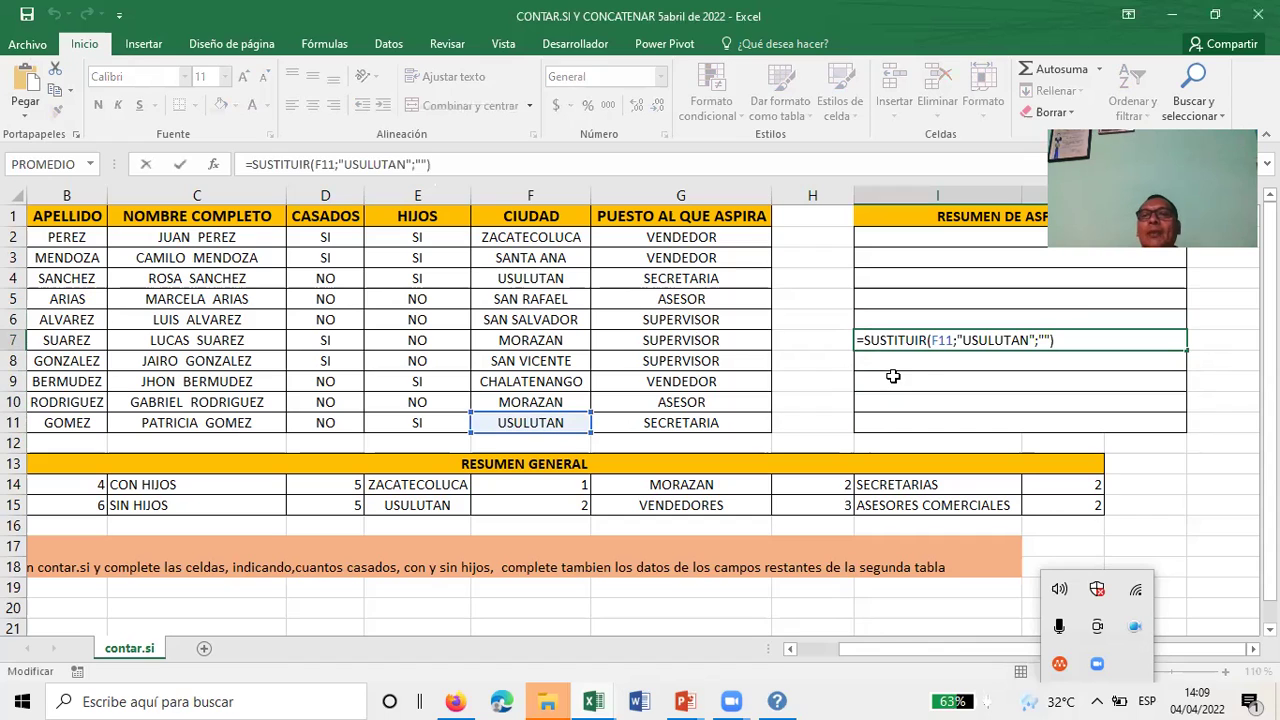
click(1049, 340)
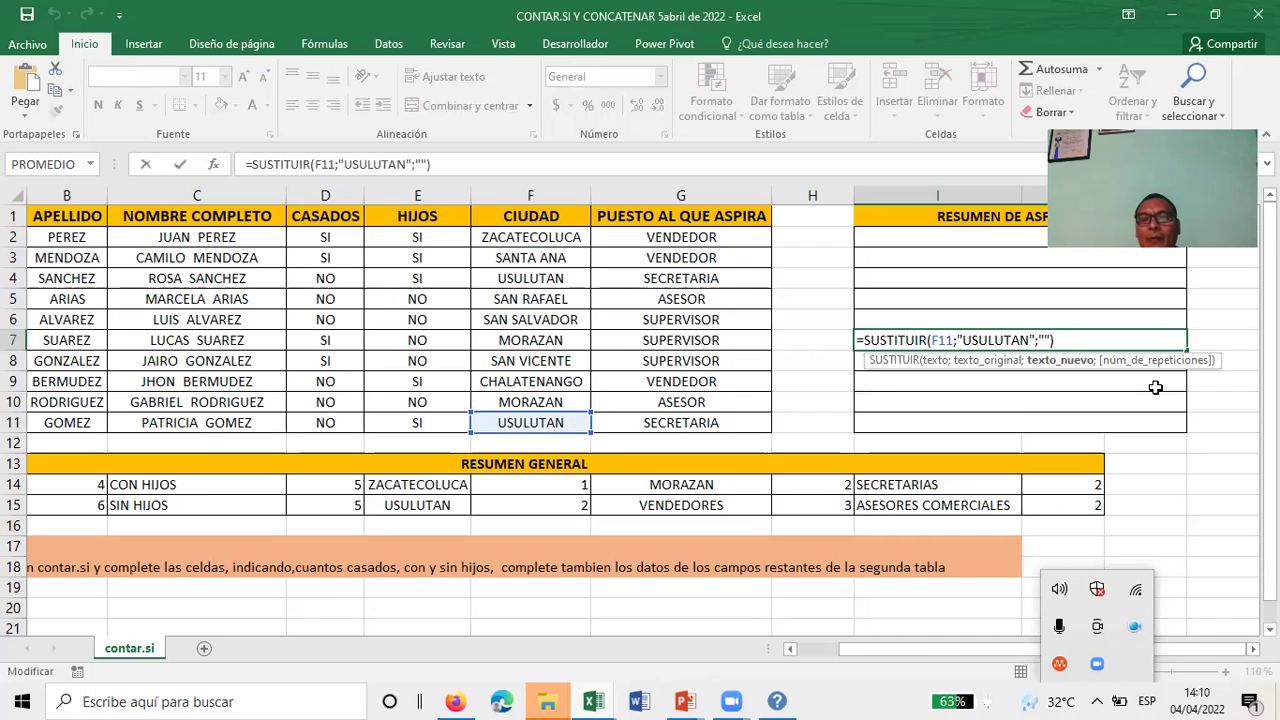
text(;)
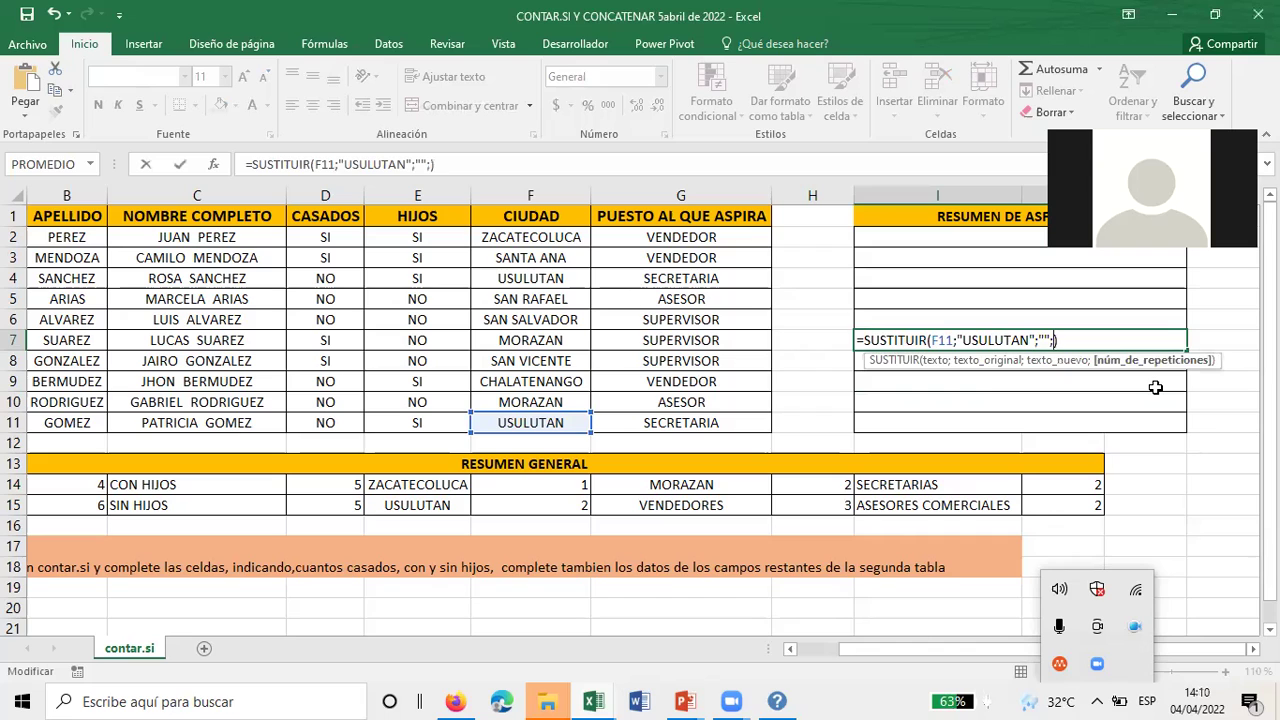
text(2)
key(Return)
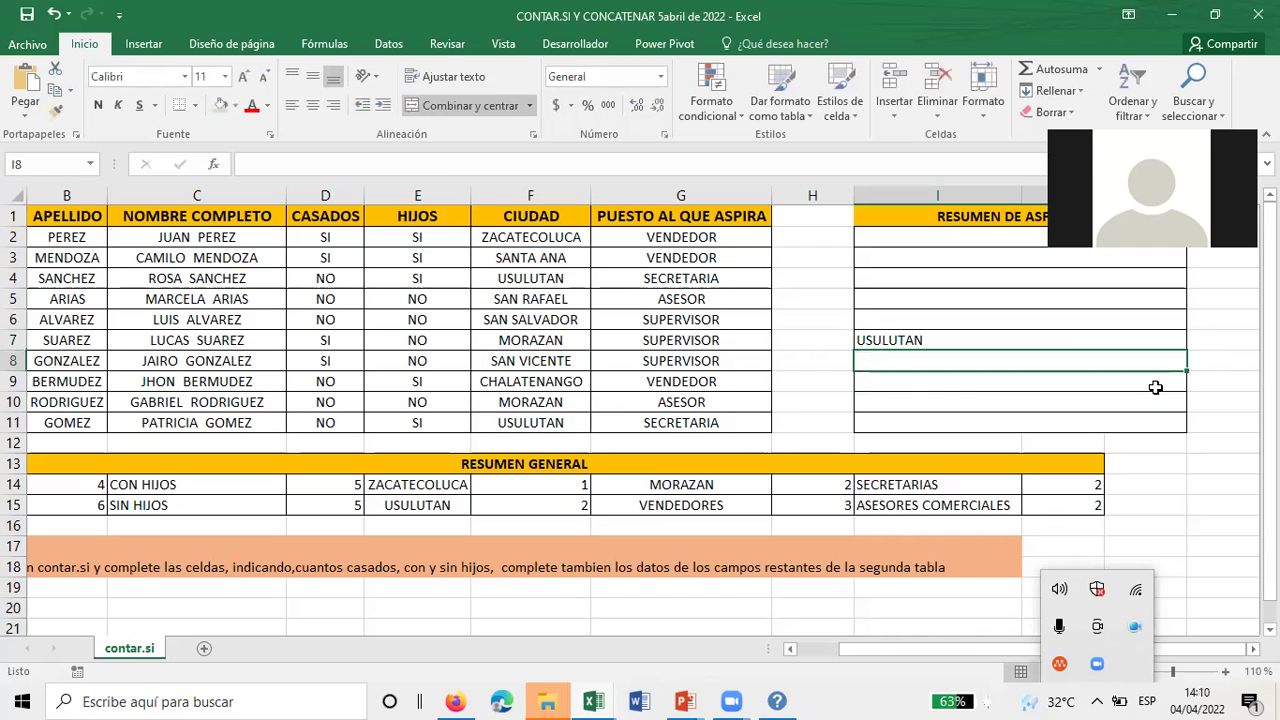
click(940, 342)
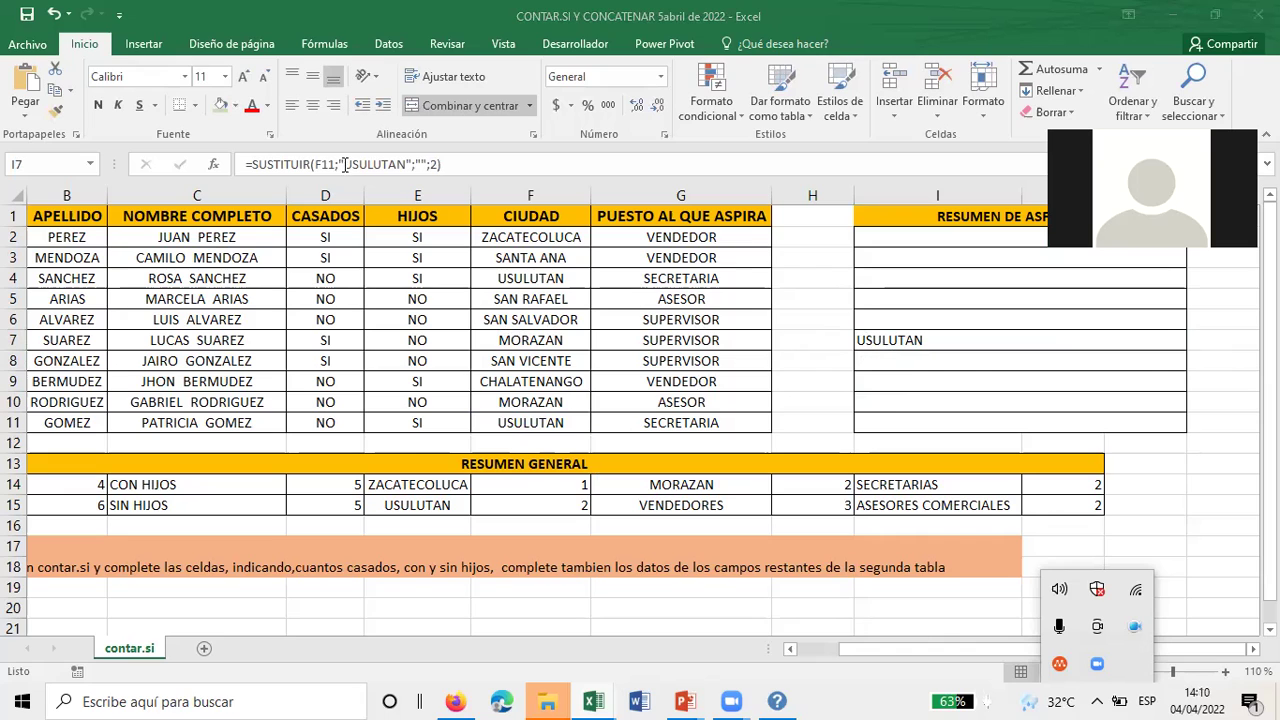
Step: Make "USULUTAN" I7's first argument and insert F2:F11 as the second
double_click(883, 340)
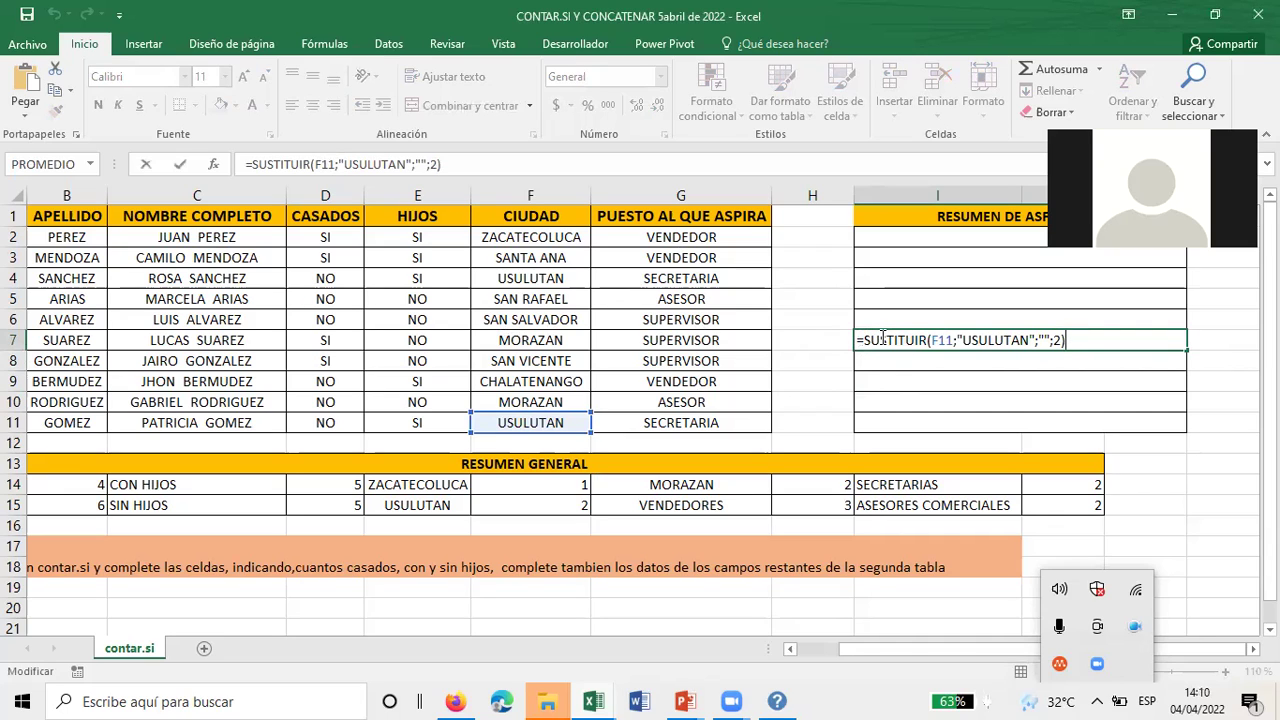
click(948, 340)
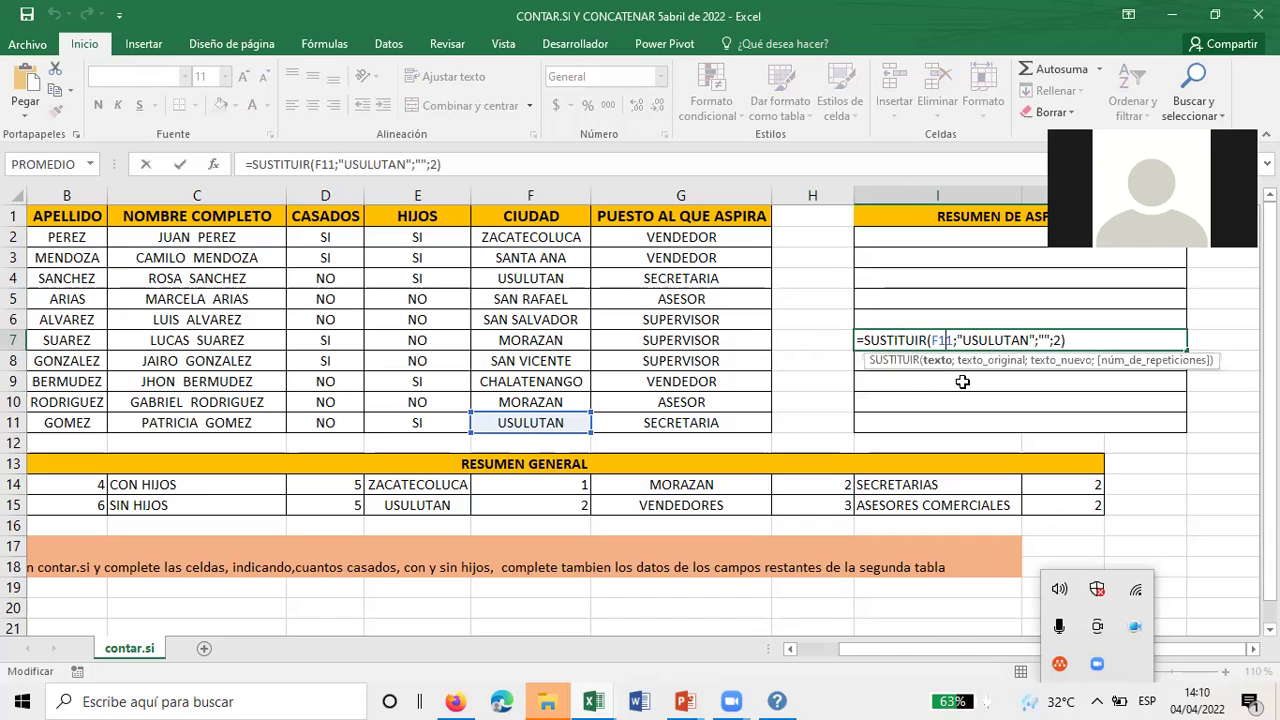
key(BackSpace)
key(BackSpace)
key(BackSpace)
text(")
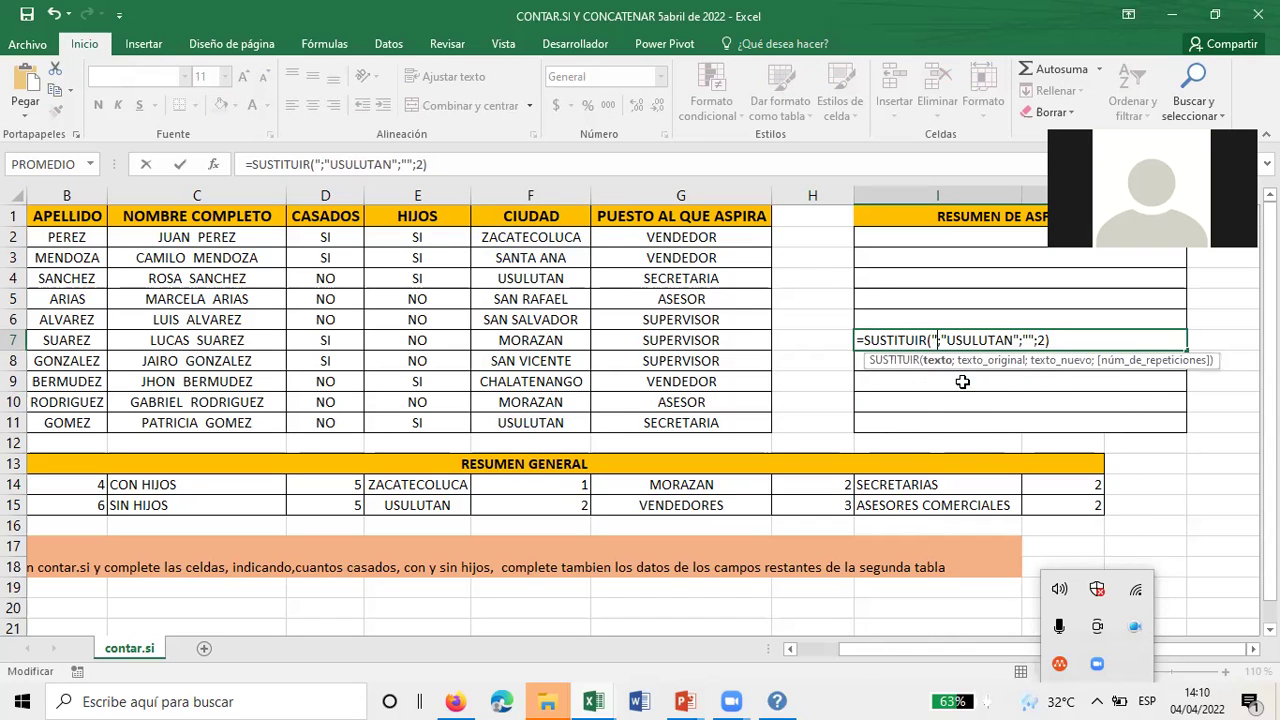
text(USULUTAN")
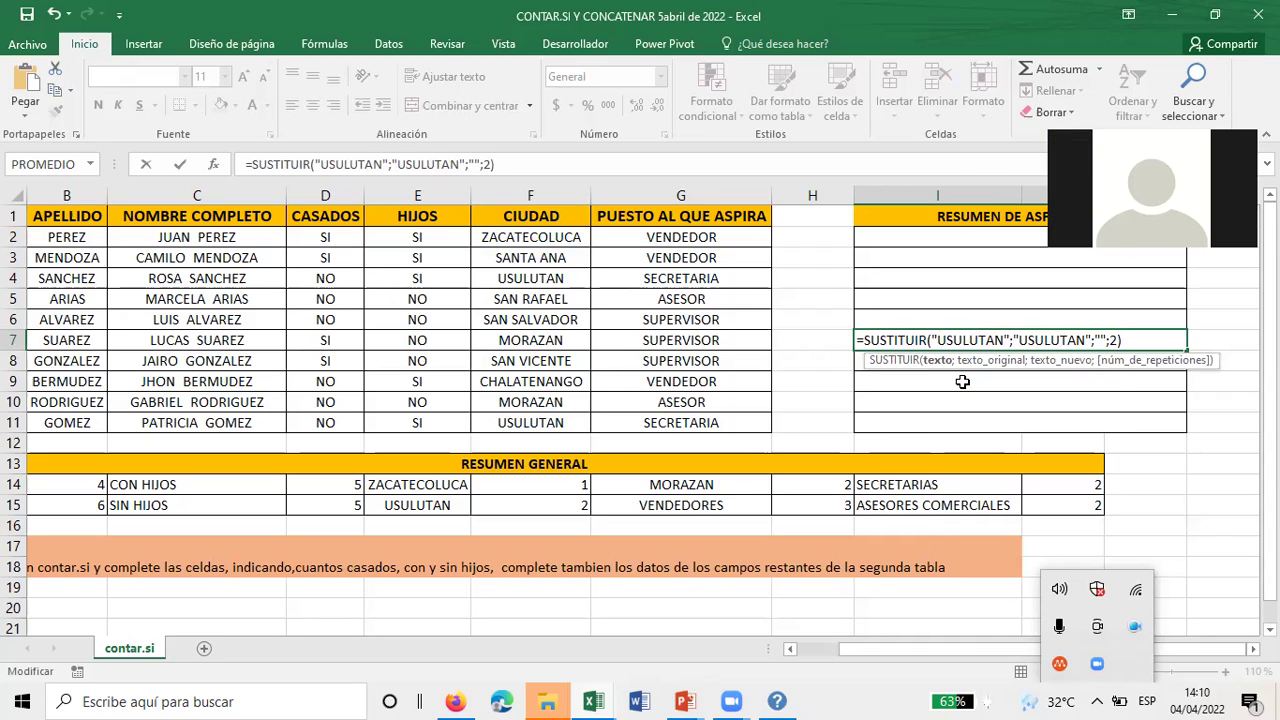
text(;)
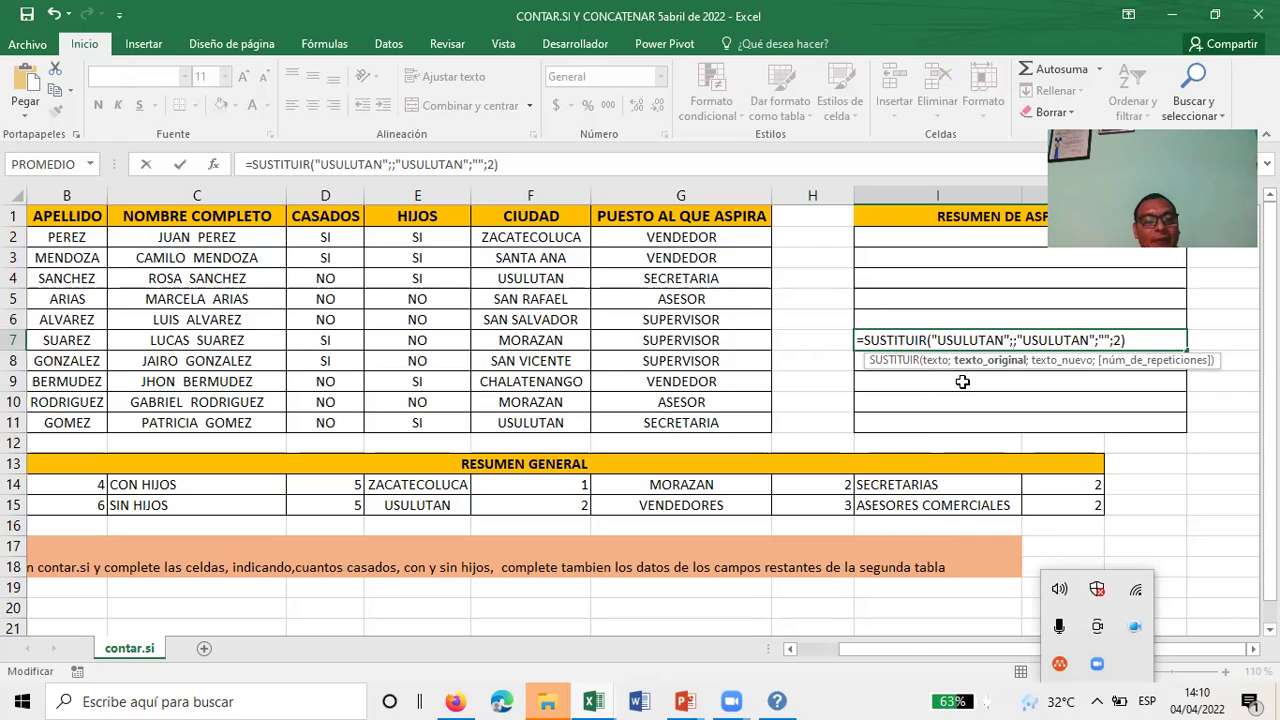
text(F11)
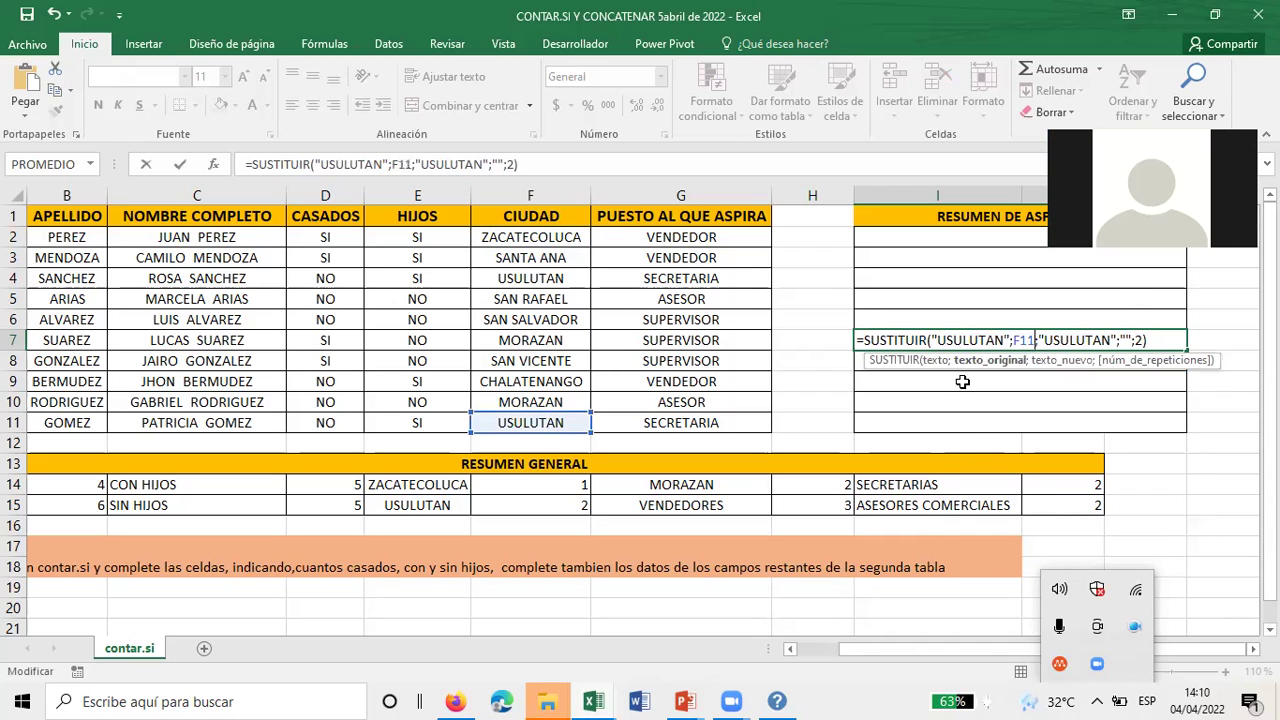
key(BackSpace)
key(BackSpace)
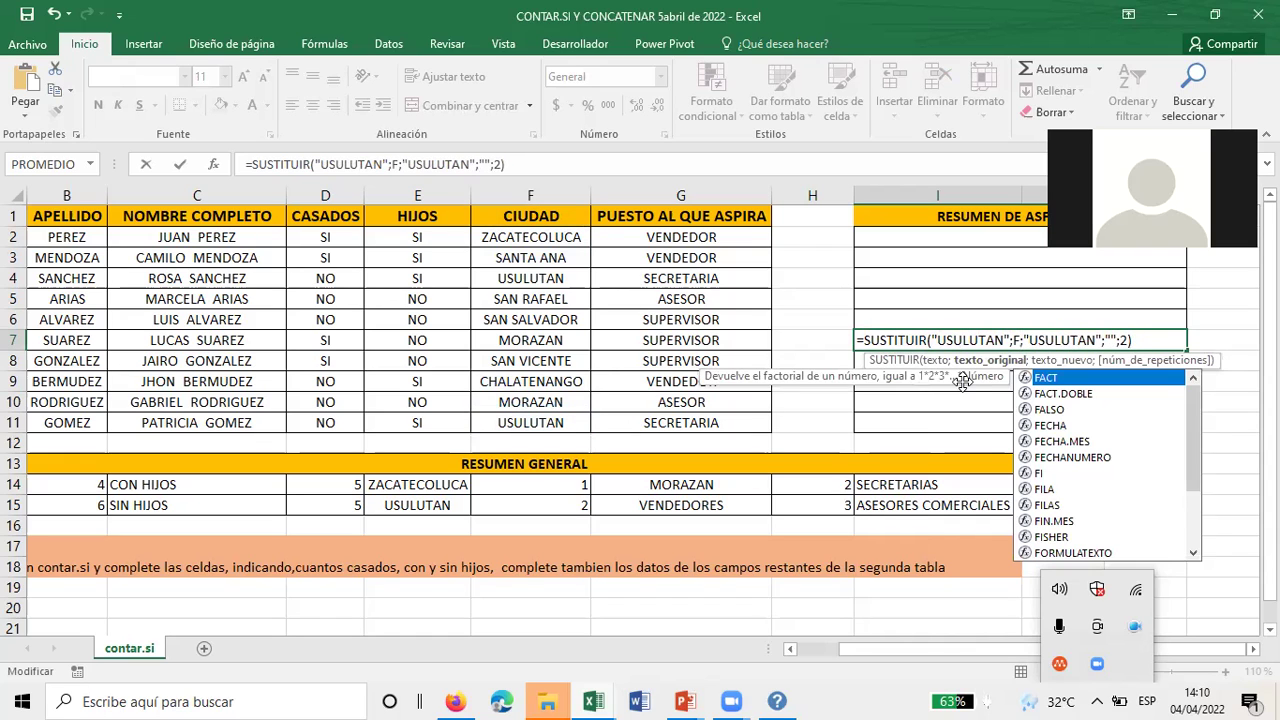
text(2:F11)
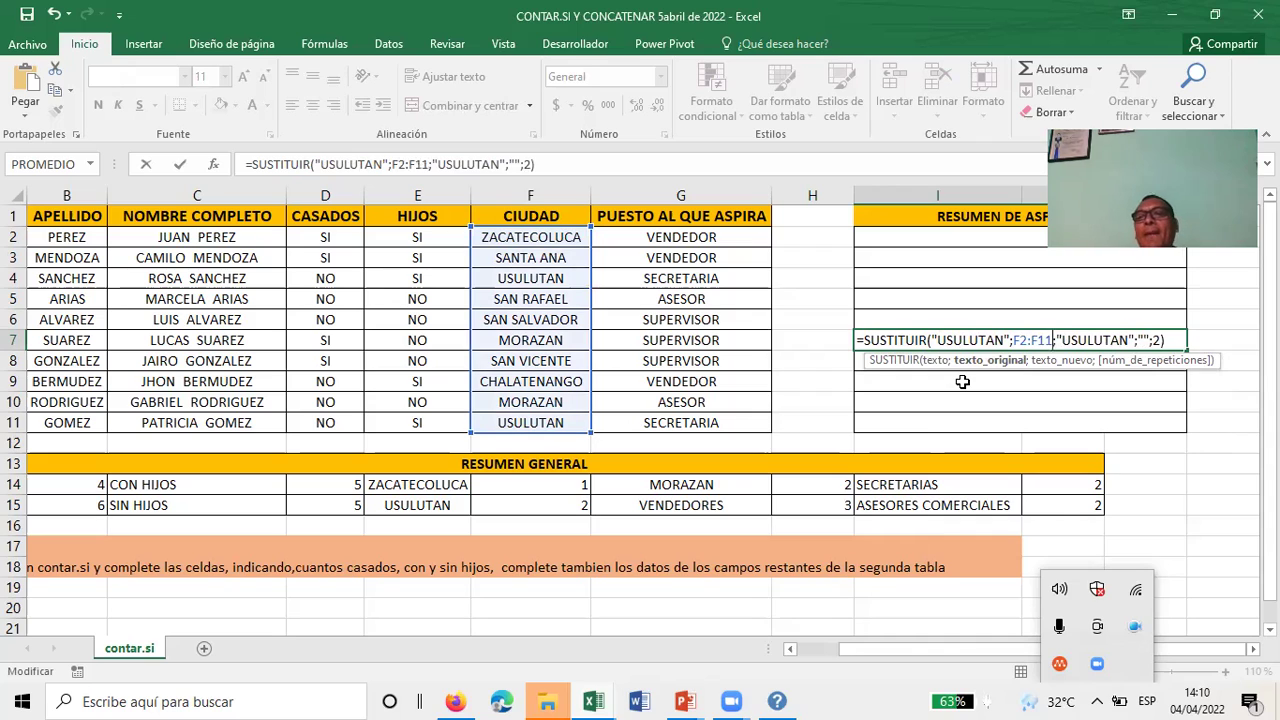
Step: Set the third argument to LAPAZ and delete the empty-quotes argument, then commit
click(1137, 340)
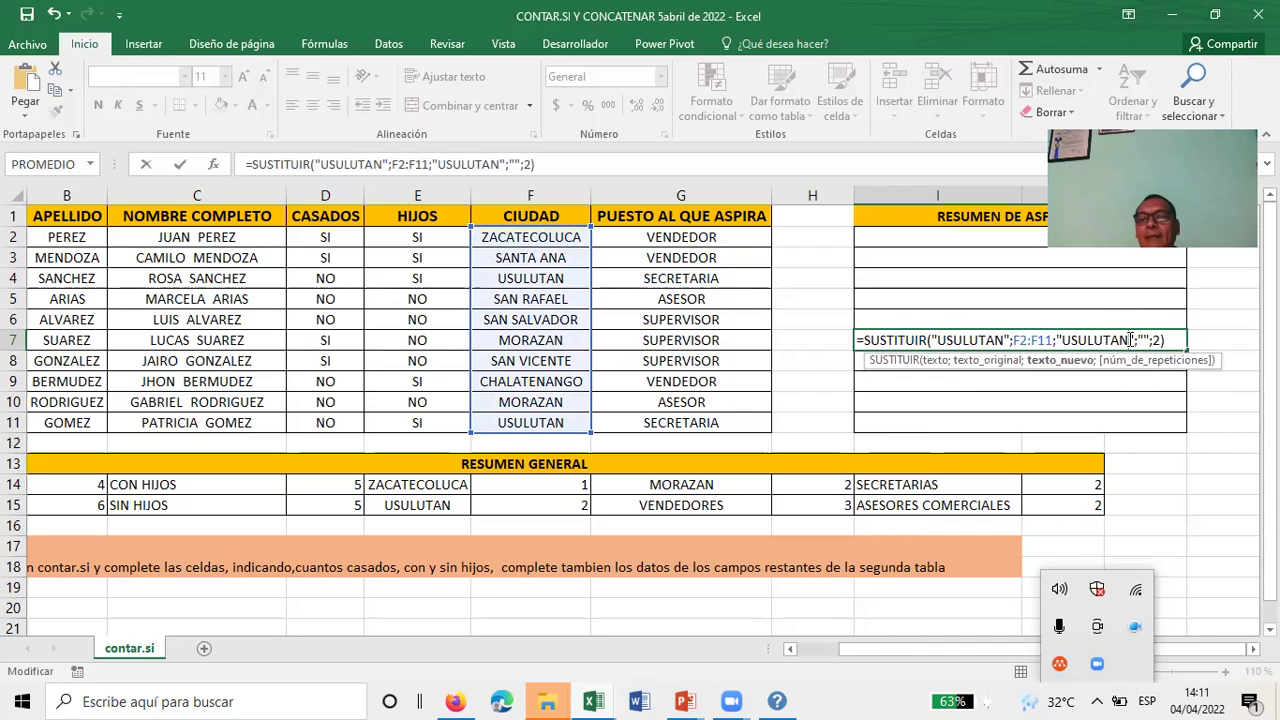
key(BackSpace)
key(BackSpace)
key(BackSpace)
key(BackSpace)
key(BackSpace)
key(BackSpace)
key(BackSpace)
key(BackSpace)
text(LA)
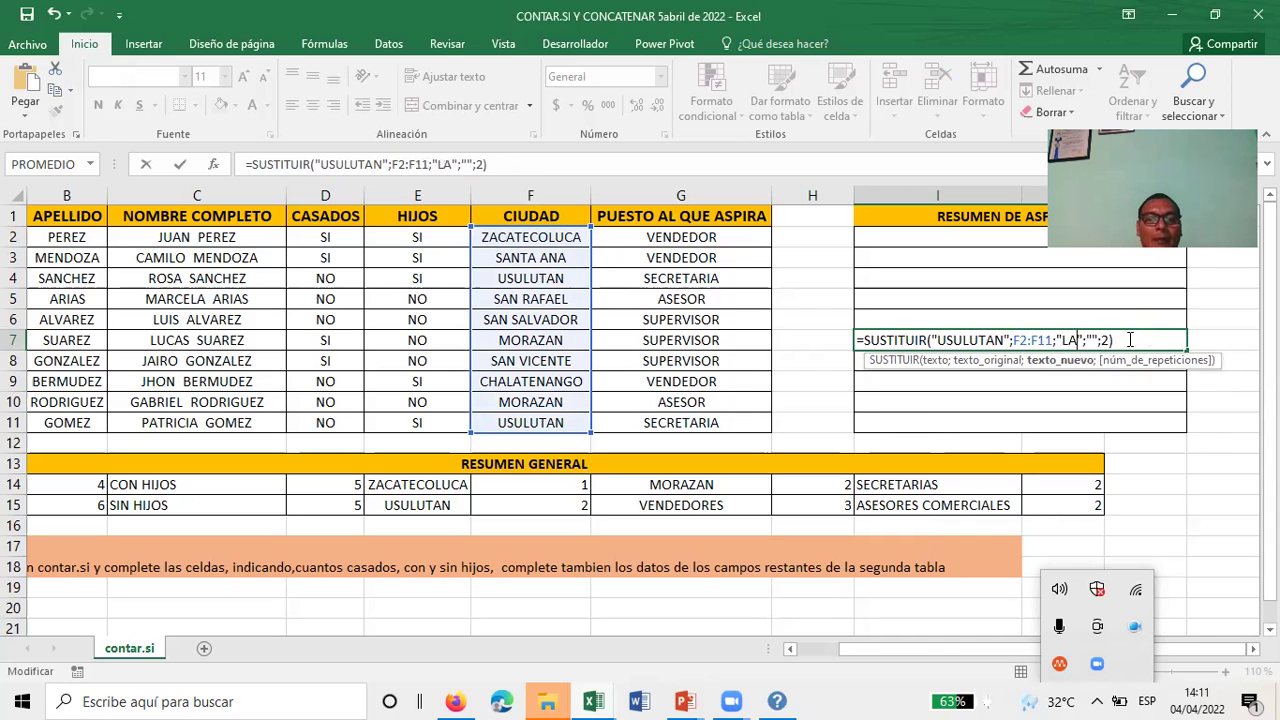
key(BackSpace)
key(BackSpace)
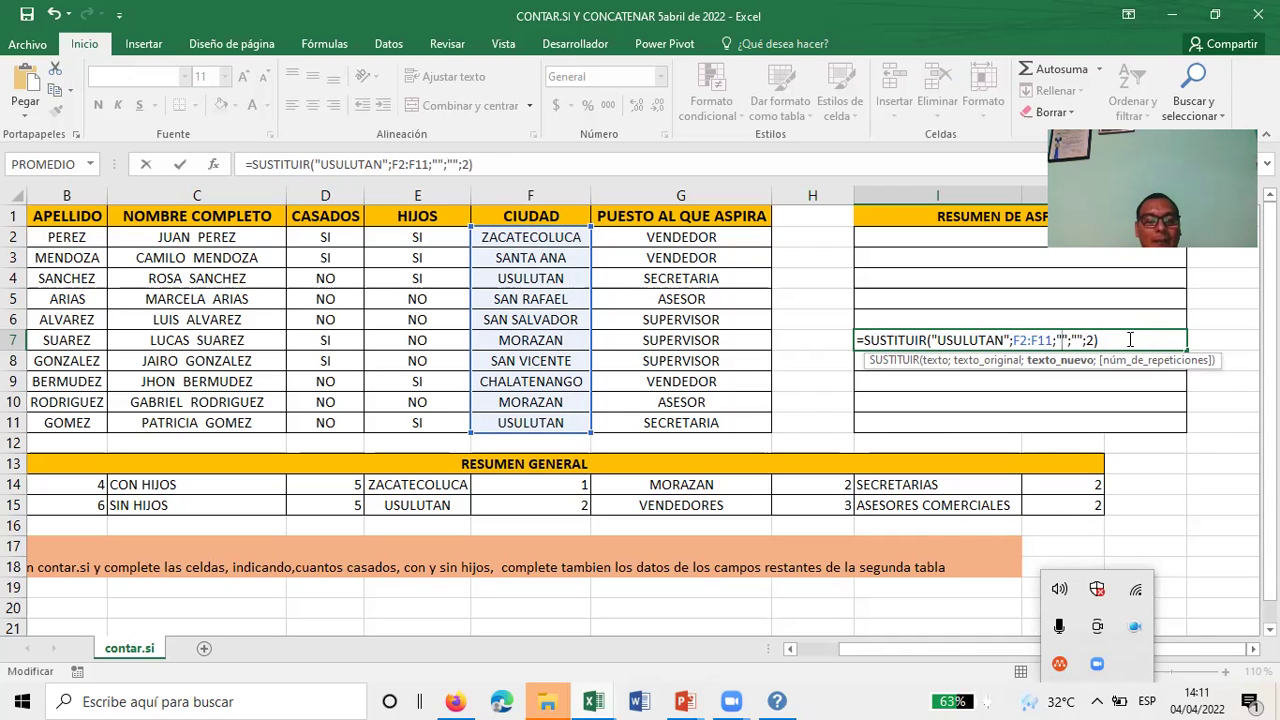
text(LAPAZ)
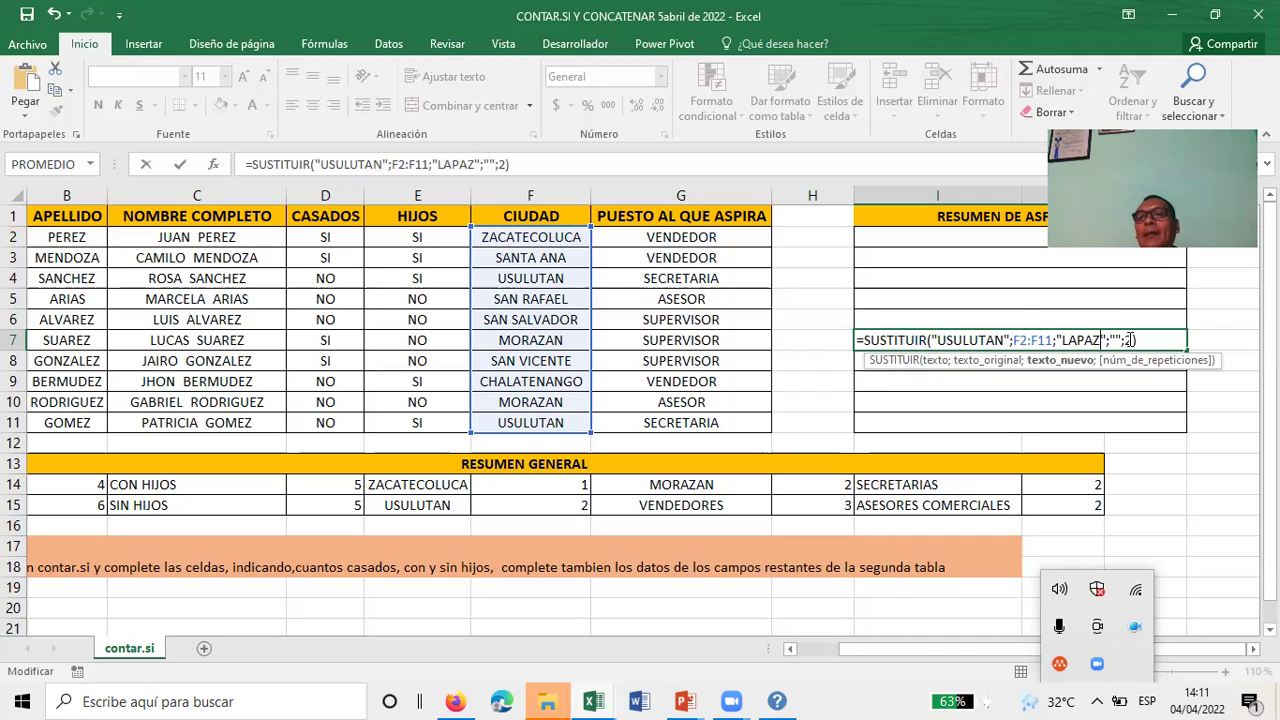
click(1125, 338)
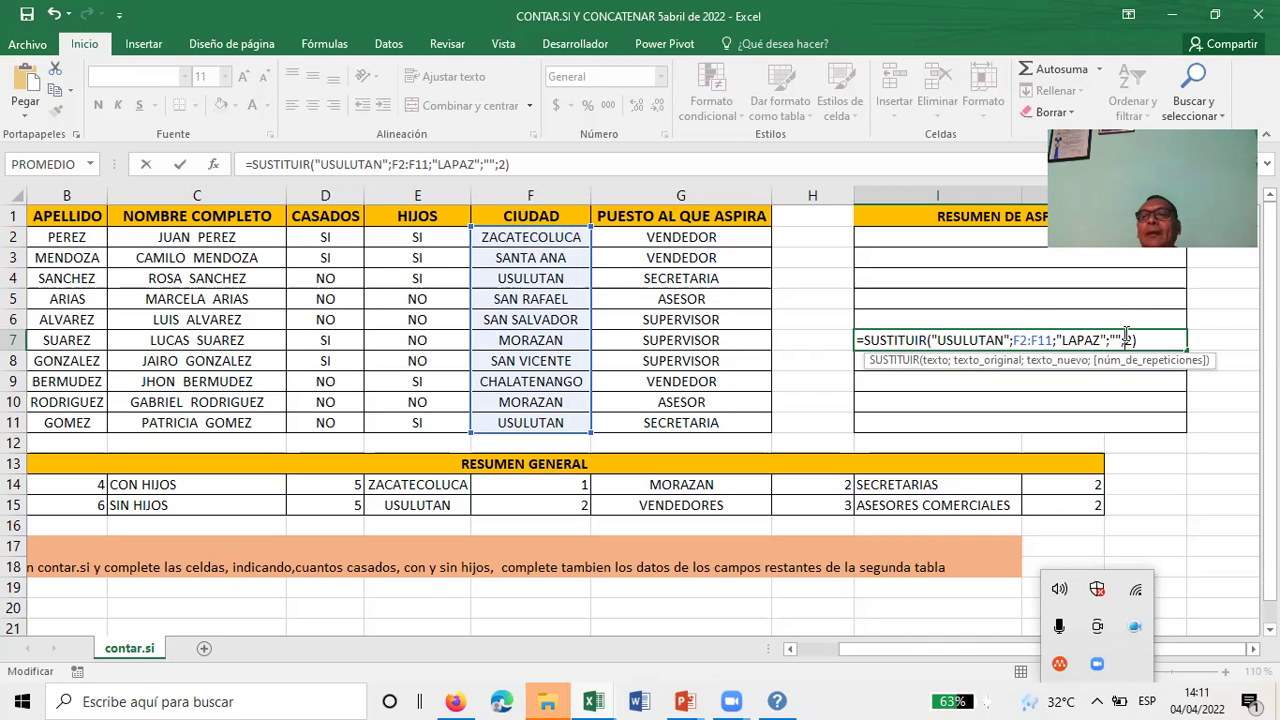
key(Left)
key(BackSpace)
key(BackSpace)
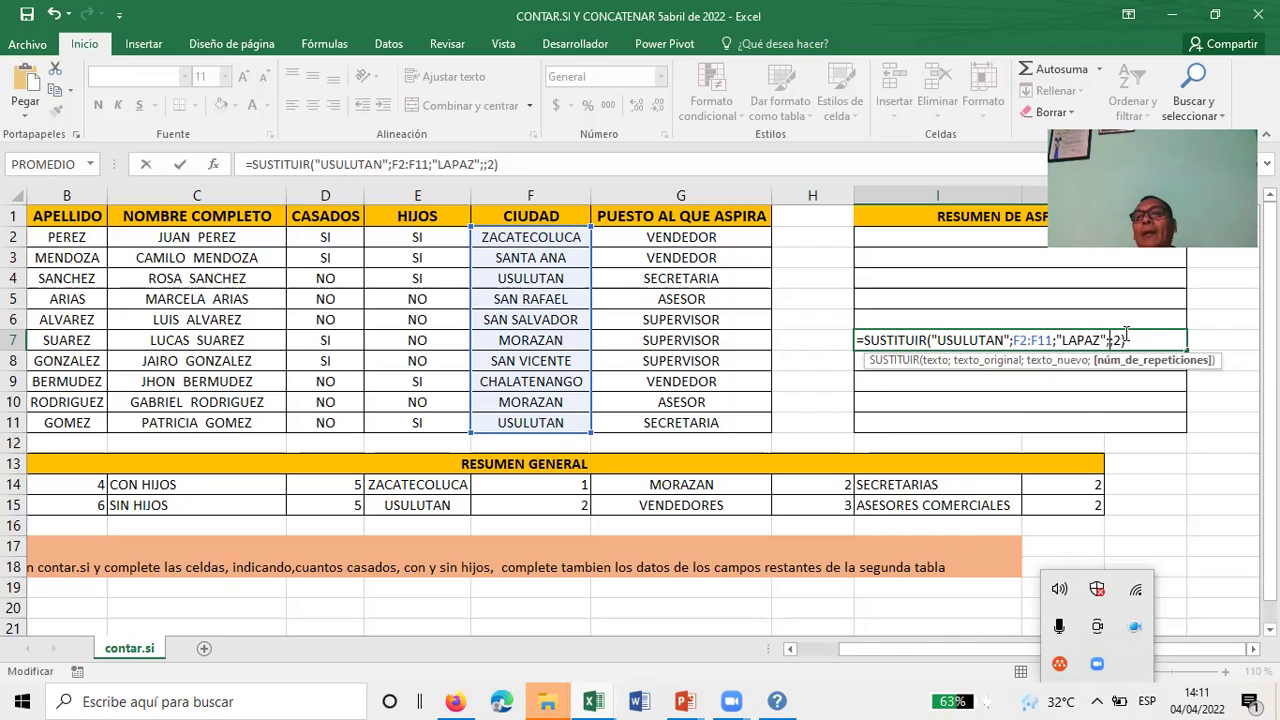
key(BackSpace)
key(Return)
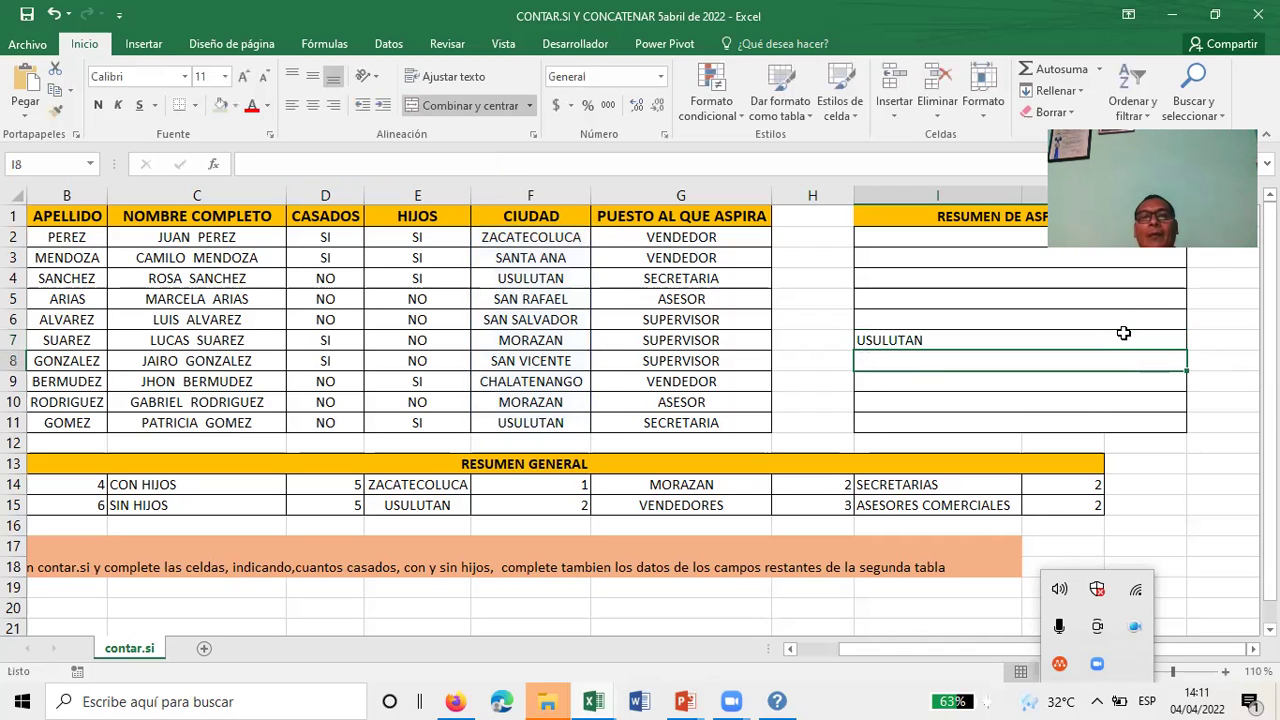
click(928, 340)
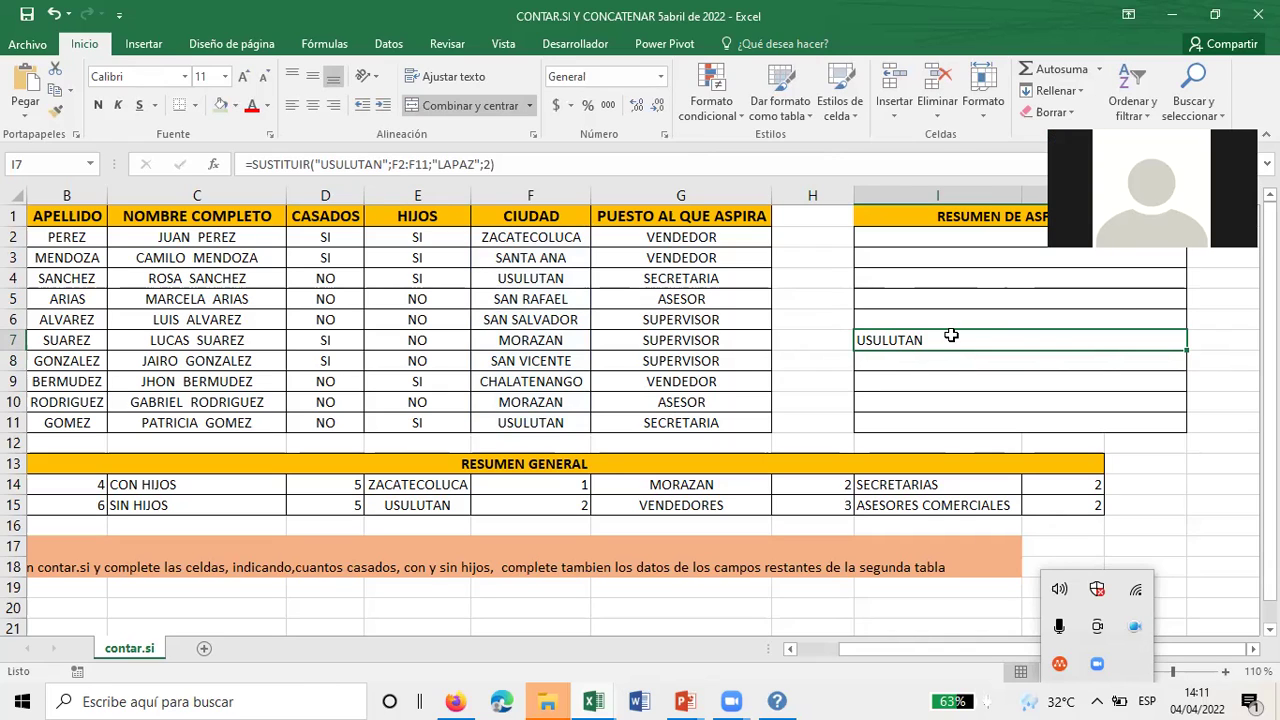
Step: Drop the ;;2 ending and trim the F2:F11 range to F11 in I7's formula
key(F2)
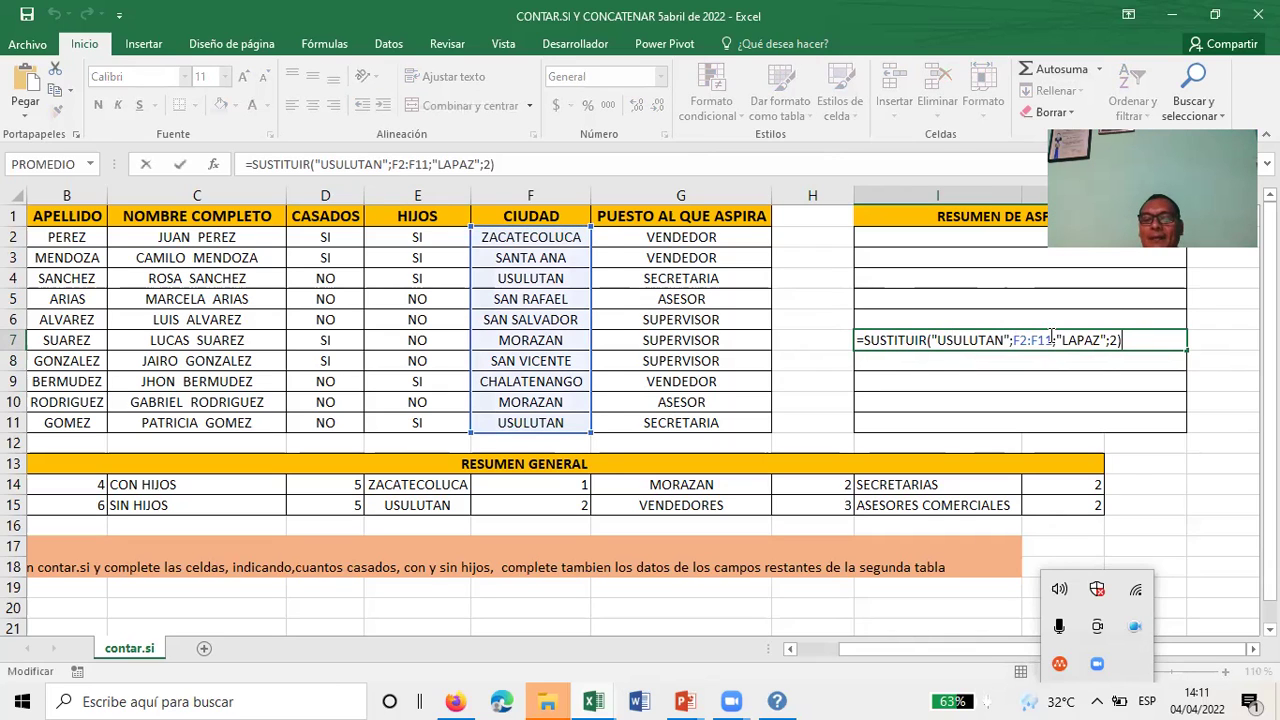
key(Left)
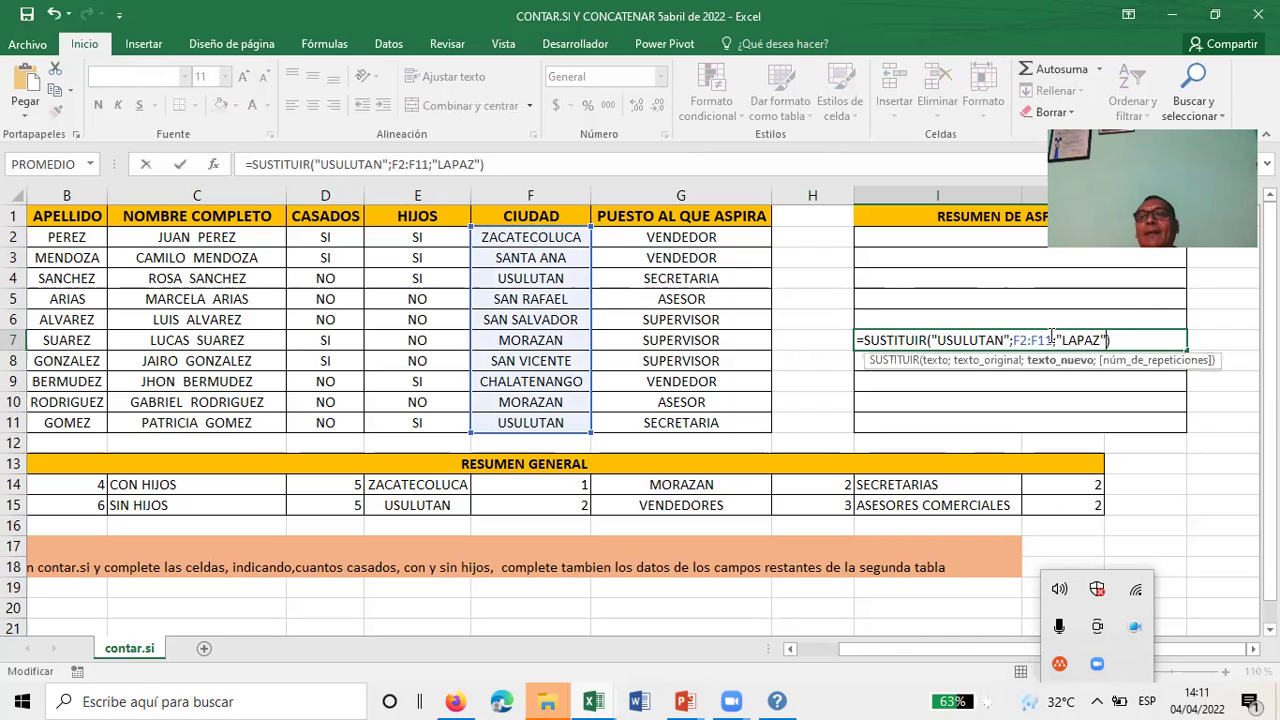
key(Return)
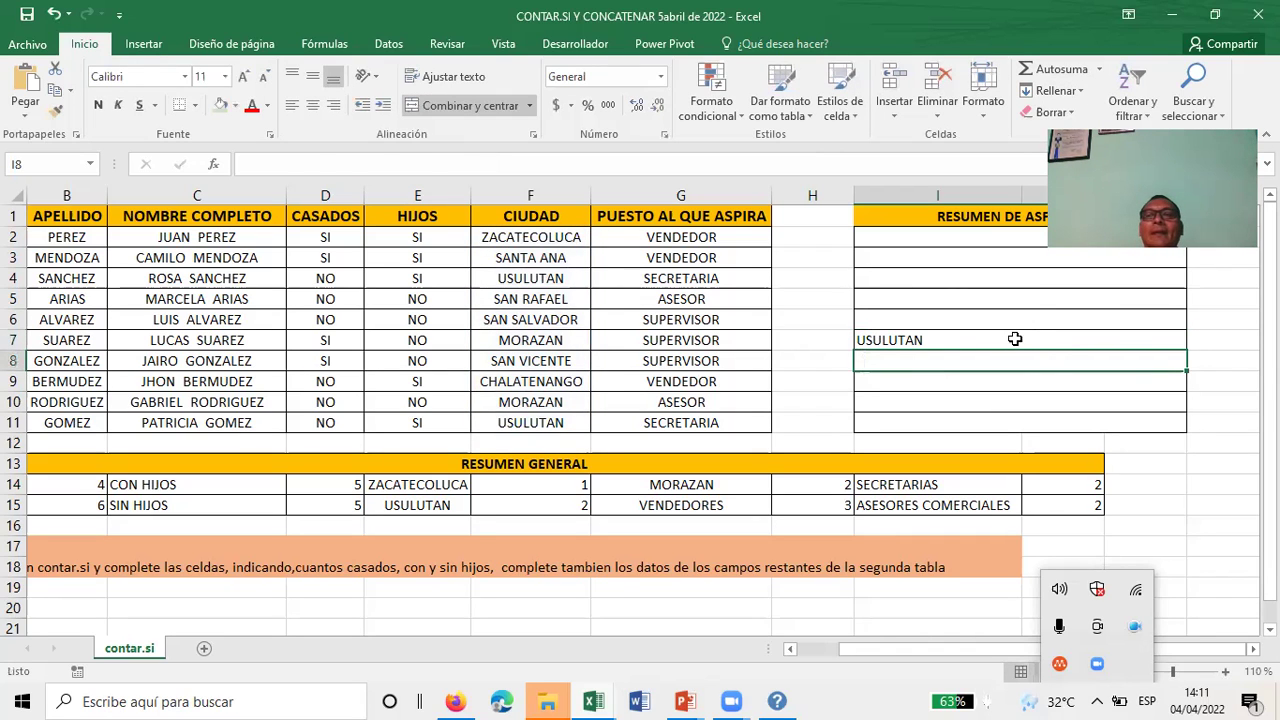
click(1009, 340)
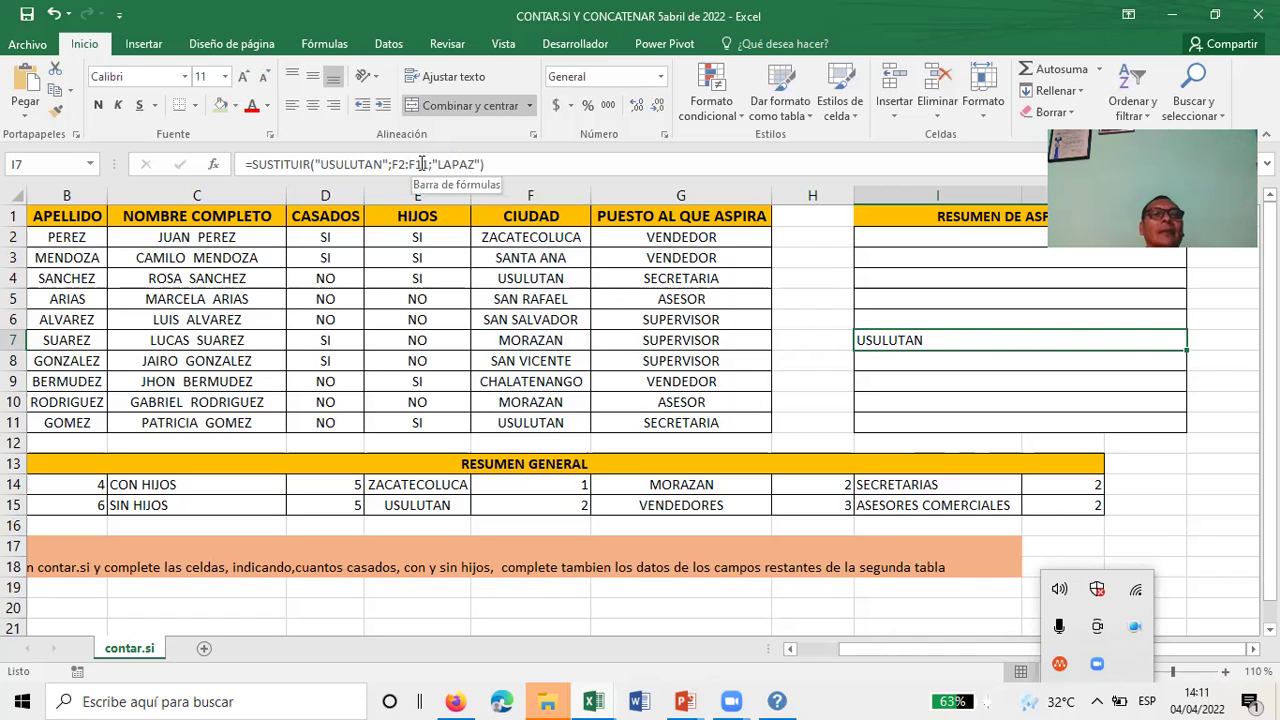
click(424, 164)
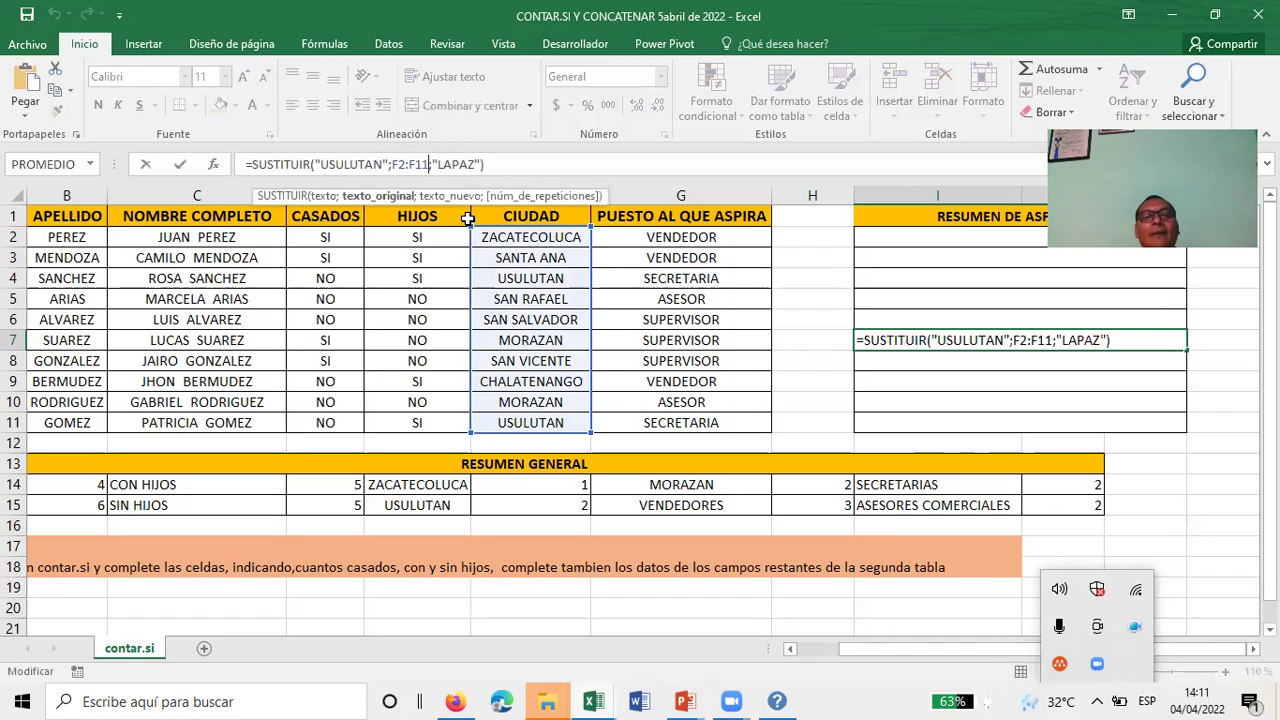
key(Left)
key(Left)
key(Left)
key(BackSpace)
key(BackSpace)
key(BackSpace)
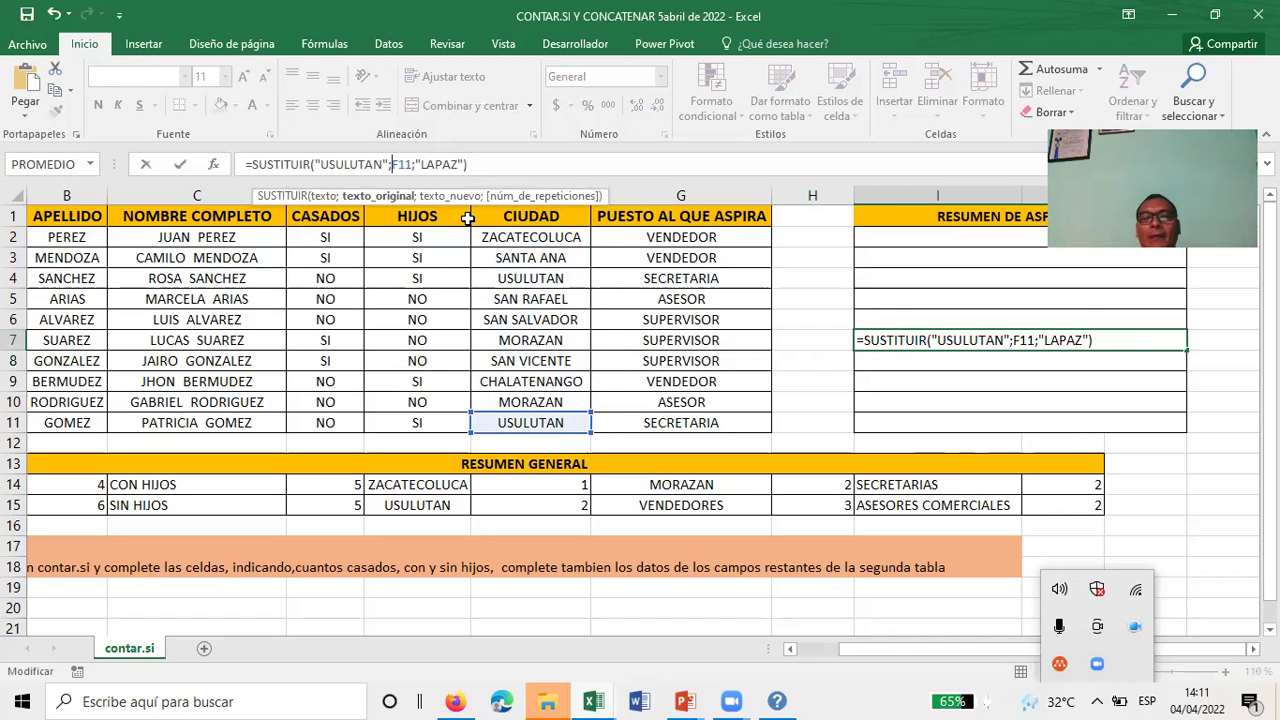
key(Return)
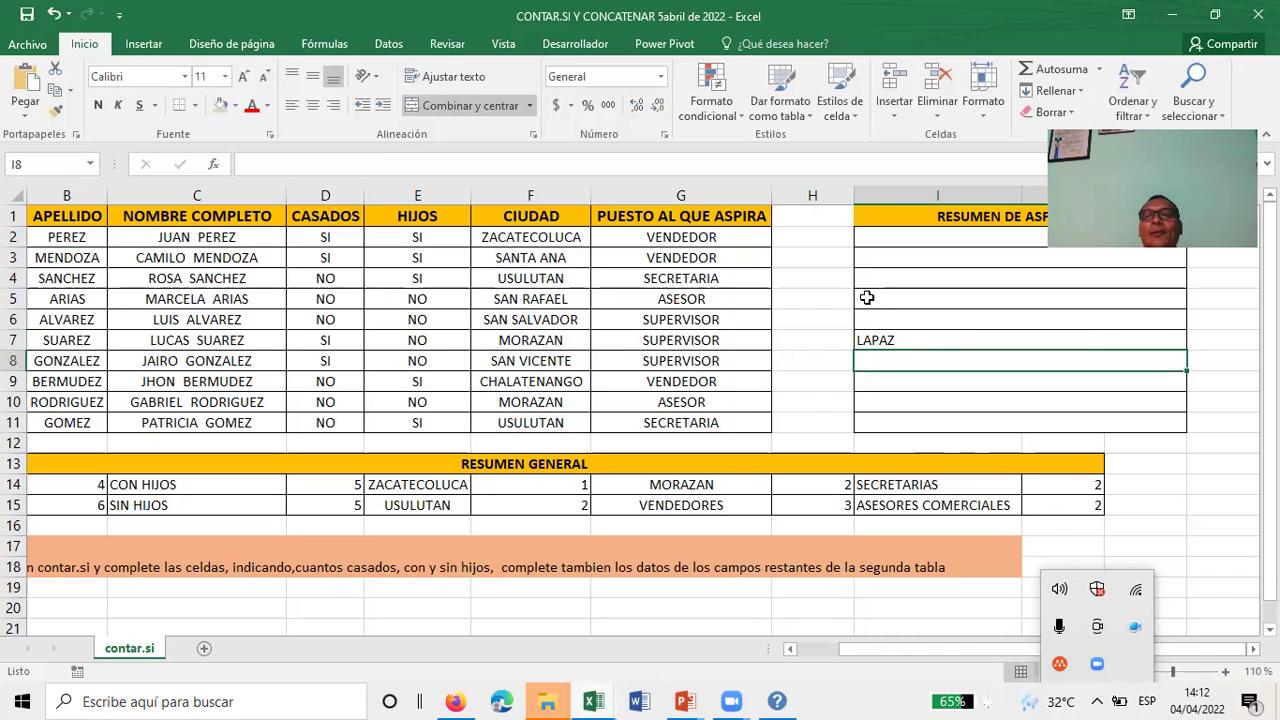
Step: Select I7 and reopen its SUSTITUIR formula for in-cell editing
click(925, 340)
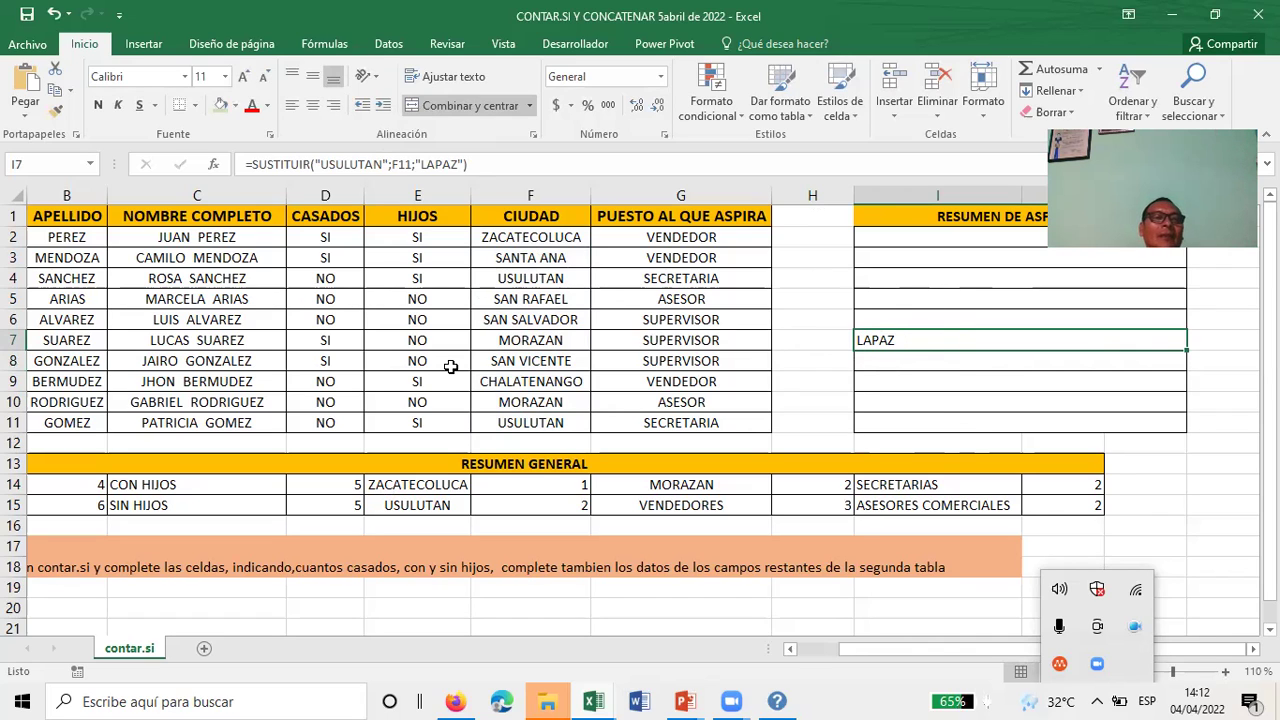
double_click(908, 340)
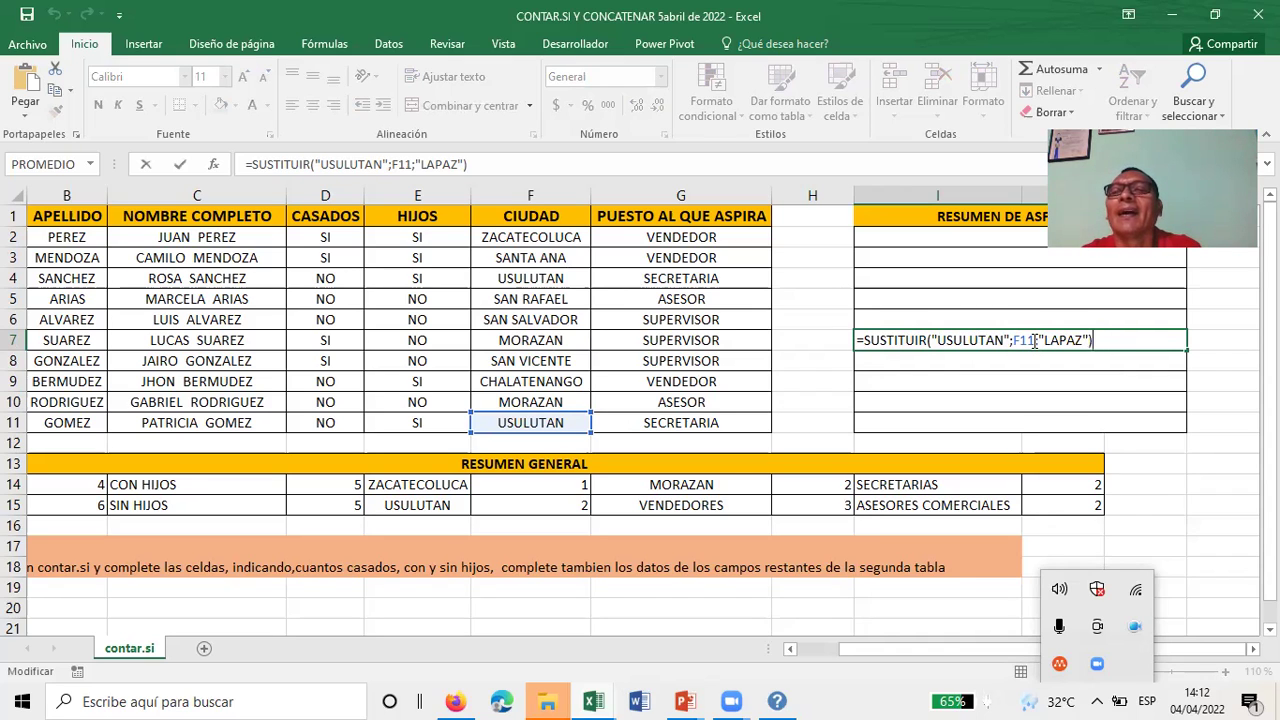
Step: Point I7's formula at I7 instead of F11 and accept the circular-reference warning
click(1035, 340)
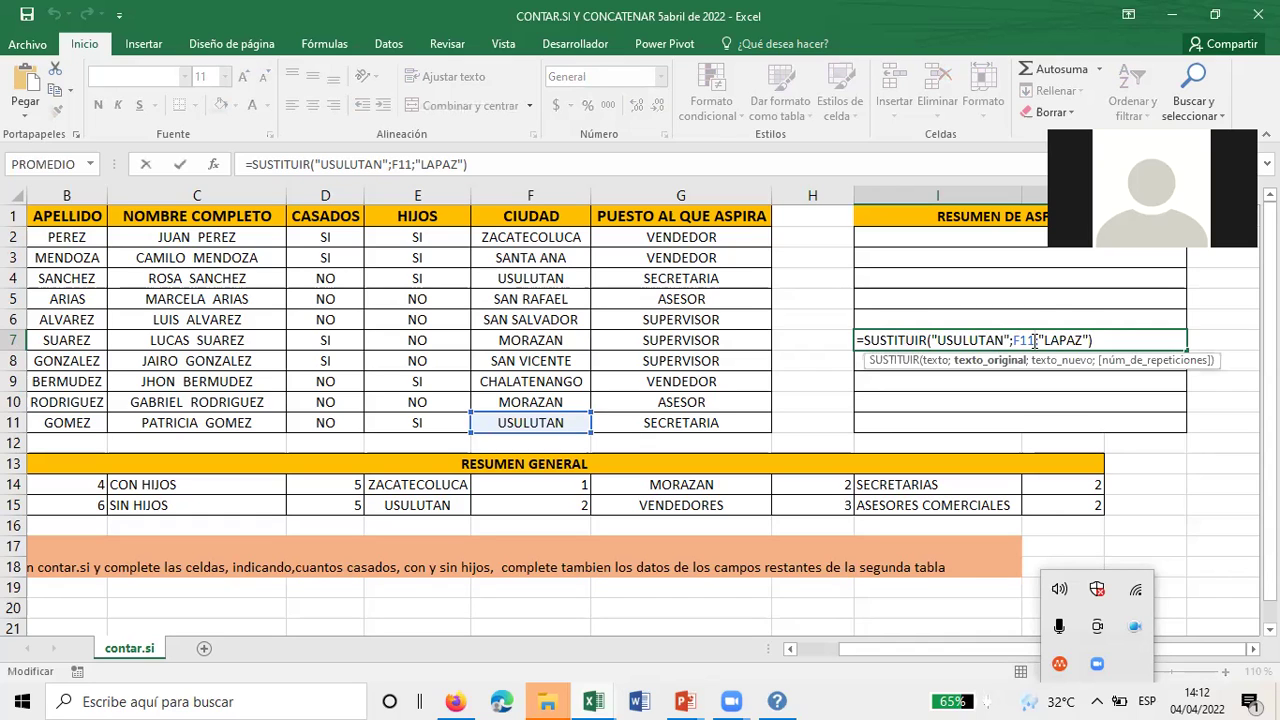
key(BackSpace)
key(BackSpace)
key(BackSpace)
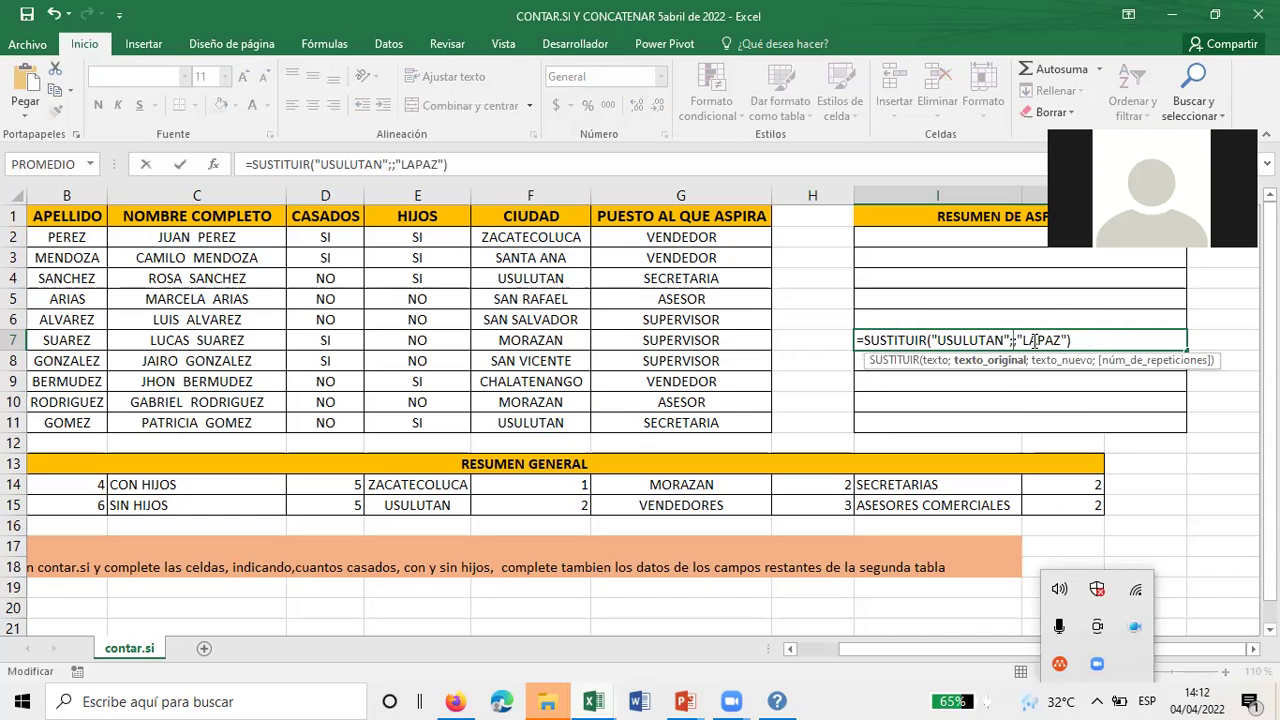
text(I7)
key(Return)
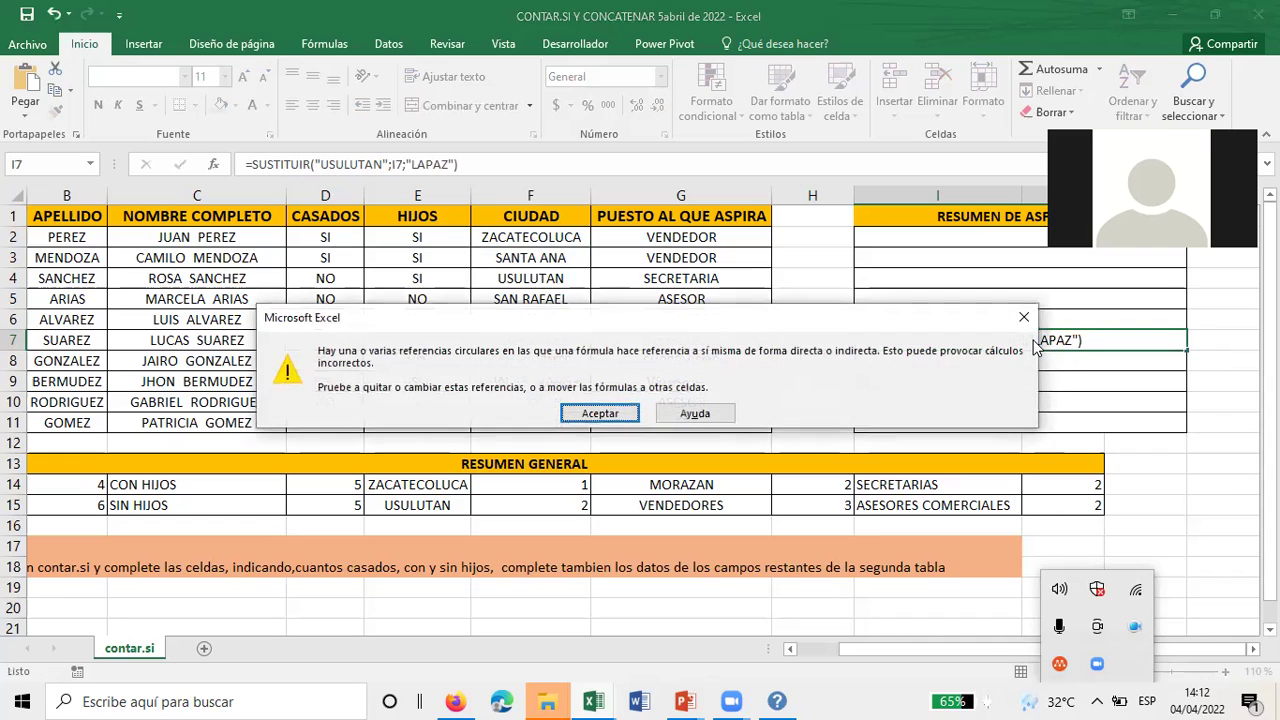
click(604, 416)
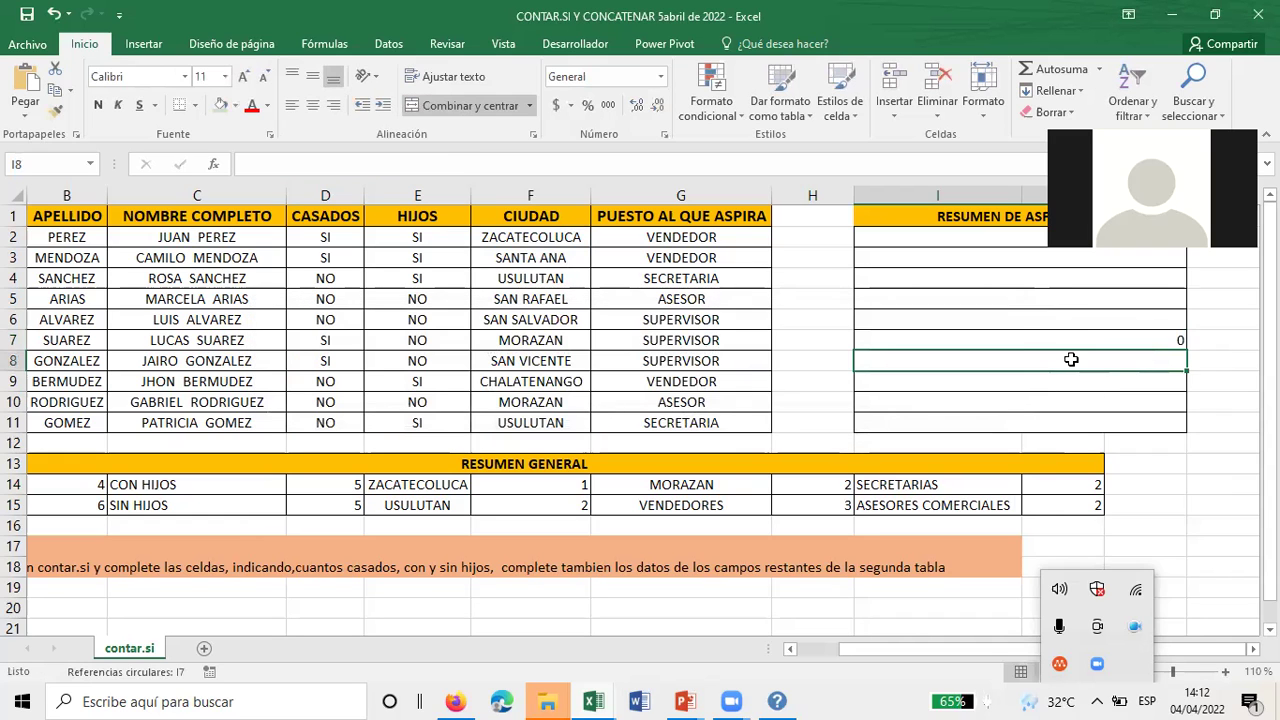
Step: Change the I7 self-reference to F7 and add a closing parenthesis
double_click(1026, 338)
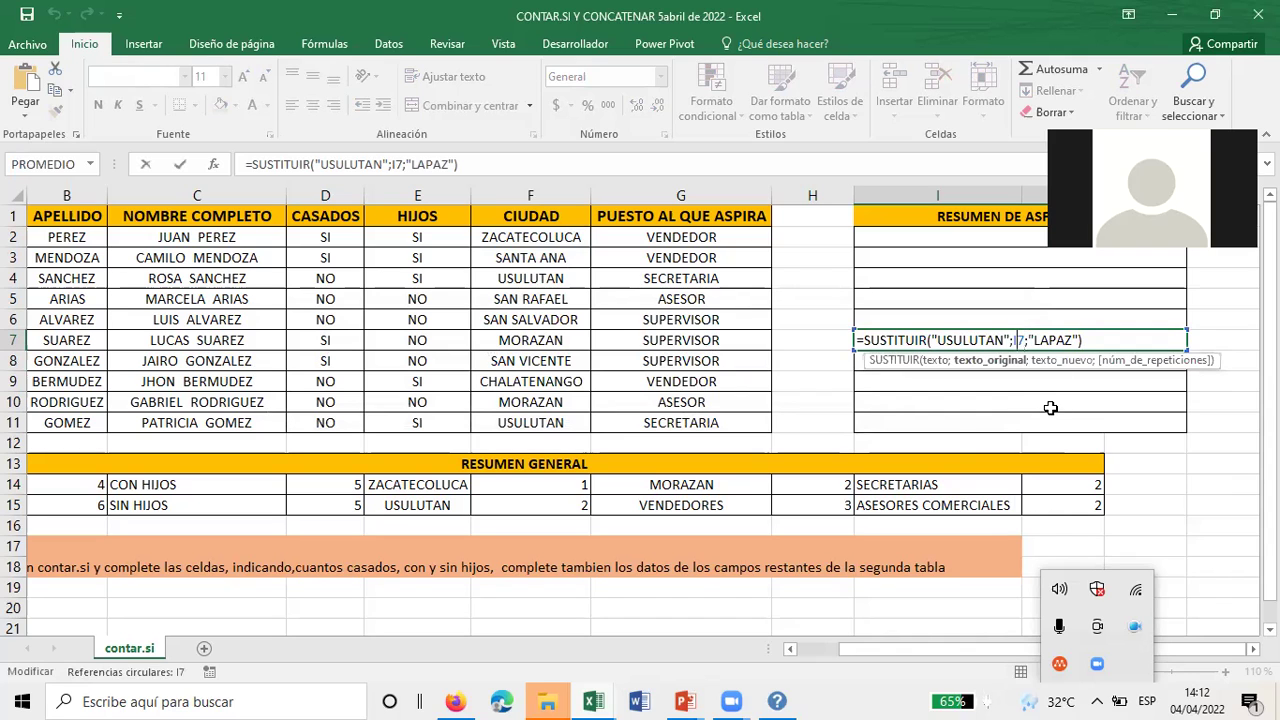
key(BackSpace)
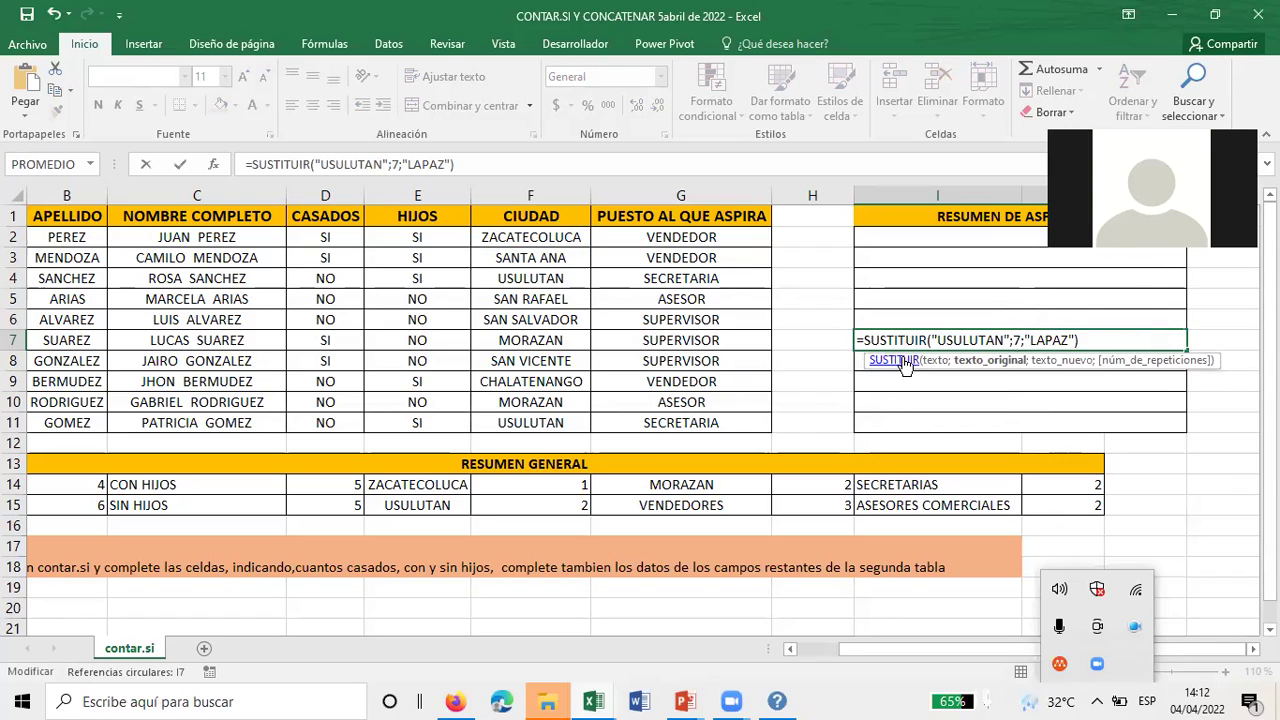
text(F)
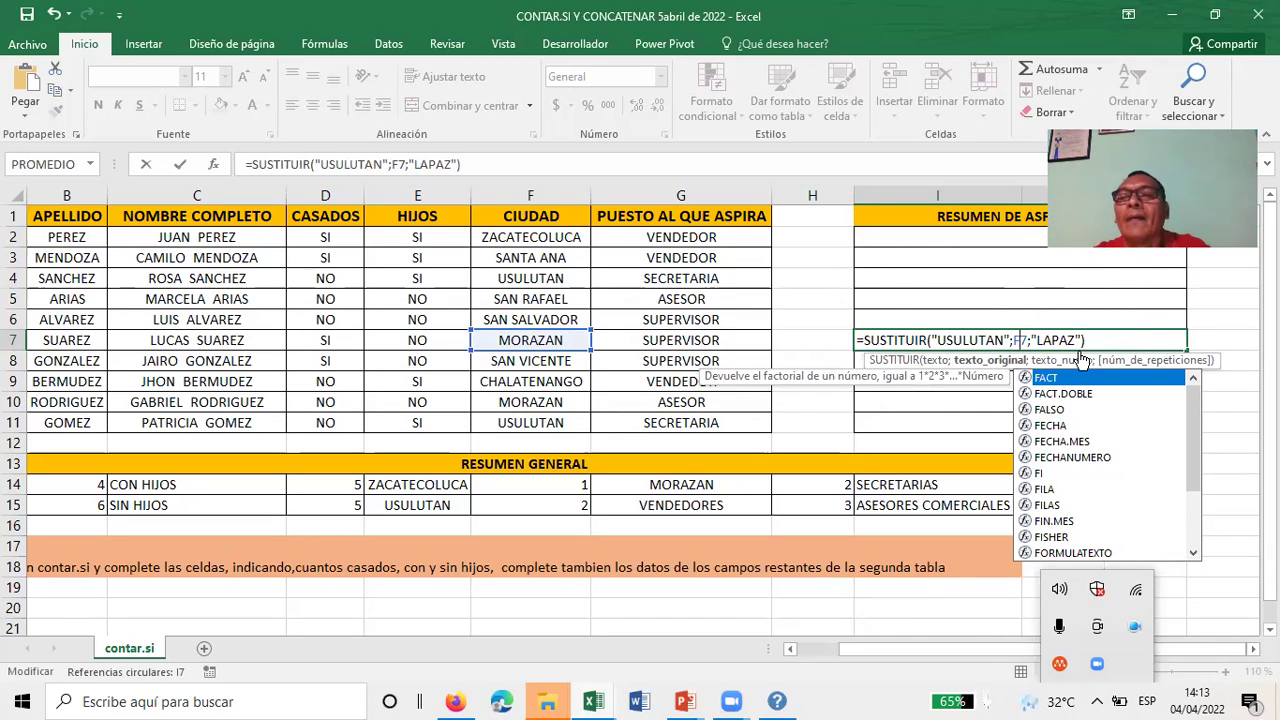
text())
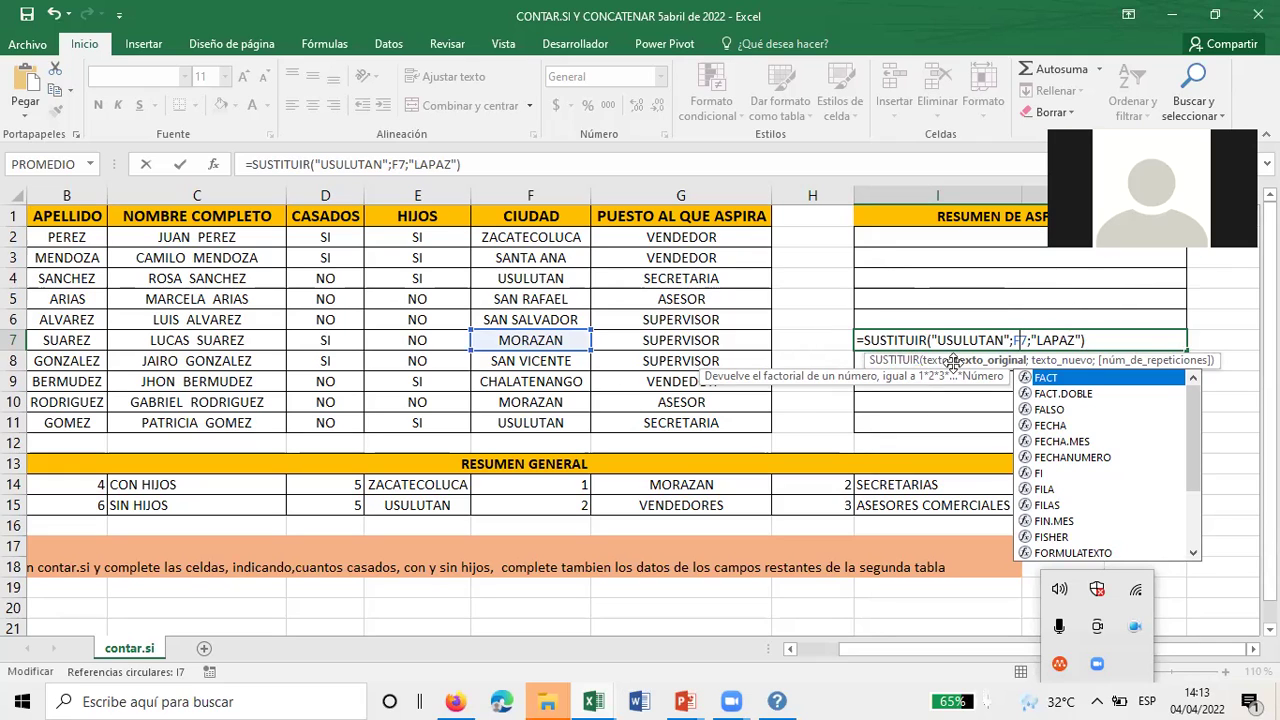
Step: Commit I7, then start a SUSTITUIR formula in I4 via =SUS and close its help window
click(876, 288)
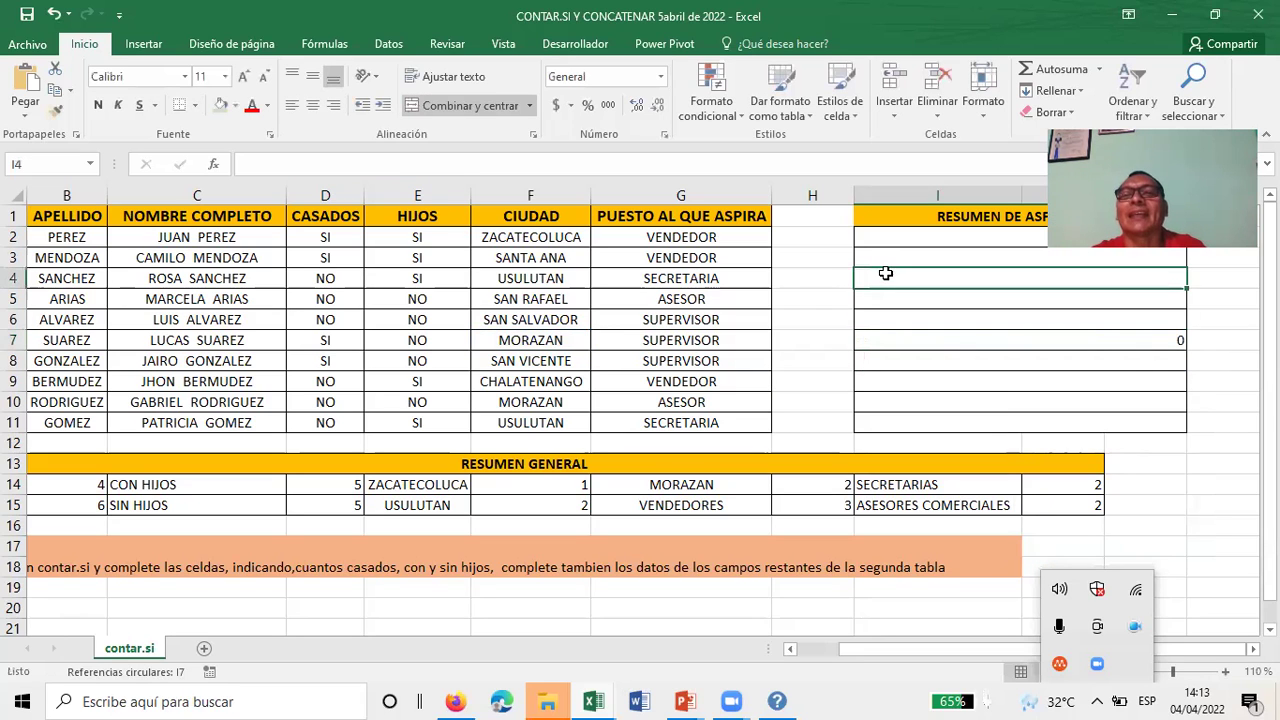
text(=)
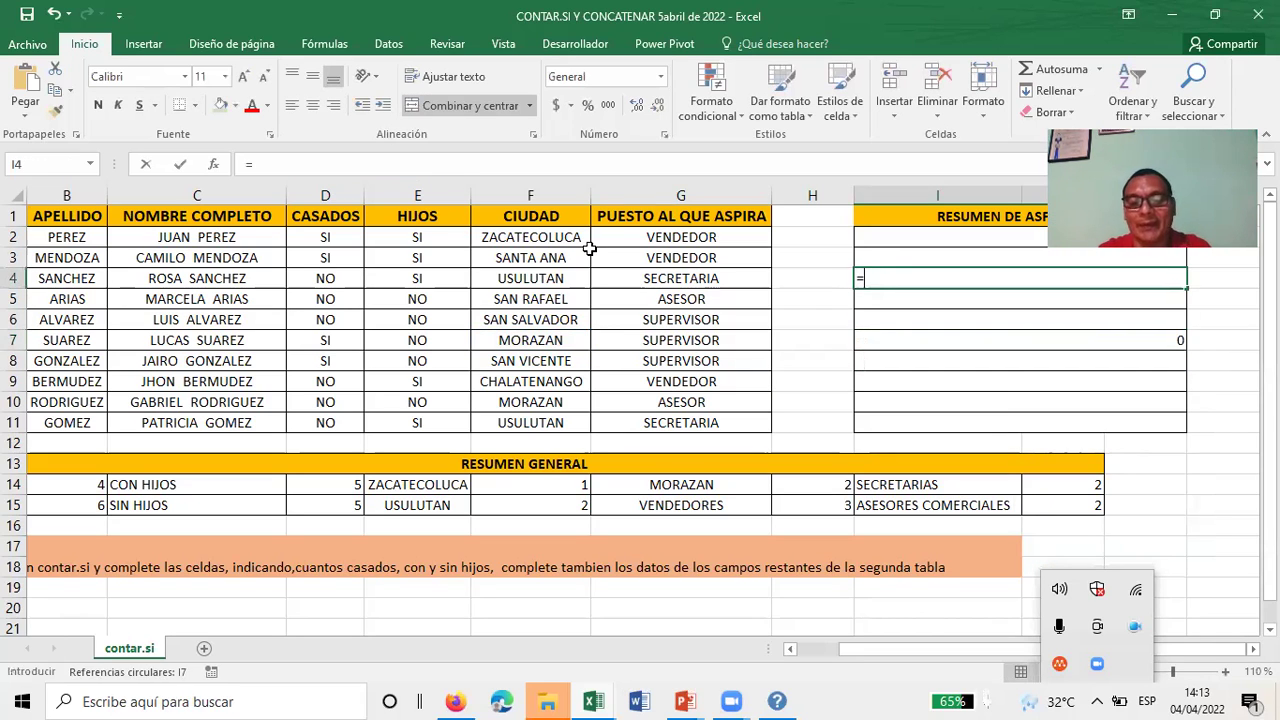
text(SU)
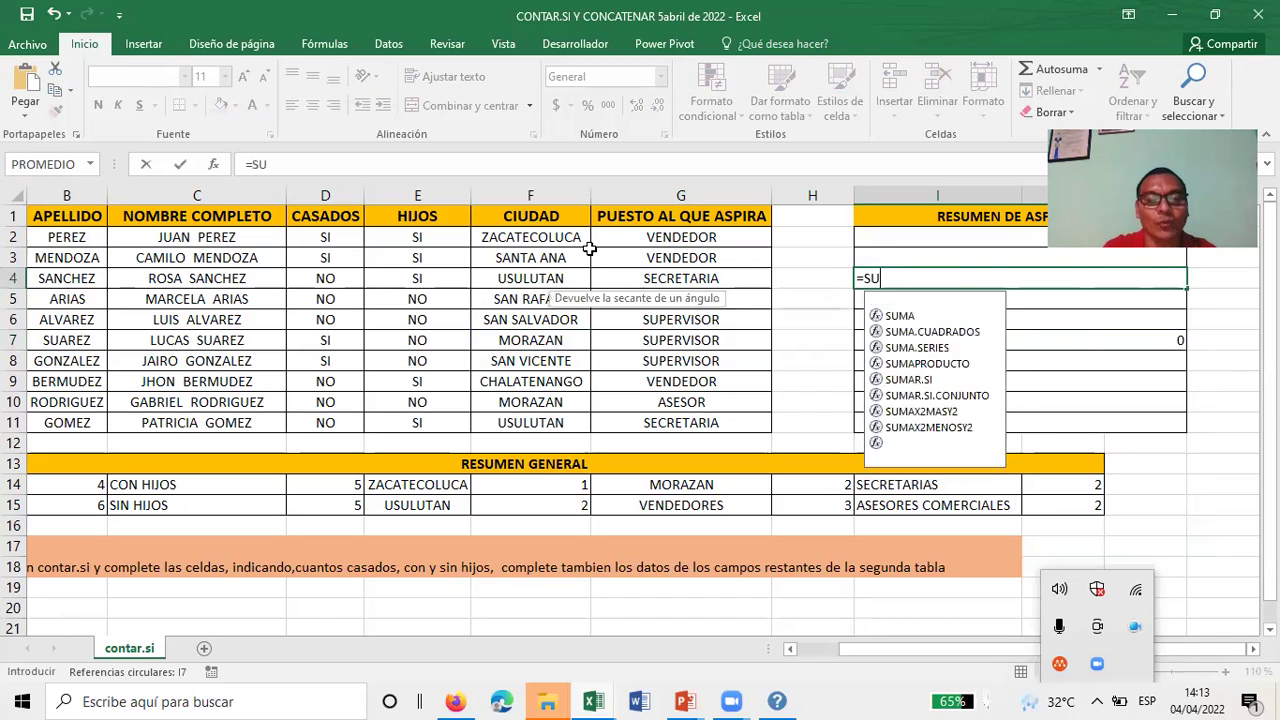
text(S)
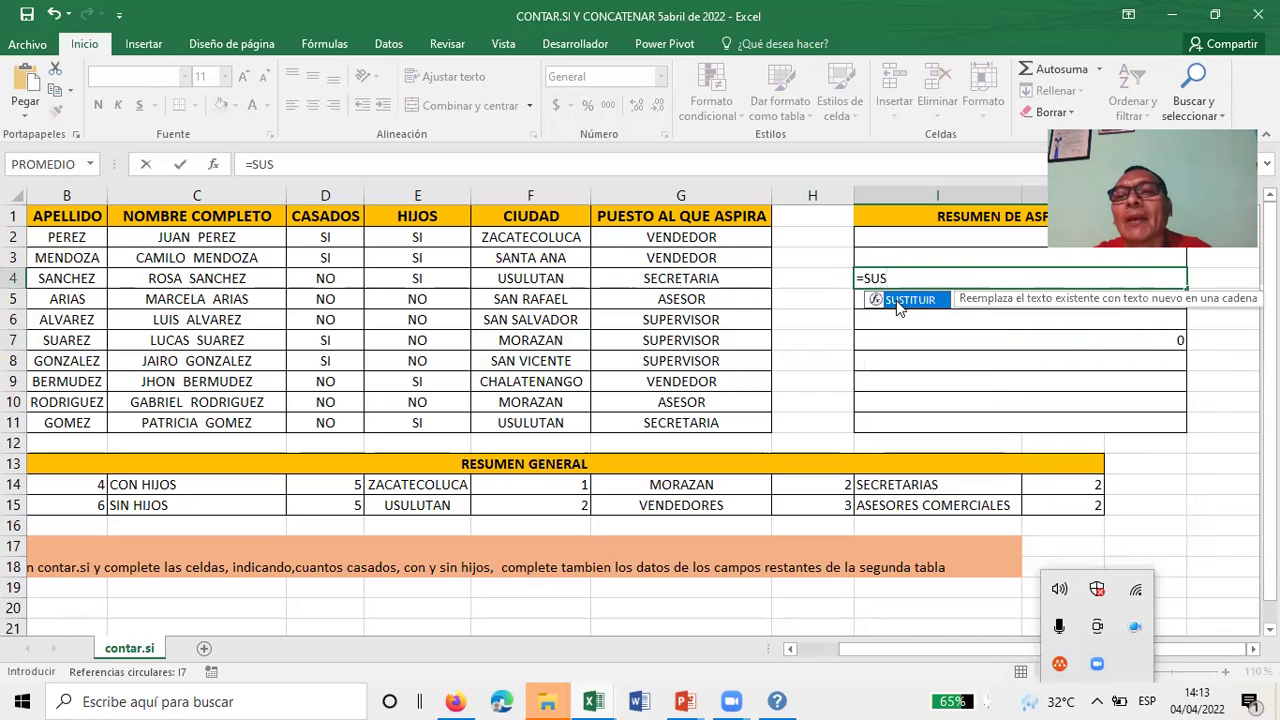
double_click(896, 300)
click(895, 298)
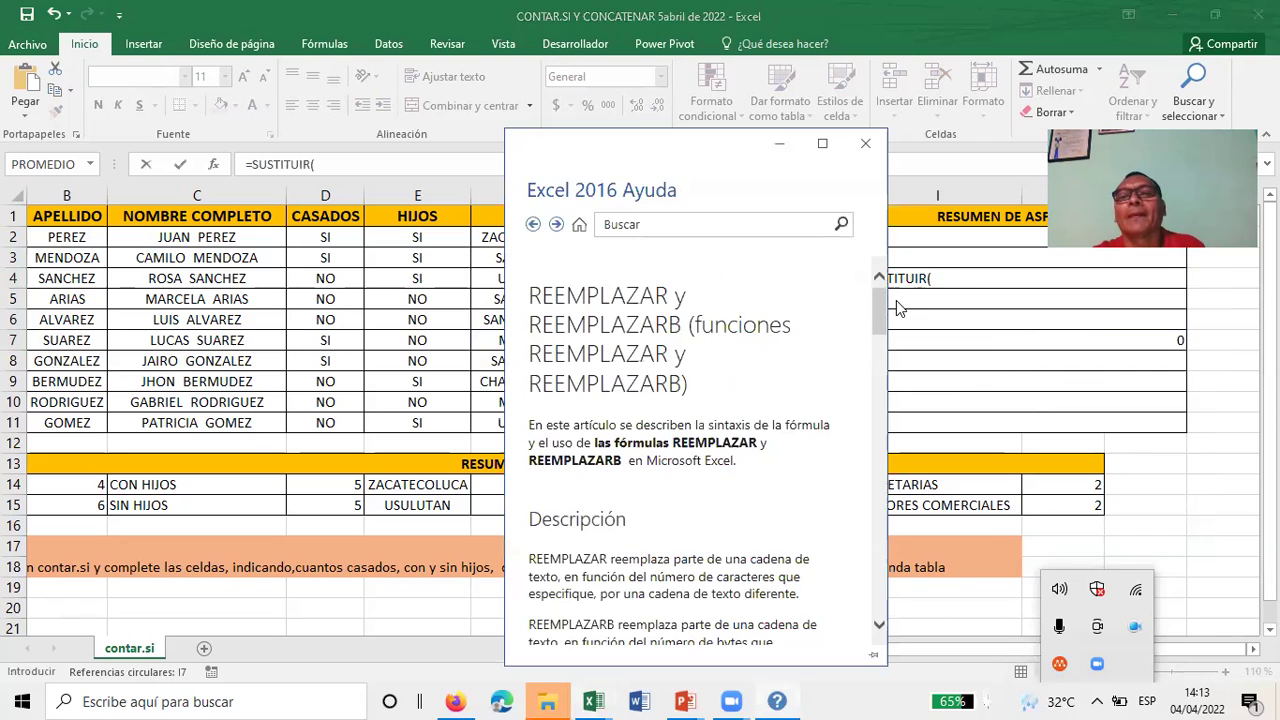
click(890, 242)
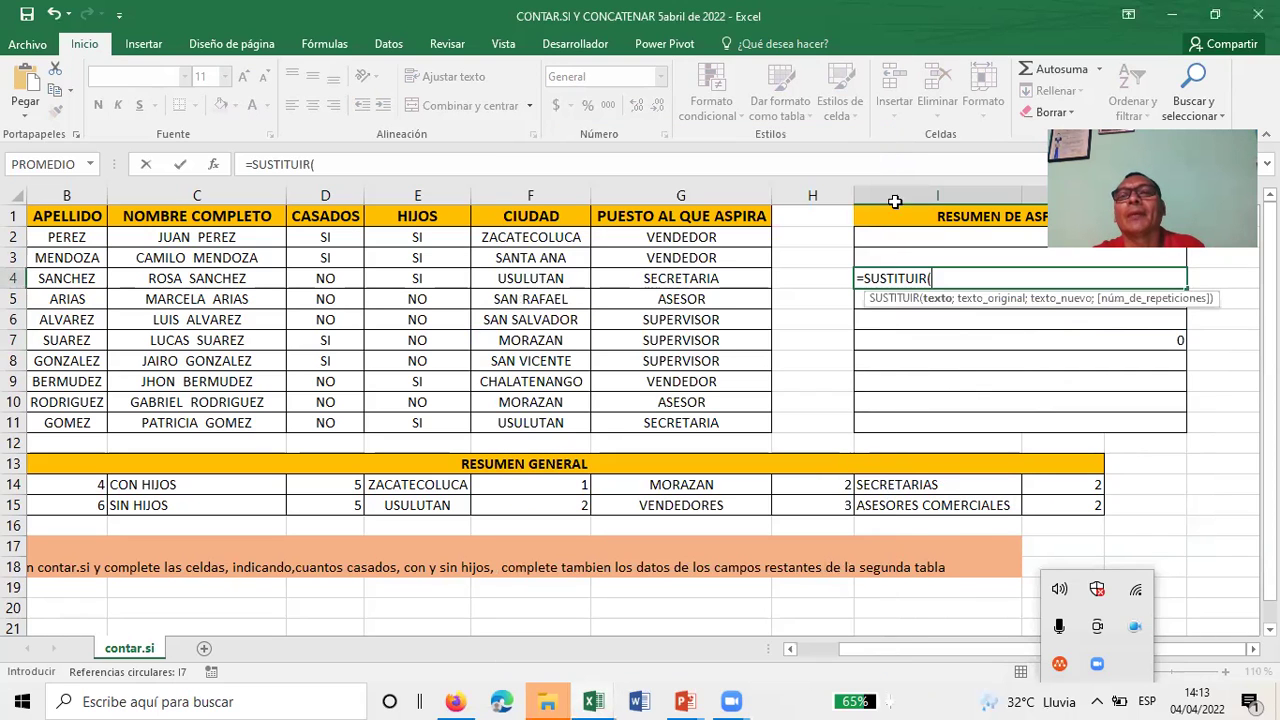
Step: Fill SUSTITUIR's arguments with Texto F11, Texto_original USULUTAN and Texto_nuevo LAPAZ, then confirm
text())
click(213, 165)
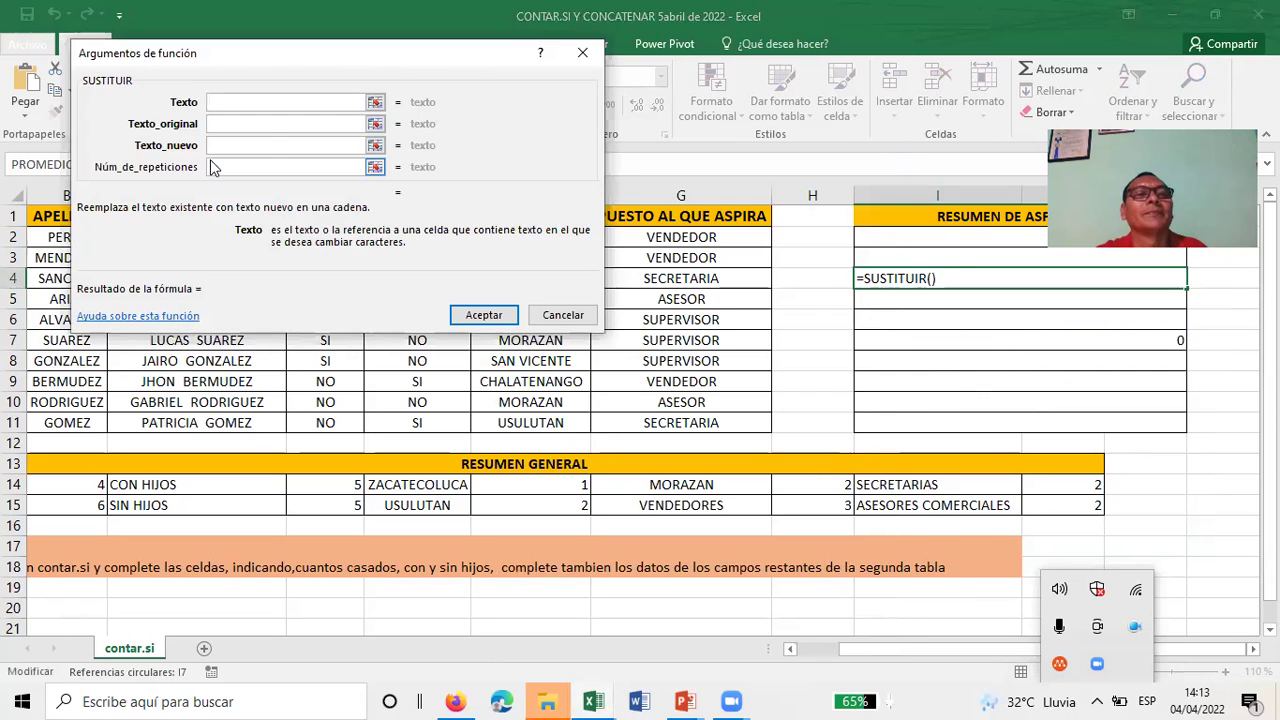
click(374, 104)
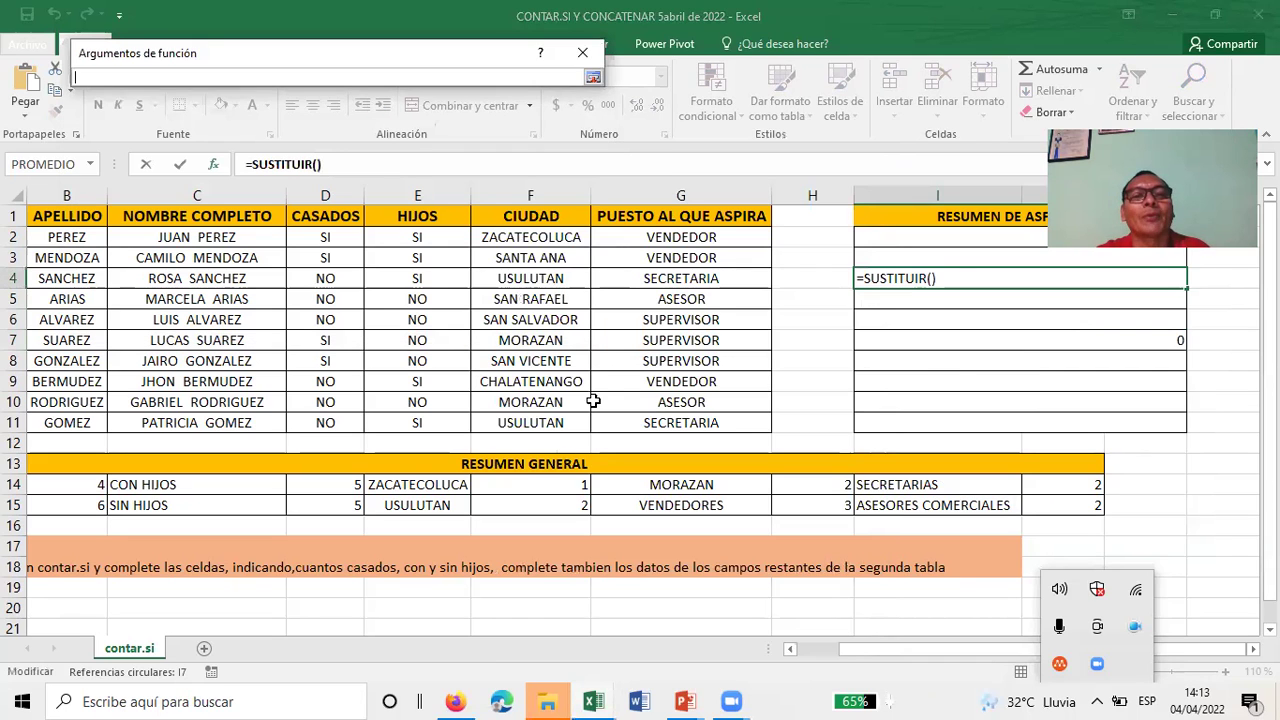
click(546, 424)
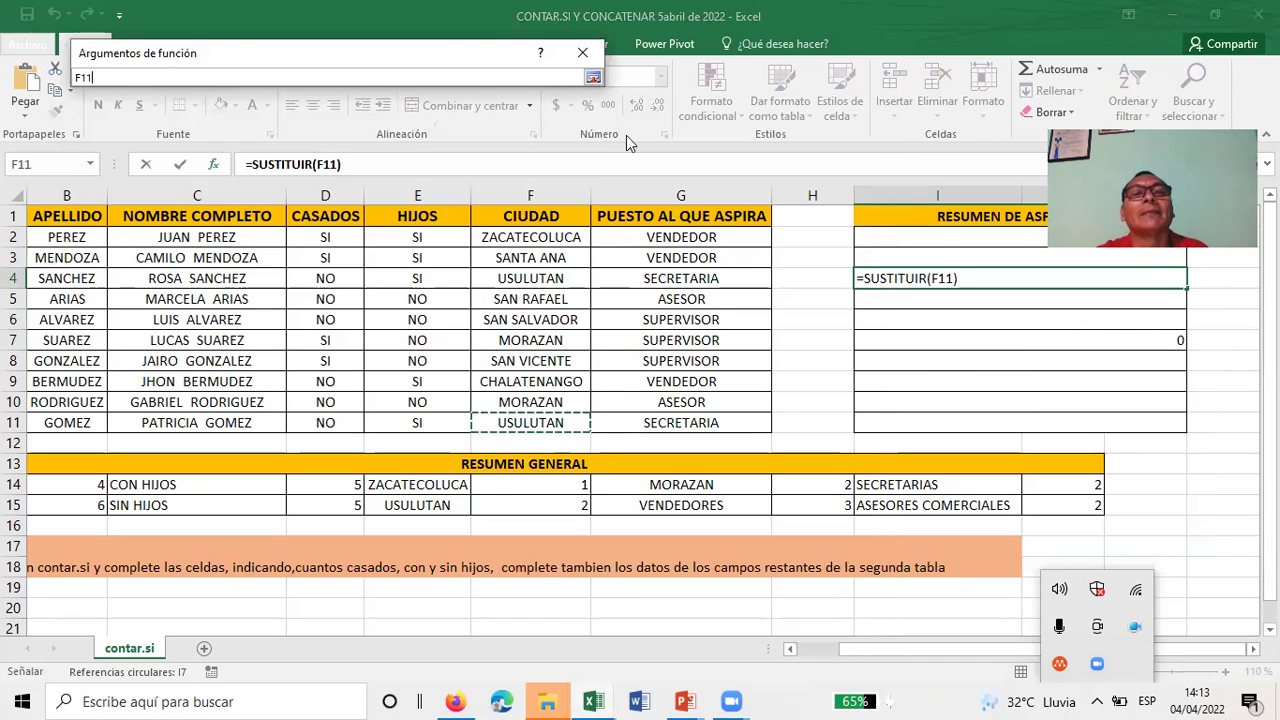
click(596, 80)
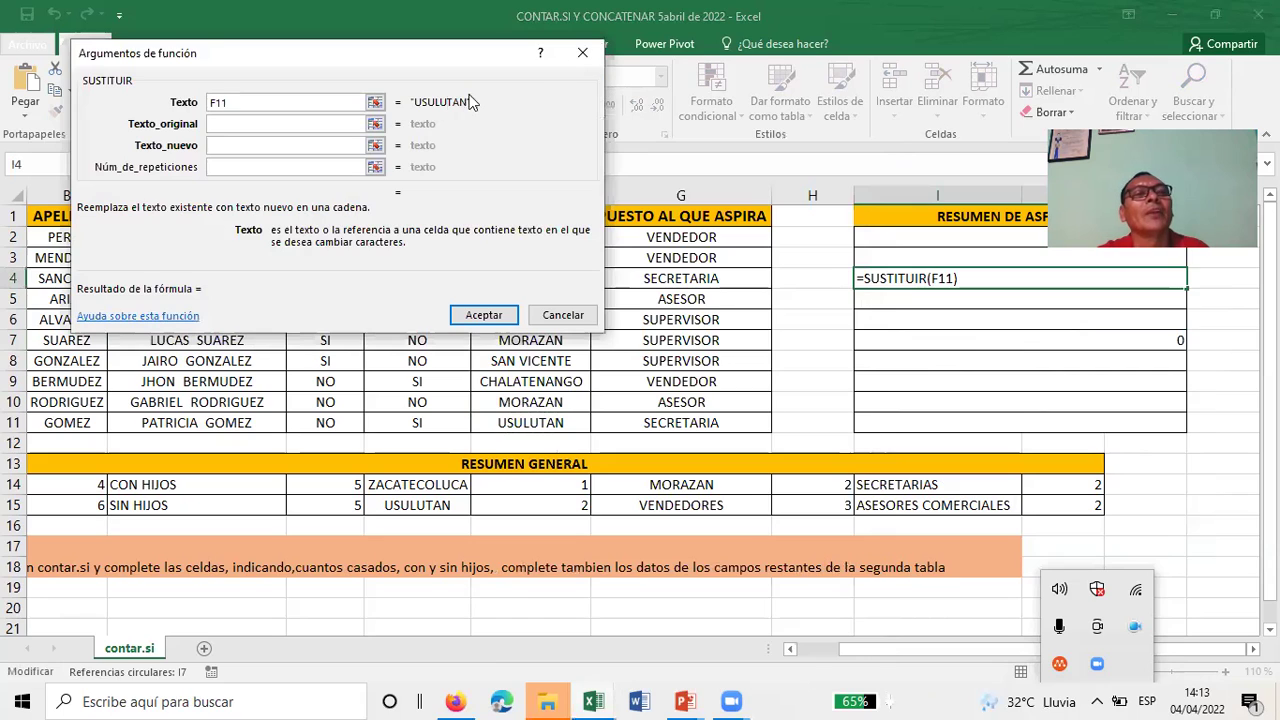
click(332, 119)
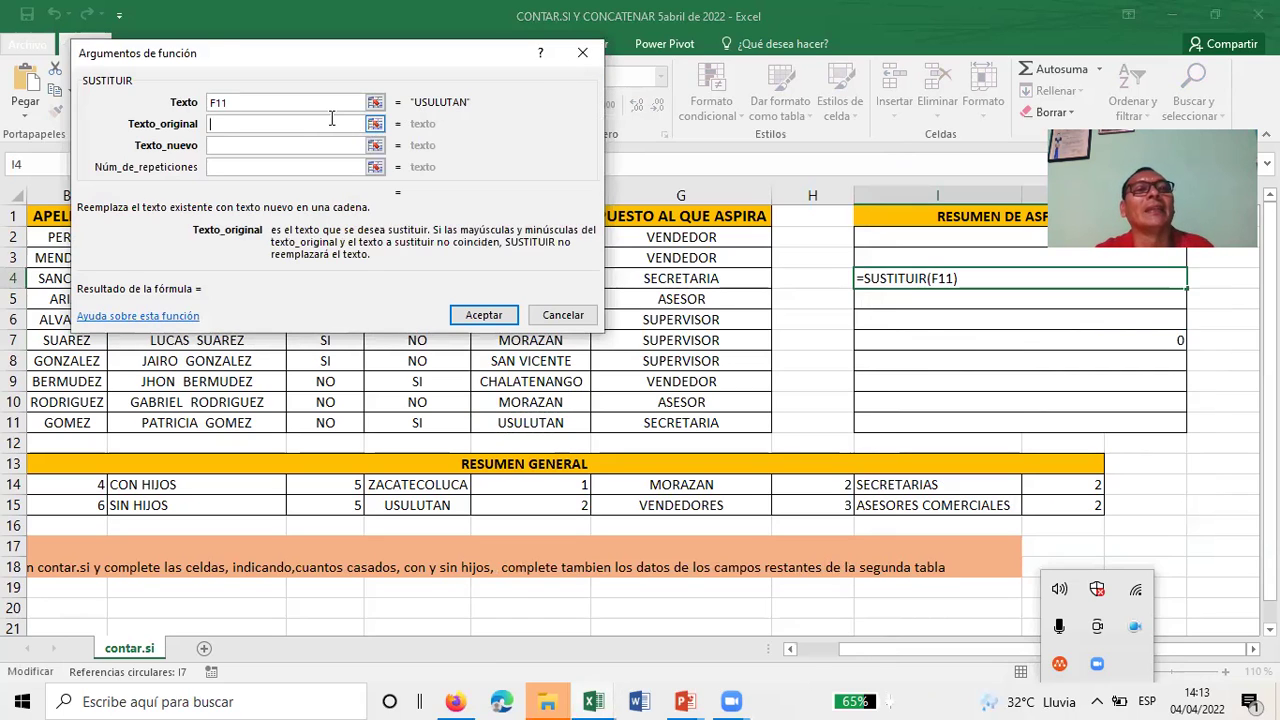
text(USU)
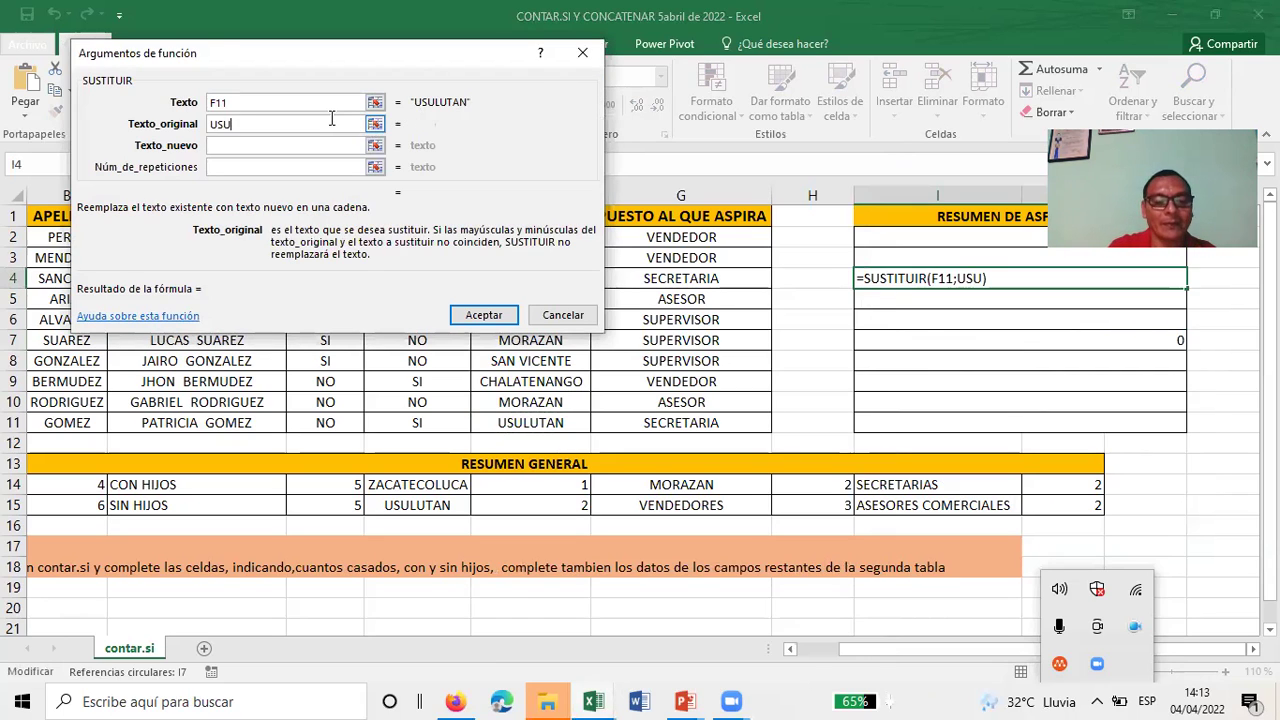
text(LUTAN)
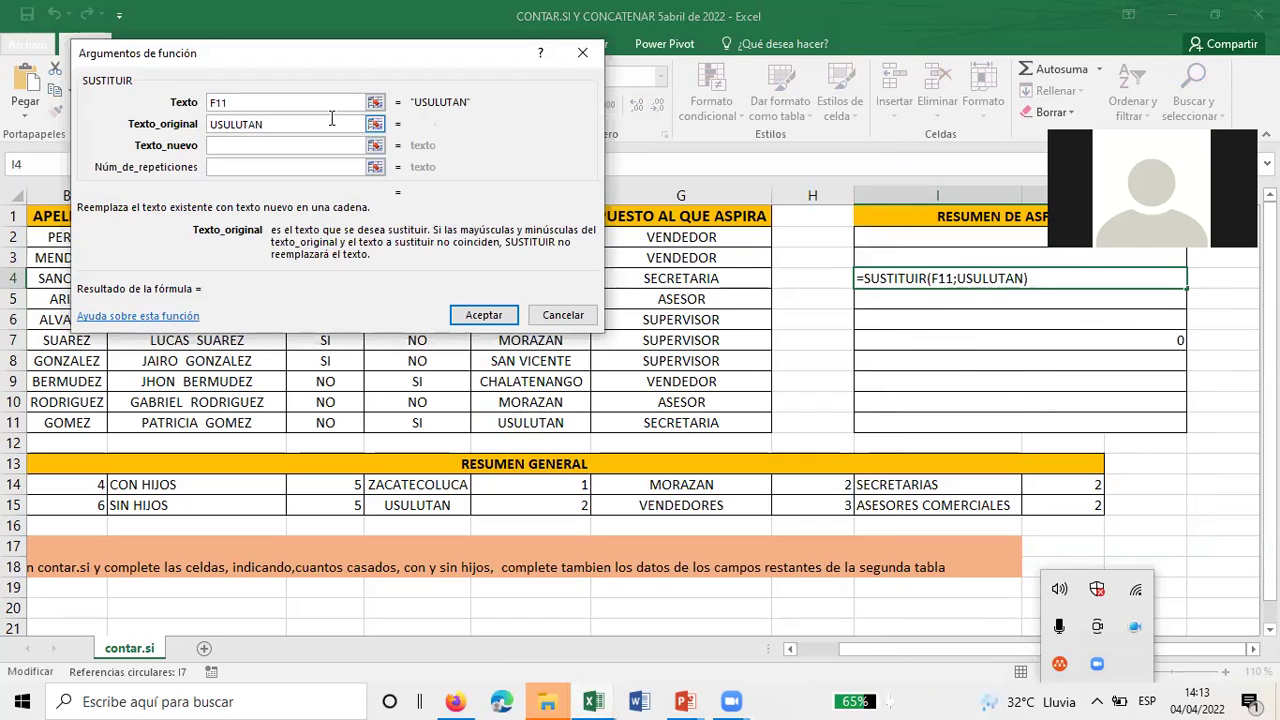
click(318, 145)
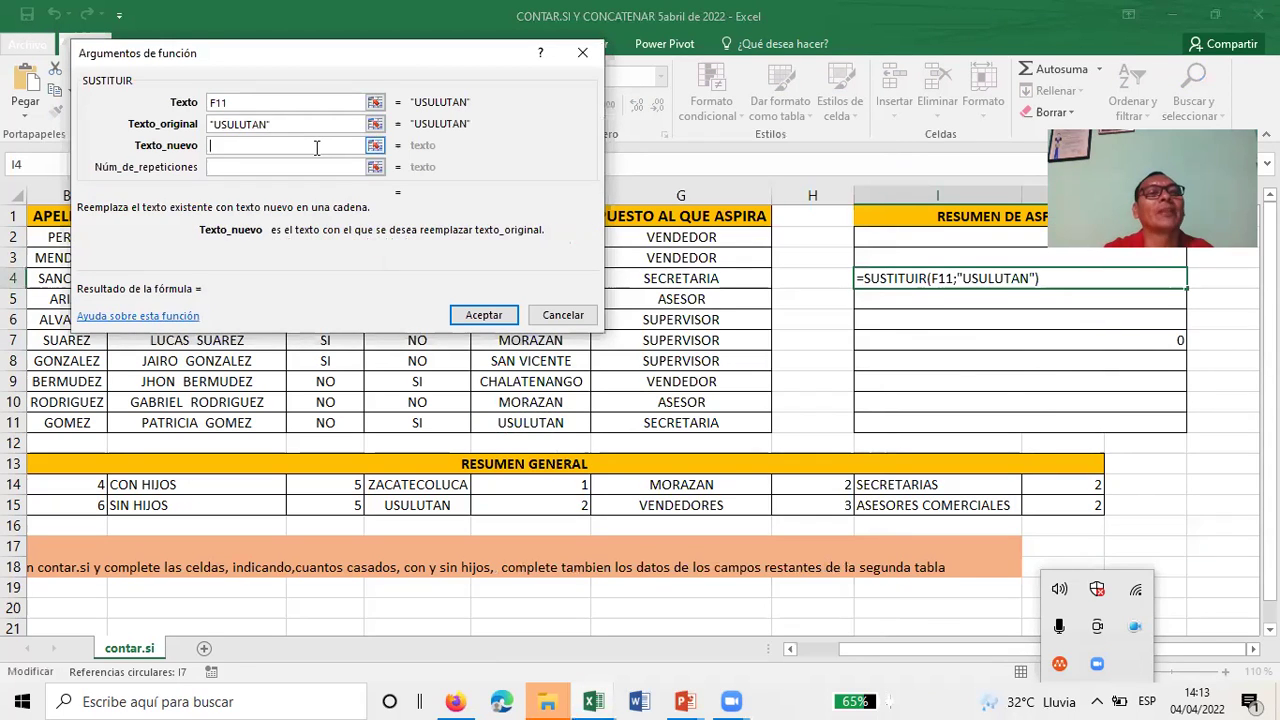
text(LAPAZ)
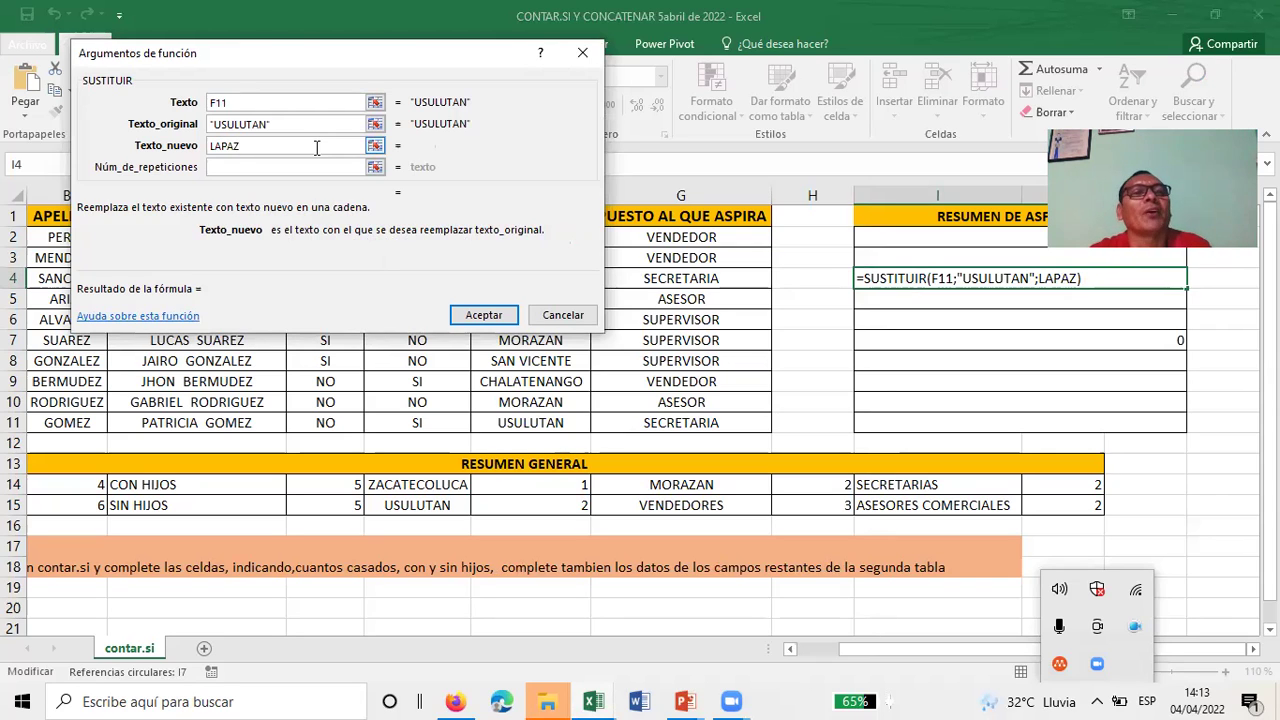
click(484, 314)
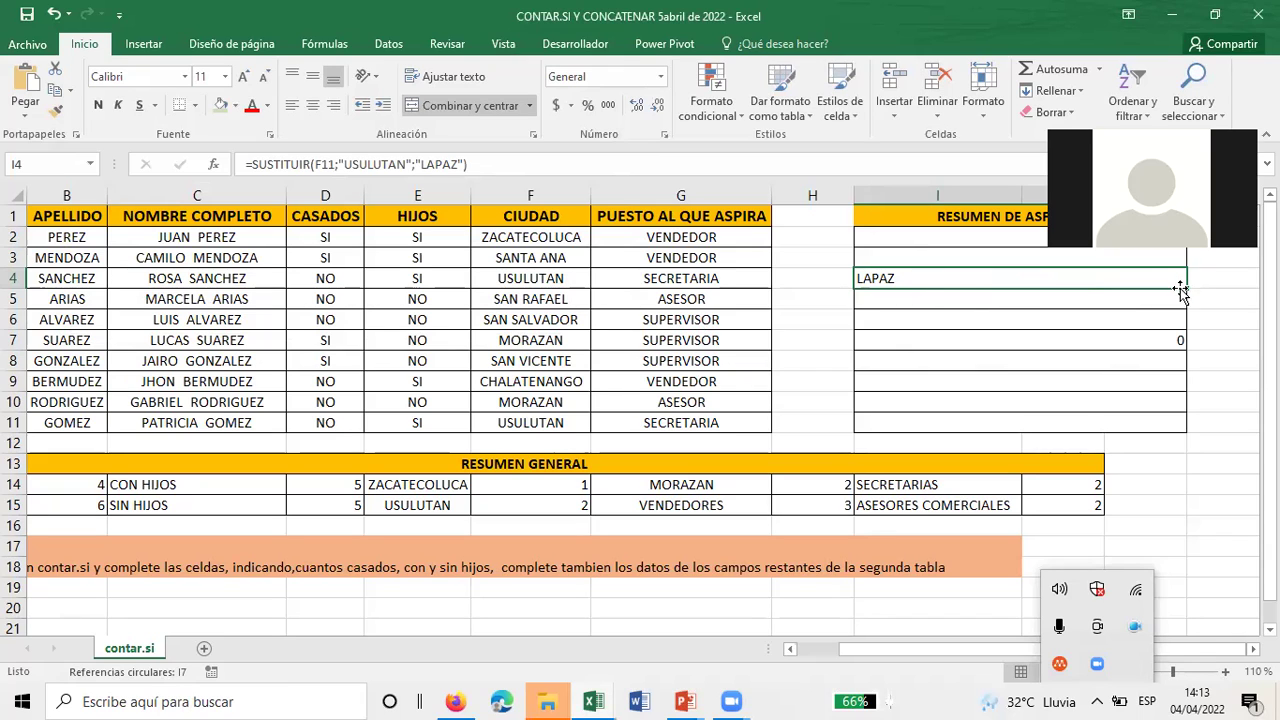
Step: Copy the I4 formula down through I6 and check the results in I5 and I6
drag(1185, 288, 1180, 326)
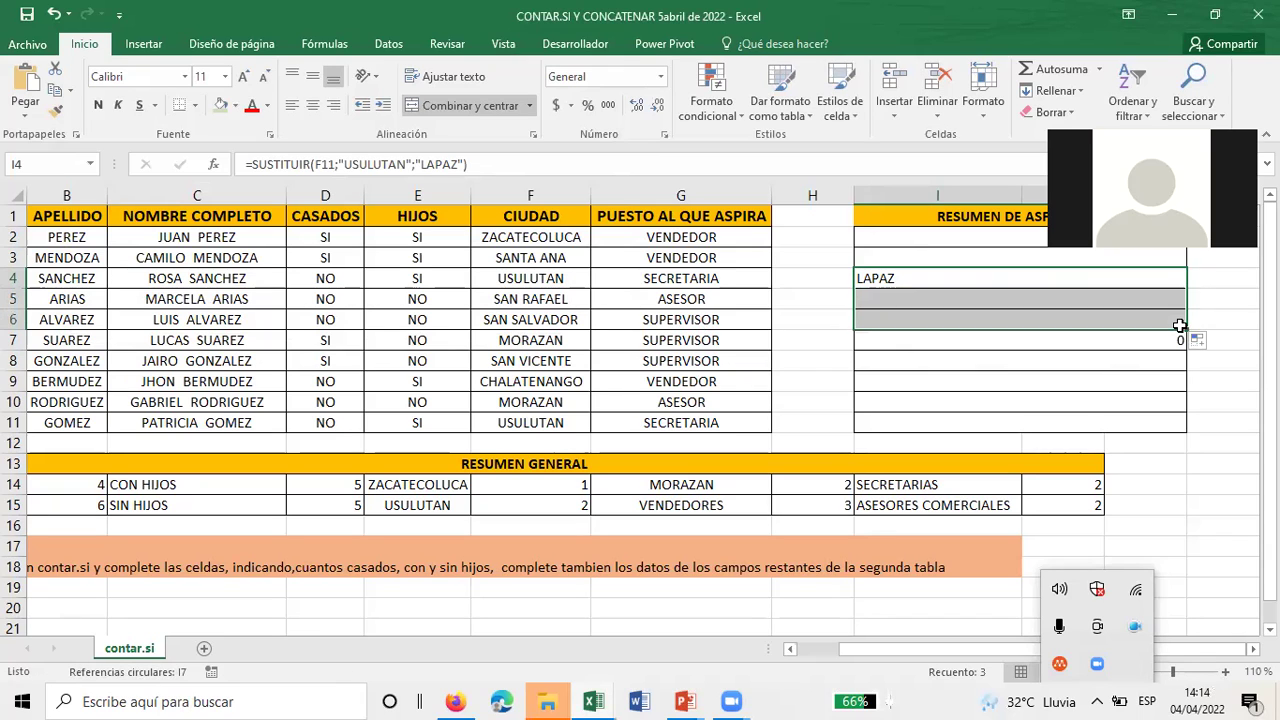
click(1069, 316)
click(1003, 300)
Step: Start a new =SUS entry in I4 and bring up the Insertar función list
click(999, 280)
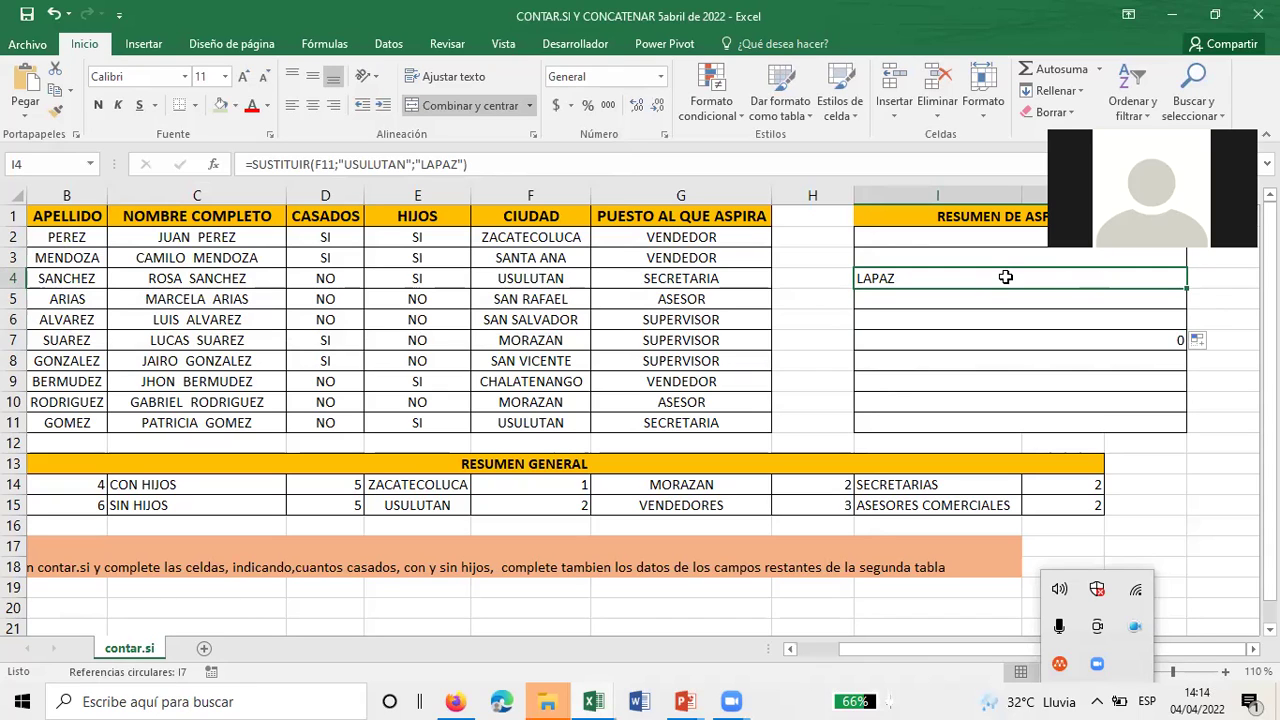
text(=)
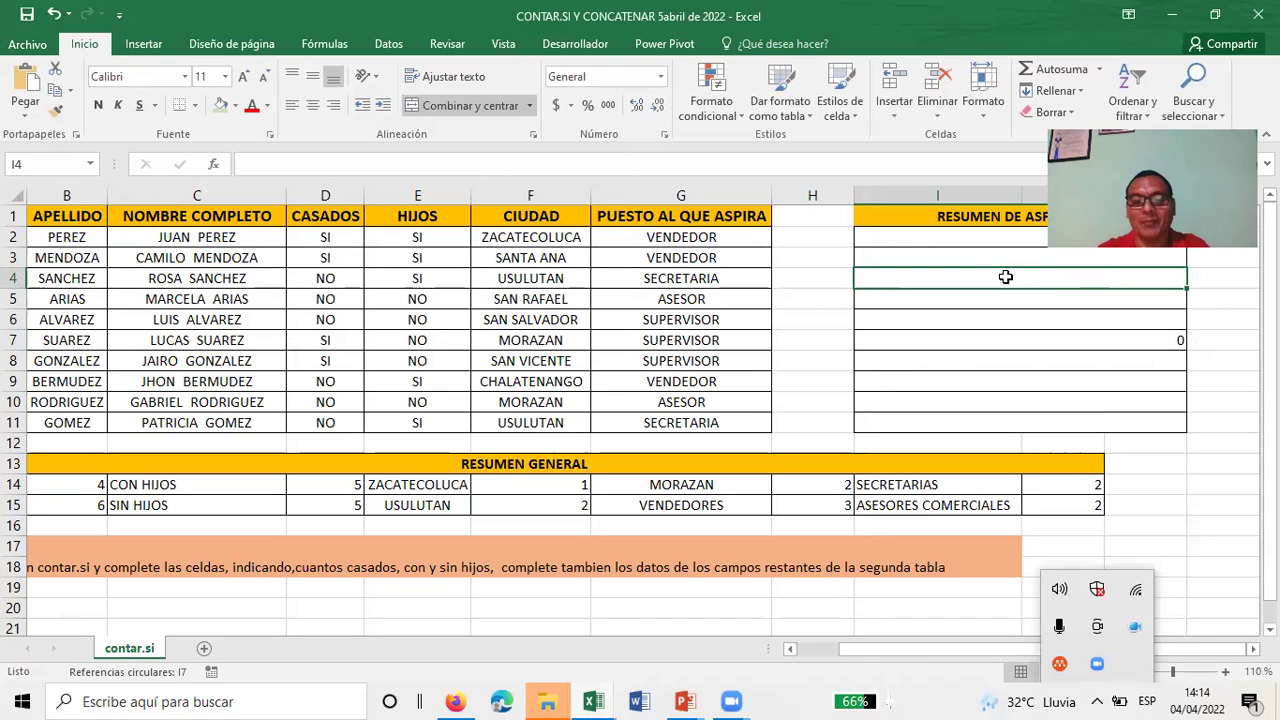
text(SUS)
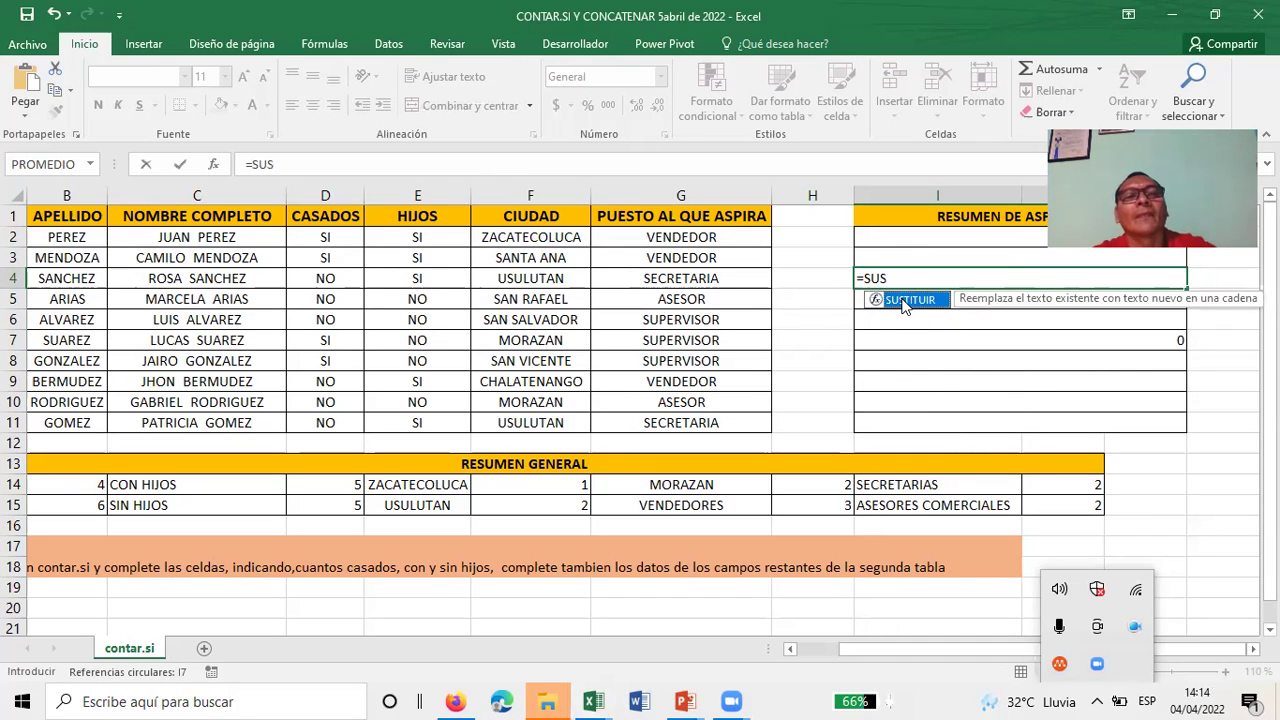
click(213, 164)
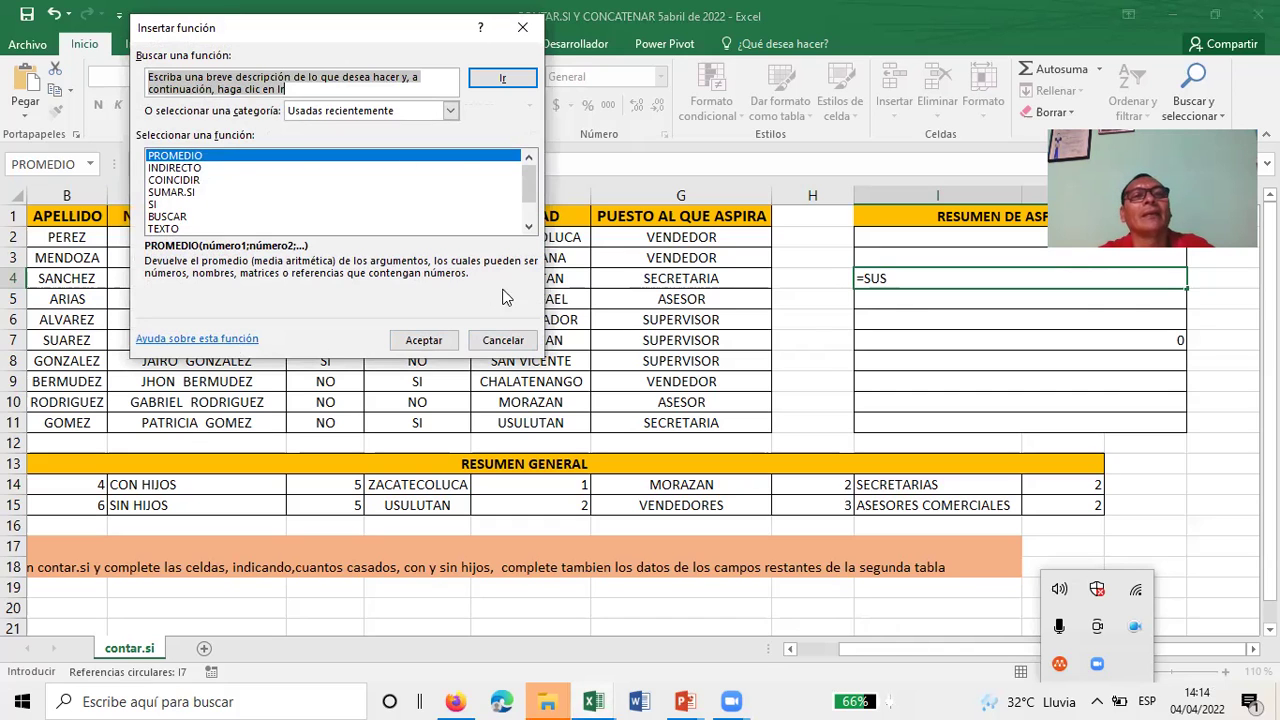
Step: Discard the unfinished entry and re-enter =SUSTITUIR in I4 from autocomplete, showing its argument form
click(522, 27)
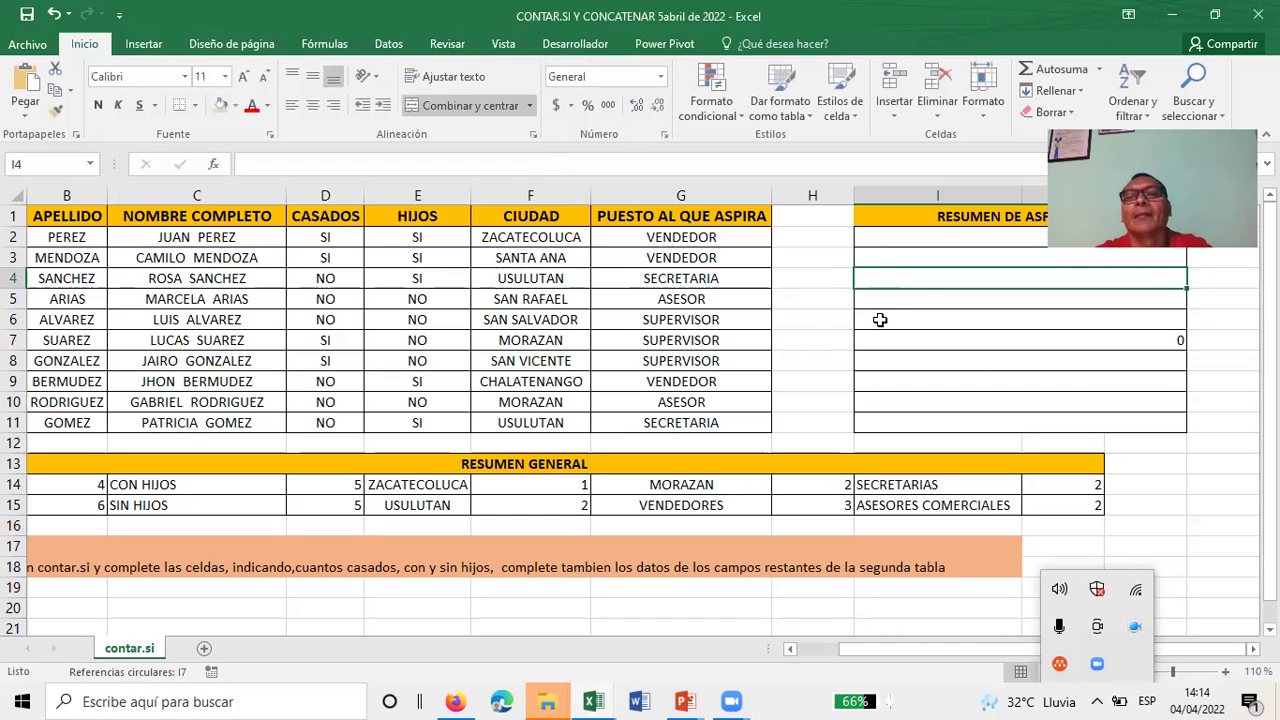
text(=)
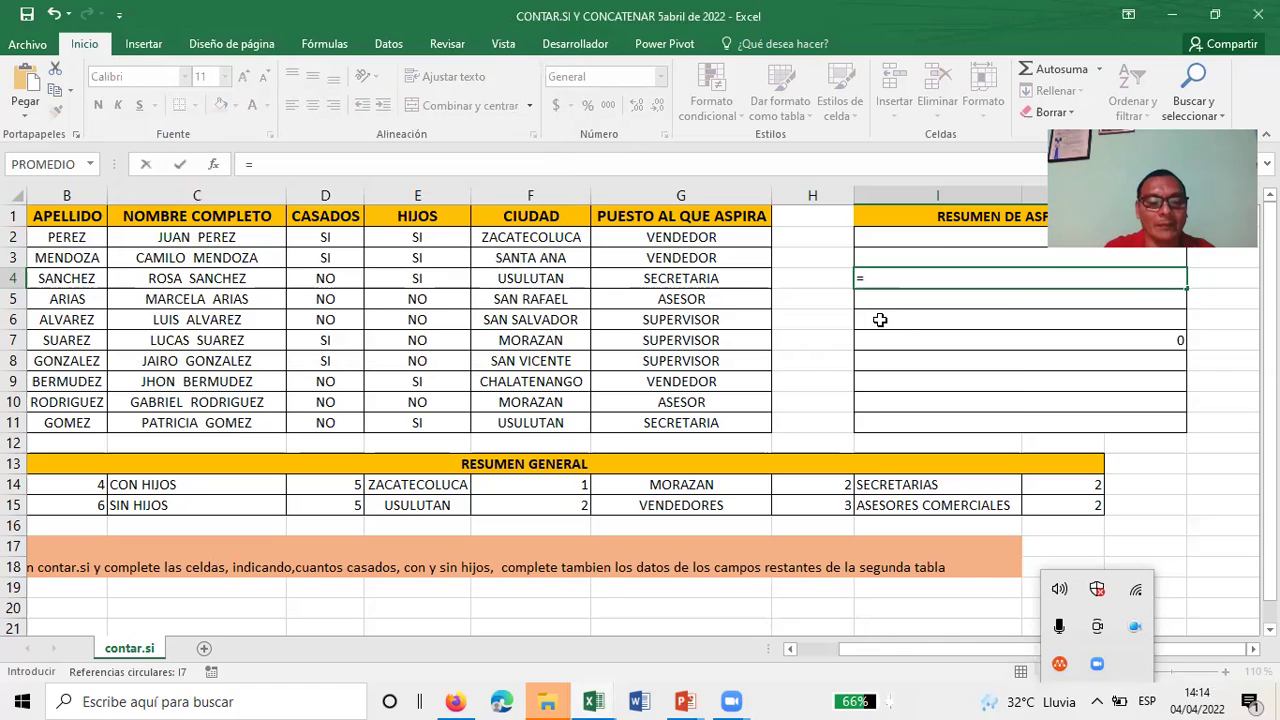
text(SUSTITUIR)
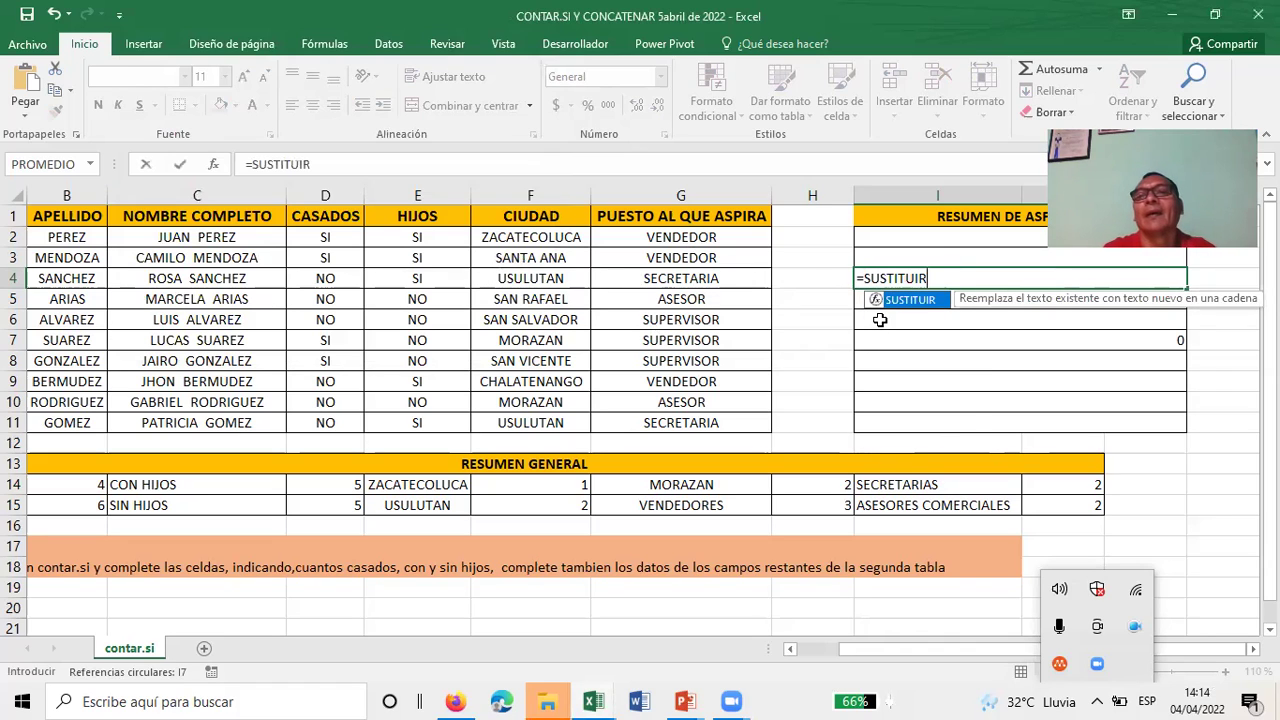
double_click(896, 300)
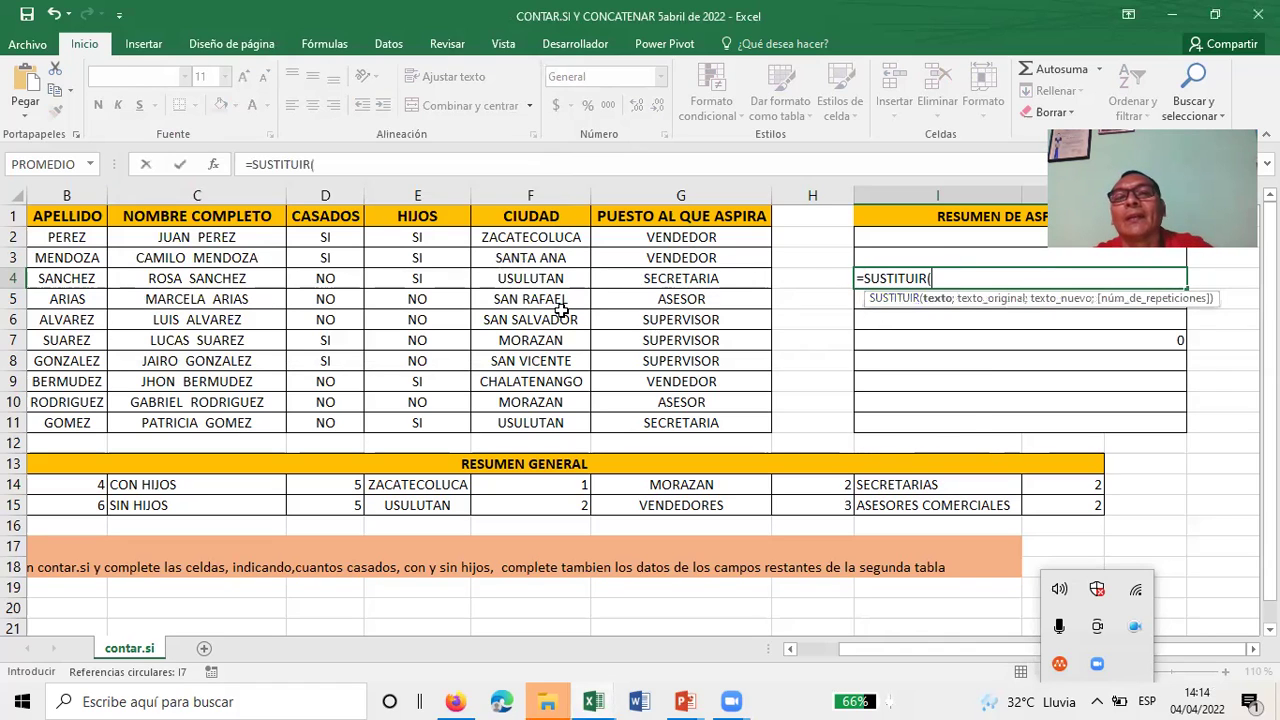
click(213, 164)
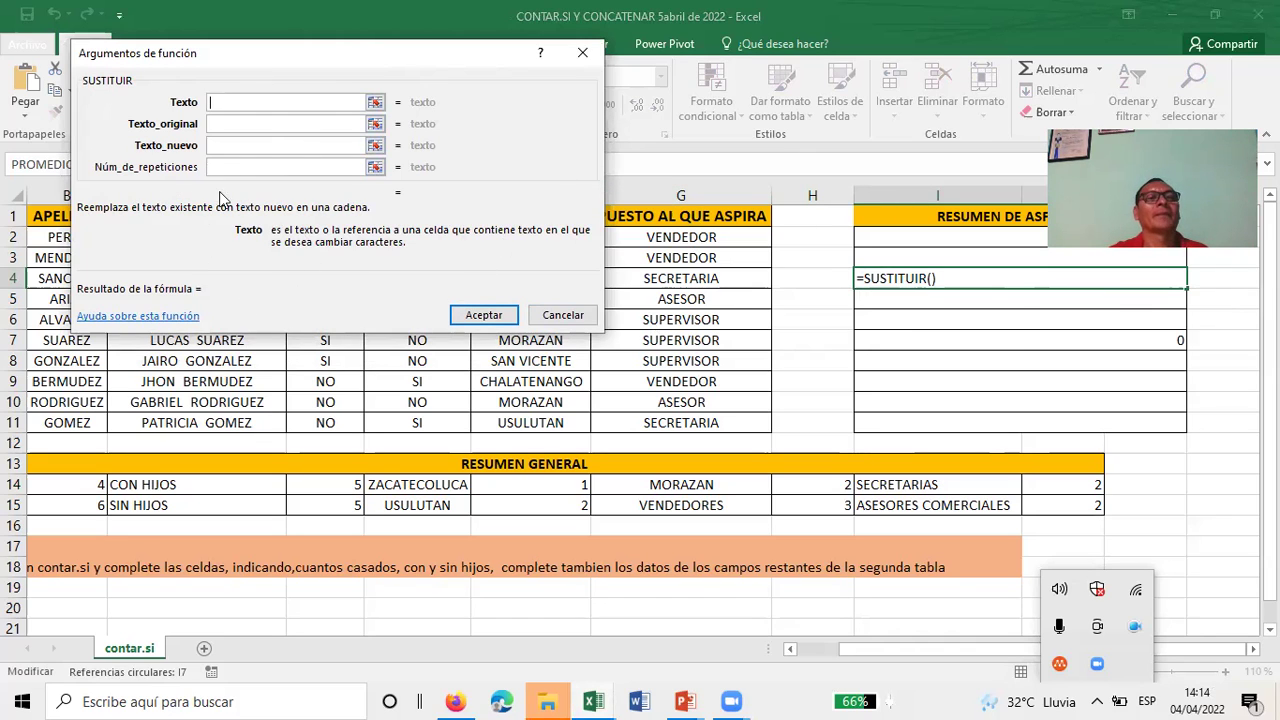
Step: Set the Texto argument to USULUTAN, replacing an initially picked F11
click(375, 103)
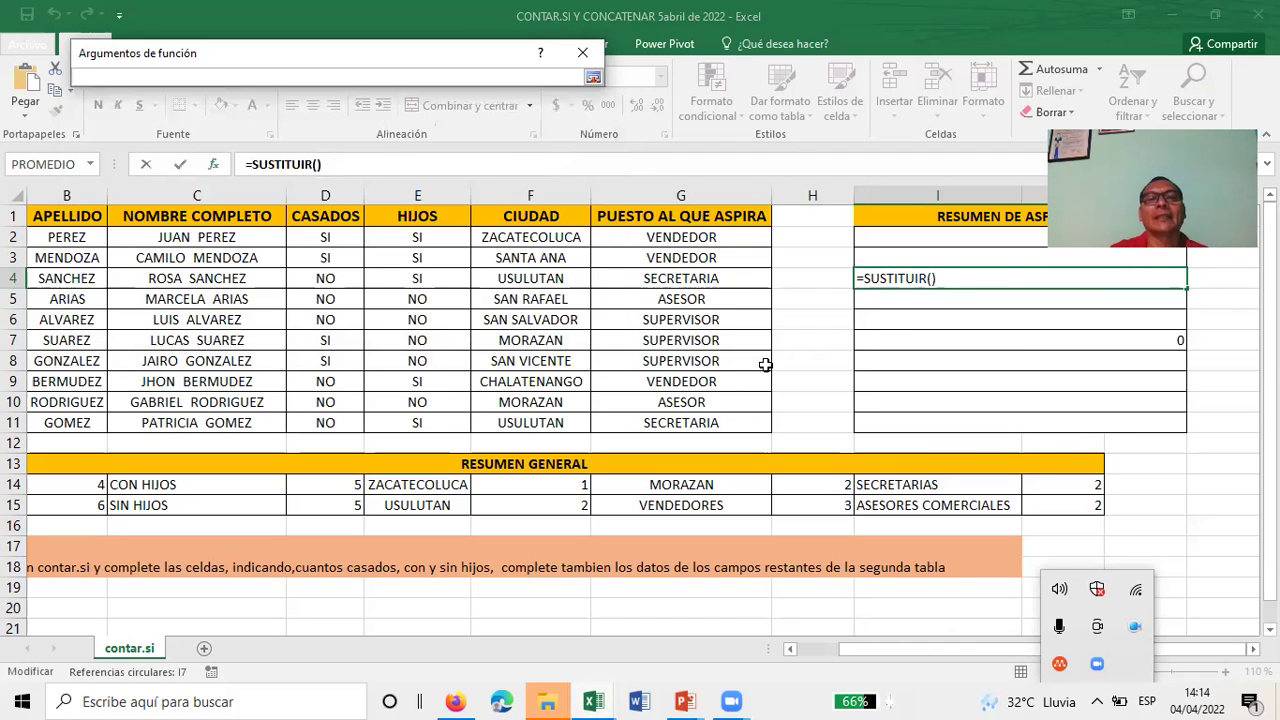
click(533, 426)
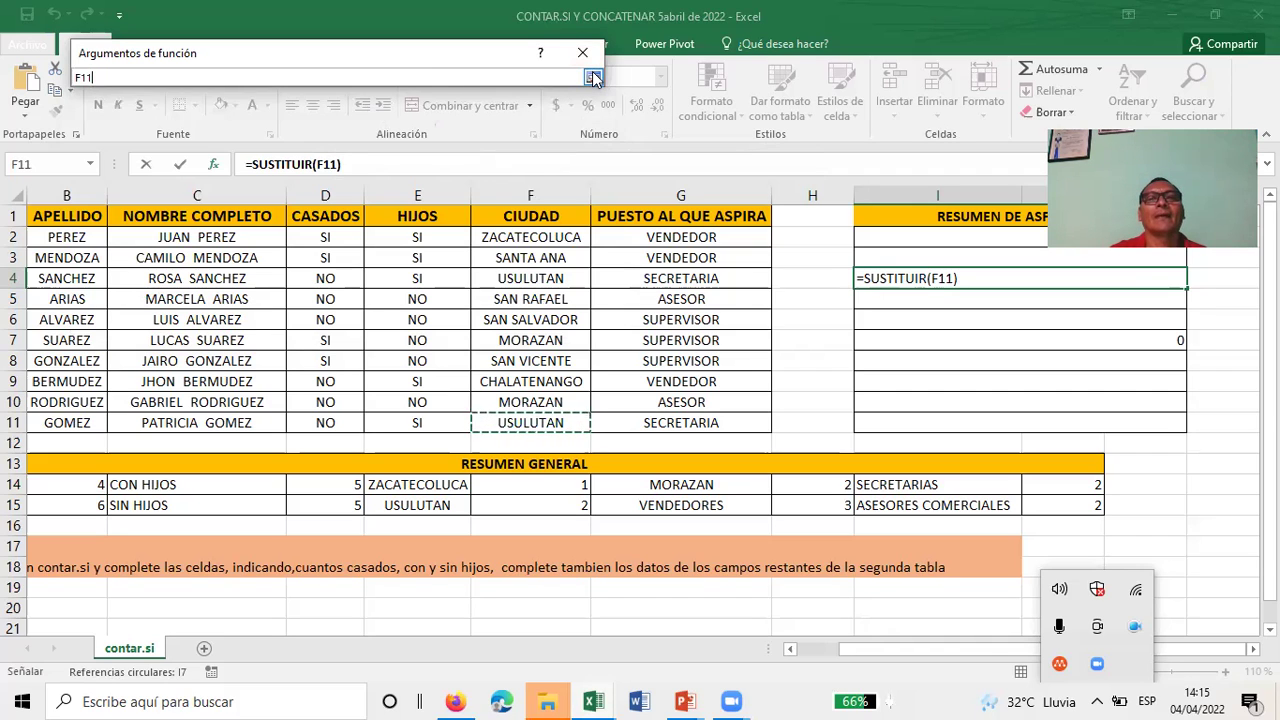
click(594, 82)
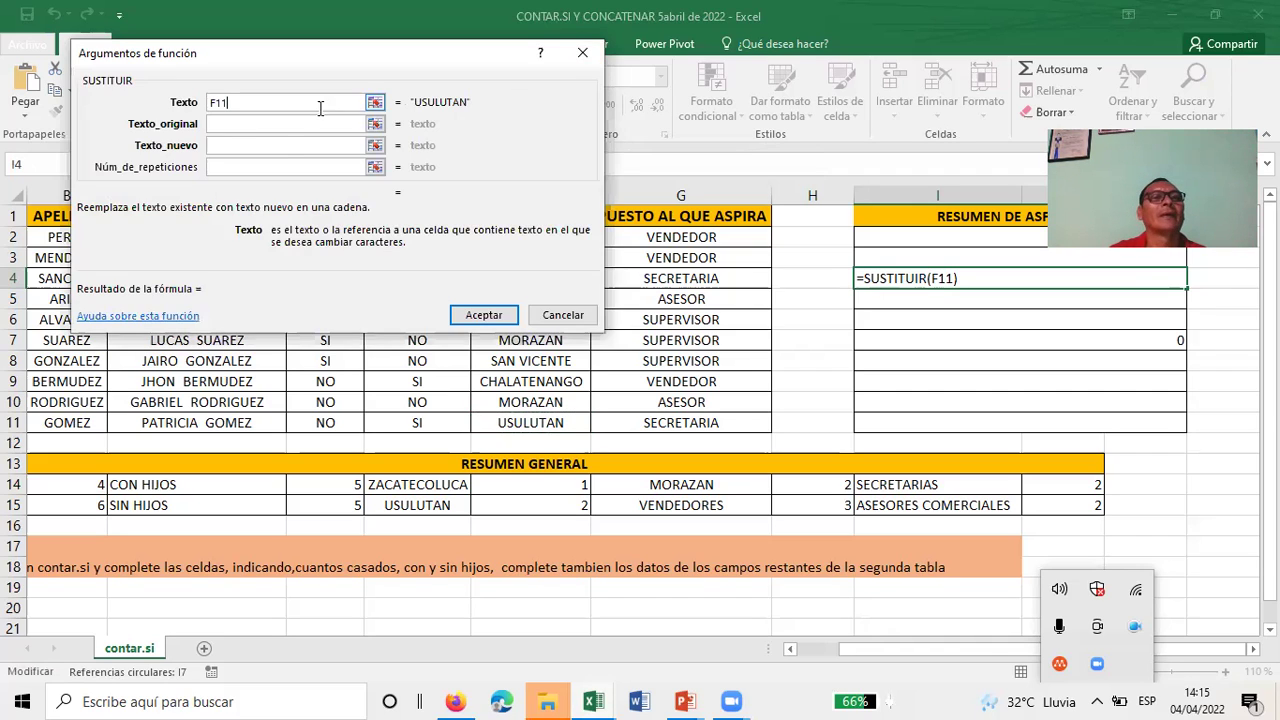
click(266, 122)
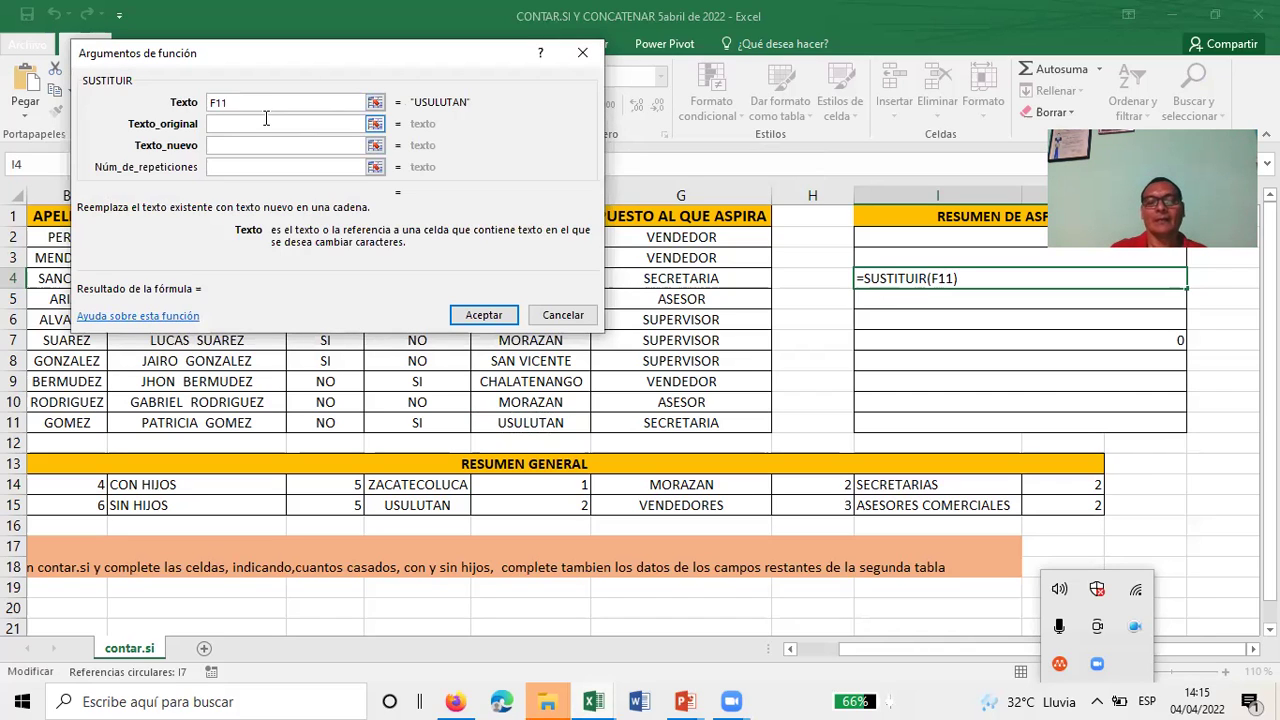
key(BackSpace)
key(BackSpace)
key(BackSpace)
text(USULUTAN)
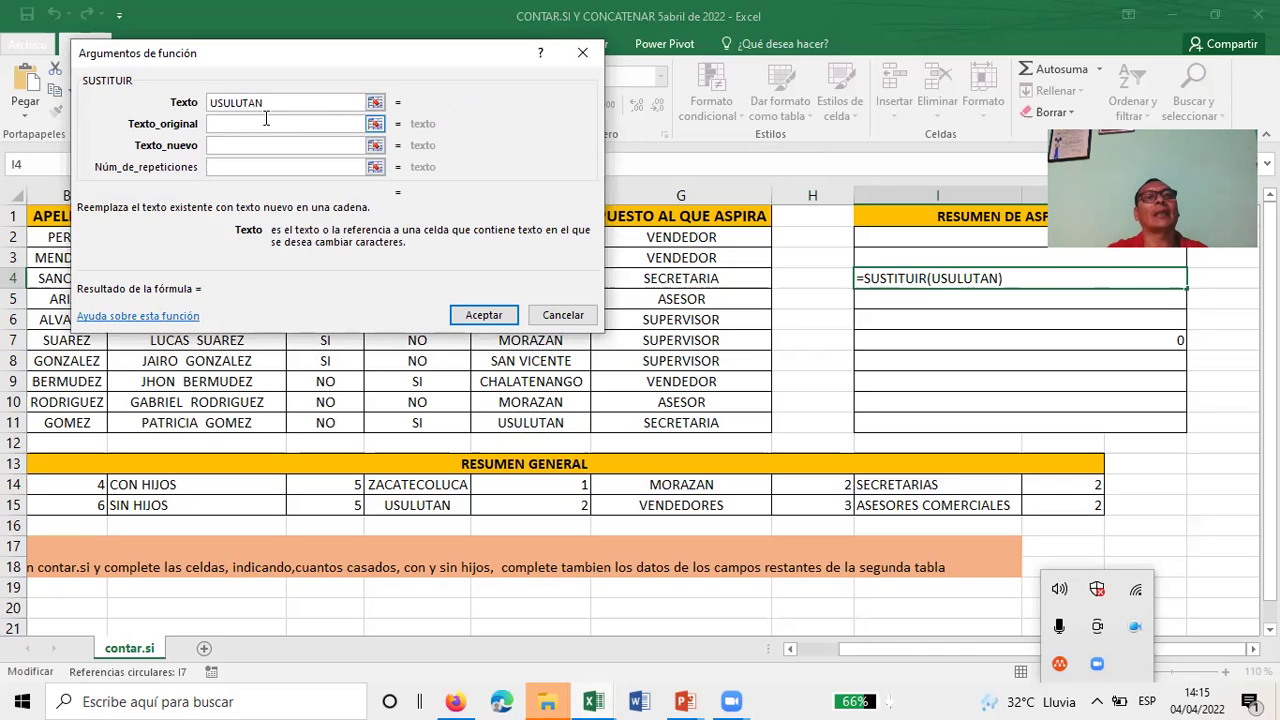
Step: Set Texto_original to cell F11 using the range picker
click(250, 123)
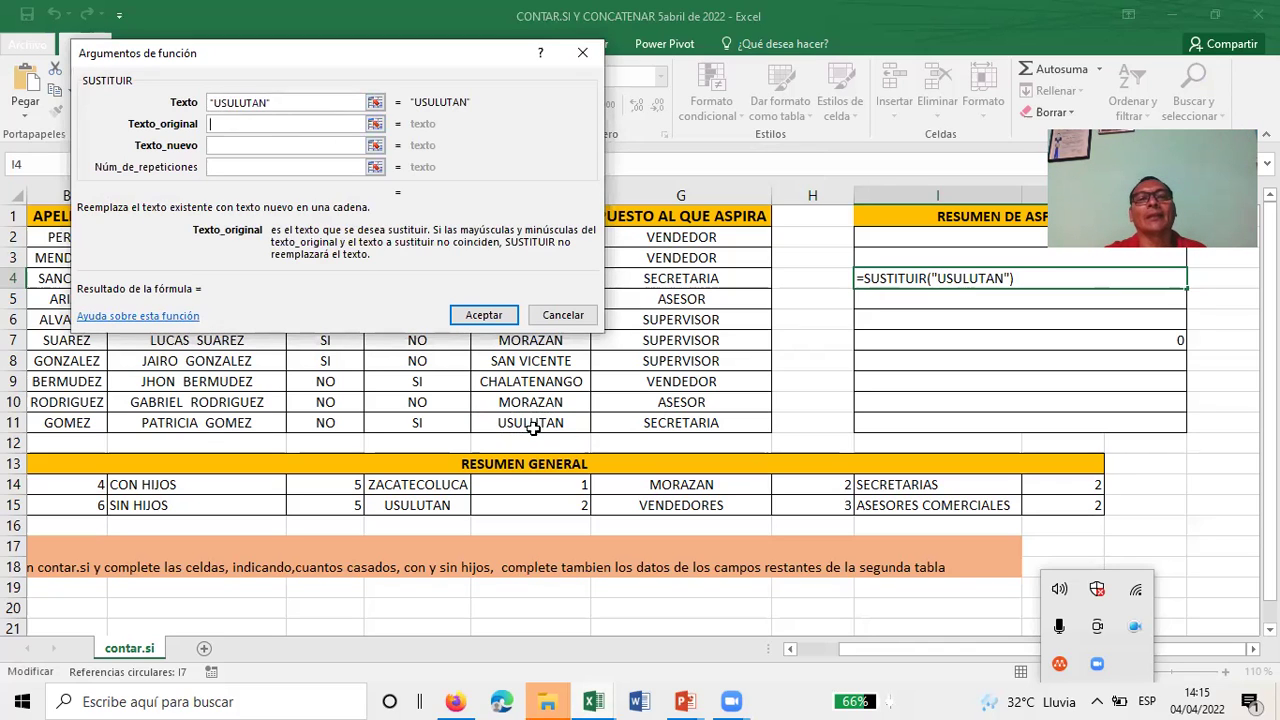
click(375, 123)
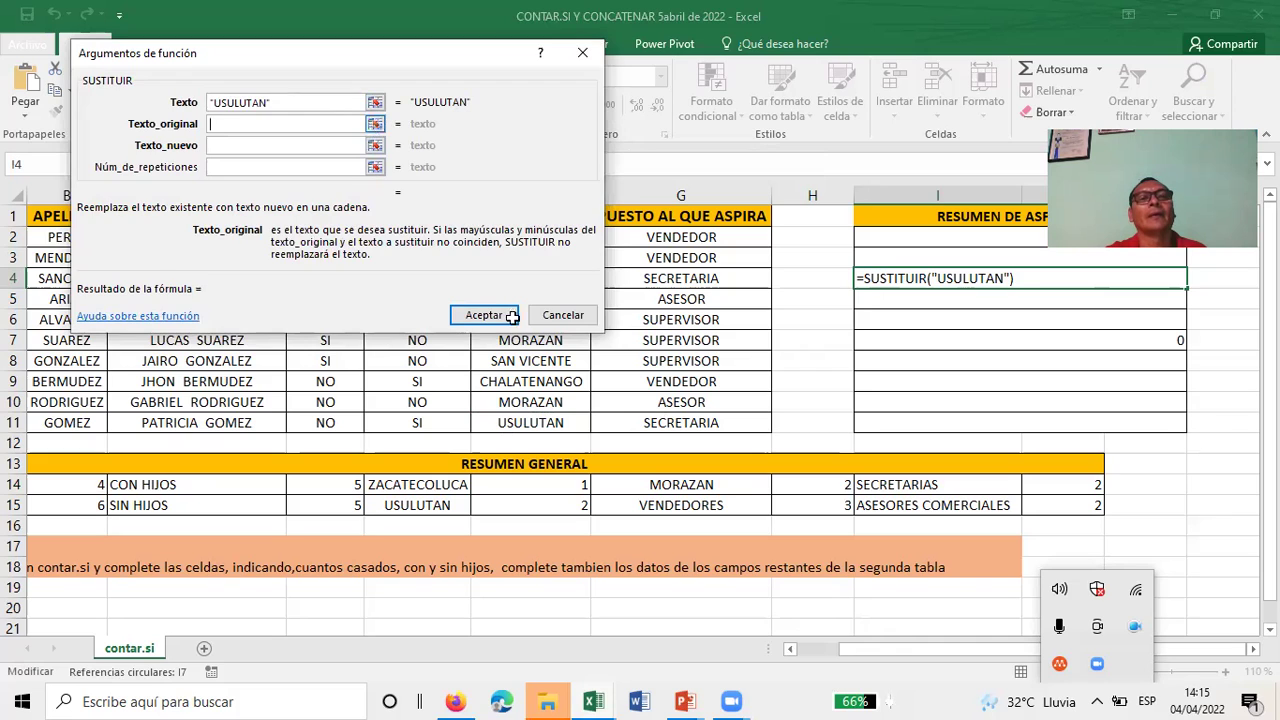
click(495, 420)
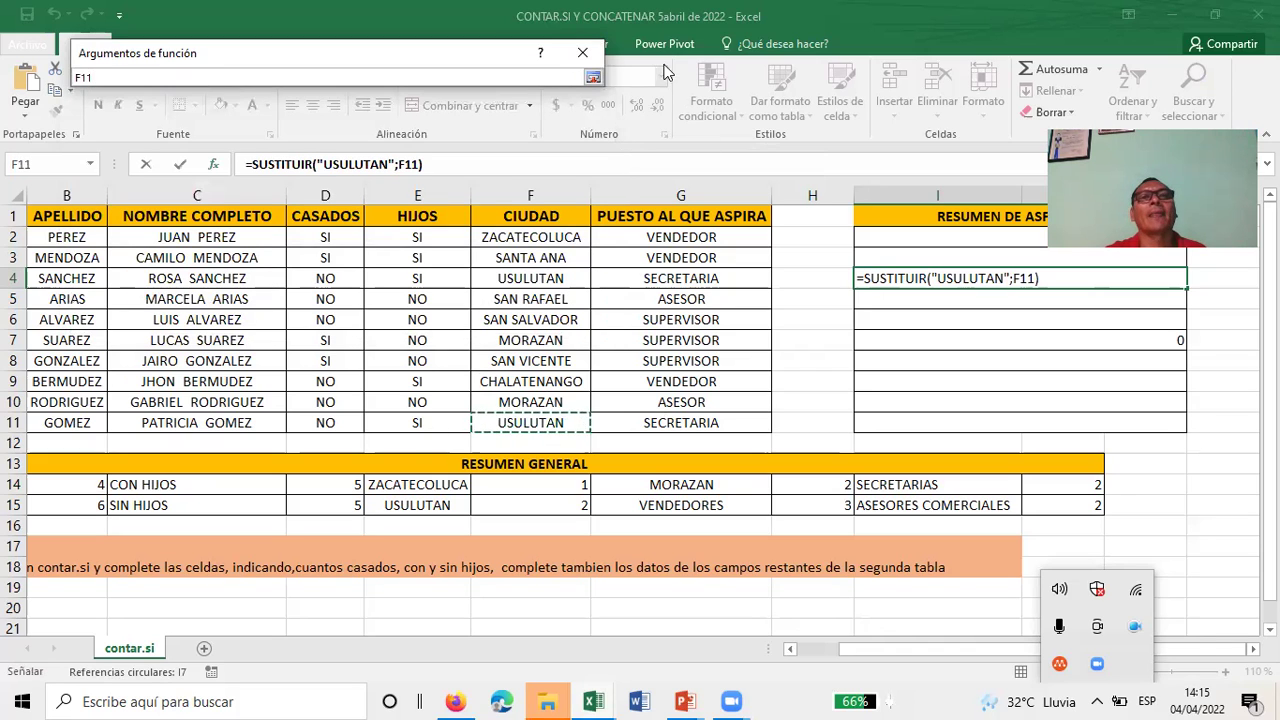
click(593, 79)
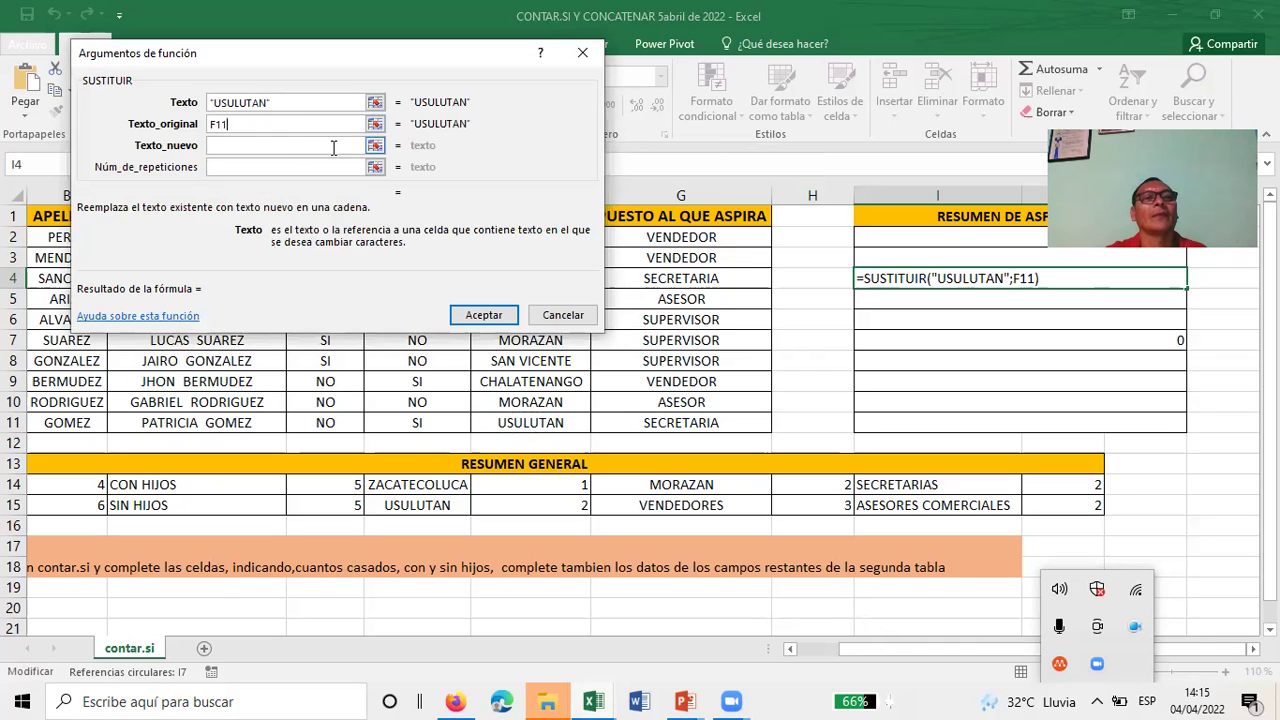
Step: Enter LAPAZ as Texto_nuevo and confirm the formula in I4
click(374, 146)
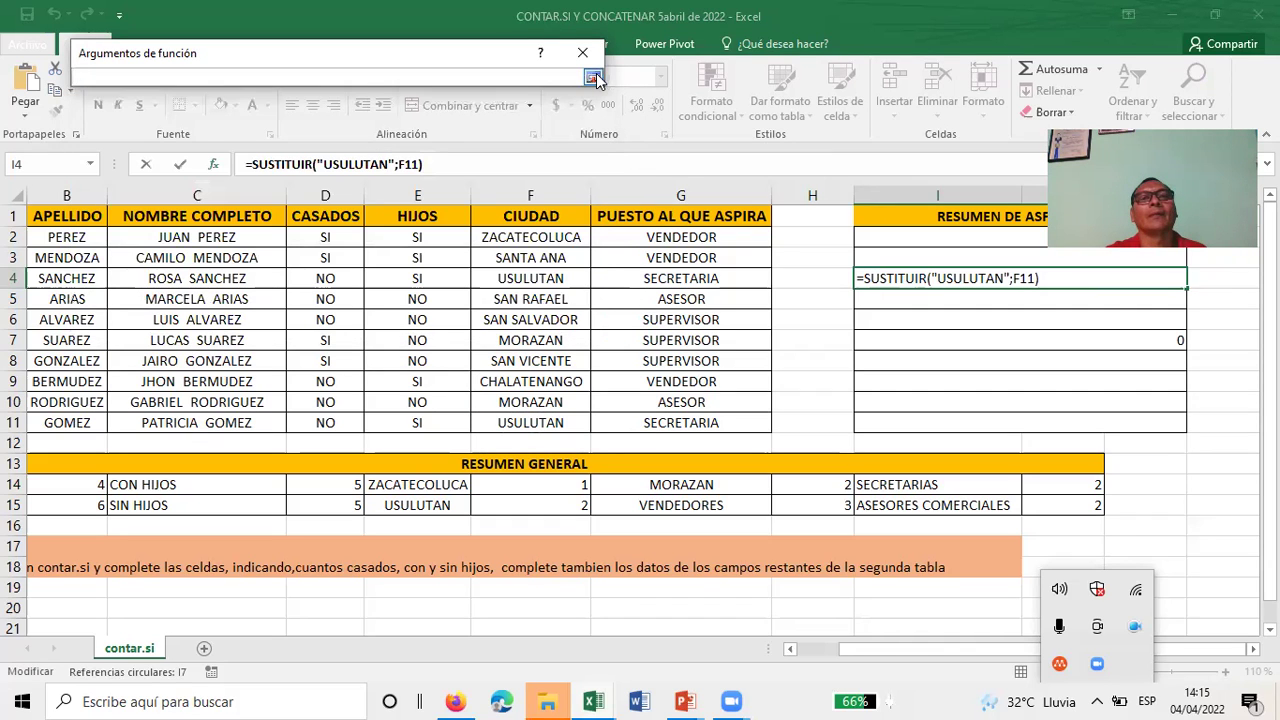
click(593, 79)
text(LAPAZ)
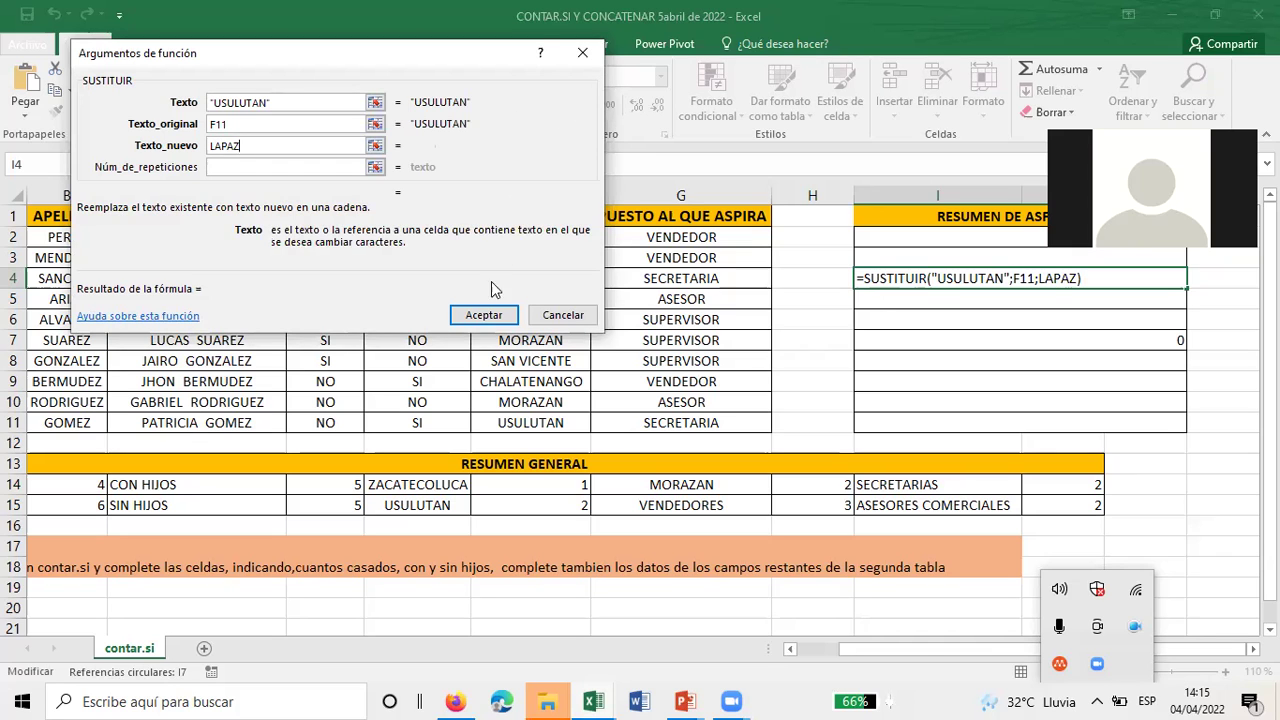
click(483, 314)
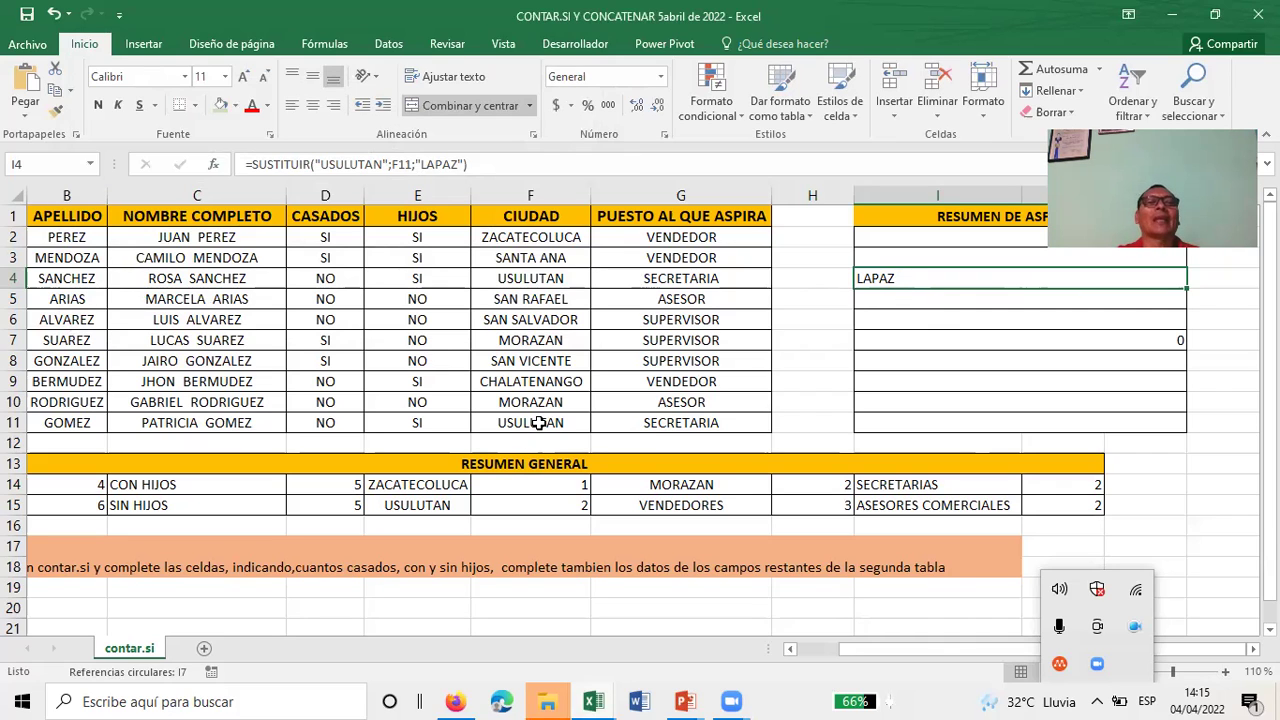
Step: Delete the LAPAZ formula from I4, abandon a new entry, and move down to I7
key(Delete)
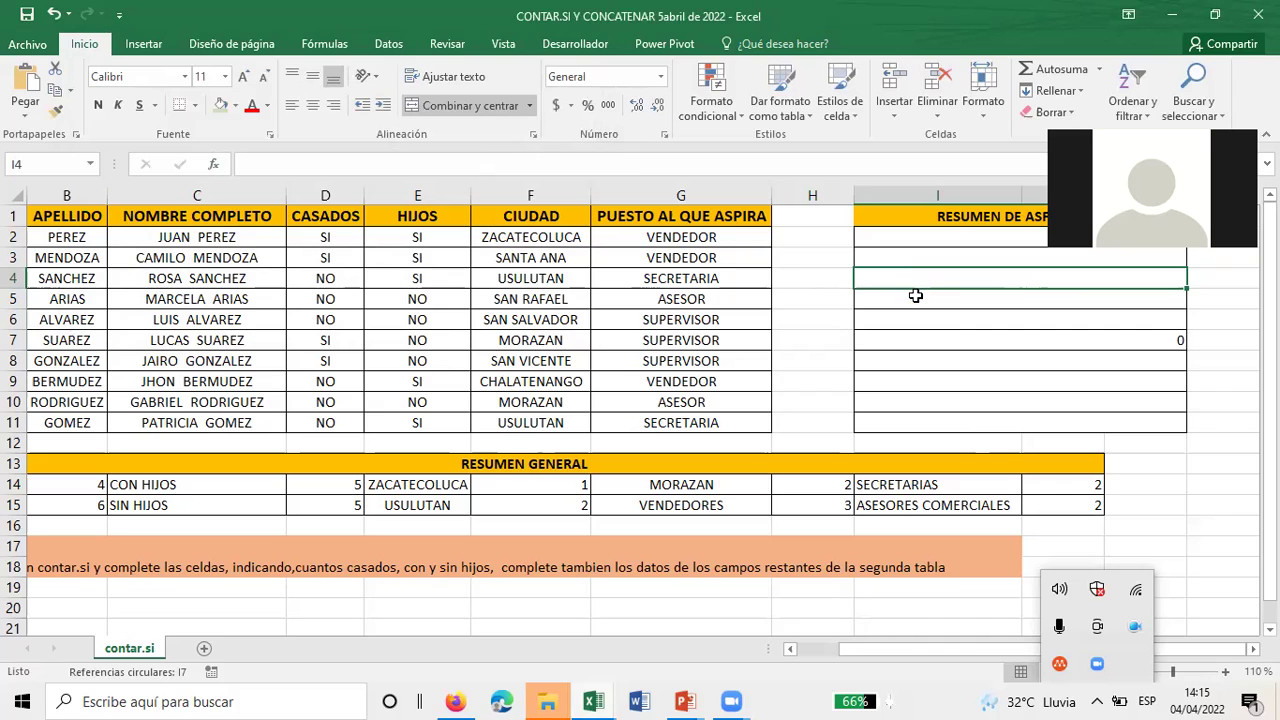
text(=)
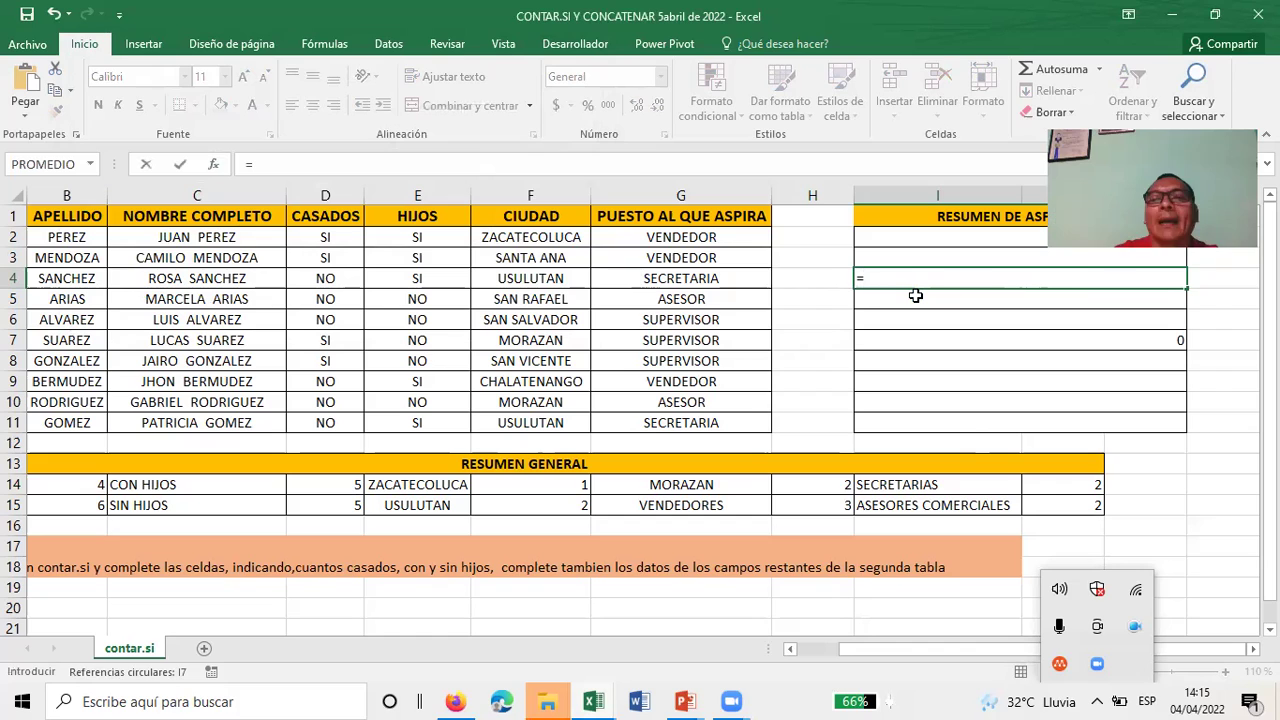
key(Escape)
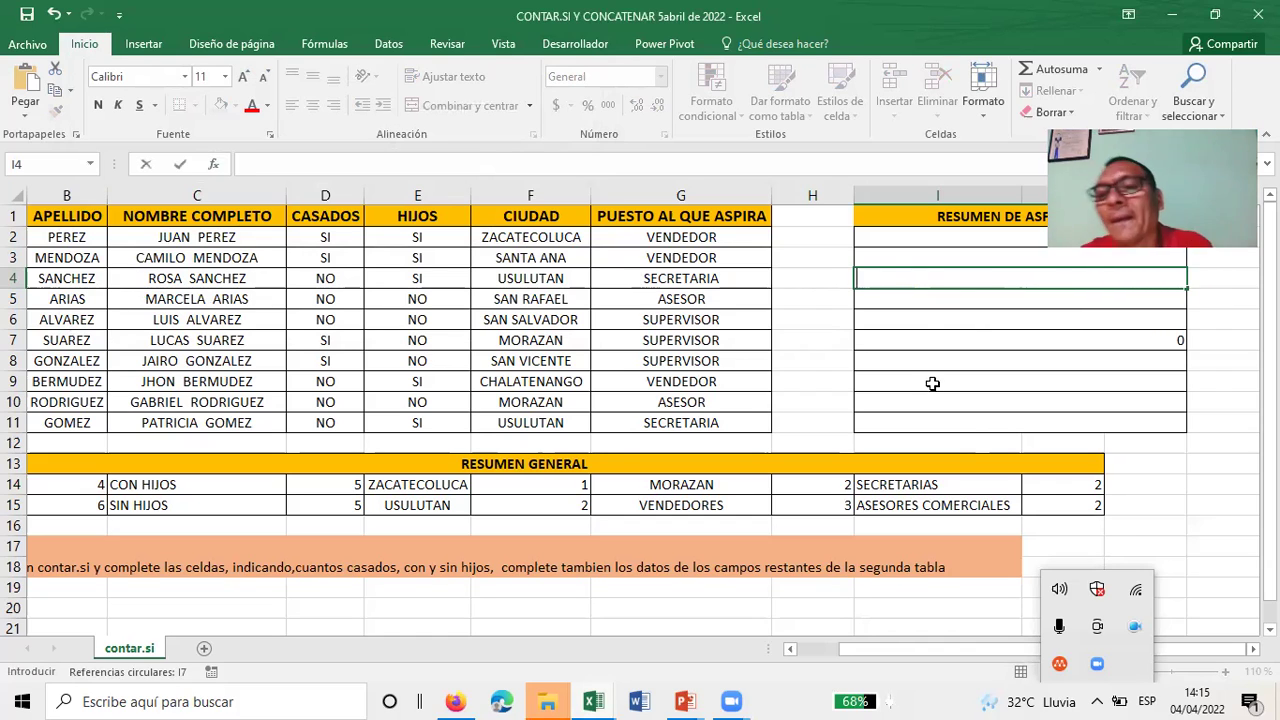
key(Down)
key(Down)
key(Down)
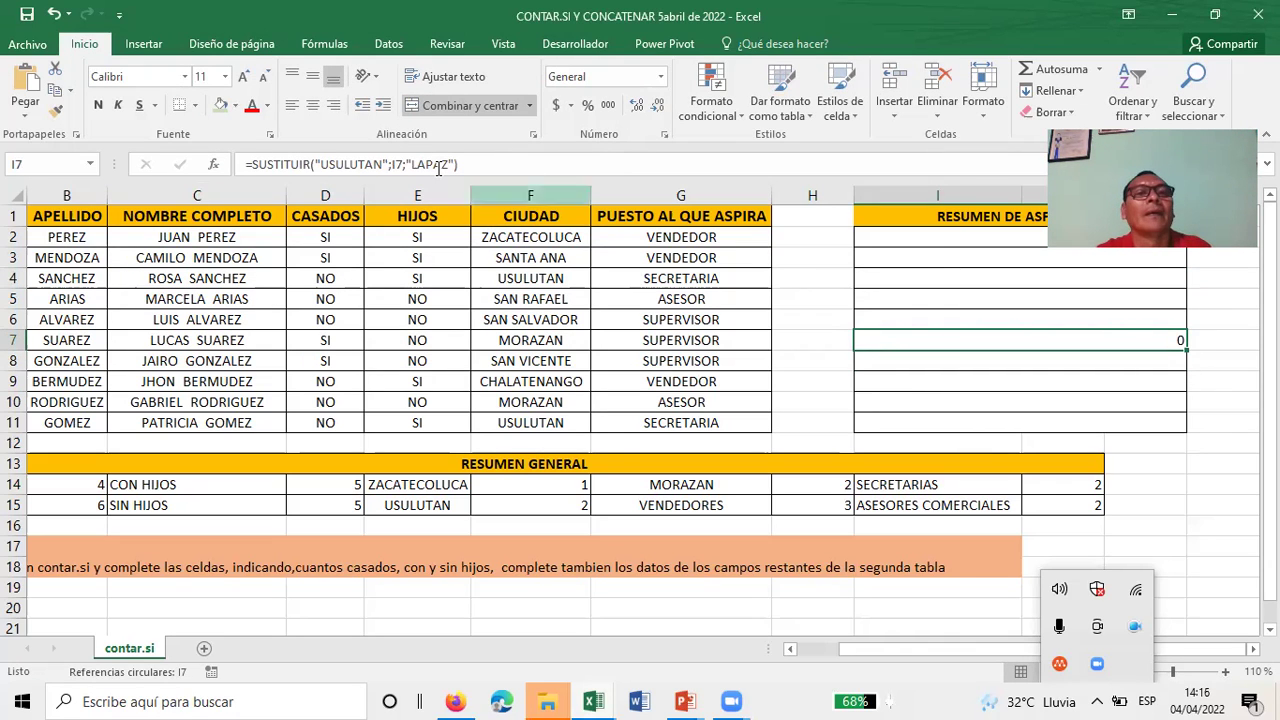
Step: Trim I7's formula of its old arguments so it reads =SUSTITUIR("USULUTAN";)
click(451, 166)
key(Left)
key(Left)
key(Left)
key(BackSpace)
key(BackSpace)
key(BackSpace)
key(BackSpace)
key(BackSpace)
key(BackSpace)
key(BackSpace)
key(BackSpace)
key(BackSpace)
key(BackSpace)
key(BackSpace)
key(BackSpace)
key(Delete)
key(Delete)
key(Delete)
key(Delete)
key(Delete)
key(Delete)
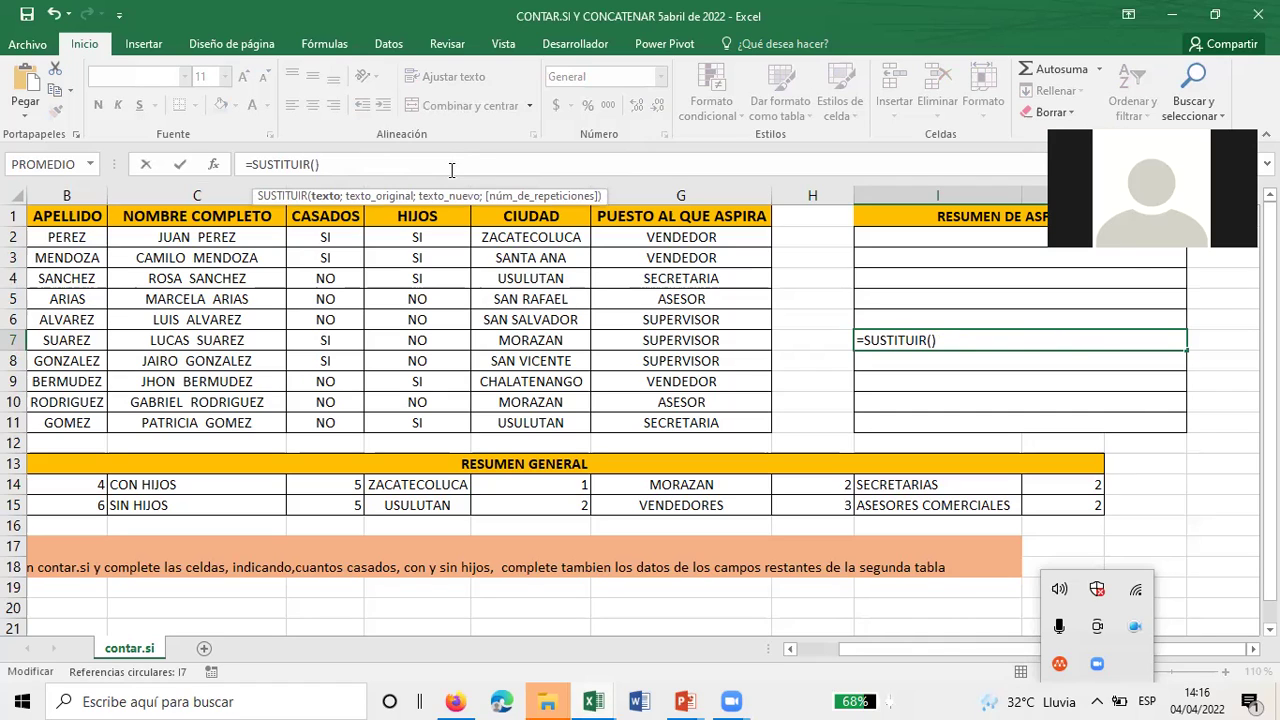
text(U)
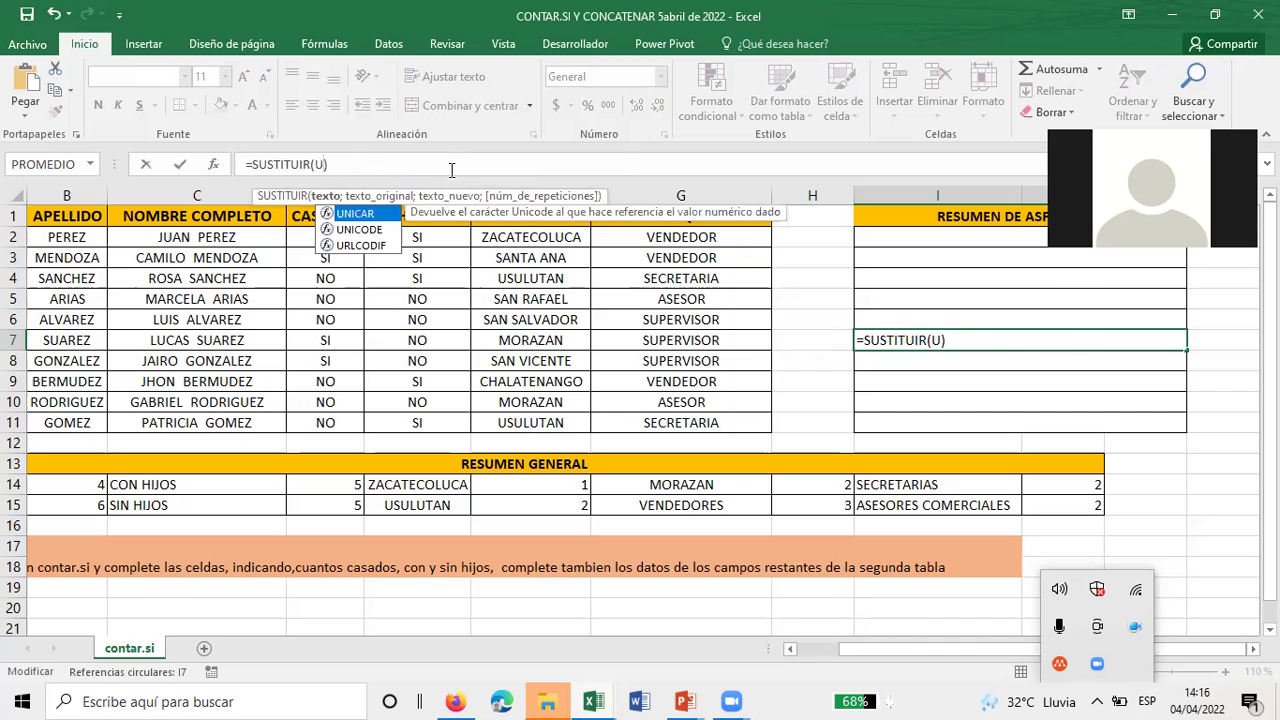
key(BackSpace)
text("USULUTAN";)
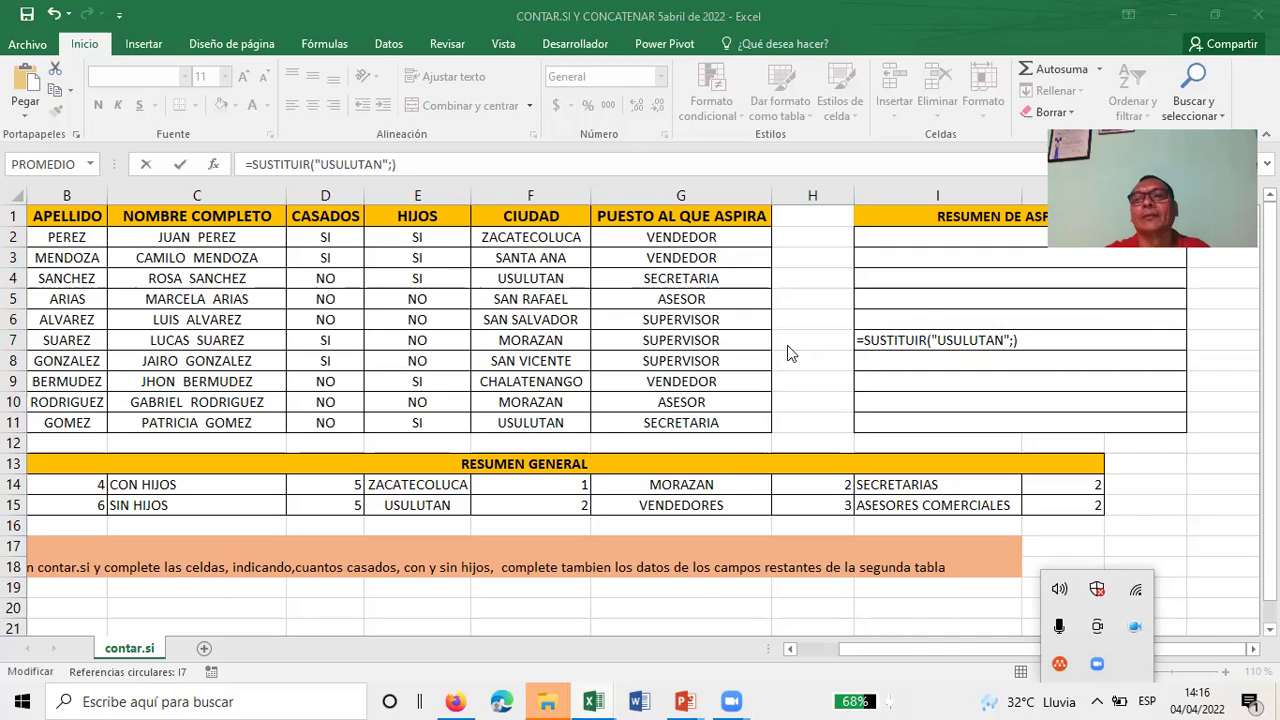
Step: Add the CIUDAD range F2:F11 as the text to replace in I7's formula
click(392, 164)
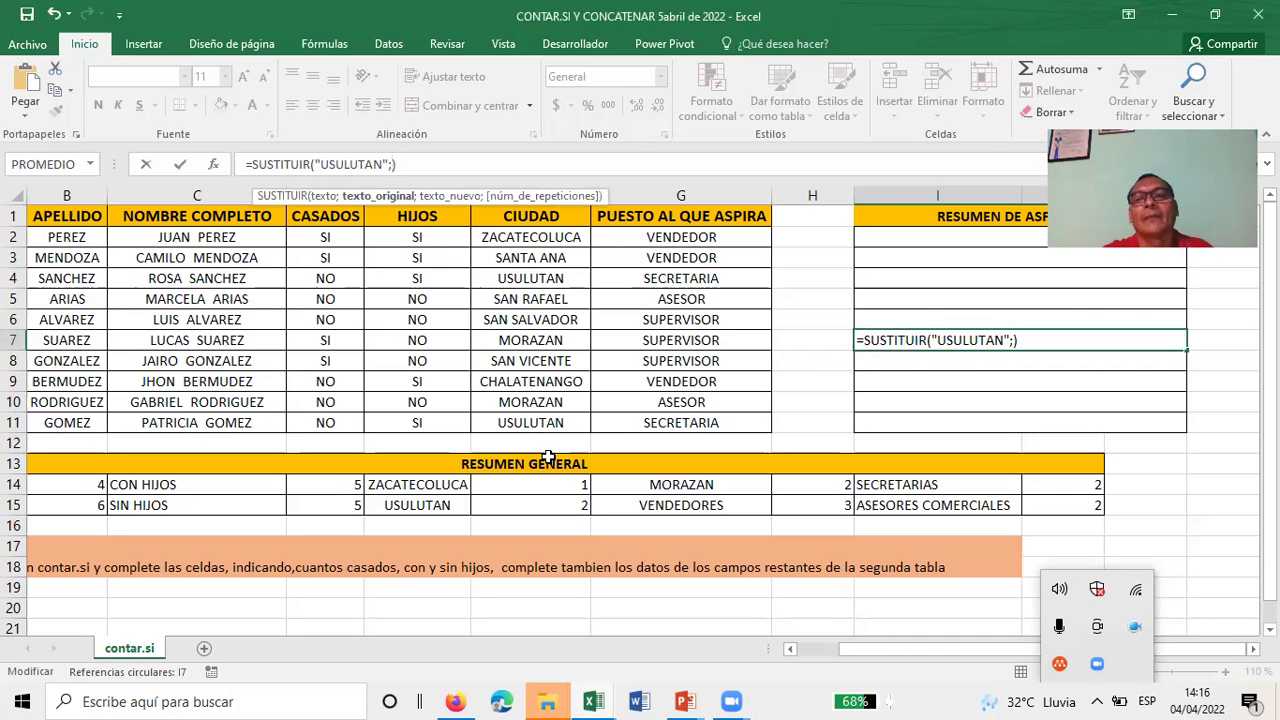
drag(505, 242, 510, 421)
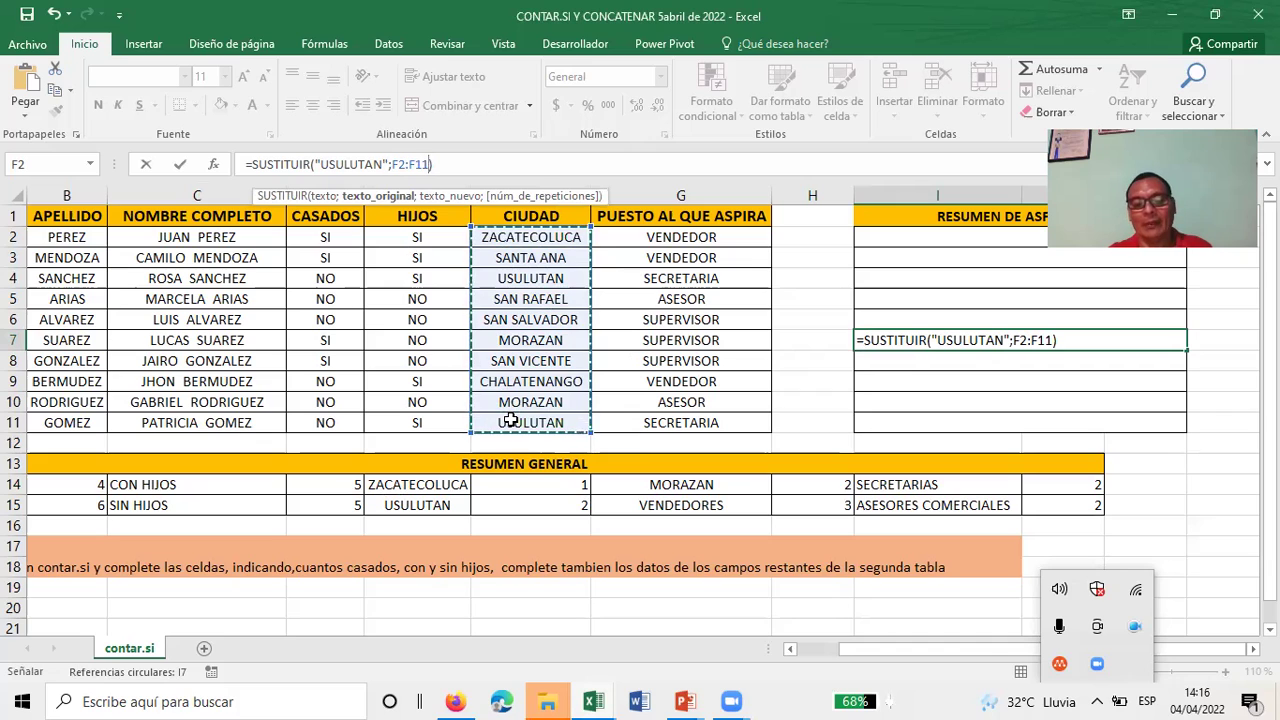
text(;)
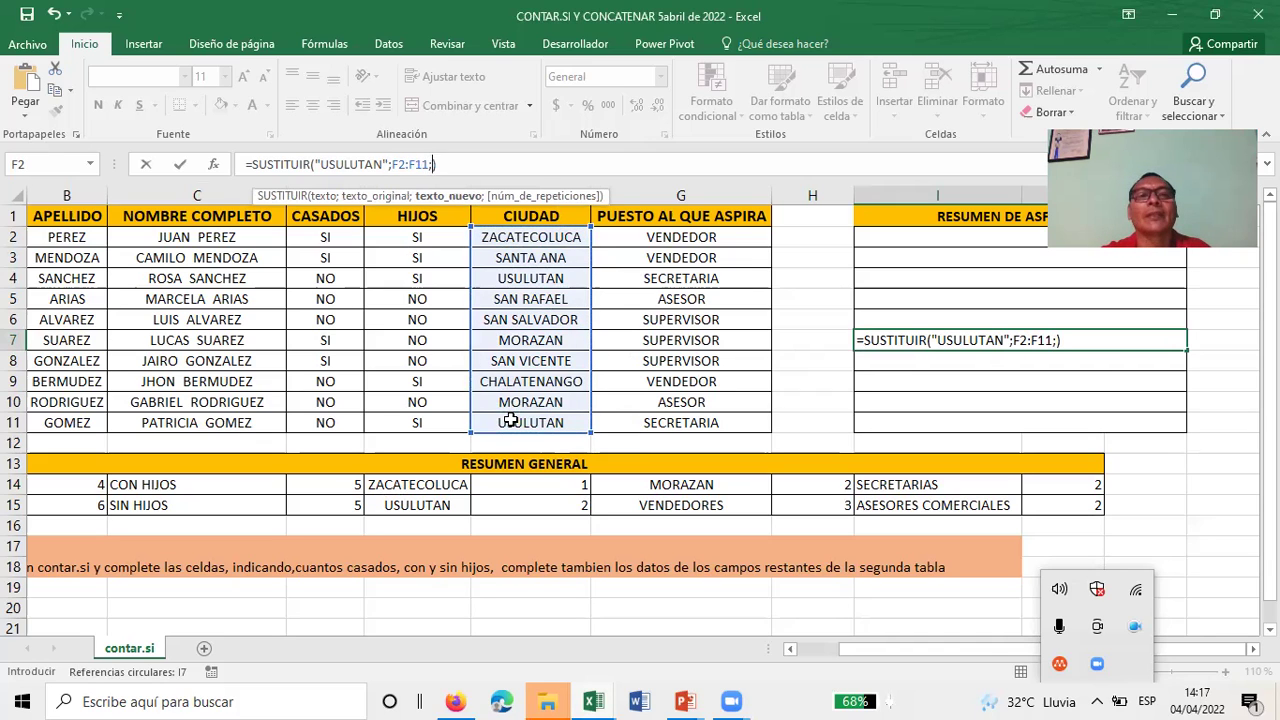
Step: Add "DOS" as the new text after F2:F11 and commit the I7 formula
click(406, 166)
click(408, 166)
click(342, 162)
click(396, 165)
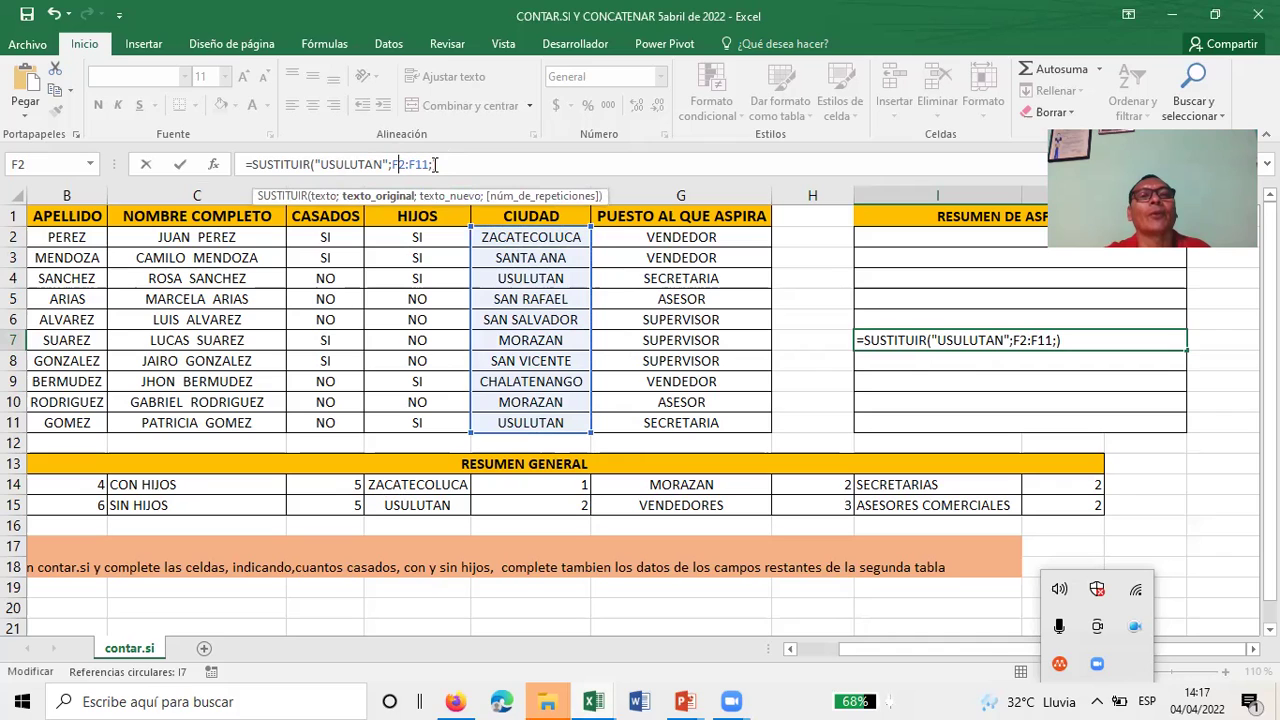
click(432, 165)
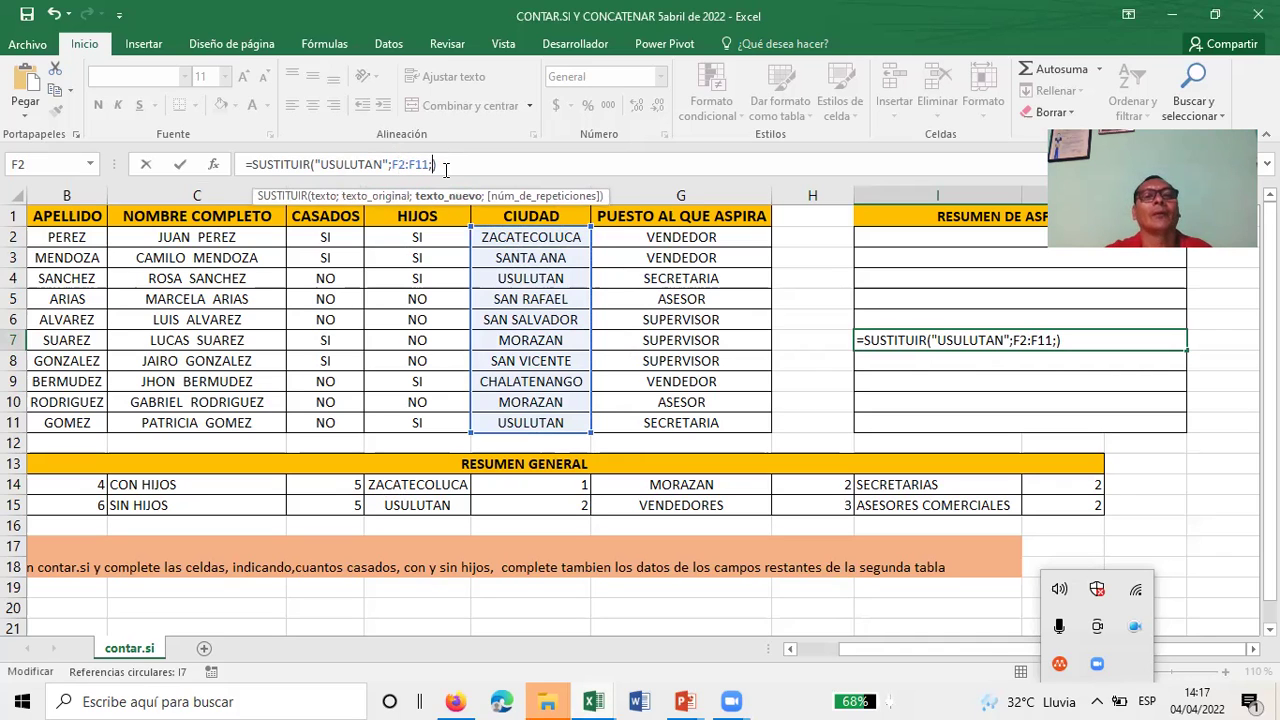
text("DOS")
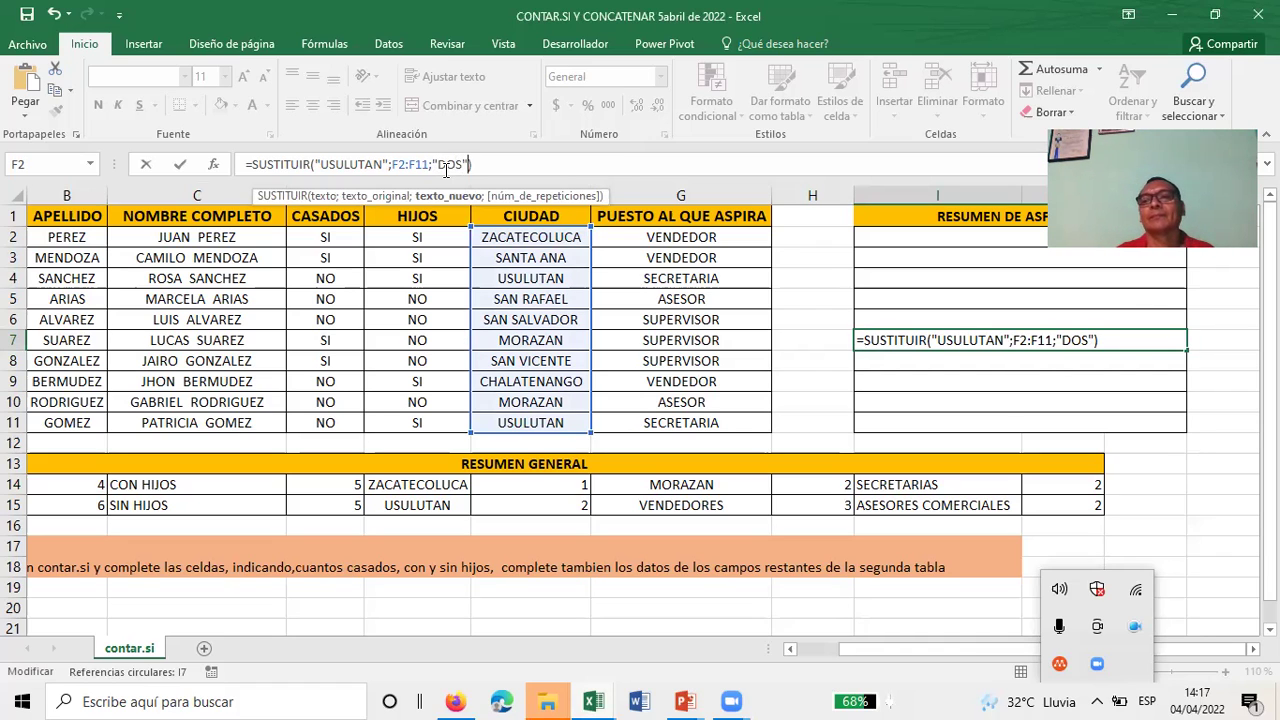
key(Return)
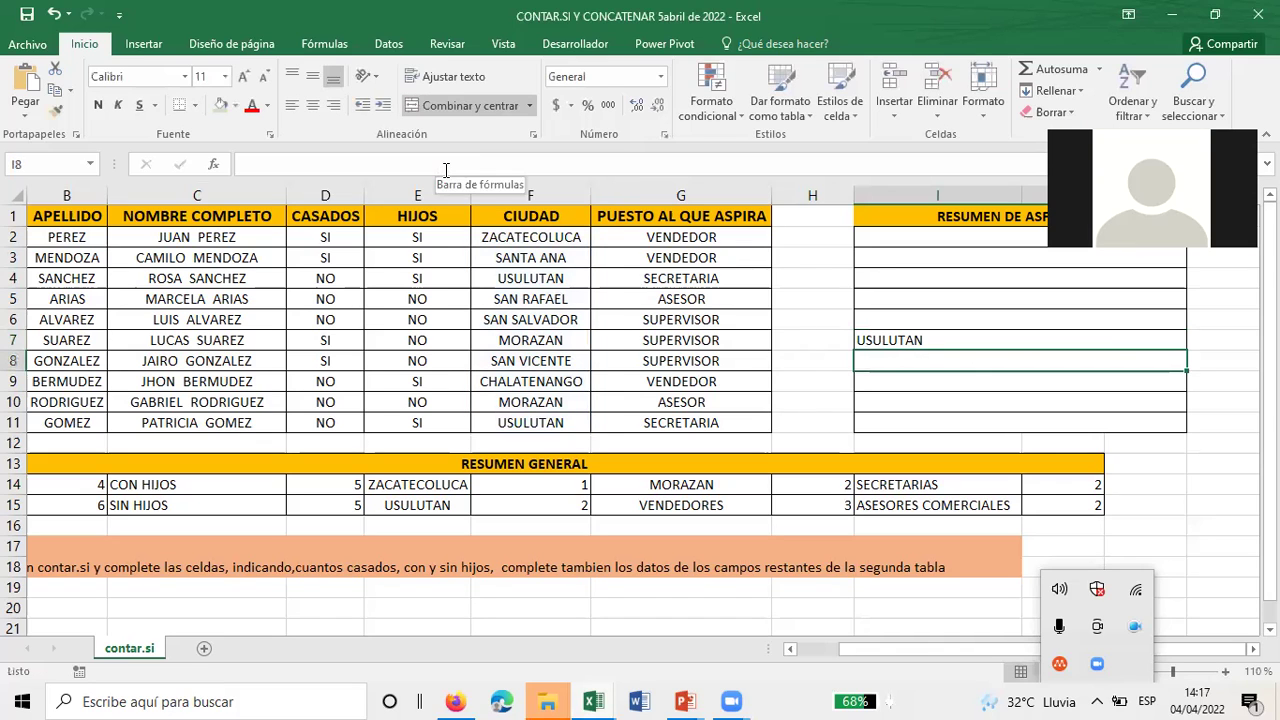
Step: Check cells I6 and I7, then reopen I7's SUSTITUIR formula to see its F2:F11 range
click(917, 340)
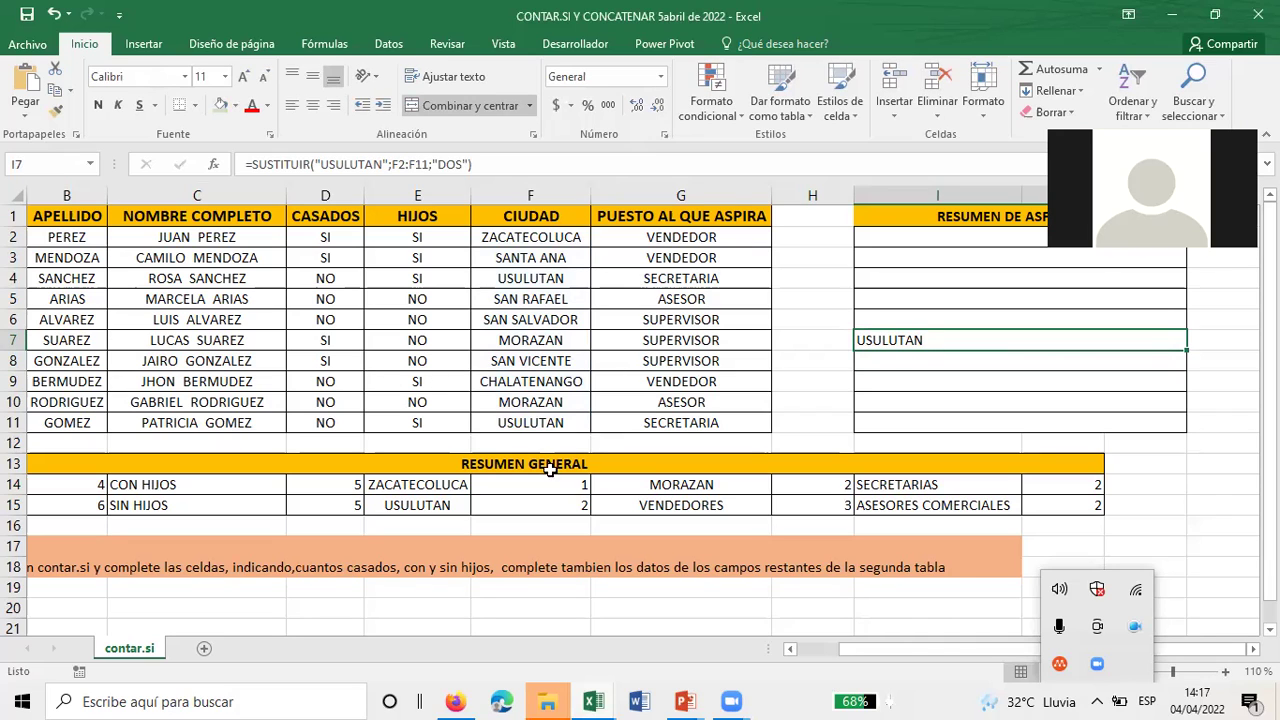
click(897, 316)
click(903, 344)
double_click(903, 344)
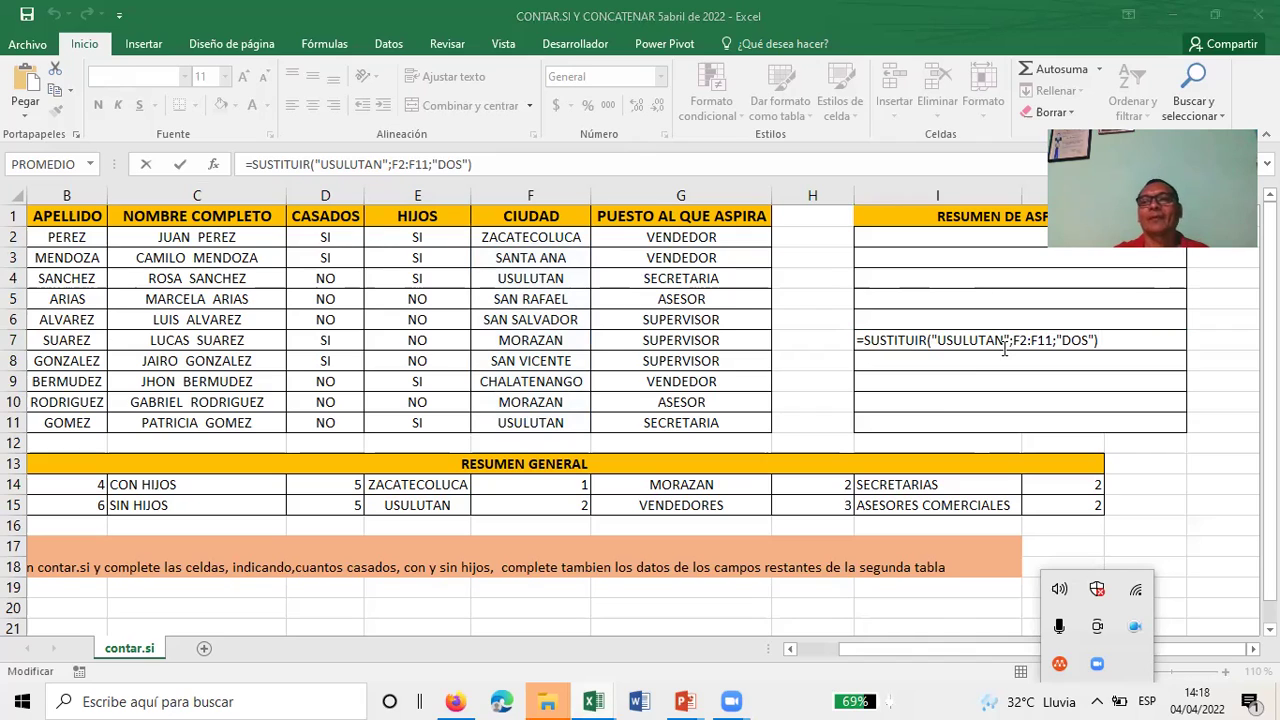
Step: Commit I7's formula unchanged, then review cells I6, H6, I7 and the F2:F11 city list
click(1109, 339)
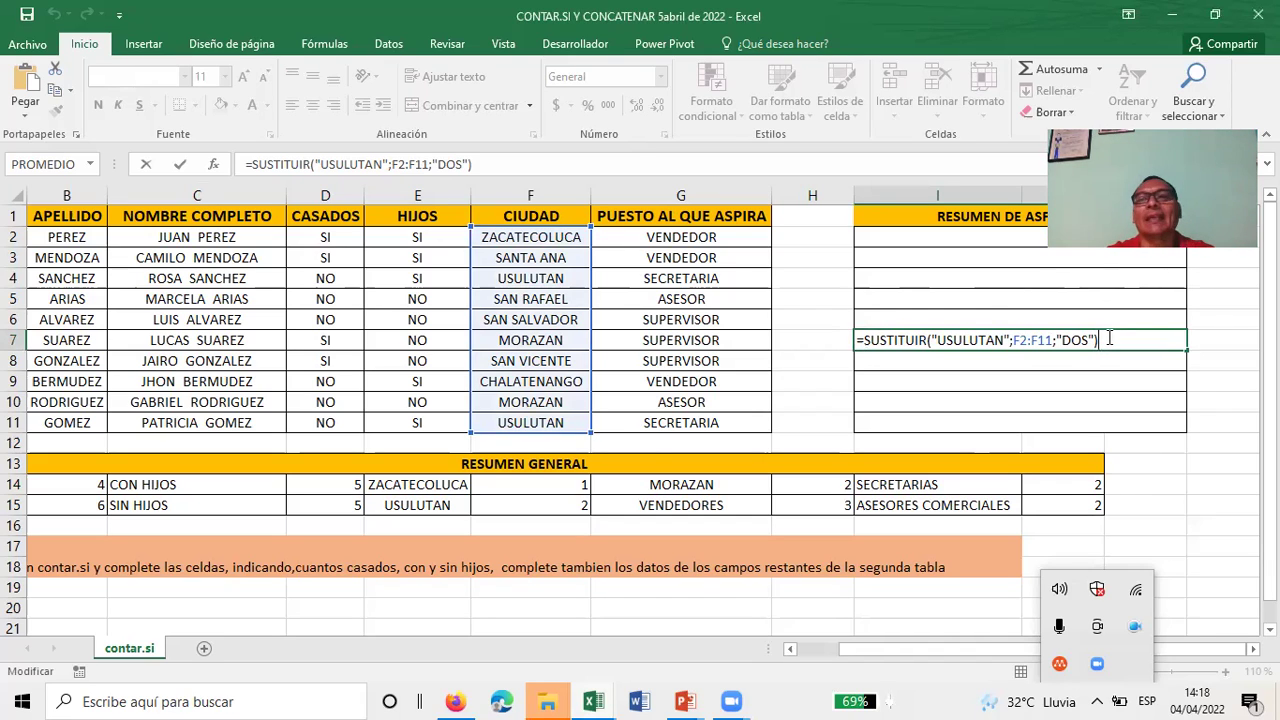
key(ctrl+Return)
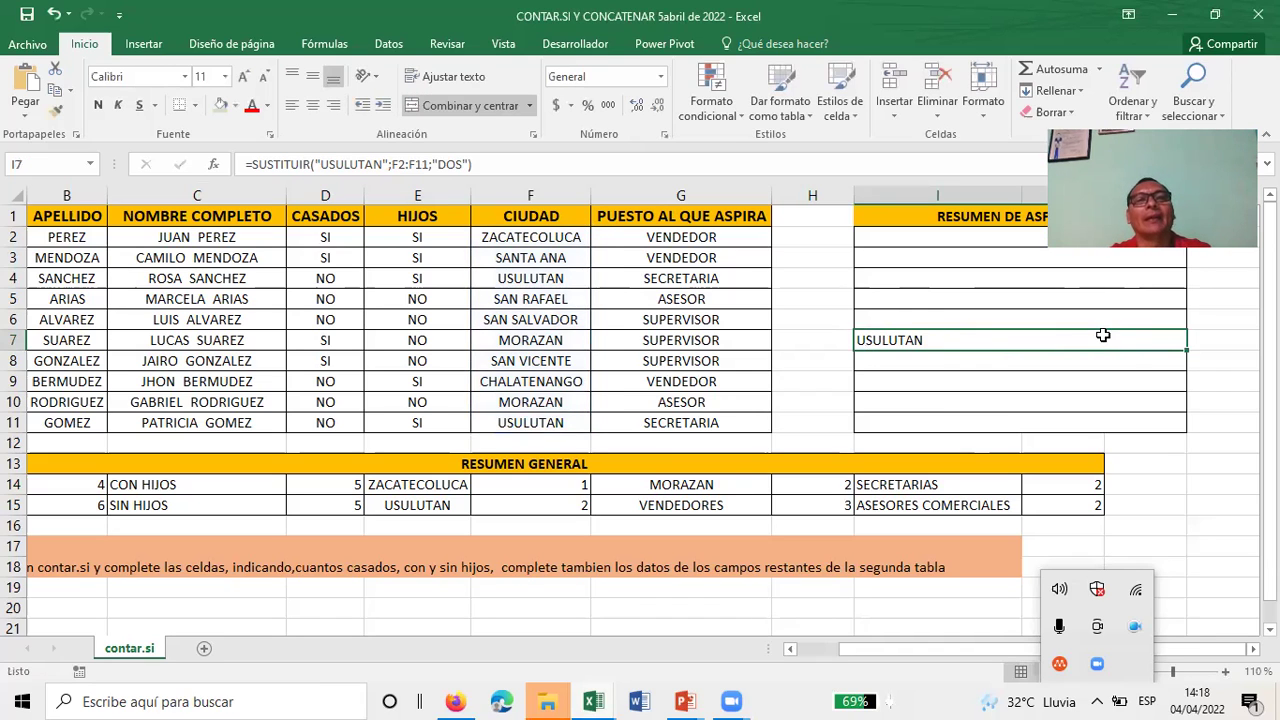
click(923, 319)
click(818, 316)
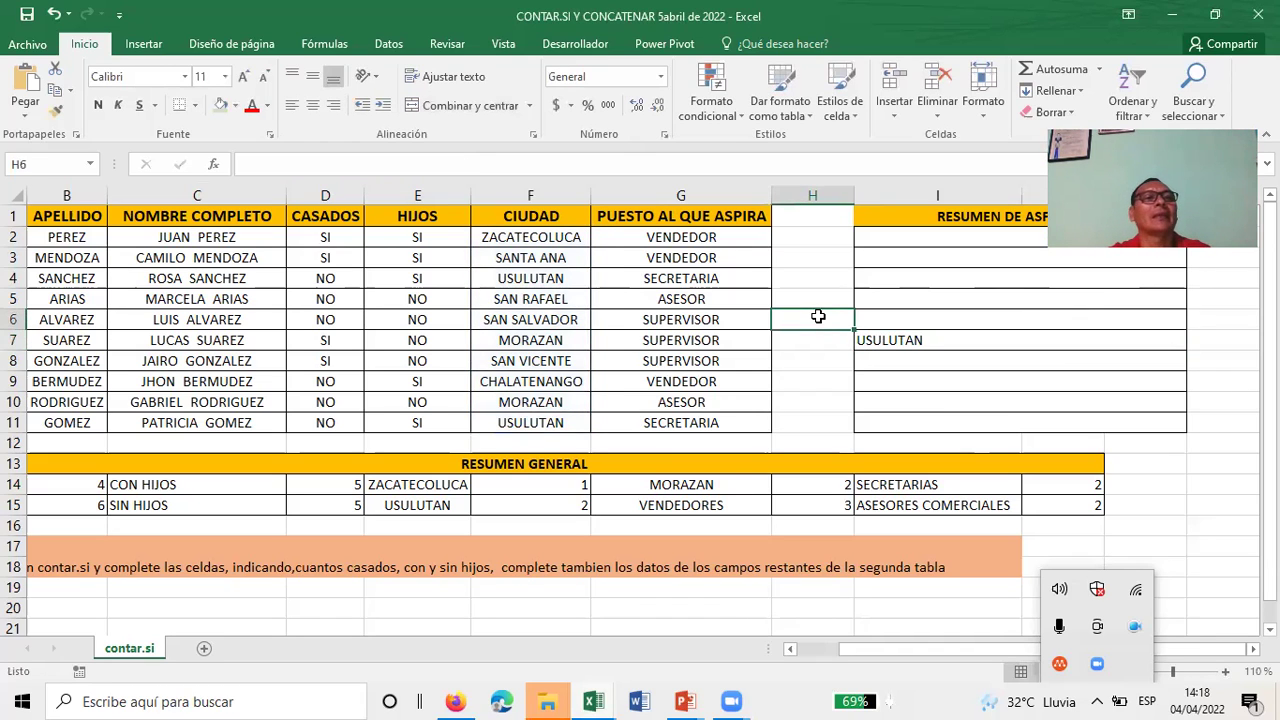
click(904, 340)
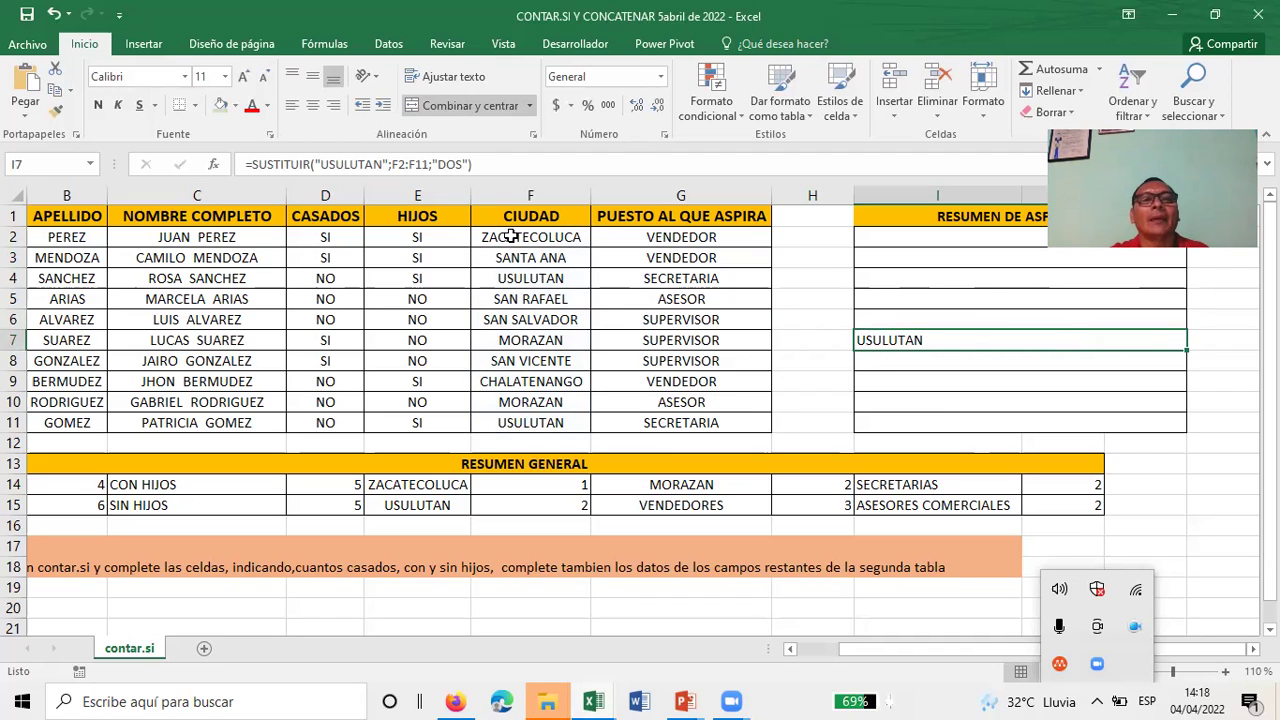
drag(510, 237, 516, 416)
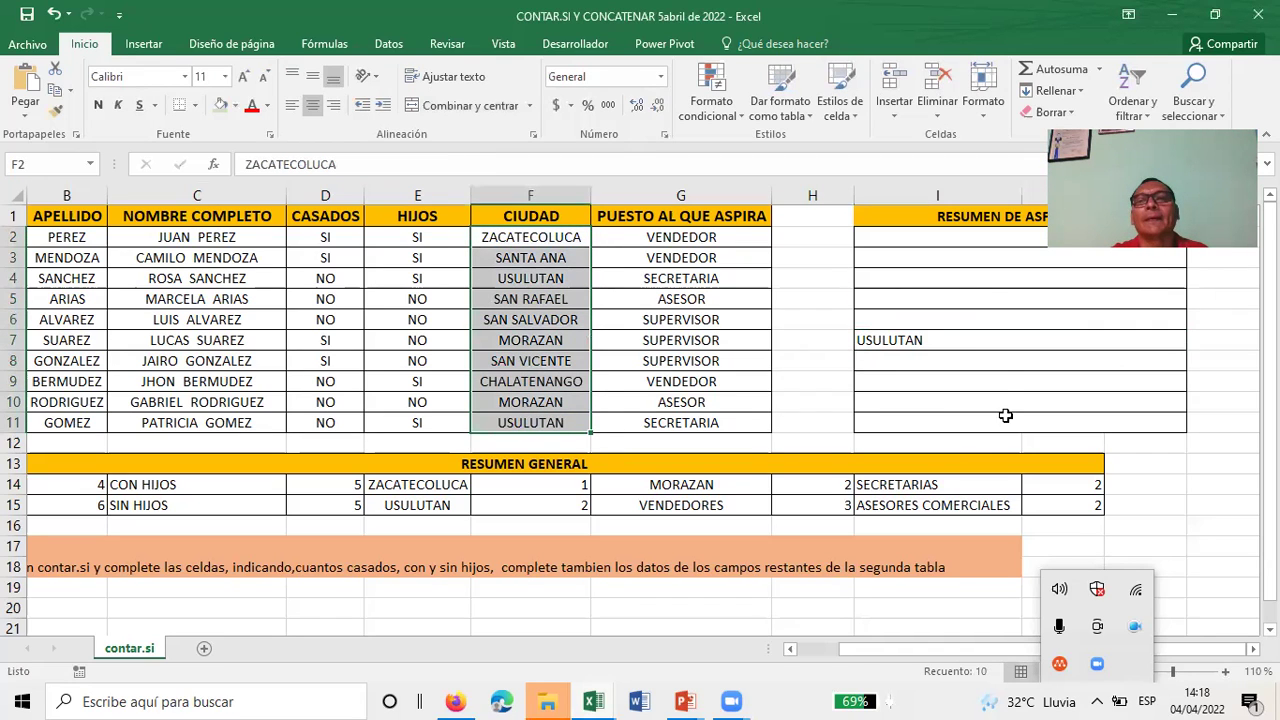
click(955, 345)
click(945, 371)
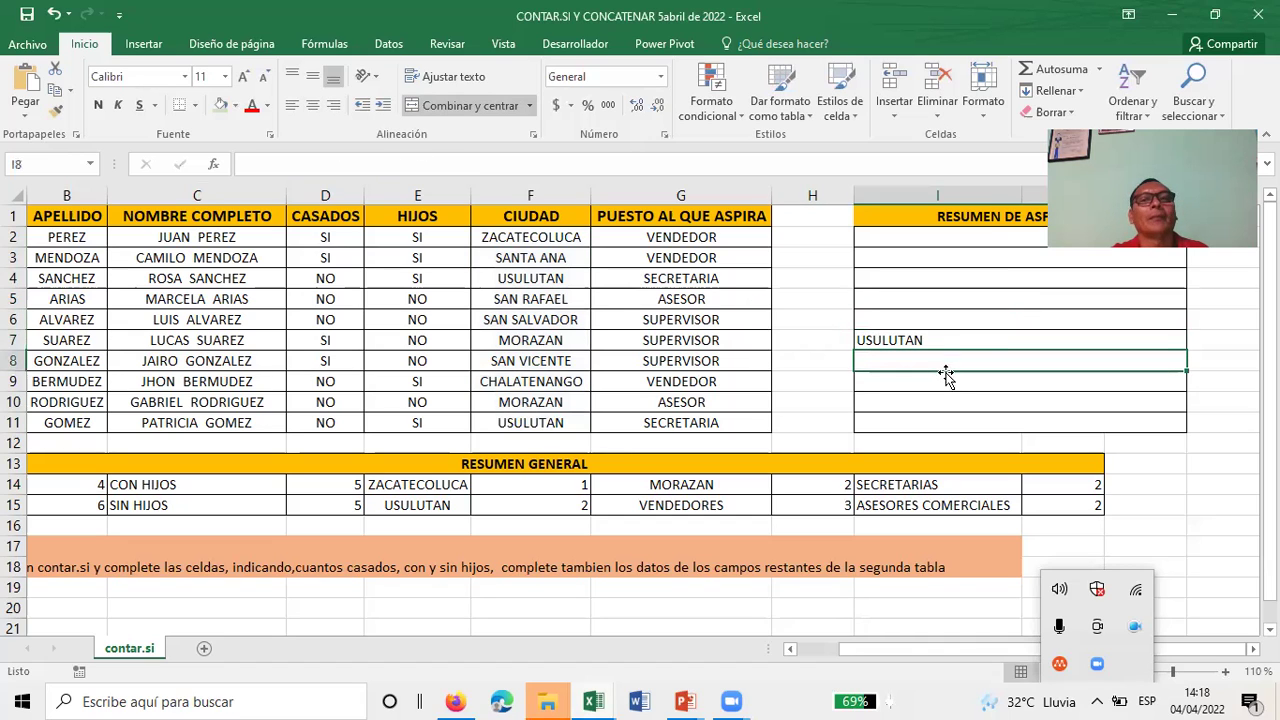
click(955, 342)
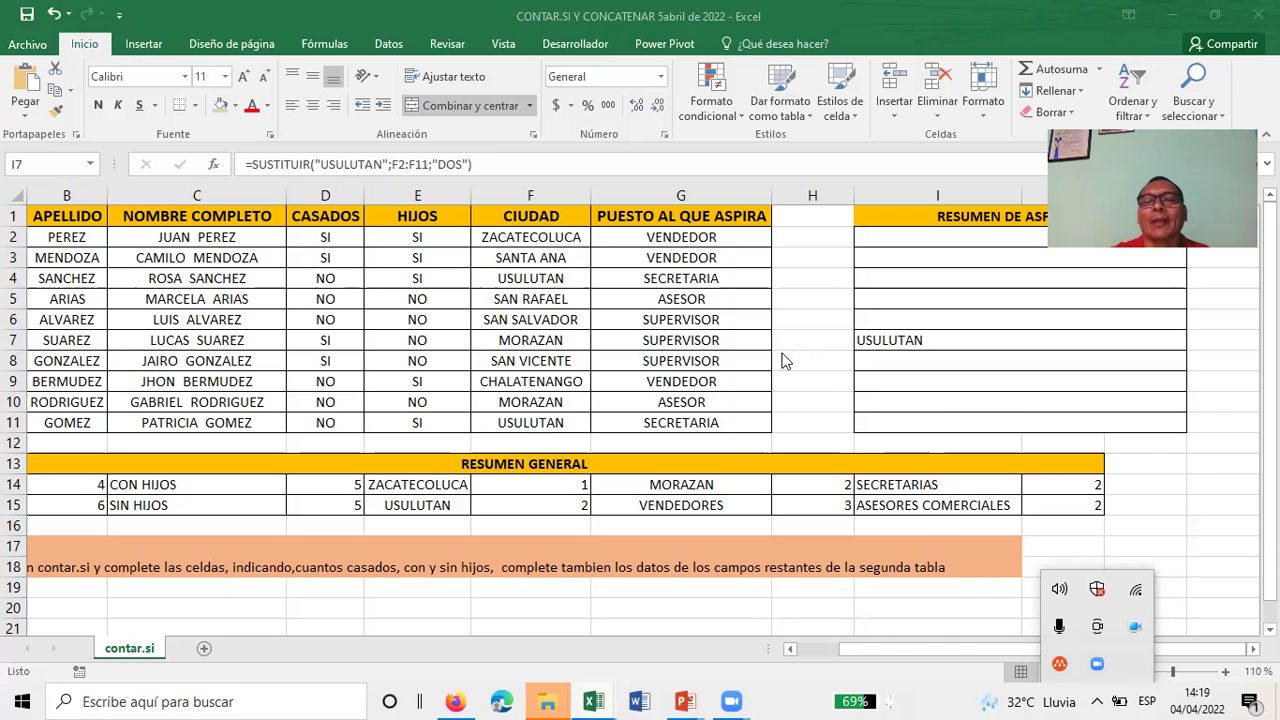
Step: Replace I7 with =SUSTITUIR(F11,F11;"LA PAZ"), which Excel rejects as a problem formula
click(958, 340)
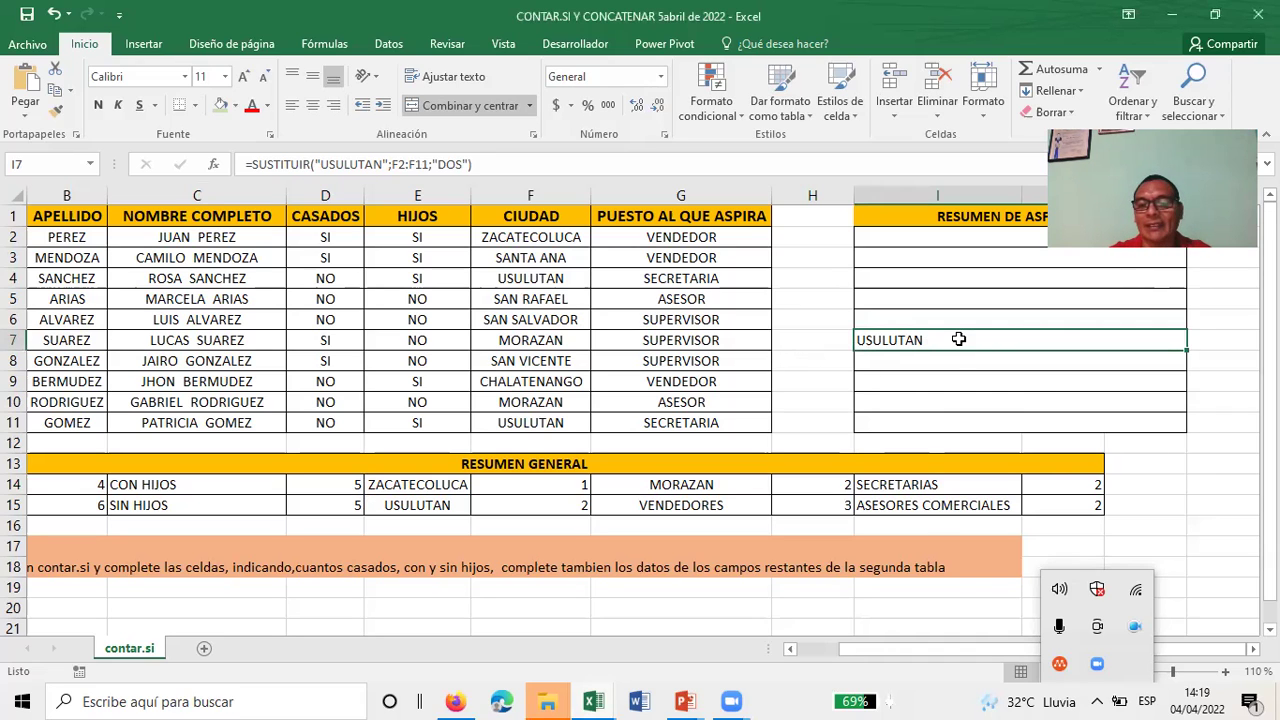
key(Delete)
text(=)
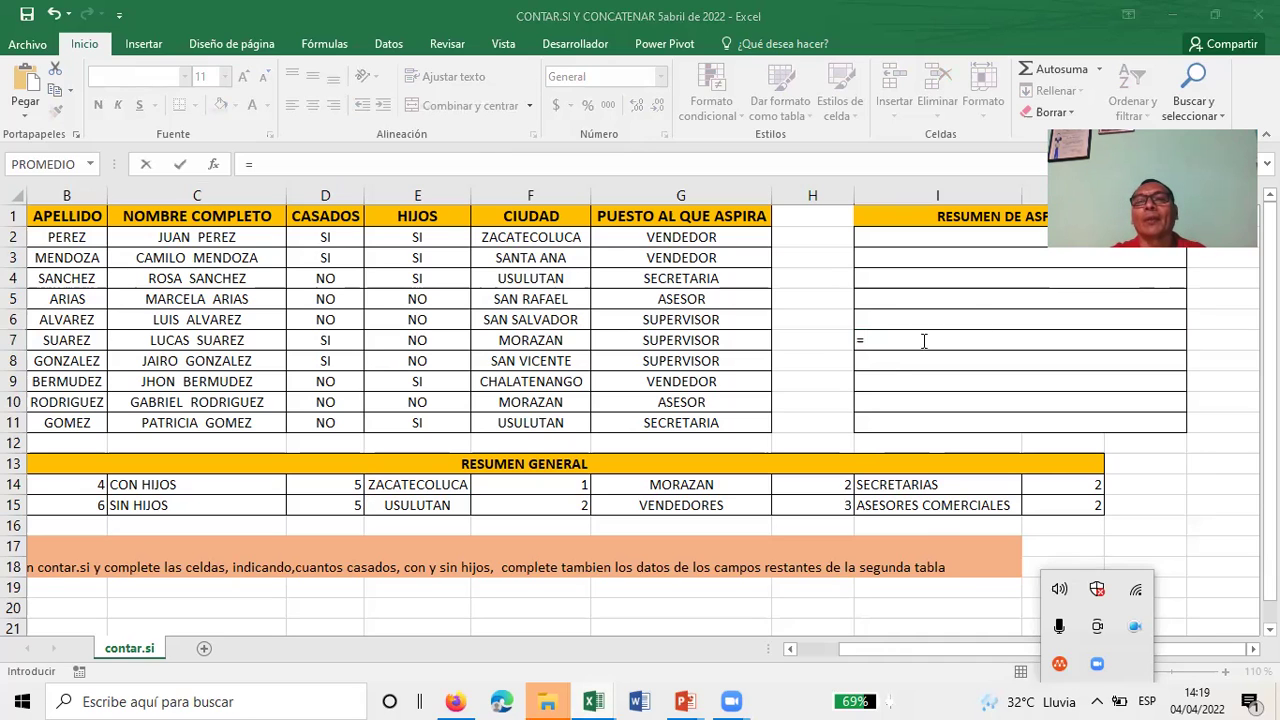
click(887, 361)
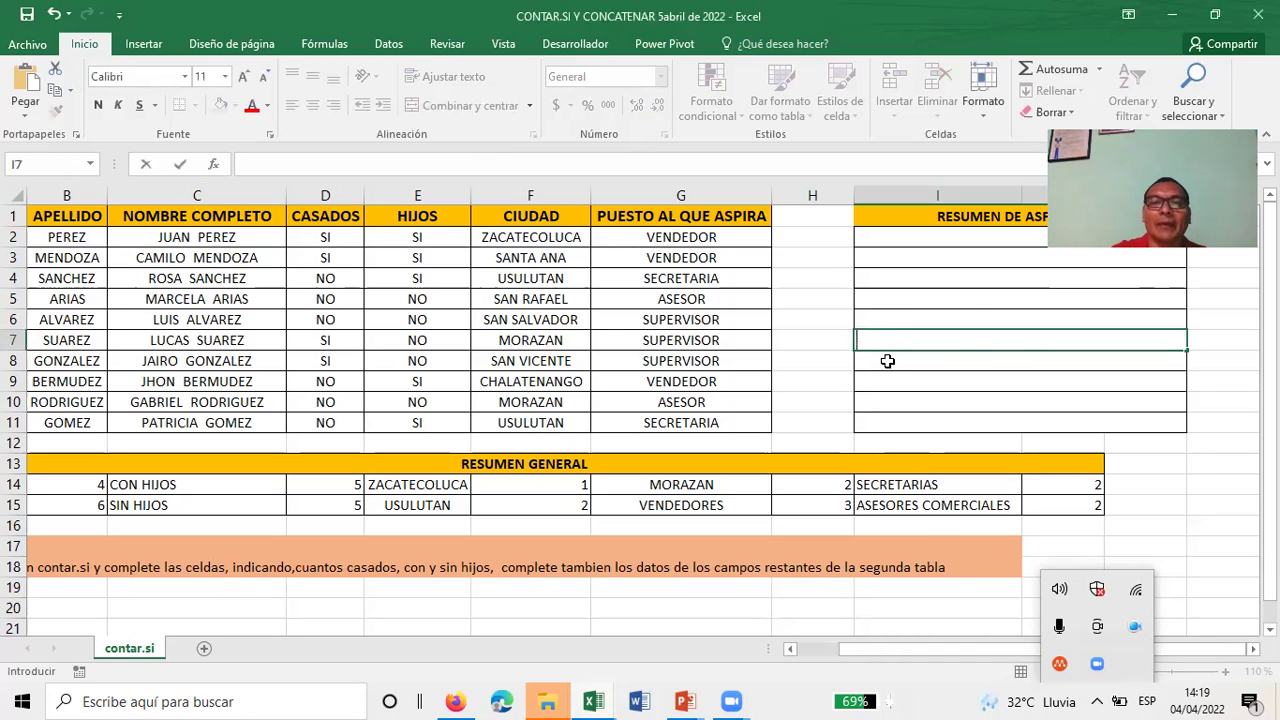
text(SUSTITUIR(F11,F11;"LA PAZ"))
key(BackSpace)
key(Return)
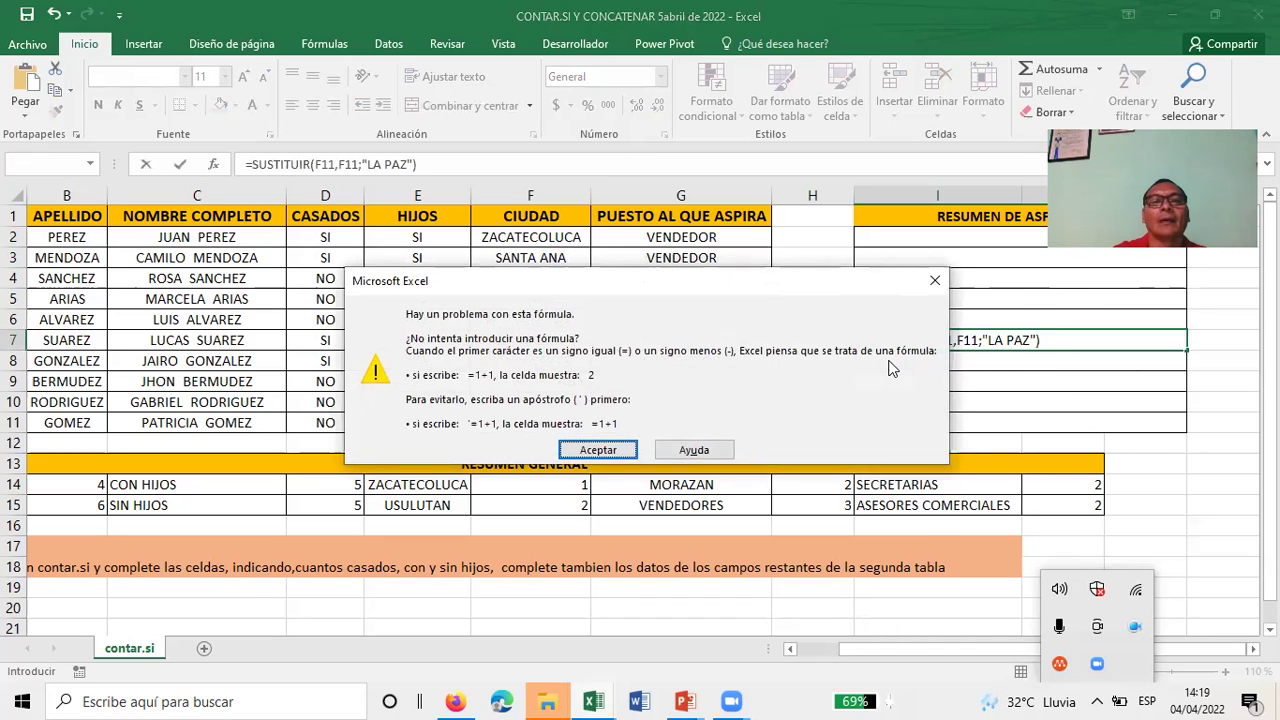
Step: Retry the I7 formula as =SUSTITUIR(F11,11;"LA PAZ"), which Excel rejects again
click(586, 445)
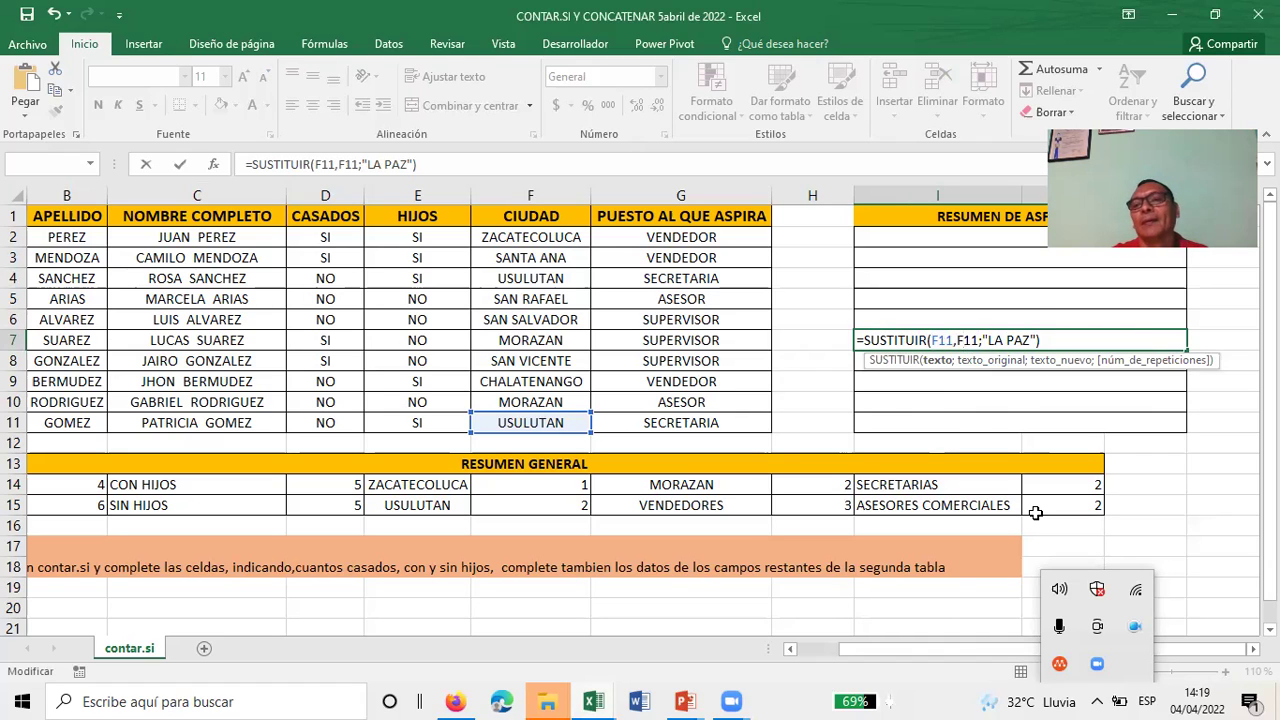
key(BackSpace)
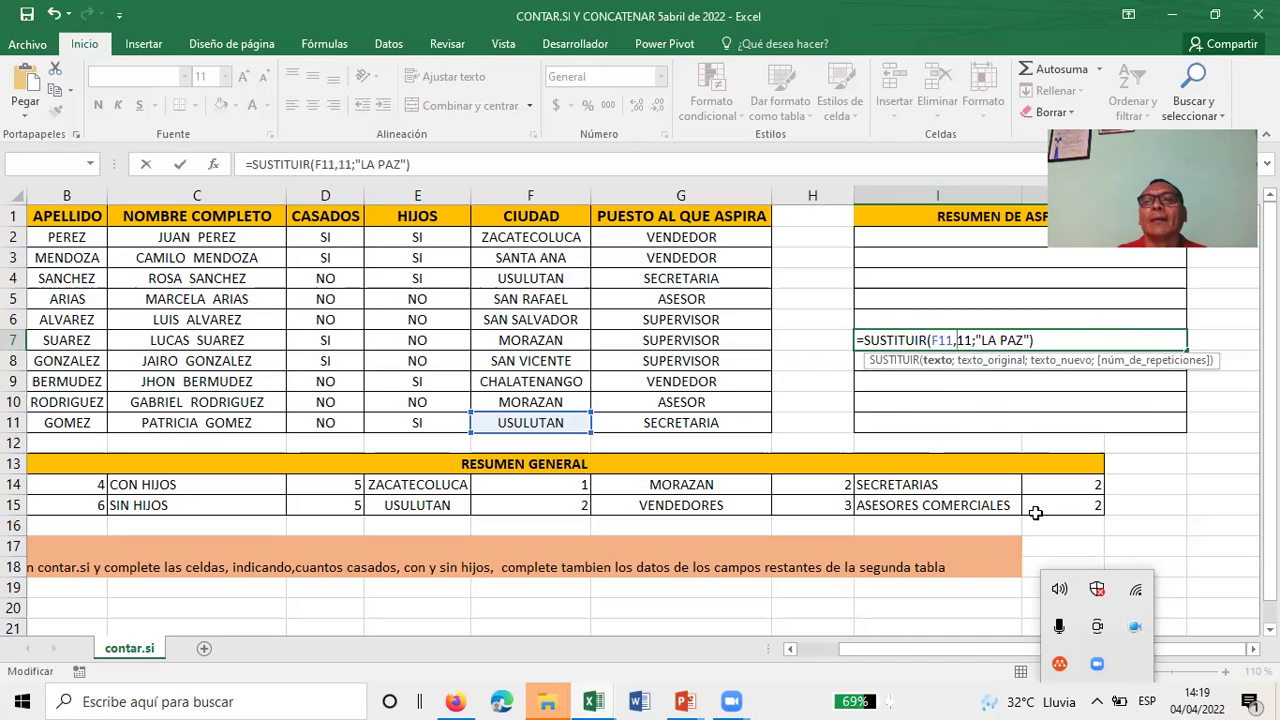
key(Return)
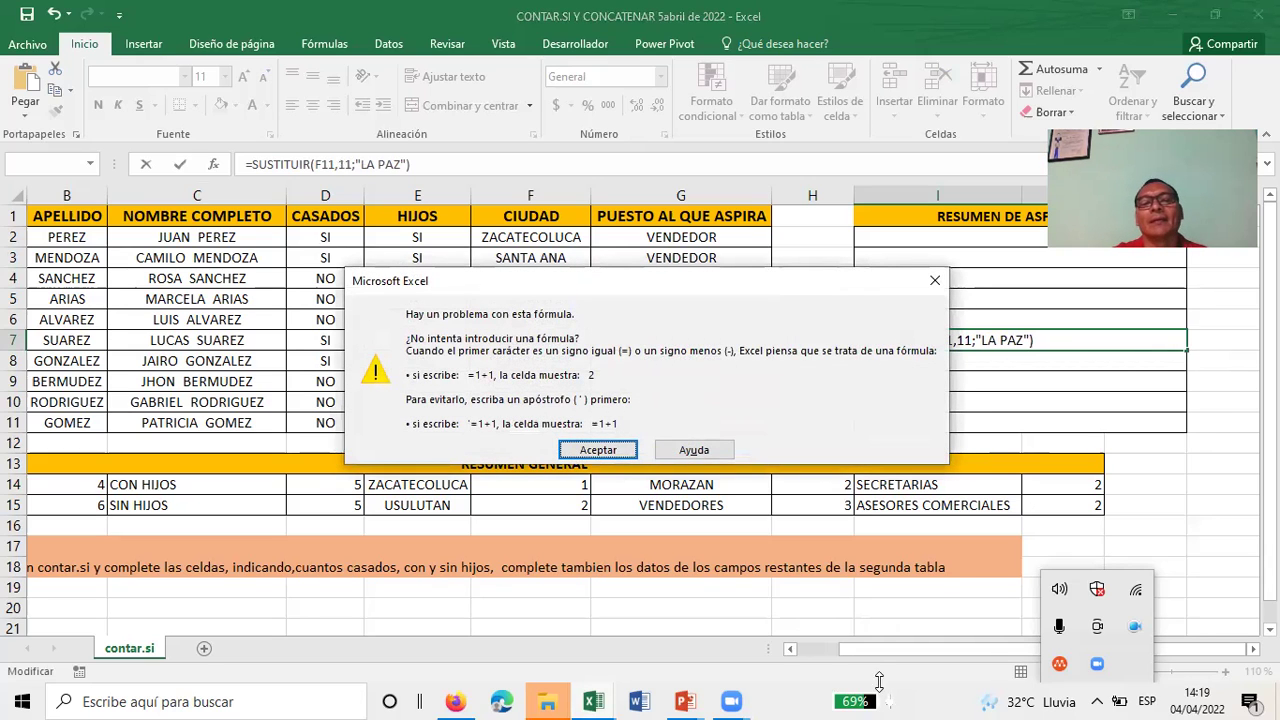
click(586, 448)
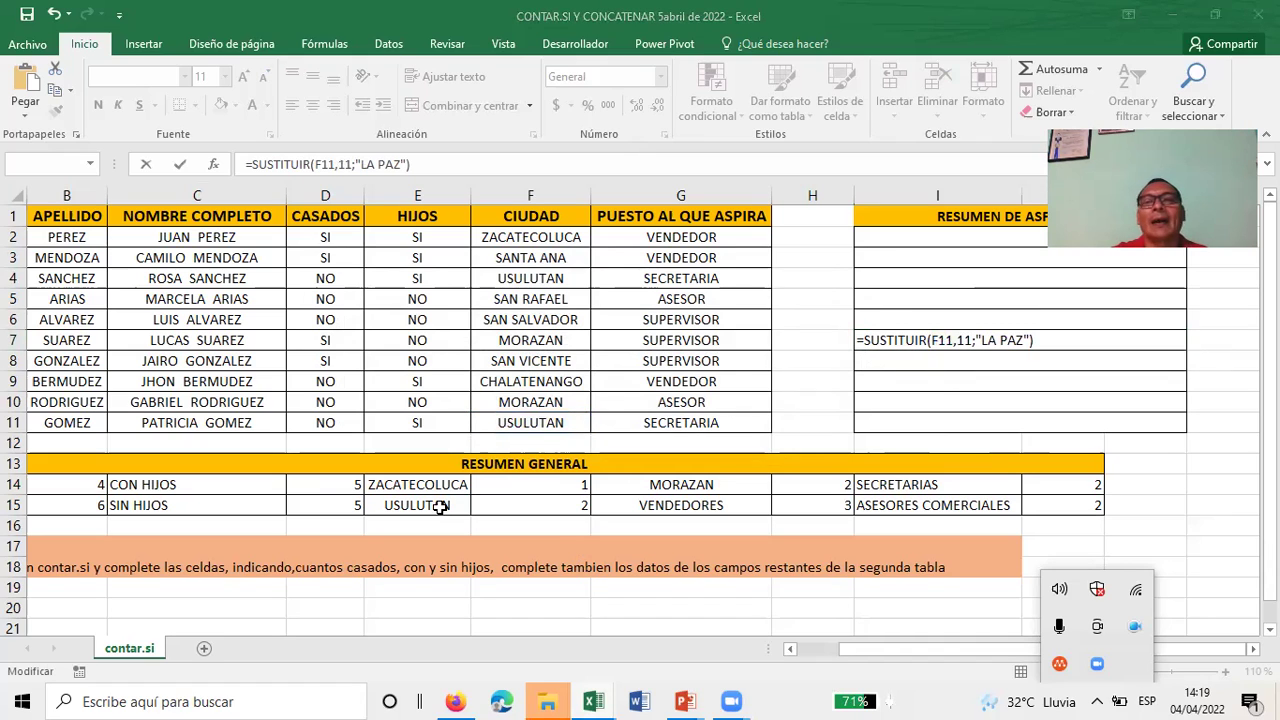
Step: Abandon the faulty LA PAZ formula, leaving cell I7 empty
click(1040, 347)
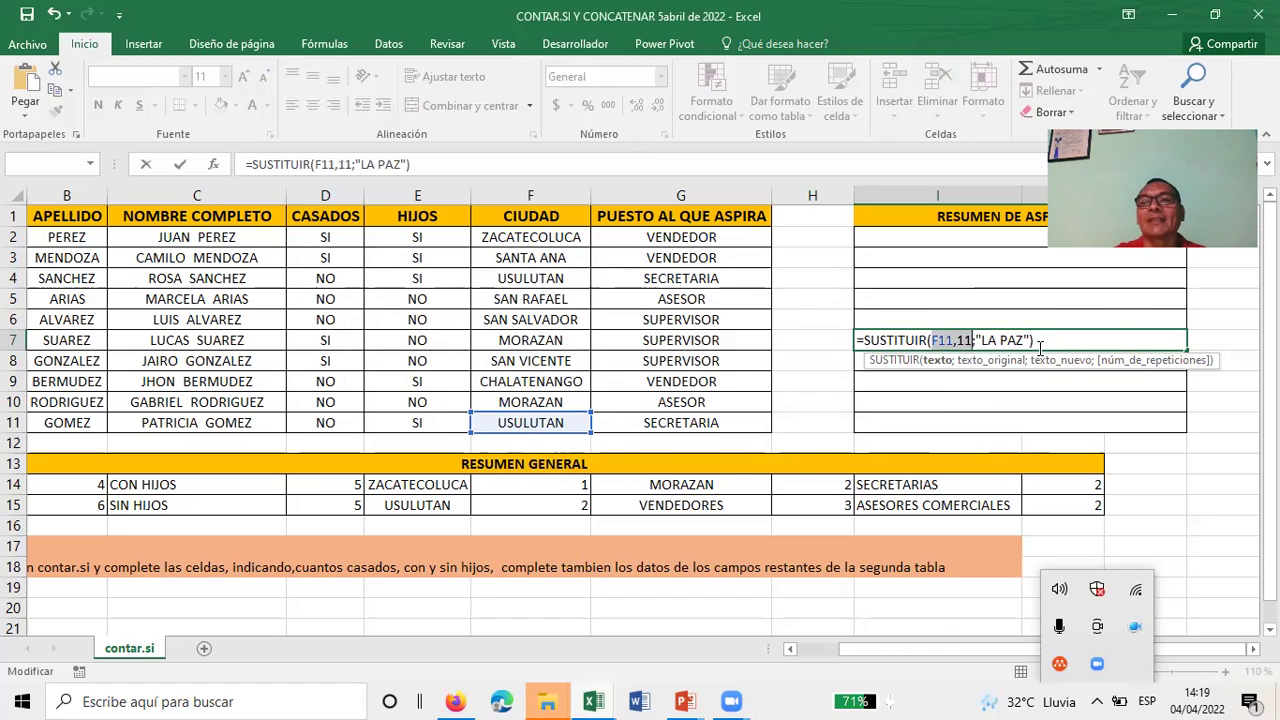
click(940, 340)
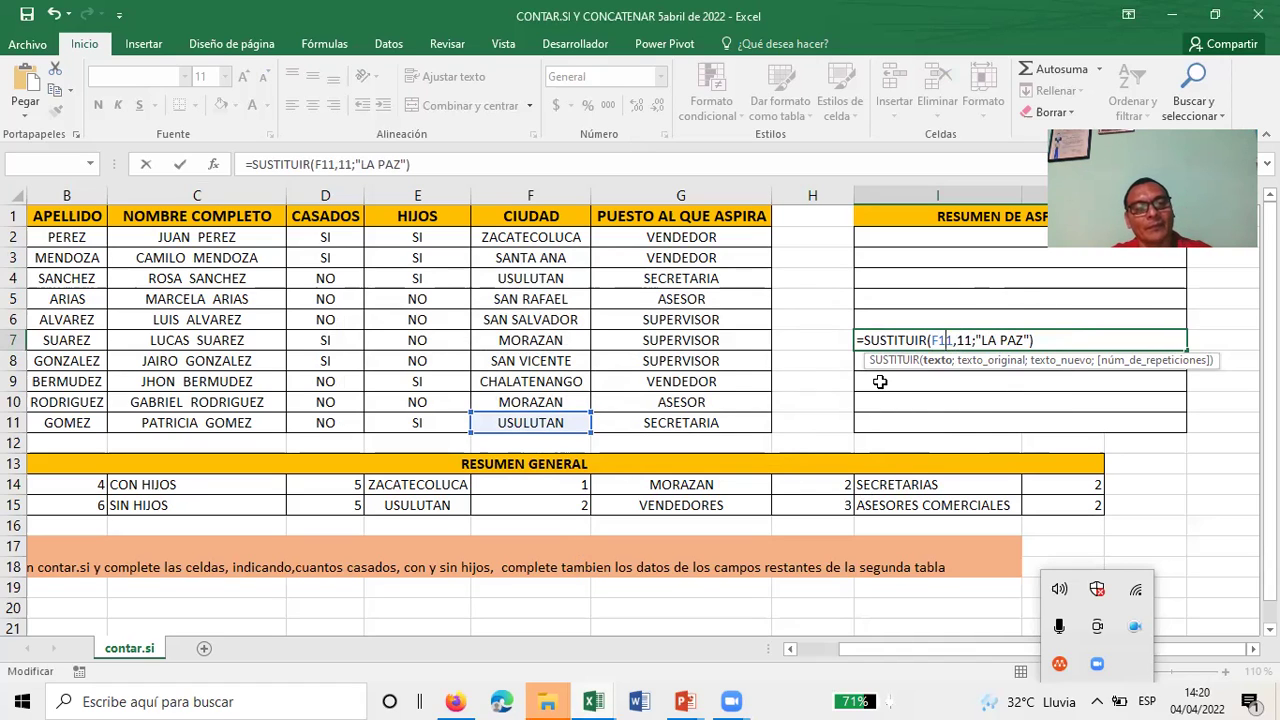
key(Escape)
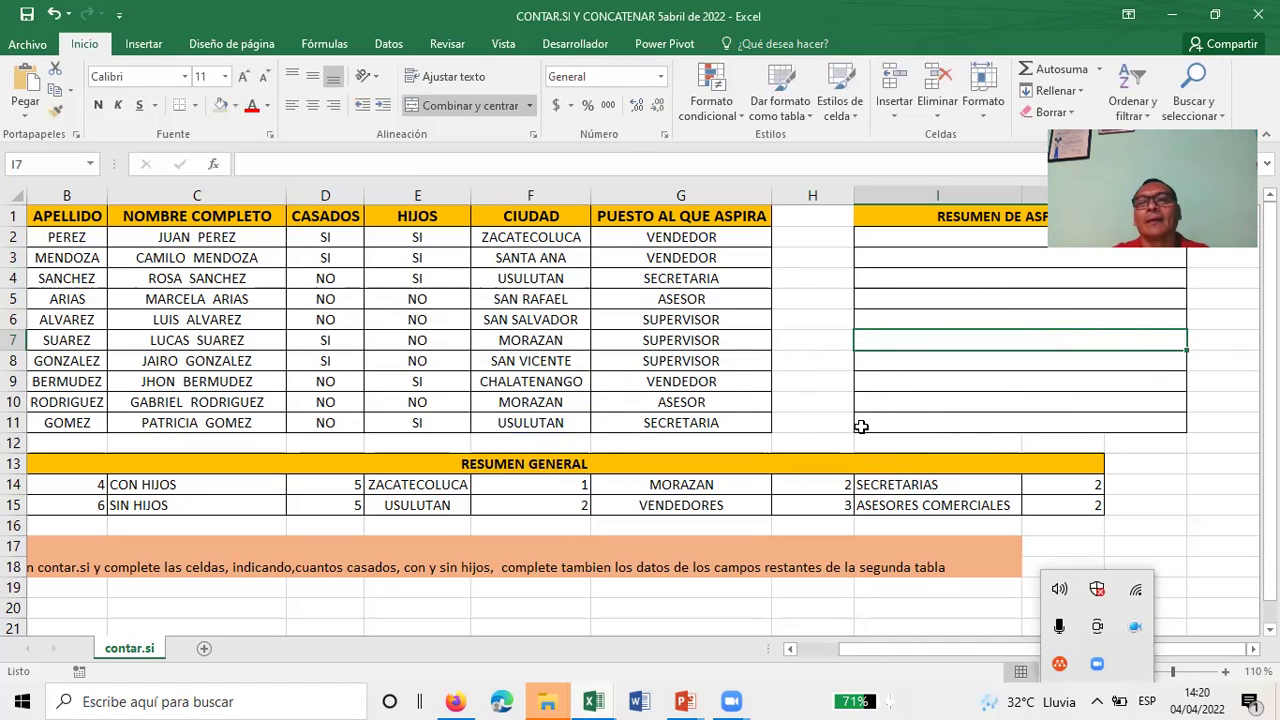
click(926, 375)
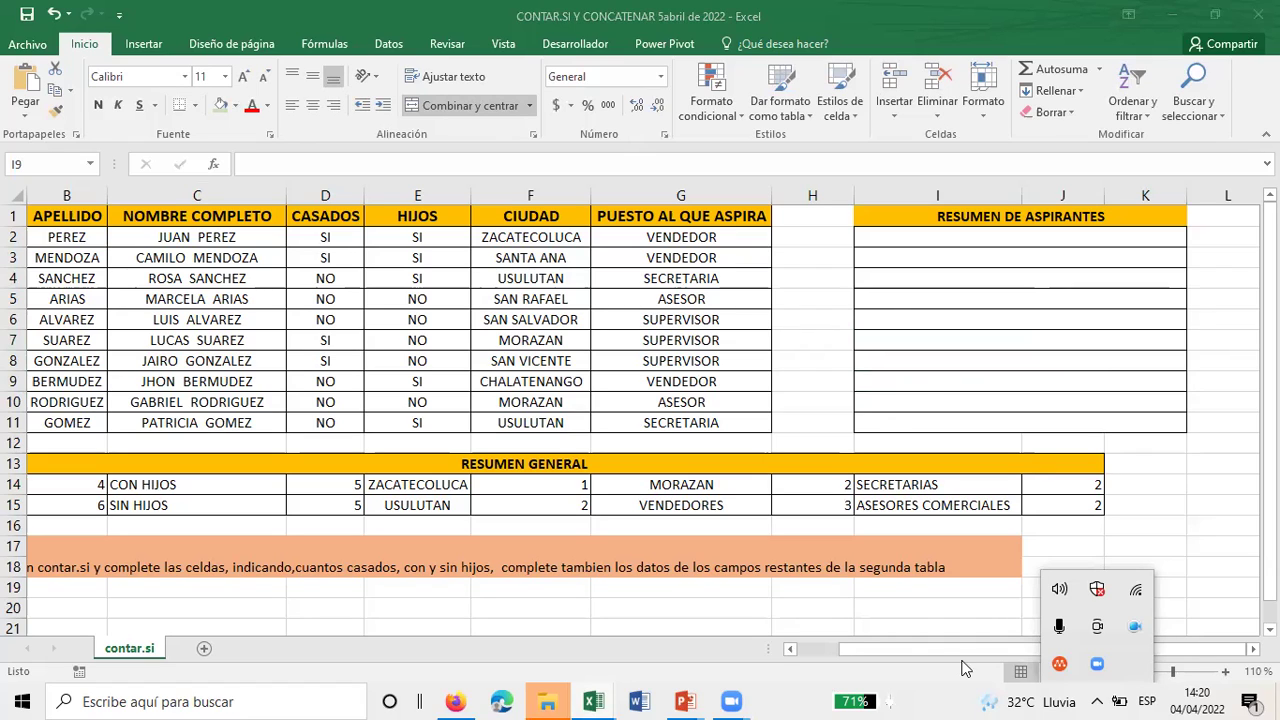
click(904, 380)
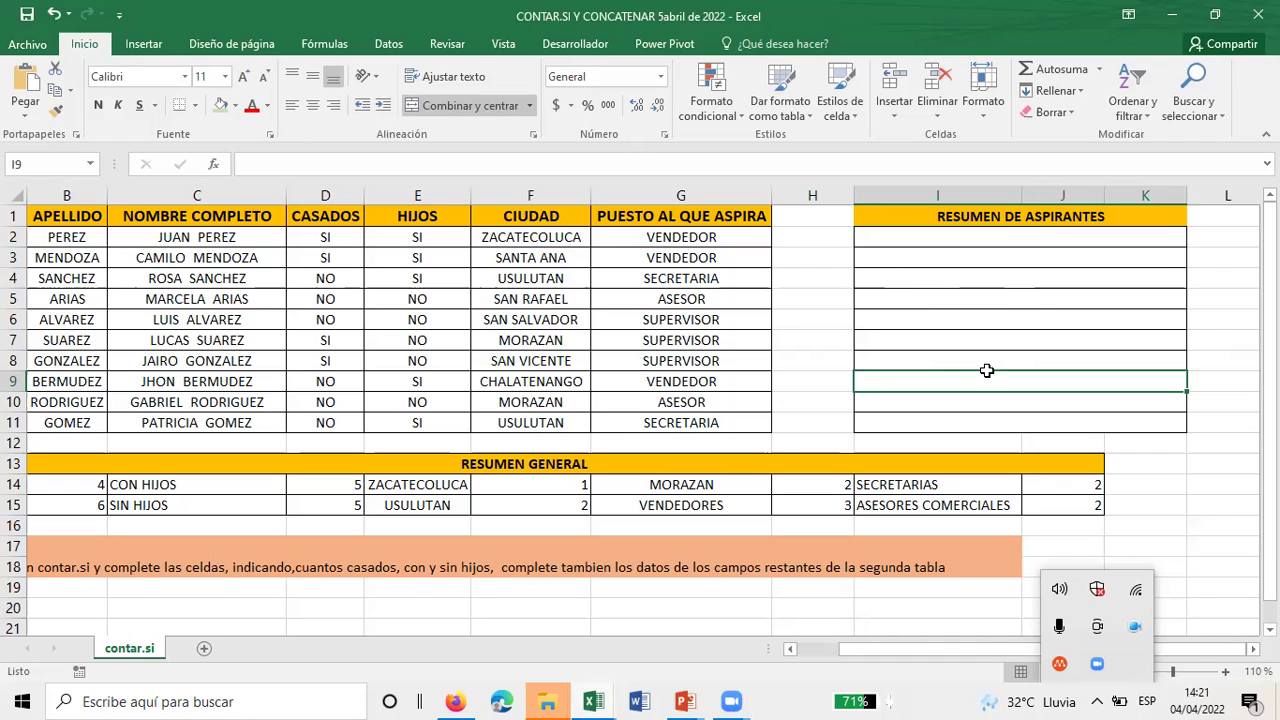
click(894, 236)
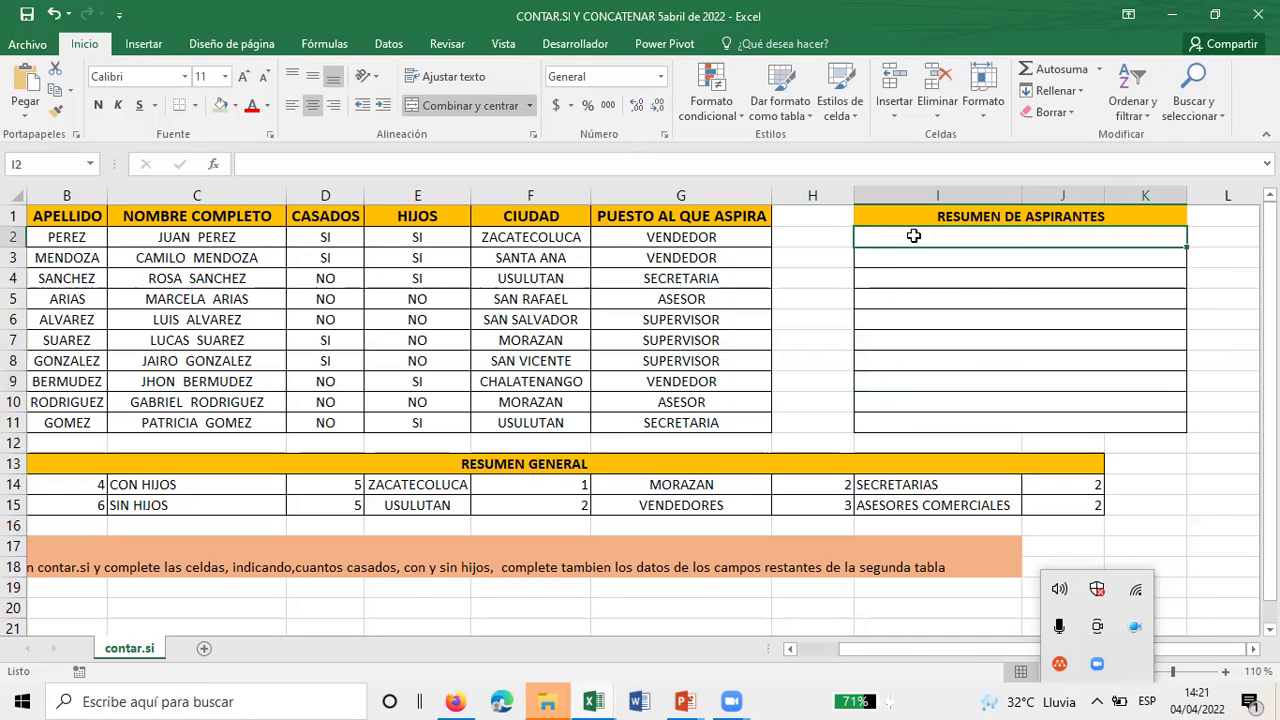